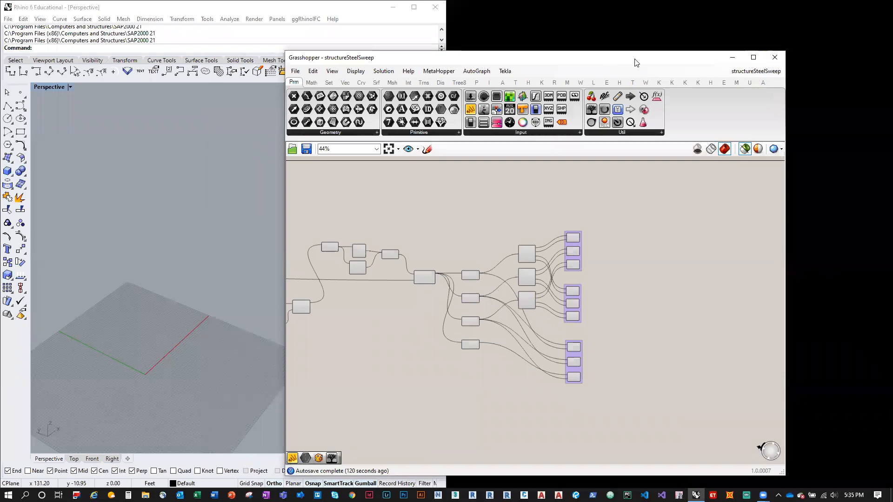
Arrange the Grasshopper window over Rhino and show the structureSteelSweep definition from the open documents
key("super+Right")
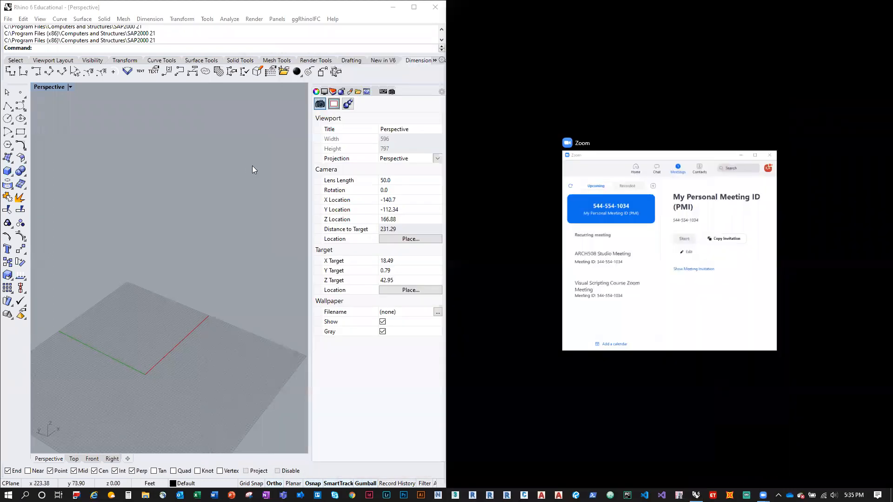
left_click(252, 165)
left_click_drag(776, 6, 645, 38)
left_click(733, 54)
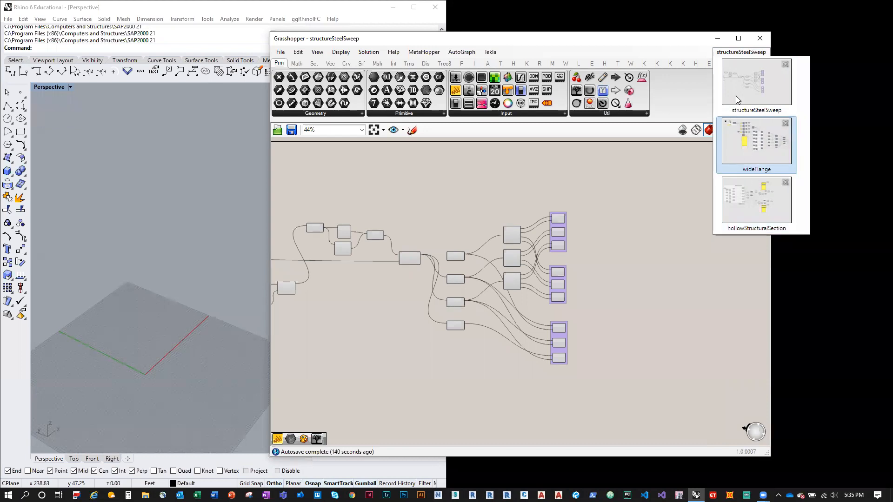
left_click(741, 113)
Maximize Grasshopper and examine the structureSteelSweep definition from its input components through to the purple output groups
right_click_drag(411, 335, 586, 310)
scroll(586, 309, "down", 2)
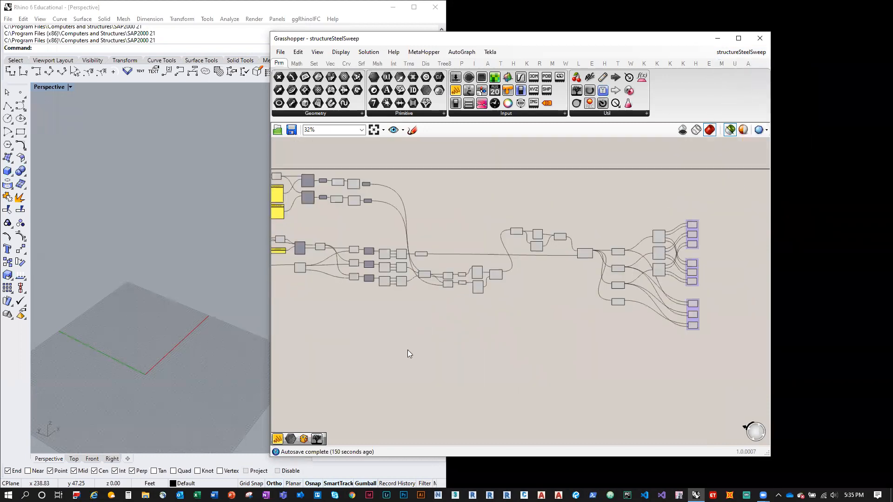
right_click_drag(408, 354, 511, 341)
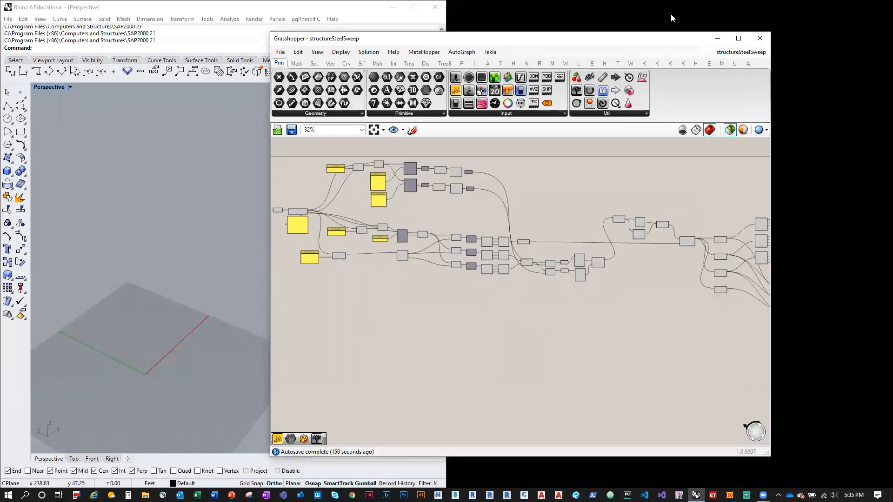
left_click(738, 38)
right_click_drag(495, 325, 494, 333)
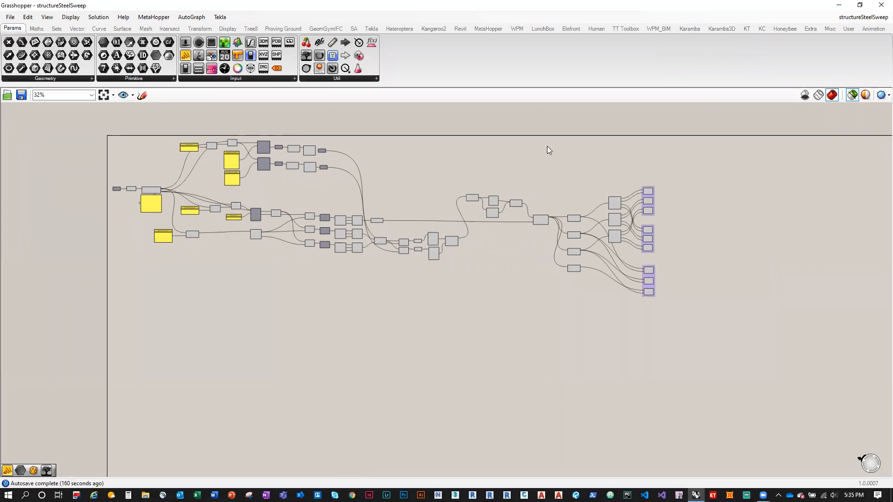
scroll(335, 187, "up", 2)
right_click_drag(405, 161, 470, 182)
scroll(446, 177, "up", 1)
scroll(476, 179, "down", 1)
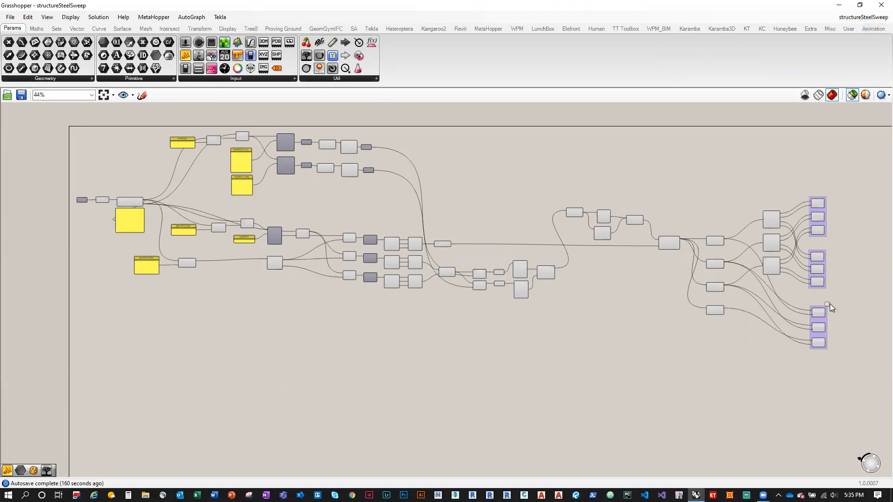
left_click_drag(827, 305, 807, 235)
left_click(822, 352)
left_click(859, 344)
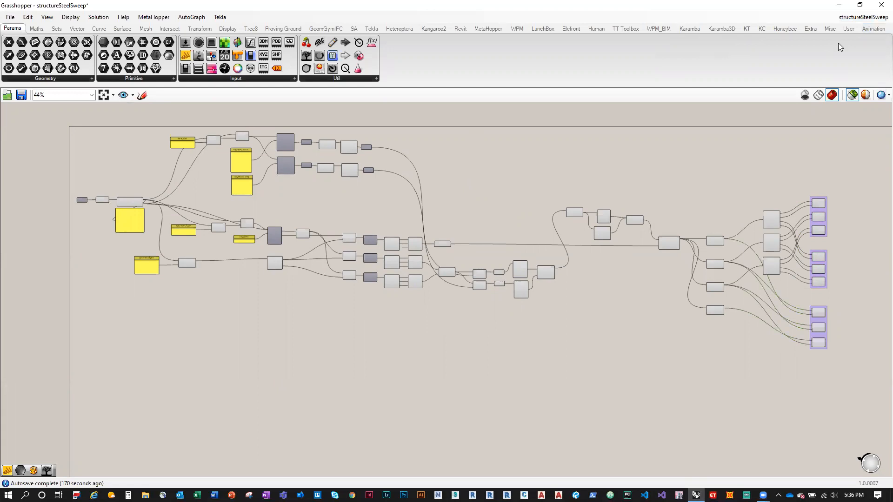
Switch to the wideFlange definition and select its final List Item component to preview the section in Rhino
left_click(860, 20)
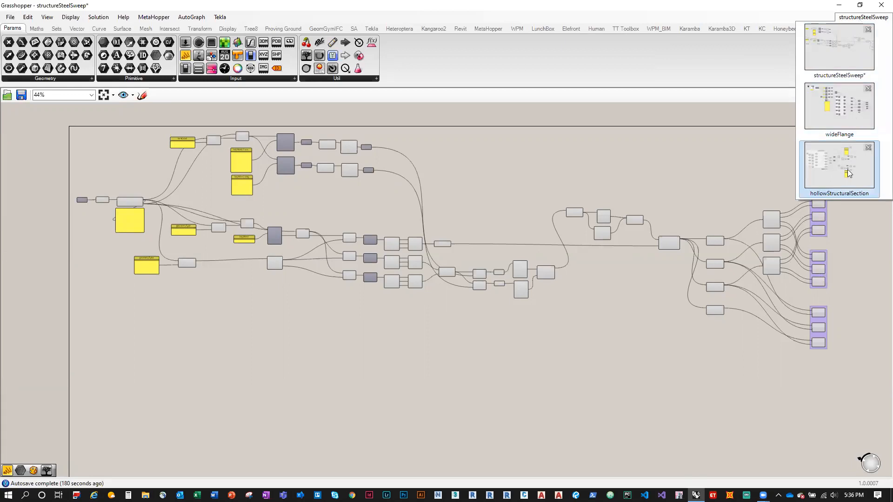
left_click(842, 118)
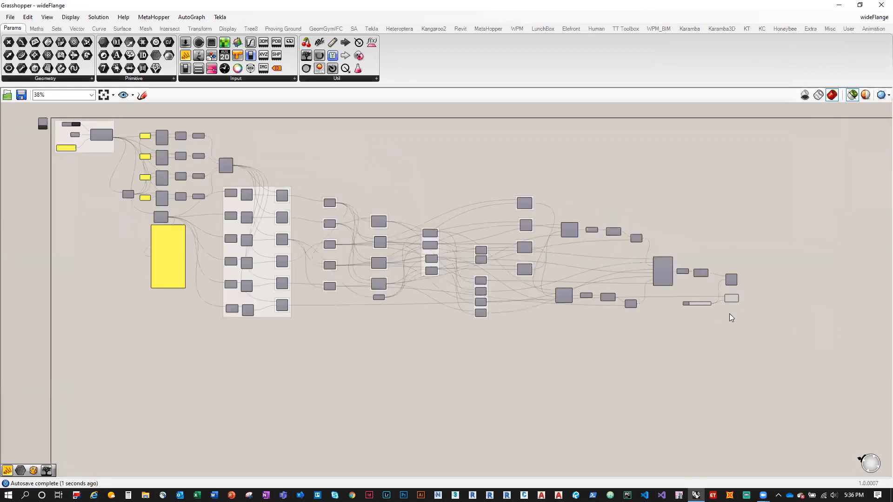
scroll(729, 314, "up", 3)
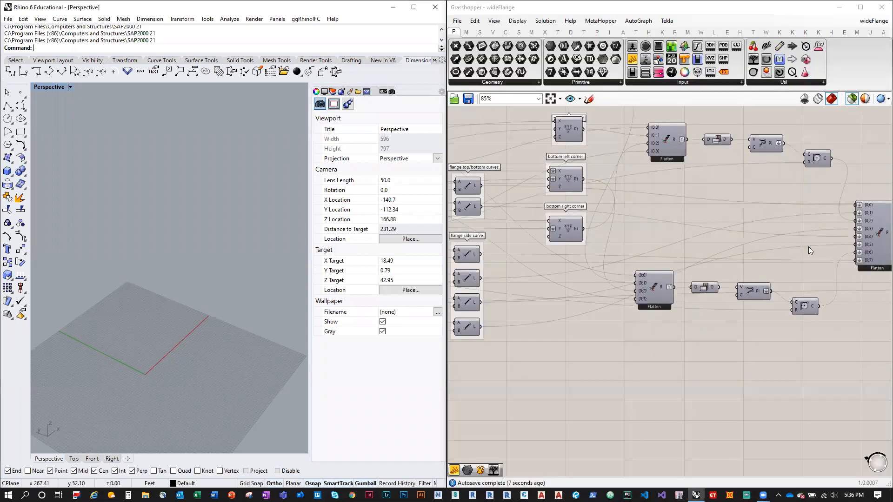
right_click_drag(808, 247, 488, 236)
left_click(712, 237)
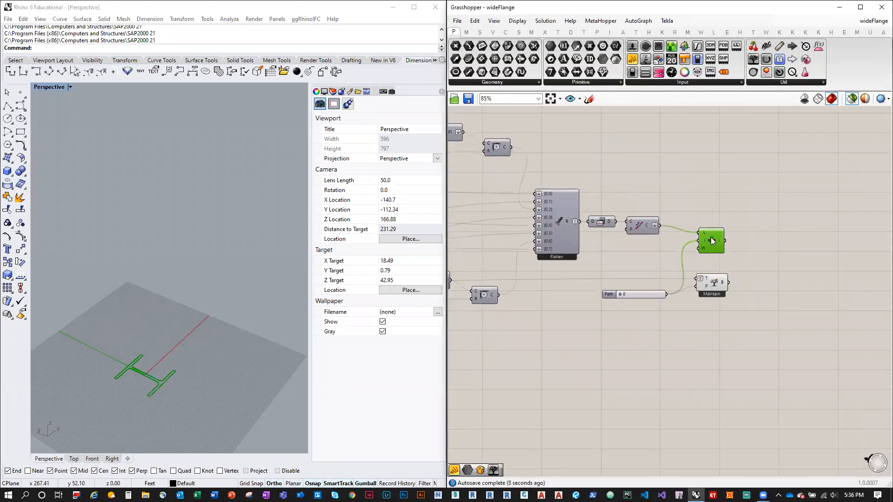
Show the wide flange section close up in the Top viewport and set the Path slider to 311
left_click(74, 459)
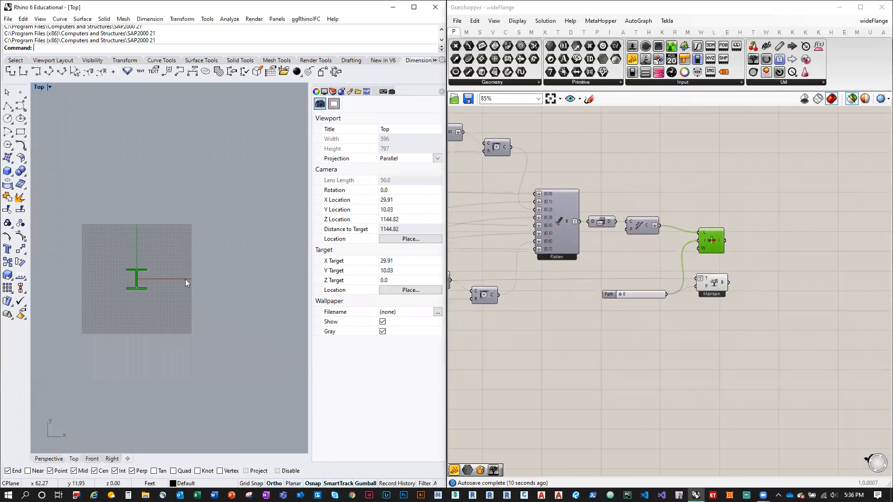
scroll(186, 279, "up", 4)
scroll(157, 328, "up", 6)
scroll(156, 292, "down", 3)
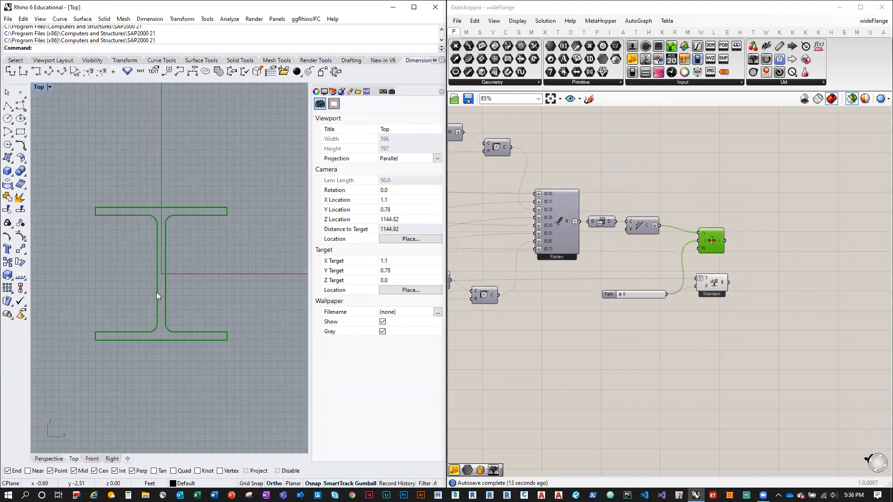
left_click_drag(620, 294, 658, 295)
scroll(623, 284, "up", 2)
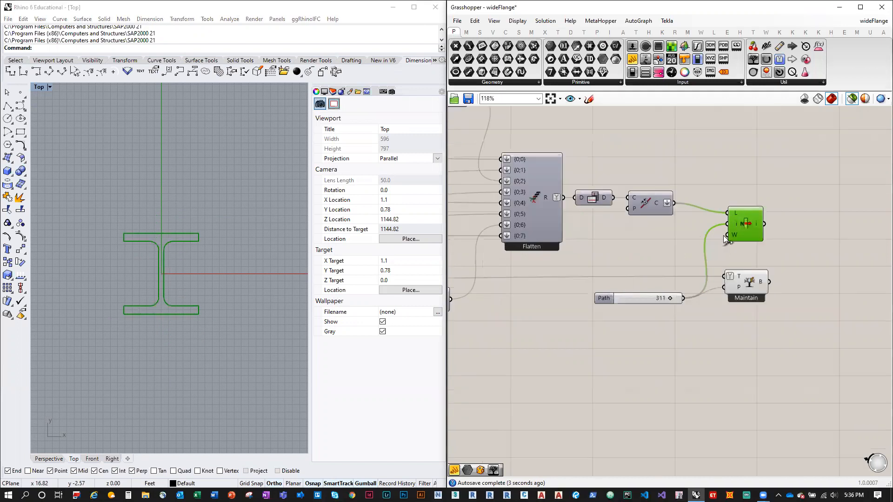
Examine the joined curves output, the upper polyline component and the Fillet component it feeds
mouse_move(661, 204)
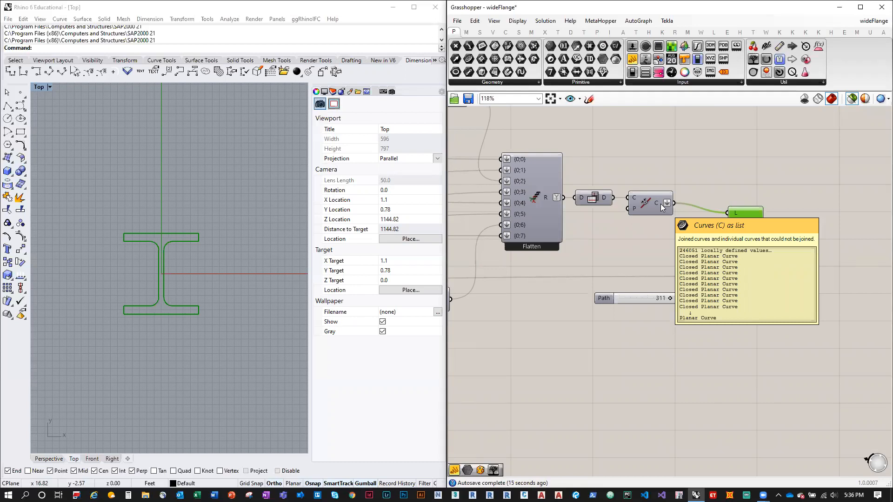
right_click_drag(661, 204, 751, 264)
right_click_drag(525, 173, 667, 238)
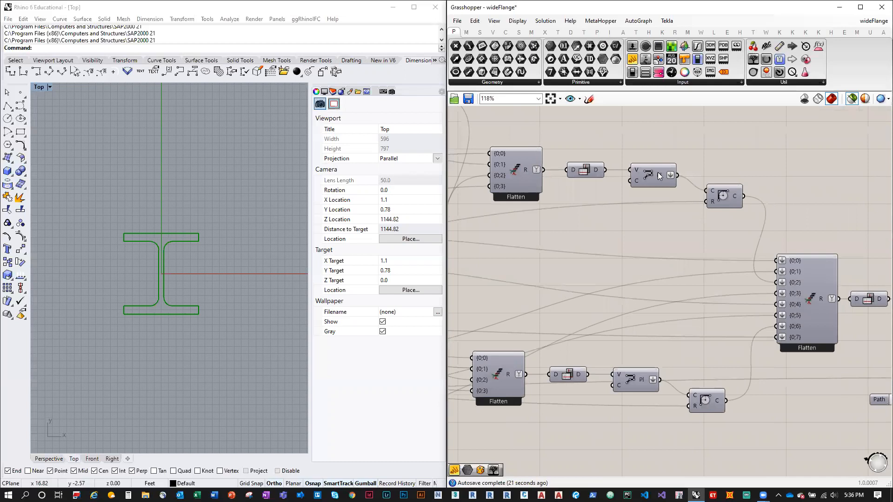
mouse_move(657, 174)
left_click(653, 180)
scroll(158, 430, "up", 5)
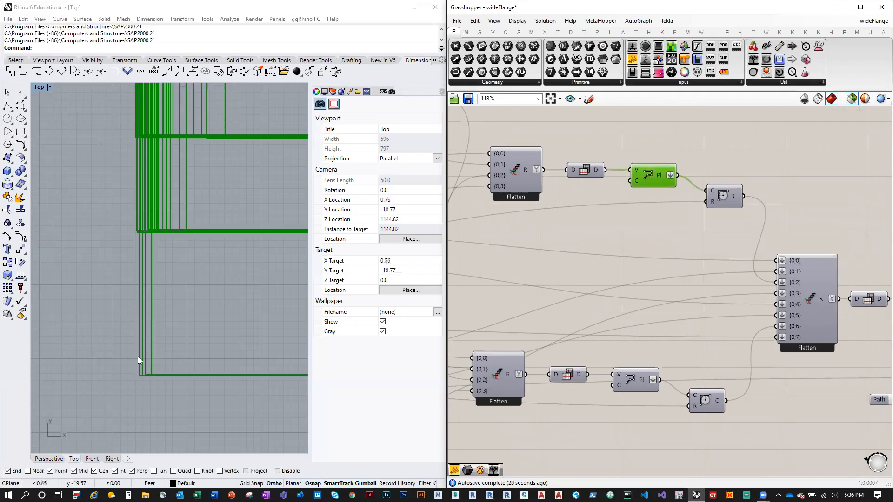
left_click(721, 200)
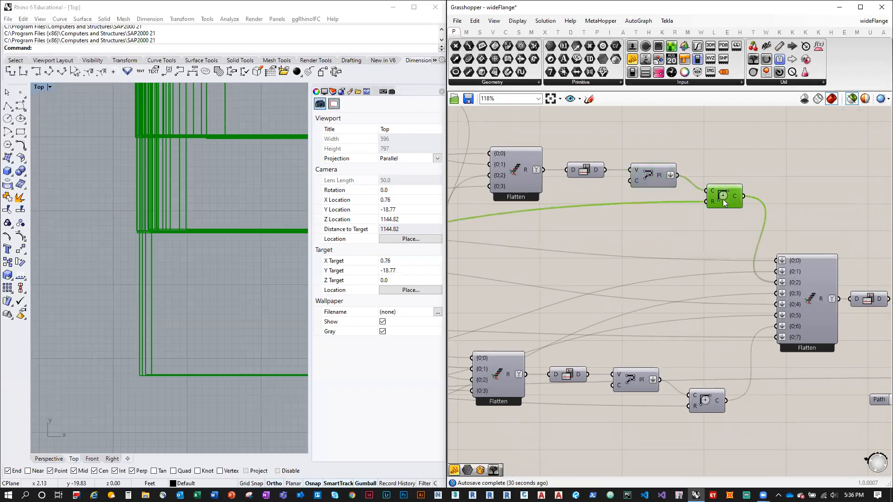
left_click(660, 208)
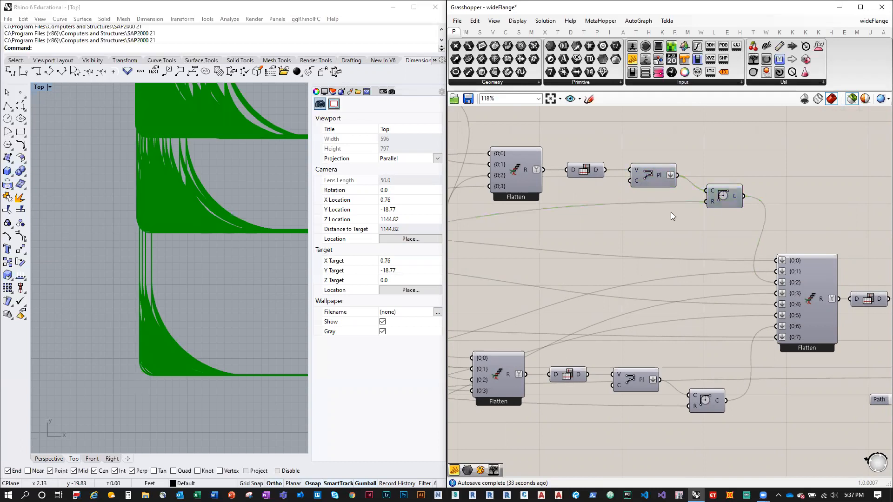
mouse_move(711, 204)
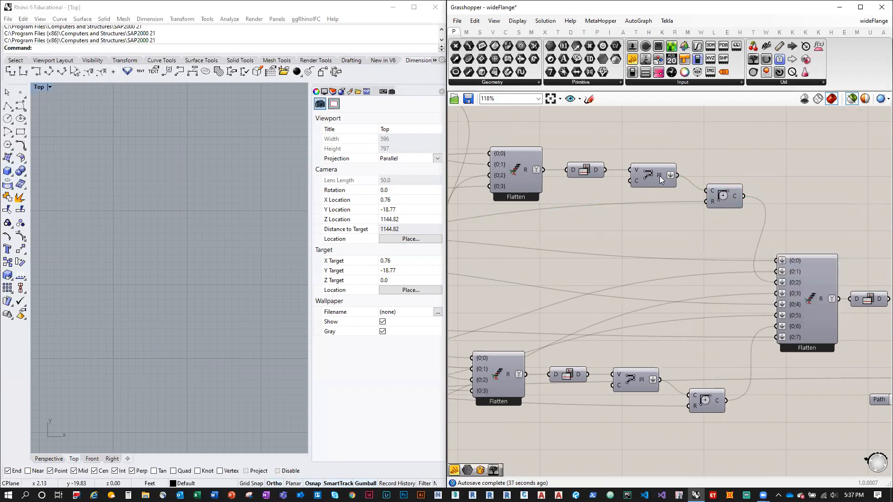
mouse_move(660, 176)
Flatten the radius (R) inputs of the upper and lower Fillet components
right_click(712, 201)
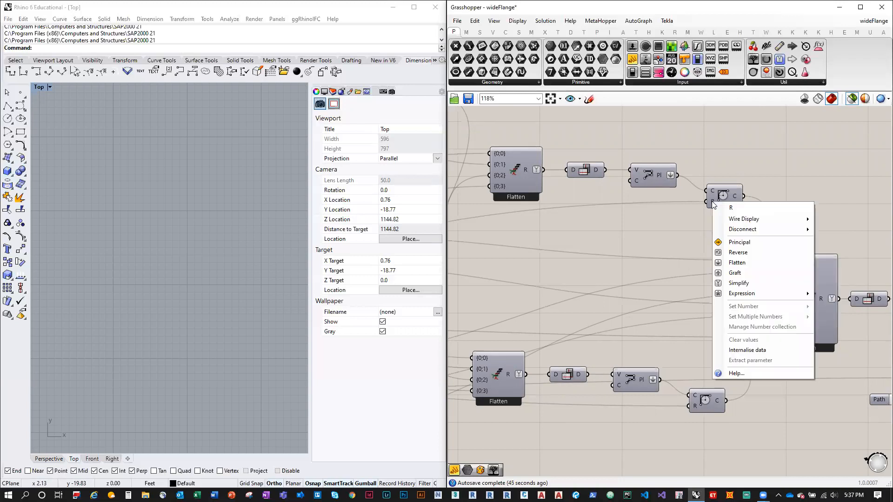
left_click(744, 262)
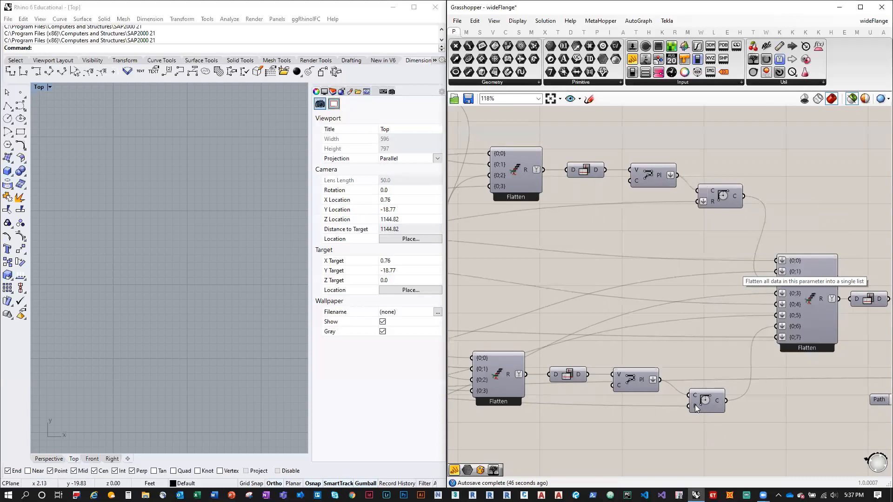
right_click(704, 416)
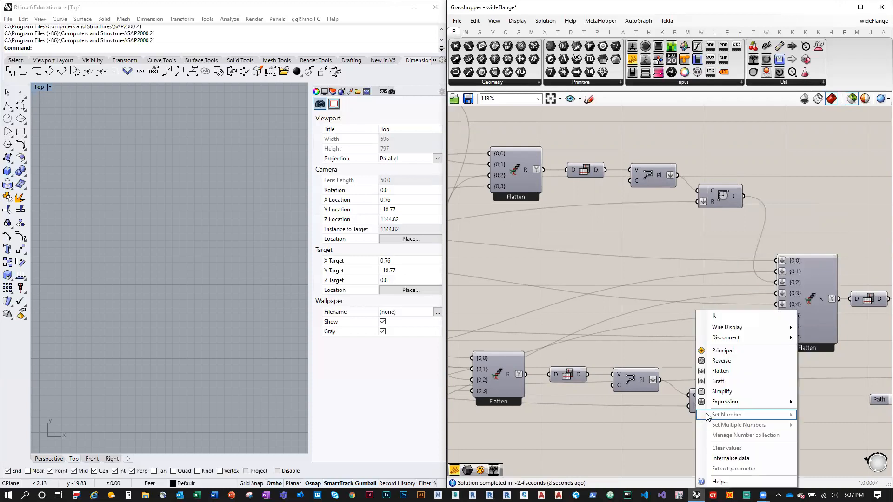
Add a Data Output component beyond the final List Item component and give it three inputs
right_click_drag(822, 371, 536, 307)
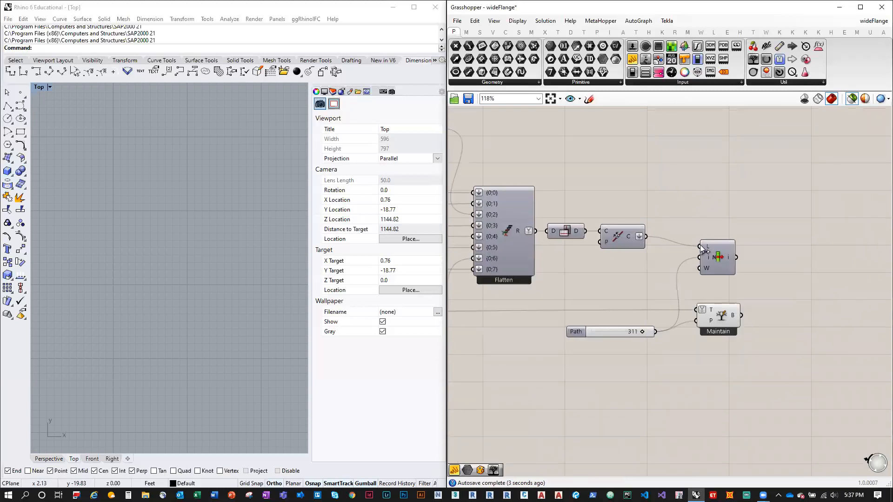
mouse_move(710, 250)
left_click(766, 83)
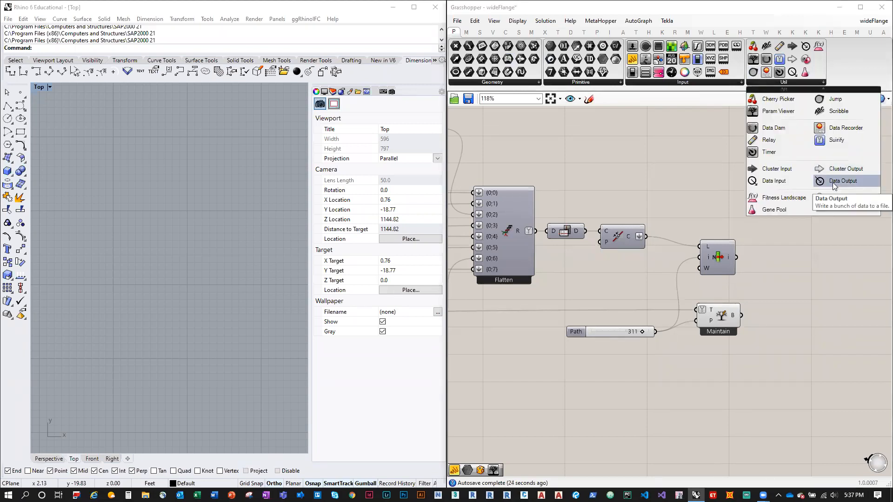
left_click_drag(833, 183, 830, 248)
scroll(830, 248, "up", 8)
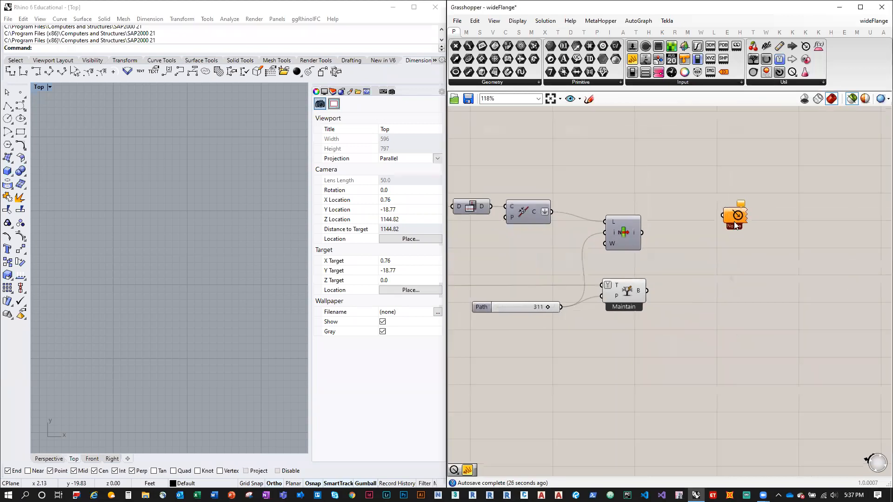
left_click(735, 259)
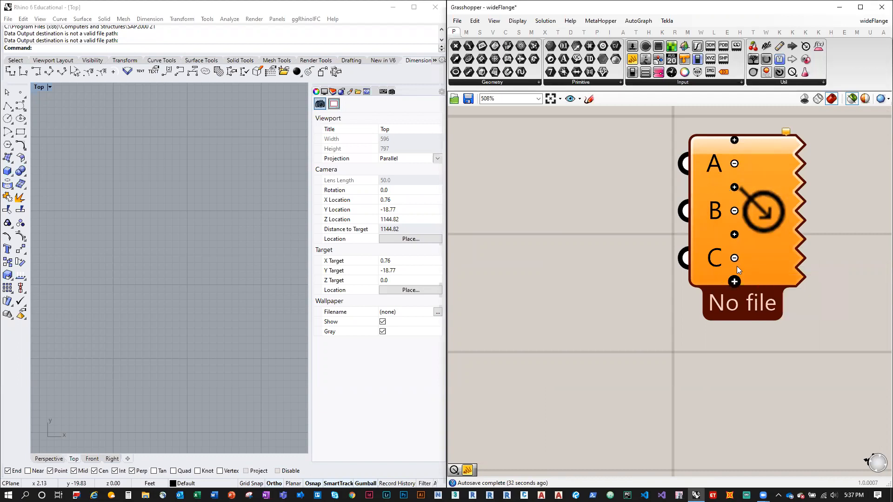
scroll(760, 228, "down", 6)
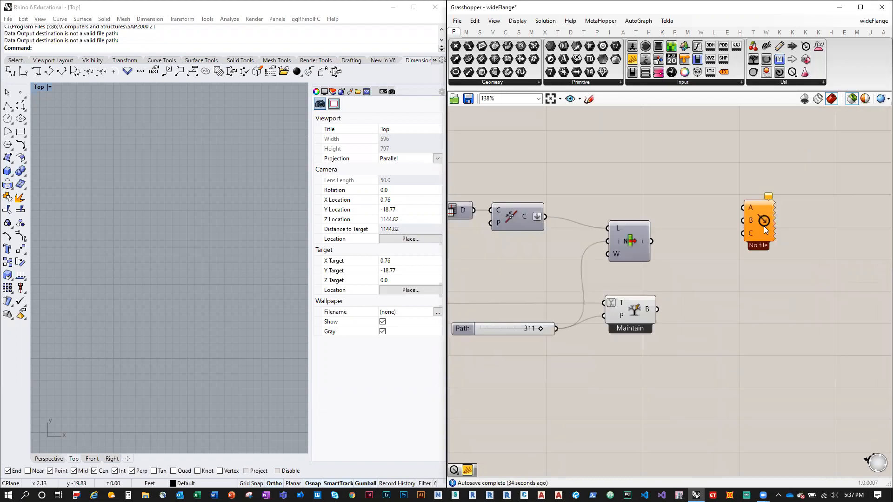
left_click_drag(764, 226, 839, 223)
Rename the Data Output component's first input to Section Profile Curve
right_click(824, 204)
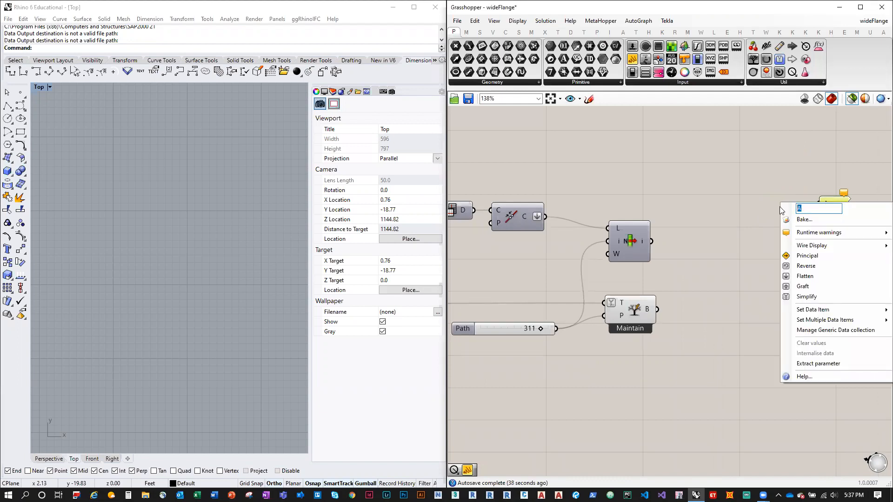
type("Section P")
type("rofile Cur")
type("ve")
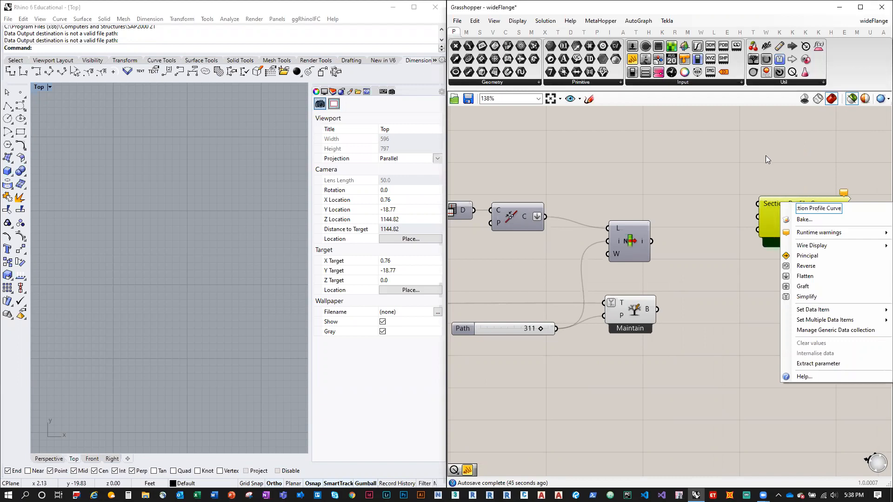
key("Return")
Rename the second Data Output input to Control Point and the third to Seciton Profile Label
right_click(823, 218)
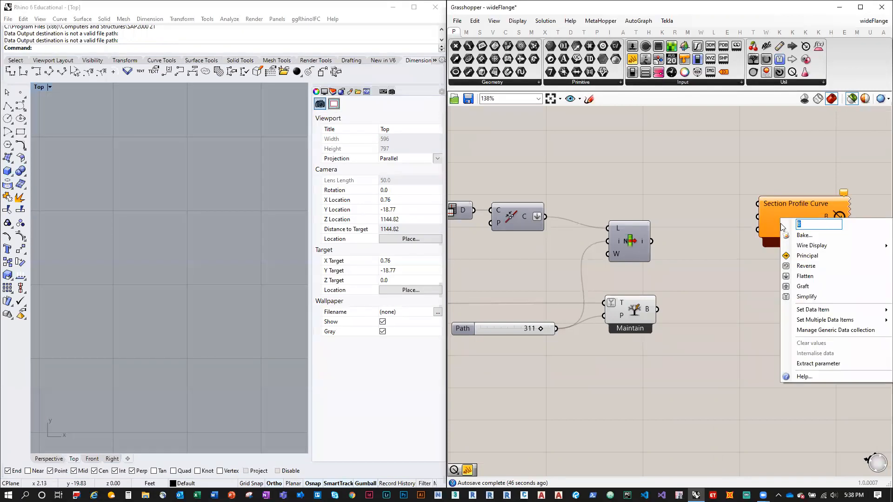
type("Control Point")
key("Return")
right_click(828, 231)
type("Seciton Profile")
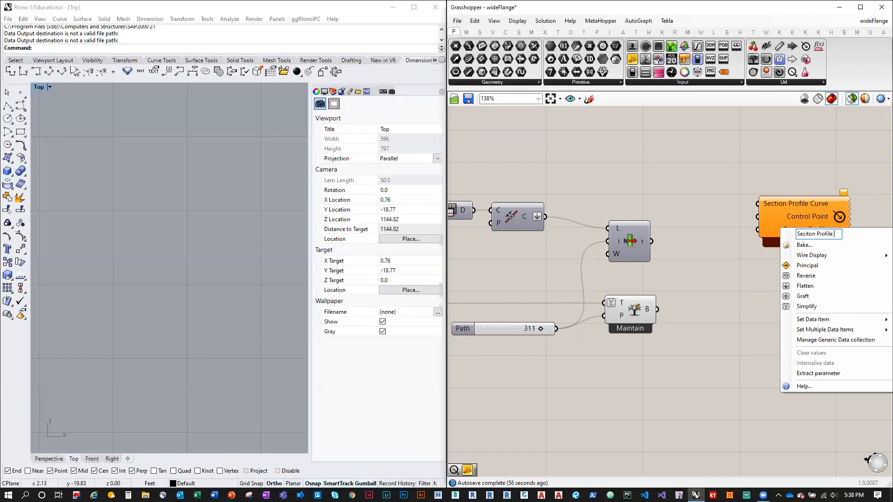
type(" Label")
key("Return")
scroll(806, 285, "down", 2)
left_click(802, 189)
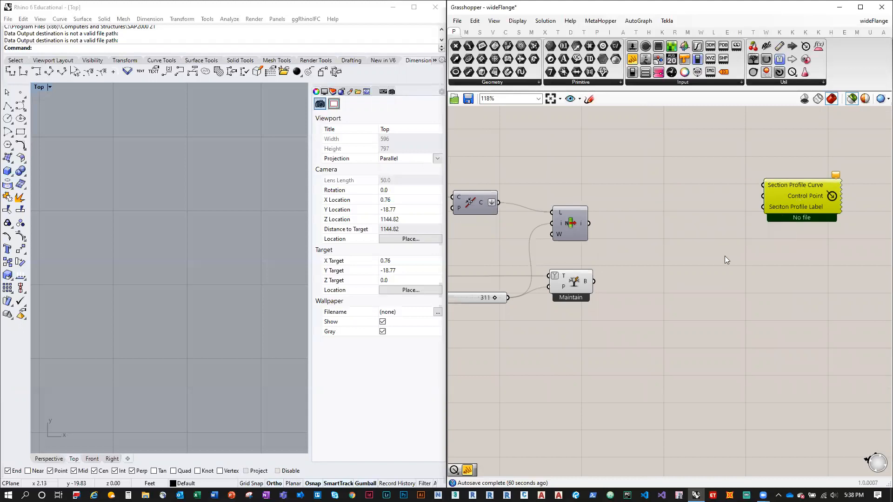
Add a Data parameter above the List Item component and feed it from the flattened Join Curves output
scroll(728, 261, "down", 3)
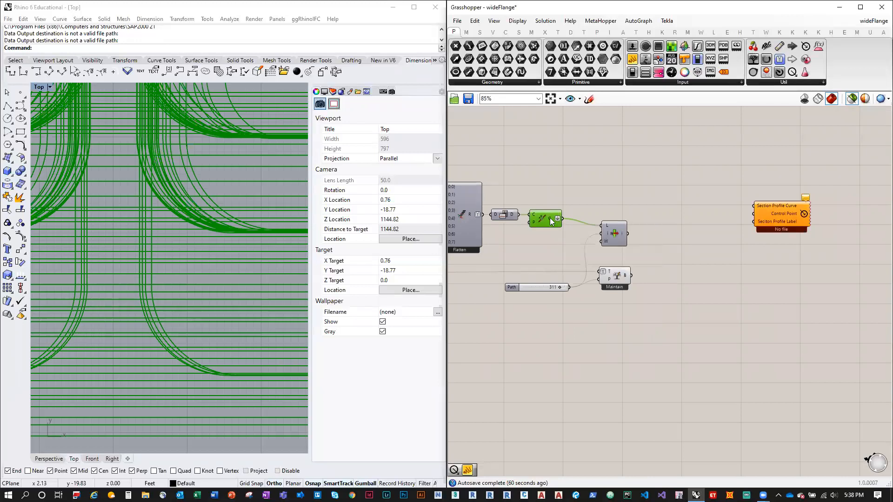
mouse_move(550, 218)
right_click_drag(579, 192, 587, 228)
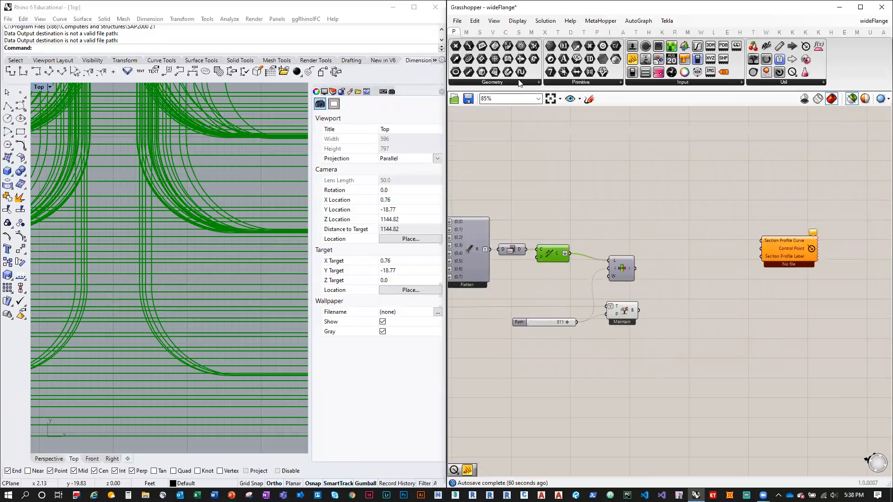
left_click(574, 83)
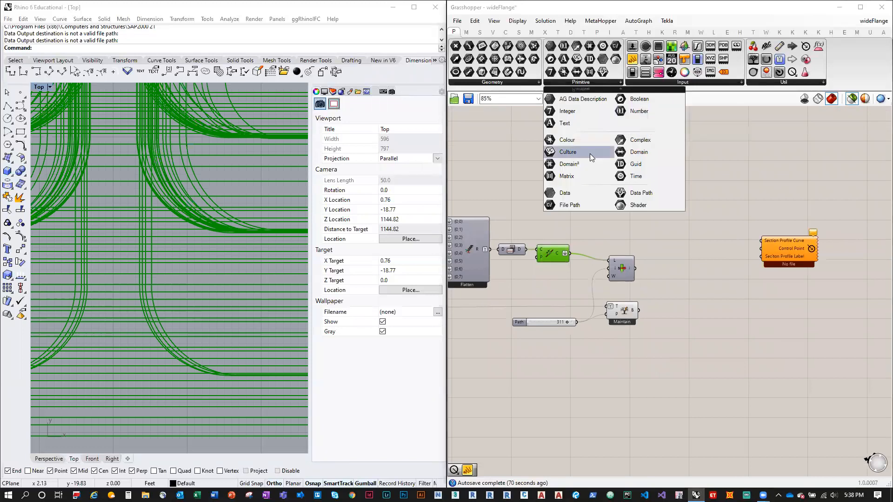
left_click_drag(628, 193, 663, 195)
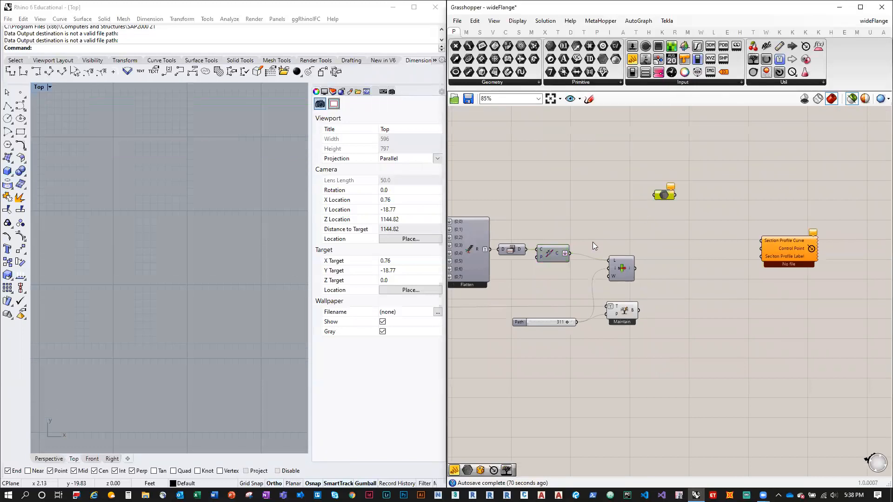
left_click_drag(570, 255, 677, 193)
Group the new Data parameter, name the group Section Profile Curve, and move it slightly higher
middle_click(679, 192)
left_click(686, 171)
right_click(688, 185)
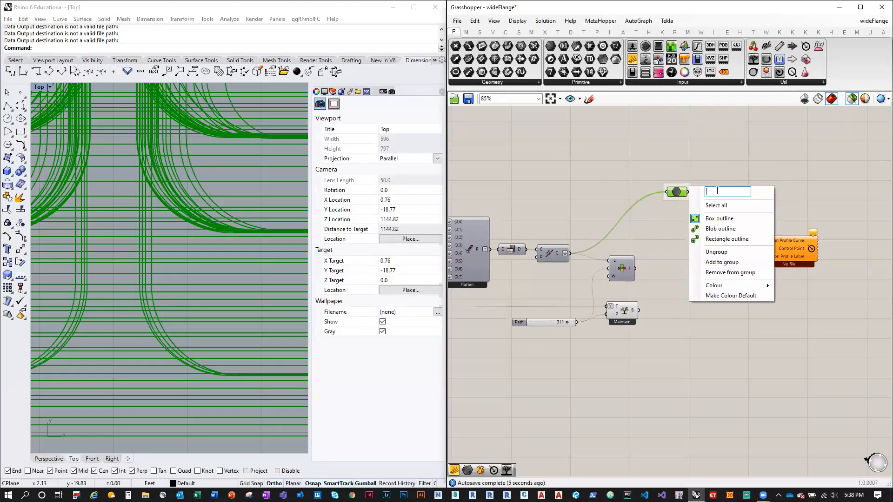
type("Sectio")
key("BackSpace")
key("BackSpace")
type("ion Profile Curve")
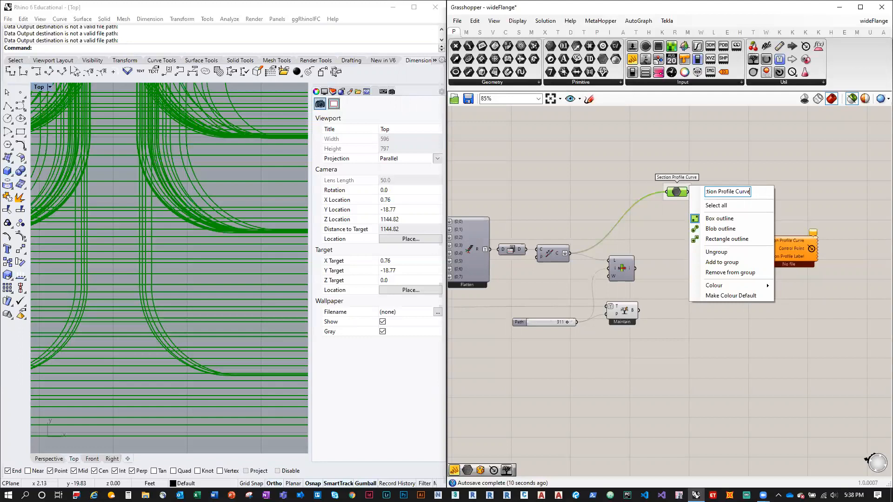
key("Return")
mouse_move(690, 185)
left_mouse_down()
mouse_move(697, 156)
mouse_move(686, 172)
left_mouse_up()
mouse_move(686, 173)
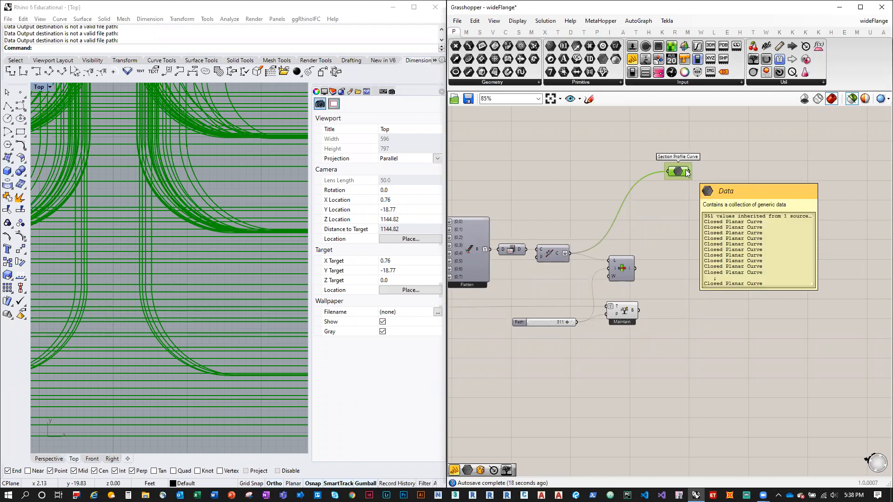
Add a Panel beside the Tree Branch component and connect it to the branch output
right_click_drag(747, 254, 771, 256)
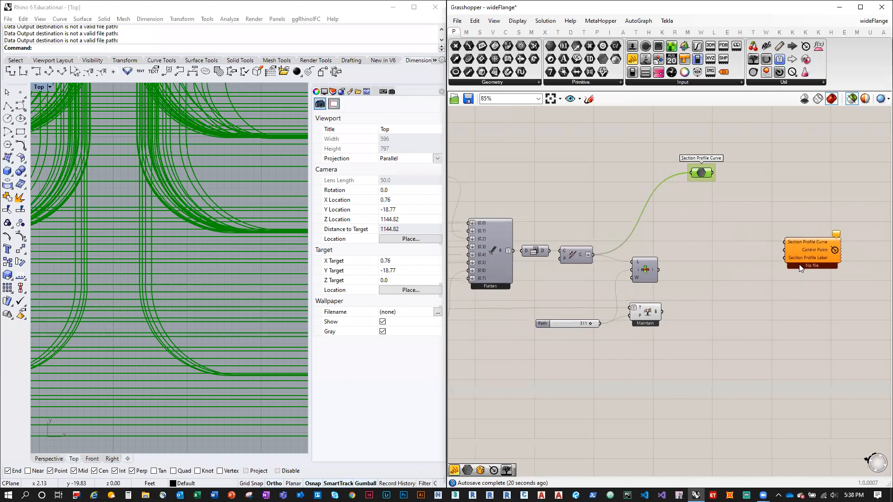
scroll(836, 219, "down", 2)
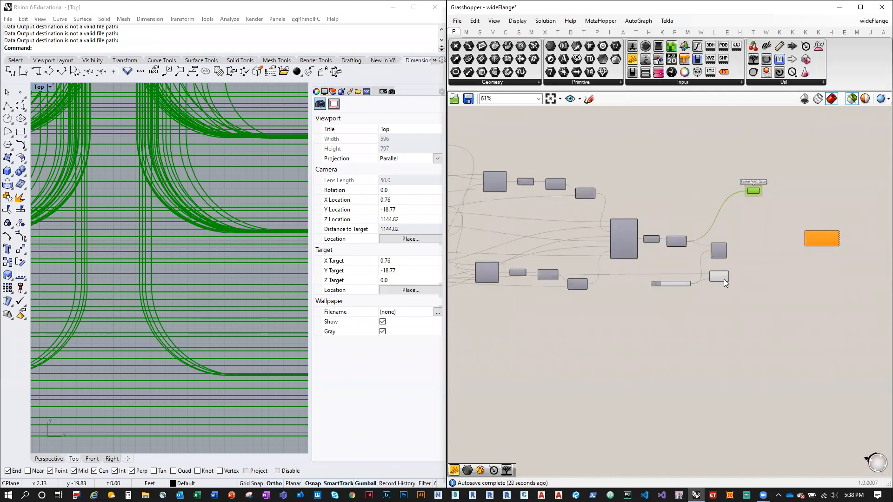
scroll(722, 279, "up", 2)
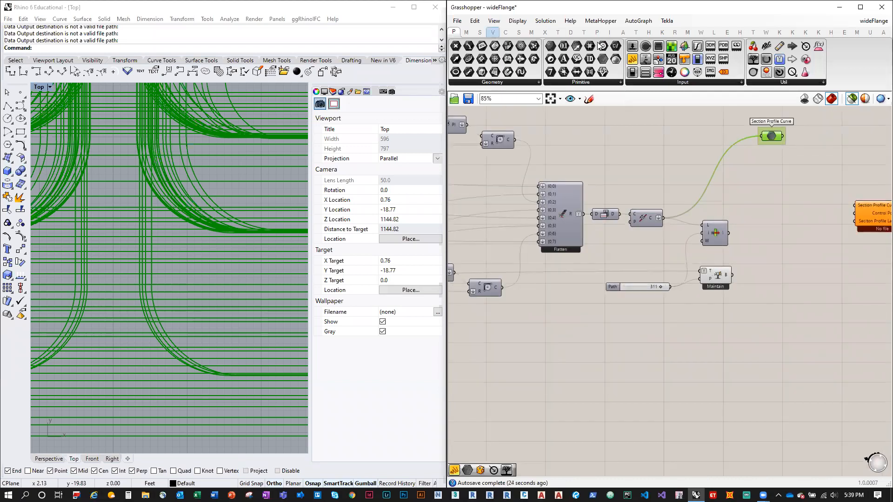
left_click(636, 59)
left_click(748, 276)
left_click_drag(732, 277, 750, 281)
left_click_drag(782, 286, 822, 298)
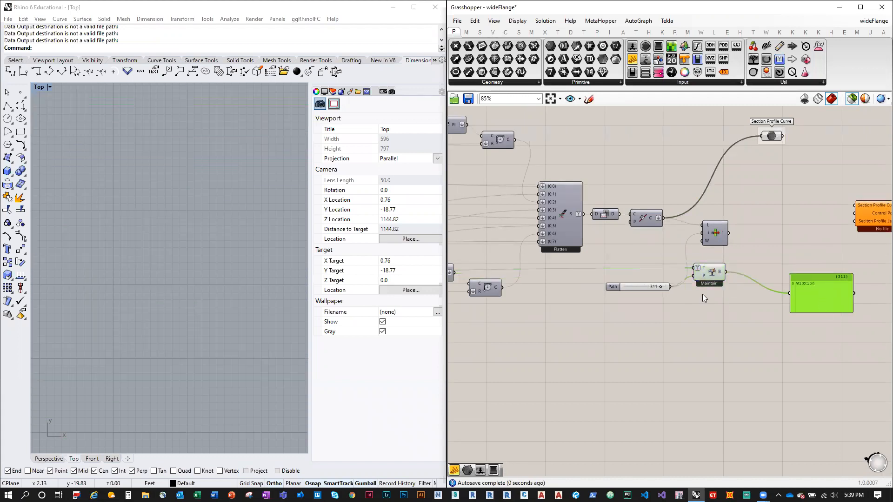
Move the Tree Branch component and the Path slider lower, clear of the List Item component
mouse_move(703, 271)
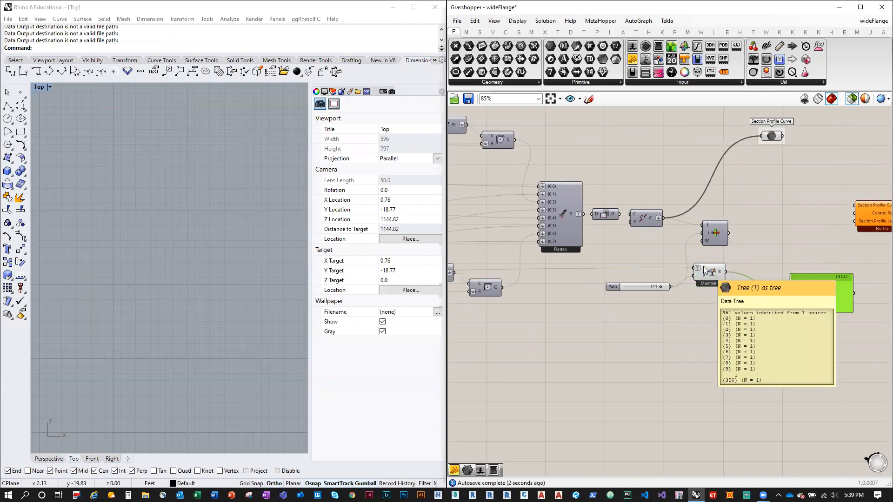
left_click_drag(718, 274, 732, 284)
left_click_drag(636, 288, 637, 299)
left_click_drag(721, 297, 720, 310)
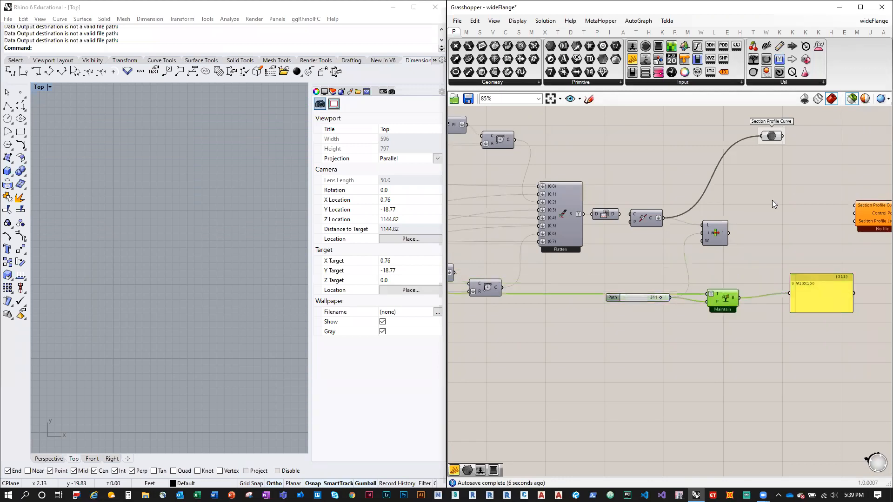
Duplicate the grouped Data parameter below the original and feed it from a relay inserted in the Tree Branch's tree wire
left_click(771, 136)
left_click_drag(770, 137, 782, 233, "alt")
left_click_drag(720, 300, 726, 280)
double_click(651, 274)
left_click_drag(650, 274, 784, 232)
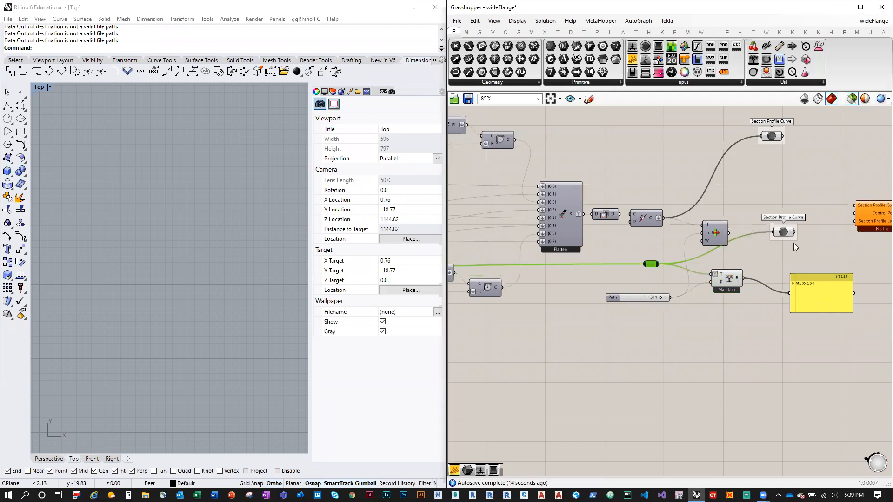
Rename the duplicated group Section Profile Label
left_click(794, 229)
right_click(795, 229)
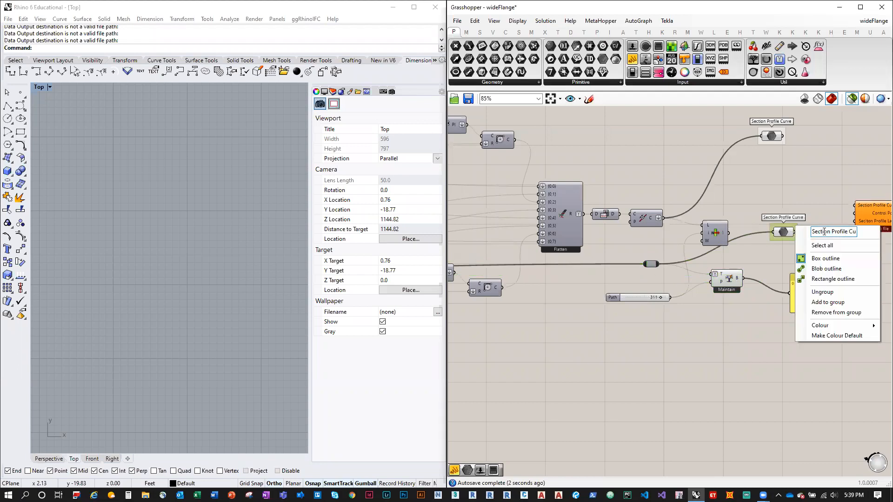
left_click_drag(813, 232, 876, 236)
left_click(844, 233)
double_click(843, 232)
type("Label")
left_click(793, 208)
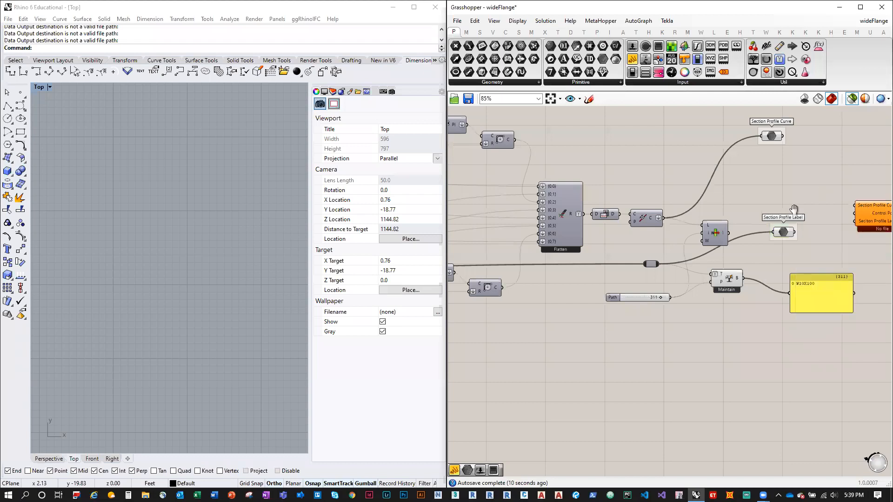
Move both Data groups closer to the Data Output and place the Tree Branch component and its Panel below the label wire
right_click_drag(793, 208, 592, 235)
left_click_drag(600, 277, 822, 247)
left_click_drag(609, 336, 611, 377)
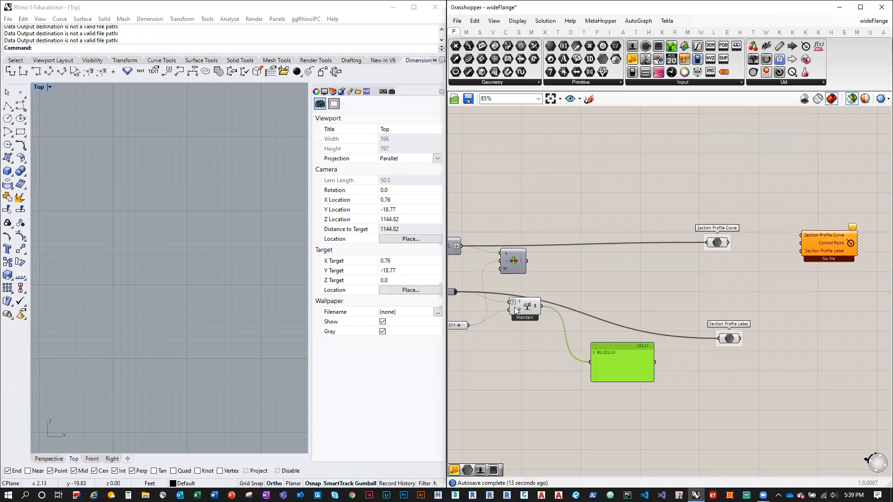
left_click_drag(524, 308, 517, 341)
left_click_drag(617, 355, 594, 349)
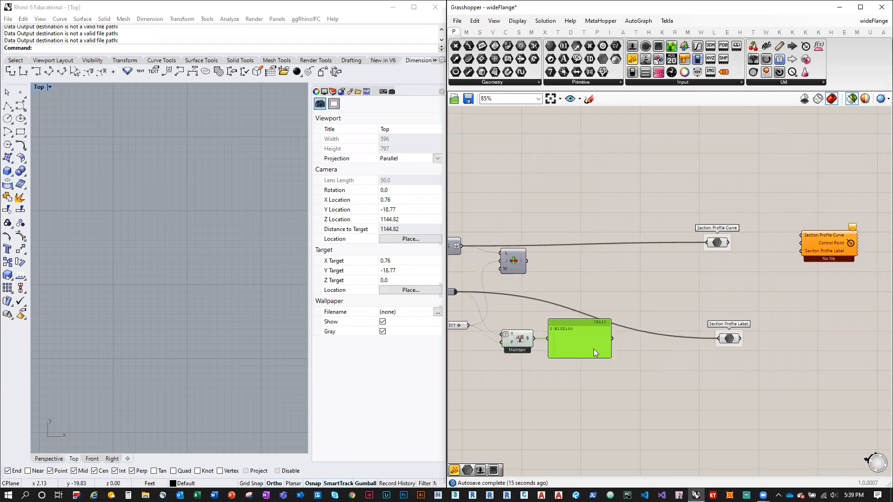
left_click_drag(728, 339, 717, 287)
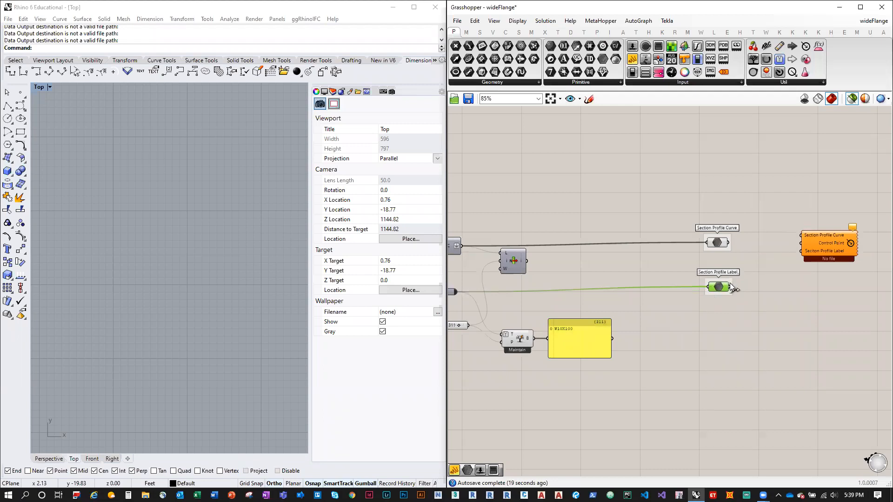
Check the contents of both Data parameters, then shift their groups lower and move the Data Output component higher
mouse_move(728, 288)
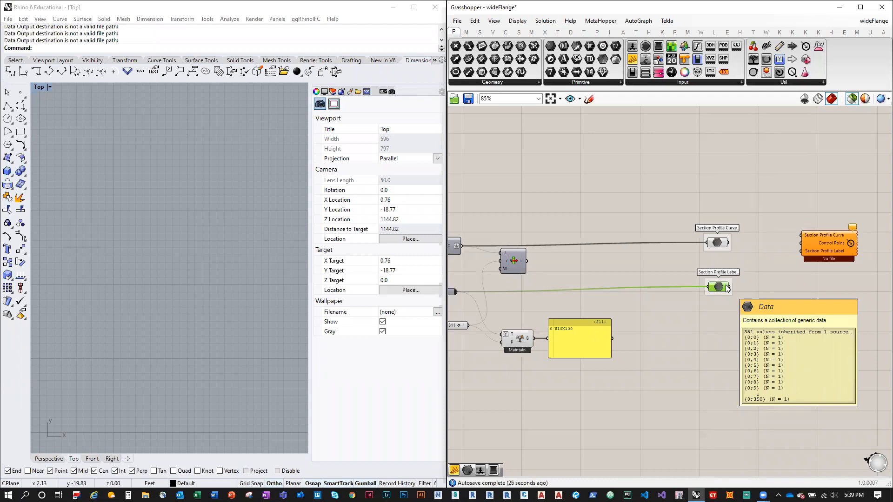
mouse_move(722, 246)
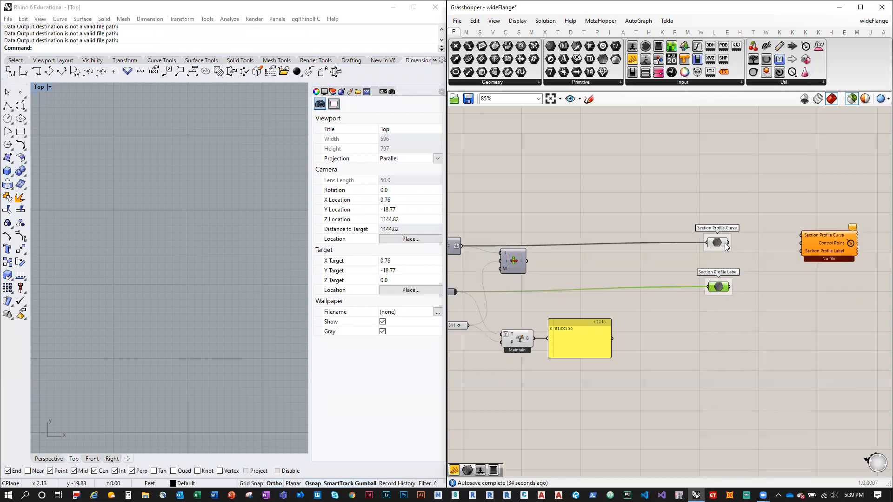
scroll(727, 249, "up", 2)
mouse_move(656, 229)
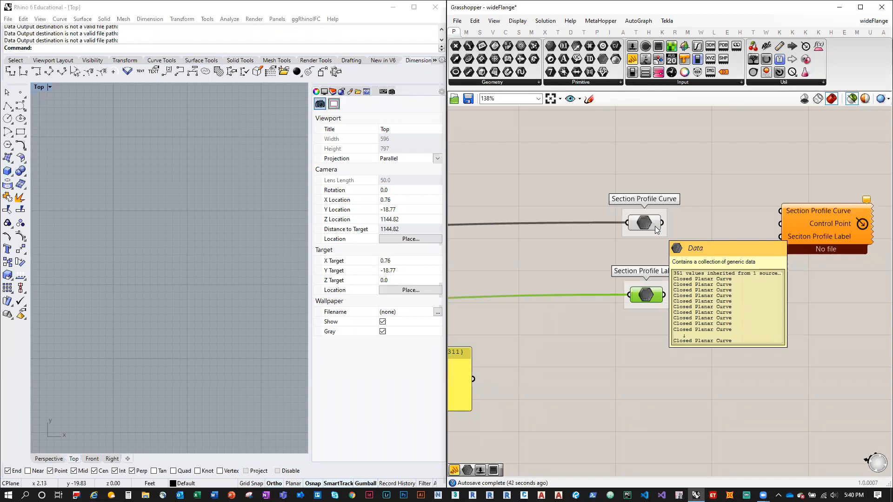
scroll(657, 230, "down", 1)
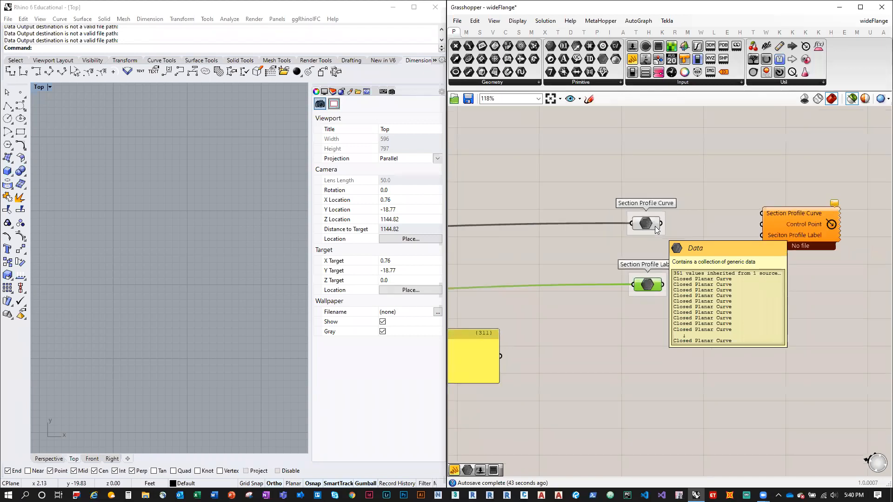
right_click_drag(597, 251, 673, 311)
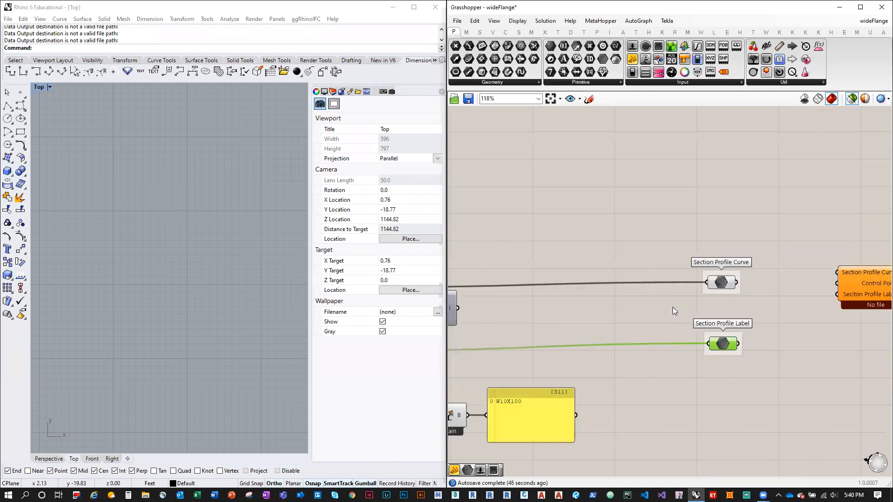
left_click_drag(722, 335, 721, 366)
left_click_drag(725, 284, 724, 320)
scroll(758, 282, "down", 1)
left_click(769, 270)
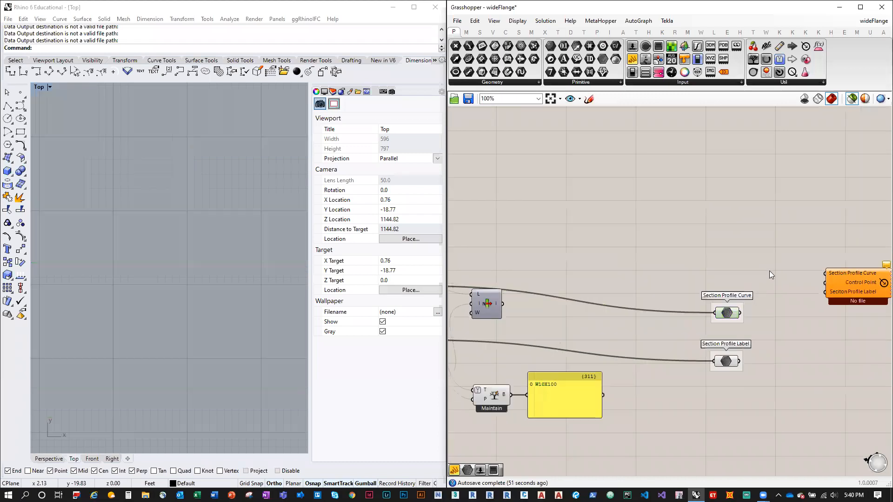
left_click_drag(870, 284, 851, 249)
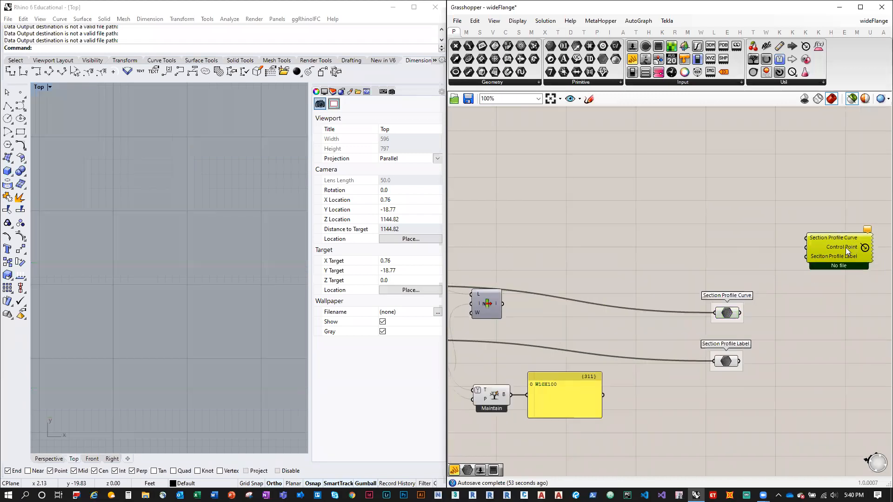
Bake the section profile curve from the List Item component into the Rhino model
right_click_drag(585, 275, 747, 253)
left_click(648, 283)
scroll(140, 268, "down", 5)
scroll(133, 267, "down", 15)
scroll(177, 158, "up", 4)
right_click_drag(176, 155, 178, 193)
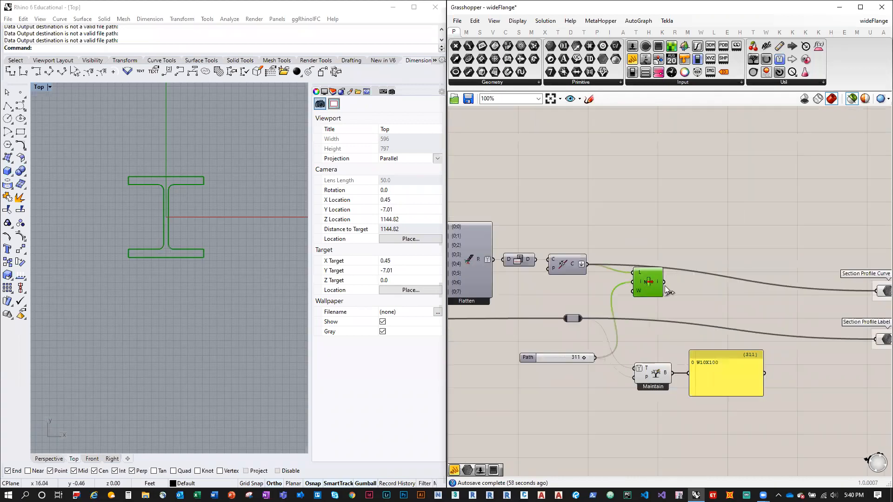
middle_click(654, 281)
left_click(671, 299)
right_click_drag(179, 238, 227, 271)
scroll(219, 258, "up", 2)
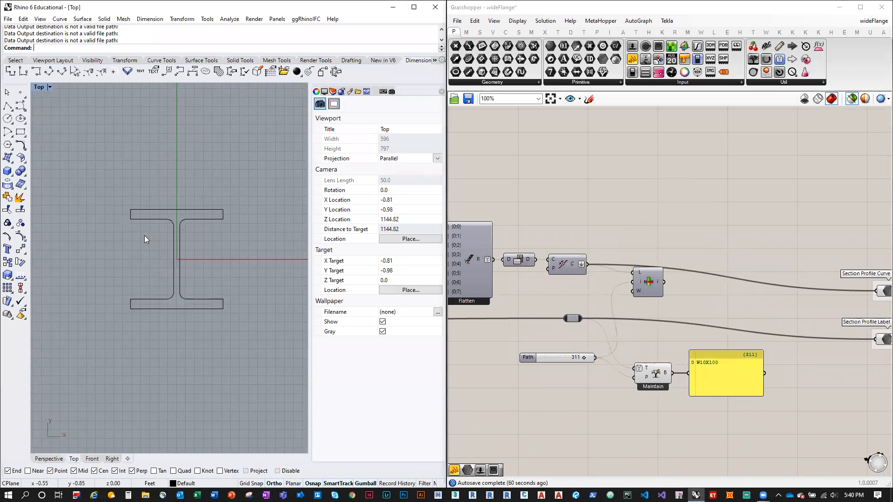
scroll(150, 240, "up", 2)
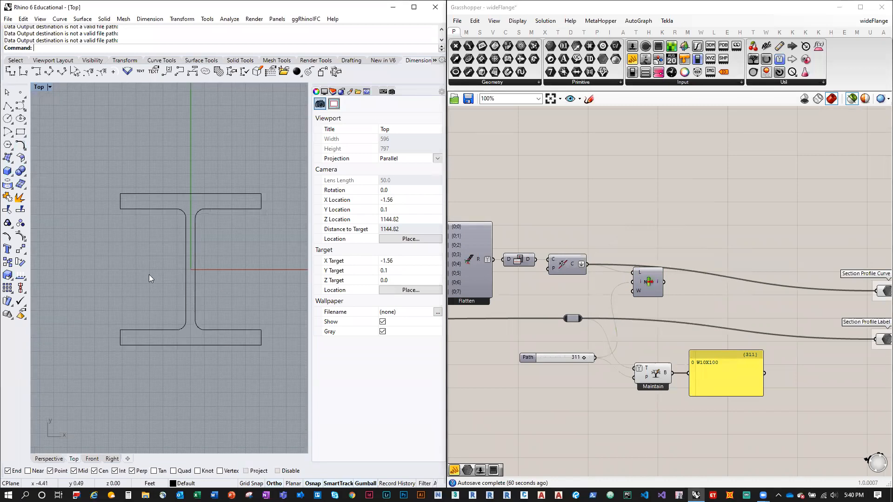
Create a bounding box around the baked wide flange curve with the BoundingBox command
scroll(134, 281, "down", 2)
left_click(168, 293)
type("BoundingBox")
key("Return")
key("Return")
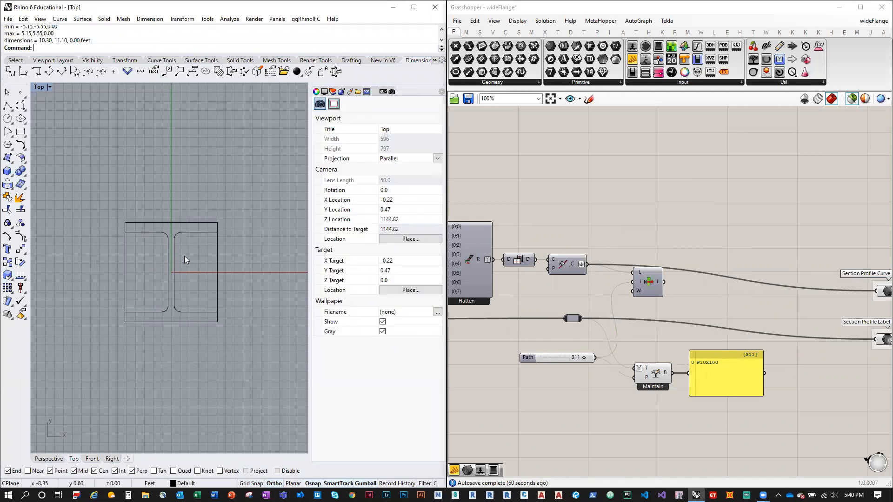
Hide the baked wide flange curve so only its bounding rectangle remains in view
left_click(173, 257)
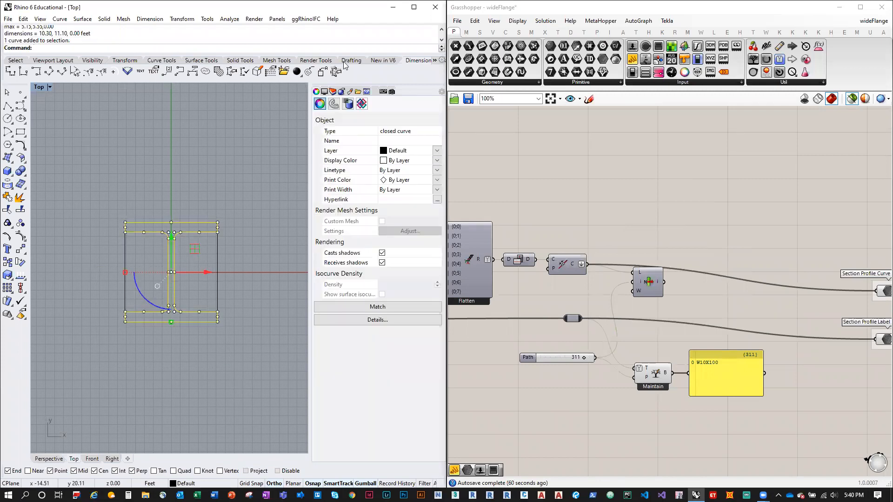
type("Hide")
key("Return")
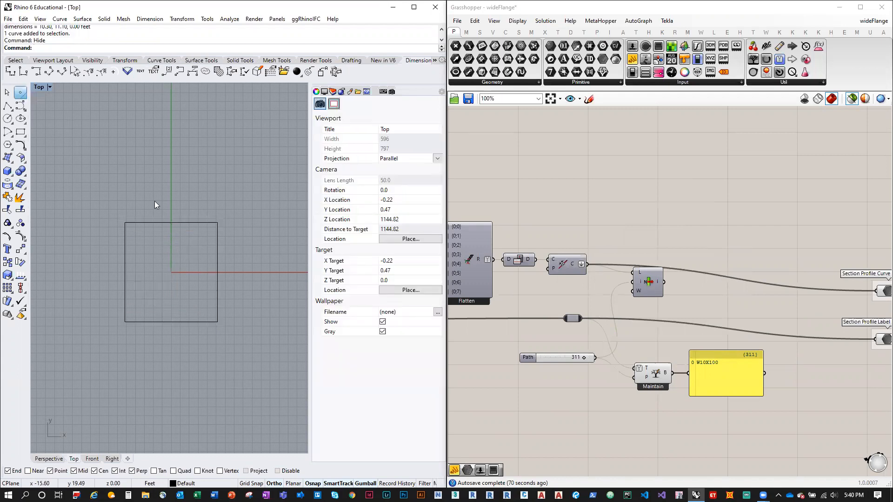
Place point objects at the bounding rectangle's two upper corners and at the midpoint of its top edge
left_click(125, 222)
right_click(172, 241)
left_click(171, 222)
right_click(183, 233)
left_click(217, 223)
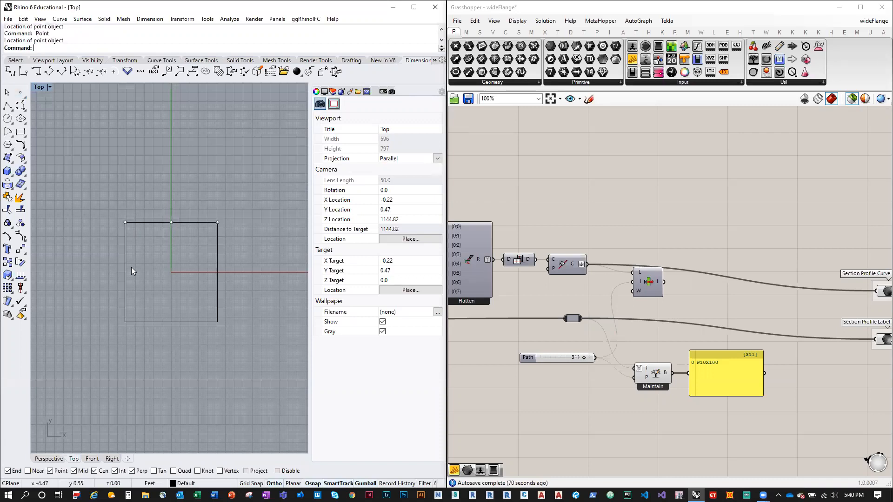
Place point objects at the midpoints of the bounding rectangle's two vertical edges and at its centre on the origin
right_click(131, 267)
left_click(126, 269)
right_click(181, 274)
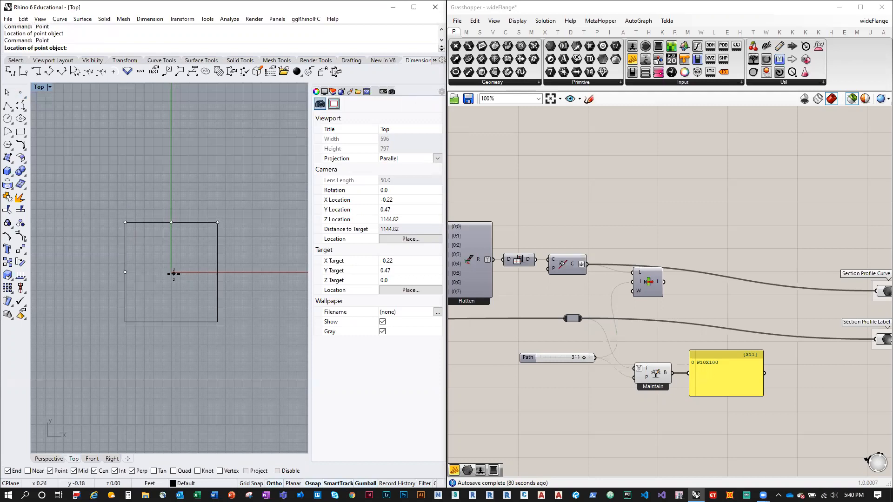
left_click(173, 273)
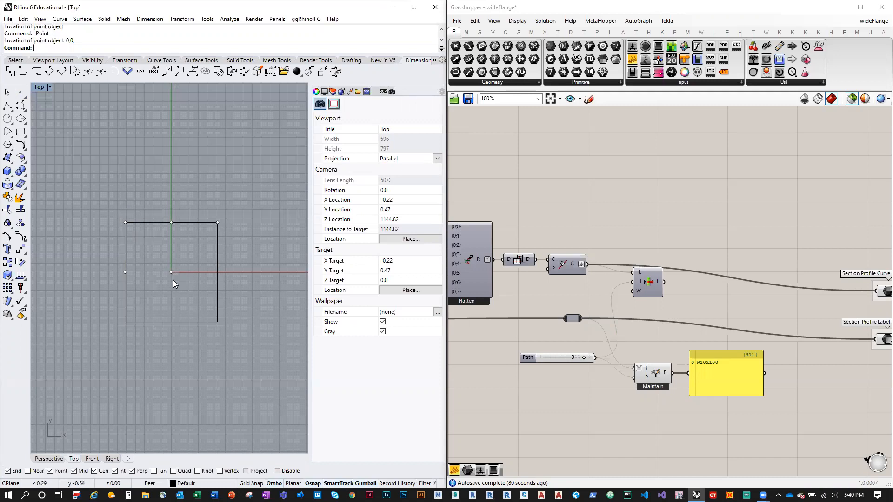
right_click(211, 271)
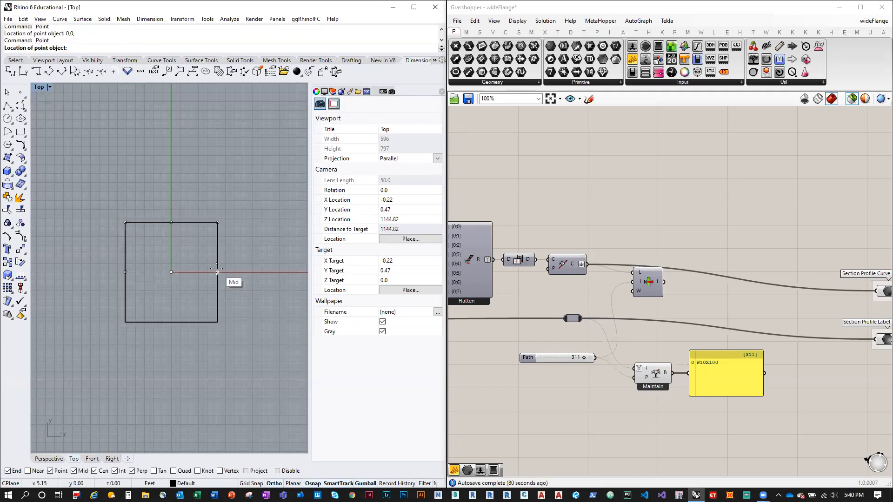
left_click(216, 268)
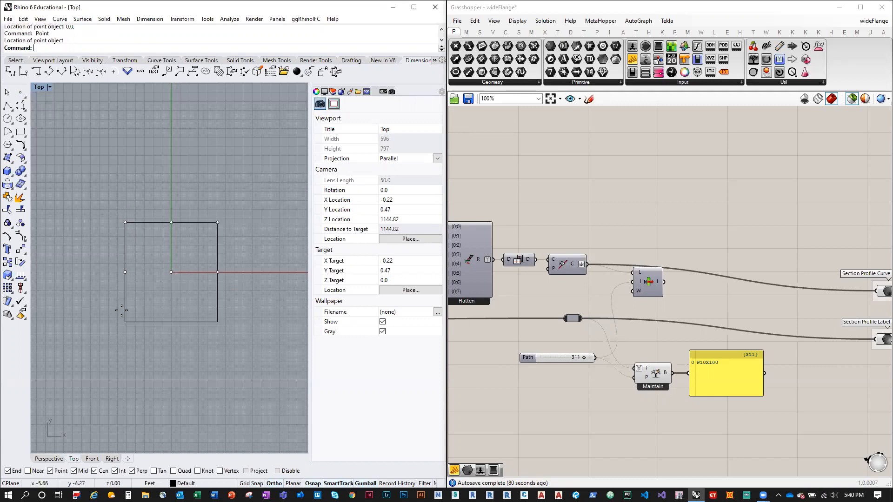
Place point objects at the bounding rectangle's two lower corners and at the midpoint of its bottom edge
right_click(125, 325)
left_click(125, 321)
right_click(135, 322)
left_click(171, 321)
right_click(214, 323)
left_click(217, 325)
left_click(157, 223)
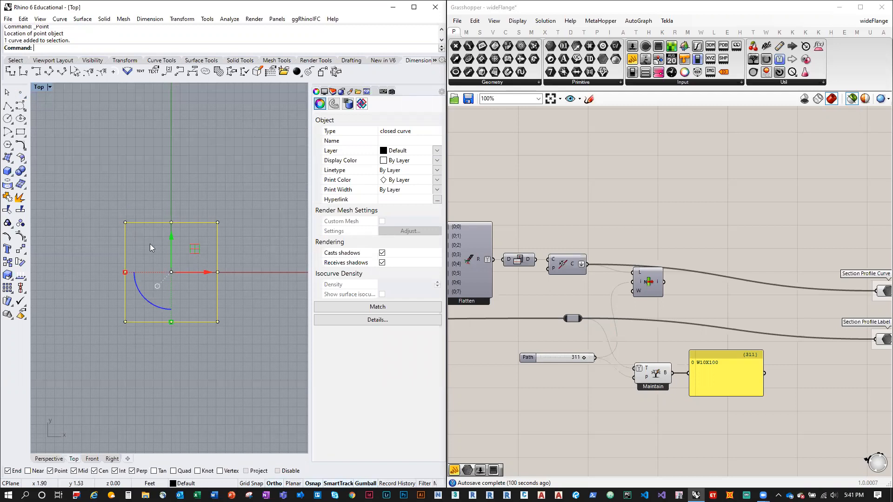
left_click(19, 264)
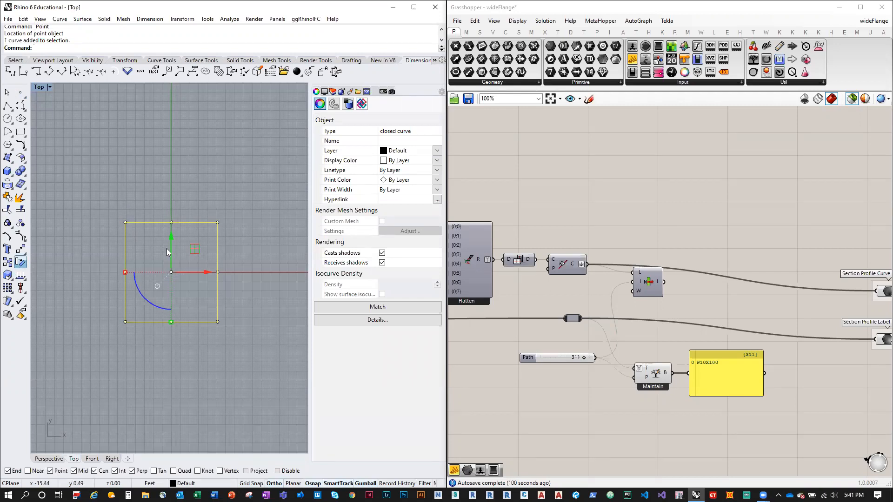
left_click(126, 222)
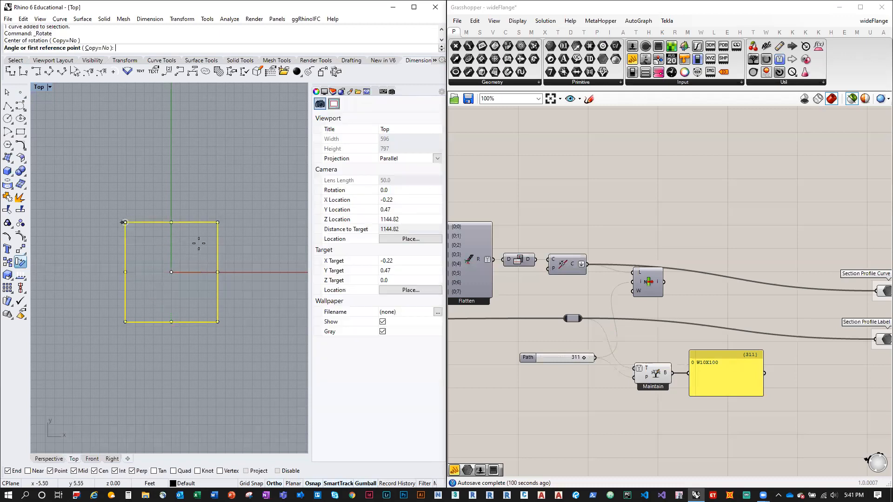
left_click(218, 222)
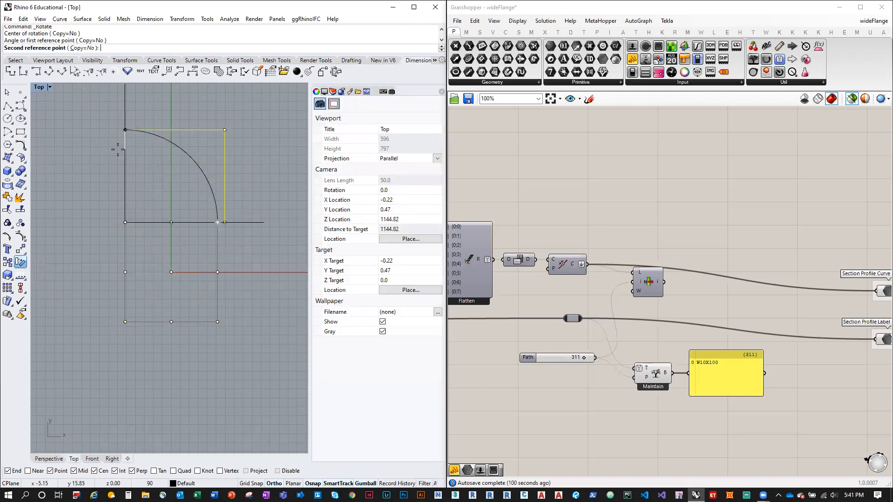
key("Escape")
right_click(176, 218)
left_click(172, 222)
left_click(249, 222)
key("Escape")
key("Escape")
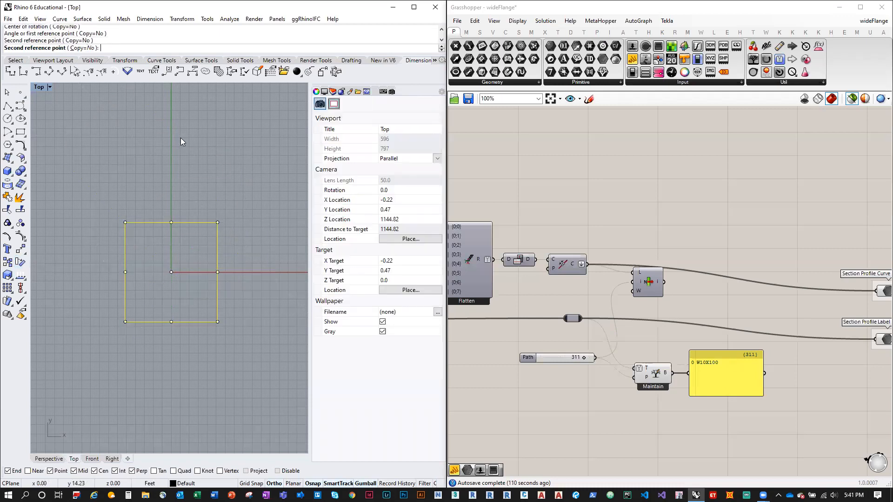
Show the hidden wide flange curve and rotate a copy of it 45 degrees about the bounding rectangle's upper-left corner
key("ctrl+alt+h")
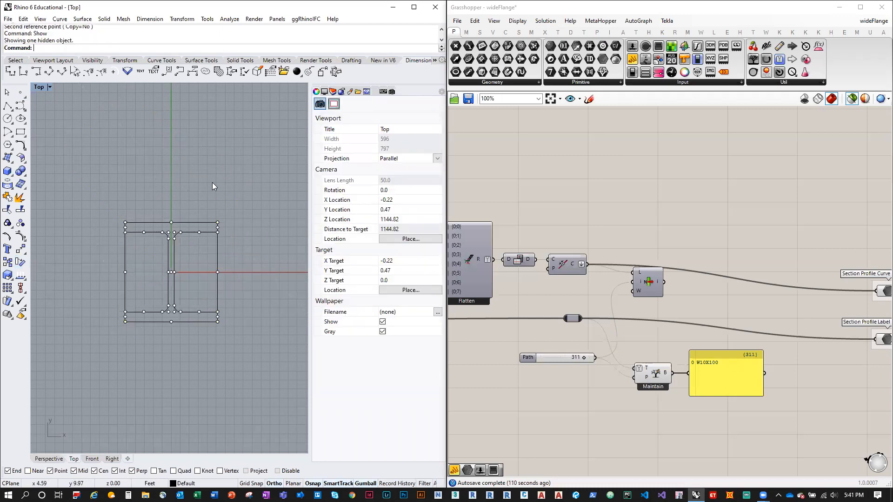
left_click(174, 249)
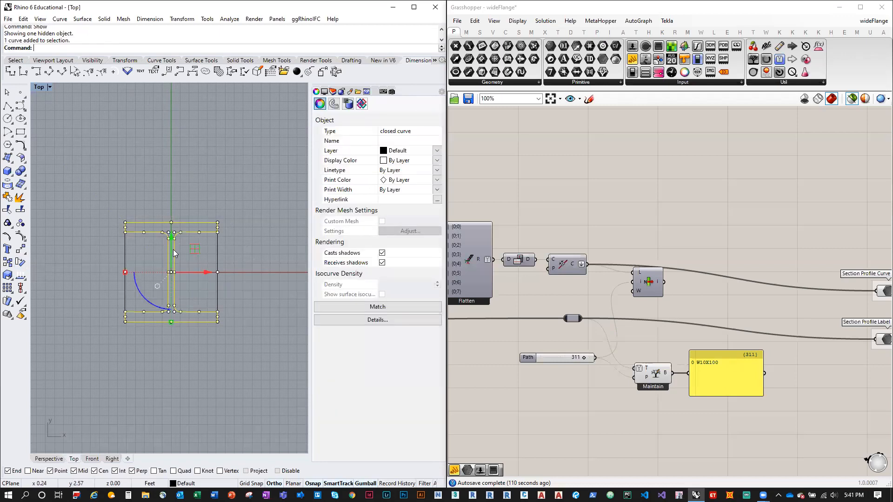
left_click(21, 261)
type("c")
key("Return")
left_click(125, 222)
left_click(218, 222)
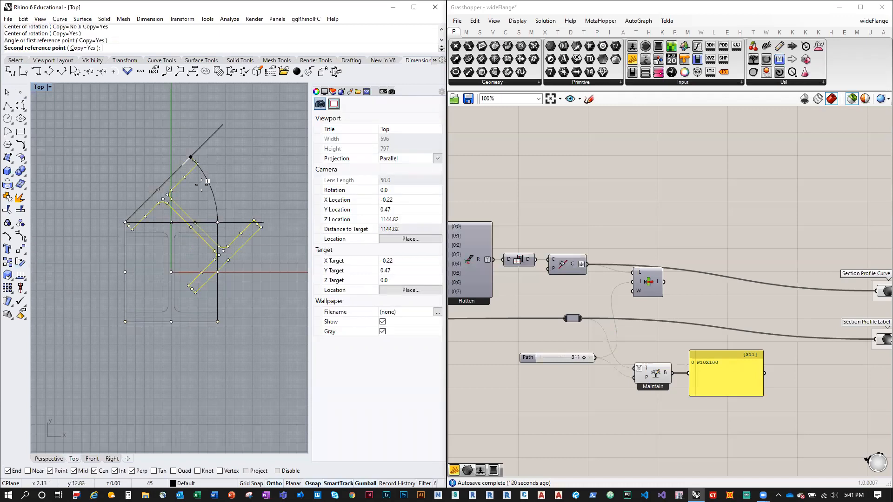
left_click(207, 181)
key("Return")
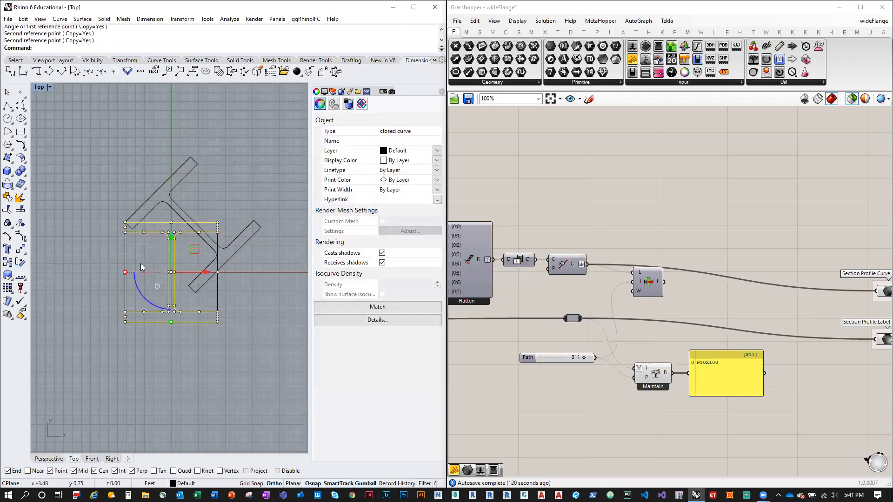
Rotate another copy of the wide flange curve about the bounding rectangle's upper-right corner
key("Return")
left_click(217, 222)
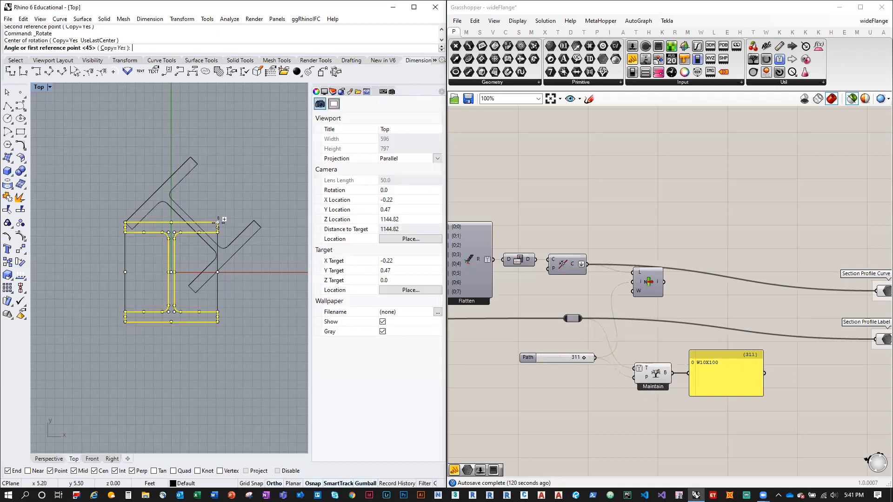
left_click(218, 192)
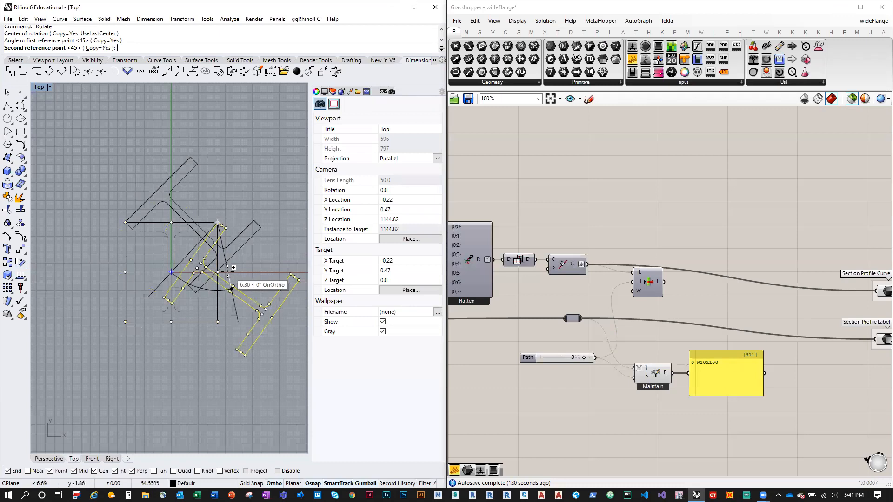
left_click(217, 385)
key("Return")
Delete the two rotated copies of the wide flange curve
left_click(245, 153)
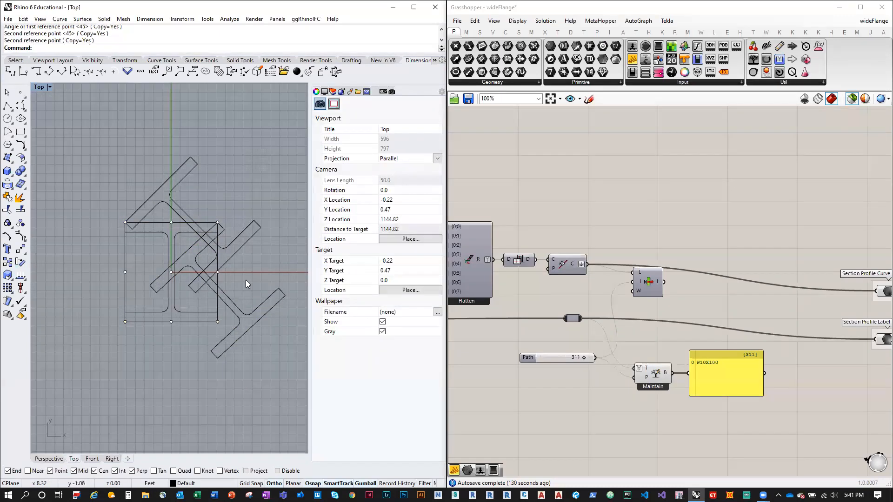
left_click_drag(254, 210, 248, 206)
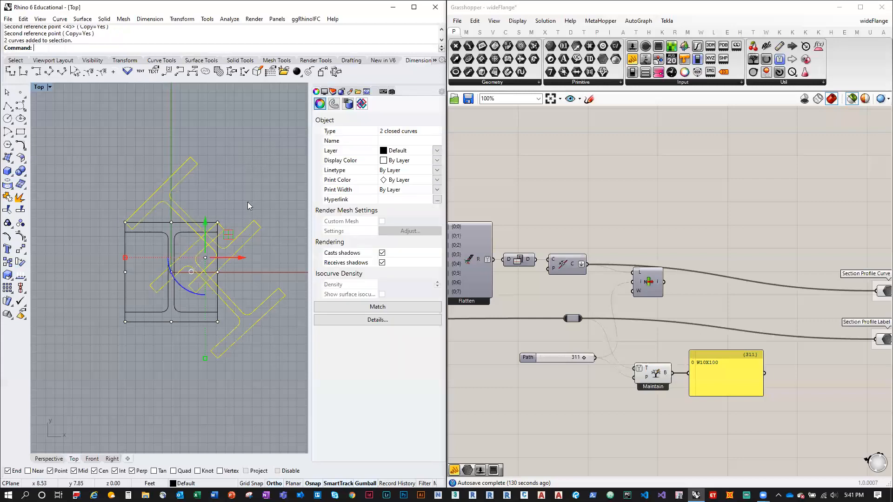
key("Delete")
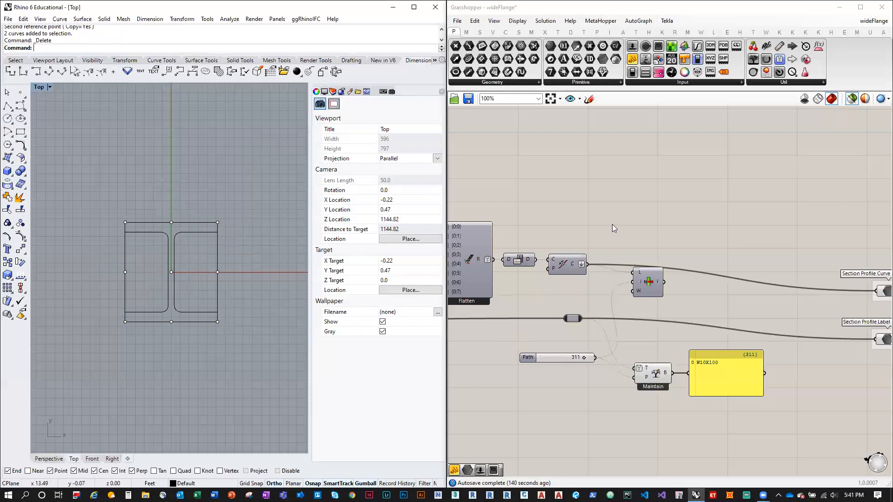
Add a Bounding Box component fed by the List Item output, and delete all placed points and baked curves from the Rhino model
left_click(652, 286)
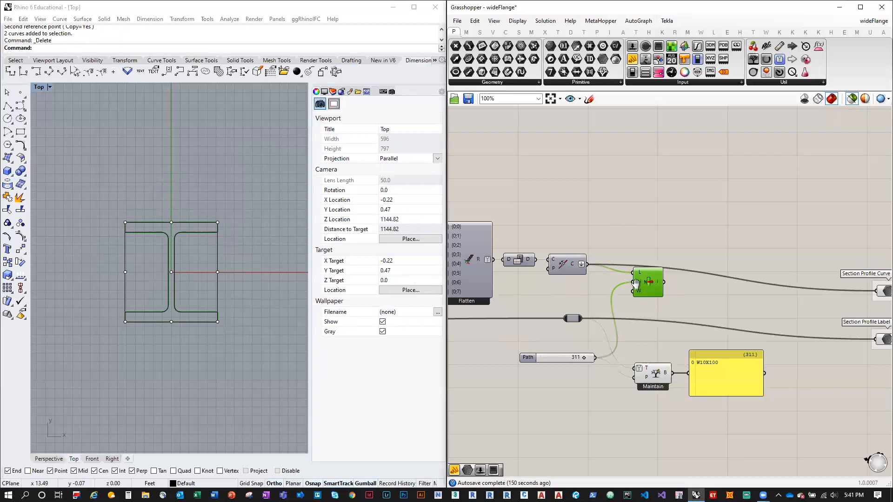
right_click_drag(652, 286, 615, 286)
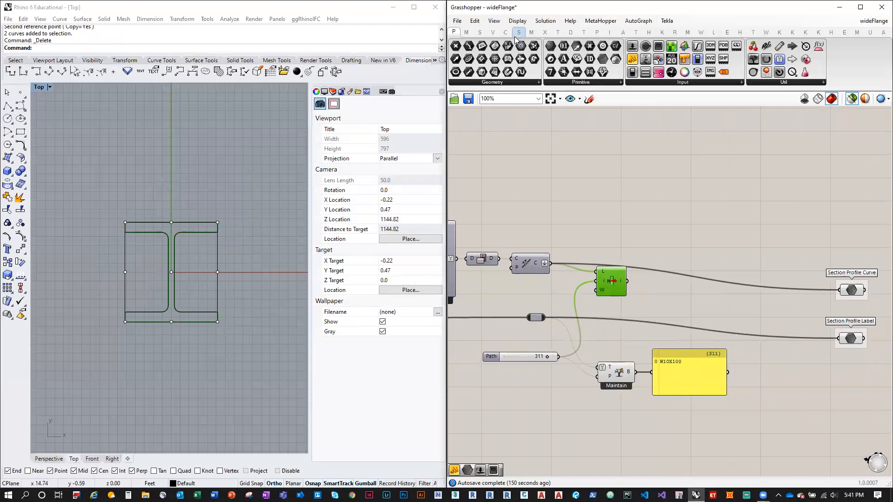
right_click_drag(228, 269, 214, 225)
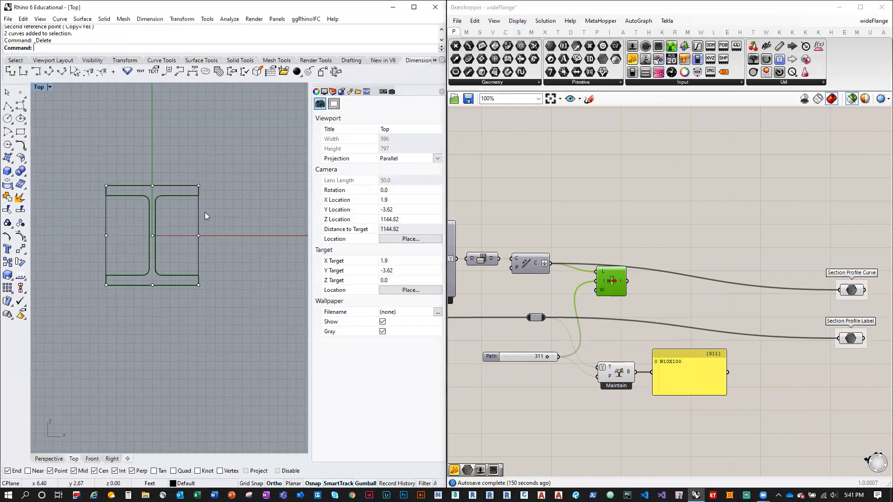
left_click(198, 214)
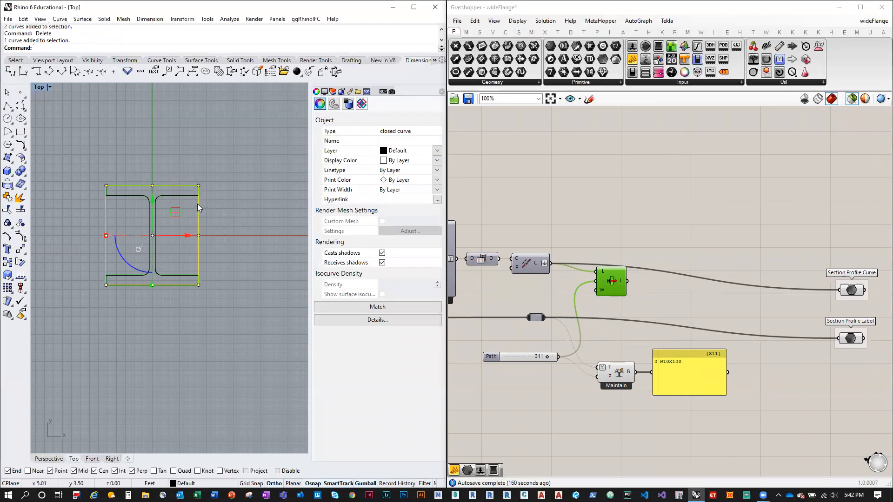
left_click(519, 32)
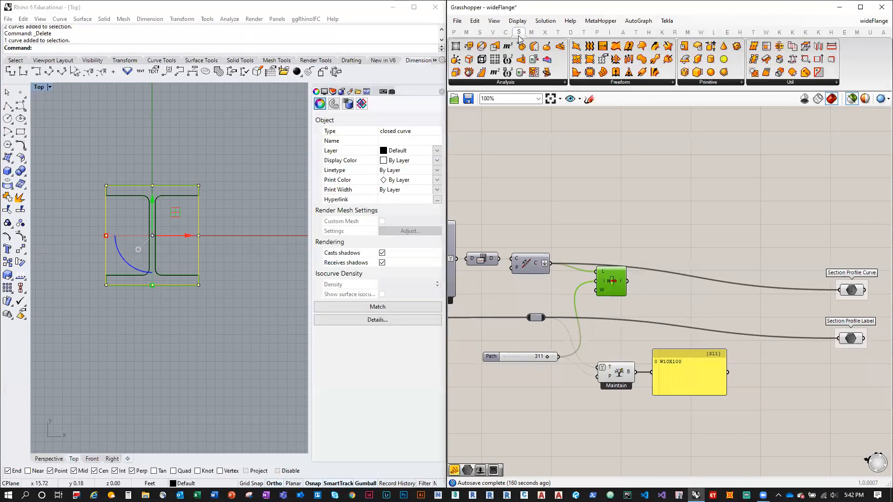
left_click(705, 84)
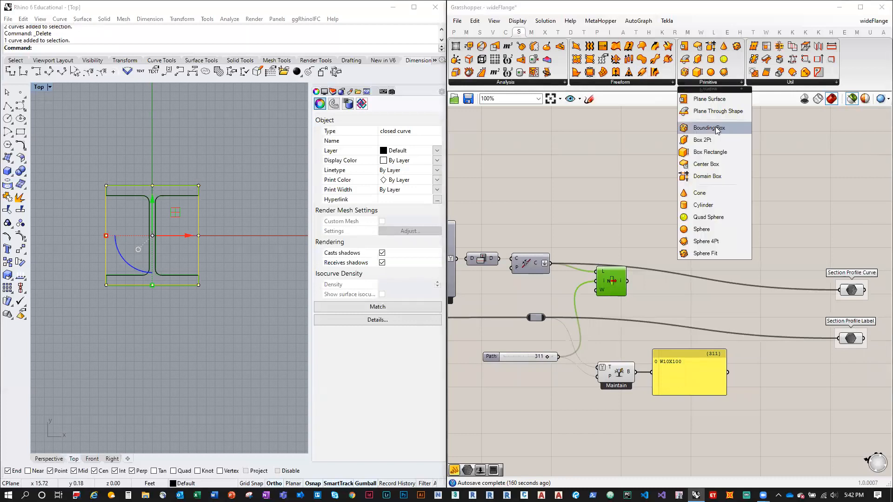
left_click_drag(709, 128, 694, 214)
left_click_drag(627, 281, 676, 201)
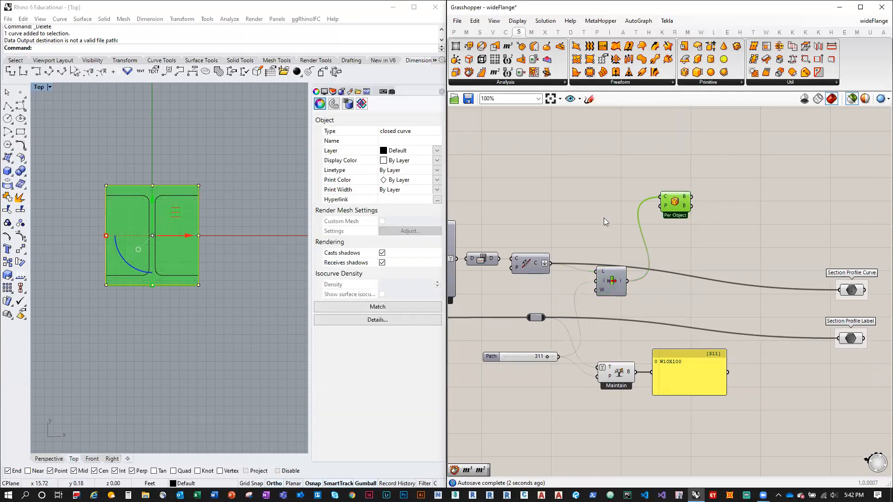
left_click_drag(254, 322, 75, 146)
key("Delete")
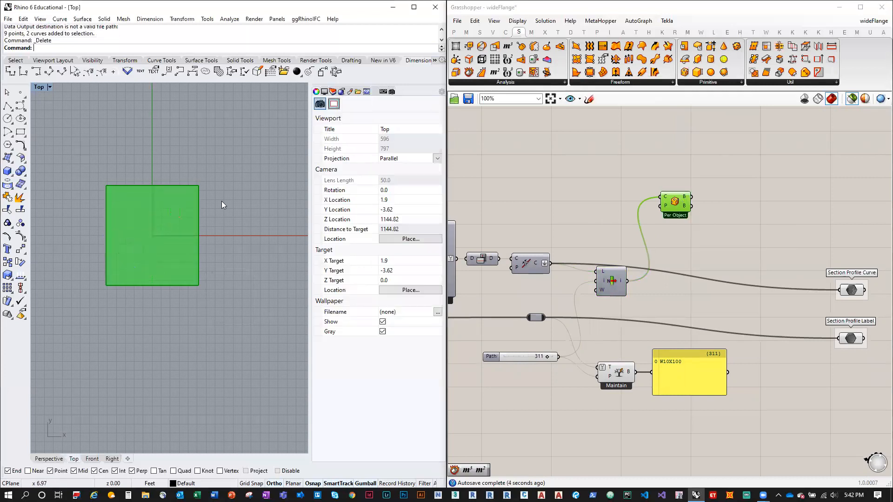
Add a Deconstruct Brep component fed by the Bounding Box's box output and check its Edges output
left_click_drag(456, 59, 747, 198)
left_click_drag(675, 203, 711, 198)
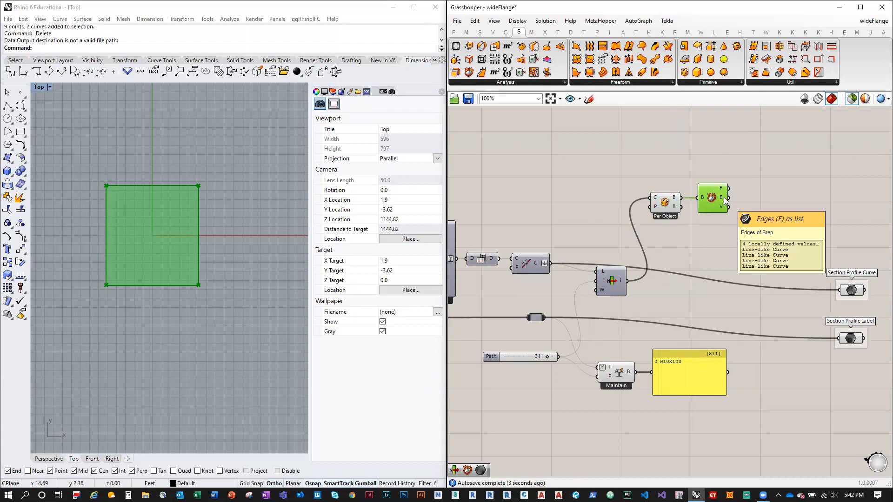
mouse_move(724, 209)
left_click(719, 229)
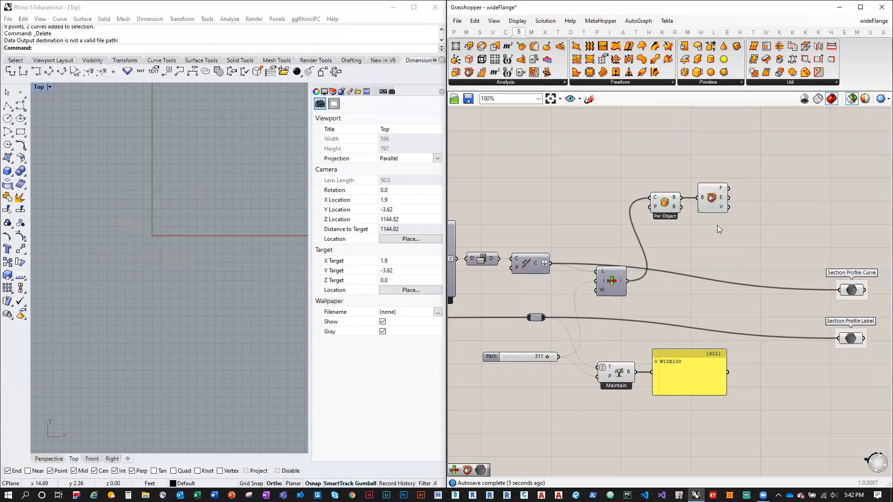
Rewire the Bounding Box content input to the full set of joined profile curves and inspect the resulting Deconstruct Brep edges
left_click_drag(551, 264, 647, 201)
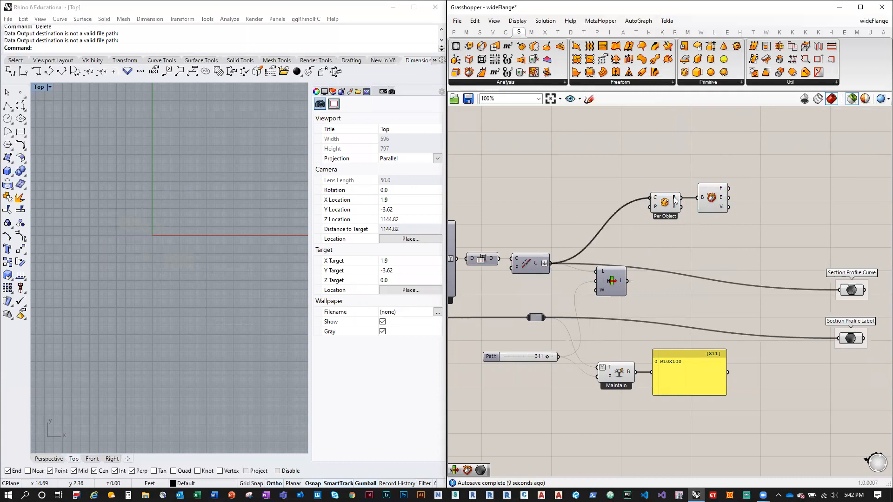
left_click(711, 196)
scroll(148, 278, "down", 2)
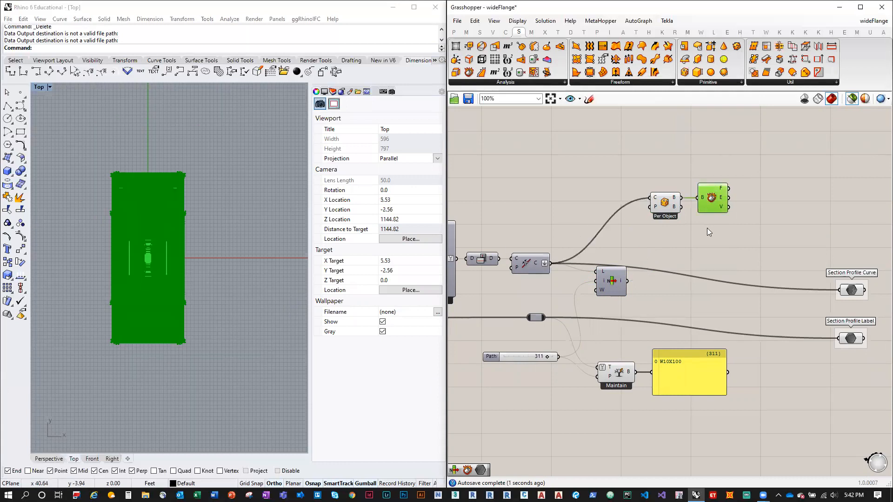
scroll(707, 228, "up", 2)
mouse_move(728, 185)
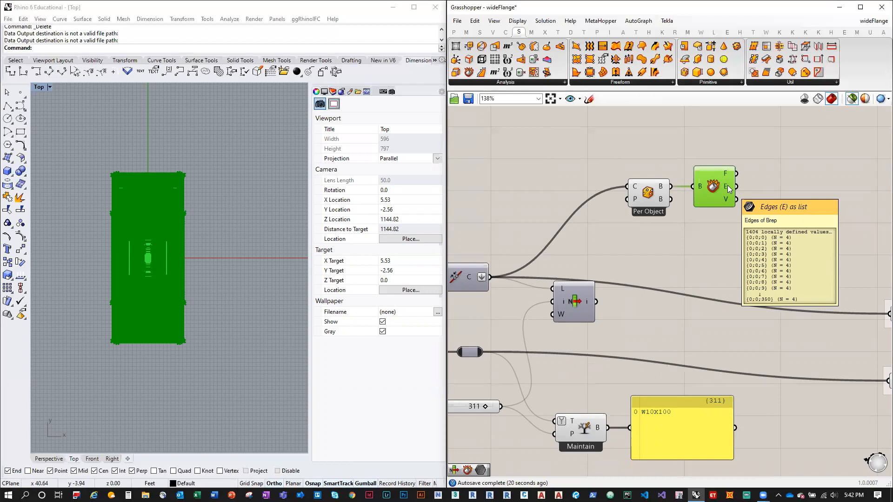
Add a List Item component beside Deconstruct Brep and feed its list input from the Edges output
right_click_drag(749, 185, 591, 193)
left_click(592, 193)
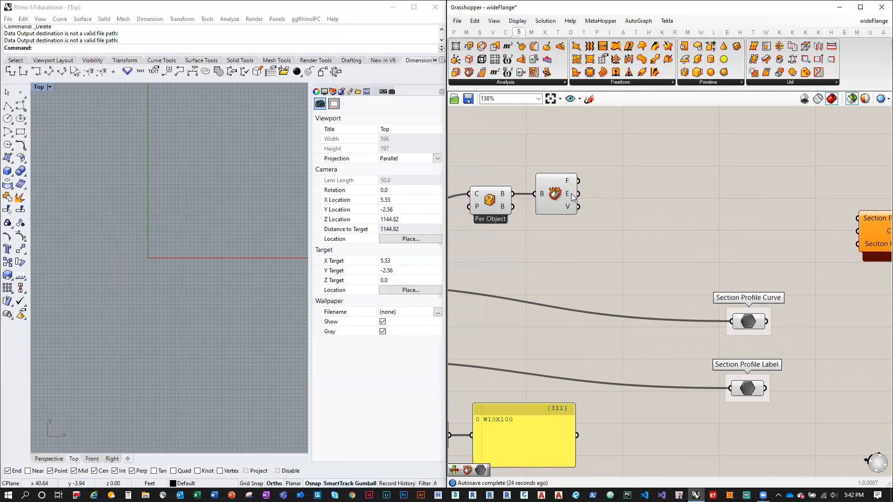
mouse_move(572, 197)
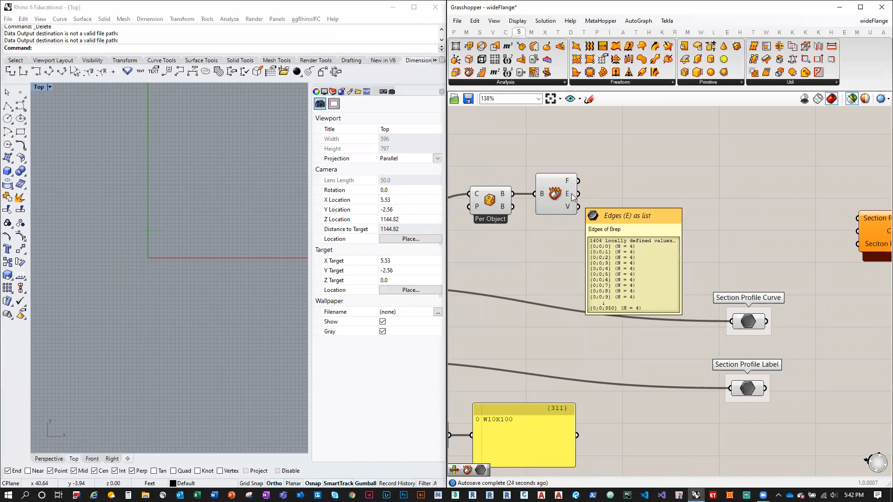
left_click(480, 33)
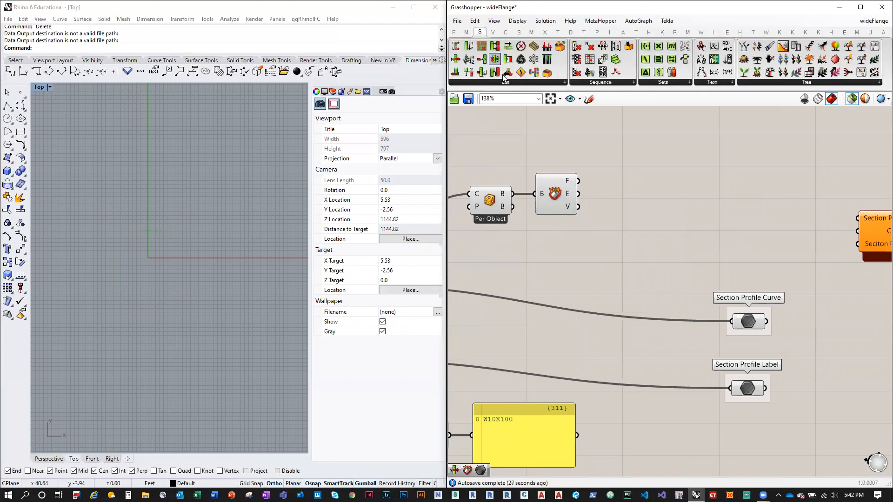
left_click(506, 82)
left_click_drag(520, 111, 643, 191)
left_click_drag(579, 193, 645, 214)
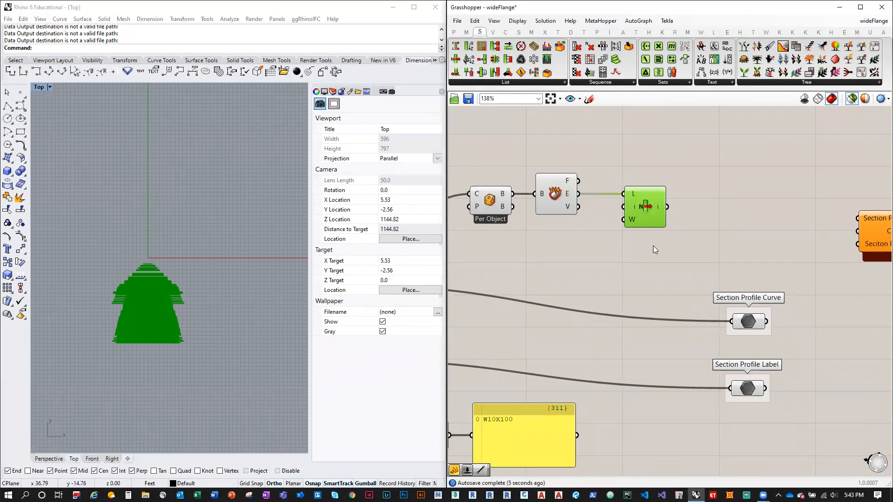
Insert three extra outputs, +1, +2 and +3, on the new List Item component
scroll(653, 249, "up", 6)
scroll(656, 238, "down", 3)
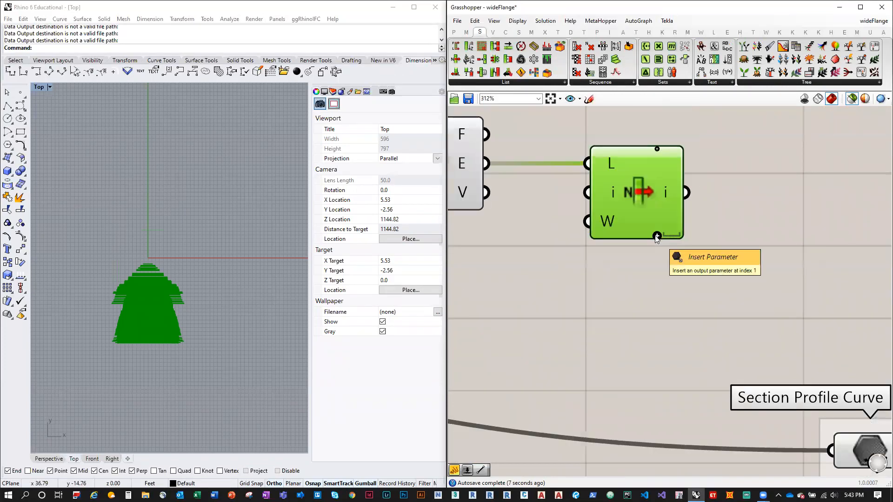
left_click(657, 236)
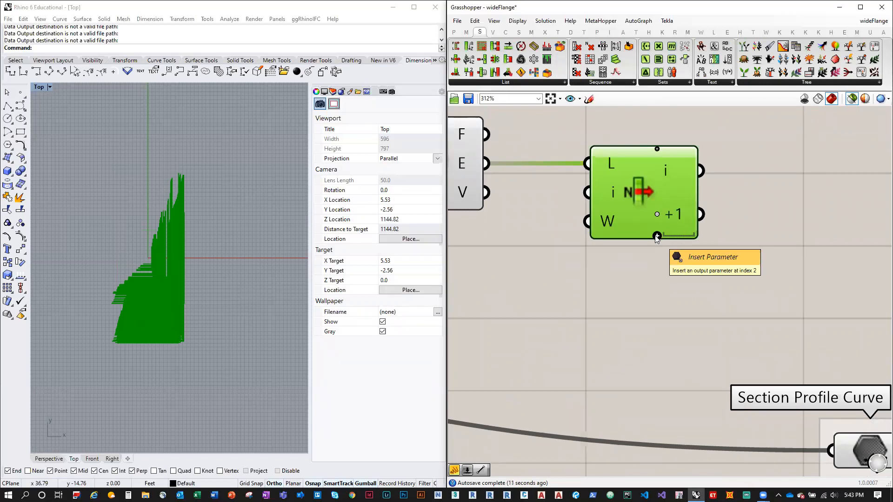
left_click(657, 235)
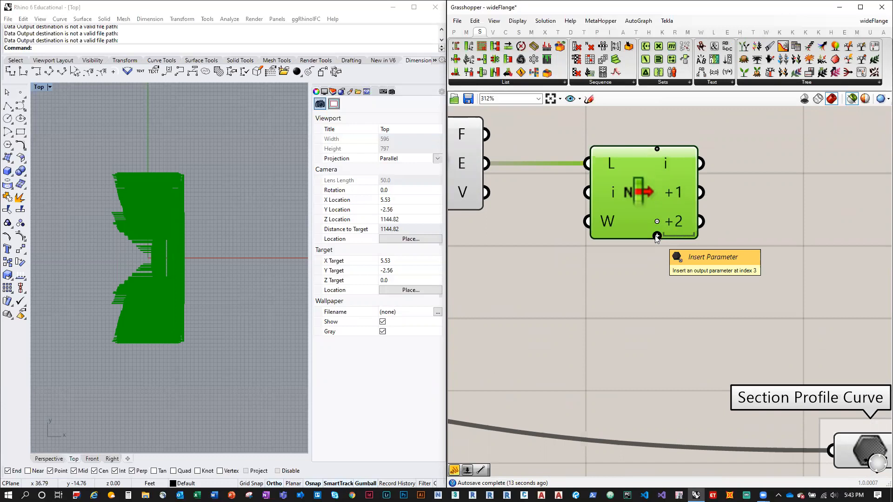
left_click(657, 236)
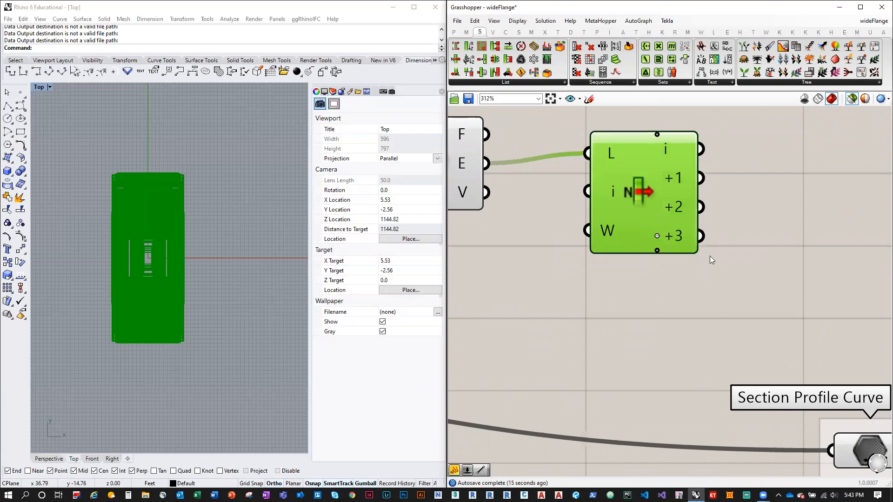
scroll(687, 247, "down", 2)
left_click_drag(660, 222, 645, 223)
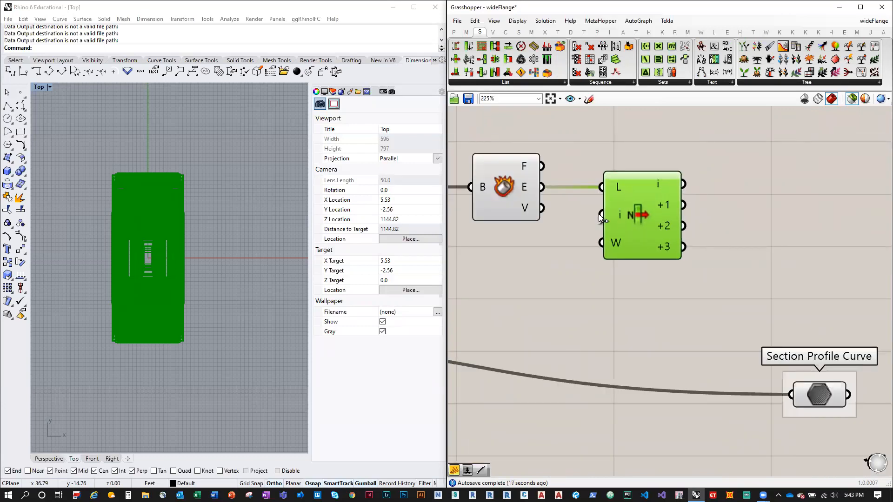
scroll(597, 214, "down", 2)
left_click(580, 121)
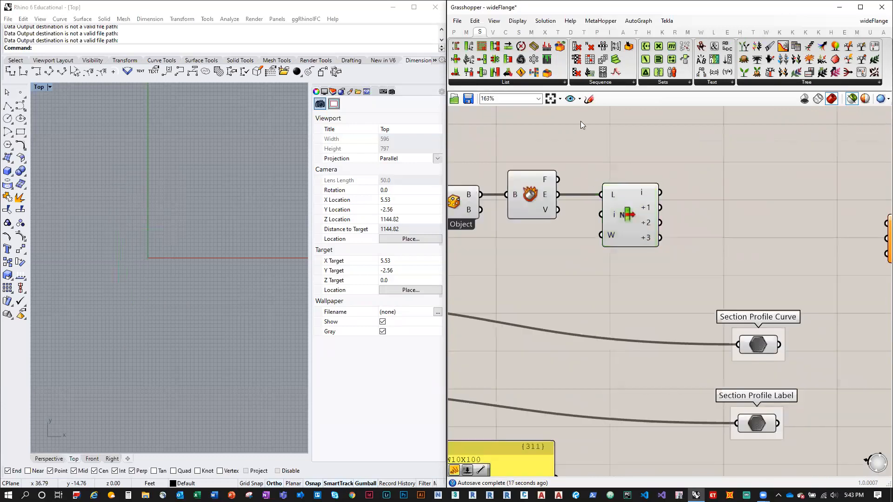
Add an End Points component and try it on the List Item's i and +2 outputs
left_click(509, 35)
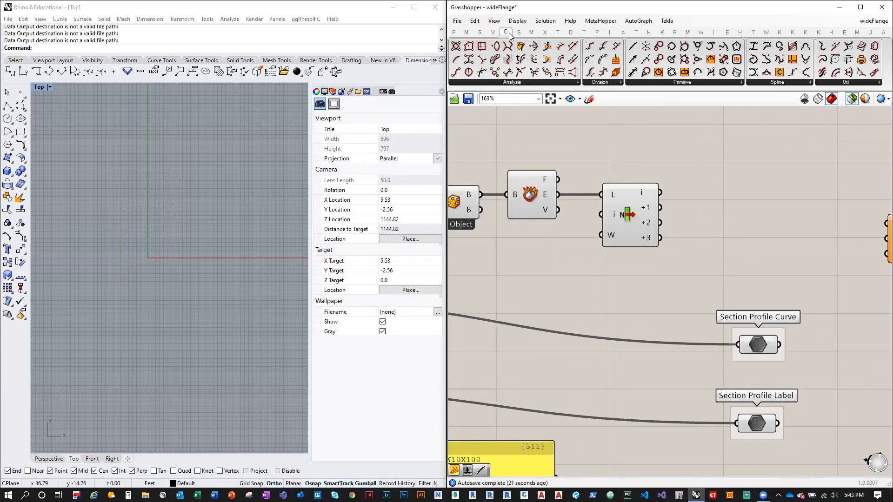
left_click(487, 83)
left_click_drag(551, 124, 723, 197)
left_click(652, 203)
left_click_drag(661, 192, 724, 180)
left_click_drag(660, 222, 702, 171)
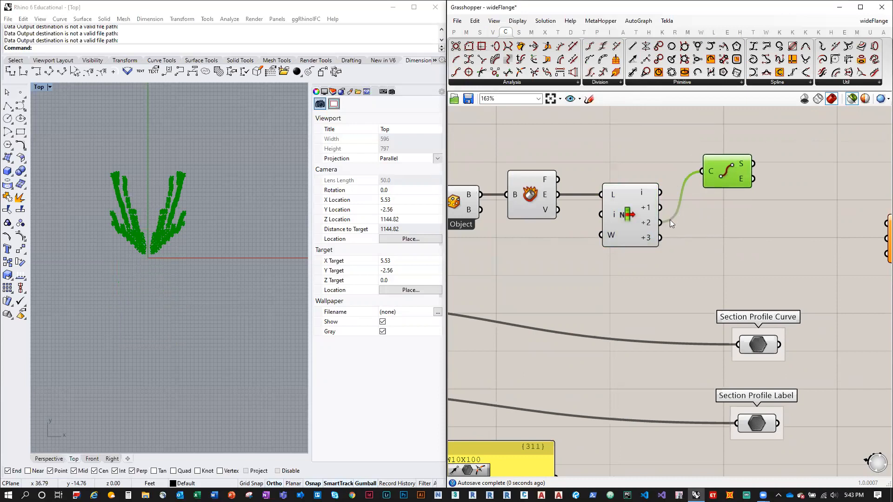
Duplicate the End Points component, feed one from the List Item's i output and the other from +2, and stack them neatly
left_click_drag(660, 192, 725, 214)
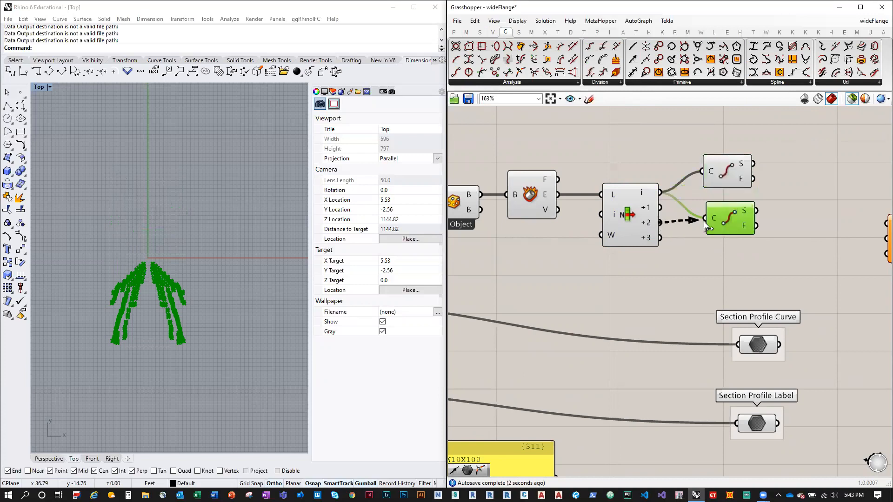
left_click_drag(661, 223, 705, 218)
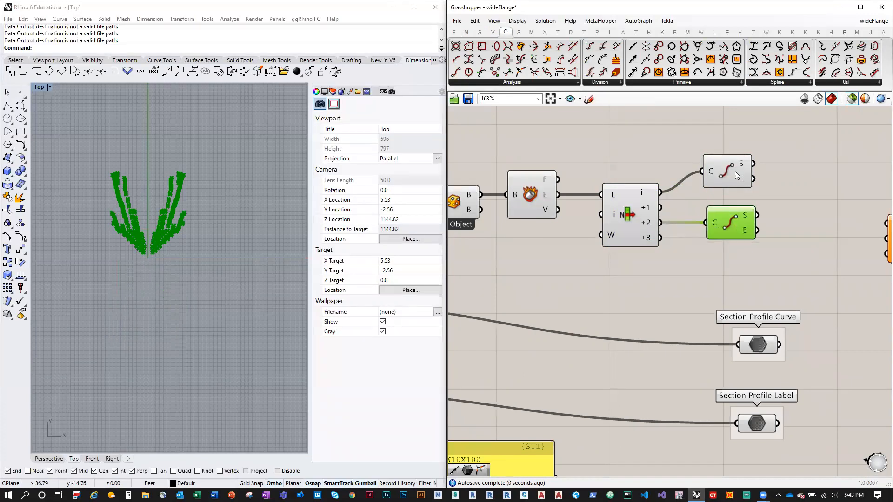
left_click_drag(735, 171, 740, 189)
scroll(691, 230, "down", 1)
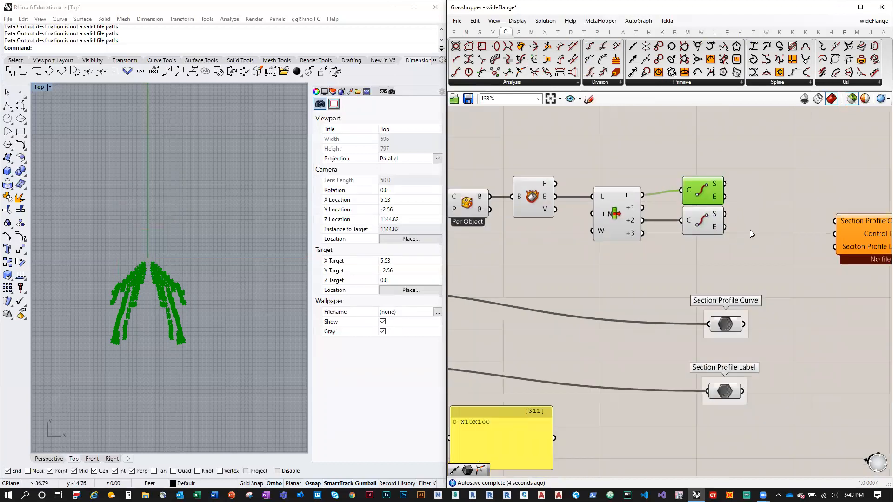
right_click_drag(651, 154, 634, 190)
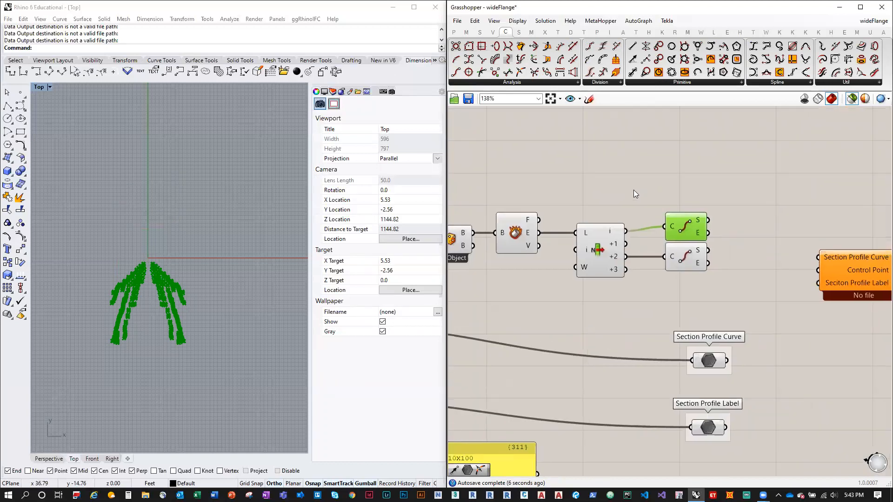
Add a Point On Curve component at 0.500 above the End Points components, fed by the List Item's i output
left_click(633, 190)
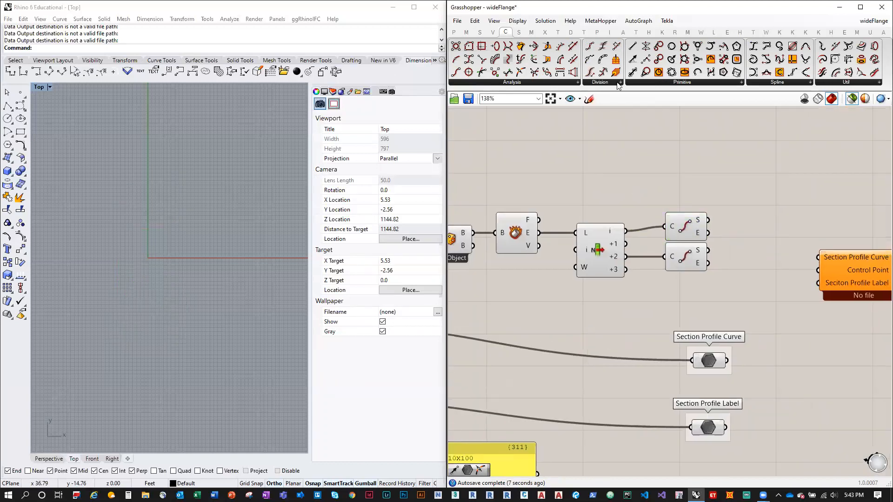
left_click(511, 83)
left_click_drag(491, 254, 692, 165)
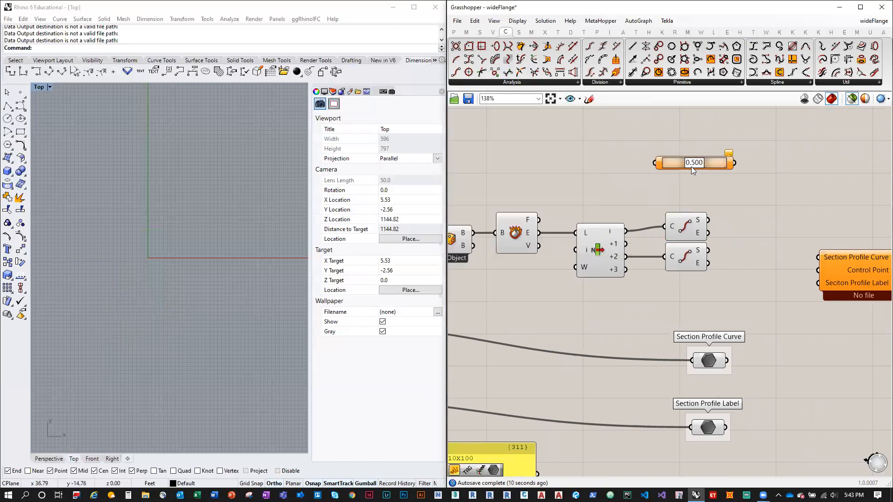
left_click(600, 237)
left_click_drag(626, 232, 679, 140)
left_click(671, 163)
right_click_drag(679, 139, 666, 216)
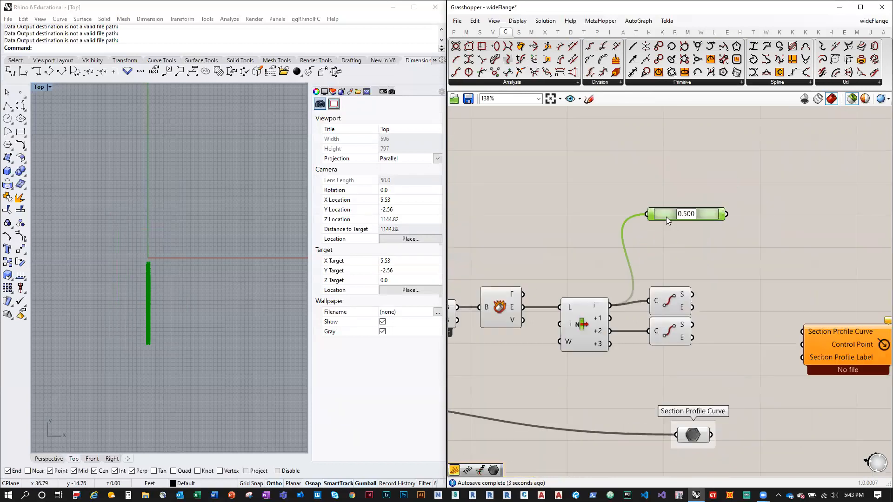
Move the Bounding Box component chain up on the canvas and place the Point On Curve component higher above it
scroll(703, 304, "down", 2)
left_click_drag(732, 355, 505, 239)
left_click_drag(559, 304, 561, 252)
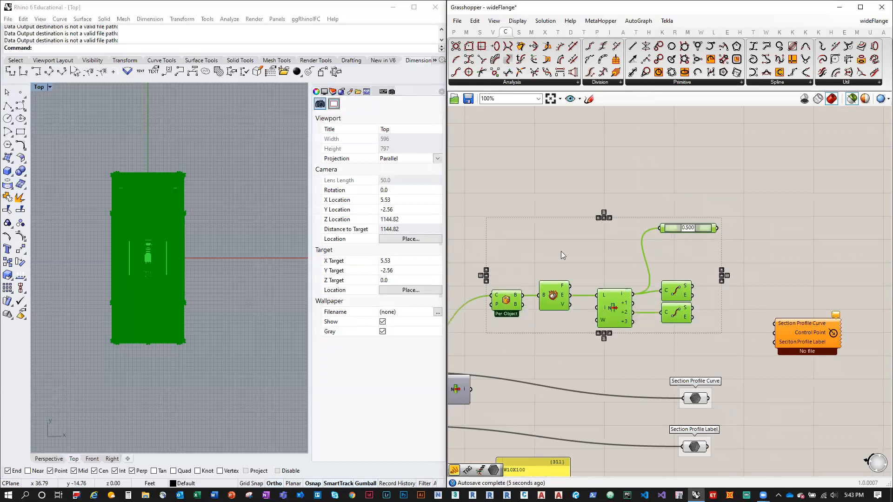
left_click(638, 183)
left_click_drag(677, 187, 676, 171)
Group the Point On Curve component and label the group "bottom center"
middle_click(676, 171)
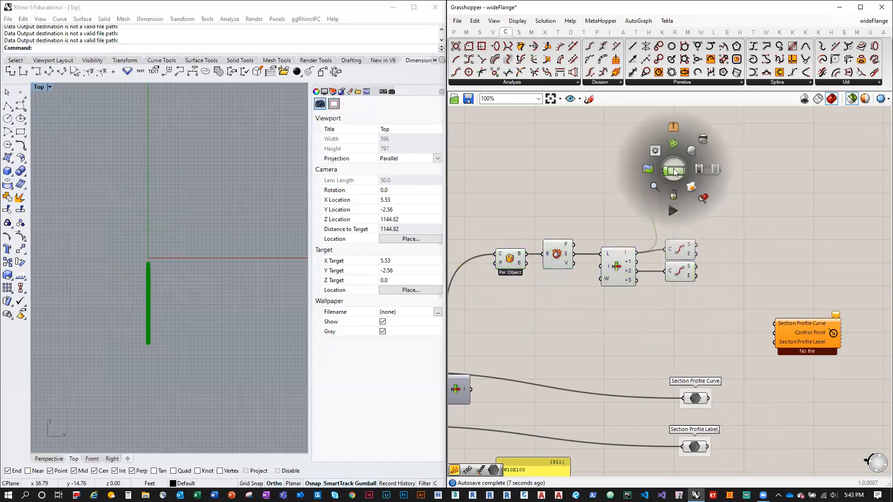
key("ctrl+g")
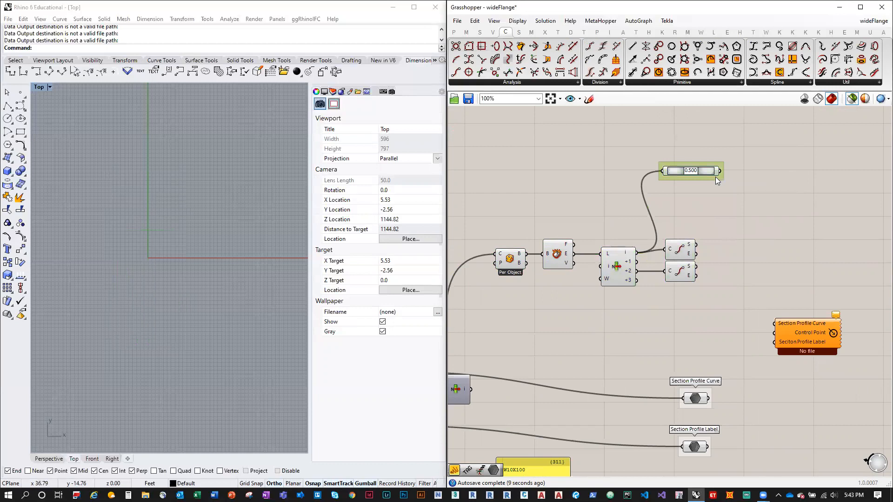
right_click(716, 178)
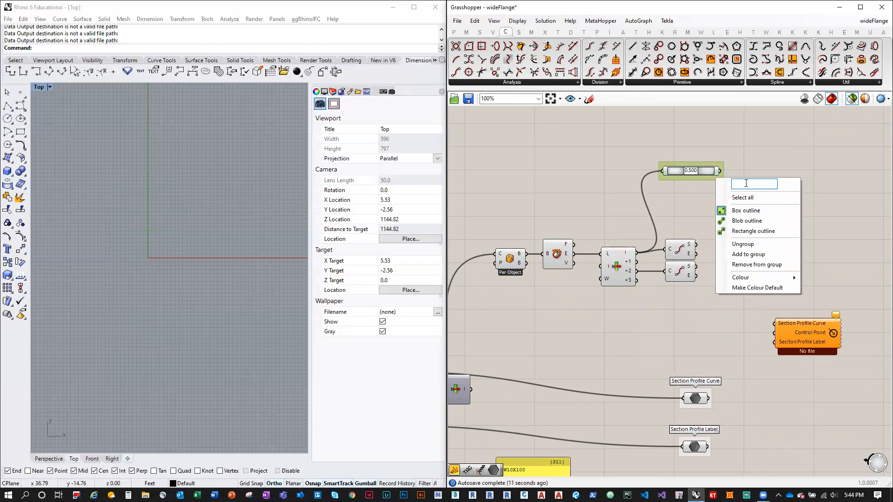
type("bottom center")
left_click(763, 175)
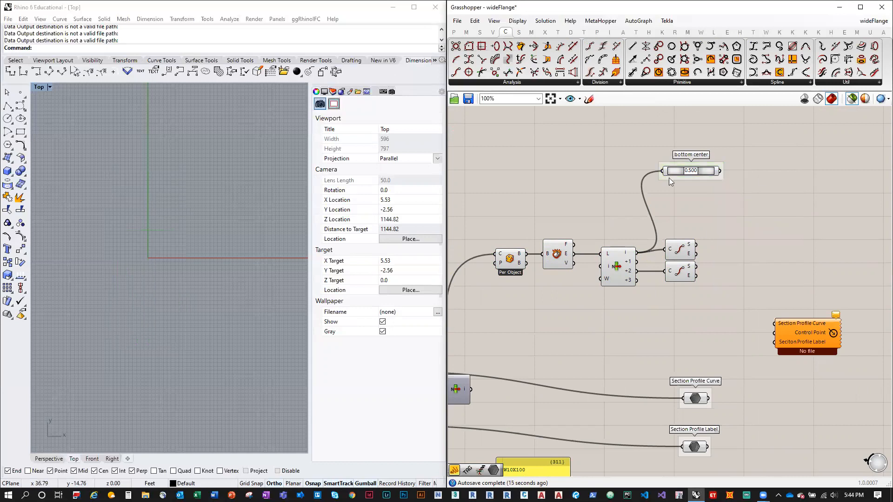
Duplicate the "bottom center" group below the original and feed the copy from the List Item's +2 output
left_click_drag(759, 204, 657, 145)
key("ctrl+c")
key("ctrl+v")
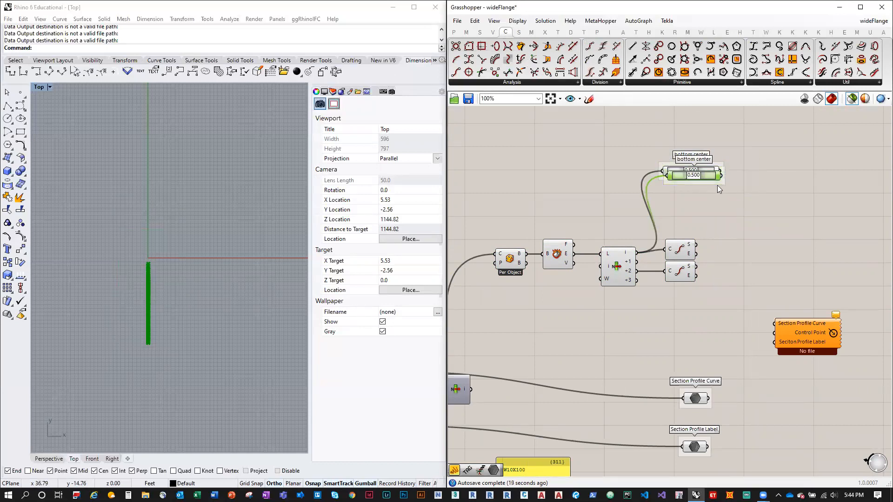
left_click_drag(717, 184, 712, 215)
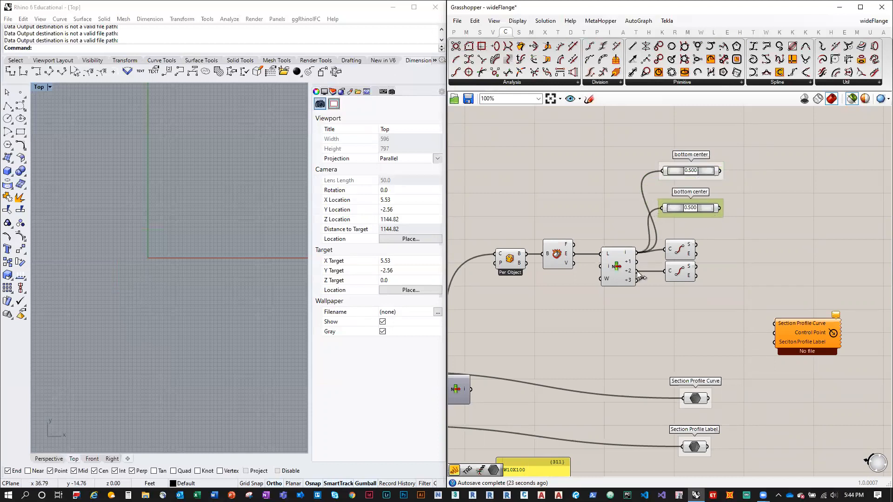
left_click_drag(638, 275, 665, 209)
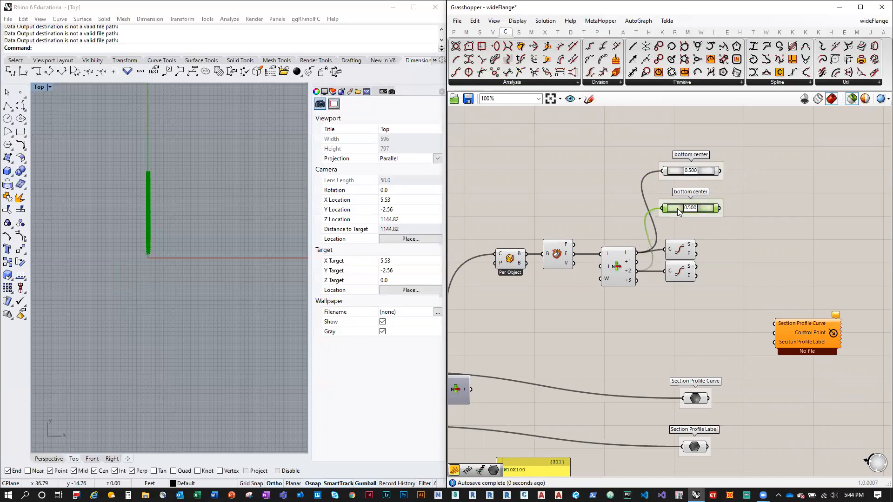
Rename the duplicated group "top center" and move both labelled groups farther above the End Points components
right_click(716, 203)
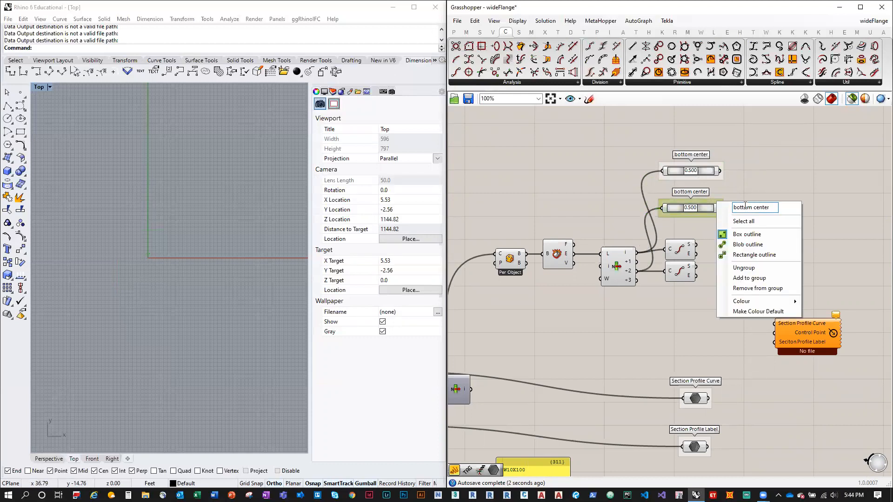
left_click_drag(754, 208, 703, 209)
type("top")
left_click(697, 177)
right_click_drag(745, 198, 699, 286)
left_click_drag(714, 309, 668, 165)
left_click(675, 205)
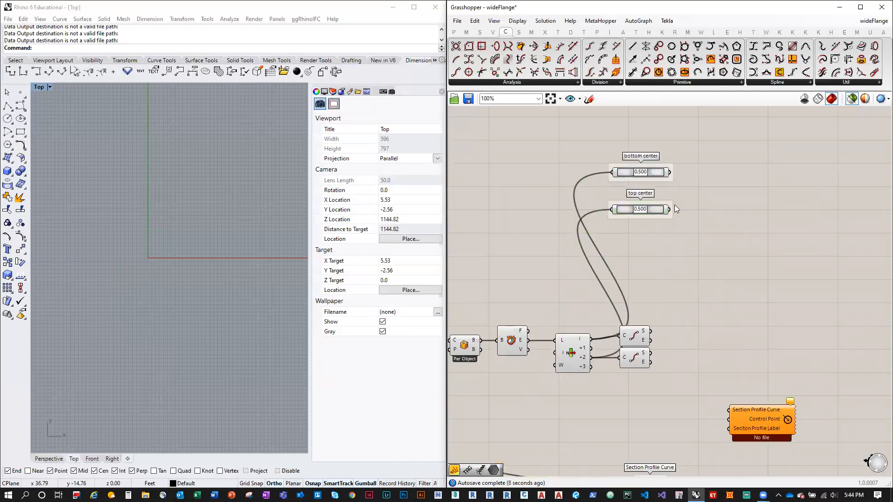
Duplicate the "top center" group below it and feed the copy from the List Item's +1 output
left_click_drag(694, 224, 607, 198)
key("ctrl+c")
key("ctrl+v")
left_click_drag(670, 219, 665, 255)
left_click_drag(603, 286, 611, 251)
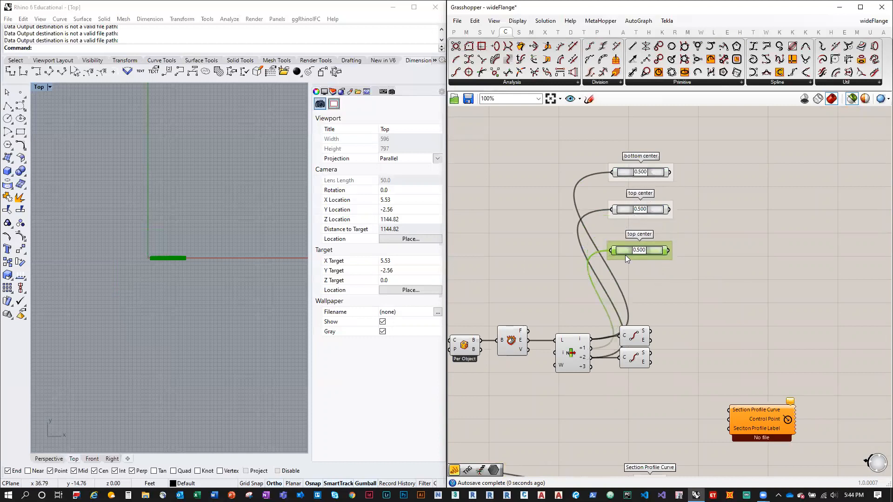
Rename the newest group "right center" and move all three labelled groups up to make room
right_click(664, 242)
left_click_drag(692, 249, 657, 249)
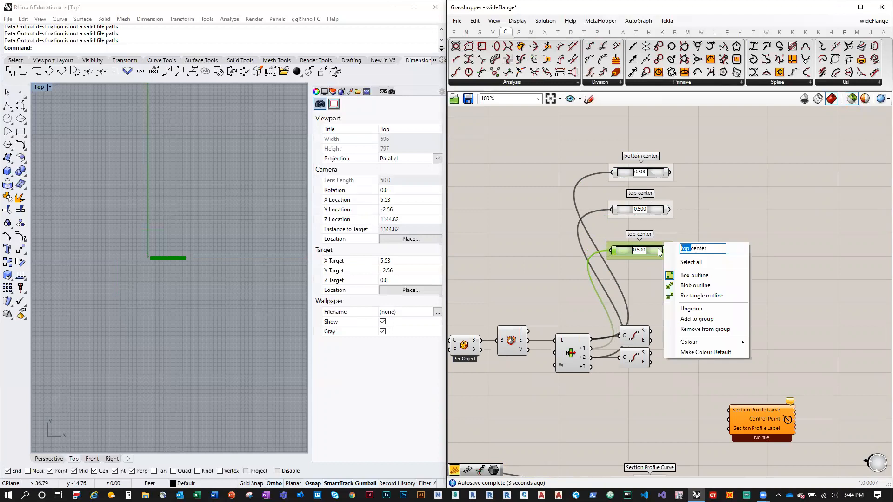
type("right")
left_click(658, 234)
left_click_drag(689, 259, 602, 135)
left_click_drag(670, 245, 670, 193)
Duplicate the "right center" group below it and feed the copy from the List Item's +3 output
left_click_drag(684, 223, 596, 176)
key("ctrl+c")
key("ctrl+v")
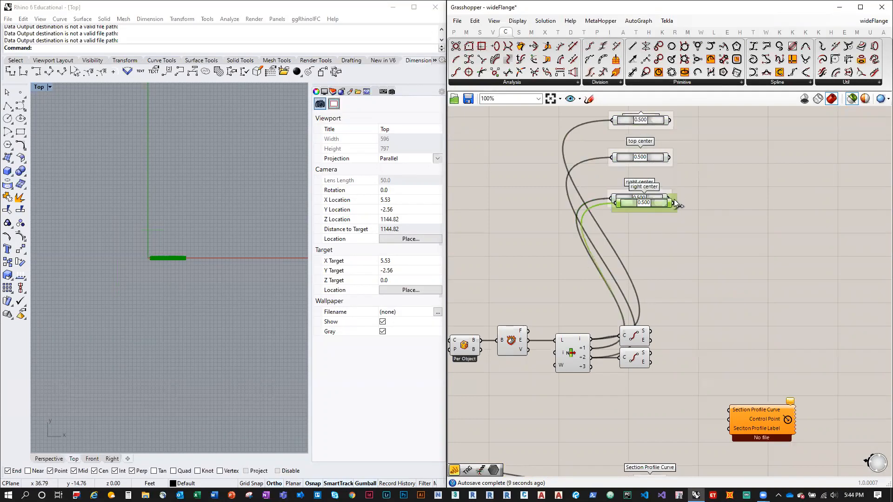
left_click_drag(673, 197, 672, 233)
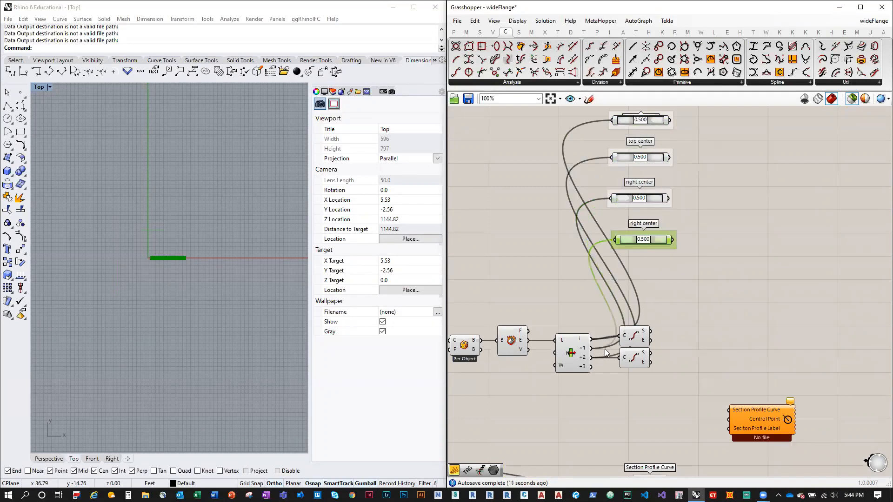
left_click_drag(590, 367, 613, 240)
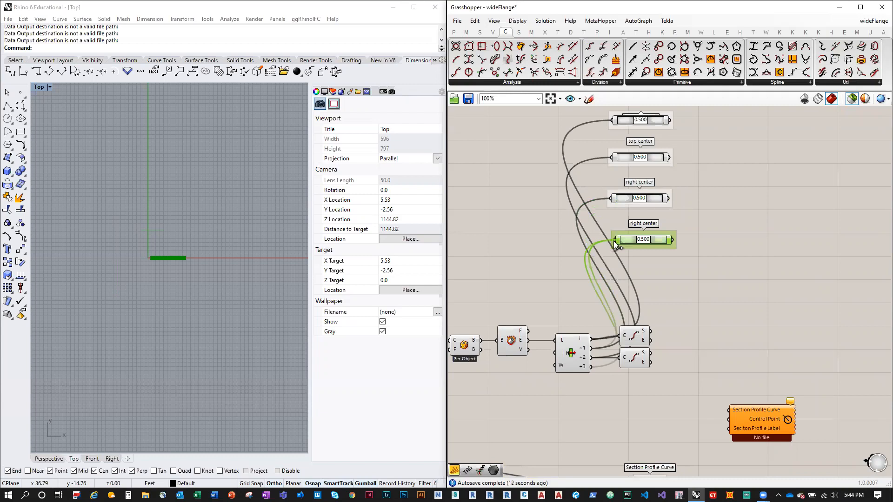
Rename the lowest Point On Curve group "left center"
right_click(660, 236)
key("ctrl+shift+Left")
key("BackSpace")
type("left center")
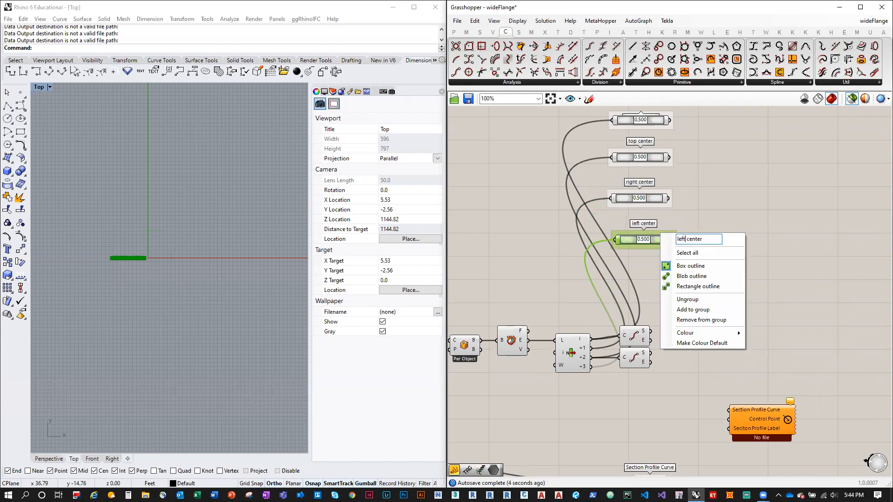
Align the four labelled center groups in one column and distribute them evenly in the vertical direction
left_click(713, 191)
scroll(713, 192, "down", 1)
right_click_drag(715, 205, 675, 244)
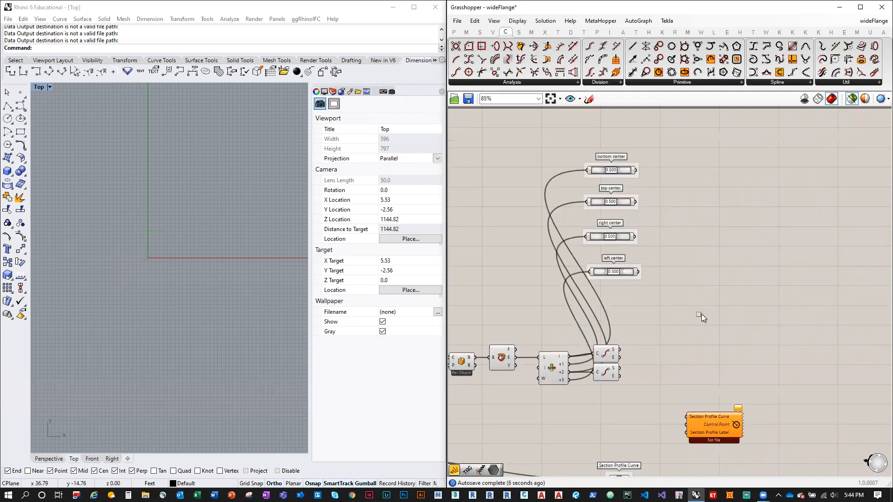
left_click_drag(701, 314, 577, 115)
left_click(617, 281)
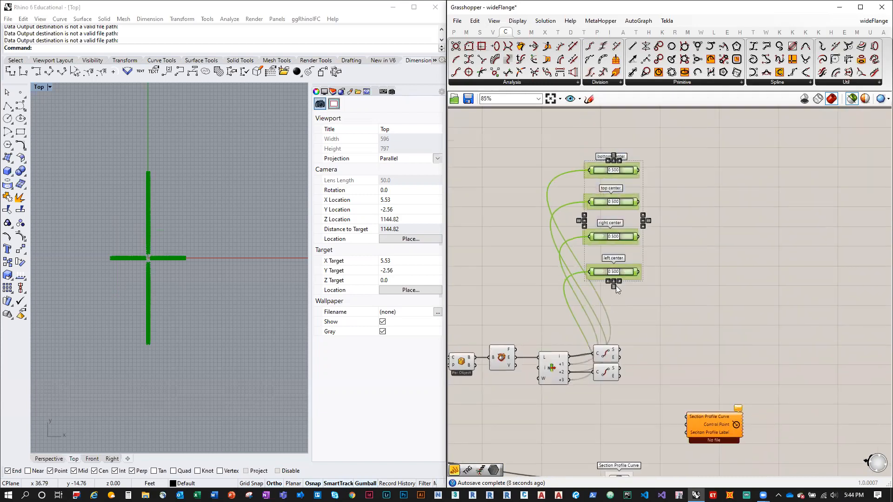
left_click(615, 287)
left_click(646, 321)
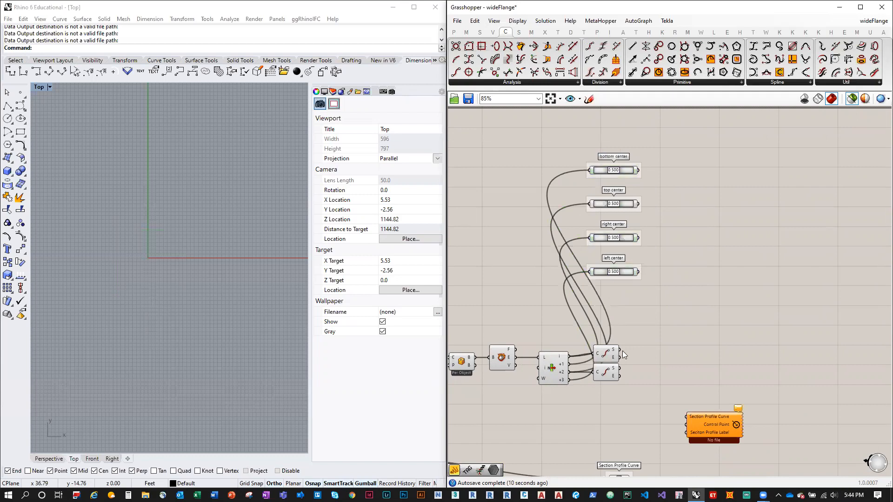
Add a Merge component beside the center groups and place an empty Panel above it
left_click(480, 33)
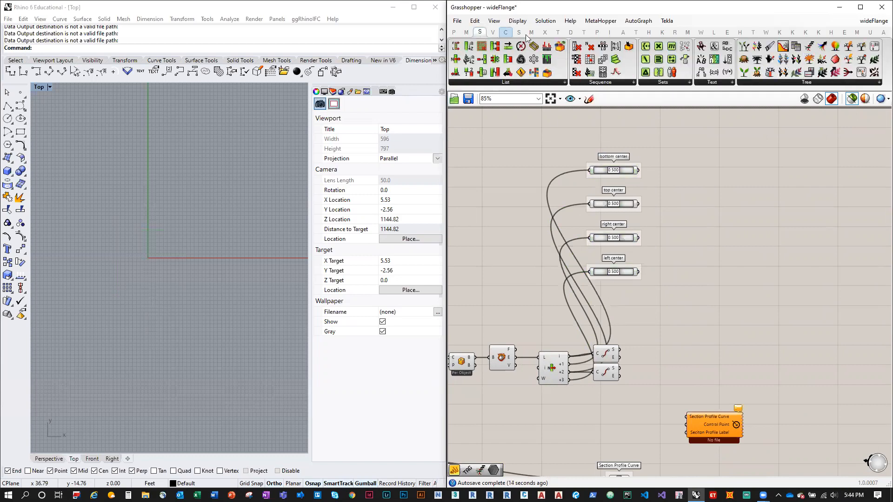
left_click_drag(704, 195, 706, 206)
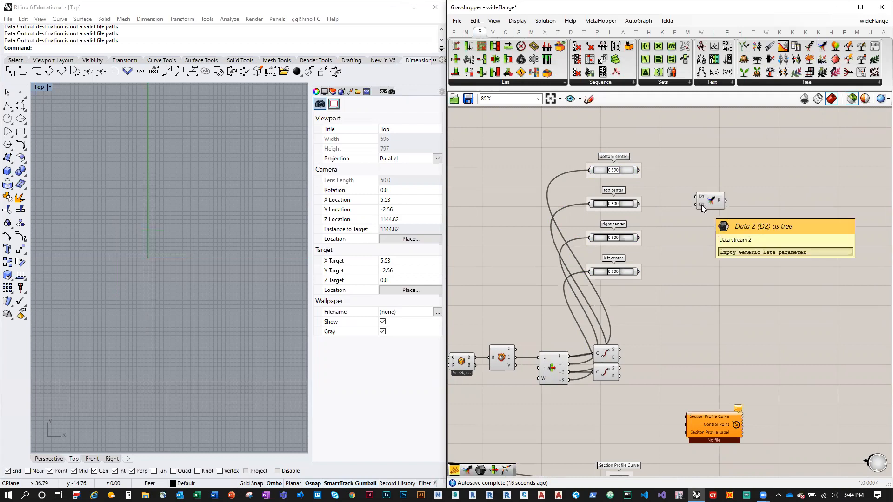
left_click(453, 32)
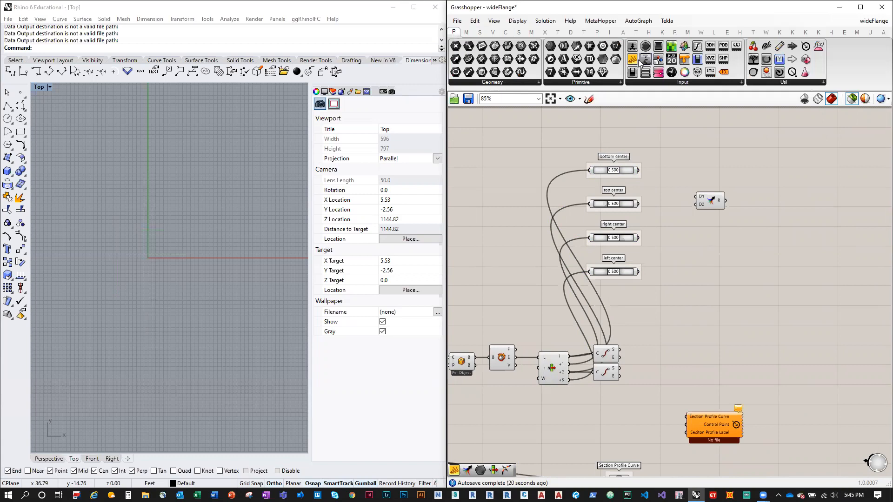
left_click_drag(641, 62, 719, 151)
right_click_drag(728, 154, 696, 173)
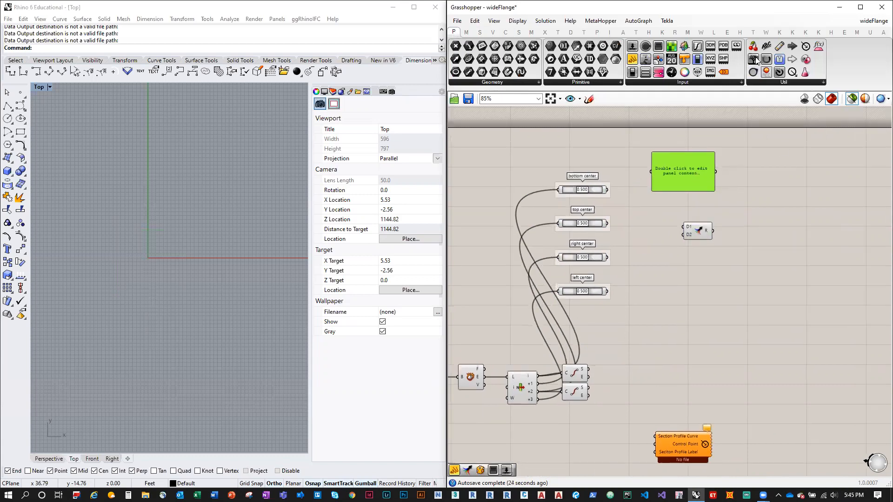
Place a Param Viewer beside the Merge component and connect it to the R output
left_click_drag(753, 60, 791, 234)
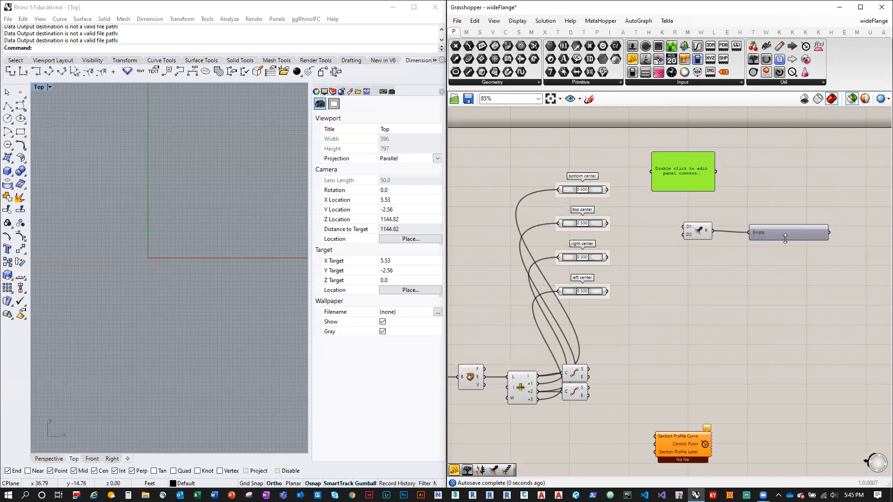
left_click(784, 229)
left_click_drag(753, 60, 774, 194)
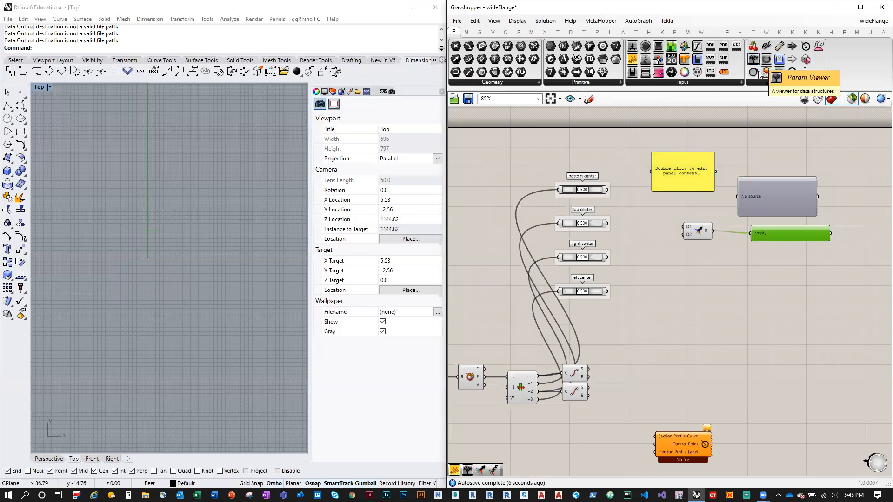
key("Delete")
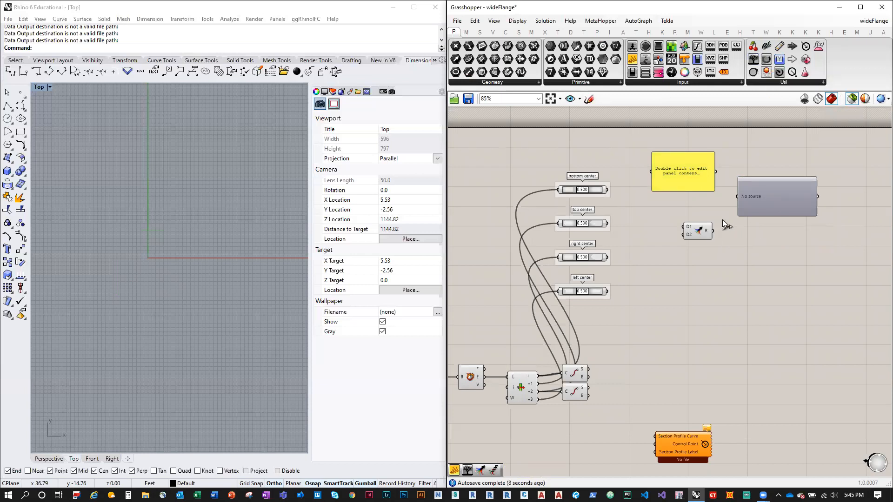
left_click_drag(755, 205, 778, 237)
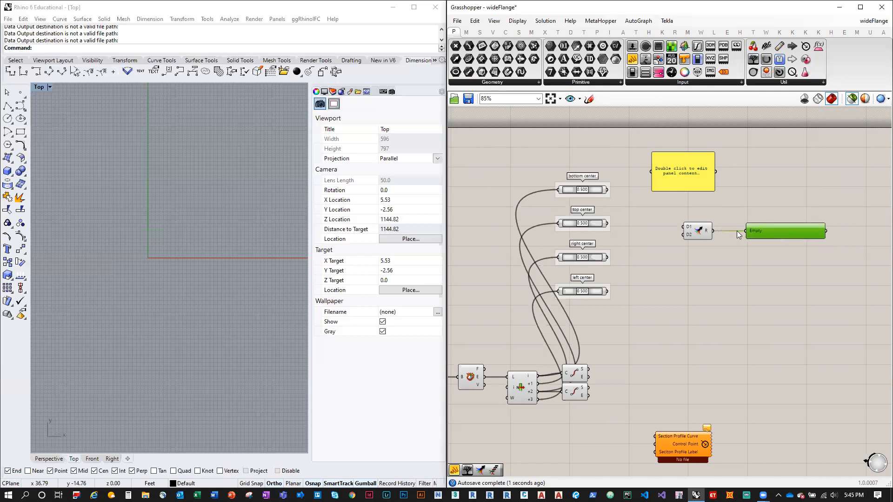
mouse_move(707, 234)
Feed the "bottom center" output into the Panel and position the Panel above the Merge component
right_click_drag(581, 363, 578, 331)
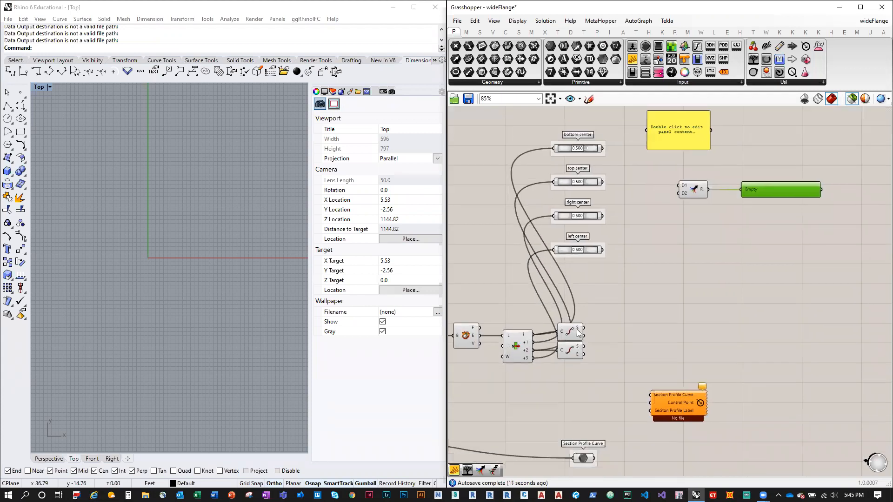
mouse_move(578, 331)
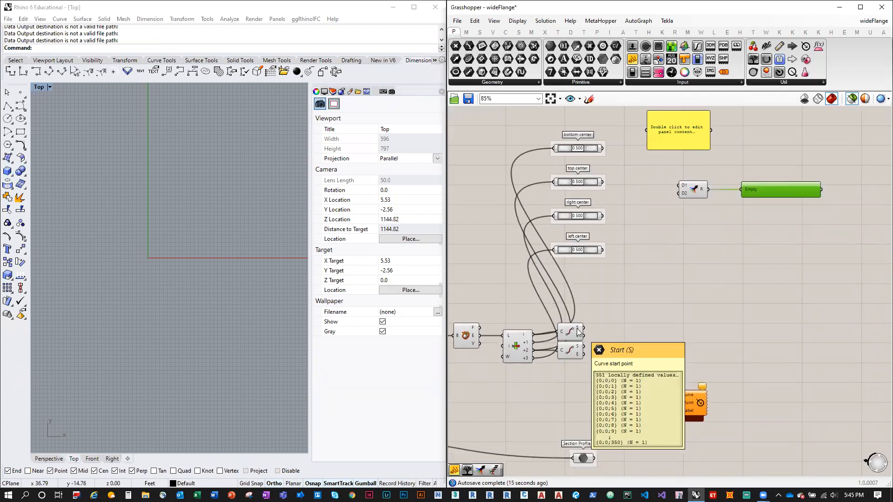
left_click_drag(604, 148, 647, 131)
mouse_move(695, 174)
left_mouse_down()
mouse_move(696, 244)
mouse_move(696, 176)
left_mouse_up()
right_click_drag(675, 196, 680, 215)
left_click_drag(672, 183, 667, 165)
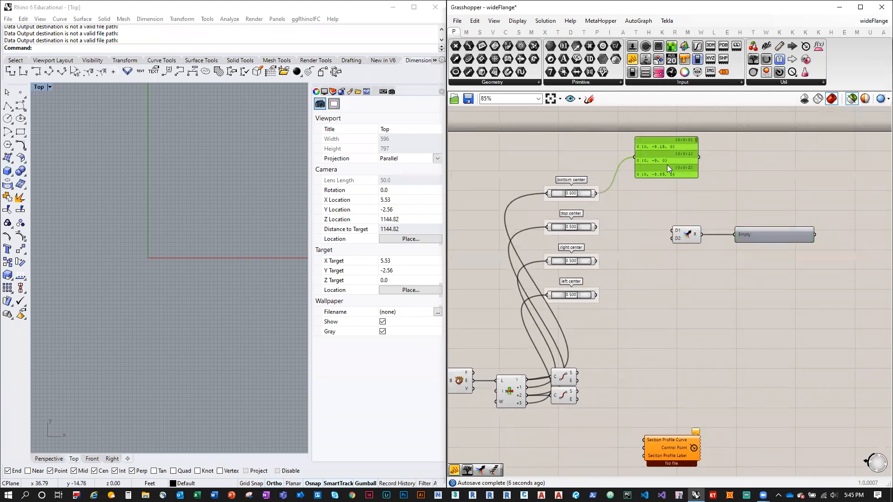
Apply Simplify to the D1 and D2 inputs of the Merge component
right_click(677, 230)
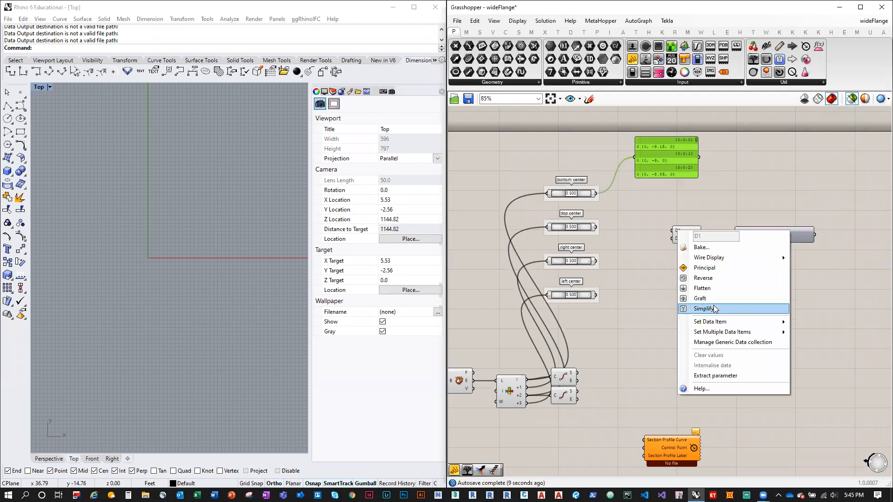
left_click(716, 308)
right_click(677, 241)
left_click(716, 318)
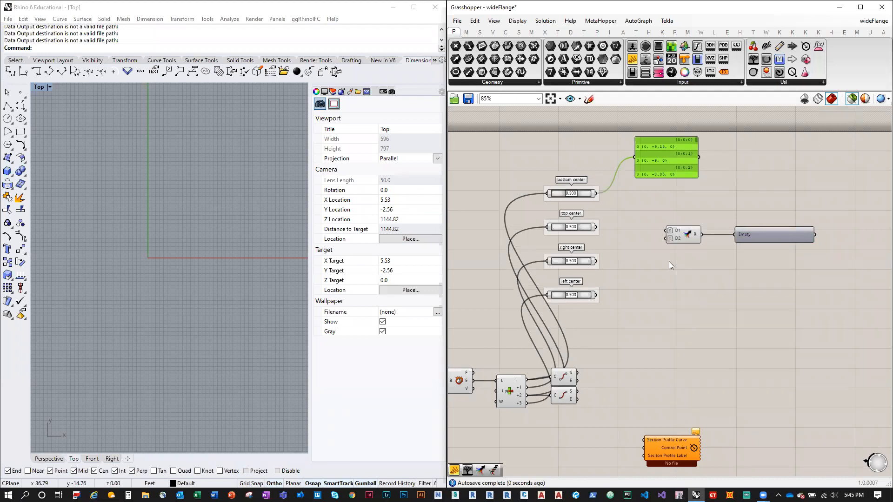
Add a D3 input to the Merge component and apply Simplify to it
scroll(682, 242, "up", 6)
left_click(698, 237)
right_click(683, 236)
left_click(718, 315)
scroll(685, 222, "down", 3)
scroll(689, 230, "down", 3)
scroll(692, 236, "up", 5)
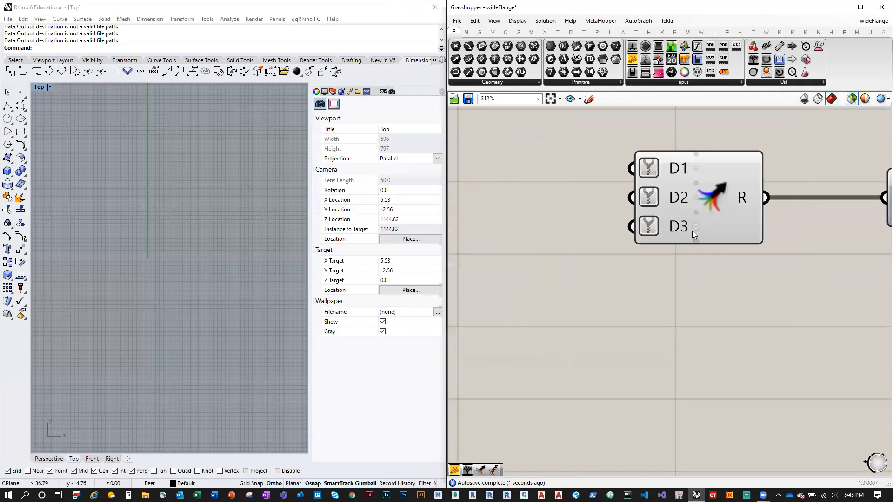
Extend the Merge component with inputs D4 and D5, applying Simplify to each
left_click(696, 240)
right_click(675, 244)
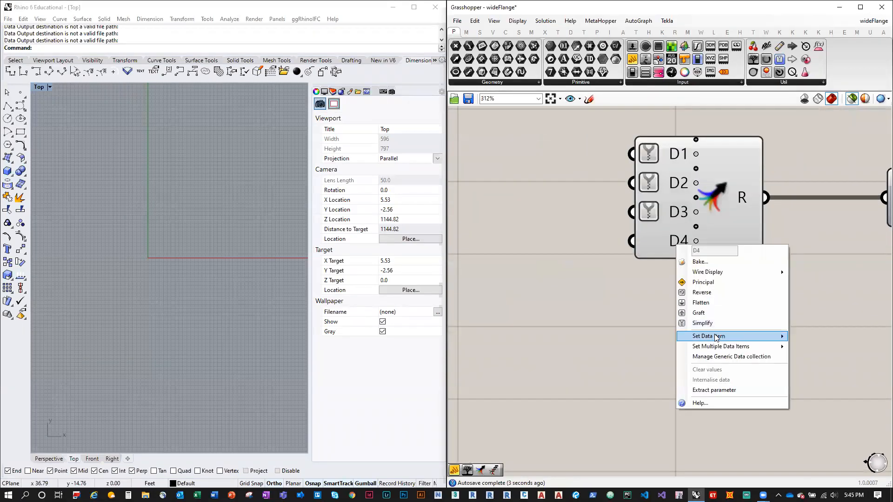
left_click(714, 323)
left_click(695, 256)
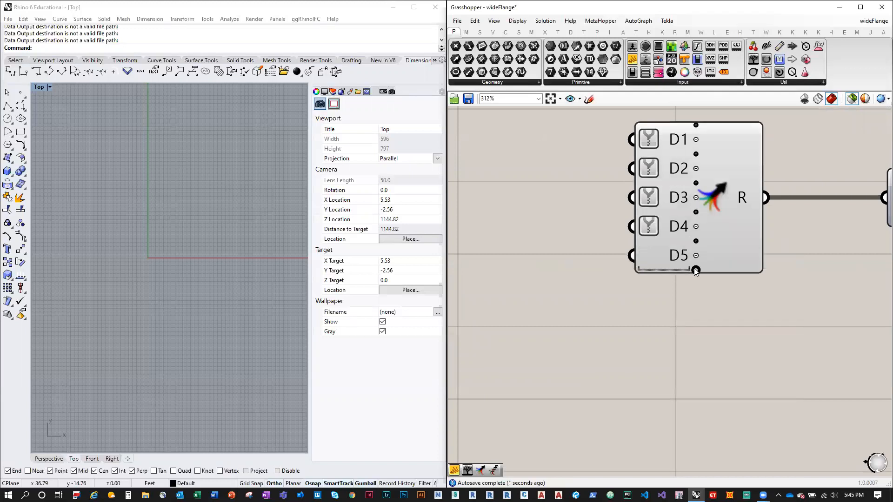
right_click(675, 254)
left_click(715, 332)
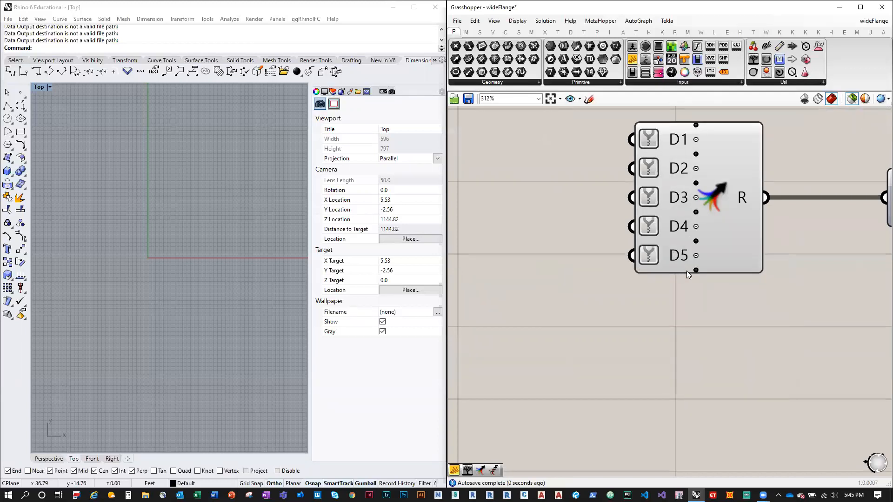
Extend the Merge component with inputs D6 and D7, applying Simplify to each
left_click(696, 270)
right_click(671, 272)
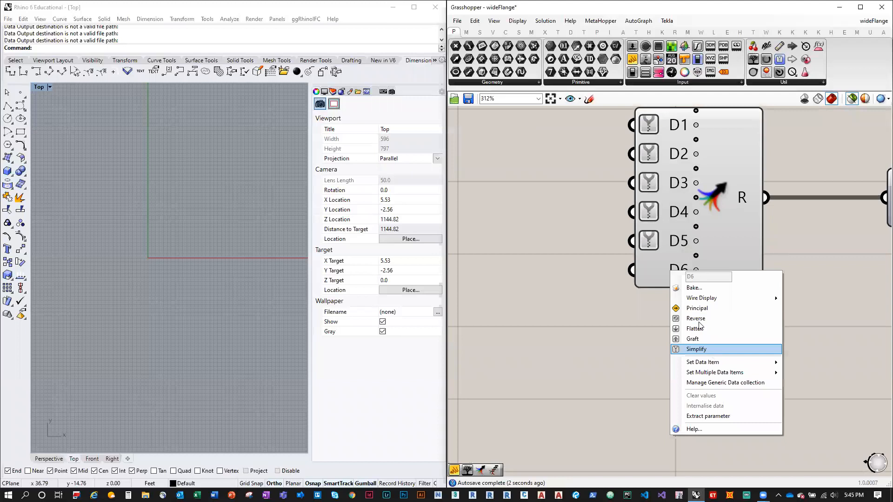
left_click(714, 350)
left_click(696, 285)
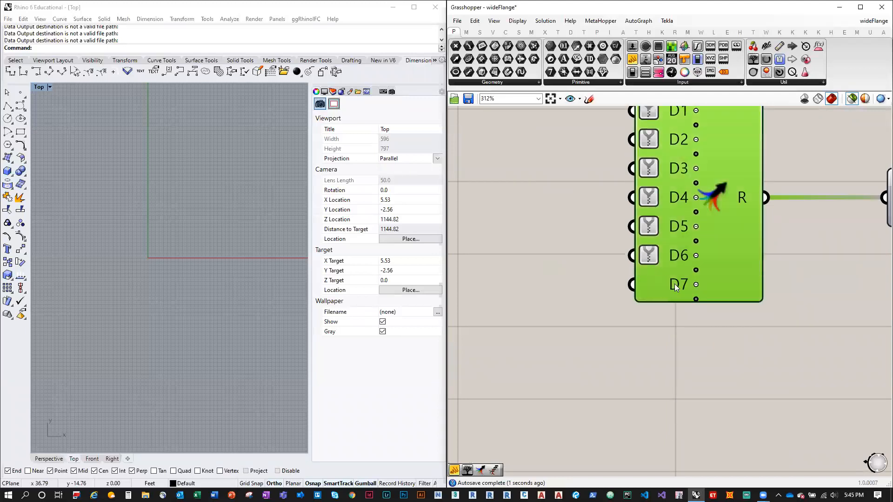
right_click(674, 284)
left_click(712, 364)
Add inputs D8 and D9 to the Merge component, apply Simplify to both, and deselect it
left_click(695, 298)
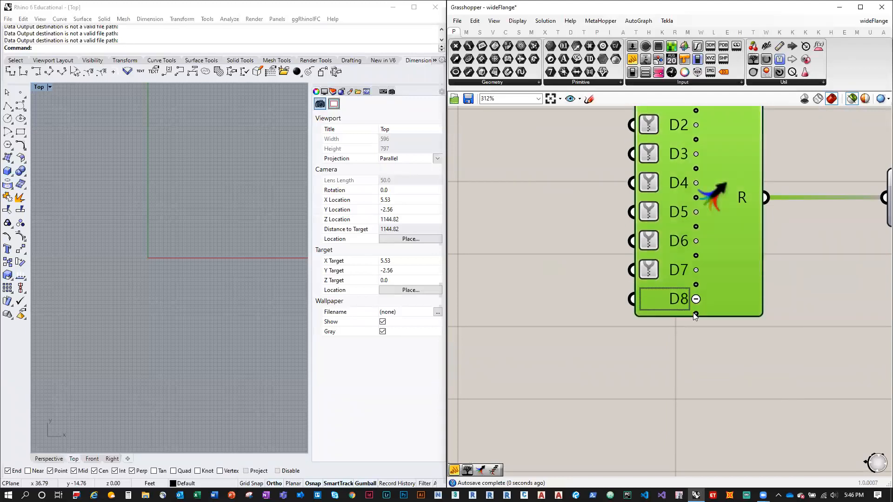
right_click(677, 303)
left_click(718, 381)
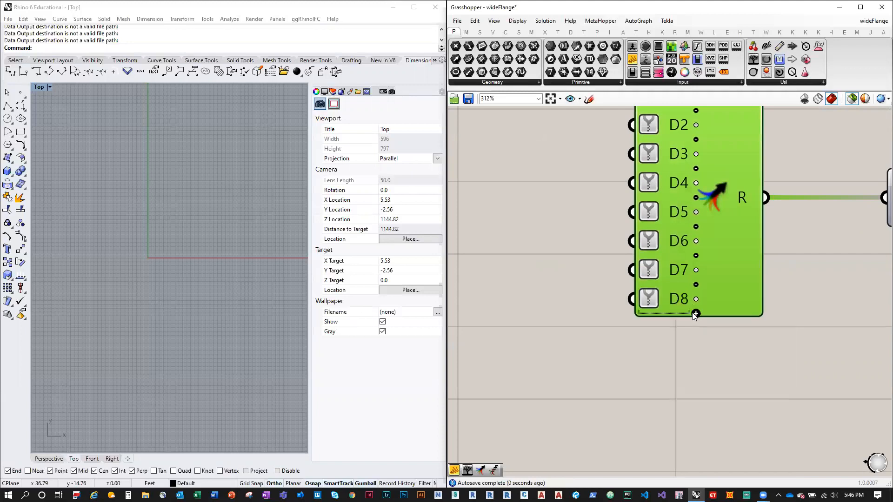
left_click(696, 313)
right_click(672, 316)
left_click(698, 393)
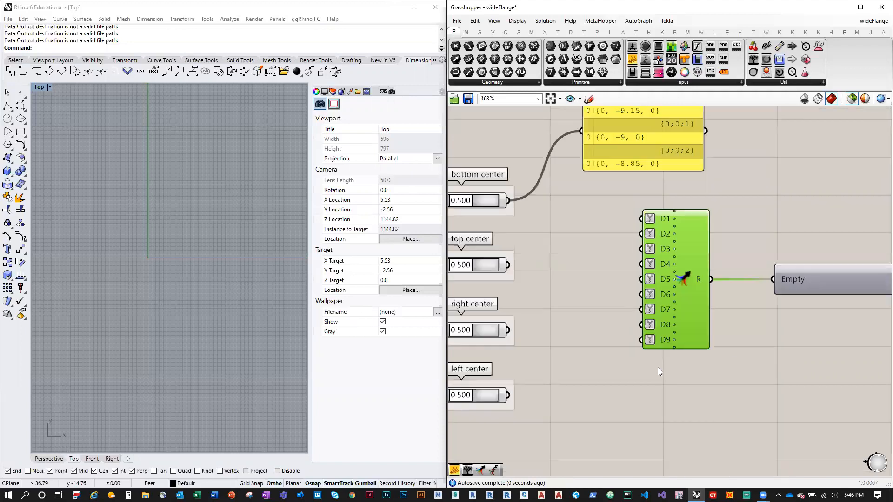
scroll(652, 369, "down", 3)
left_click(652, 369)
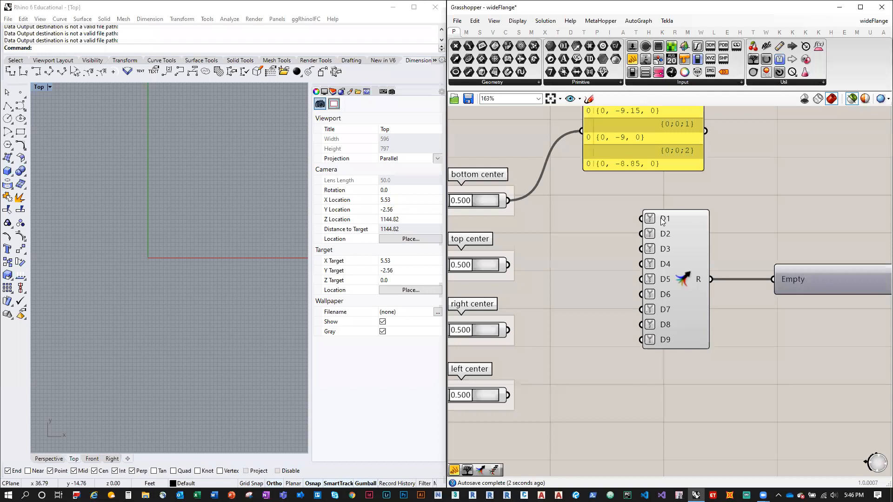
scroll(757, 218, "down", 2)
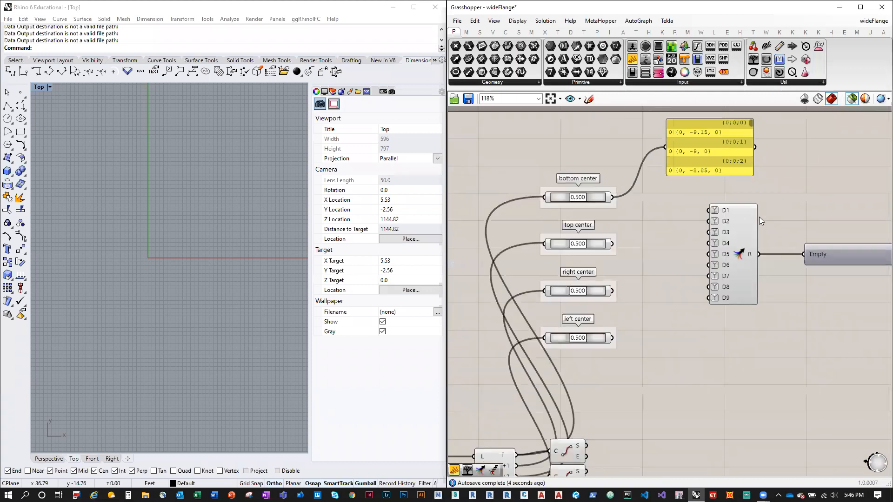
scroll(615, 246, "down", 1)
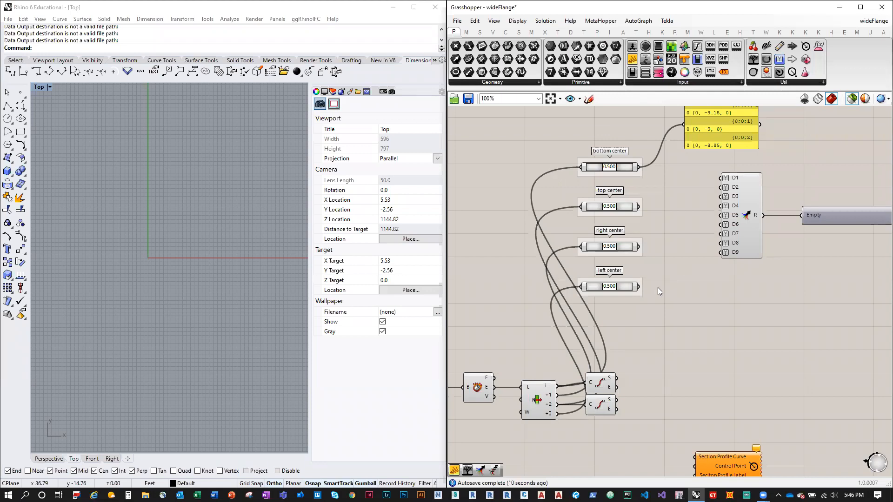
Move the upper End Points component up and away from the List Item, group it, and name the group "bottom"
left_click(609, 387)
left_click_drag(607, 388, 626, 356)
middle_click(625, 356)
key("ctrl+g")
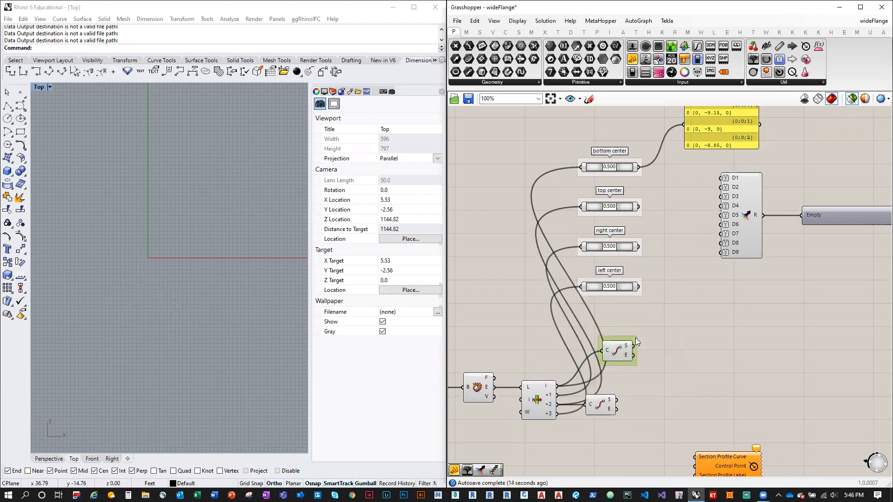
right_click(636, 338)
type("bottom")
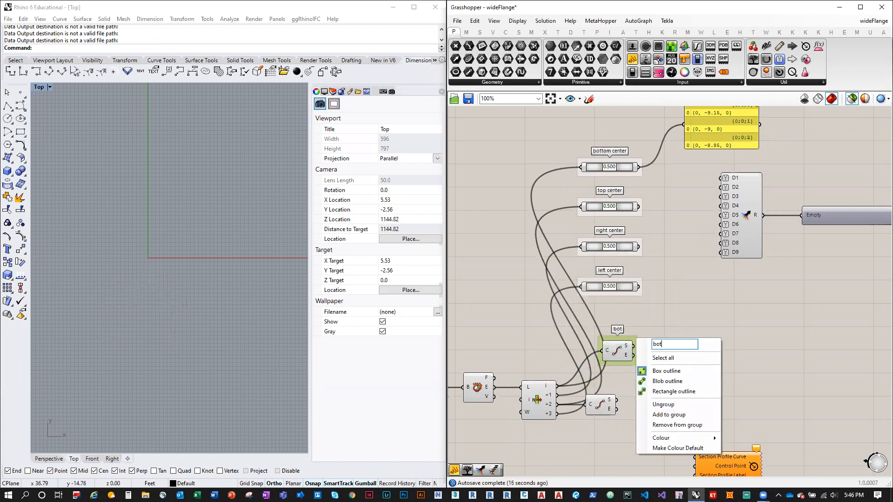
key("Return")
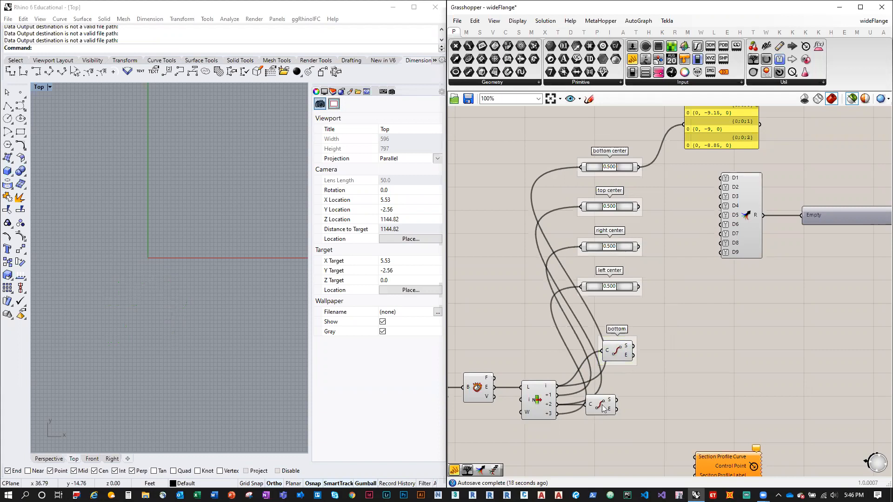
Group the lower End Points component on its own
left_click(602, 407)
middle_click(607, 408)
left_click(606, 382)
double_click(620, 398)
right_click(617, 392)
left_click(611, 390)
left_click(639, 400)
key("Delete")
right_click(612, 399)
left_click(631, 388)
right_click(615, 402)
left_click(633, 391)
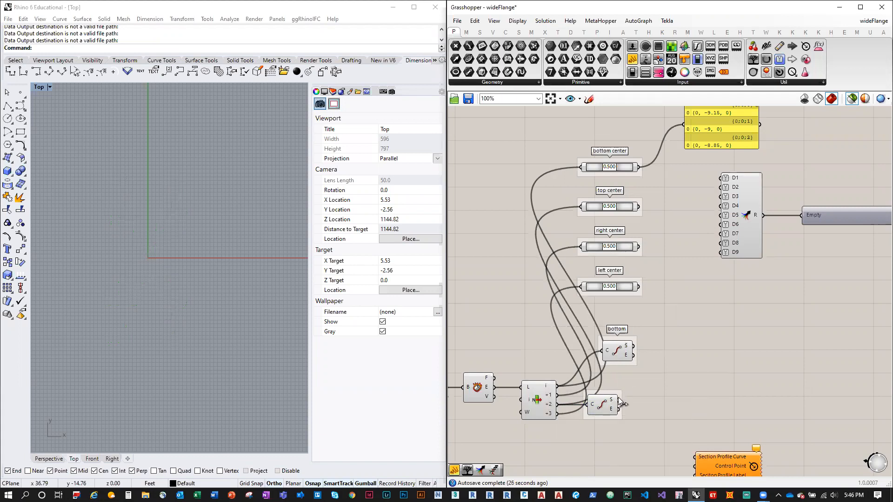
right_click(619, 403)
left_click(605, 386)
left_click(617, 393)
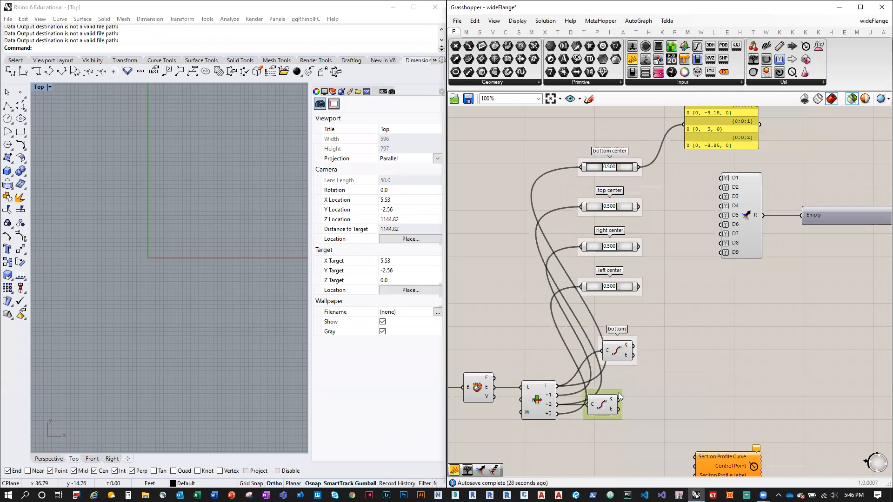
Name the lower End Points group "top" and move its component slightly down, beneath the "bottom" group
right_click(619, 393)
left_click(650, 377)
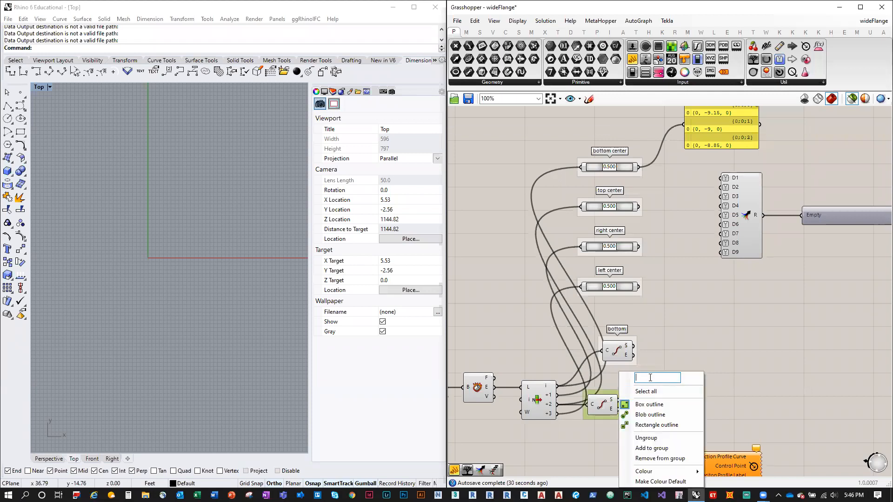
type("top")
left_click(674, 363)
left_click_drag(619, 400, 639, 412)
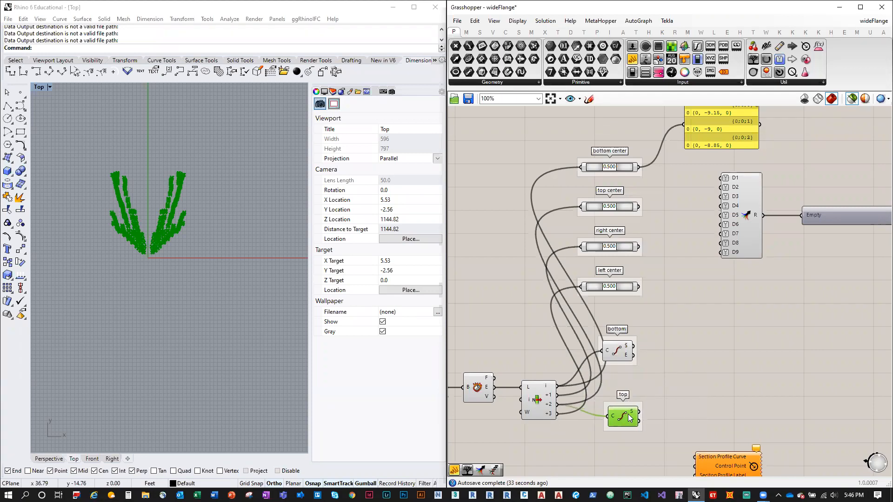
Place a Data parameter beside the "top" End Points component and connect the Start output to it
left_click(657, 394)
left_click_drag(603, 59, 698, 390)
left_click_drag(638, 412, 685, 389)
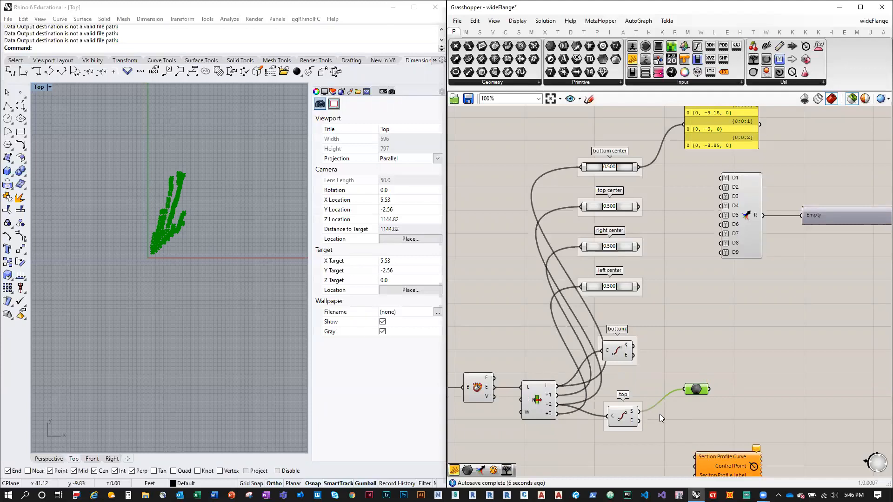
Connect the "top" End output to Merge input D1 and "top center" to D2, and enlarge the Param Viewer
left_click_drag(639, 421, 724, 177)
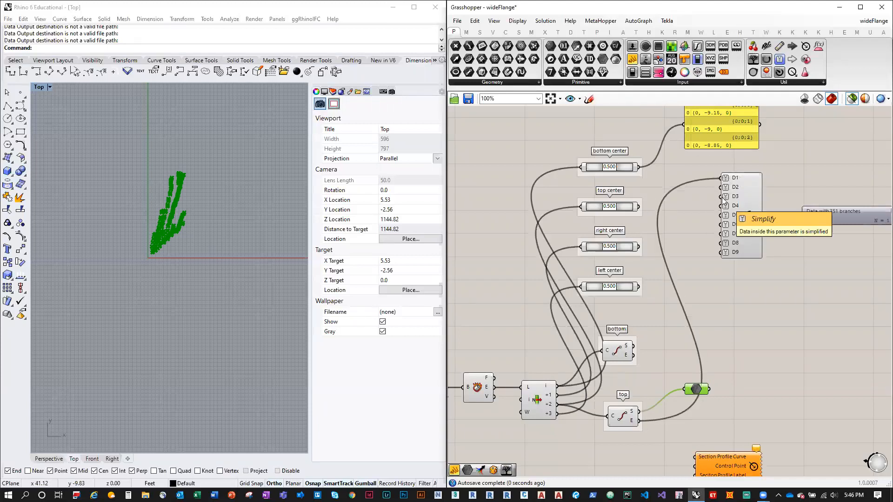
left_click_drag(639, 207, 723, 187)
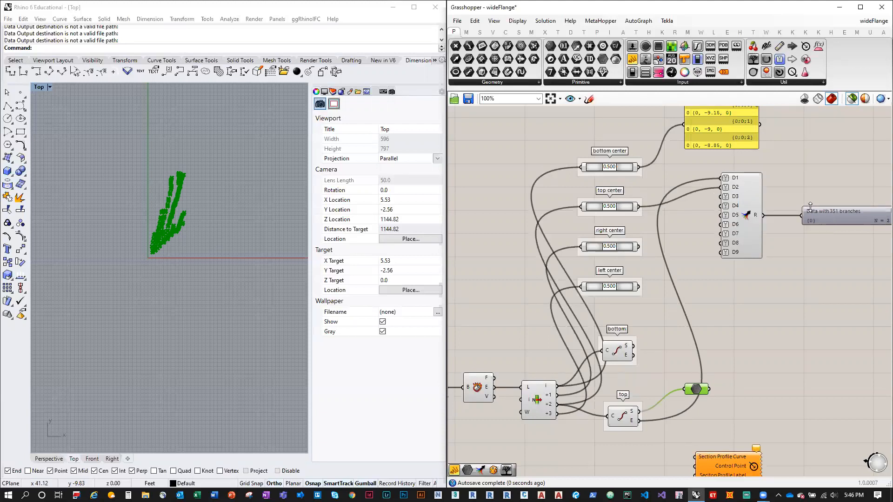
right_click_drag(859, 246, 716, 229)
left_click_drag(736, 207, 737, 278)
right_click_drag(628, 187, 670, 185)
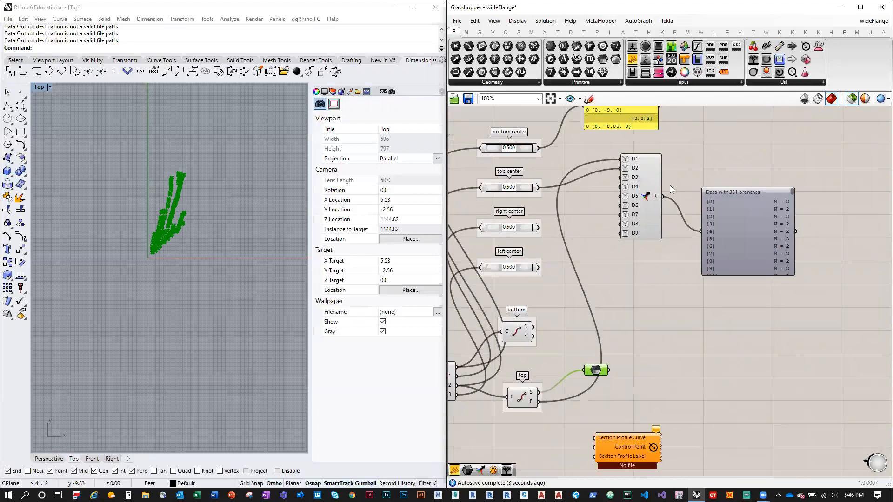
Disconnect "top center" from Merge input D2
right_click(635, 167)
mouse_move(688, 205)
left_click(754, 207)
right_click_drag(677, 296, 705, 288)
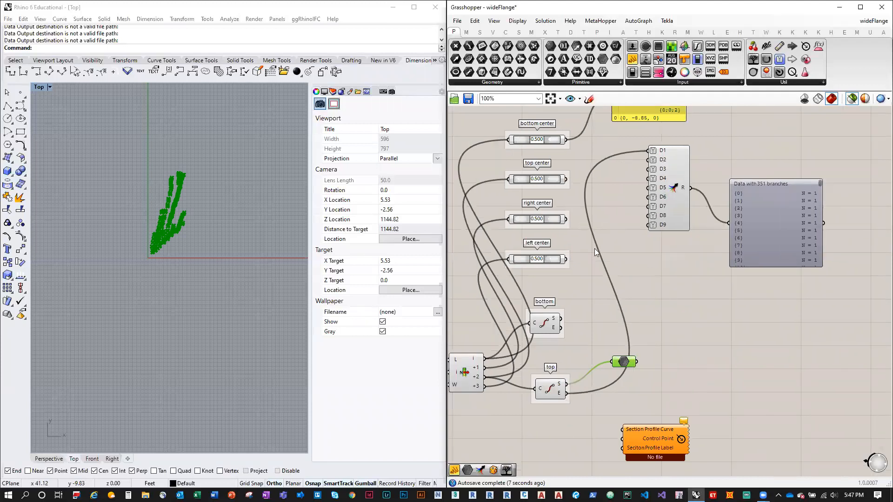
right_click_drag(640, 244, 643, 278)
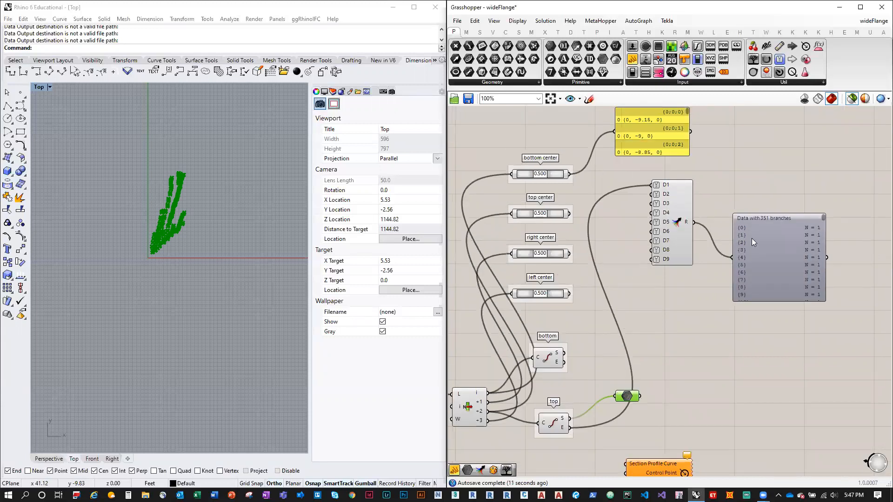
mouse_move(738, 230)
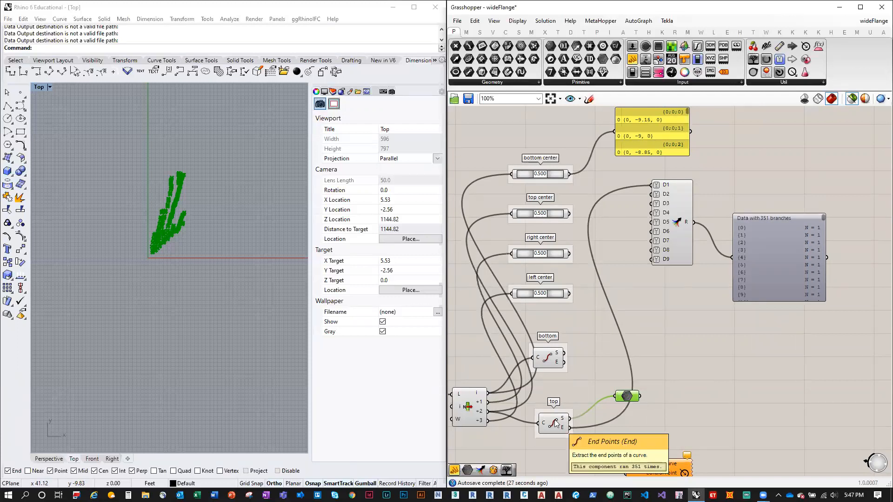
Preview both "top" end points through the Data parameter, and connect "top center" to D2 and the Start output to D3
left_click_drag(572, 428, 616, 397)
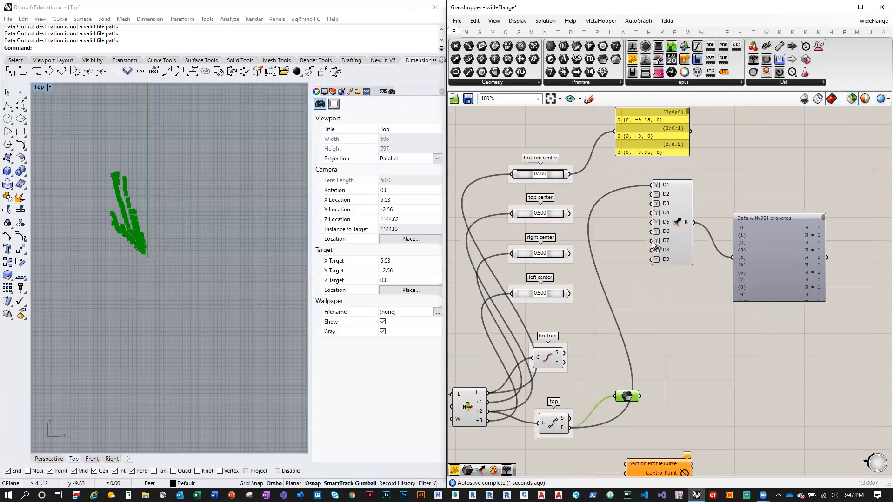
left_click_drag(568, 214, 651, 194)
left_click_drag(571, 418, 625, 399)
left_click_drag(570, 427, 679, 209)
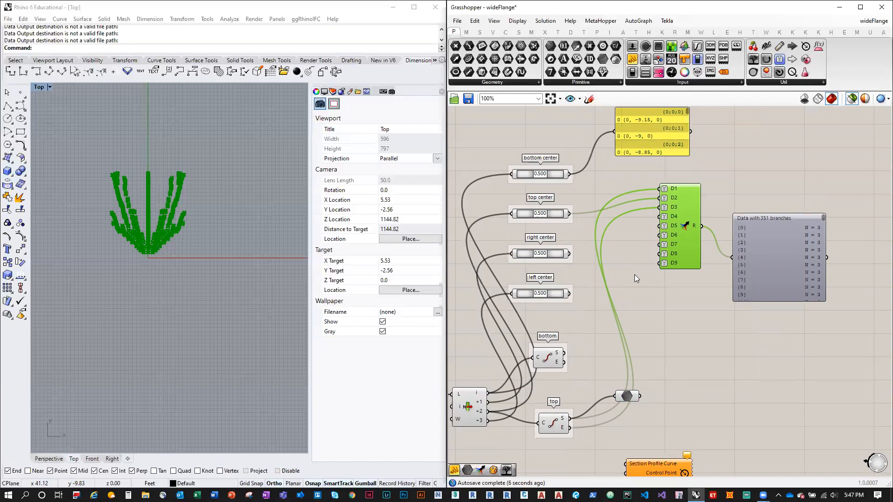
Preview the "left center" point and connect it to Merge input D4
left_click(559, 293)
left_click_drag(569, 293, 664, 216)
right_click_drag(637, 354, 718, 329)
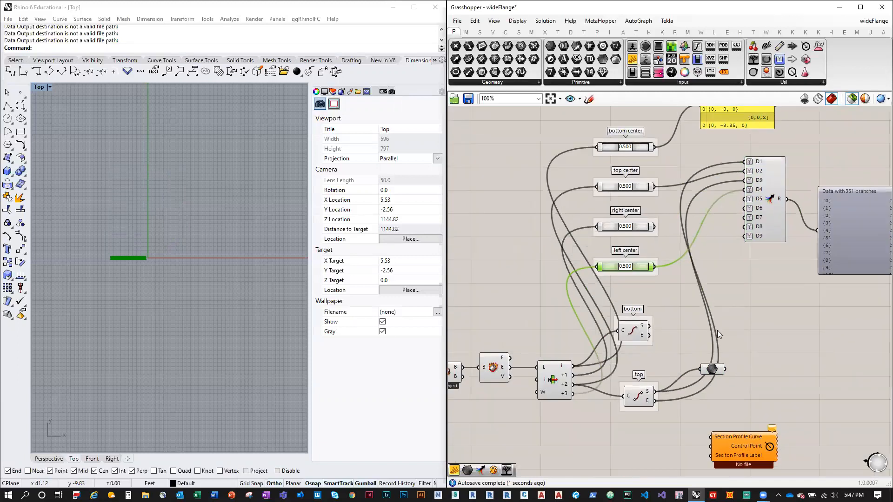
Add an Area component above Deconstruct Brep and connect the Faces output to its Geometry input
left_click(518, 33)
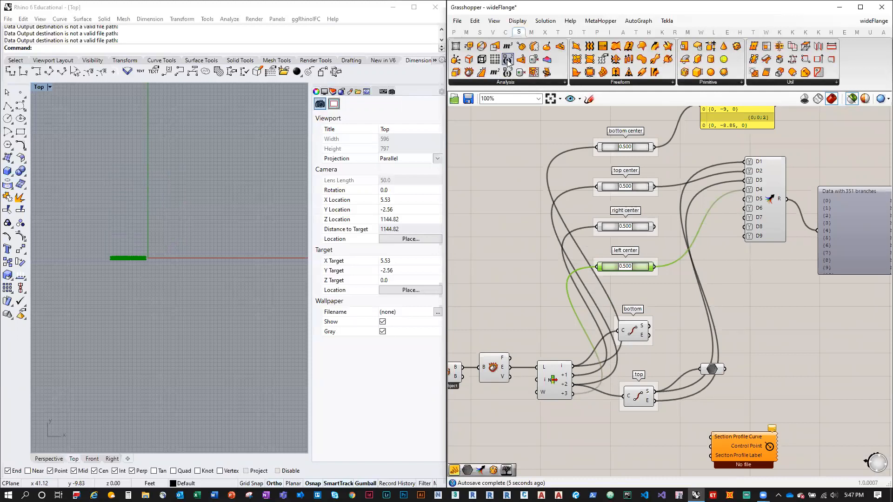
left_click_drag(495, 73, 528, 282)
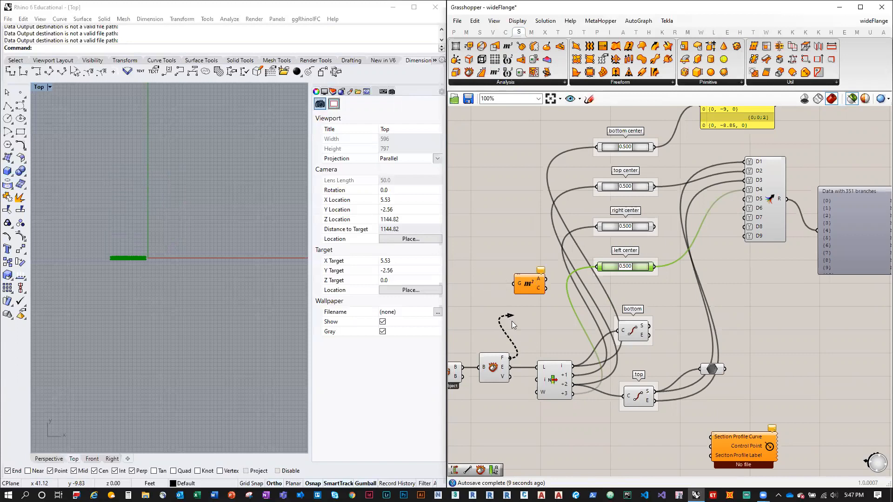
left_click(498, 371)
left_click_drag(509, 360, 513, 284)
right_click_drag(544, 316, 519, 285)
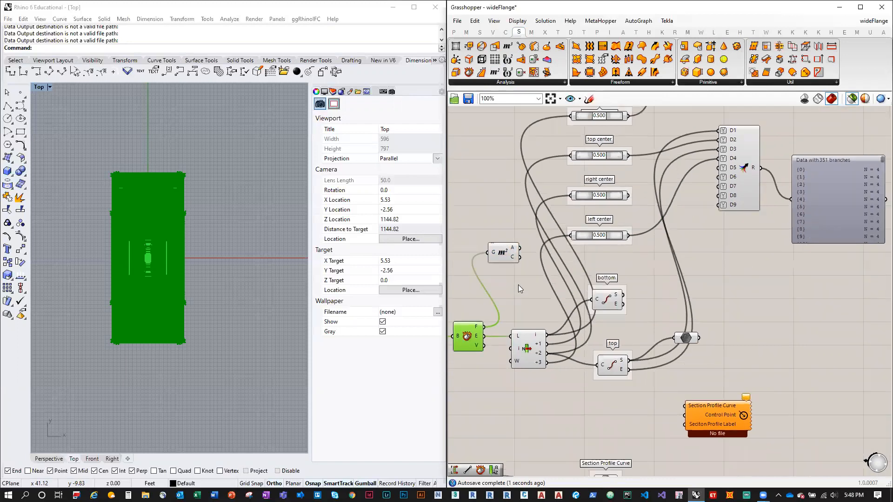
Preview the Area component's Centroid output and connect it to Merge input D5
left_click(507, 252)
mouse_move(512, 257)
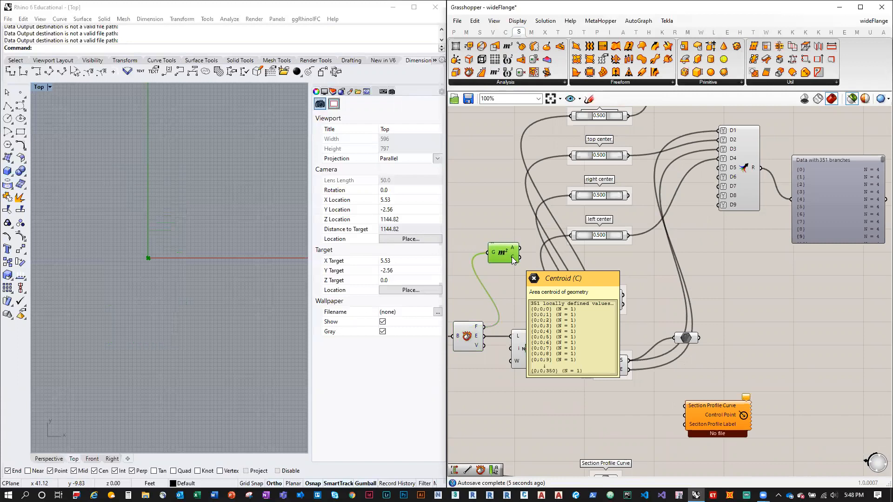
left_click_drag(520, 258, 721, 168)
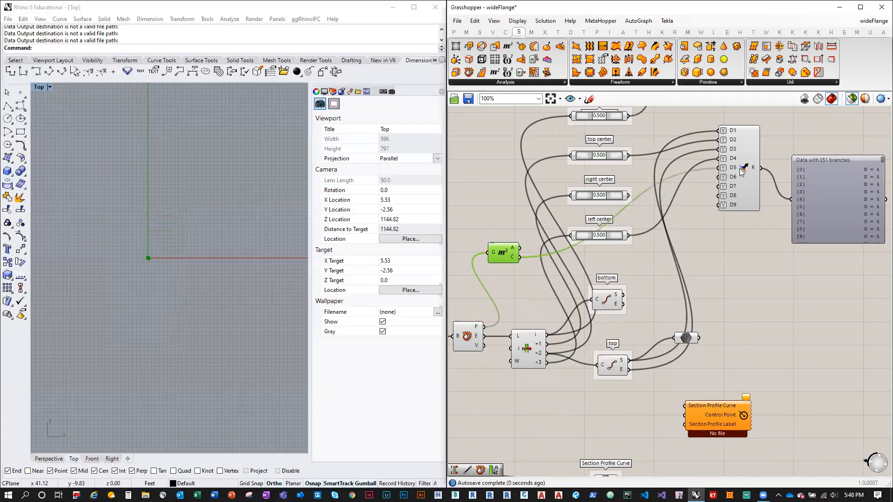
right_click_drag(854, 215, 821, 212)
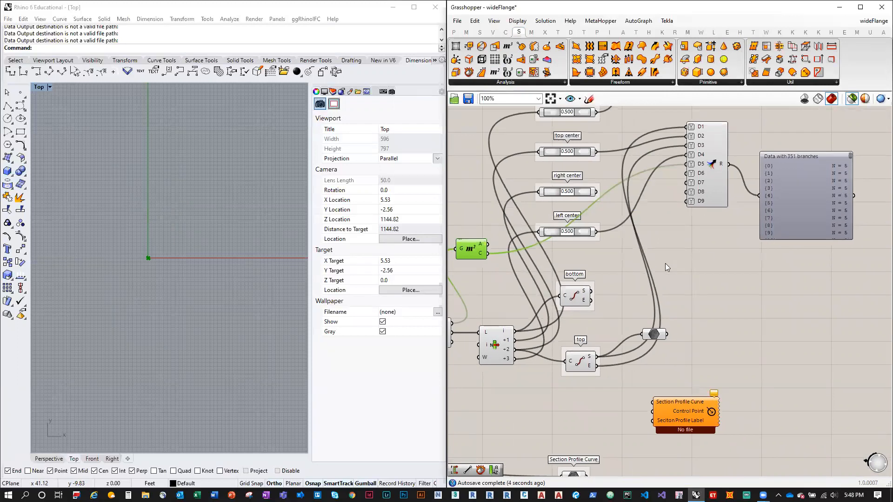
Group the Area component on its own and name the group "centroid"
right_click_drag(666, 264, 708, 279)
middle_click(513, 268)
left_click(530, 253)
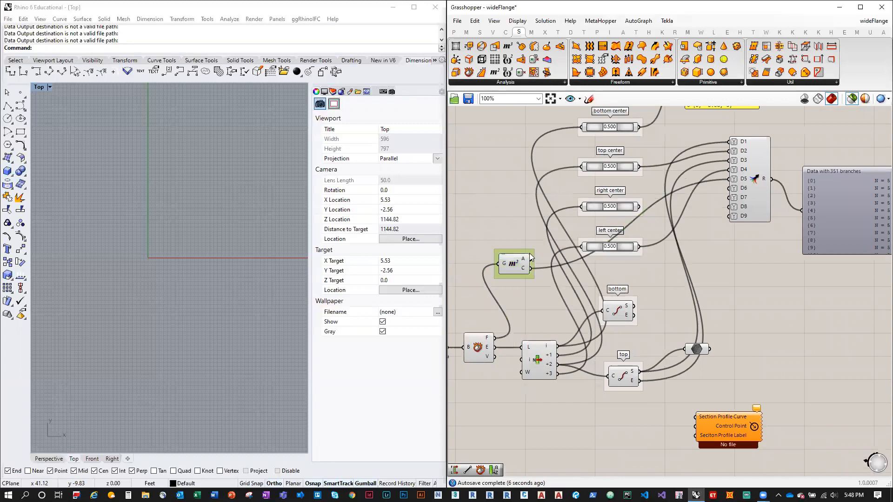
right_click(529, 253)
type("centroid")
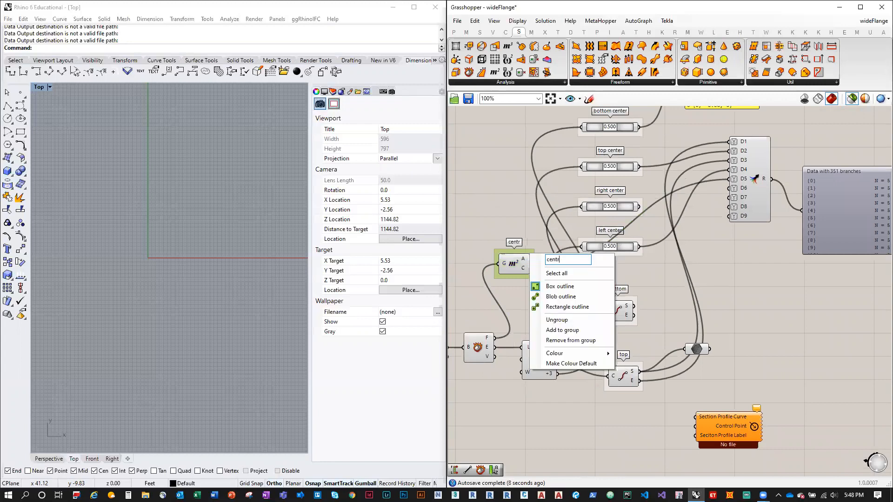
key("BackSpace")
key("BackSpace")
key("BackSpace")
type("oid")
left_click(543, 228)
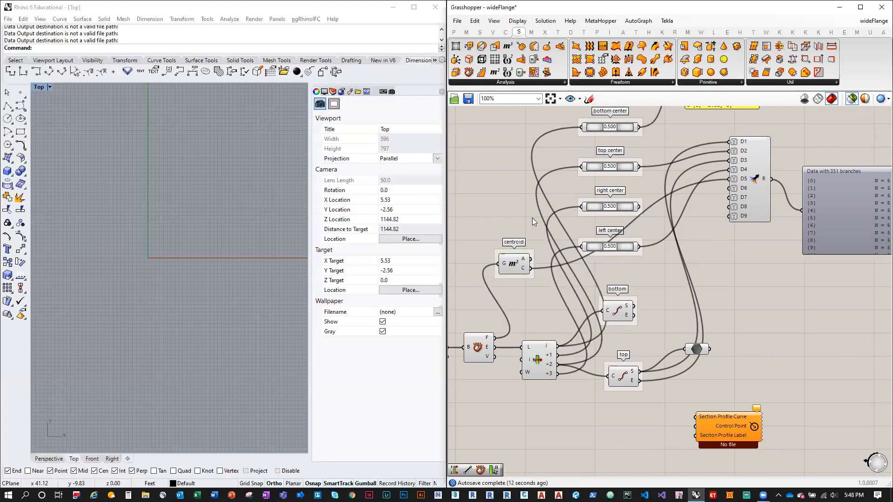
Move the "centroid" Area component across the wires, between "left center" and the Merge component
mouse_move(524, 271)
left_click_drag(513, 264, 670, 278)
right_click_drag(729, 296, 635, 265)
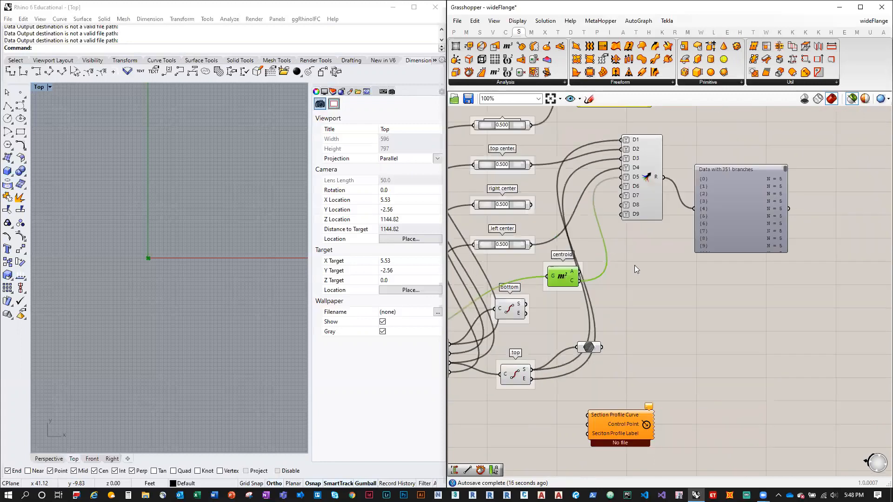
right_click_drag(653, 303, 665, 320)
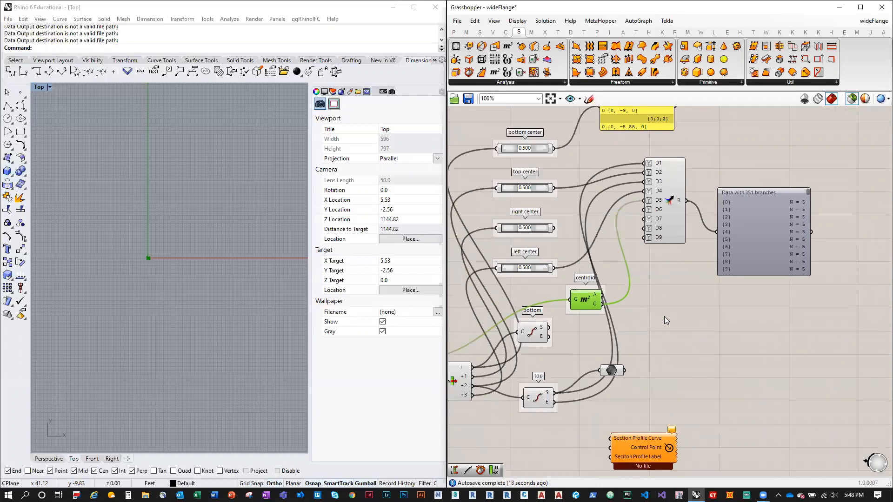
Fill the remaining Merge inputs: connect "right center" to D6, the "bottom" End Points outputs to D7 and D9, and "bottom center" to D8
left_click(547, 231)
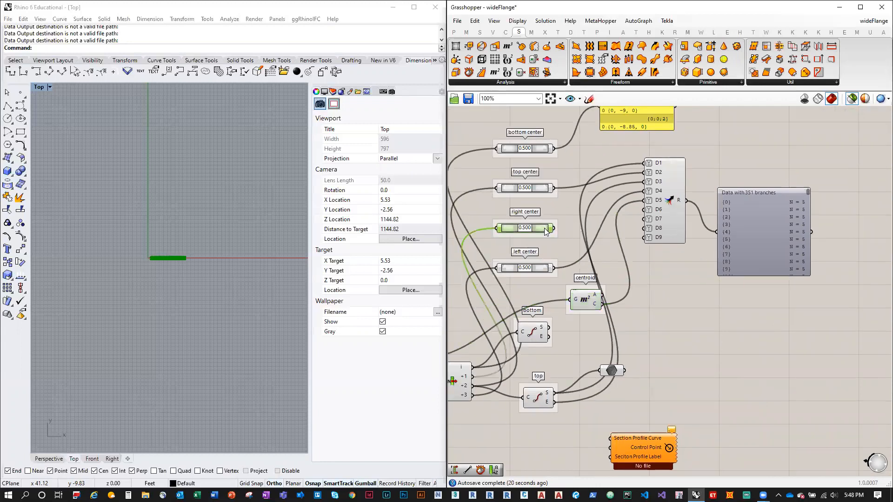
left_click_drag(554, 228, 646, 209)
right_click_drag(679, 307, 713, 314)
left_click_drag(638, 379, 678, 227)
left_click_drag(588, 156, 679, 235)
left_click_drag(629, 299, 677, 245)
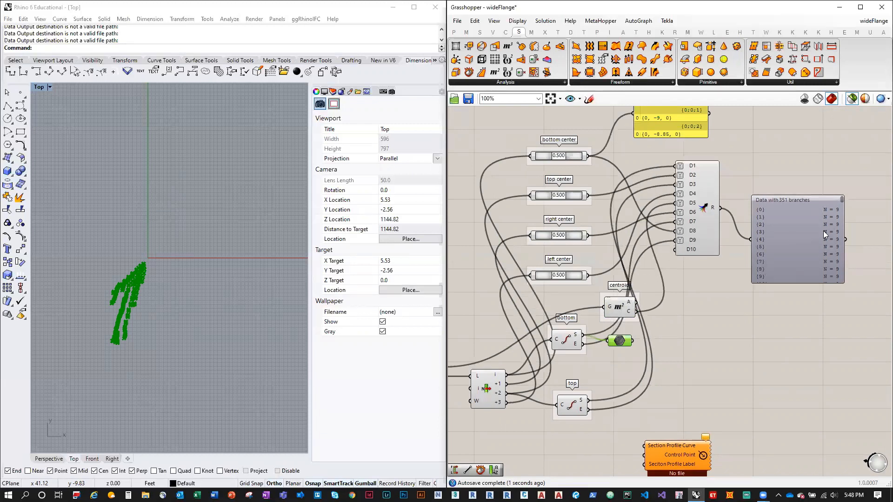
Remove the surplus D10 input from the Merge component and select the component to preview all merged points
scroll(698, 246, "up", 6)
left_click(699, 288)
scroll(642, 241, "down", 6)
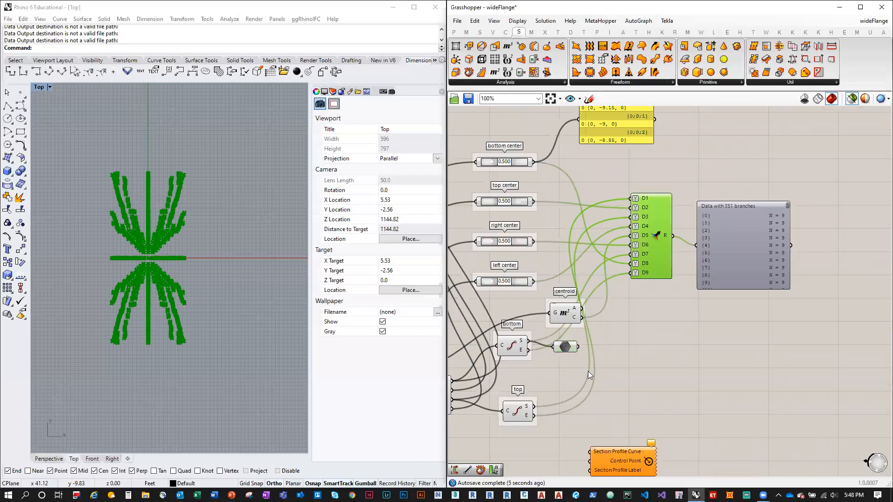
Delete the Data parameter and the "bottom center" text panel, and align the Param Viewer with the Merge output
left_click(567, 346)
key("Delete")
scroll(625, 247, "down", 3)
left_click(625, 176)
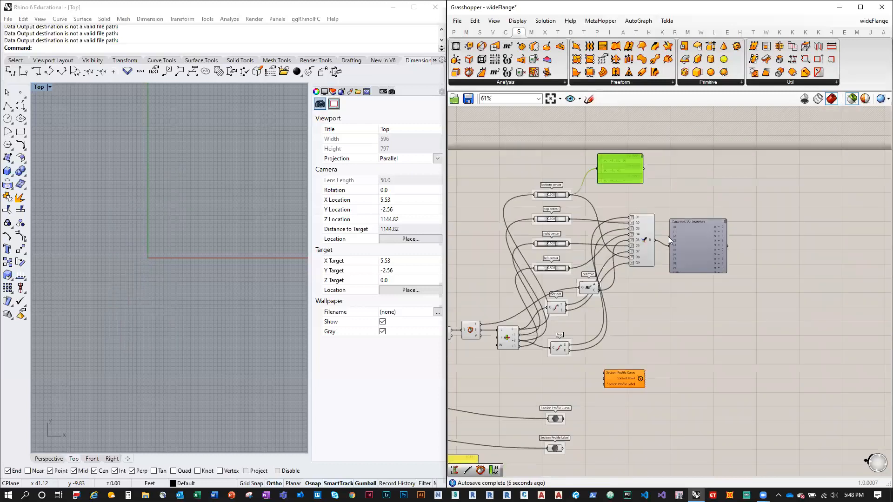
scroll(668, 239, "up", 3)
left_click(678, 259)
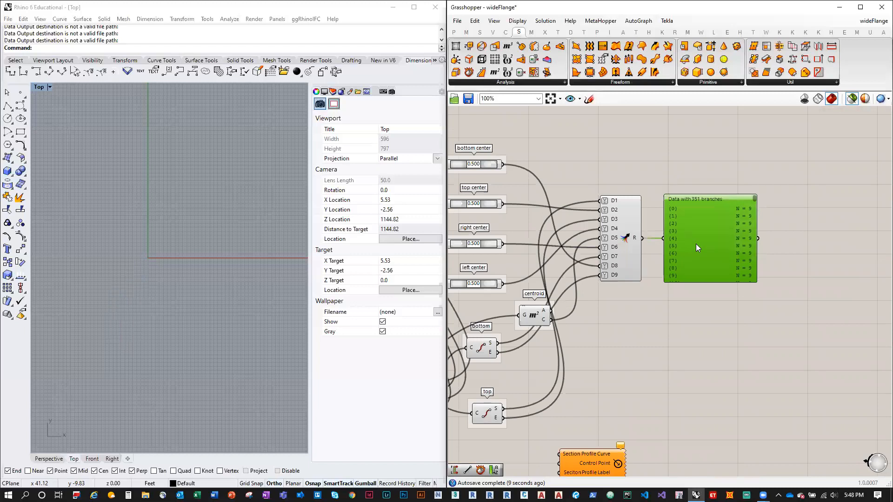
Apply Graft to the Section Profile Curve and Section Profile Label data parameters
right_click_drag(695, 270, 658, 230)
scroll(656, 182, "down", 2)
right_click_drag(666, 361, 700, 328)
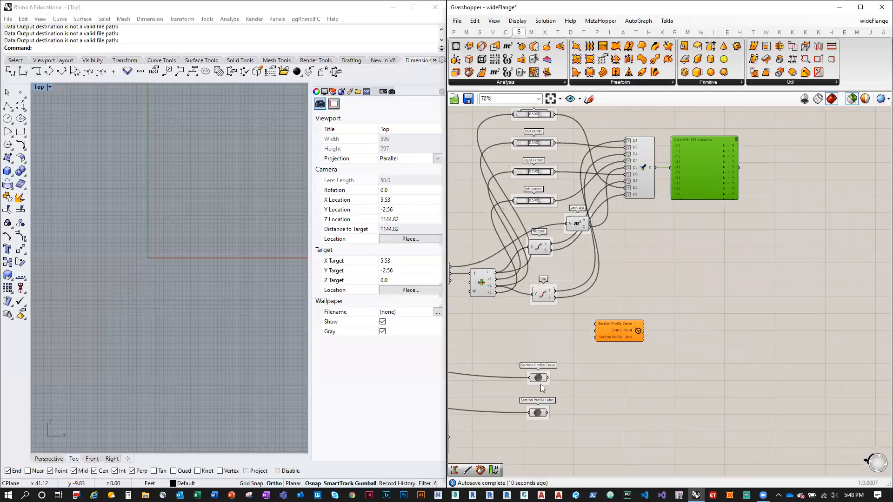
scroll(539, 384, "up", 2)
right_click(548, 376)
left_click(572, 392)
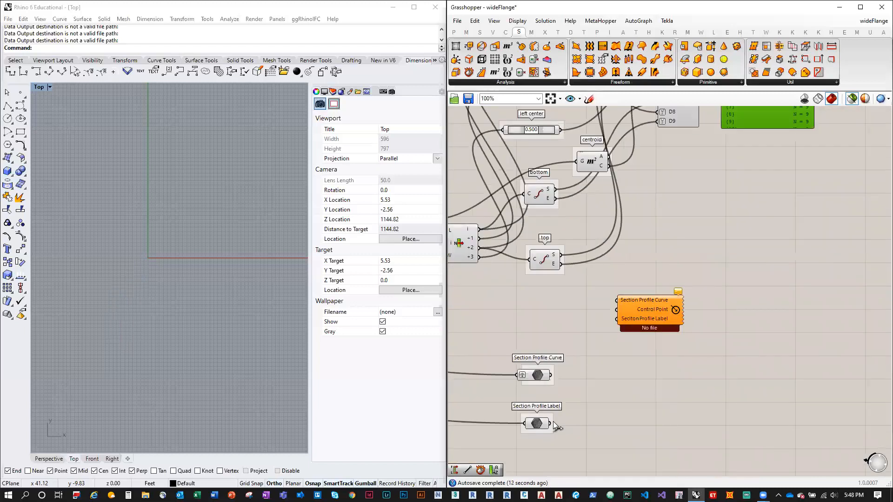
right_click(543, 425)
left_click(565, 392)
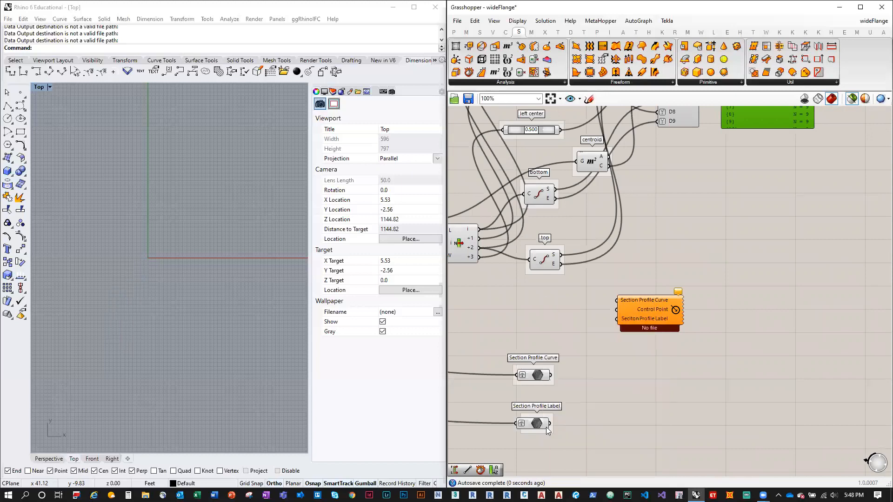
Apply Simplify to the Section Profile Label and Section Profile Curve data parameters
right_click(543, 425)
left_click(568, 401)
right_click(538, 375)
left_click(569, 402)
Compare the branch structures of the curve, label and merged point data, and move the Data Output component slightly away from them
mouse_move(544, 379)
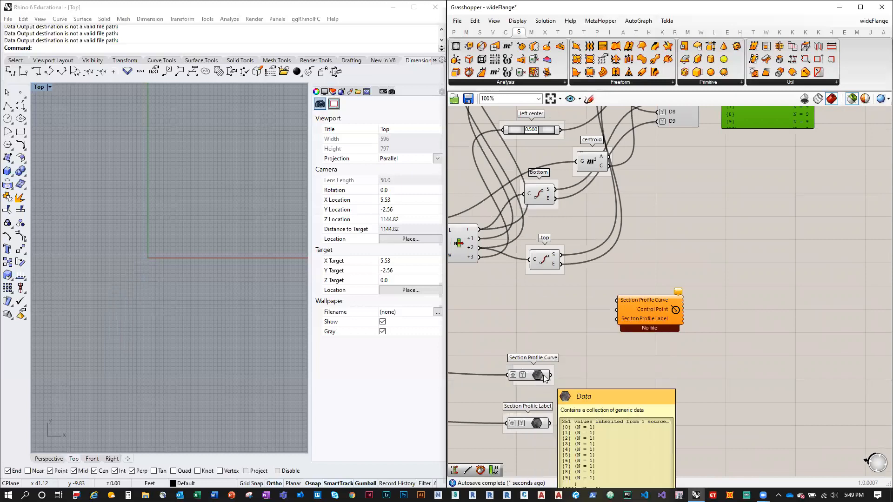
scroll(544, 379, "down", 1)
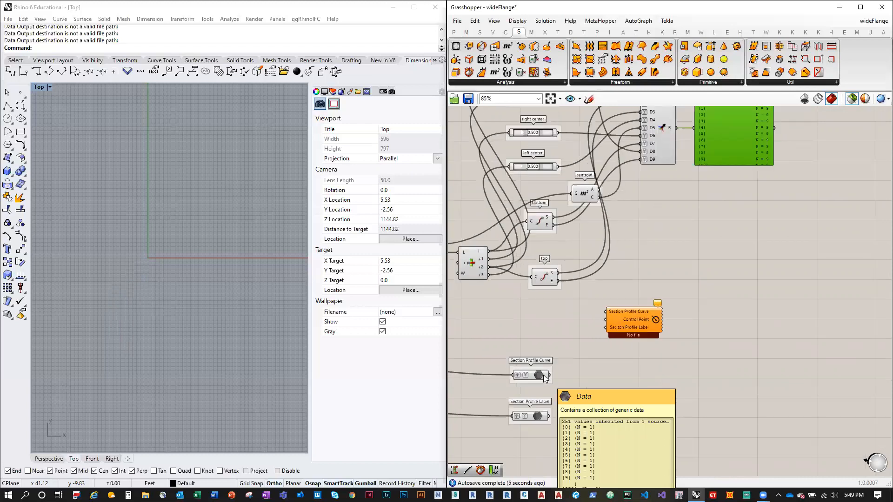
right_click_drag(673, 269, 656, 332)
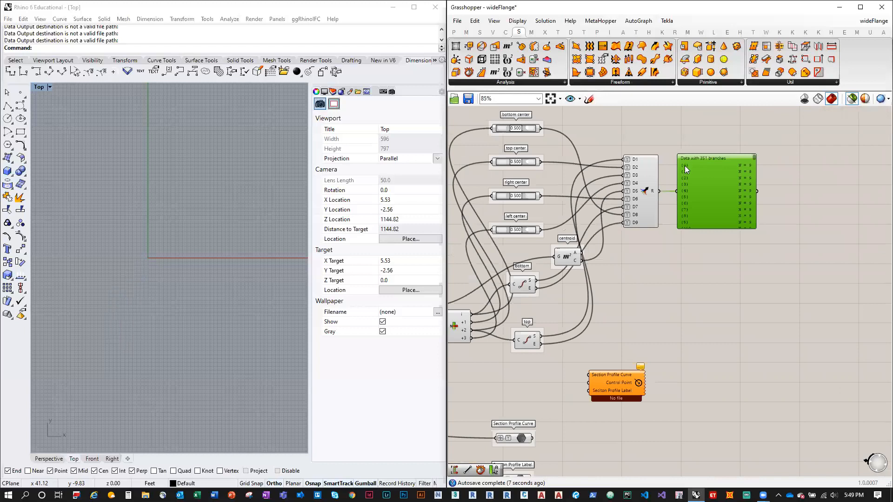
right_click_drag(571, 341, 597, 263)
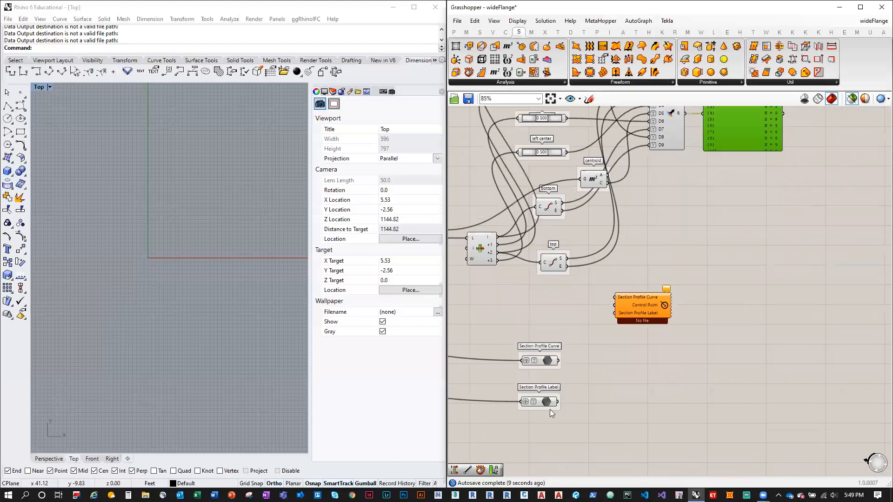
mouse_move(553, 407)
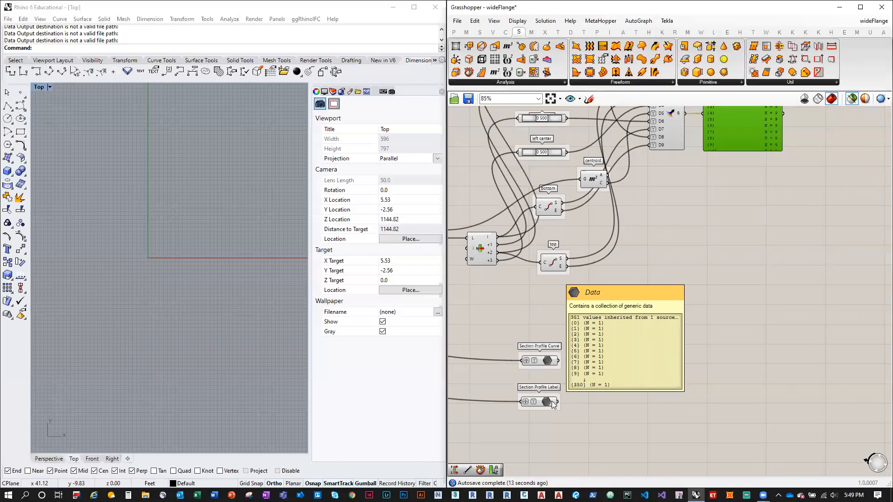
left_click_drag(640, 306, 696, 315)
right_click_drag(659, 307, 638, 350)
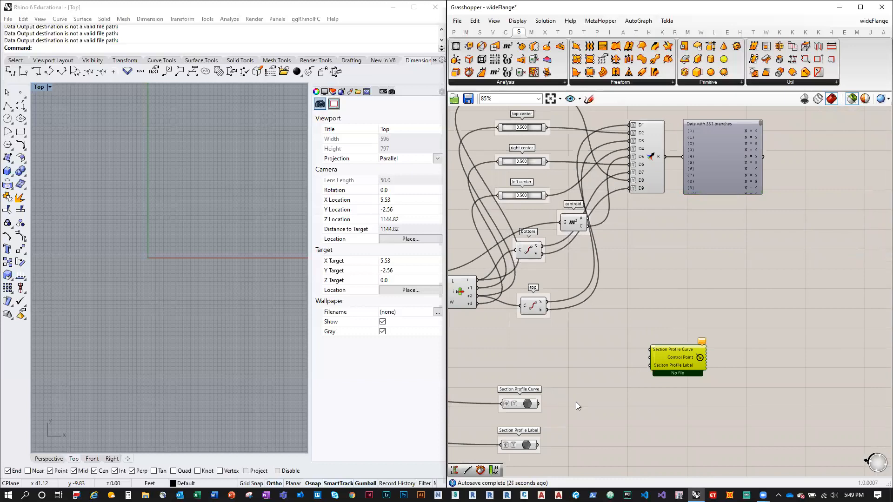
Feed the Section Profile Curve, Section Profile Label and merged control points into the matching Data Output inputs
left_click_drag(532, 408, 688, 335)
scroll(555, 386, "up", 2)
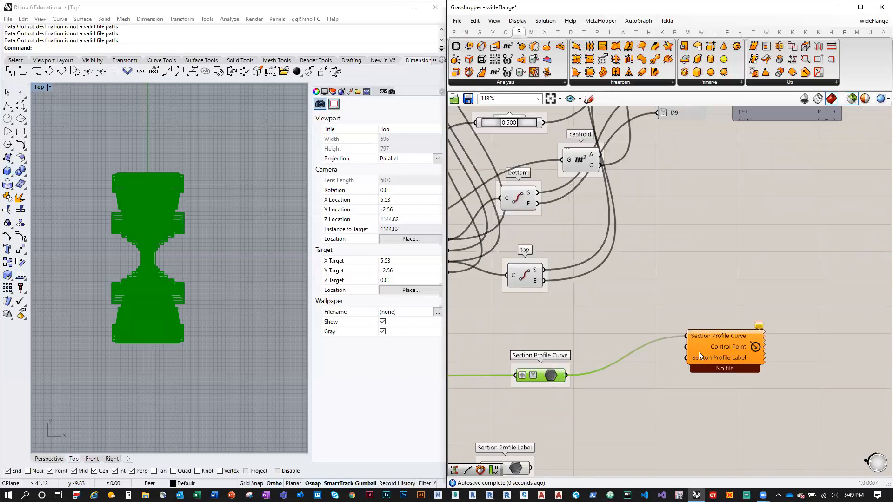
scroll(731, 333, "down", 3)
left_click(763, 360)
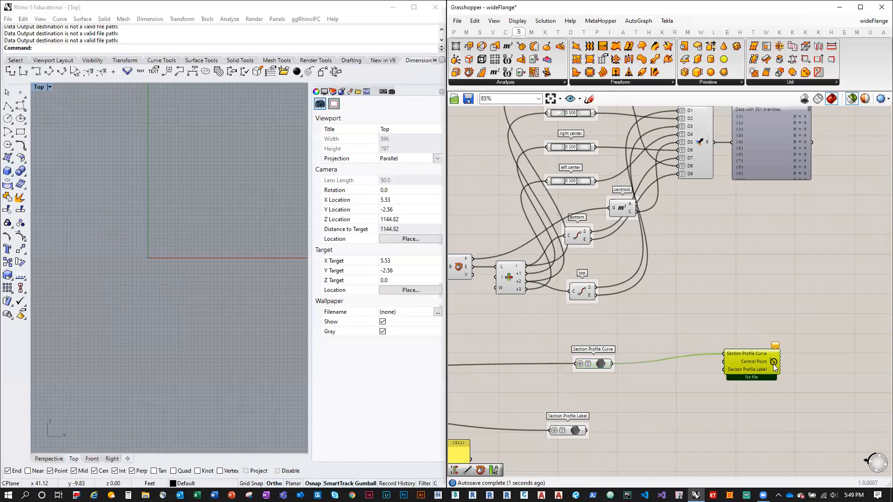
left_click_drag(577, 437, 724, 370)
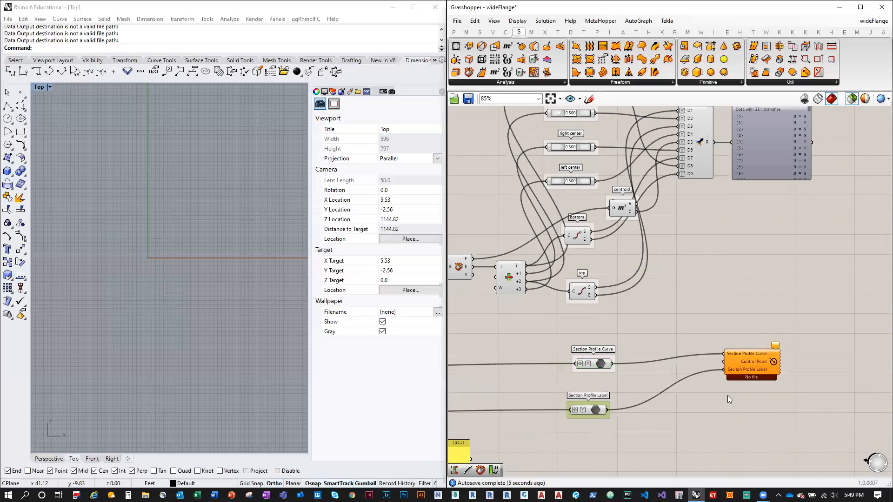
left_click_drag(714, 142, 724, 362)
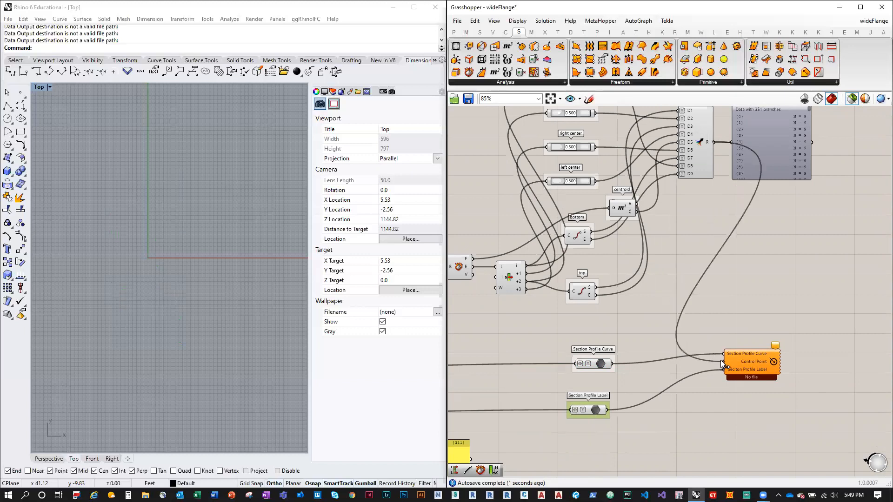
right_click_drag(768, 354, 682, 326)
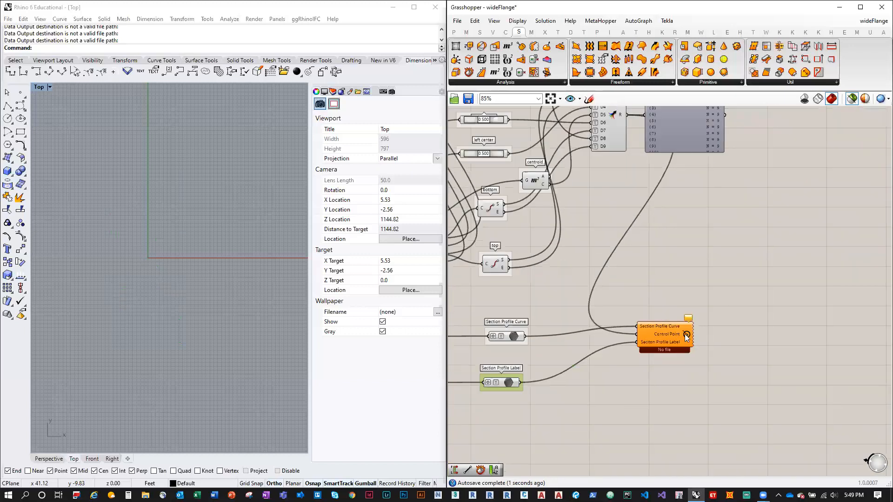
Set a destination for the Data Output, creating and entering a new folder named 05042020-dataFiles inside arch600-sp20
right_click(687, 334)
left_click(727, 399)
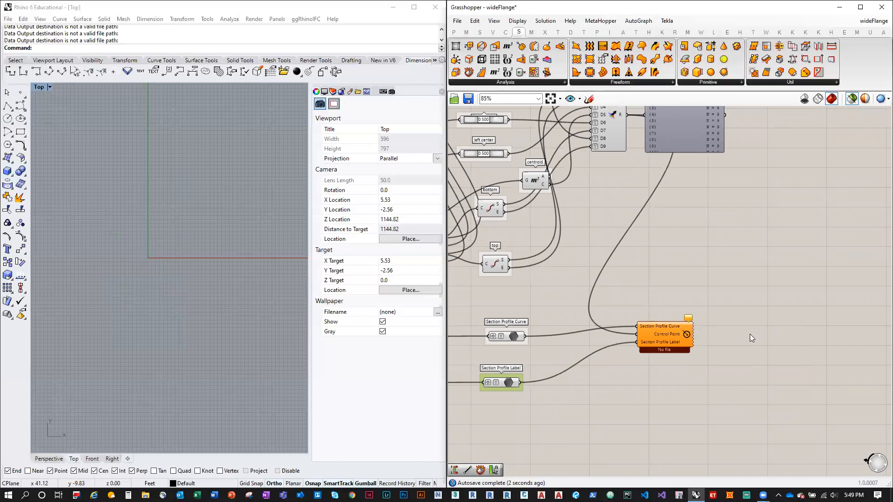
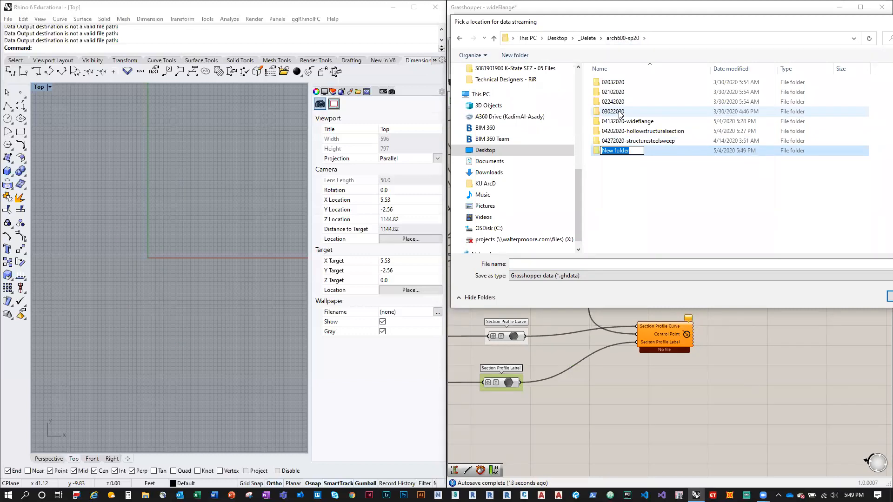
type("05042020-datafiles")
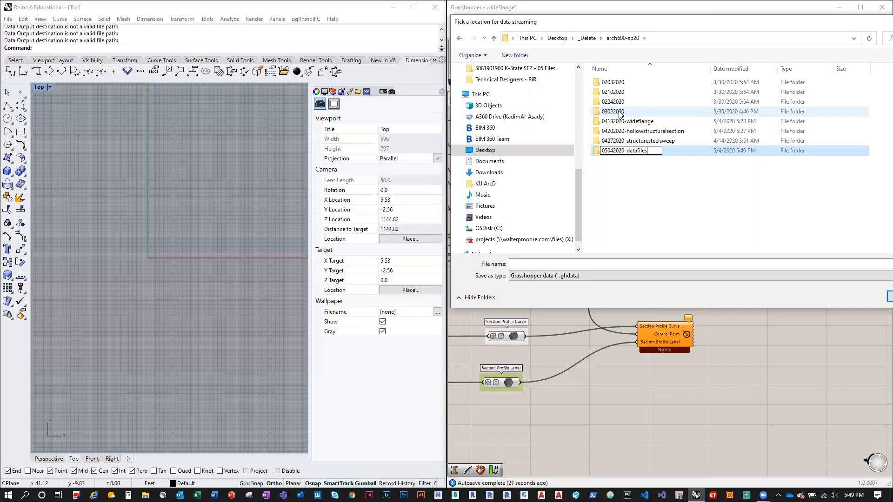
left_click(641, 150)
key("BackSpace")
type("F")
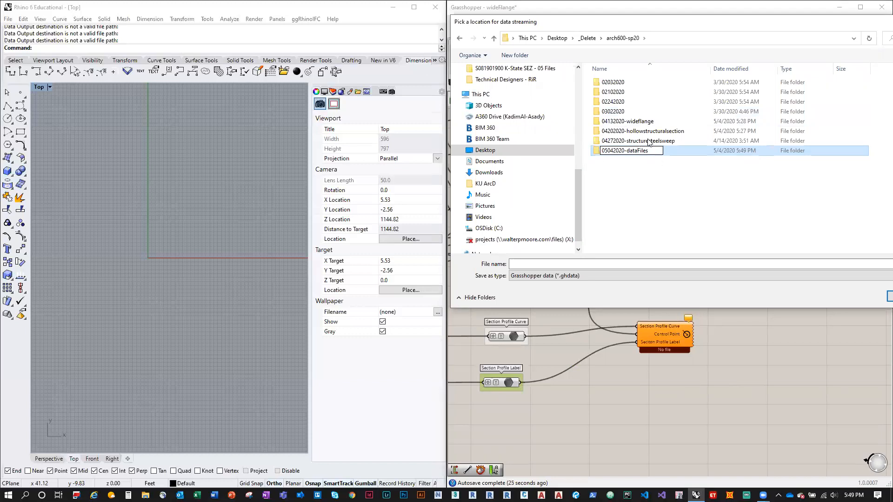
key("Return")
double_click(636, 150)
Save the streamed data as the Grasshopper data file 05042020-wideFlangeData
left_click(544, 264)
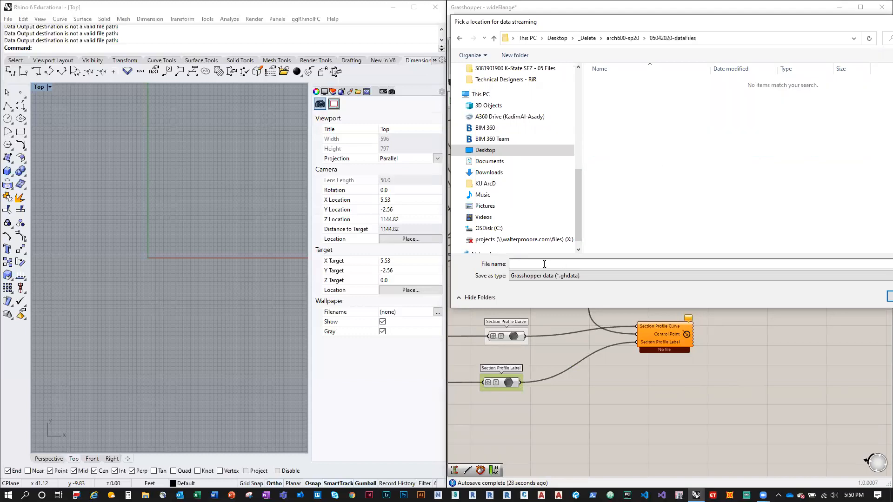
type("05042020-wideFlangeData")
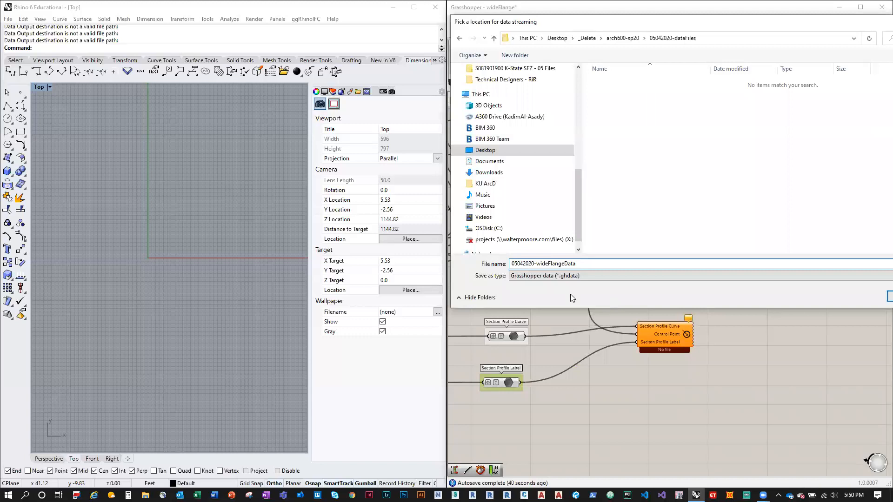
left_click_drag(819, 24, 726, 24)
left_click_drag(808, 23, 668, 57)
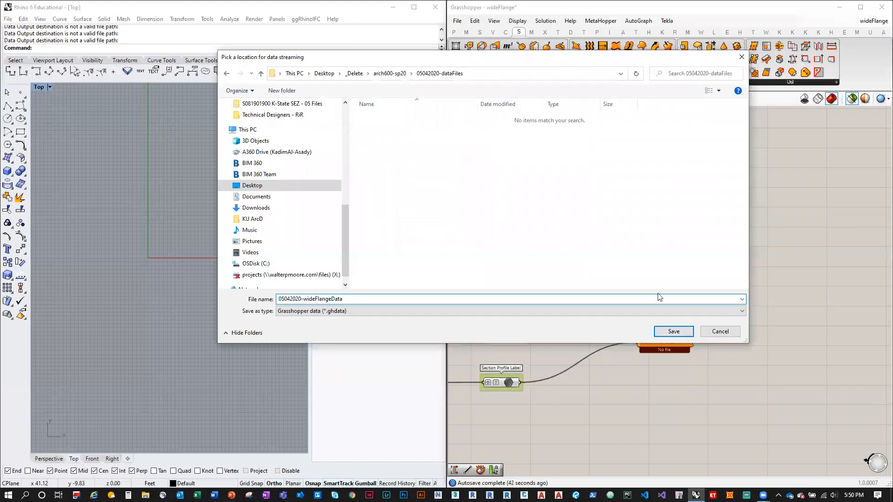
left_click(673, 329)
left_click(751, 255)
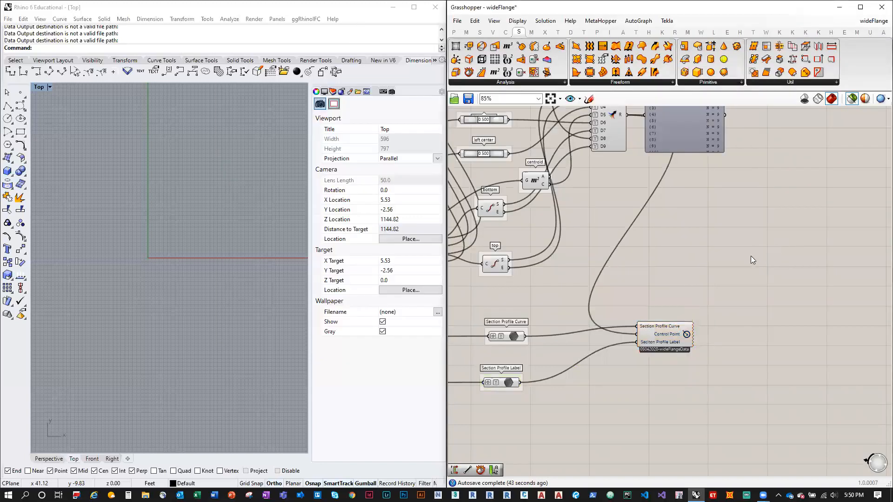
Save the wideFlange definition
scroll(680, 235, "down", 2)
scroll(674, 191, "down", 1)
right_click_drag(638, 234, 704, 275)
key("ctrl+s")
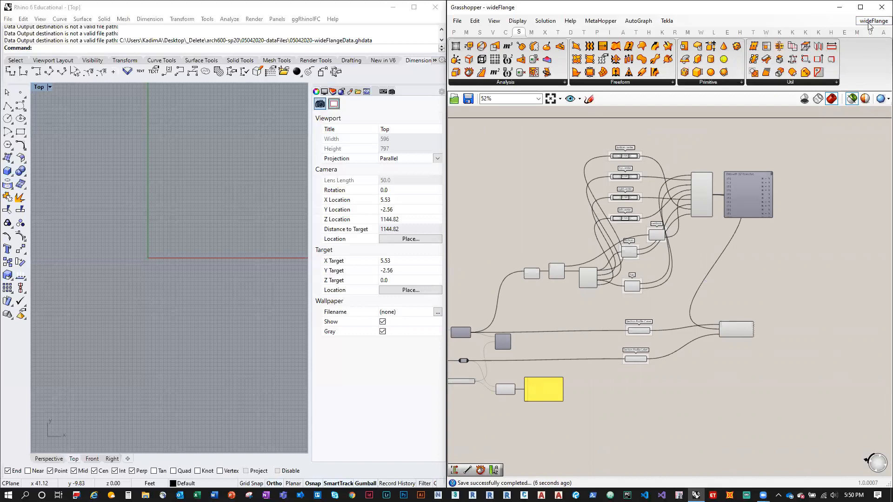
Switch to the structureSteelSweep definition and inspect the beam, girder and column line components at its end
left_click(829, 177)
right_click_drag(819, 190, 504, 199)
right_click_drag(771, 269, 554, 254)
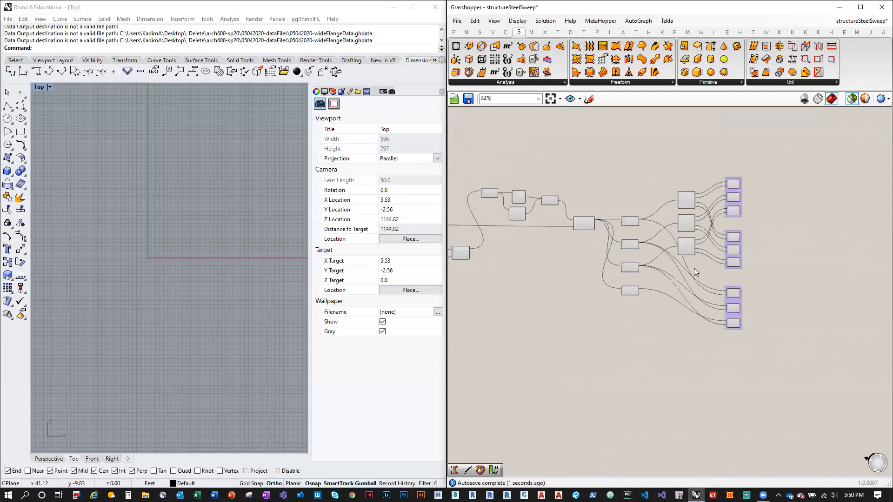
scroll(797, 274, "up", 2)
left_click_drag(741, 391, 646, 138)
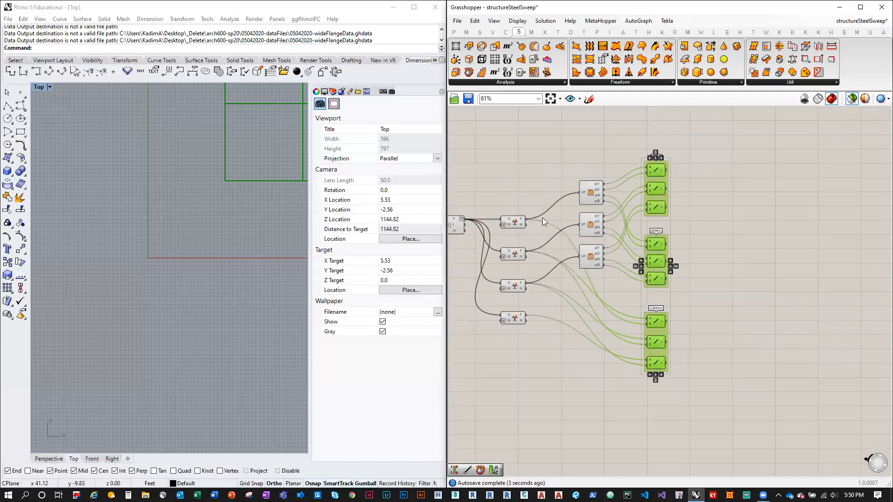
scroll(780, 245, "down", 2)
left_click(789, 231)
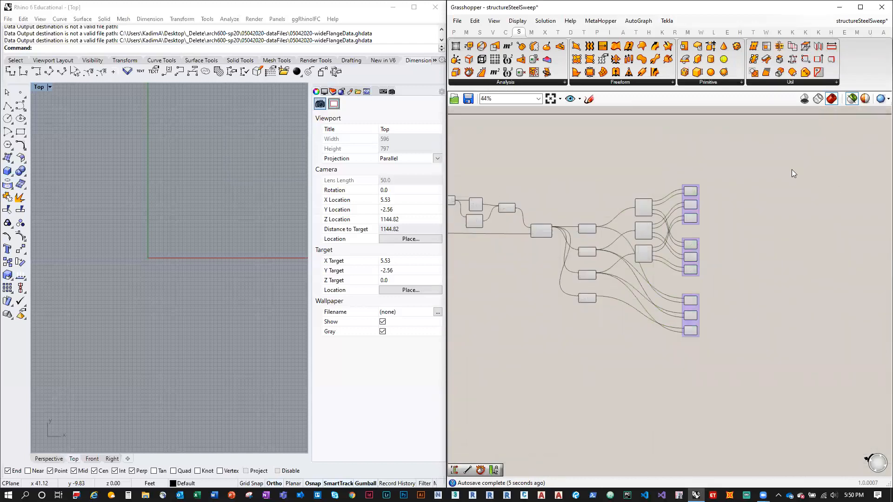
Place a Data Input component in the empty canvas area beyond the beam lines
left_click(454, 31)
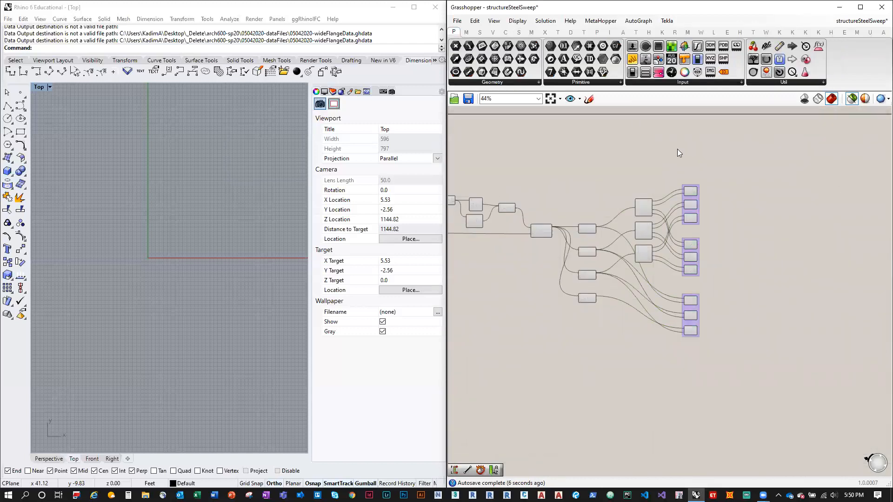
left_click(774, 84)
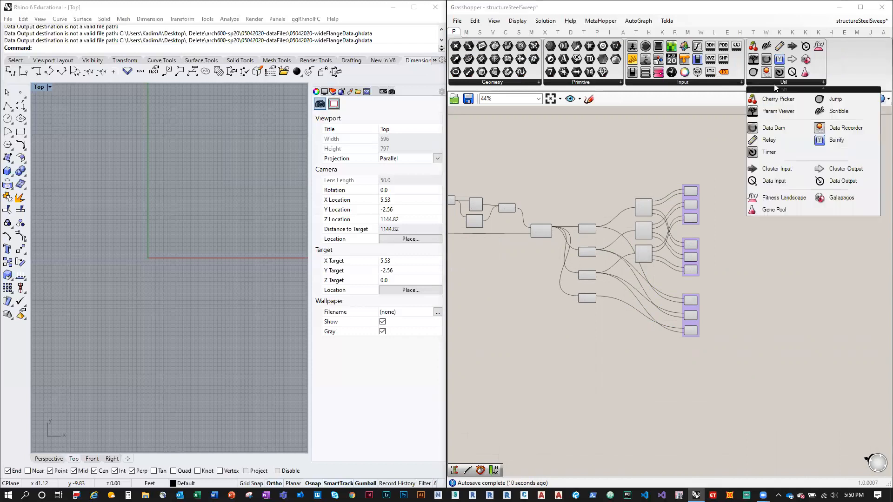
left_click(760, 152)
scroll(760, 153, "up", 5)
Set the Data Input's source to 05042020-wideFlangeData.ghdata and move the component above the beams group
right_click(738, 168)
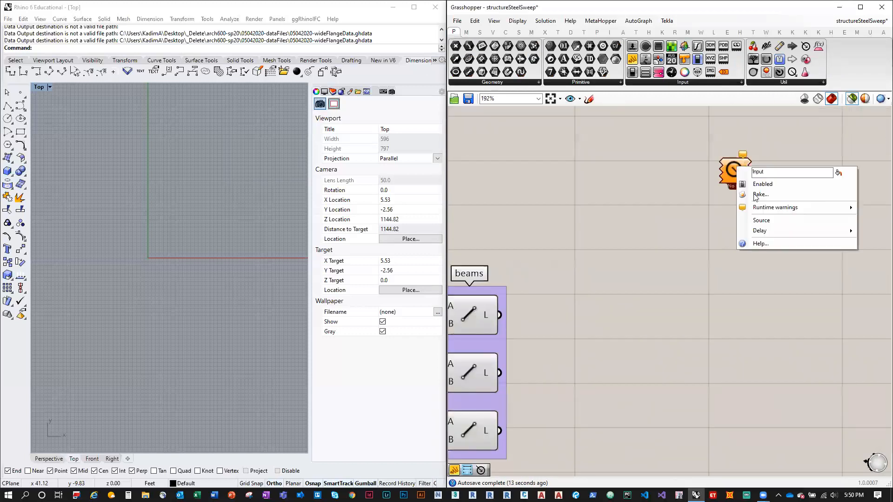
left_click(769, 222)
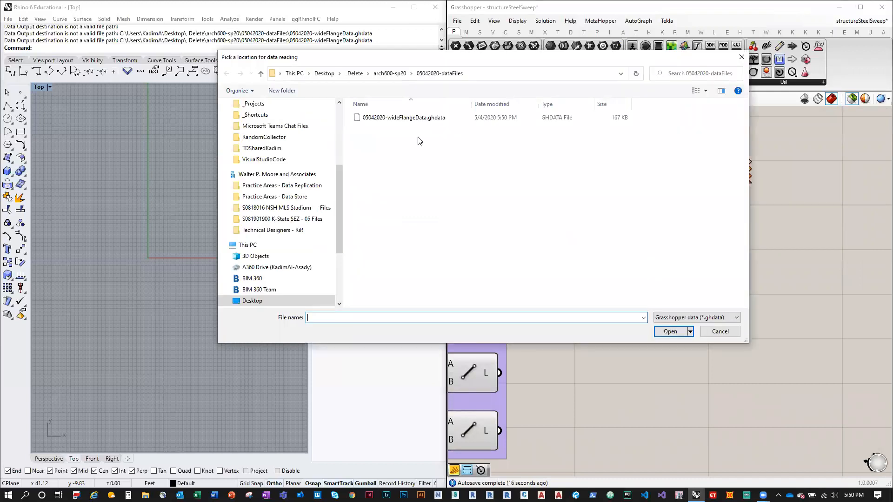
left_click(404, 117)
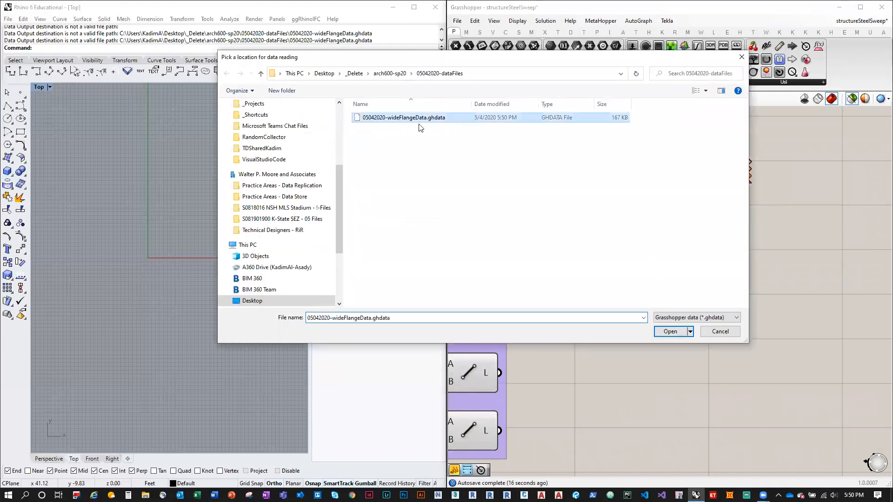
left_click(672, 332)
scroll(738, 225, "down", 5)
left_click_drag(752, 197, 584, 159)
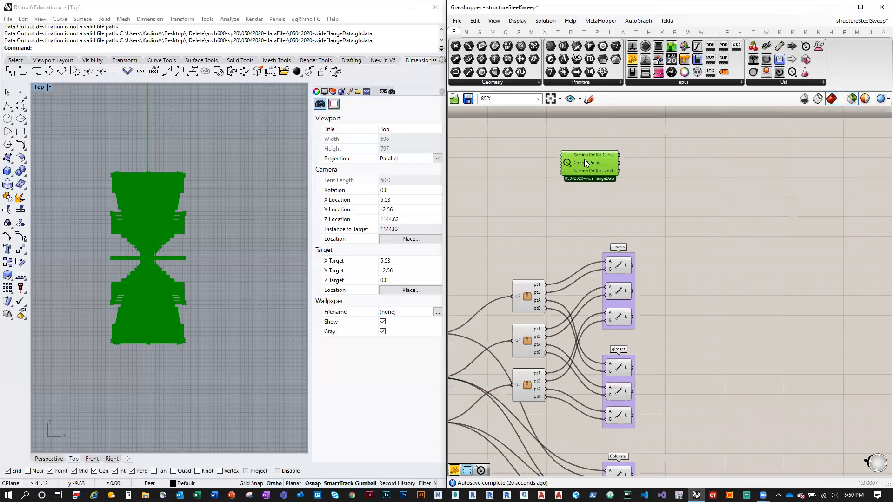
Show the Data Input's section profile labels in a new panel, enlarge the panel and move it clear of the component
scroll(605, 168, "up", 3)
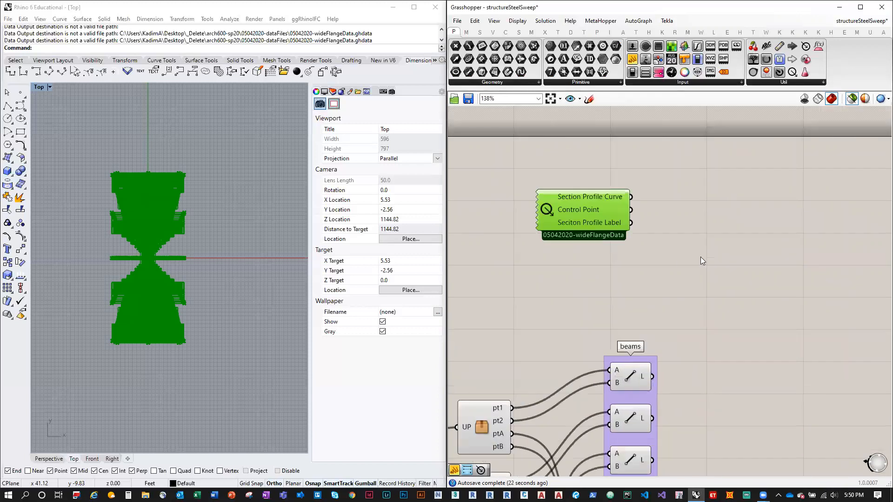
right_click_drag(700, 246, 629, 256)
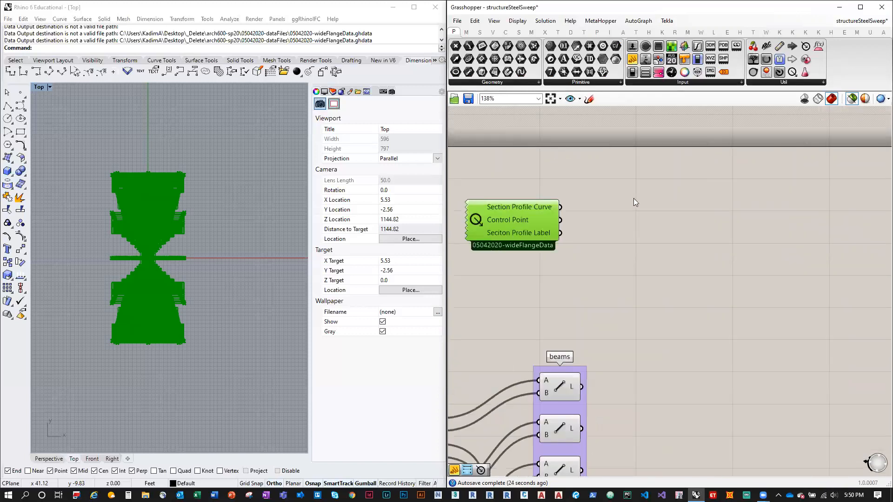
left_click_drag(633, 62, 561, 232)
left_click_drag(702, 306, 757, 424)
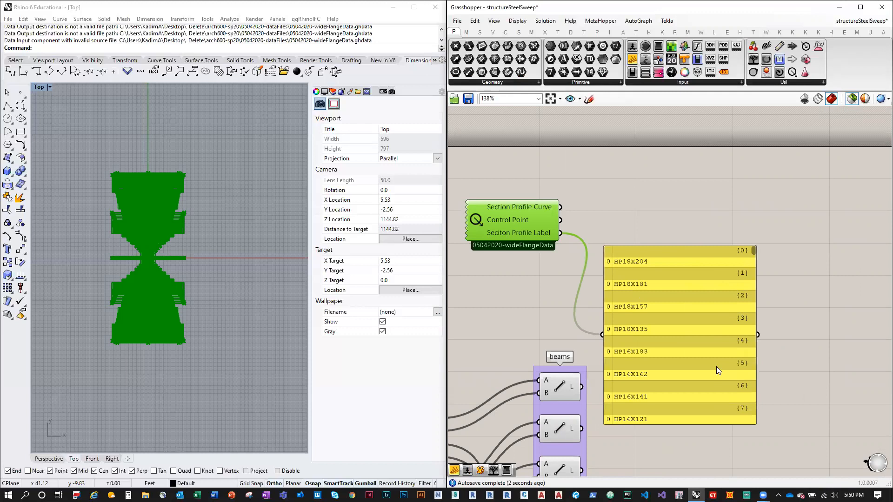
left_click_drag(717, 370, 756, 339)
mouse_move(547, 235)
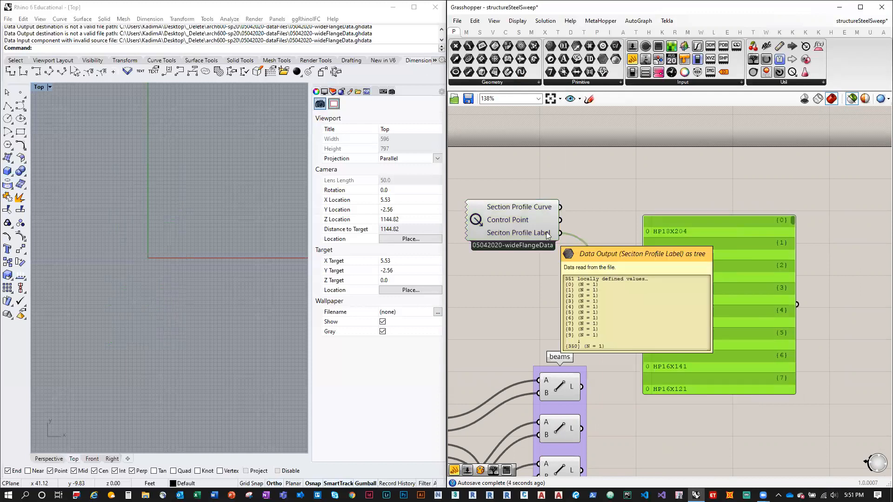
left_click_drag(705, 262, 749, 264)
Add an integer number slider with a range of 0 to 350 and a value of 1 below the Data Input
double_click(582, 276)
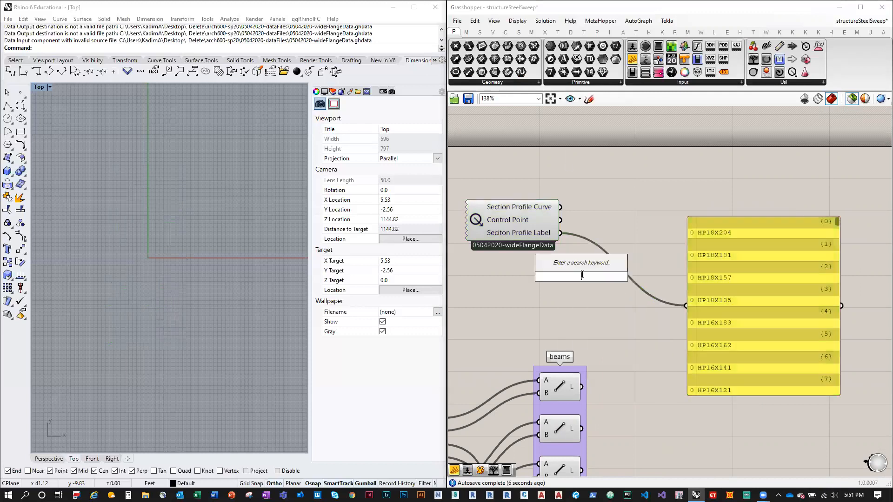
type("0<1")
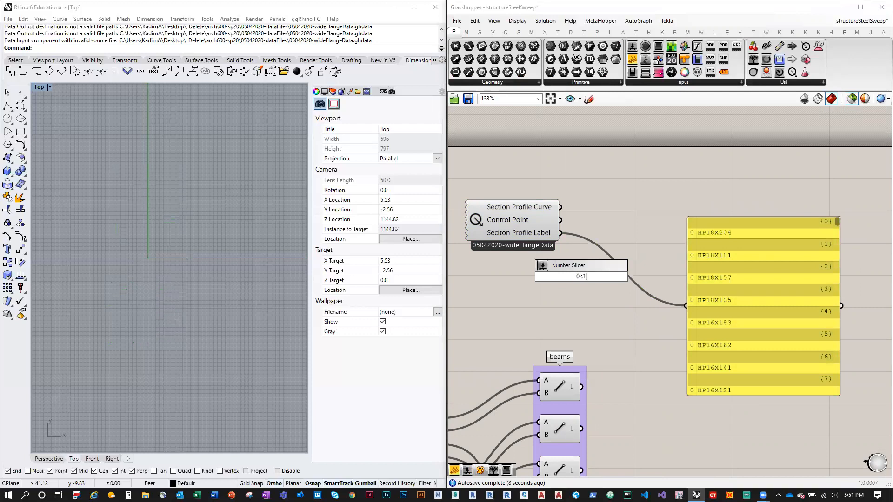
type("<350")
key("Return")
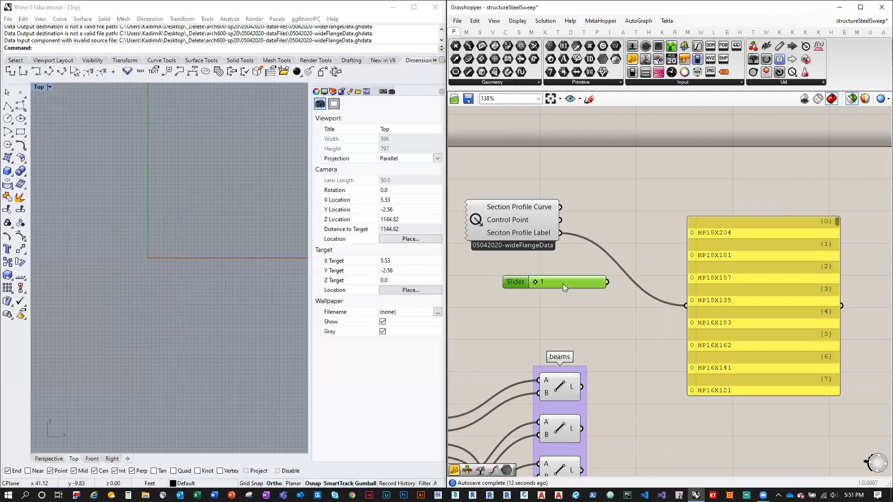
Add a Tree Branch fed by the curve, control point and label outputs, with the slider as its path and the panel reading its result
left_click(479, 32)
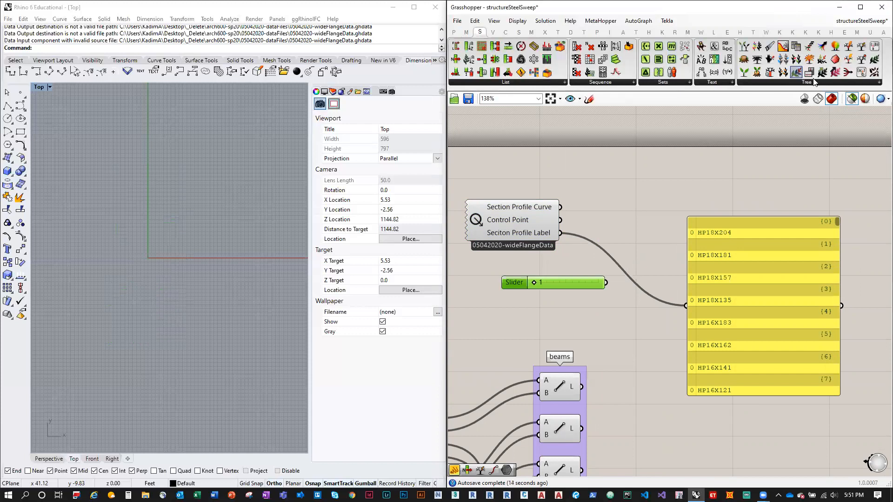
left_click(806, 84)
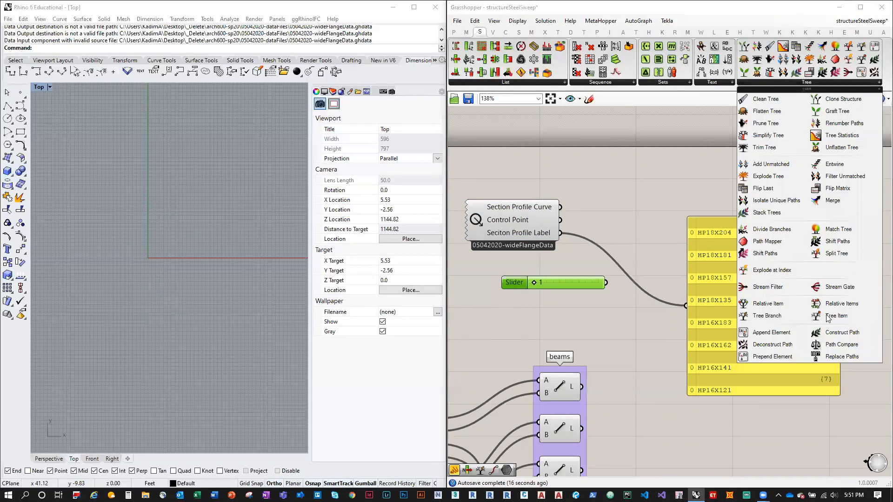
left_click_drag(772, 317, 651, 217)
left_click_drag(562, 207, 629, 209)
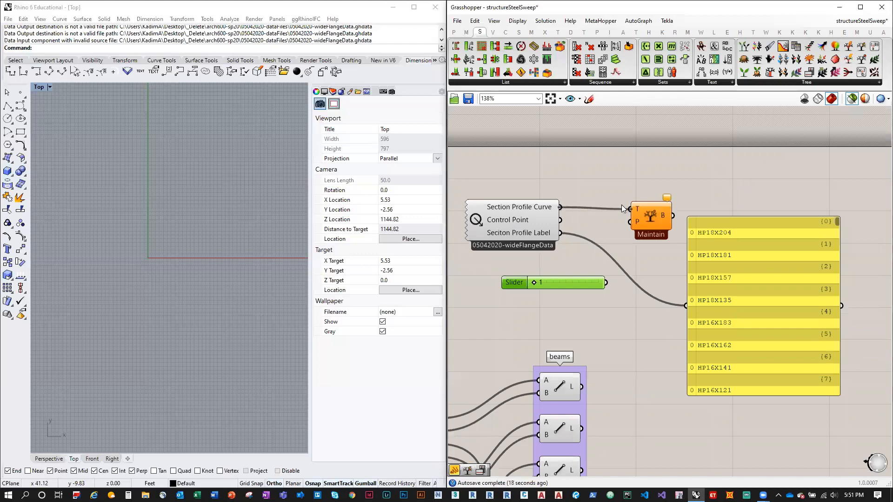
left_click_drag(561, 221, 629, 222)
left_click_drag(562, 235, 767, 292)
key("ctrl+z")
left_click_drag(606, 282, 631, 222)
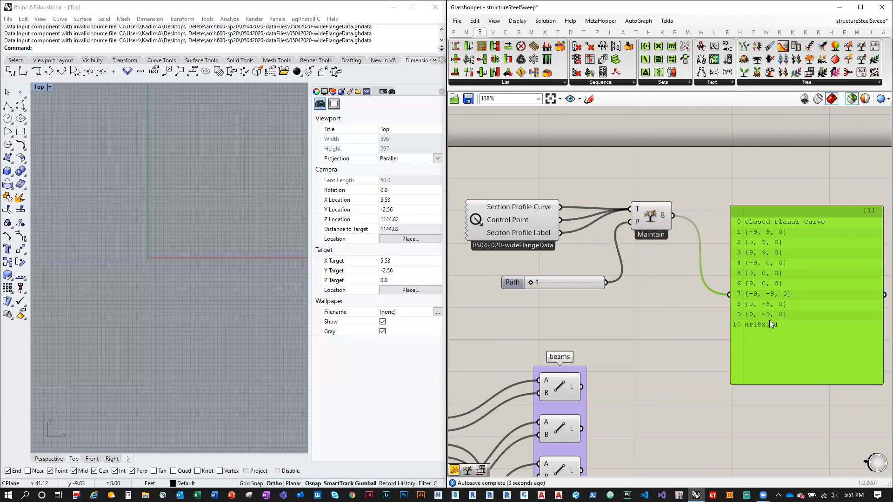
Move the path slider to a higher branch index and examine the extracted branch in the panel
left_click(657, 218)
scroll(164, 248, "up", 2)
left_click_drag(529, 282, 563, 283)
scroll(628, 288, "down", 2)
right_click_drag(634, 281, 634, 279)
Delete the path slider, the Tree Branch component and the panel
left_click_drag(616, 283, 581, 248)
key("Delete")
left_click(638, 205)
key("Delete")
left_click(701, 259)
key("Delete")
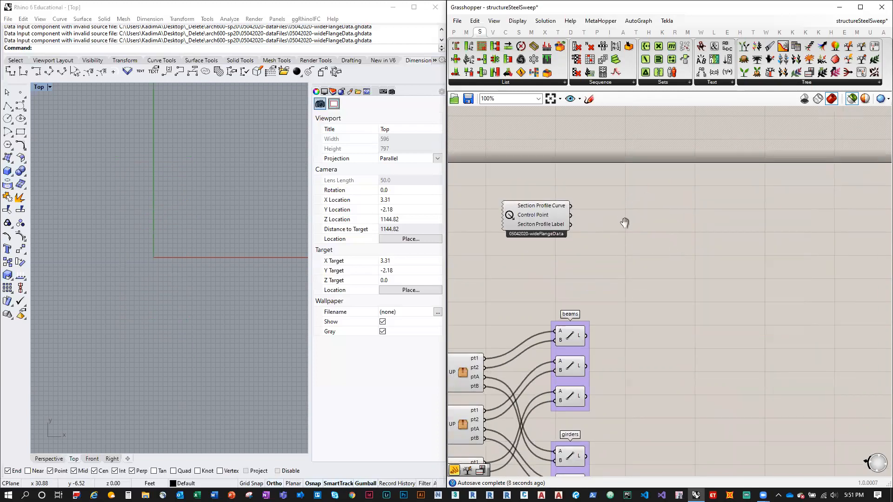
Move the wide flange Data Input component to just above the beams group
right_click_drag(622, 220, 673, 173)
left_click_drag(597, 175, 630, 206)
mouse_move(627, 205)
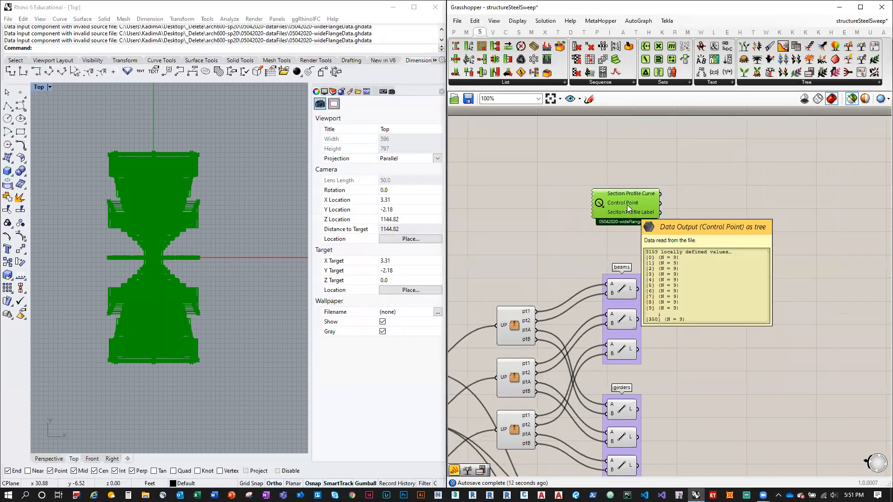
Select all beam, girder and column Line components and examine the frame in Rhino's Perspective viewport
scroll(646, 269, "down", 2)
scroll(660, 326, "down", 2)
left_click_drag(598, 163, 598, 163)
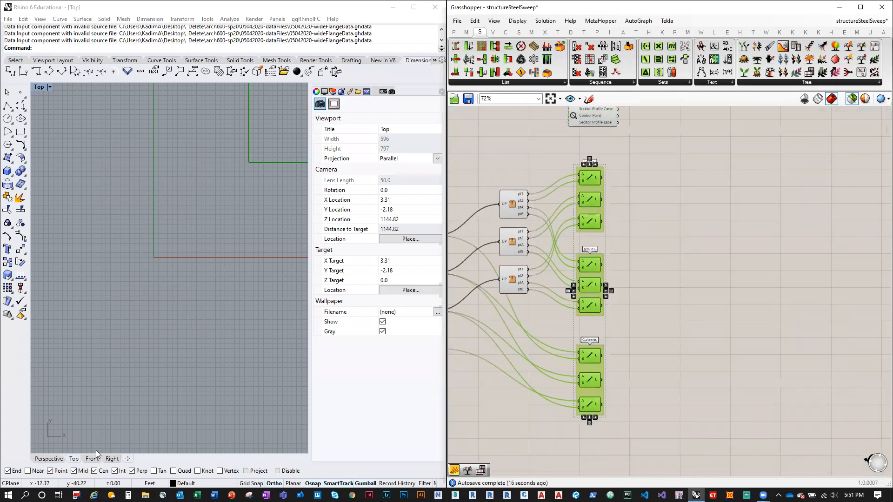
left_click(59, 460)
right_click_drag(168, 337, 133, 332)
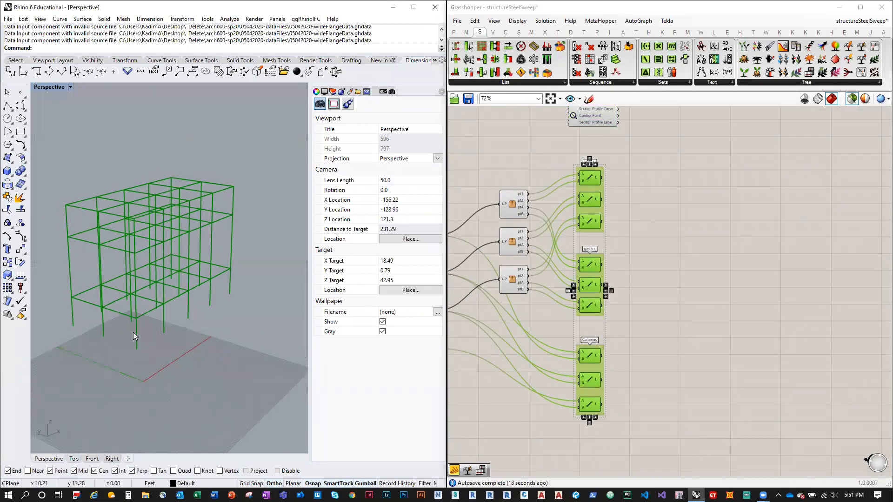
scroll(136, 350, "up", 6)
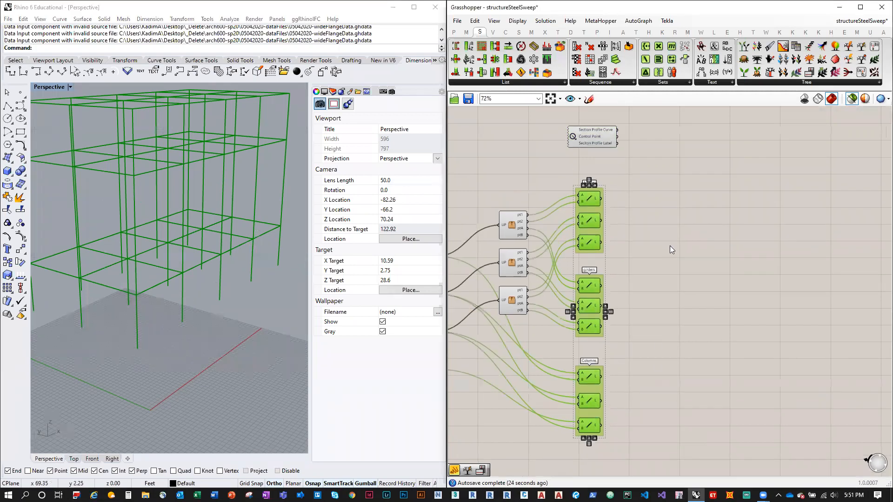
Move the Data Input component into the open canvas area to the right of the beams group
left_click_drag(590, 151, 709, 239)
key("Delete")
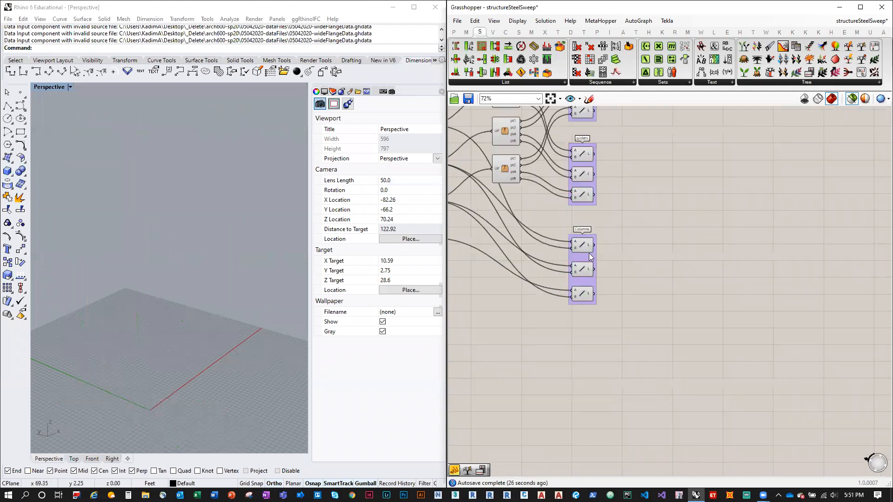
scroll(636, 259, "up", 3)
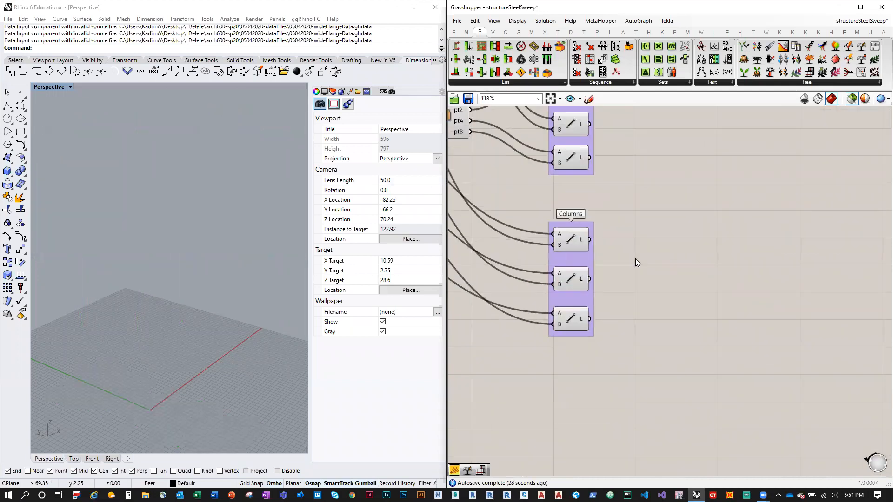
Bake the column lines of the lowest Line component in the Columns group into Rhino
left_click(572, 243)
left_click(580, 329)
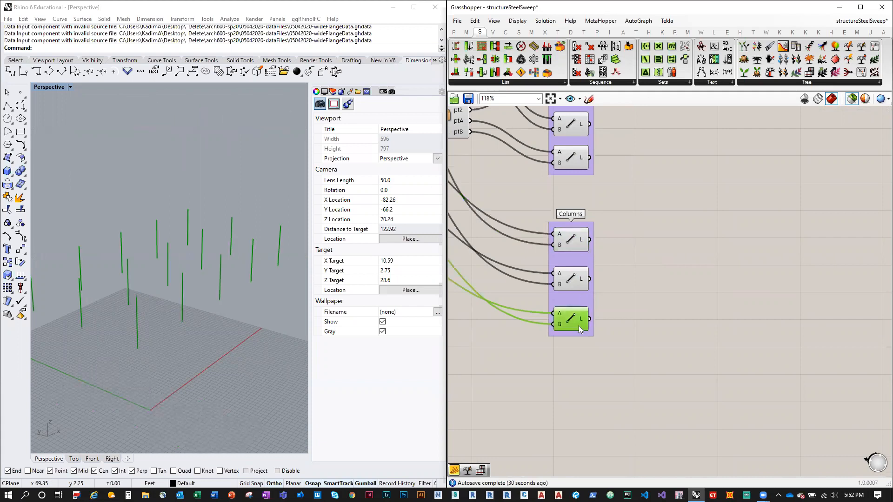
mouse_move(191, 379)
right_mouse_down()
mouse_move(190, 368)
mouse_move(191, 376)
right_mouse_up()
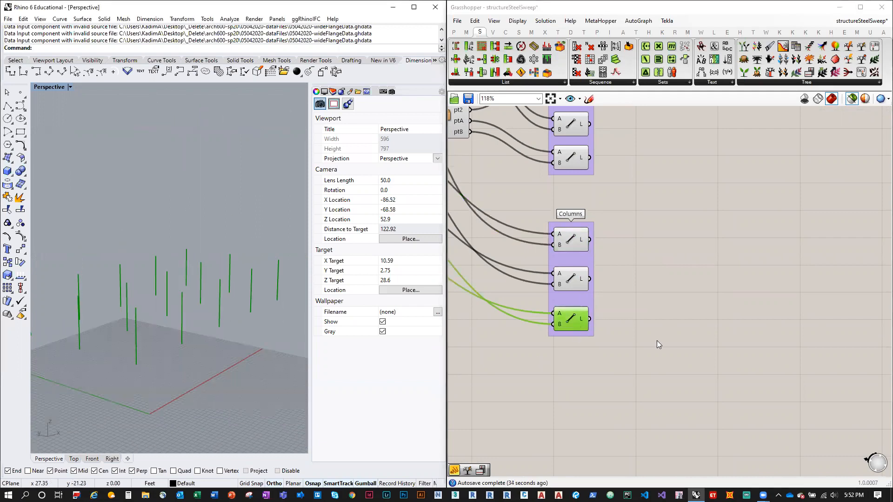
right_click_drag(160, 327, 152, 365)
middle_click(571, 324)
left_click(684, 326)
scroll(125, 291, "down", 4)
scroll(120, 287, "up", 4)
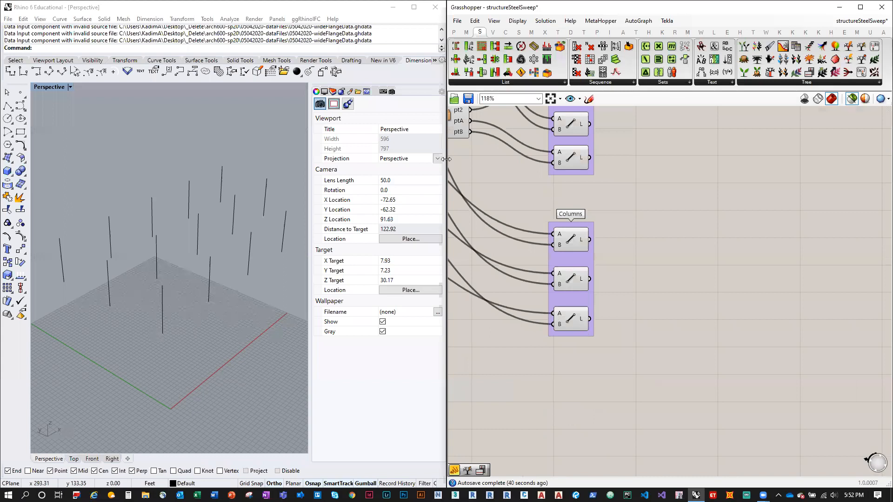
Narrow the Grasshopper window and widen the Rhino window to enlarge the Perspective viewport
left_click_drag(448, 183, 633, 182)
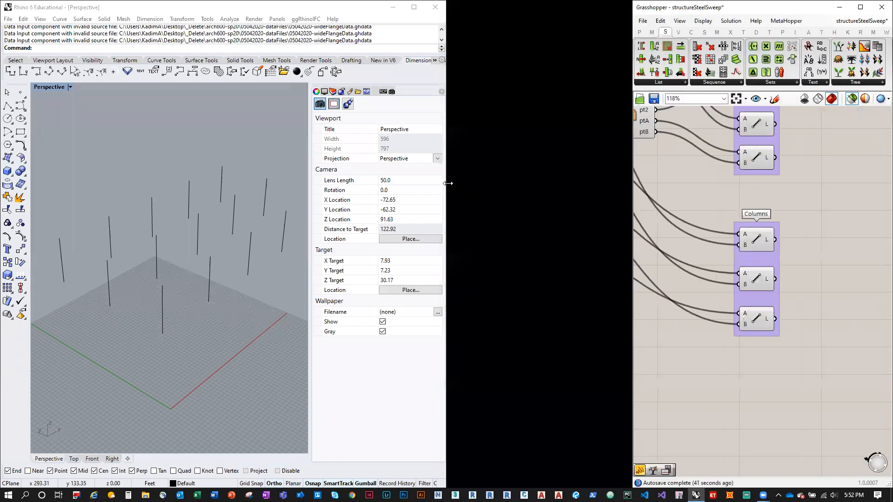
left_click_drag(448, 183, 632, 184)
scroll(279, 319, "up", 2)
Draw a small rectangle and a small circle on the ground plane near the baked columns in Rhino
left_click(20, 133)
left_click(292, 358)
left_click(293, 349)
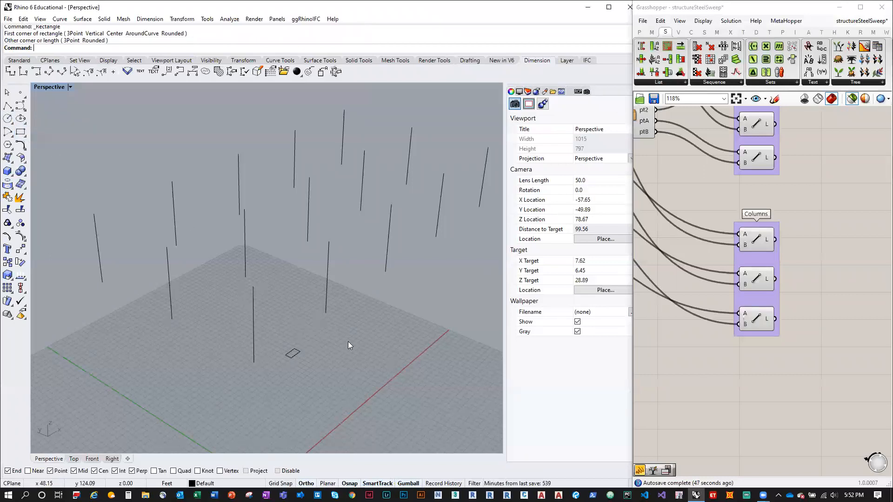
right_click(20, 132)
left_click(8, 119)
left_click(376, 333)
left_click(377, 331)
Move the circle from its centre to the lower end of a neighbouring column line
right_click_drag(350, 333, 380, 326)
left_click(379, 327)
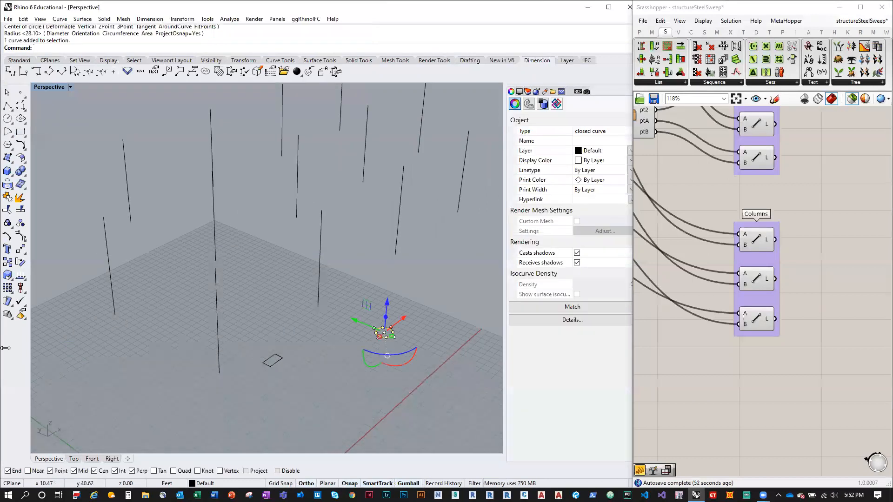
left_click(21, 249)
right_click_drag(404, 367, 381, 330)
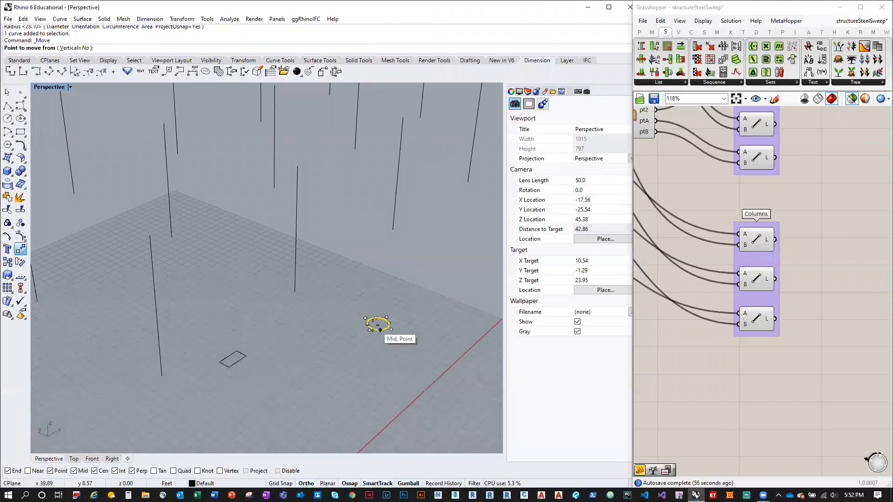
scroll(379, 328, "up", 5)
left_click(380, 324)
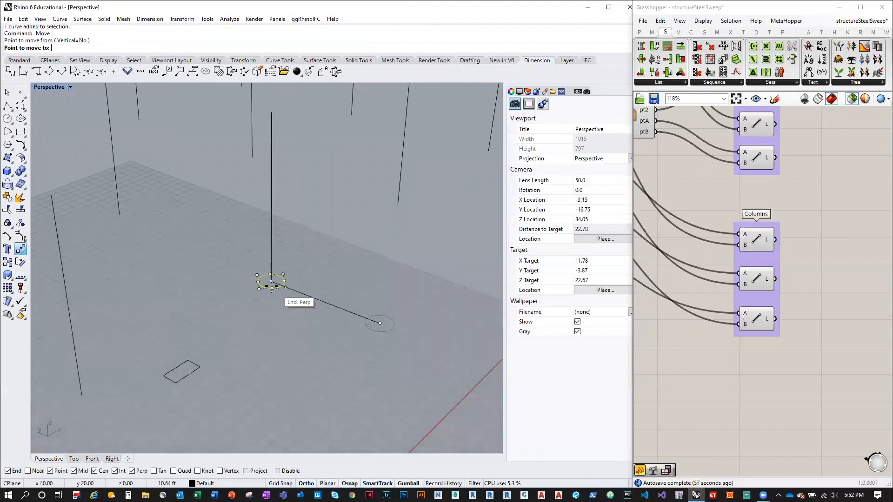
left_click(271, 282)
Move the rectangle from its centre to the lower end of the front column line
left_click(170, 380)
key("Return")
scroll(179, 374, "up", 2)
left_click(182, 371)
left_click(56, 398)
scroll(287, 325, "down", 4)
left_click(282, 331)
Create a Sweep1 surface with the front column line as rail and the rectangle as cross section, using Freeform frame style
scroll(269, 333, "down", 2)
scroll(116, 365, "up", 3)
type("Sweep1")
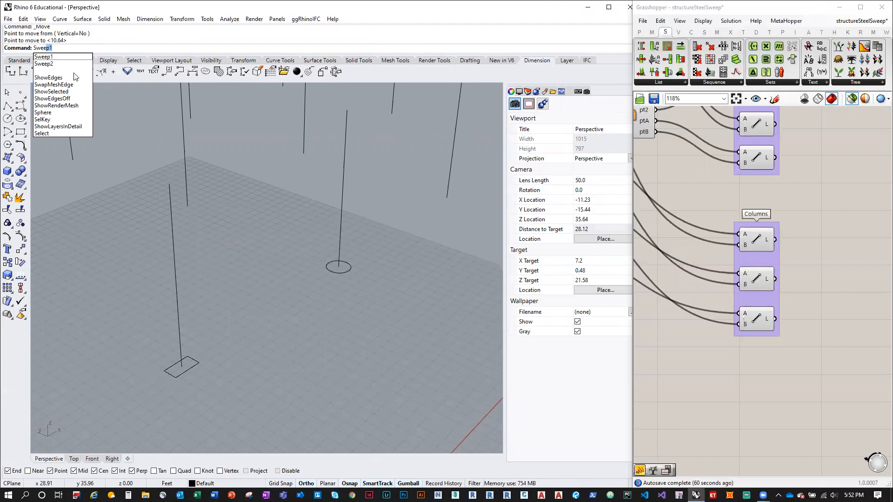
key("Return")
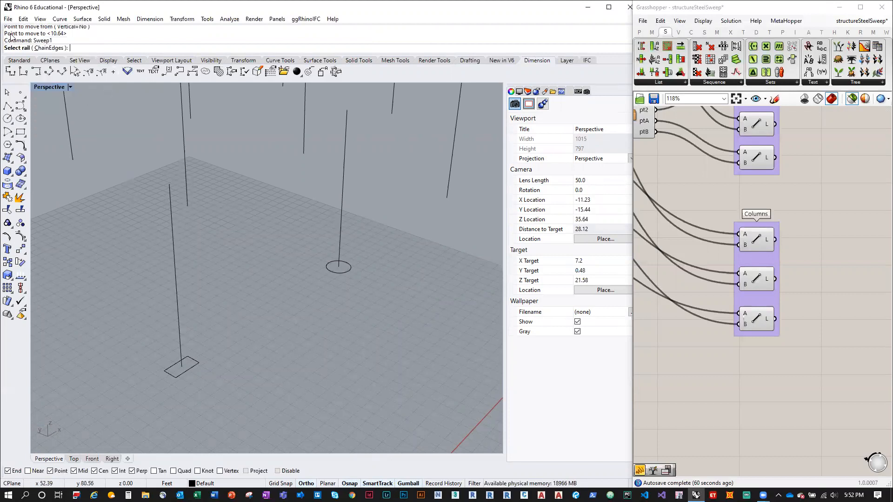
left_click(179, 332)
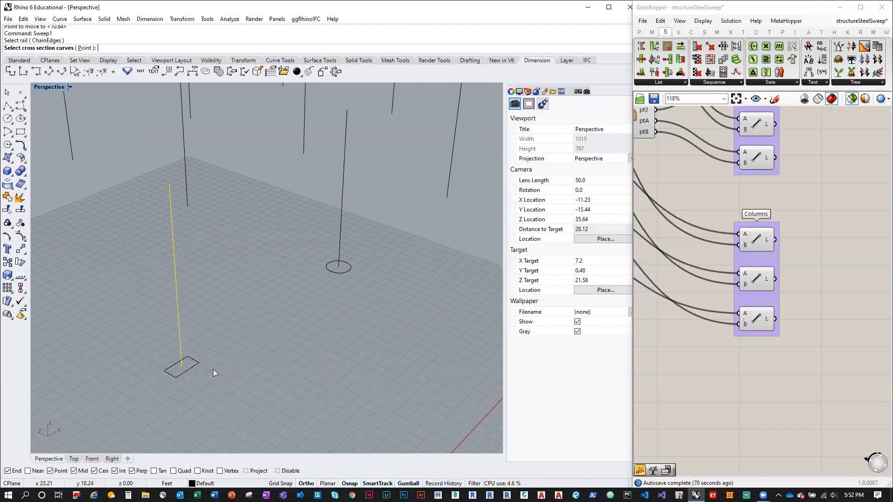
left_click(196, 363)
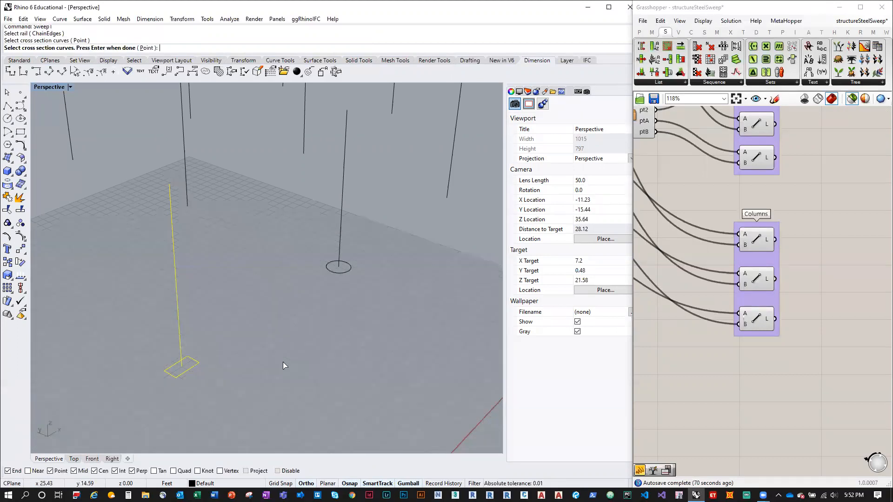
key("Return")
key("Return")
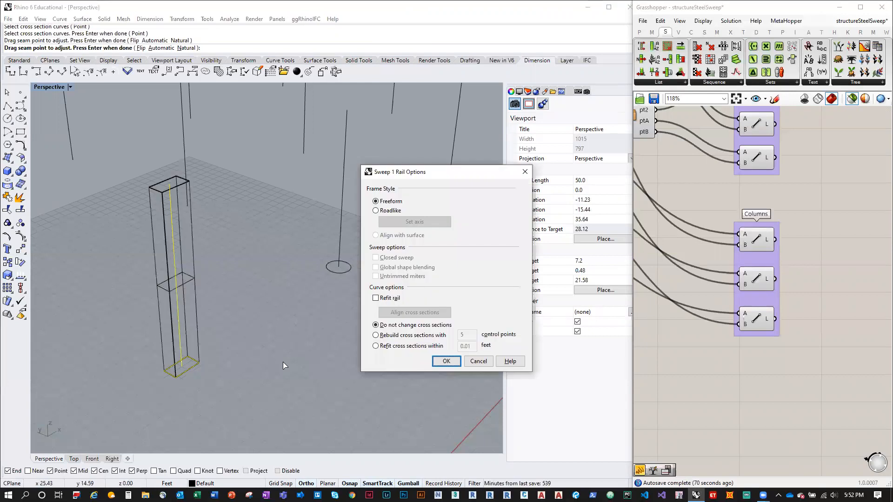
left_click(446, 361)
Set the Perspective viewport's display mode to Shaded
left_click(46, 87)
left_click(56, 120)
mouse_move(229, 269)
right_mouse_down()
mouse_move(247, 245)
mouse_move(231, 270)
right_mouse_up()
Delete the swept polysurface, the rectangle and the circle, keeping the column lines
left_click(188, 284)
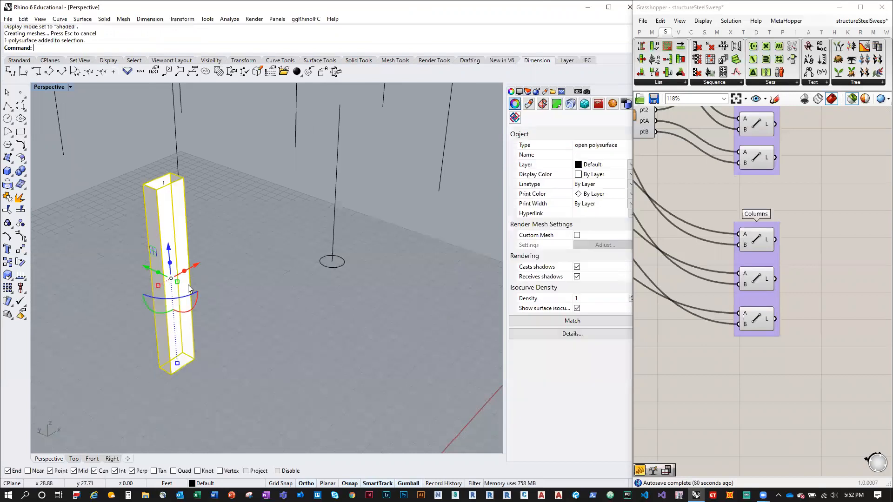
key("Delete")
left_click(194, 382)
key("Delete")
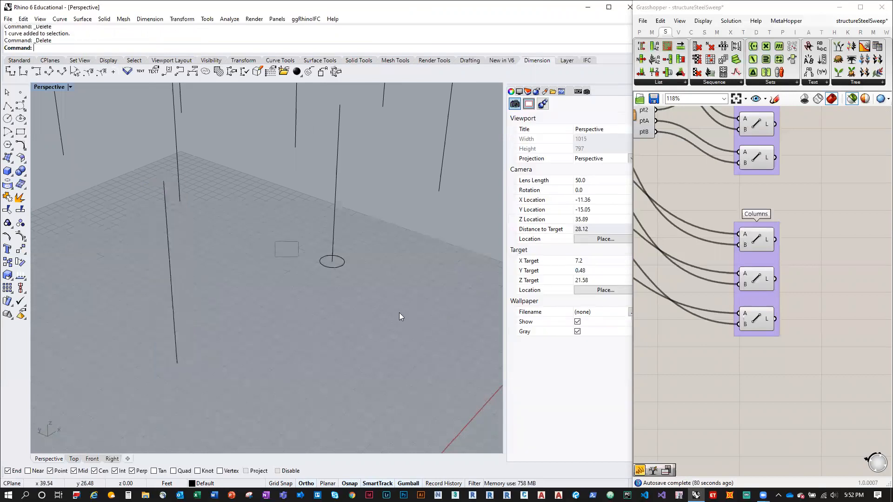
scroll(282, 321, "down", 10)
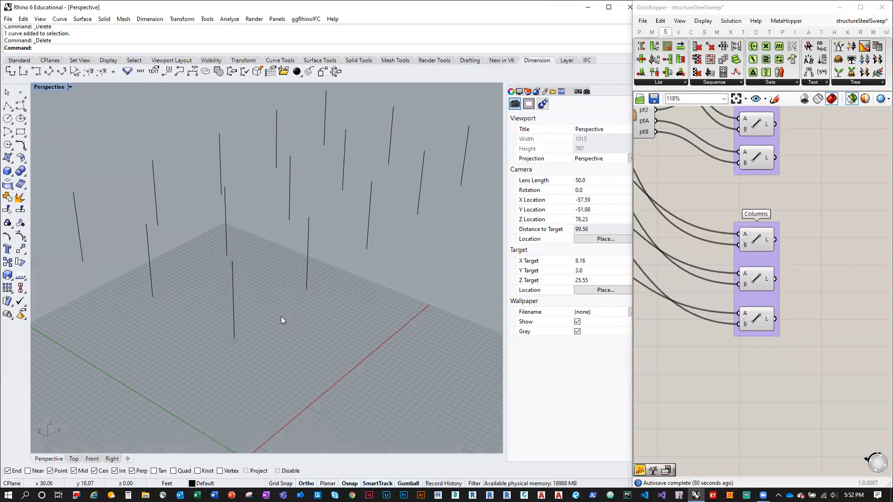
scroll(282, 320, "down", 3)
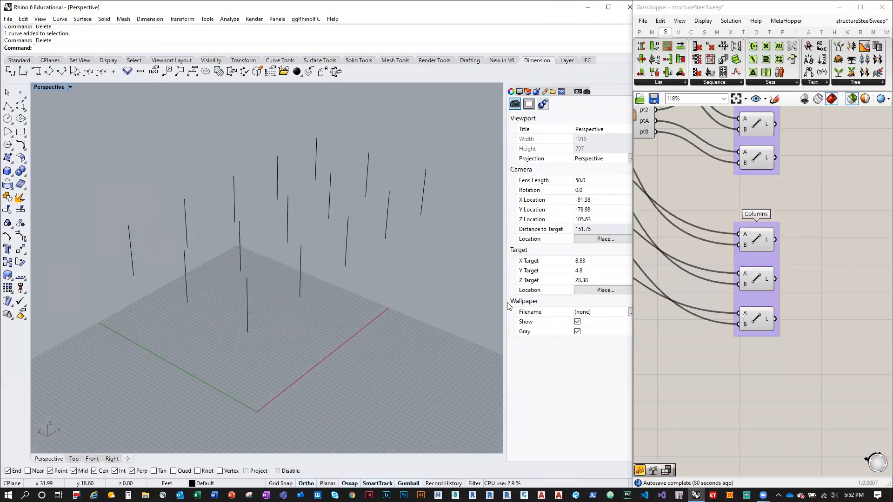
Narrow the Rhino window and widen the Grasshopper window so that they sit side by side
left_click(628, 75)
left_click_drag(628, 75, 423, 186)
left_click(642, 95)
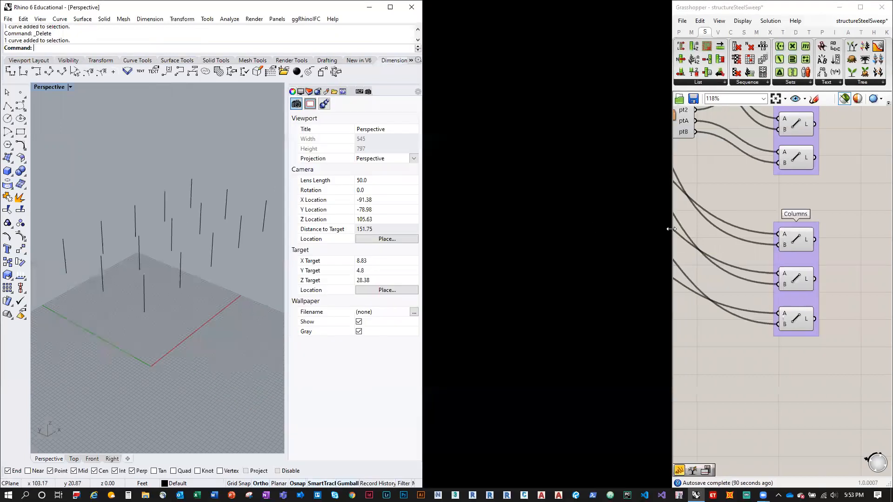
left_click_drag(665, 230, 413, 230)
scroll(649, 247, "down", 3)
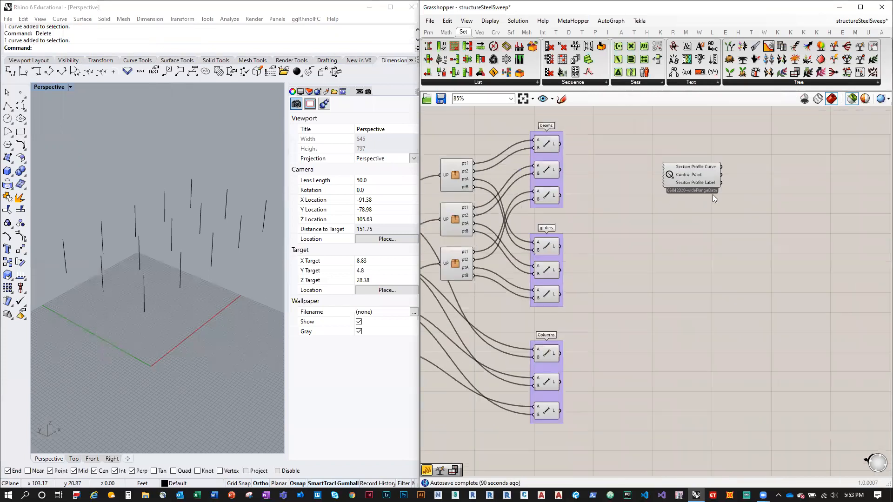
Add a tall panel beside the Data Input and feed it the Section Profile Label output
left_click(428, 31)
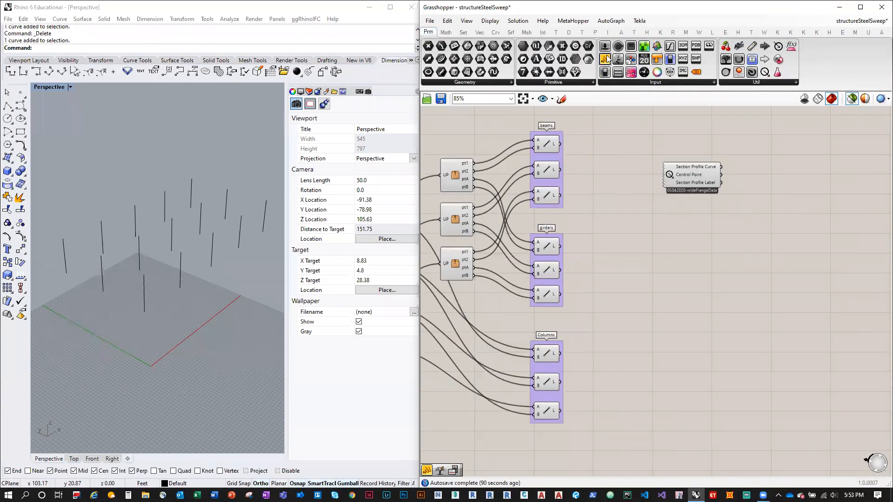
left_click_drag(604, 59, 797, 208)
scroll(737, 184, "up", 3)
left_click_drag(715, 183, 797, 231)
right_click_drag(787, 252, 602, 212)
left_click_drag(689, 218, 701, 420)
left_click_drag(700, 366, 735, 366)
right_click_drag(642, 245, 685, 280)
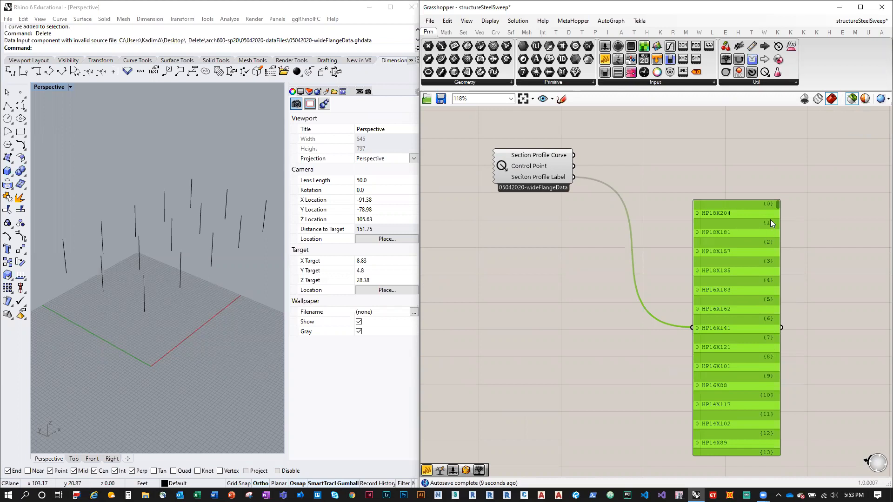
Insert a flattened Data parameter between the Section Profile Label output and the panel, and look through the listed section labels
left_click(604, 264)
left_click_drag(574, 177, 591, 264)
right_click(596, 261)
left_click(619, 353)
left_click_drag(687, 330, 691, 327)
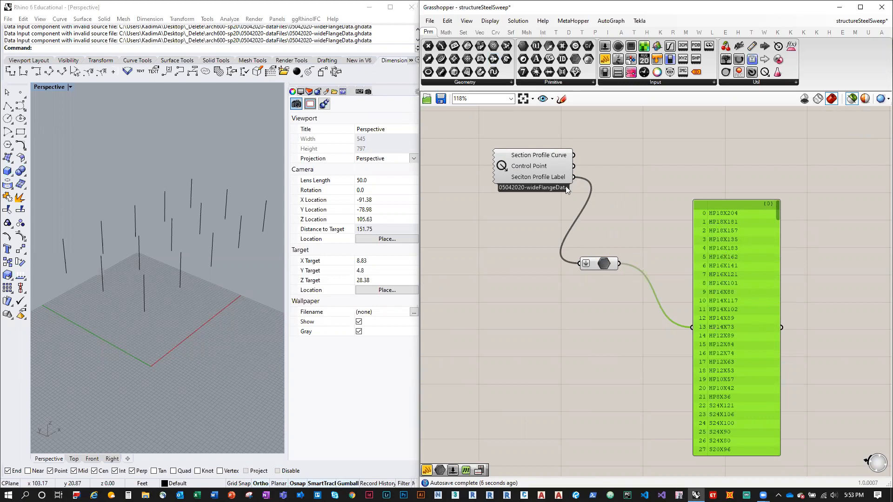
left_click_drag(579, 179, 700, 331)
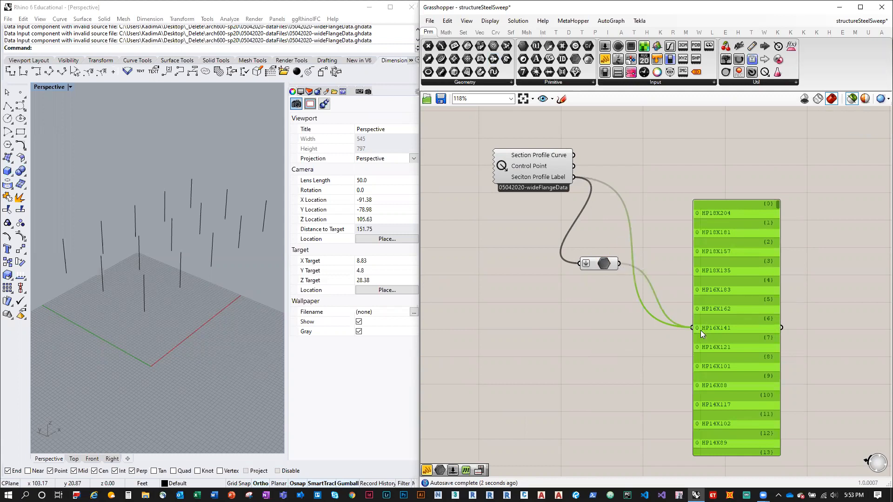
left_click_drag(776, 213, 789, 280)
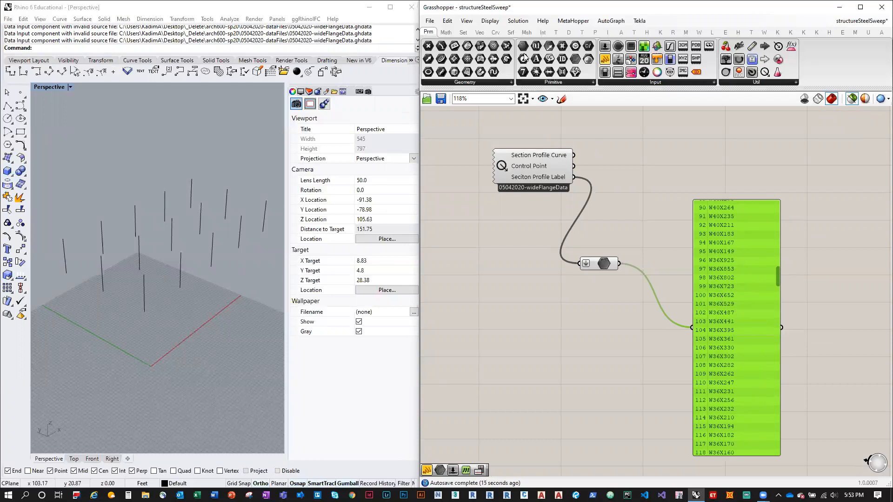
Add a Member Index component and feed its set input with the flattened section labels
left_click(464, 32)
left_click(636, 83)
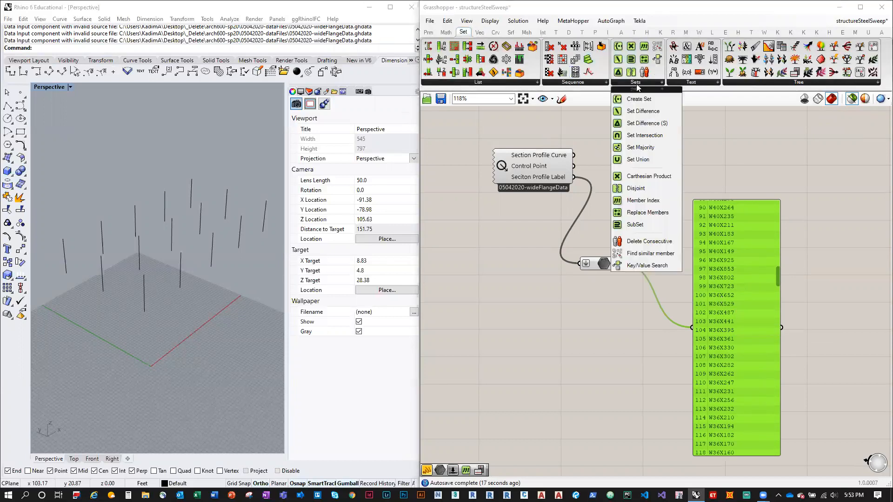
left_click_drag(644, 200, 661, 217)
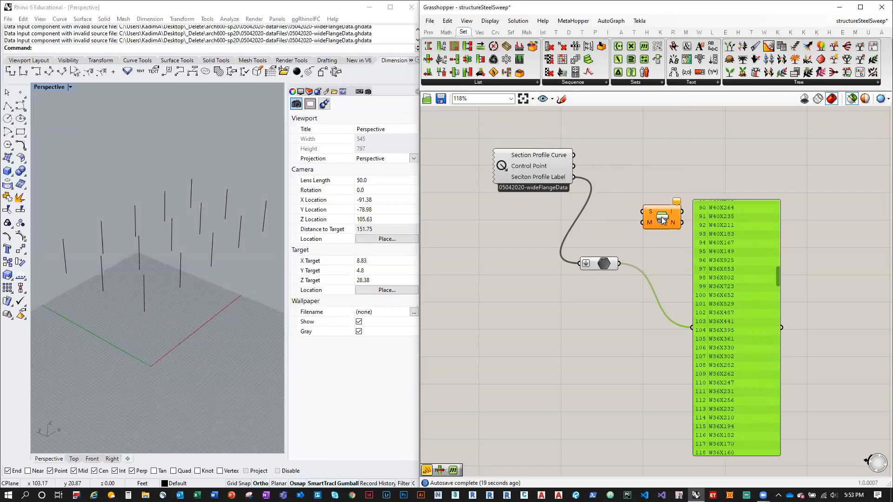
left_click_drag(728, 250, 769, 253)
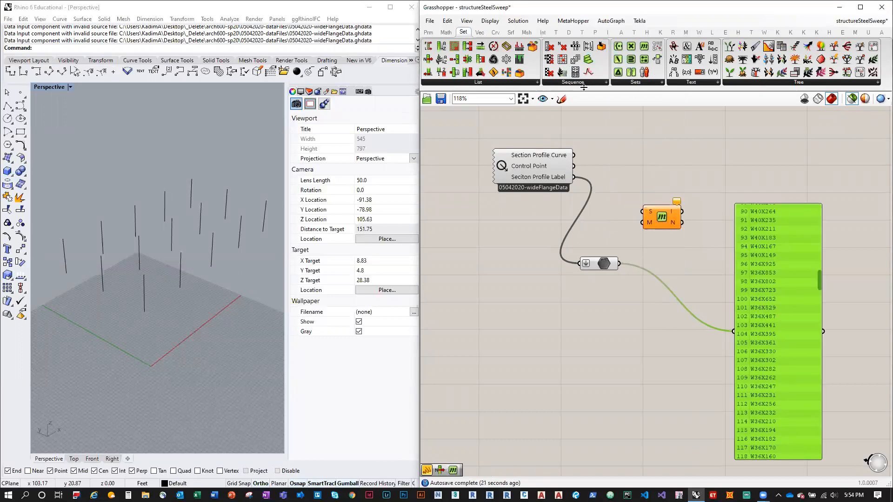
left_click(629, 86)
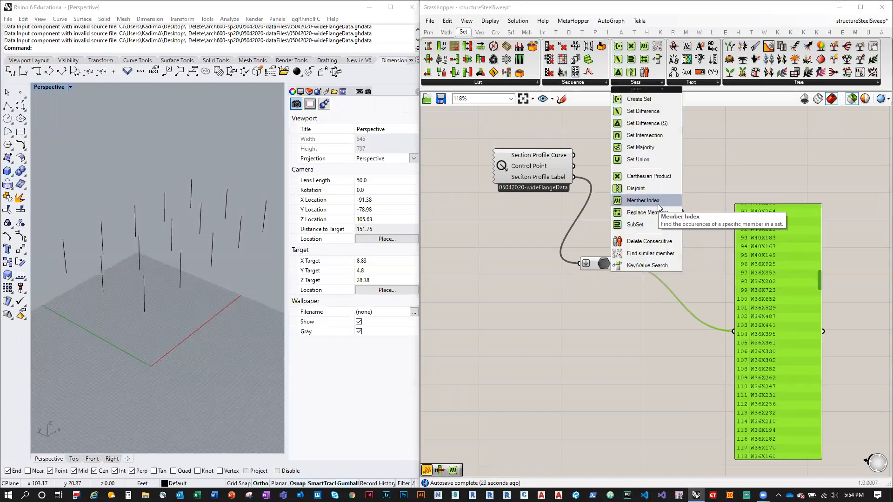
left_click_drag(658, 207, 697, 273)
left_click_drag(619, 264, 707, 275)
Add a panel containing W36X652 as the Member Index member input, and show the resulting index in the tall panel
left_click(428, 32)
left_click_drag(643, 58, 604, 310)
double_click(603, 311)
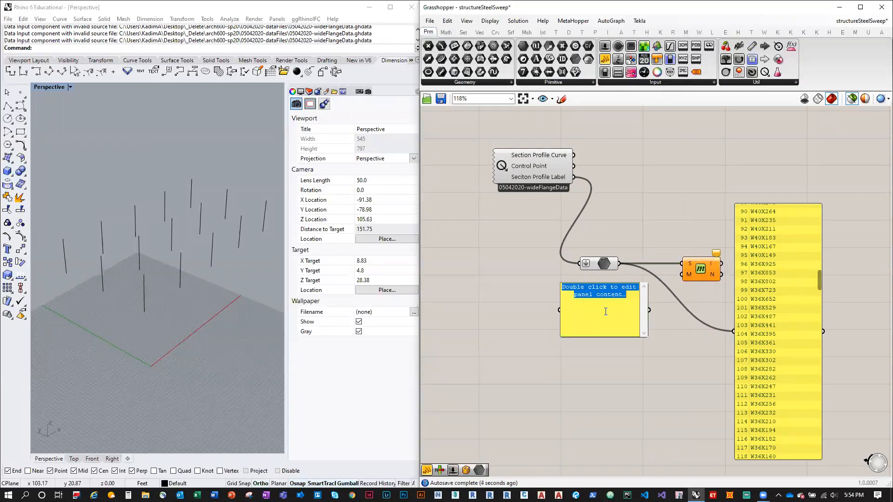
type("W36X")
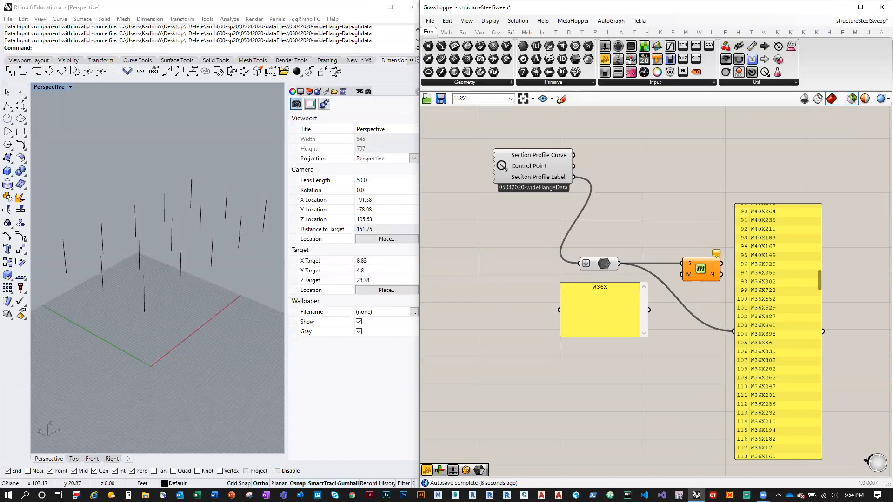
type("652")
left_click(652, 262)
left_click_drag(652, 311, 799, 309)
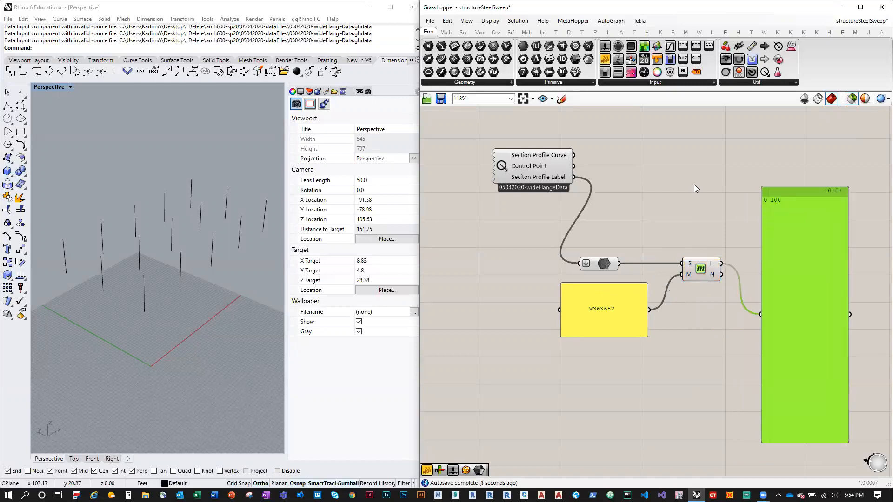
Add a Tree Branch component that takes the Section Profile Curve data as its tree and the Member Index result as its path
right_click_drag(677, 169, 663, 212)
left_click(464, 32)
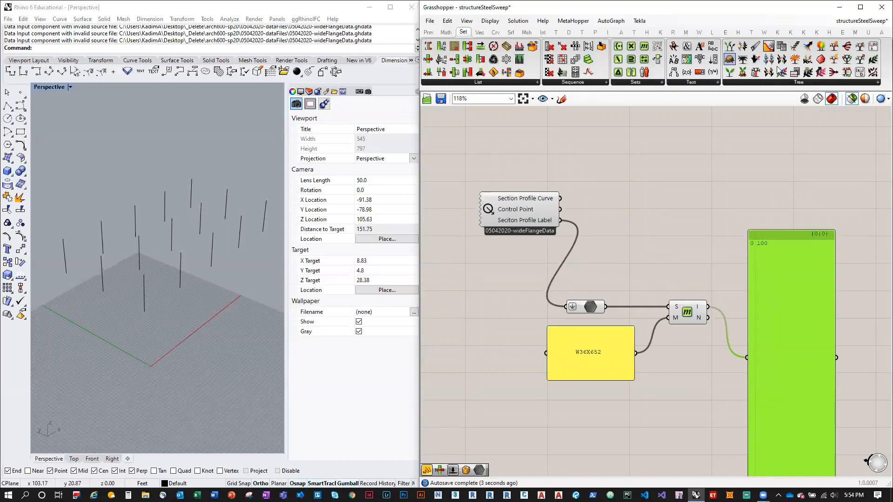
left_click(799, 82)
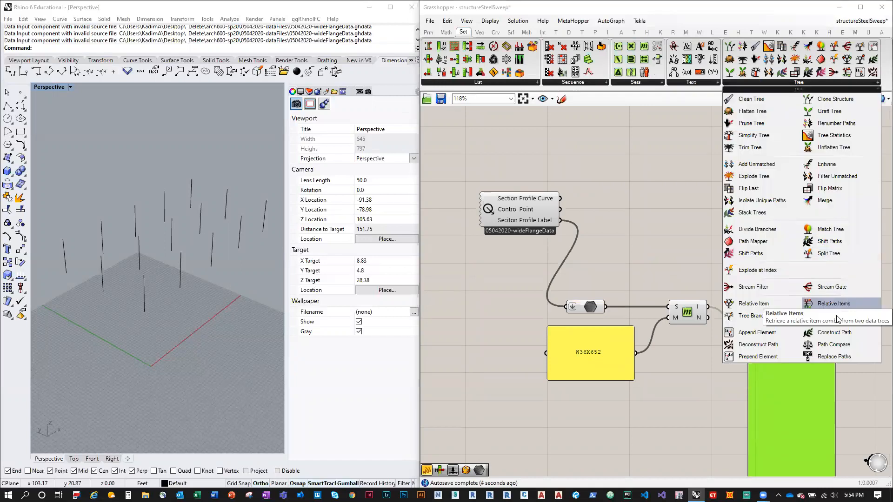
left_click(751, 315)
left_click(746, 191)
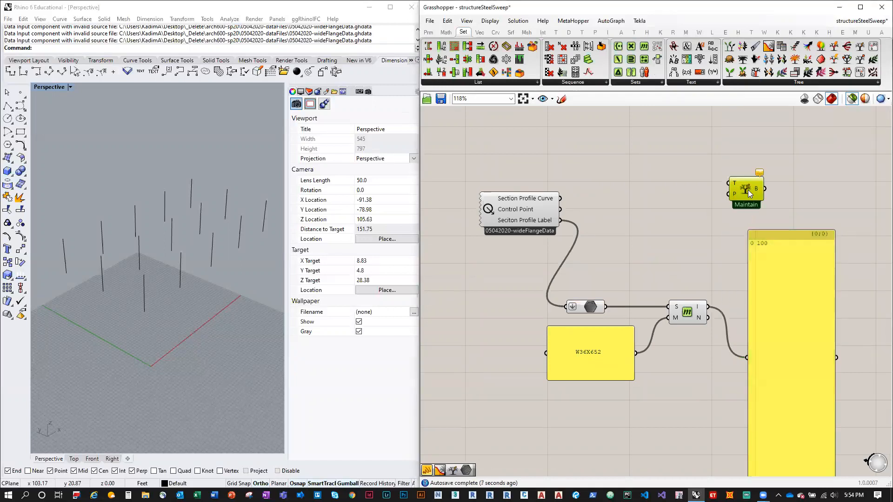
left_click_drag(556, 199, 730, 182)
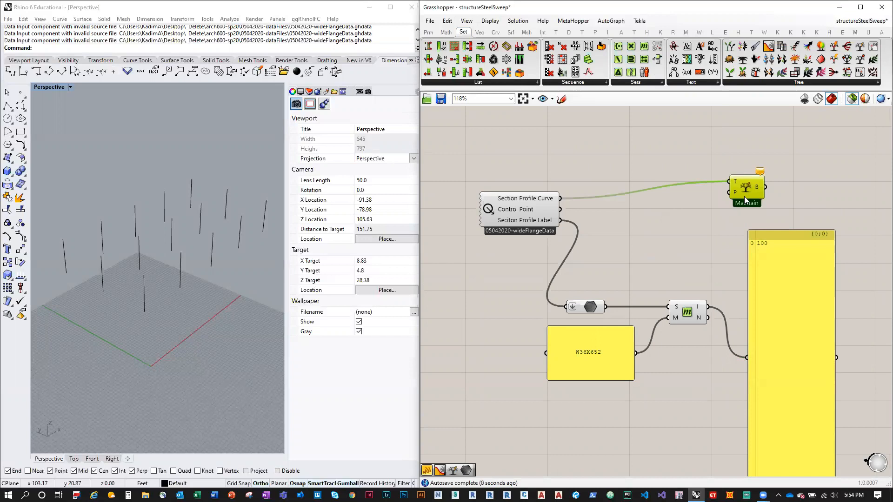
left_click_drag(708, 307, 730, 192)
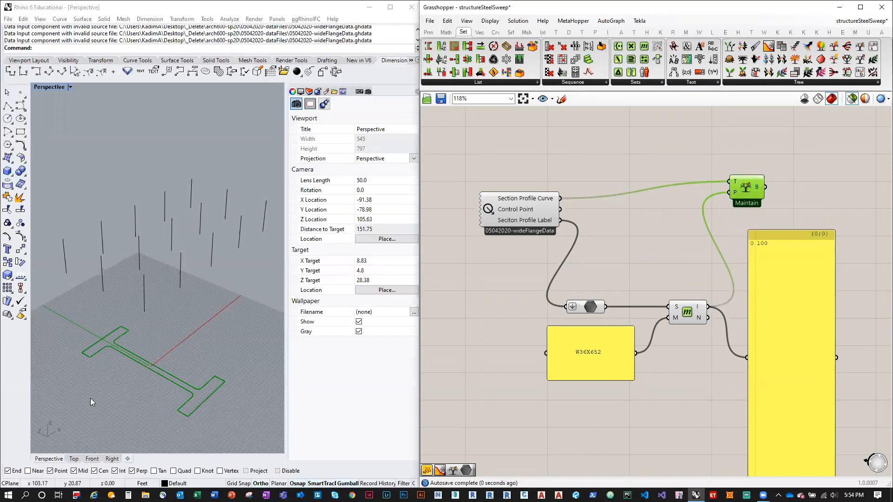
mouse_move(139, 390)
right_mouse_down()
mouse_move(139, 353)
mouse_move(140, 381)
right_mouse_up()
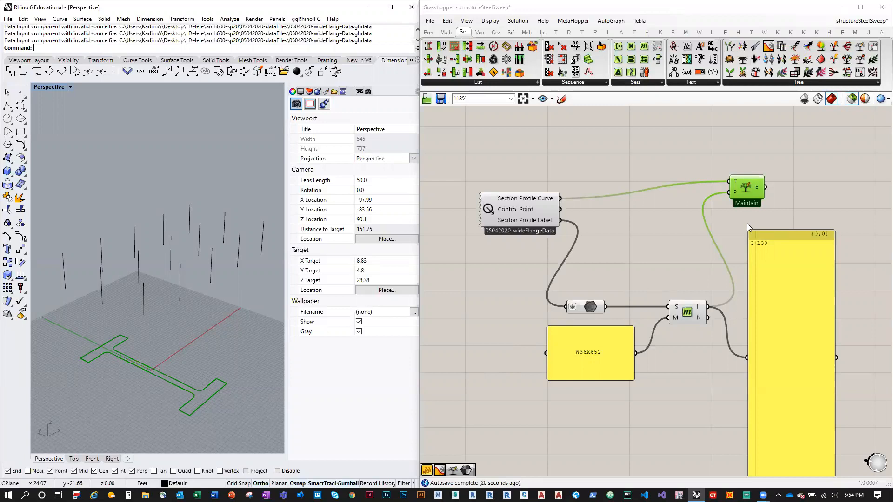
Show the Tree Branch output in the tall panel, try the Section Profile Label and Control Point data as its tree, and return to Section Profile Curve
left_click_drag(749, 195, 782, 212)
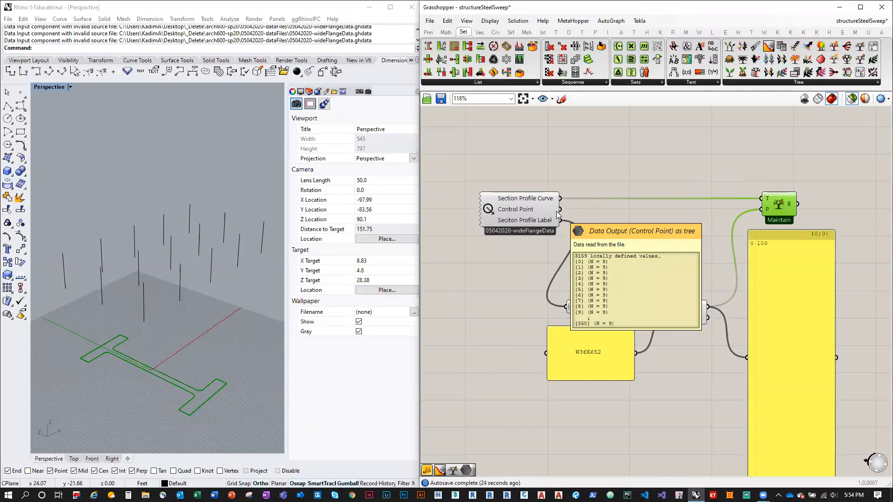
left_click_drag(559, 220, 839, 355)
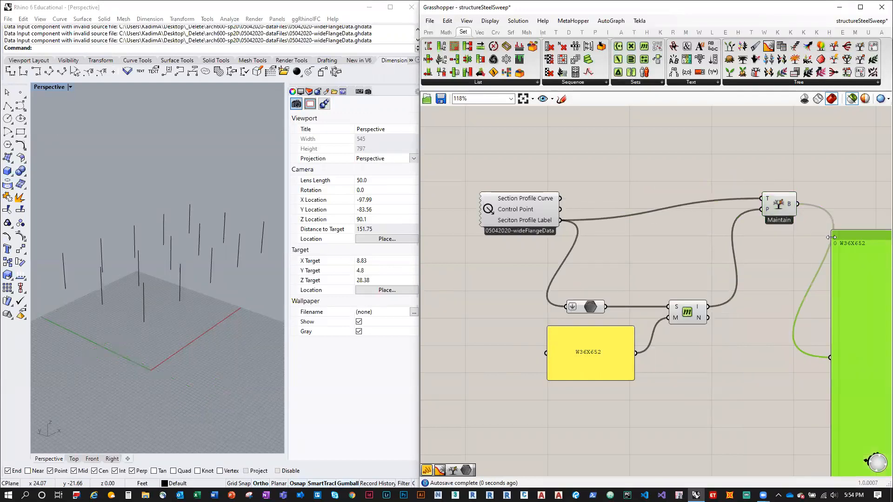
right_click_drag(594, 244, 524, 238)
left_click_drag(490, 202, 692, 191)
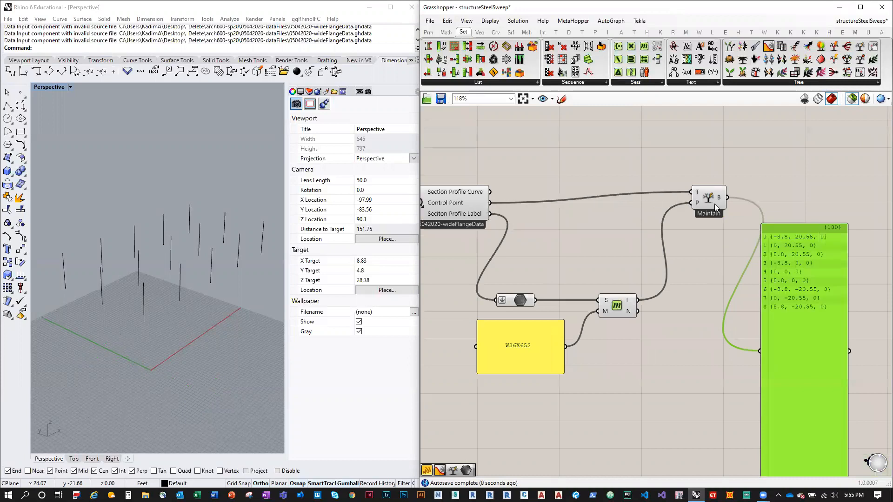
left_click_drag(490, 192, 704, 198)
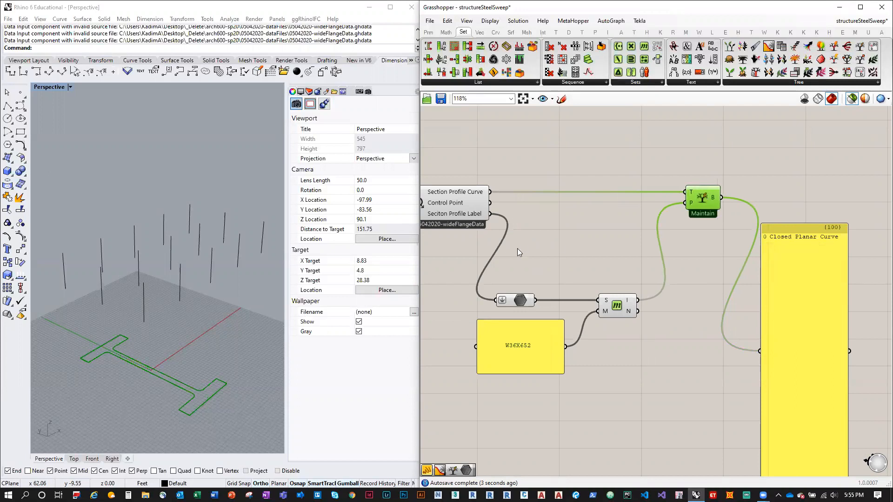
Switch to the wideFlange definition and preview the joined section curves that feed the Section Profile Curve parameter
left_click(862, 25)
left_click(844, 116)
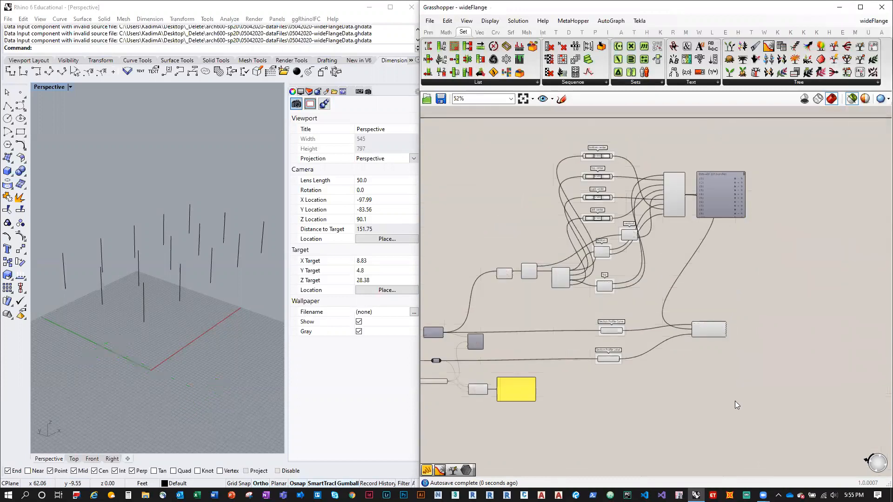
scroll(735, 391, "up", 2)
right_click_drag(688, 379, 855, 375)
scroll(589, 388, "up", 1)
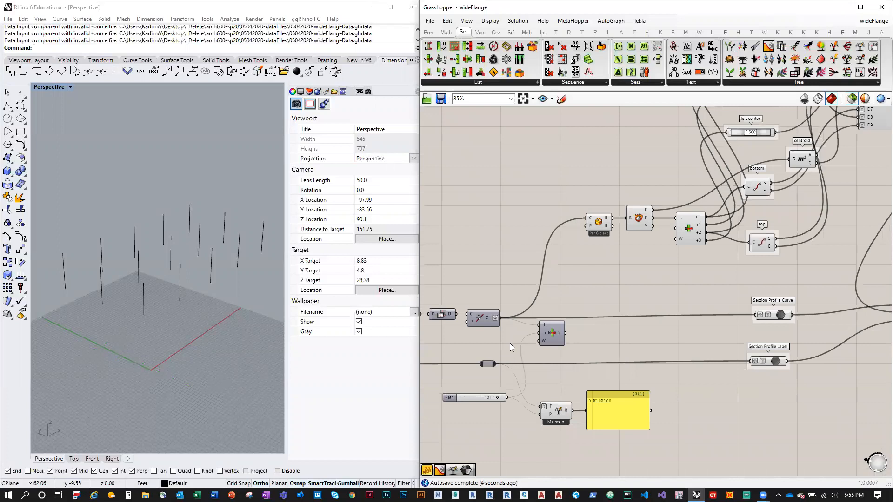
left_click_drag(553, 336, 562, 353)
left_click(484, 319)
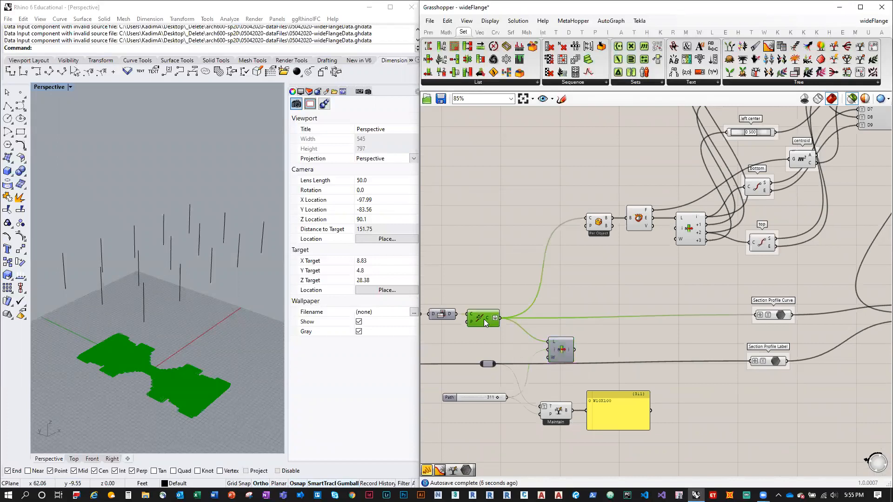
left_click(494, 282)
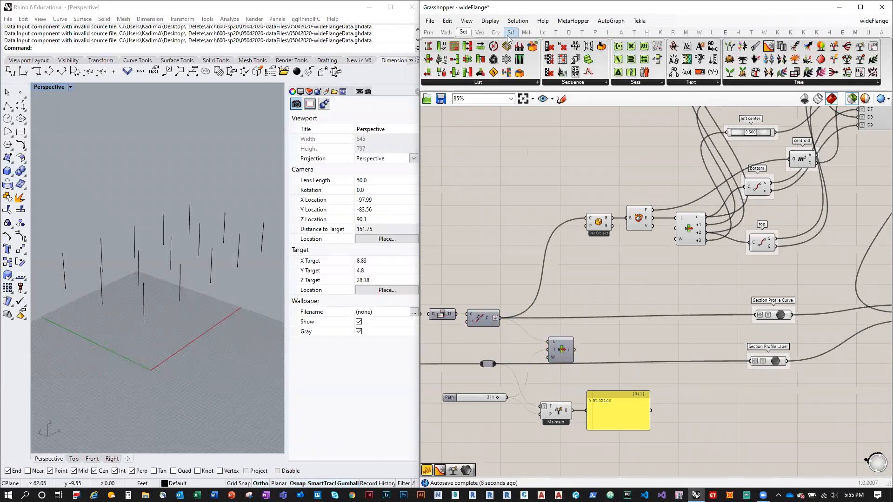
Add a Scale component above the joined section curves and feed them into its geometry input
left_click(557, 34)
left_click(533, 83)
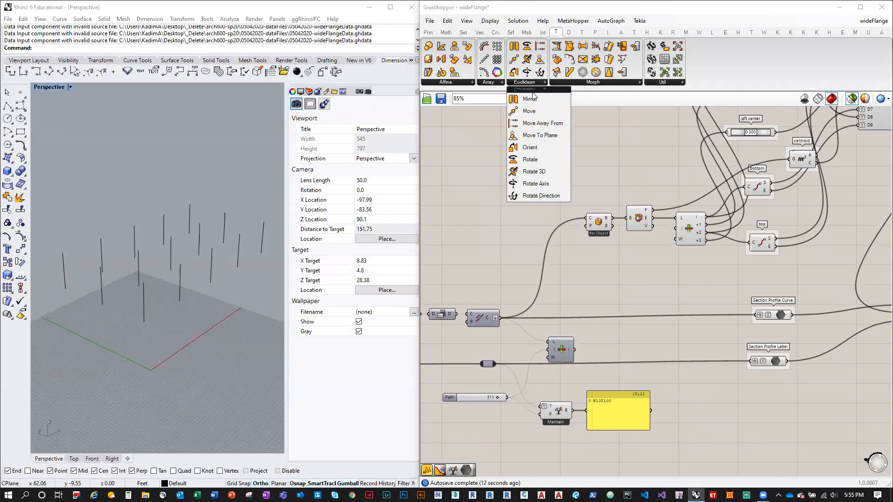
left_click(455, 83)
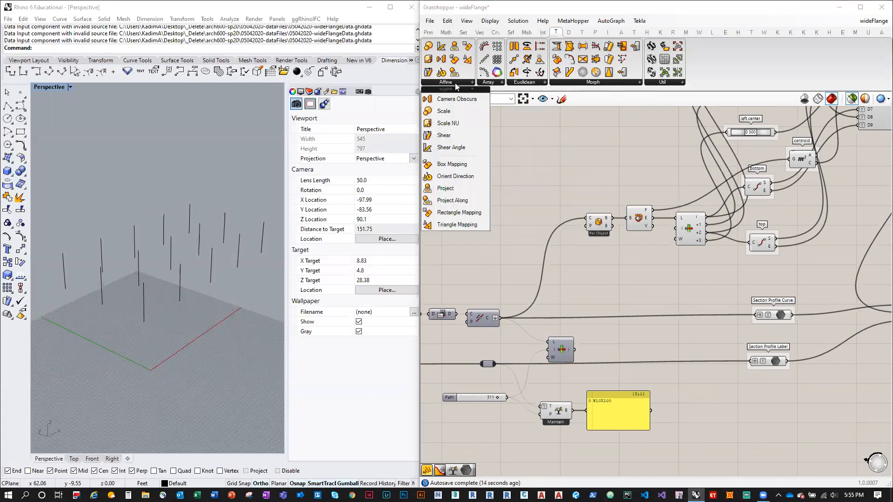
left_click_drag(454, 112, 517, 258)
scroll(516, 258, "up", 4)
left_click_drag(483, 372, 522, 244)
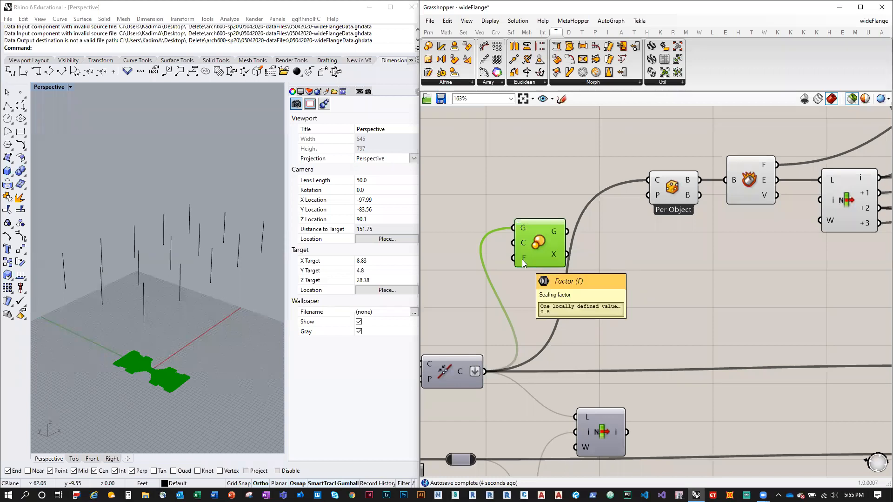
Examine the Scale component's factor input and its number setting without entering a value
left_click(441, 379)
left_click(537, 245)
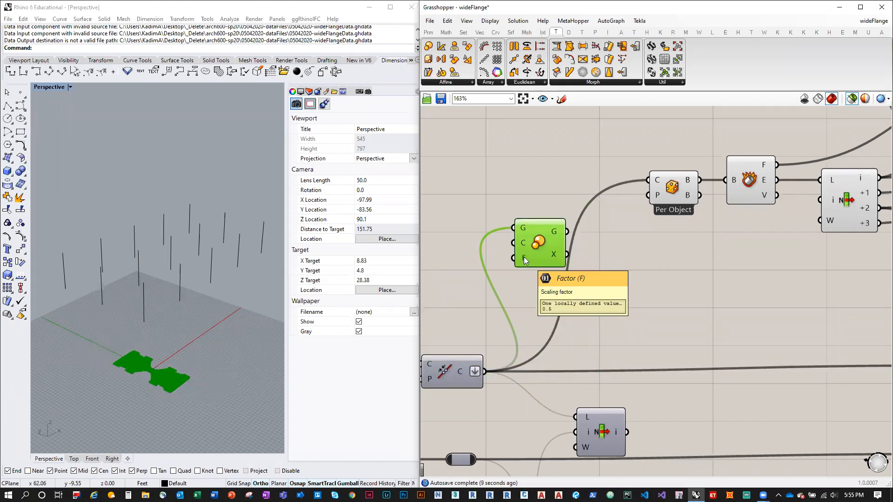
right_click(524, 257)
mouse_move(577, 349)
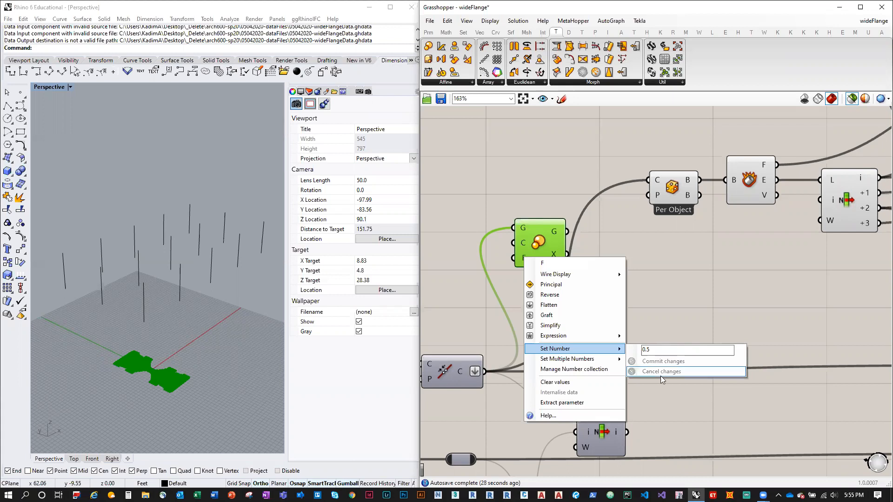
left_click(662, 306)
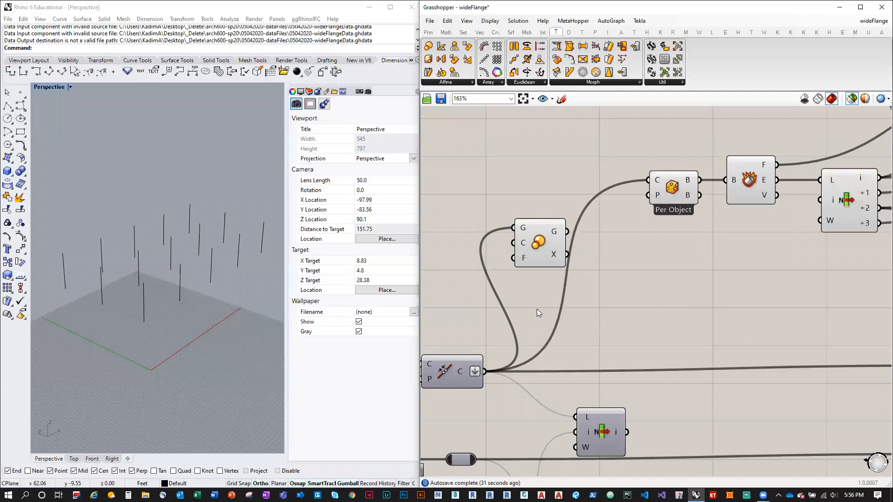
right_click_drag(568, 304, 585, 266)
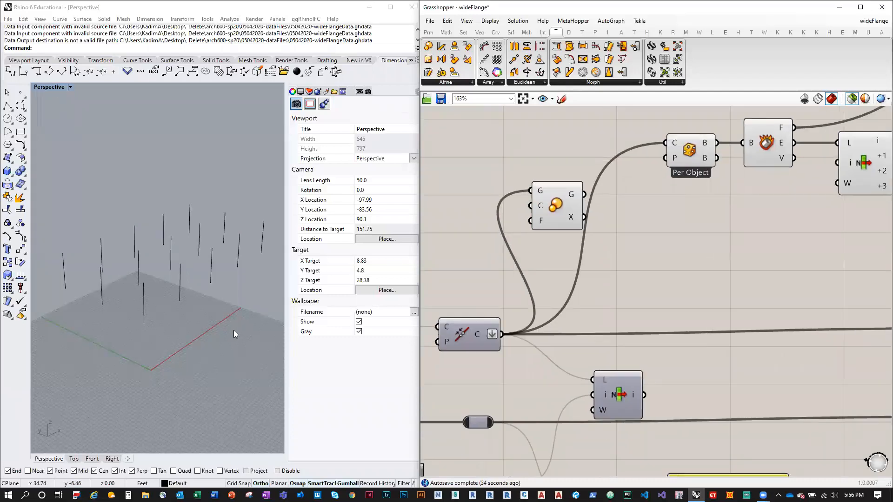
Delete all the vertical structural lines from the Rhino model
mouse_move(233, 333)
right_mouse_down()
mouse_move(235, 323)
mouse_move(231, 332)
right_mouse_up()
scroll(200, 301, "down", 6)
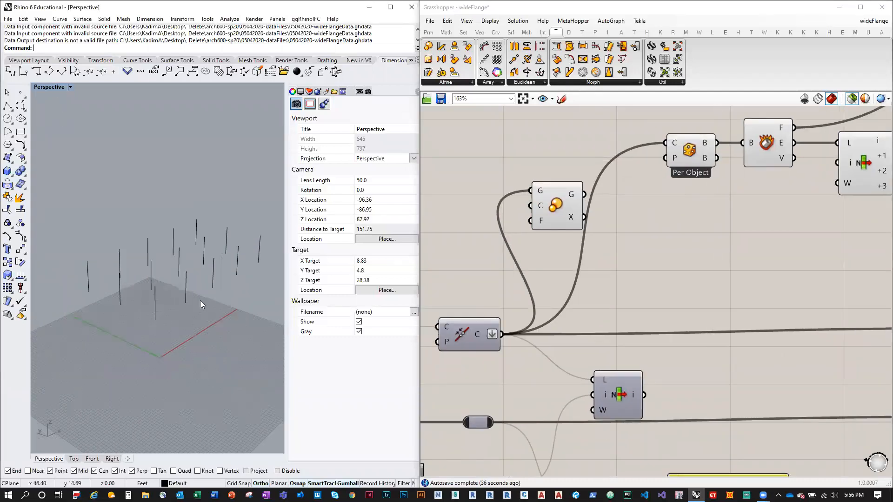
left_click_drag(253, 327, 92, 229)
key("Delete")
Set the Rhino document's model units to Inches
type("Units")
key("Return")
type("Units")
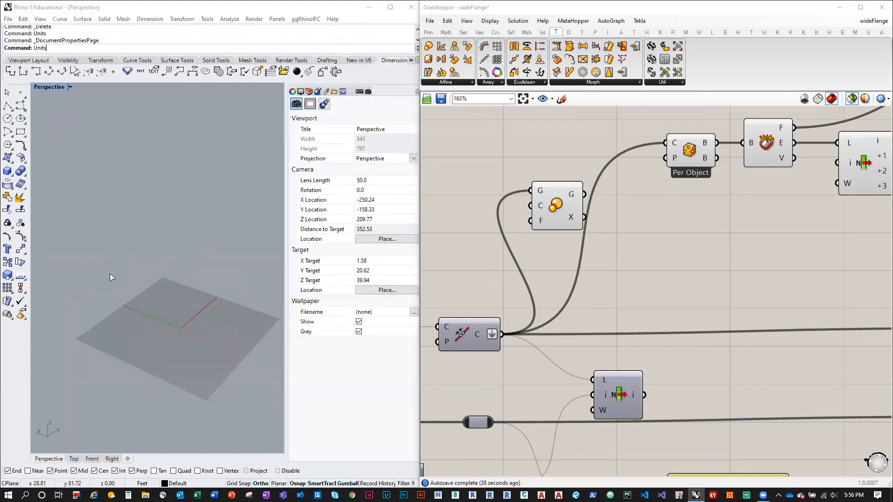
key("Return")
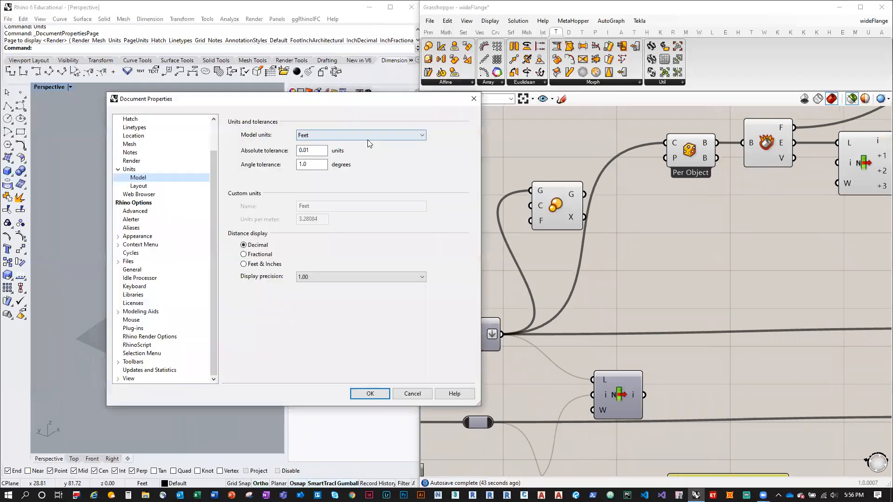
left_click(352, 135)
left_click(315, 194)
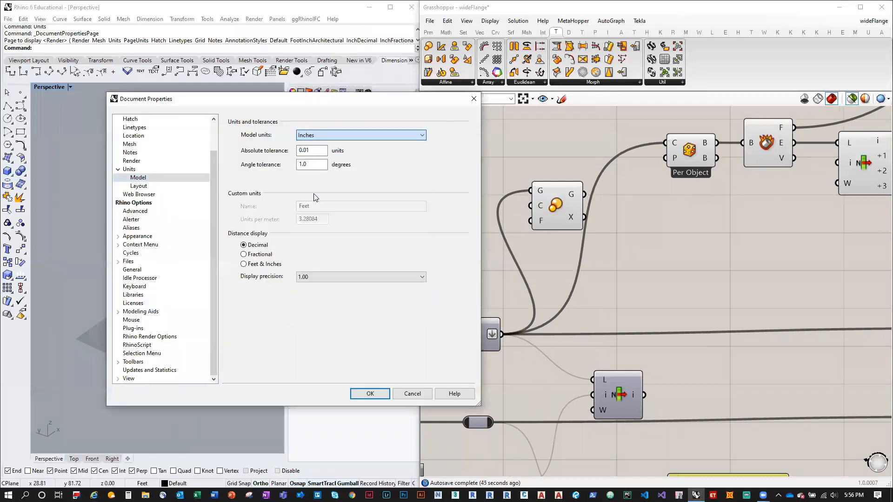
left_click(363, 394)
left_click(415, 282)
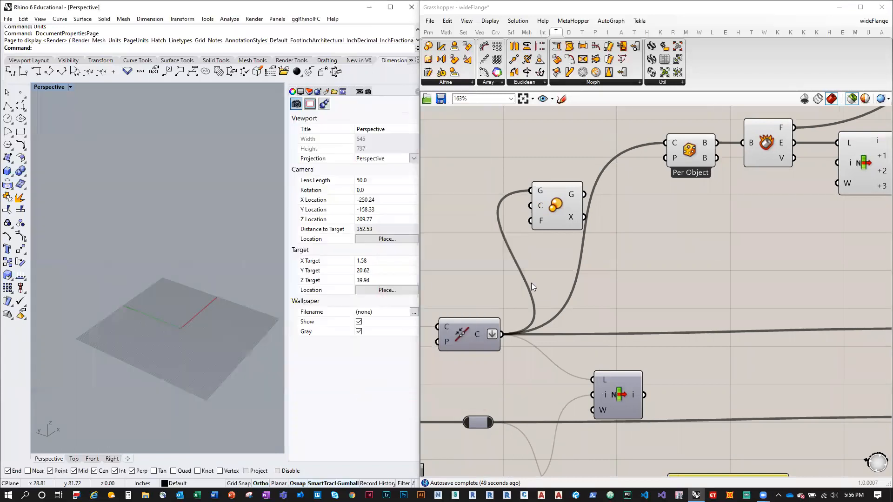
Return to the structureSteelSweep definition and bring the line groups and section lookup into view
left_click(556, 214)
left_click(703, 238)
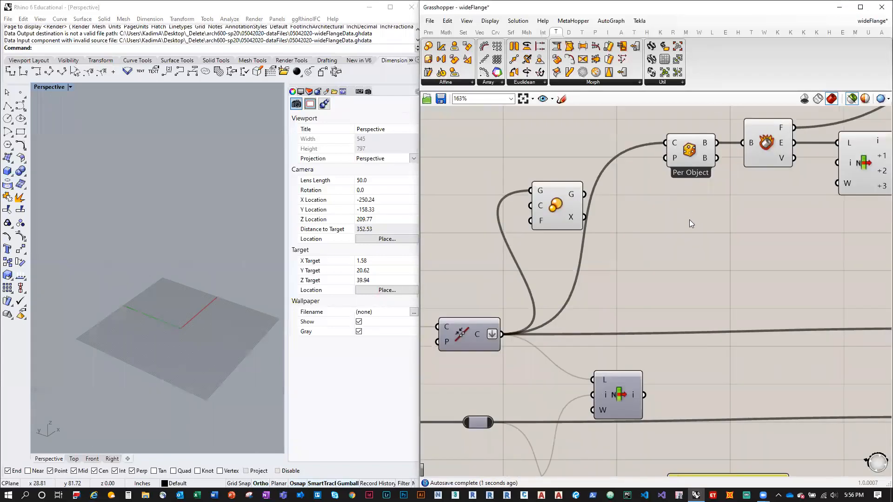
key("ctrl+Tab")
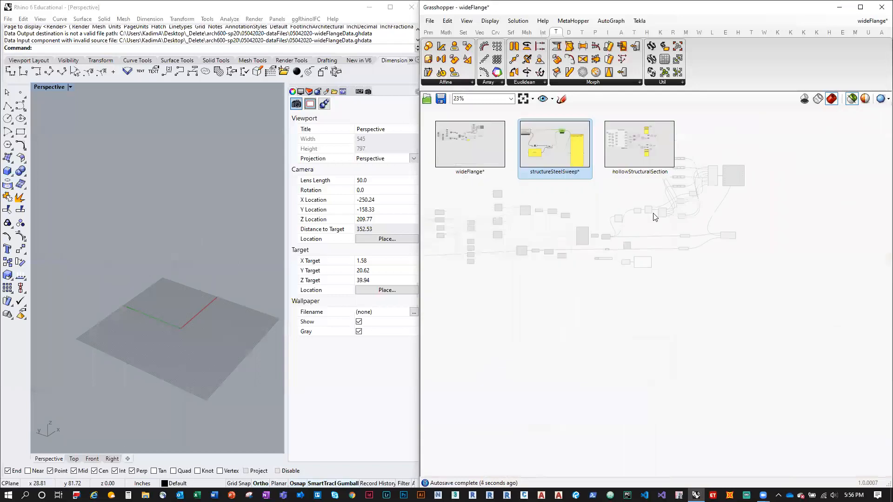
scroll(715, 225, "down", 5)
scroll(519, 240, "up", 3)
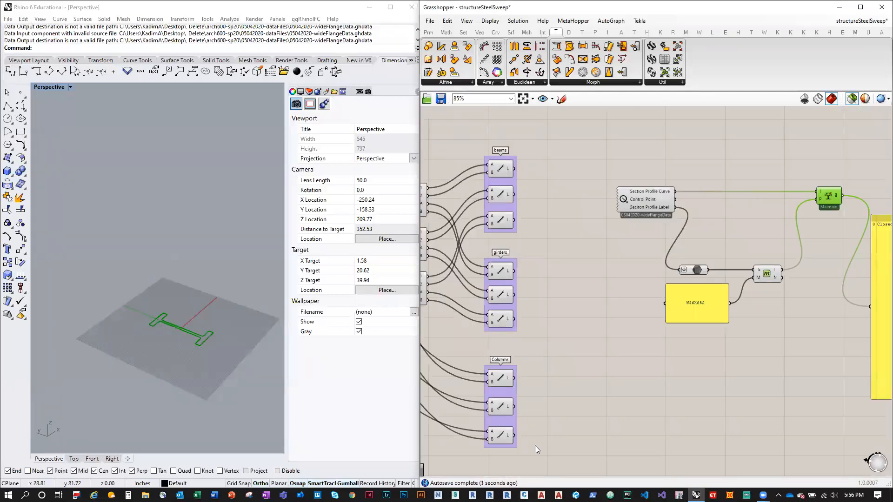
Compare the wide flange sections' size with the column lines in the Rhino viewport by previewing the Columns group, Data Input and Tree Branch
left_click_drag(535, 447, 463, 347)
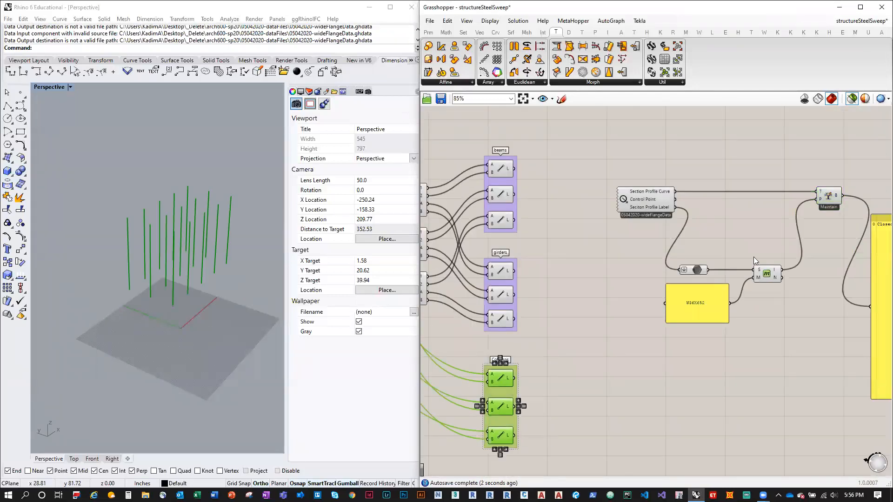
left_click(830, 196, "shift")
left_click(635, 197, "shift")
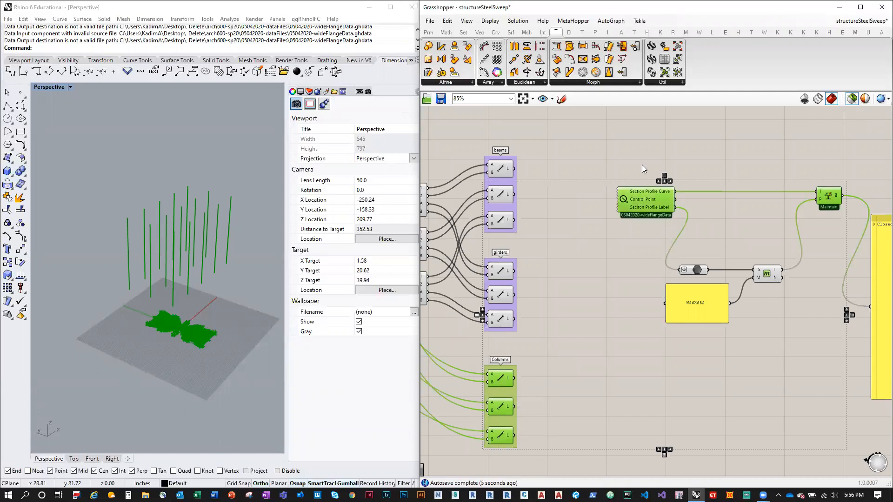
middle_click(627, 154)
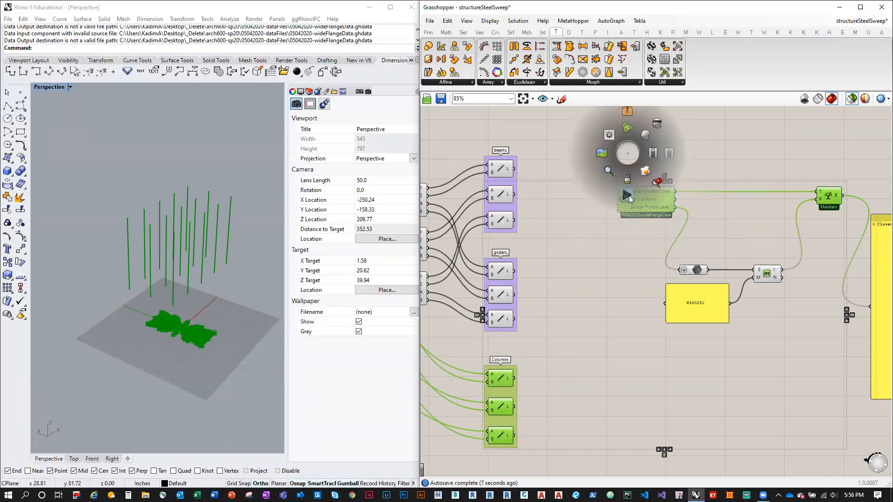
left_click(719, 153)
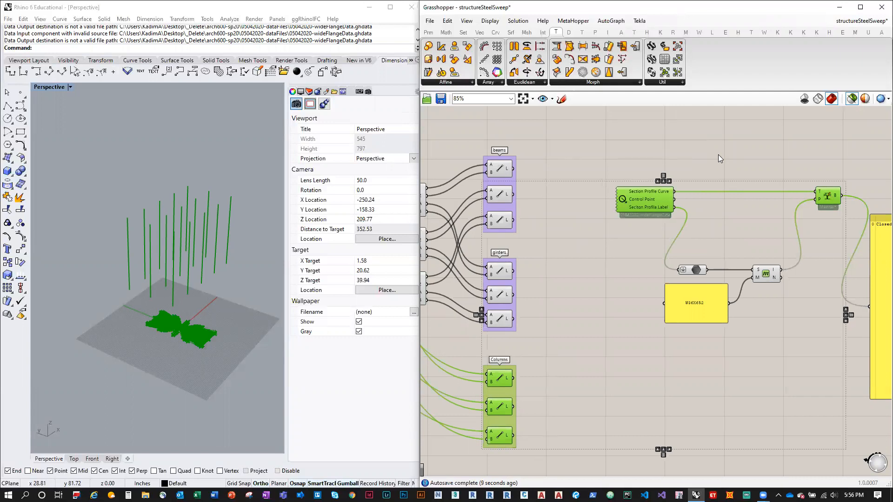
left_click(820, 198)
left_click(500, 435, "shift")
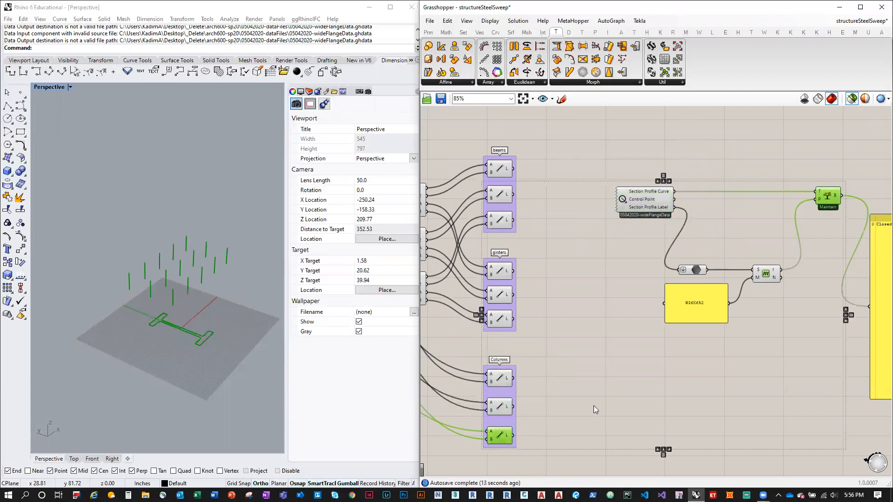
left_click(585, 396)
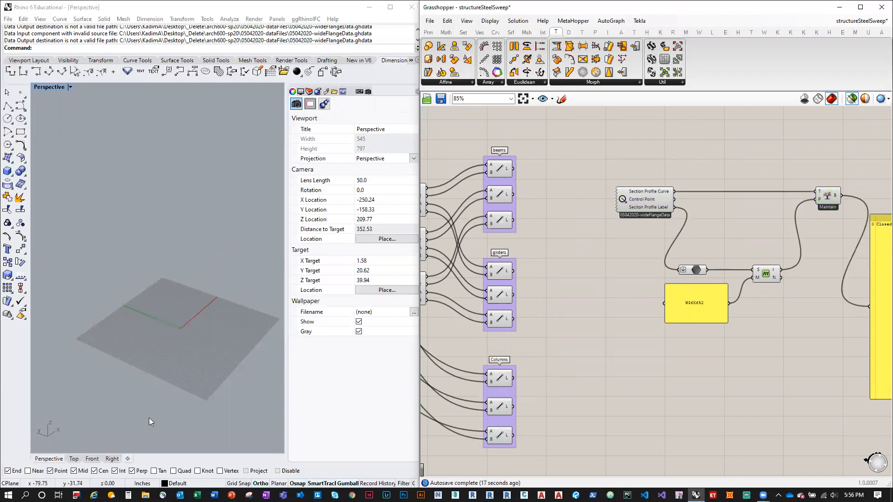
Switch to the wideFlange definition and bring its Scale component into view
left_click(860, 20)
left_click(833, 113)
scroll(494, 257, "up", 5)
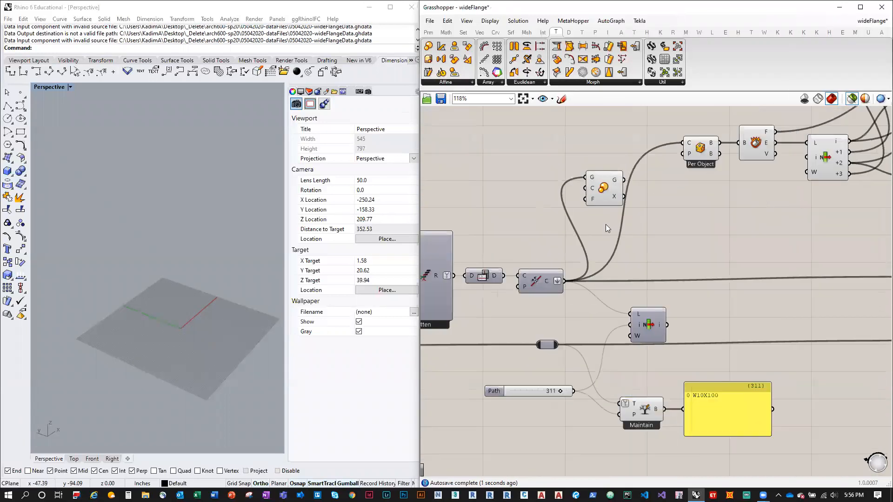
Set the Scale component's factor to 1
left_click(598, 173)
right_click(586, 173)
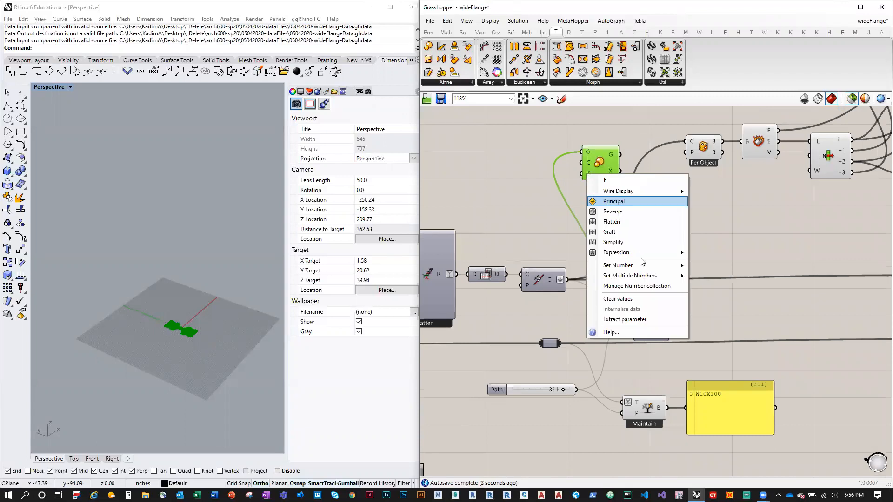
mouse_move(619, 265)
left_click_drag(727, 266, 682, 268)
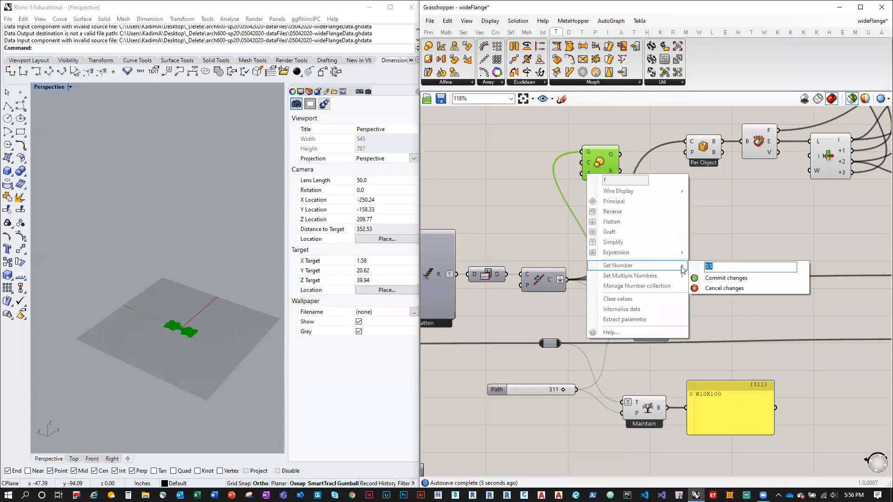
type("1")
left_click(721, 279)
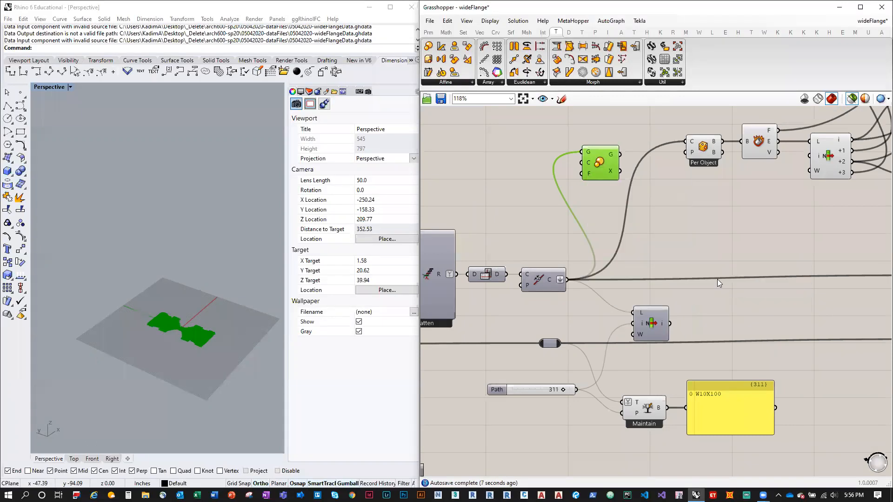
Set the Scale component's factor to .083
right_click(589, 173)
mouse_move(665, 266)
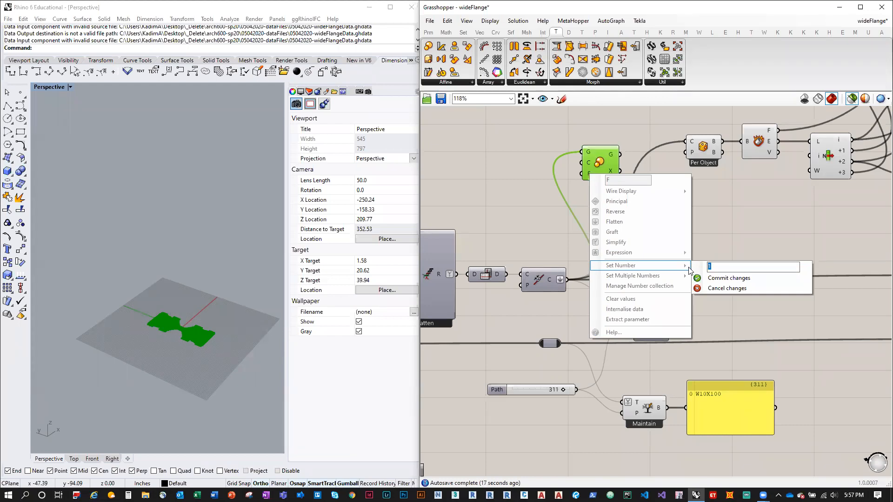
type(".083")
left_click(726, 278)
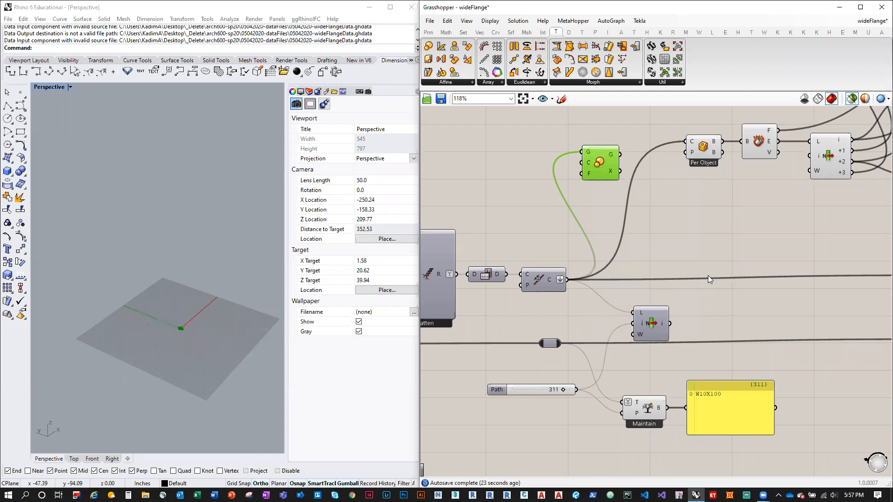
Move all outgoing wires of the joined section curves onto the Scale component's geometry output
right_click_drag(641, 248, 602, 263)
left_click_drag(529, 294, 542, 166, "ctrl+shift")
scroll(565, 225, "down", 1)
right_click_drag(705, 246, 508, 323)
scroll(569, 219, "down", 2)
Examine the section Data Output, the Scale component's factor input and the downstream connections to Section Profile Curve
left_click(692, 342)
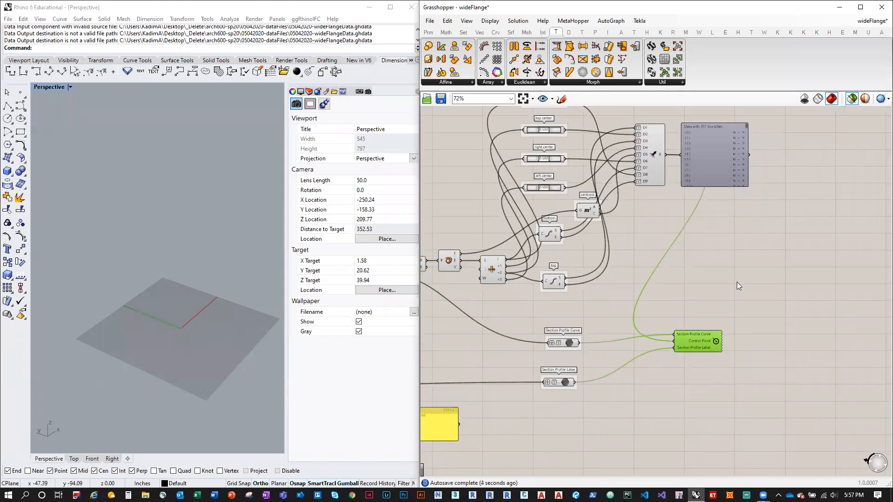
right_click_drag(737, 282, 733, 295)
left_click(733, 297)
middle_click(733, 305)
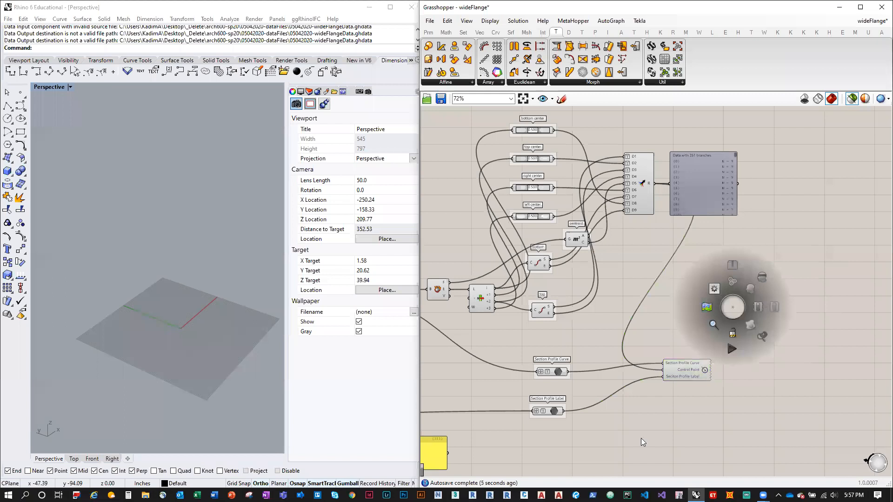
right_click_drag(633, 438, 728, 366)
left_click(460, 260)
scroll(460, 260, "up", 3)
right_click_drag(474, 257, 597, 249)
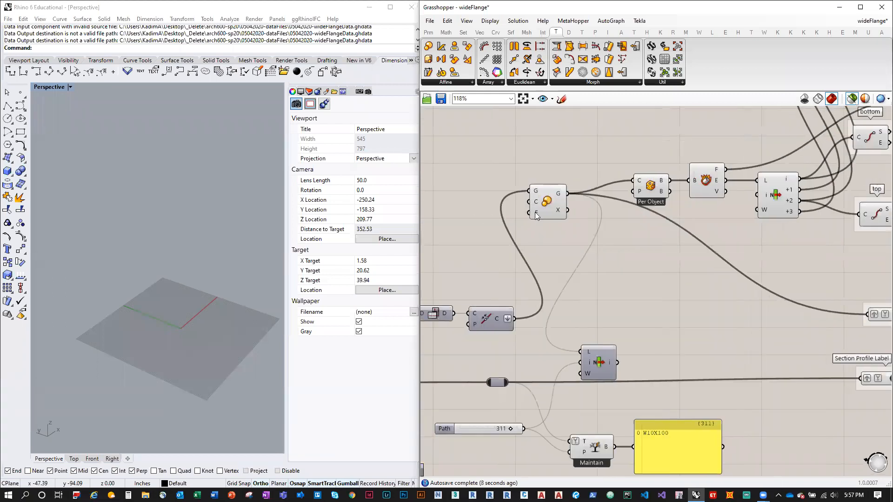
mouse_move(537, 215)
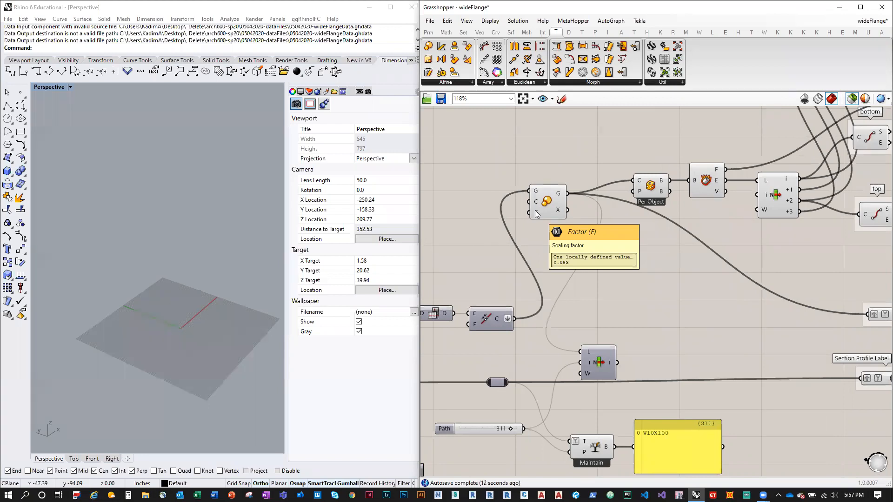
left_click_drag(551, 207, 542, 238)
right_click_drag(620, 301, 523, 248)
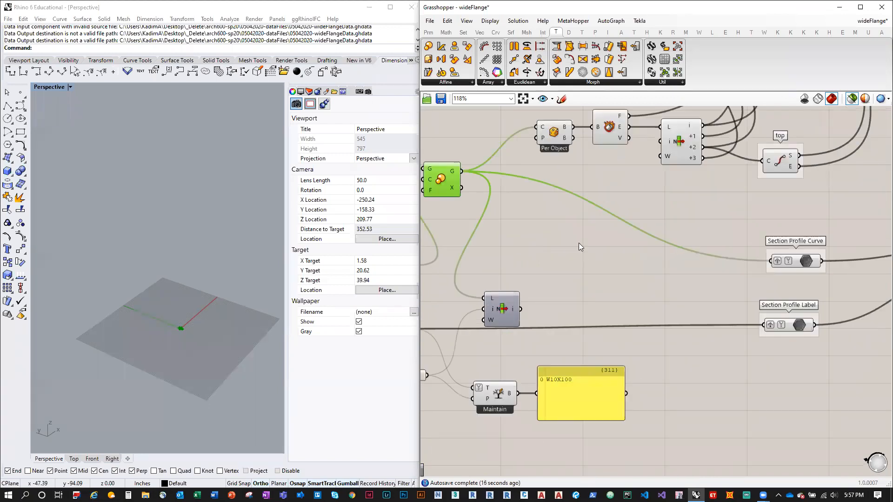
Undo the model unit change and the deletion of the vertical structural lines in Rhino
left_click(176, 275)
key("ctrl+z")
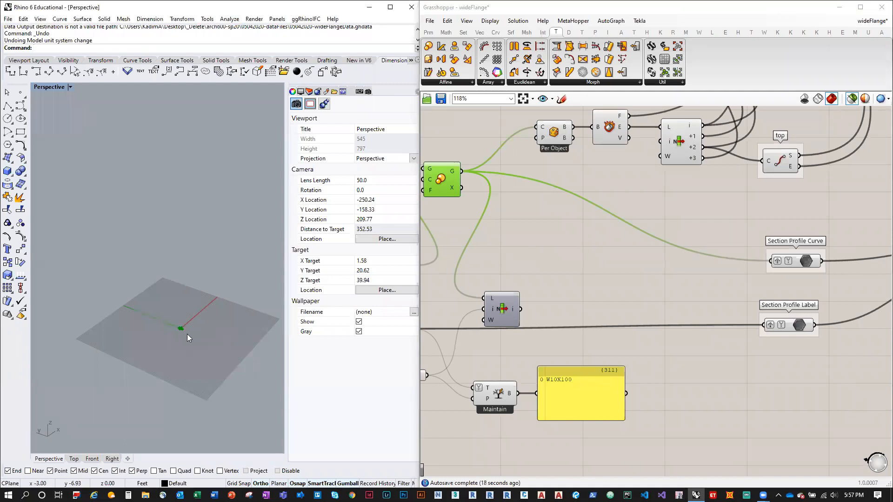
scroll(177, 267, "down", 2)
scroll(177, 268, "up", 4)
key("ctrl+z")
scroll(191, 342, "up", 5)
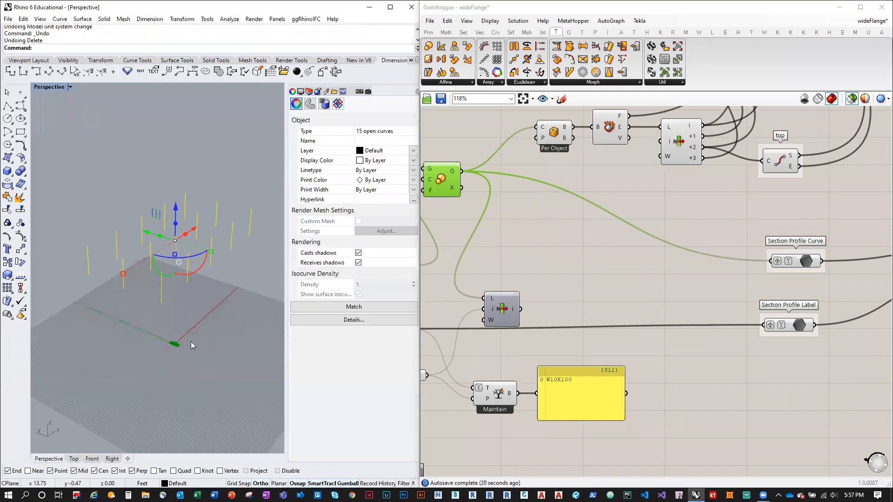
scroll(164, 358, "up", 1)
scroll(567, 251, "down", 3)
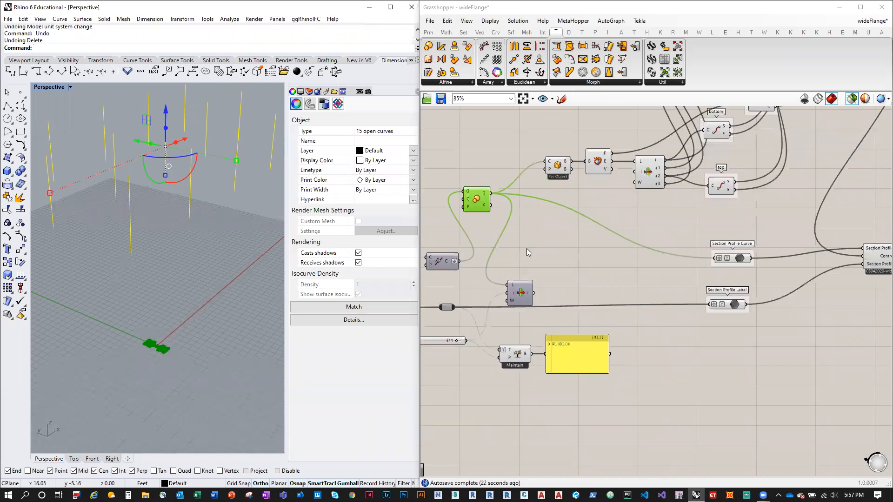
Return the Scale component's outgoing wires to the joined section curves in wideFlange and delete the Scale component
left_click(549, 253)
right_click_drag(524, 227, 537, 233)
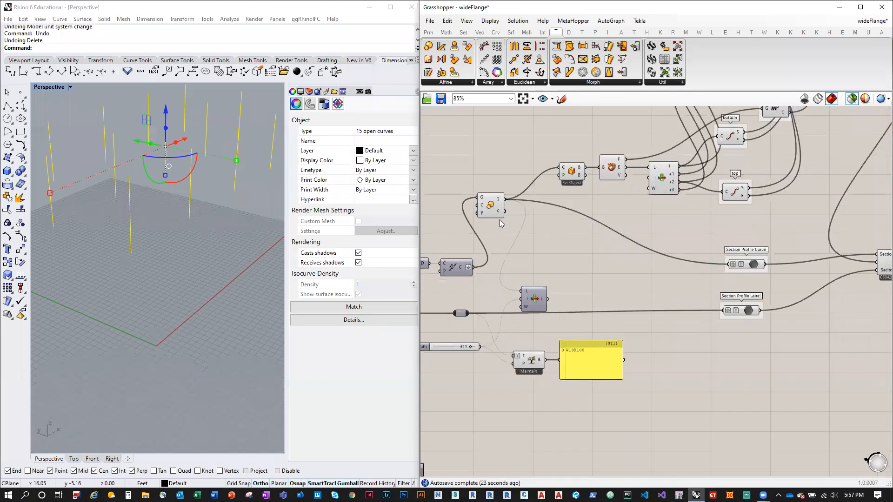
scroll(480, 253, "up", 1)
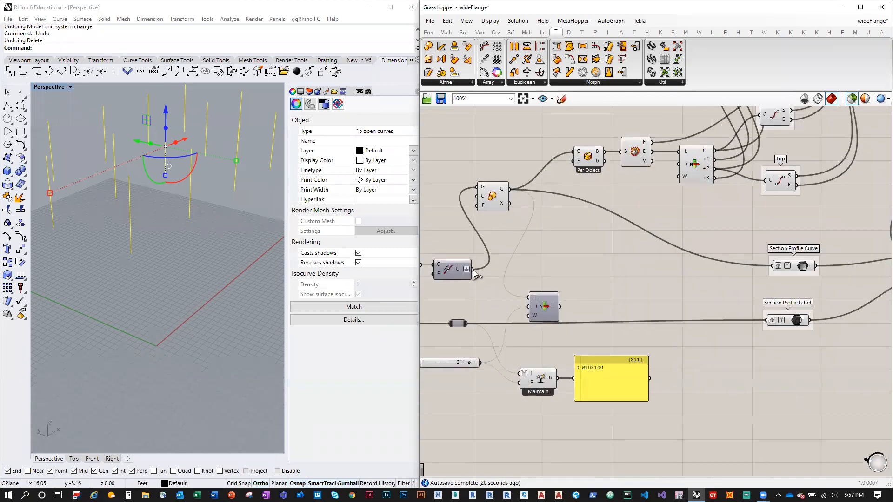
left_click_drag(510, 189, 473, 269, "ctrl+shift")
left_click(496, 203)
key("Delete")
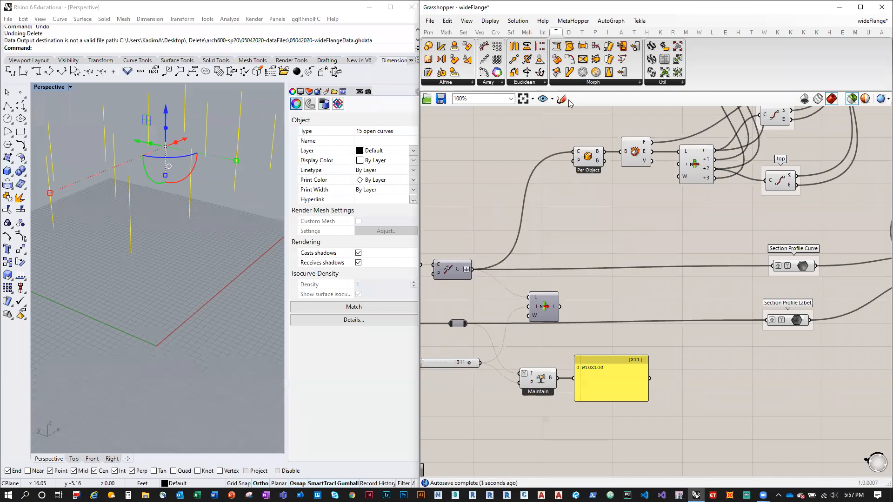
Place a new Scale component on the wideFlange canvas above the joined section curves component
left_click(442, 81)
left_click(448, 110)
left_click(482, 181)
left_click_drag(482, 187, 482, 201)
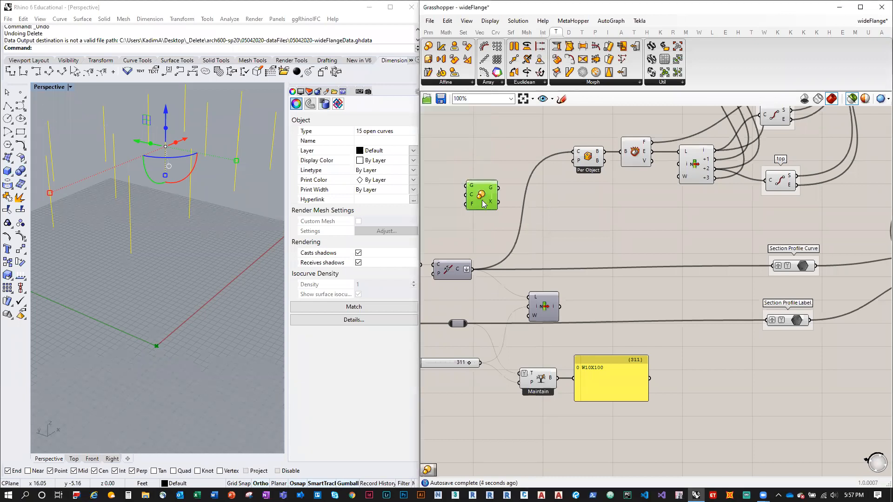
left_click(455, 82)
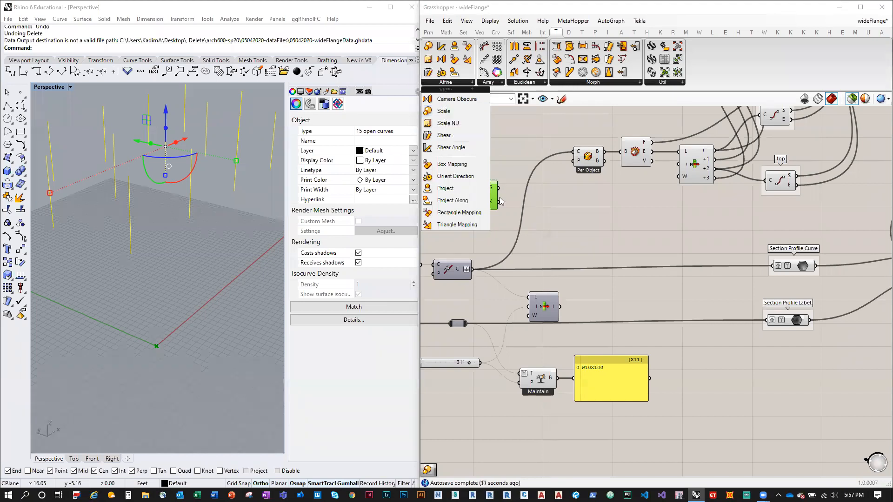
left_click_drag(445, 115, 482, 194)
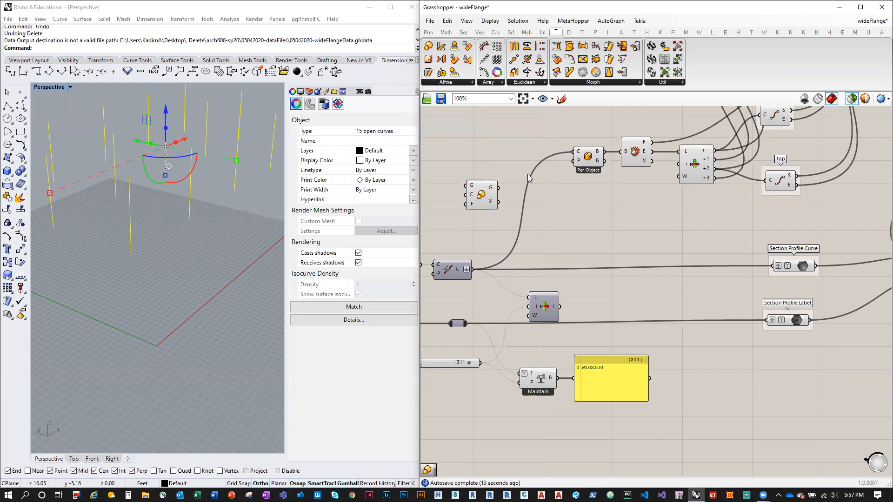
Transfer the joined section curves' outgoing wires to the Scale geometry output, and connect the curves to the Scale geometry input
left_click_drag(544, 306, 565, 309)
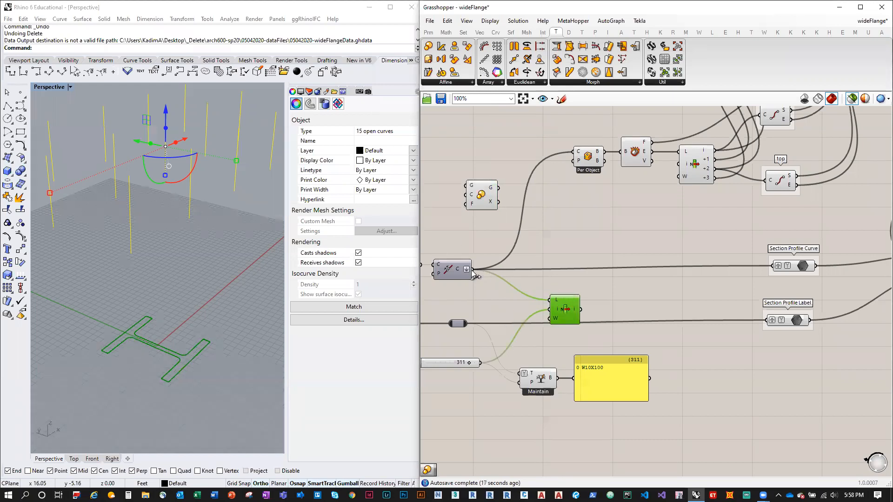
left_click_drag(460, 272, 465, 273)
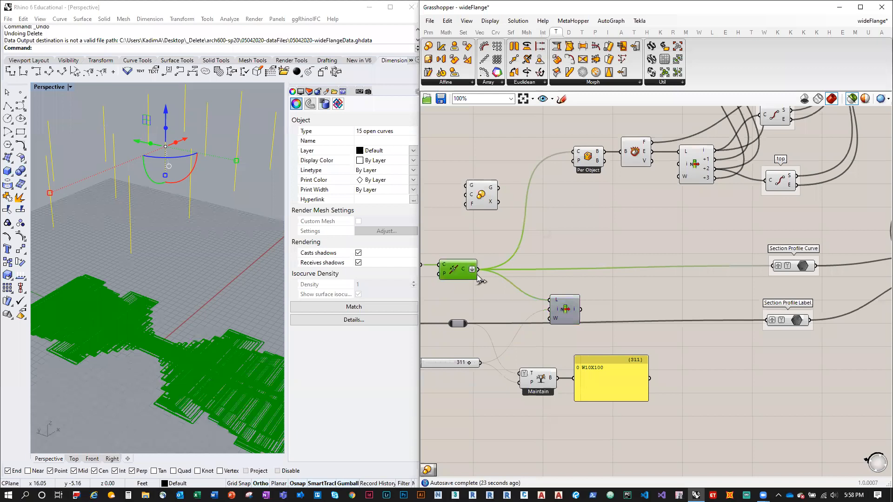
left_click_drag(477, 269, 498, 188, "ctrl+shift")
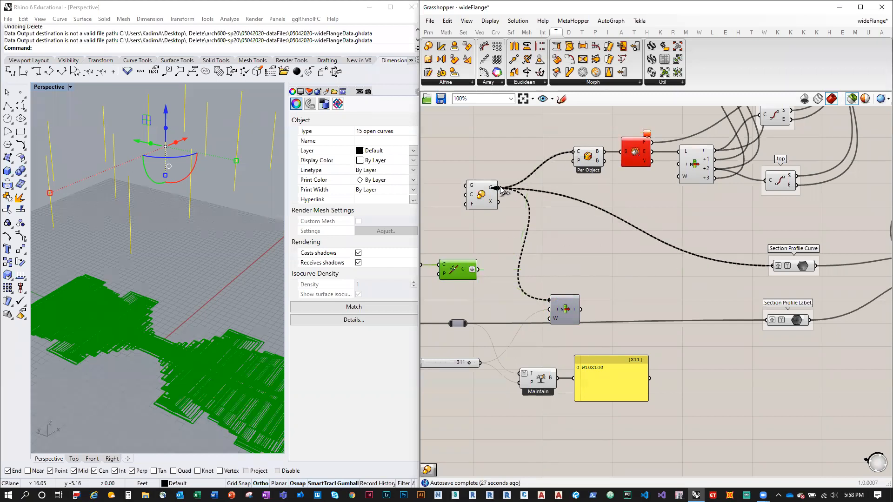
left_click_drag(478, 268, 467, 195)
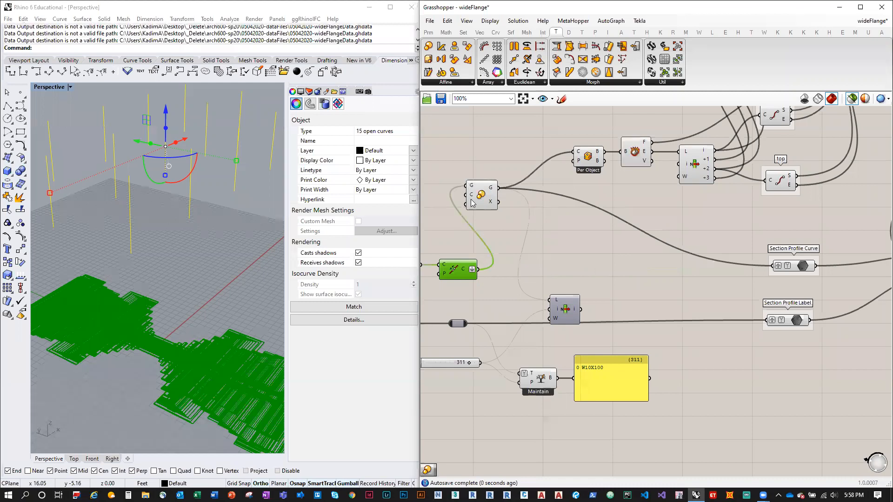
Set the new Scale component's factor to .083333333333333 and preview the scaled sections in Rhino
right_click(472, 204)
mouse_move(538, 299)
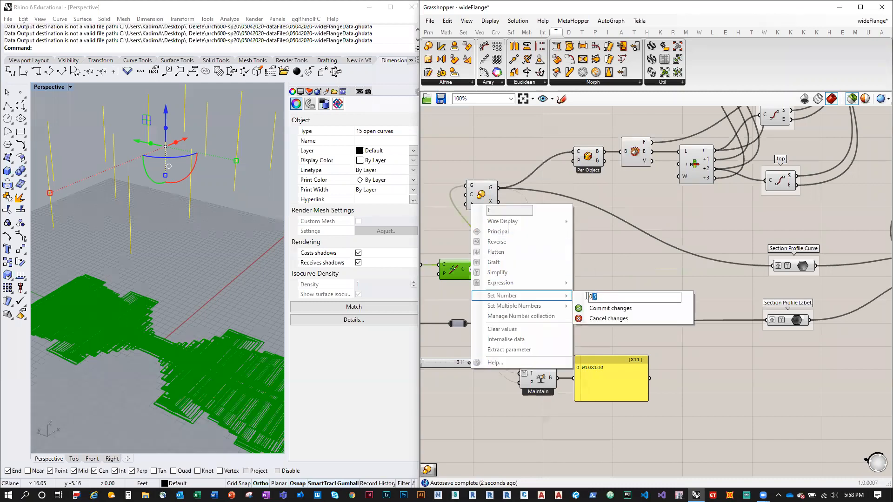
type(".08.")
key("BackSpace")
type("3")
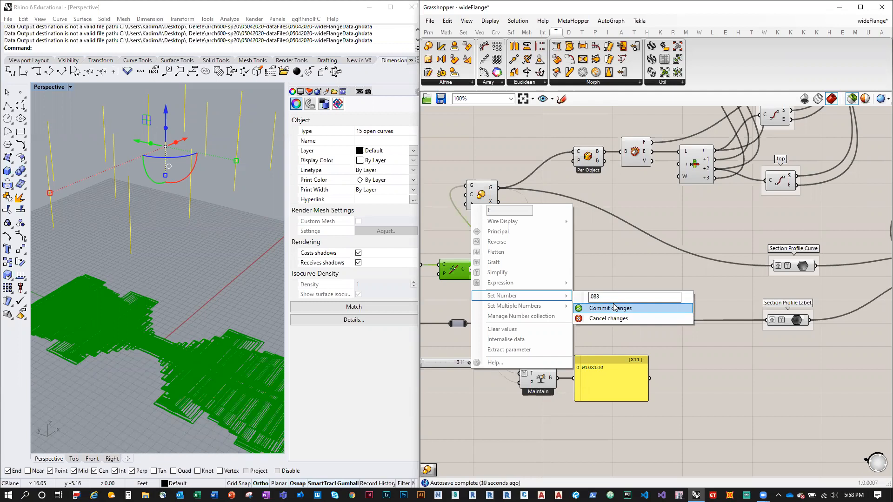
type("333333333333")
left_click(611, 310)
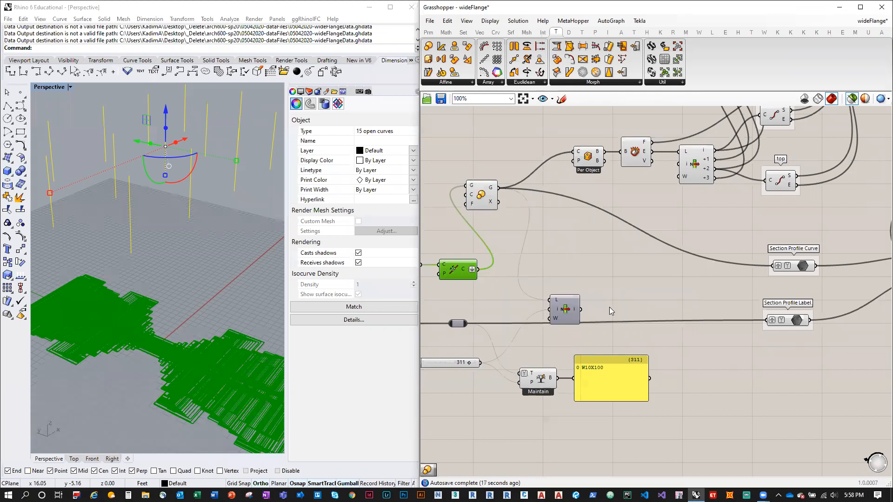
left_click(479, 194)
scroll(602, 264, "down", 2)
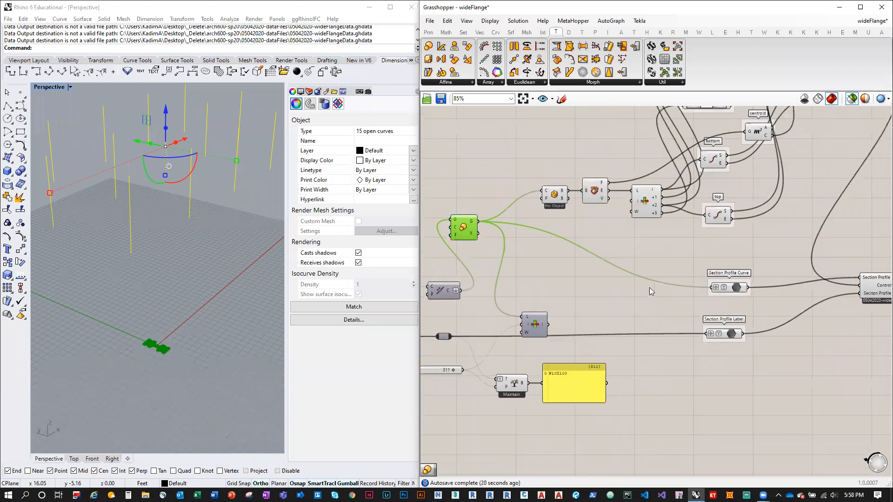
Recompute the wideFlange definition so the scaled sections are written to the 05042020-wideFlangeData output
left_click(591, 278)
scroll(590, 277, "down", 2)
scroll(804, 292, "up", 5)
right_click_drag(831, 309, 715, 287)
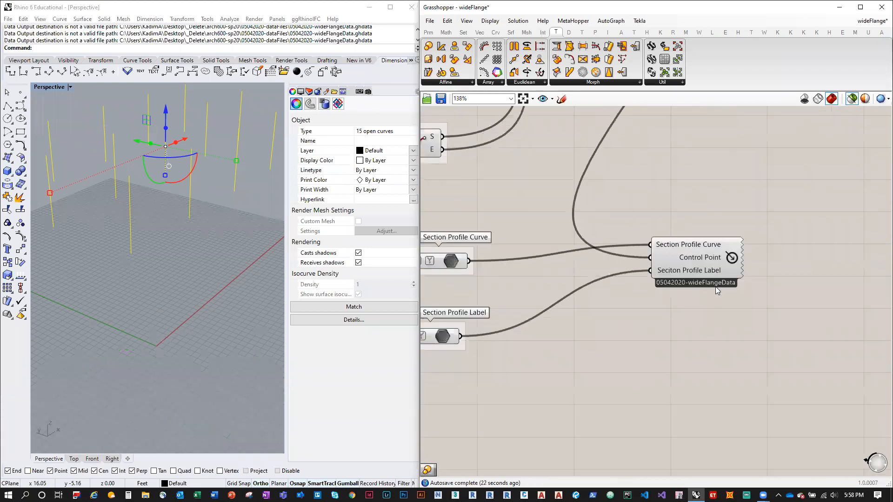
middle_click(794, 250)
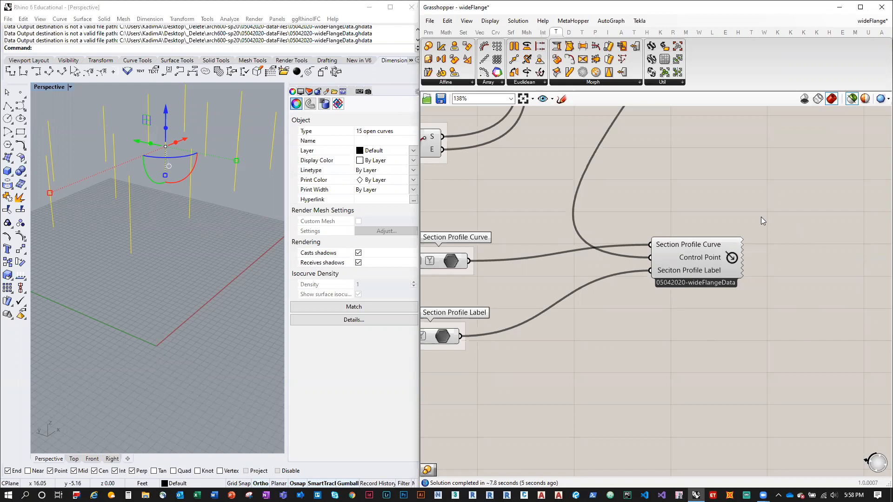
Switch to the structureSteelSweep definition and recompute it to reload the 05042020-wideFlangeData input
key("ctrl+Tab")
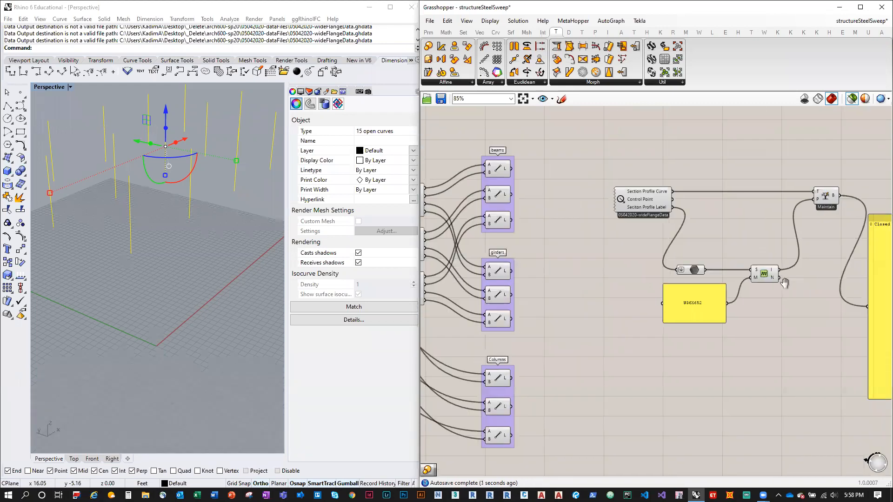
right_click_drag(815, 290, 785, 283)
middle_click(602, 235)
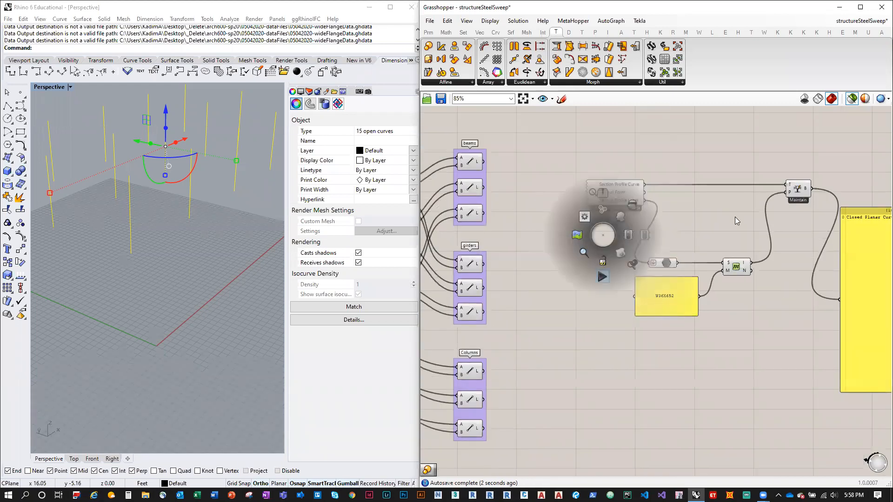
right_click_drag(713, 243, 664, 231)
Turn on the Rhino preview of the Tree Branch component that retrieves the W36X652 section curve, and leave it deselected
left_click(749, 178)
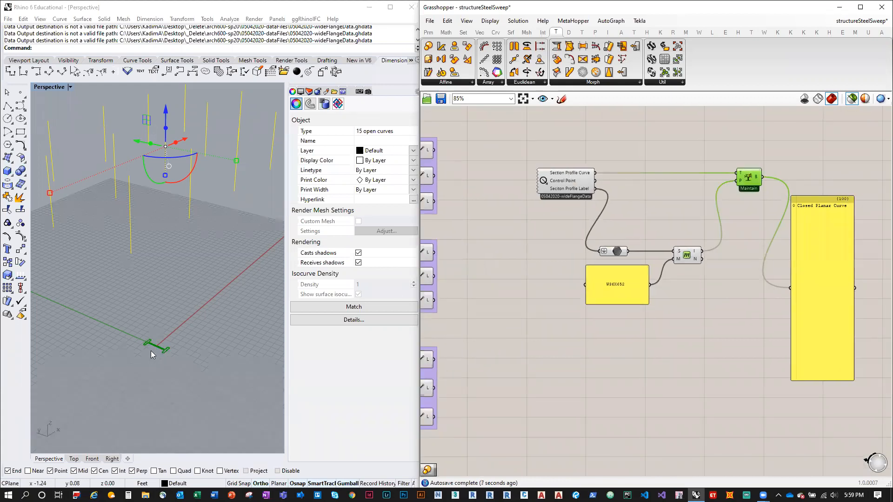
scroll(656, 246, "up", 2)
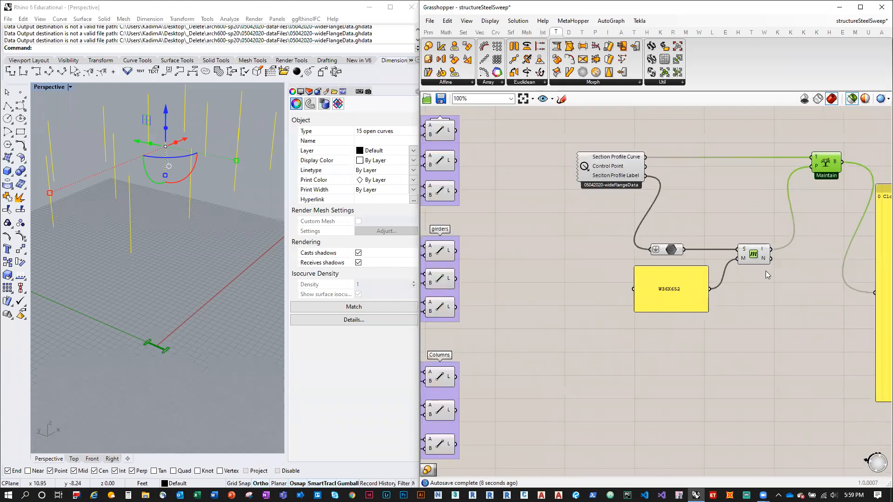
middle_click(809, 162)
middle_click(826, 149)
left_click(849, 172)
left_click(837, 233)
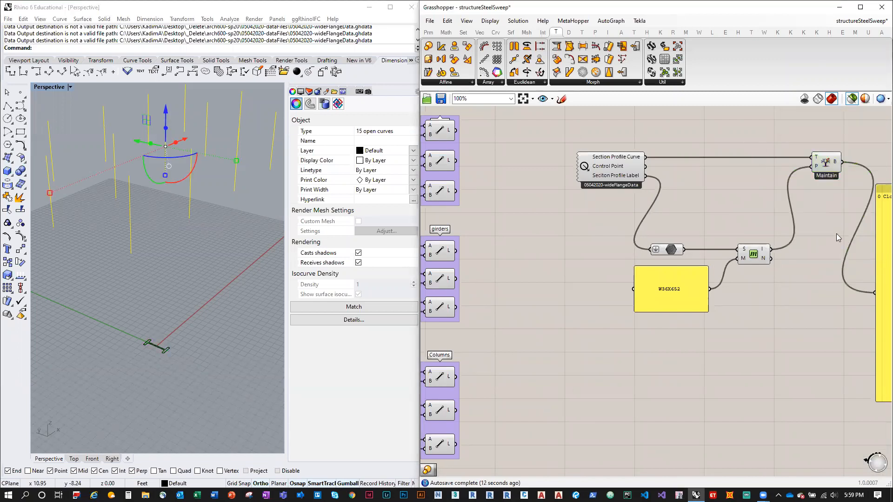
Measure the height of one vertical column line in the Rhino perspective view with the Distance command
left_click(194, 320)
type("Distance")
key("Return")
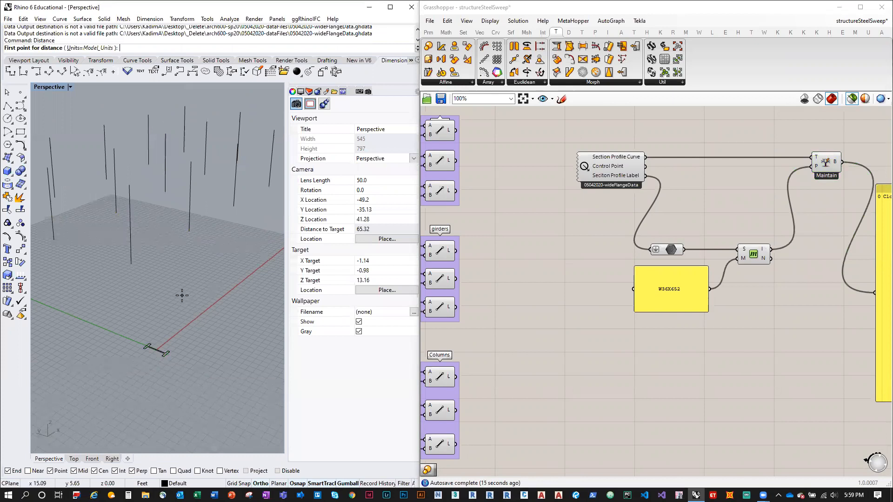
left_click(131, 263)
left_click(132, 187)
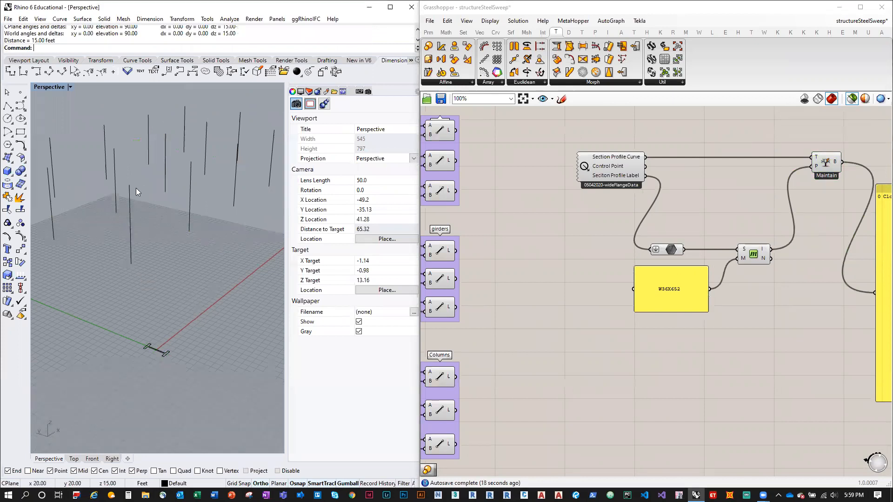
Measure the distance across the wide-flange profile near the origin, from flange to flange
scroll(171, 354, "up", 10)
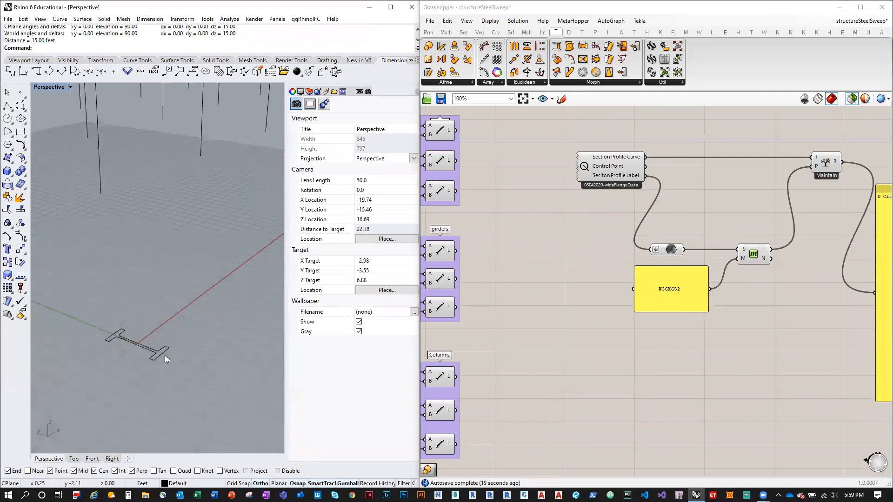
key("Return")
left_click(161, 355)
left_click(117, 333)
scroll(186, 371, "down", 5)
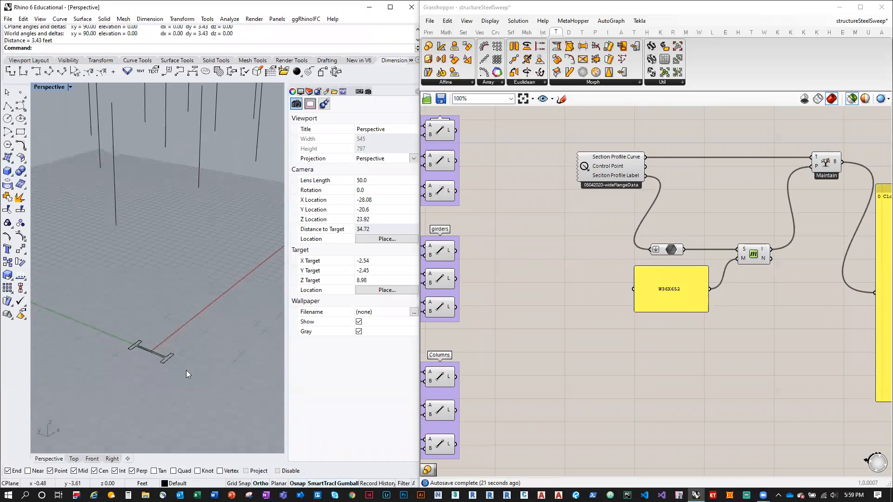
Delete the wide-flange profile curve and all the column lines from the Rhino model
left_click(139, 350)
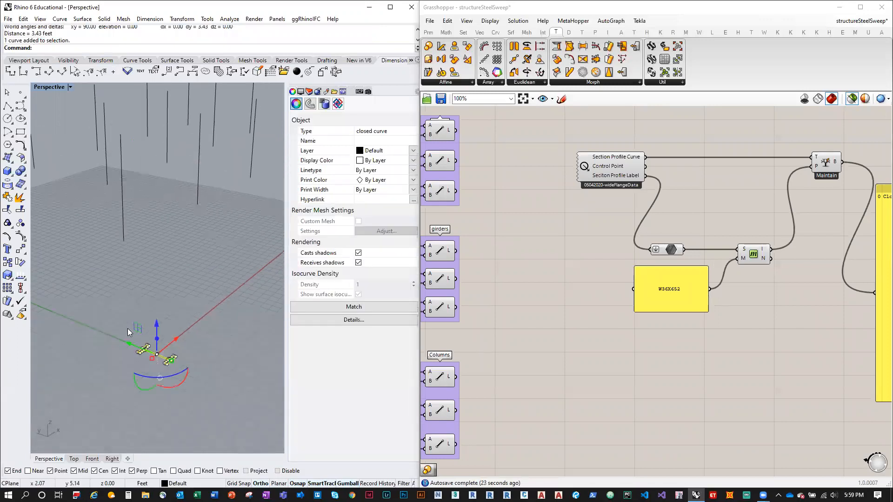
key("Delete")
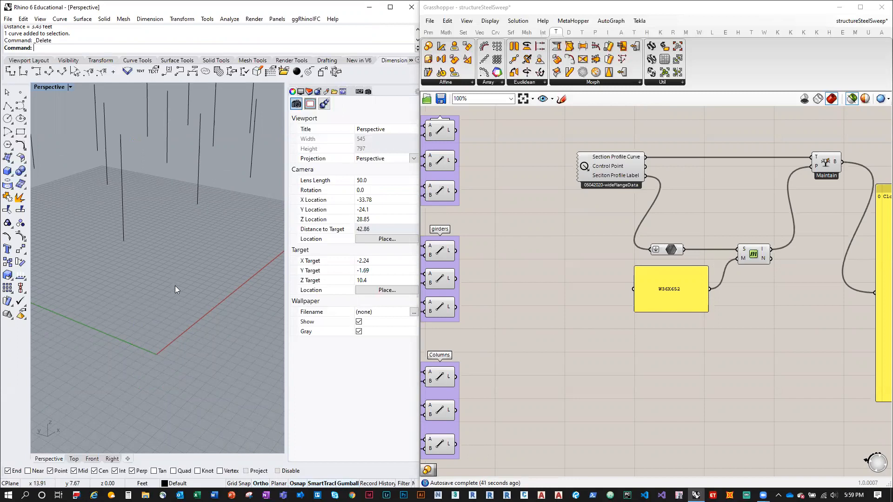
scroll(180, 284, "down", 8)
scroll(240, 298, "down", 4)
left_click_drag(262, 283, 73, 176)
key("Delete")
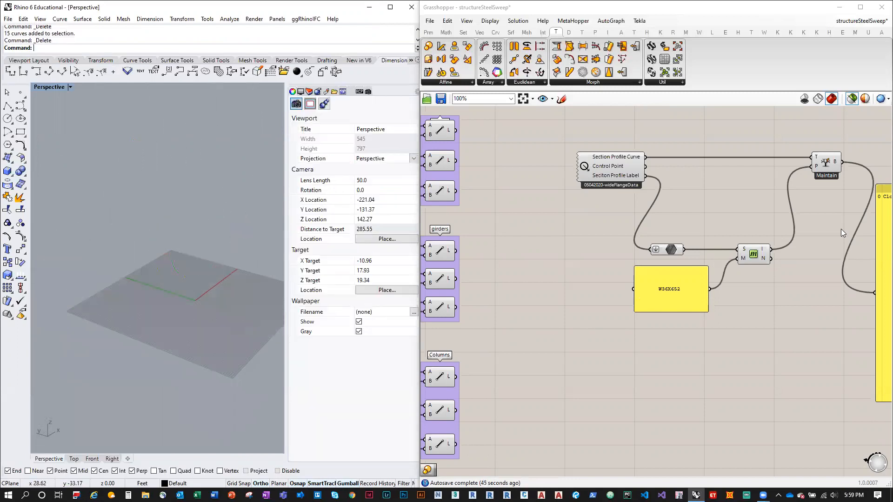
Check the profile branch and last Columns line previews in Grasshopper, and place a Sweep1 component below the W36X652 panel
left_click(825, 170)
right_click_drag(508, 386, 558, 328)
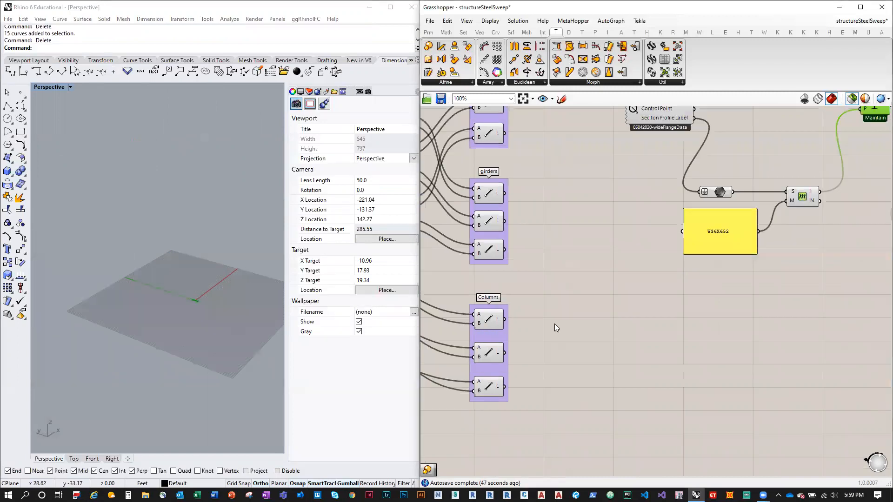
left_click(483, 388)
scroll(567, 347, "down", 2)
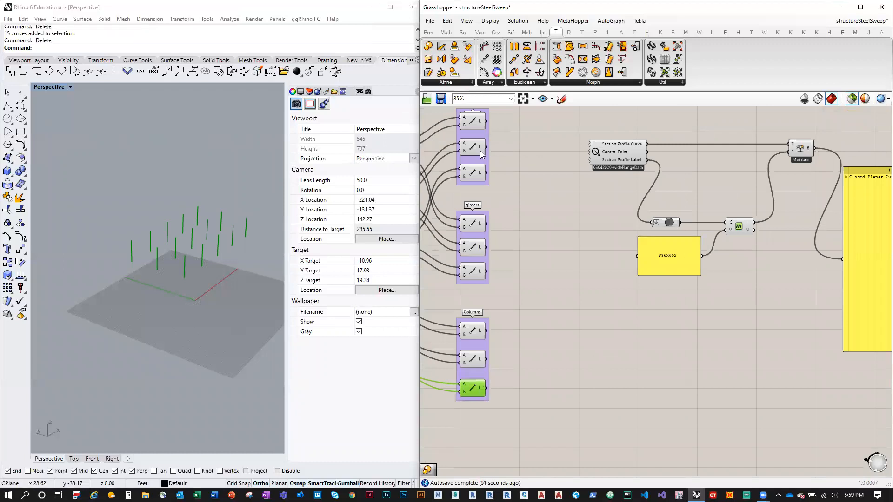
left_click(511, 33)
left_click(628, 84)
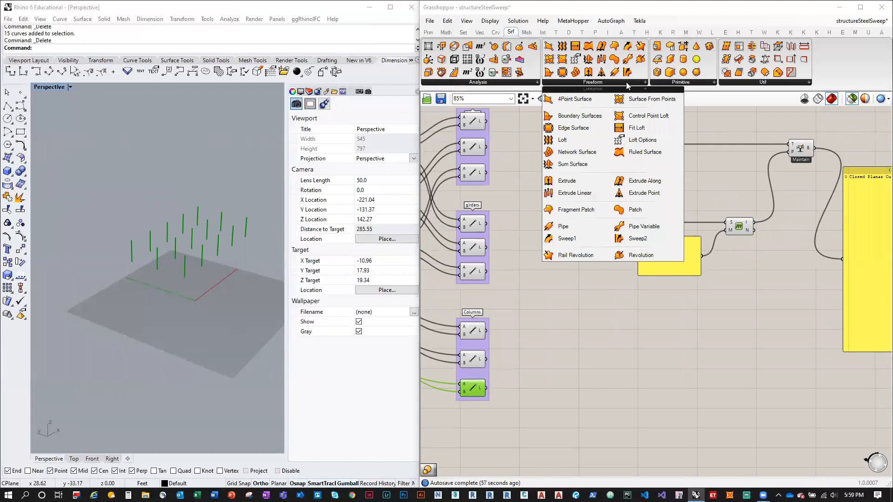
left_click(576, 241)
left_click(688, 342)
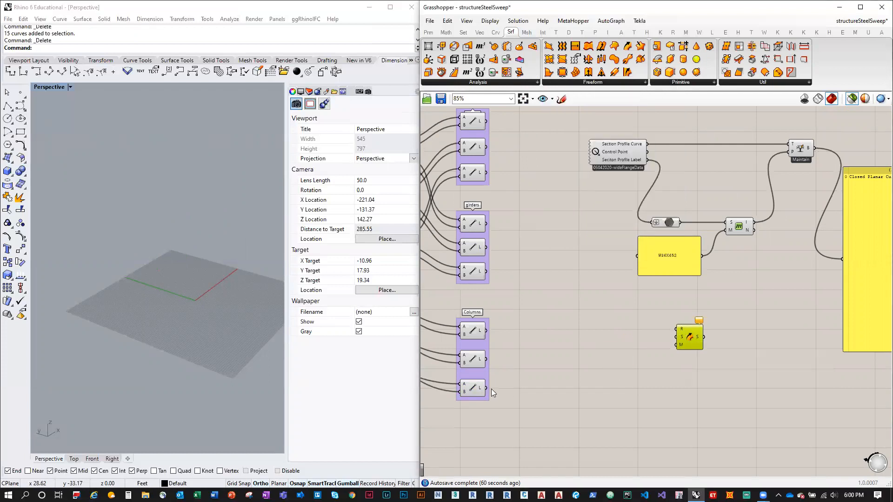
Connect the last Columns line to Sweep1's Rail input and the selected profile branch to its Sections input, and inspect the sweep
left_click_drag(486, 388, 740, 327)
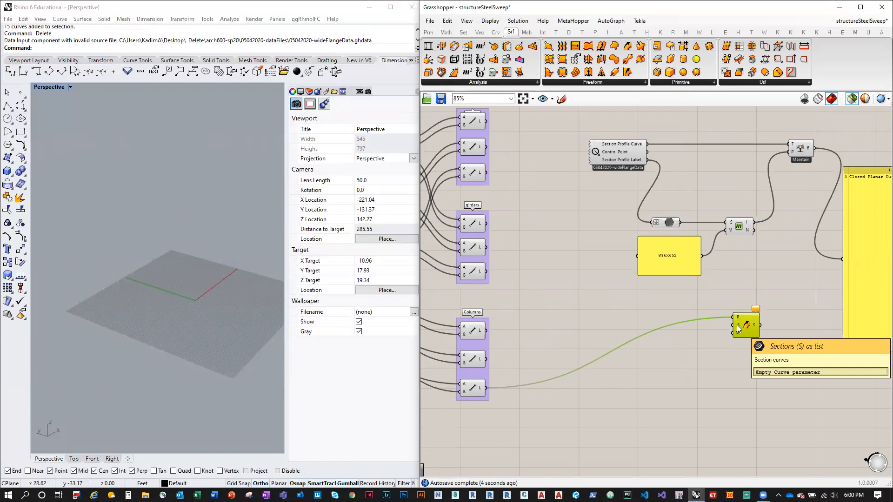
left_click_drag(814, 147, 733, 326)
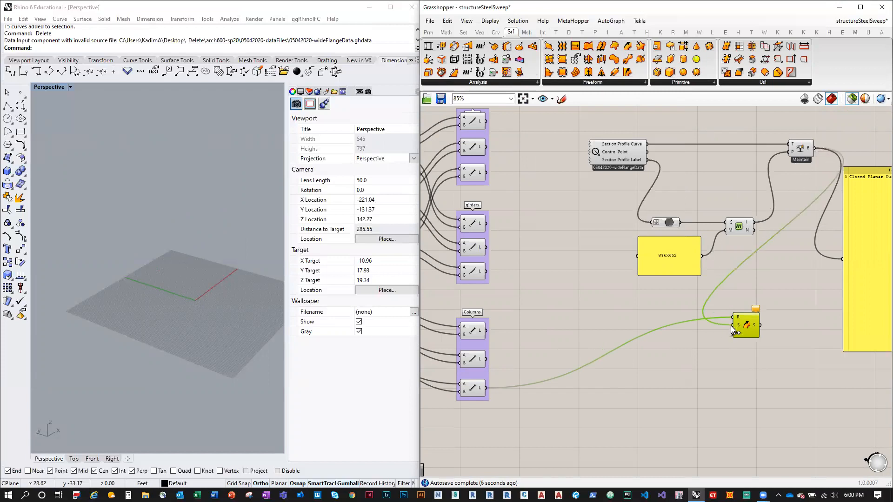
scroll(196, 286, "up", 10)
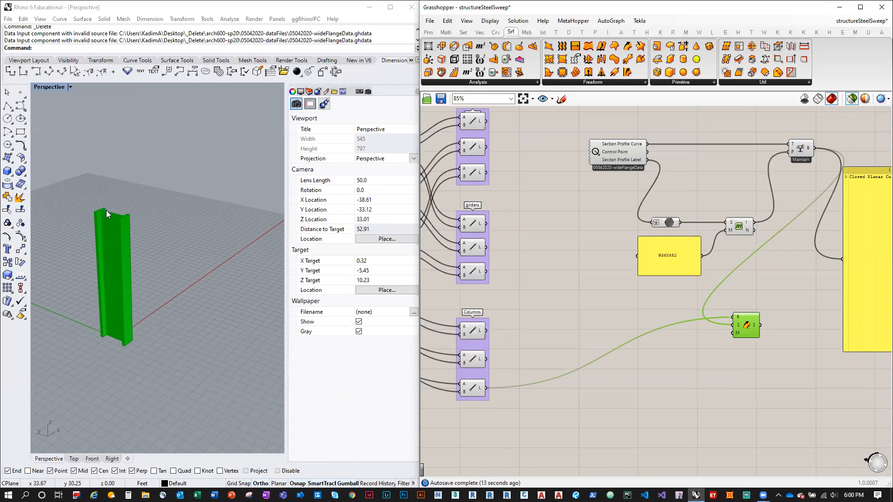
scroll(106, 211, "up", 4)
right_click_drag(106, 210, 108, 242)
mouse_move(755, 328)
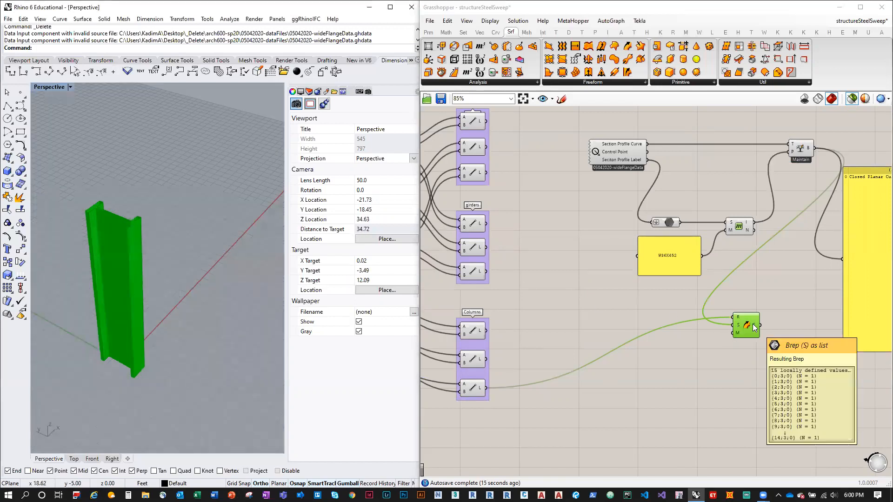
scroll(109, 227, "up", 2)
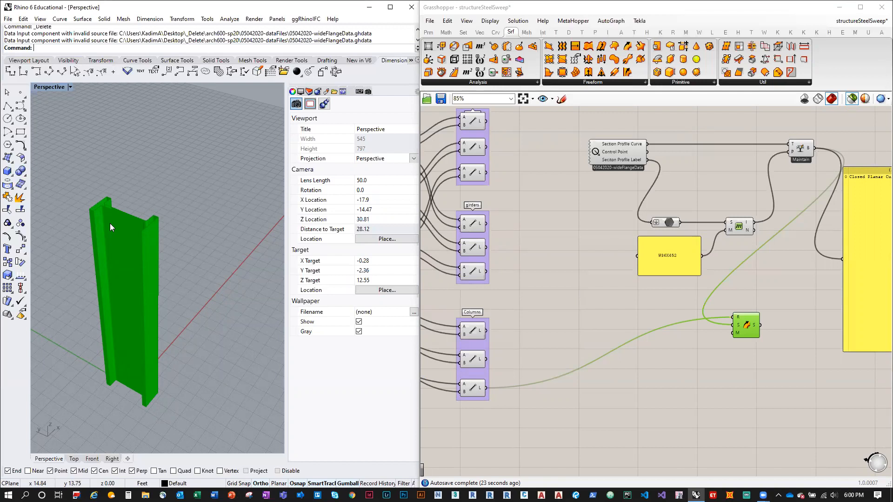
Compare the sweep with the column lines, and add an End Points component fed by the last Columns line
left_click(476, 387, "shift")
scroll(178, 307, "down", 18)
right_click_drag(180, 327, 173, 299)
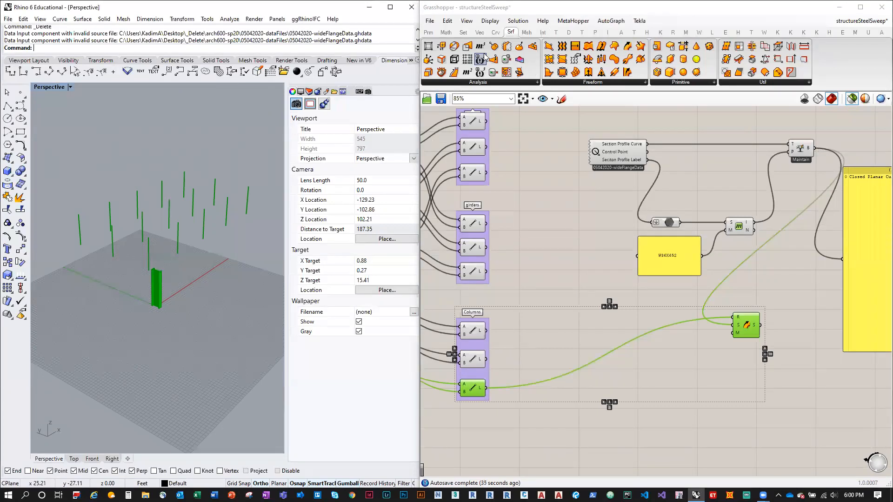
left_click(496, 33)
left_click_drag(453, 69, 605, 333)
left_click_drag(487, 388, 604, 333)
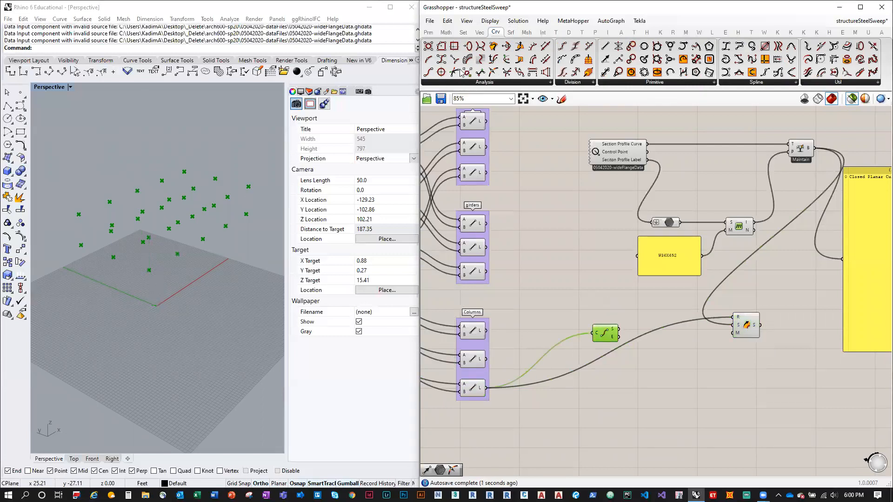
Move End Points lower on the canvas and feed its start points into a parameter component placed above it
left_click(429, 32)
mouse_move(637, 368)
left_mouse_down()
mouse_move(646, 351)
mouse_move(638, 351)
left_mouse_up()
right_click_drag(188, 366, 192, 314)
left_click_drag(621, 333, 631, 386)
left_click_drag(673, 336, 640, 335)
left_click_drag(646, 389, 631, 388)
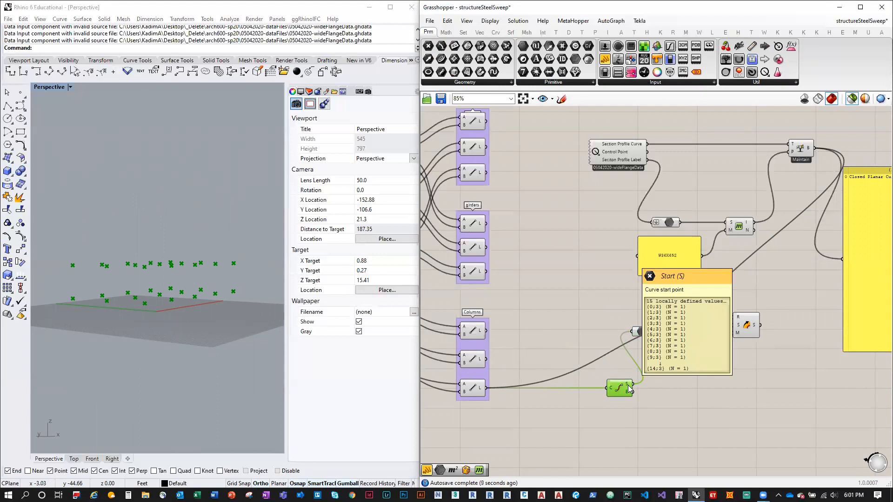
Add an Orient component below Sweep1 and connect the selected profile branch to its Geometry input
left_click(556, 31)
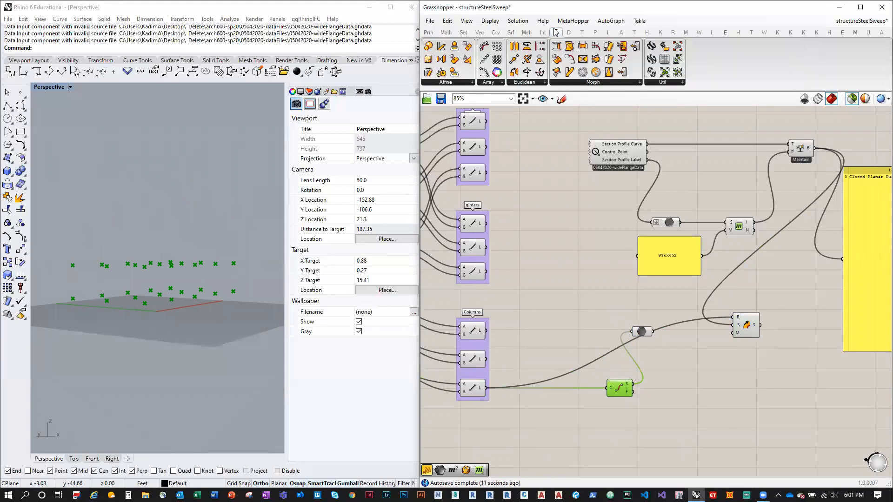
left_click(538, 83)
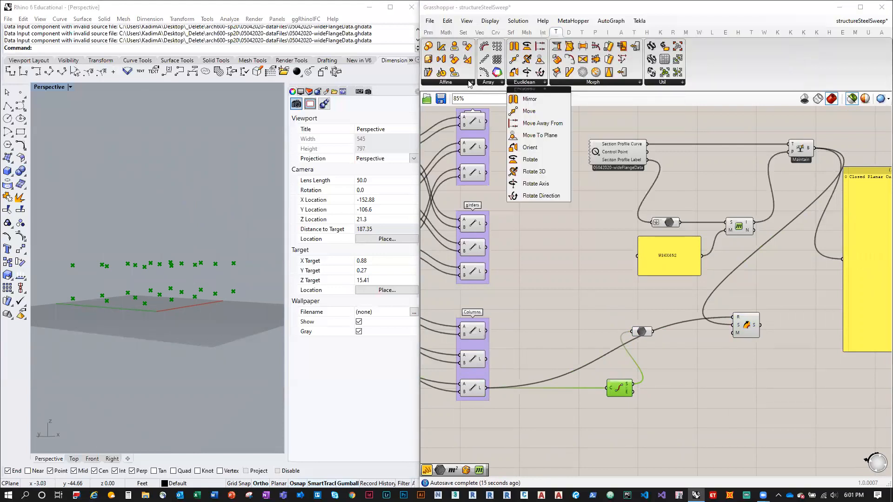
left_click_drag(537, 150, 744, 384)
left_click_drag(814, 149, 731, 377)
right_click_drag(702, 362, 604, 293)
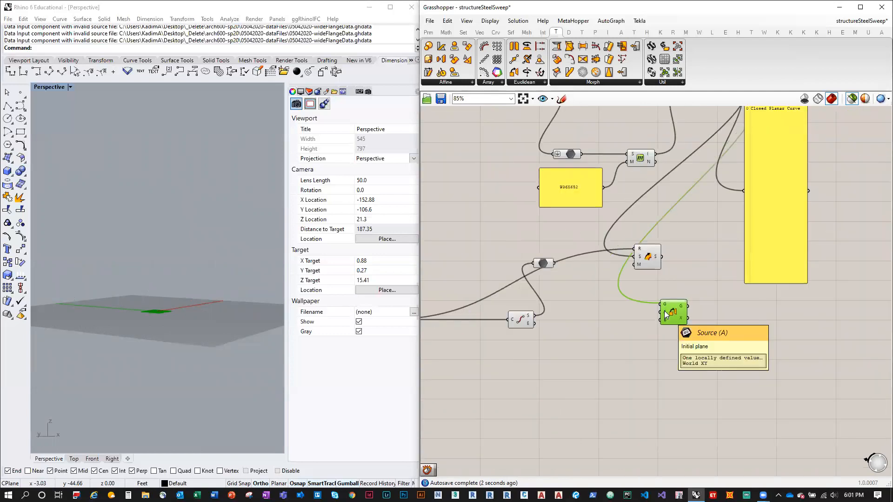
scroll(186, 300, "up", 10)
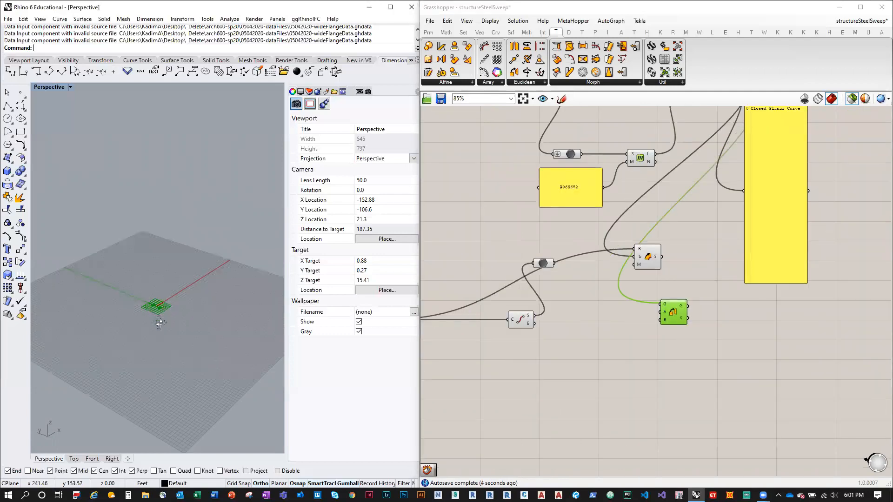
scroll(174, 298, "up", 4)
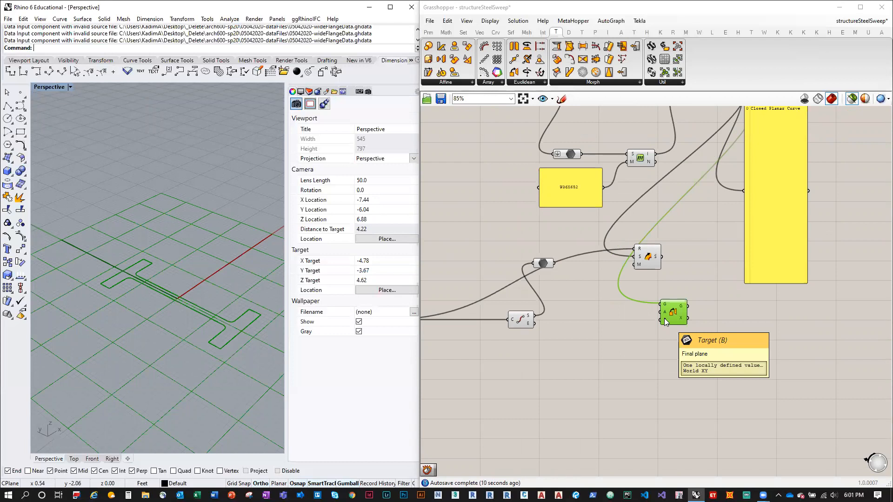
Connect the column start points to Orient's Target input to place a profile at the base of every column
left_click_drag(534, 317, 661, 320)
scroll(219, 355, "down", 10)
scroll(145, 365, "up", 4)
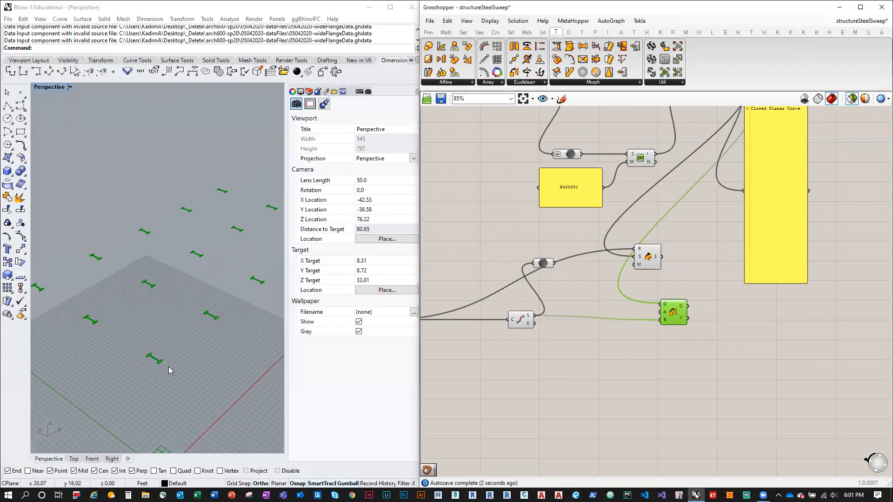
scroll(141, 334, "up", 5)
right_click_drag(152, 327, 165, 312)
Replace Sweep1's Sections input with the oriented profiles from Orient and inspect the swept columns
left_click_drag(680, 312, 635, 258)
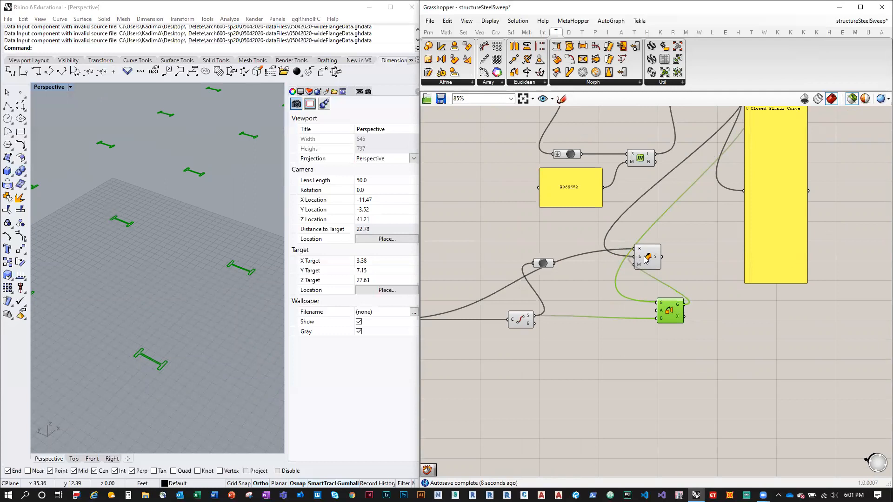
left_click(648, 258)
scroll(148, 308, "down", 20)
mouse_move(152, 325)
right_mouse_down()
mouse_move(150, 297)
mouse_move(148, 317)
right_mouse_up()
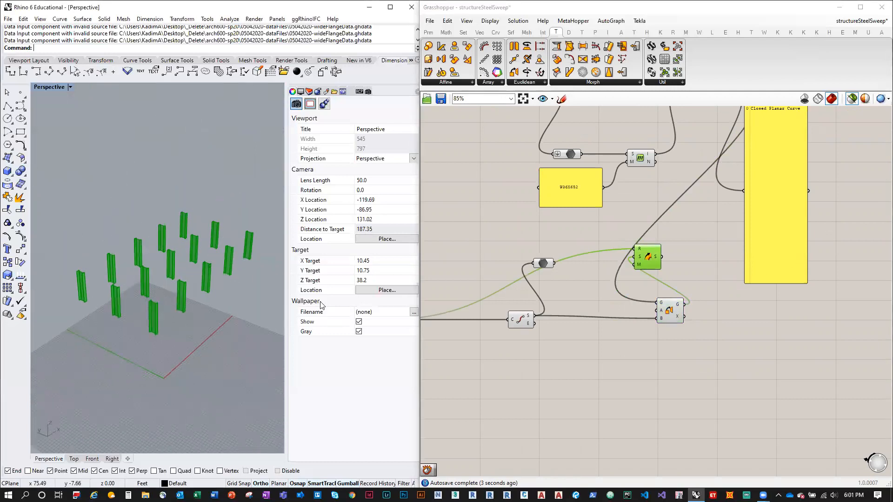
Spread out Sweep1 and the large output panel, and delete the parameter component attached to End Points
left_click_drag(654, 255, 880, 232)
right_click_drag(686, 290, 722, 310)
left_click_drag(559, 275, 592, 301)
key("Delete")
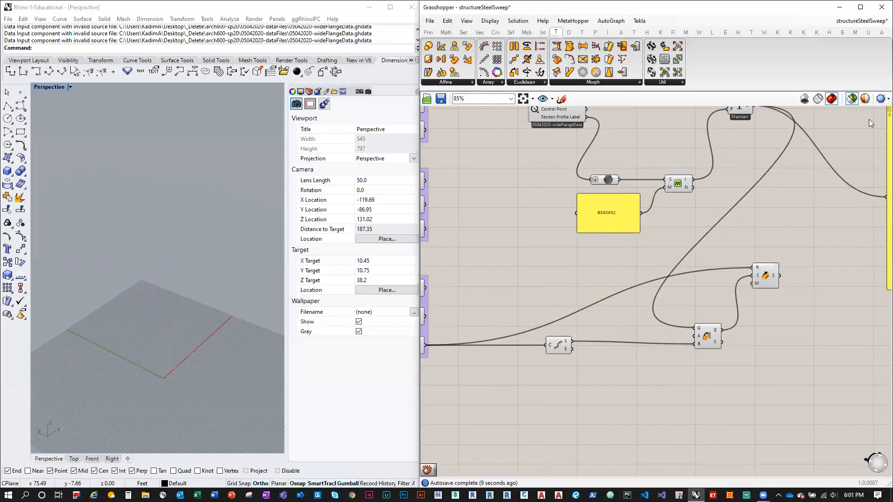
Select every component in the definition and turn off its preview
scroll(835, 282, "down", 8)
left_click_drag(830, 354, 533, 227)
middle_click(559, 226)
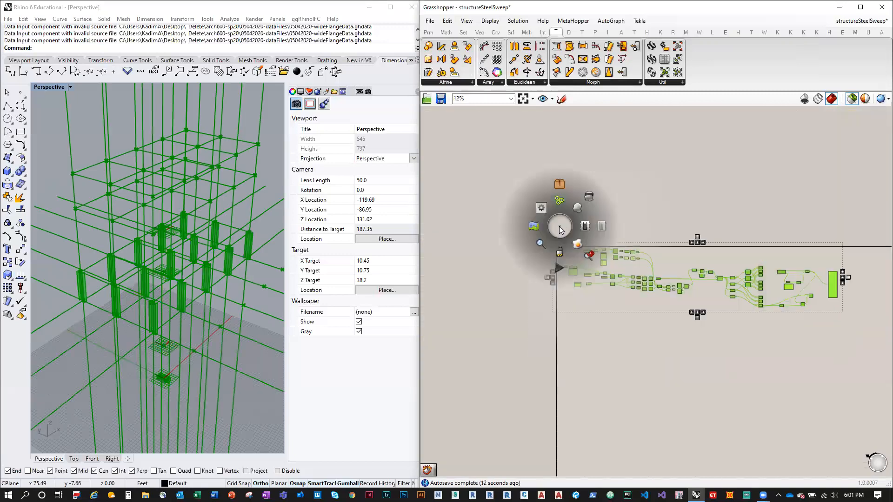
left_click(816, 197)
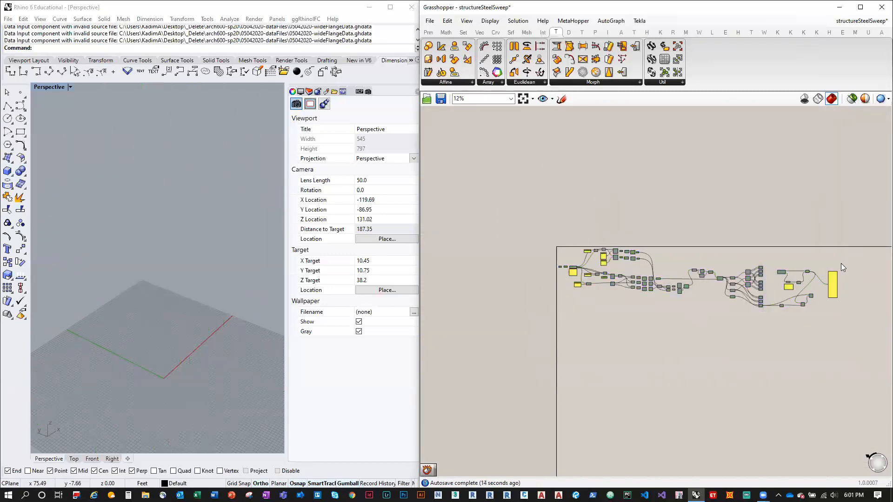
Turn the preview back on for the Sweep1 component and view the swept columns
scroll(841, 264, "up", 8)
left_click(770, 243)
middle_click(770, 242)
left_click(786, 224)
right_click_drag(133, 296, 137, 354)
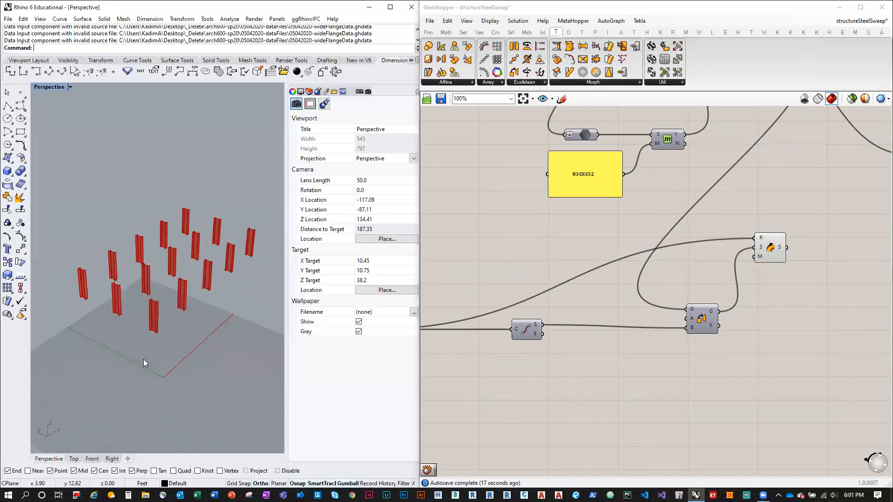
Turn on the preview for all line components in the beams, girders and Columns groups
scroll(764, 328, "down", 4)
left_click_drag(639, 371, 609, 154)
middle_click(609, 155)
left_click(627, 137)
right_click_drag(140, 298, 158, 325)
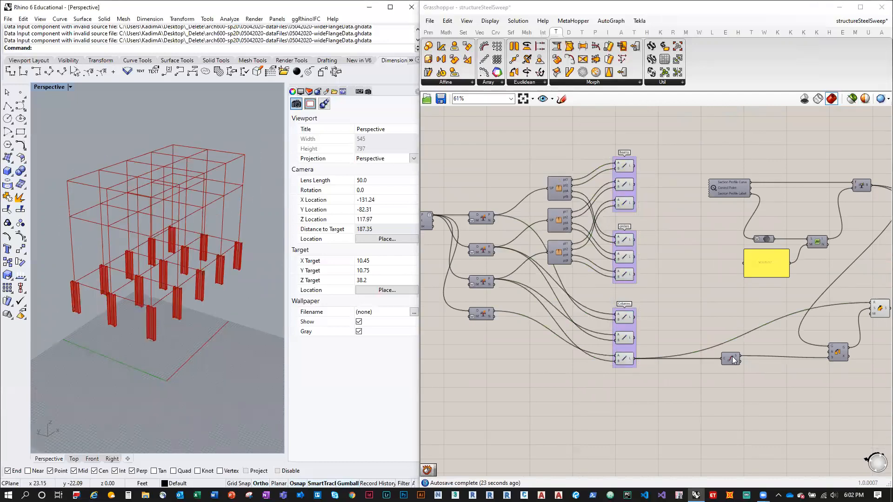
Adjust the spacing between the Orient and Sweep1 components on the canvas
scroll(733, 361, "up", 3)
left_click_drag(676, 343, 597, 340)
left_click_drag(734, 278, 769, 271)
left_click_drag(597, 338, 680, 339)
Place an XY Plane component beside the End Points component, with the column start points feeding its origin
mouse_move(669, 342)
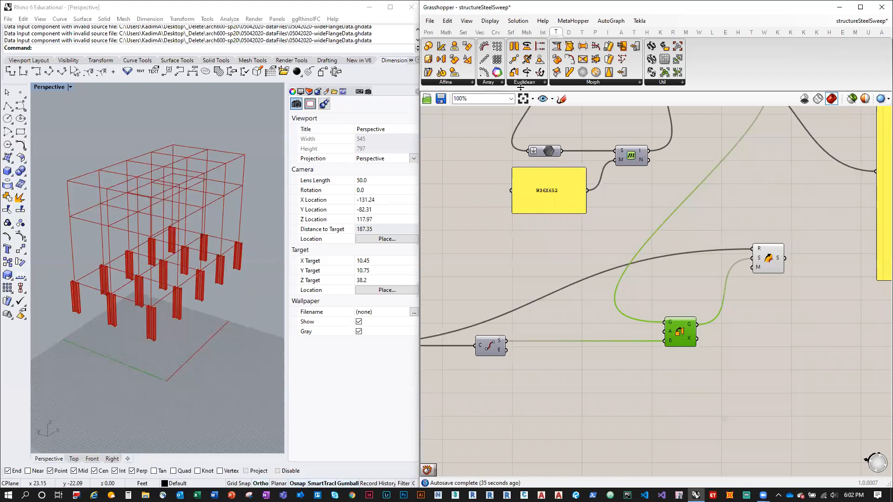
left_click(480, 32)
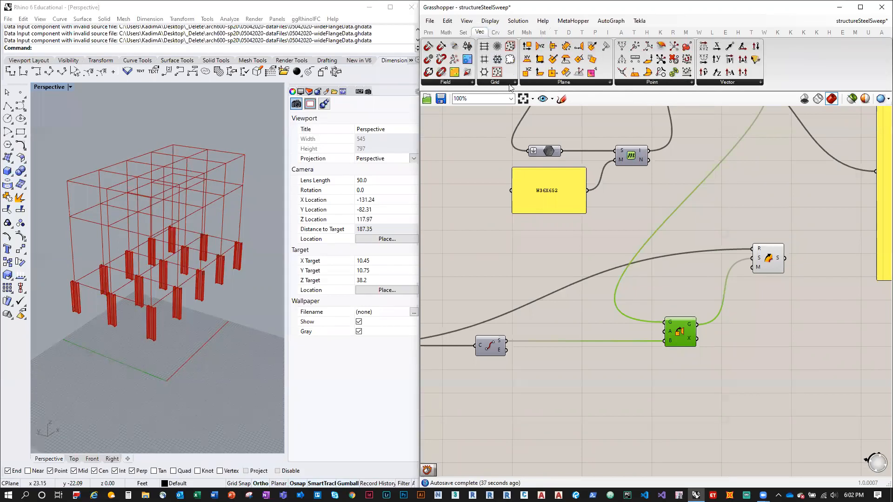
left_click(551, 83)
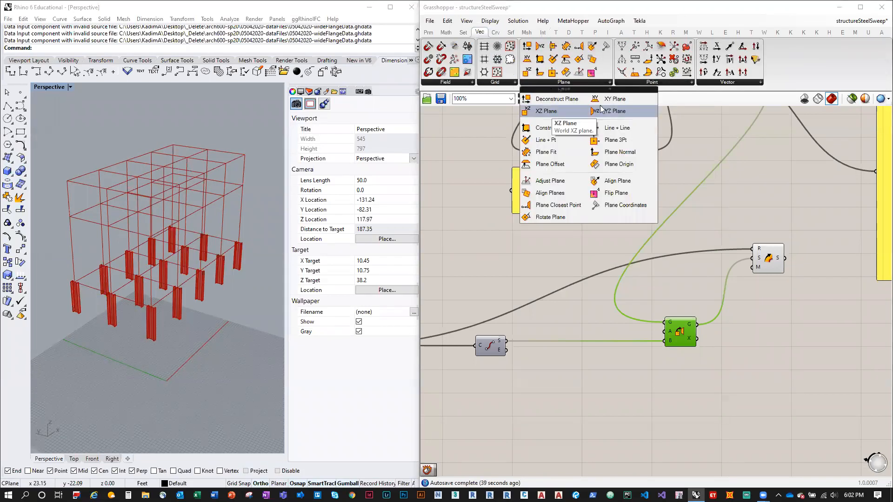
left_click_drag(612, 103, 550, 344)
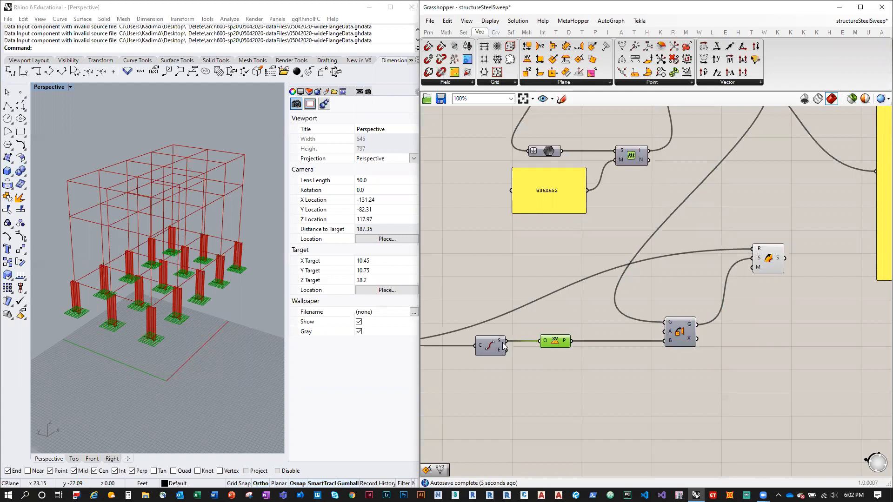
left_click_drag(495, 347, 482, 348)
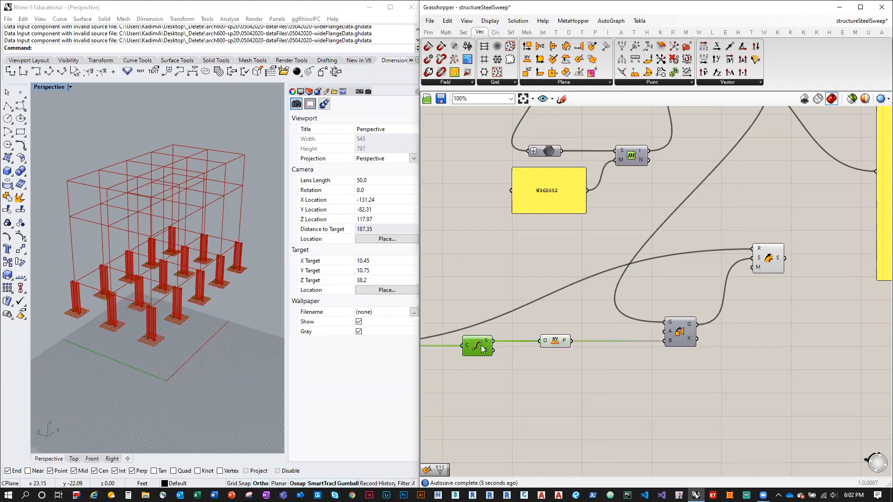
left_click_drag(559, 344, 549, 326)
Add a Rotate Plane component fed by the XY planes and set its angle input to degrees
left_click(581, 81)
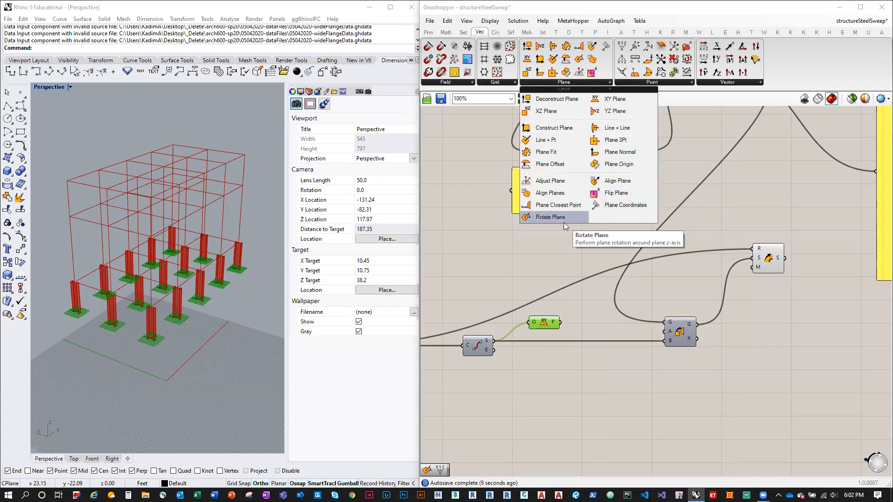
left_click_drag(595, 278, 613, 303)
left_click_drag(560, 322, 609, 303)
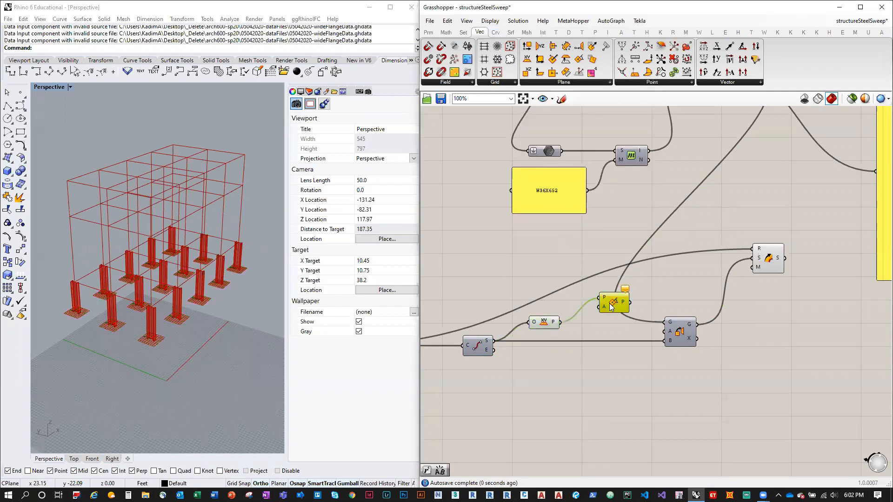
right_click(588, 331)
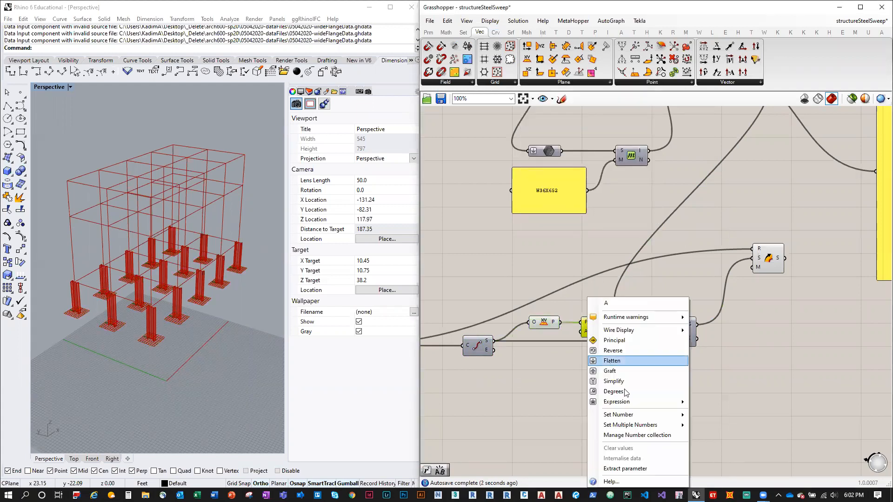
left_click(624, 393)
Create a number slider from 0 to 180 with a value of 90 and connect it to the Rotate Plane angle
right_click_drag(592, 391, 676, 346)
double_click(624, 356)
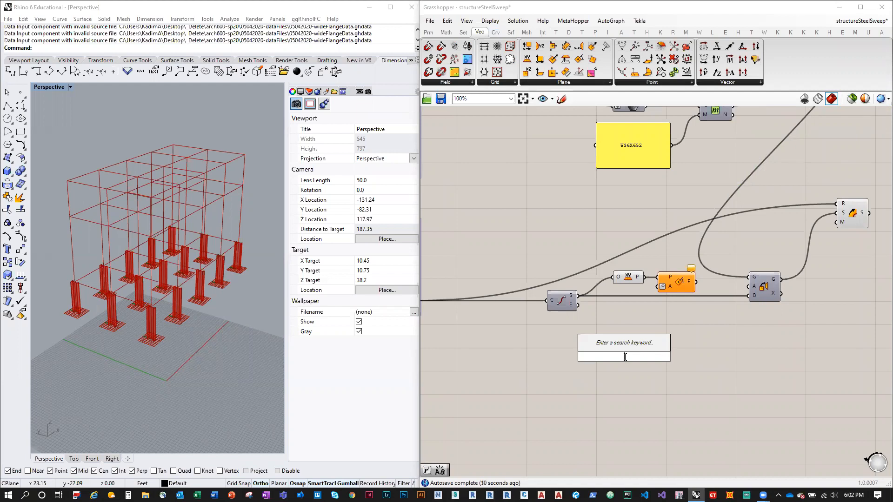
type("0<90<180")
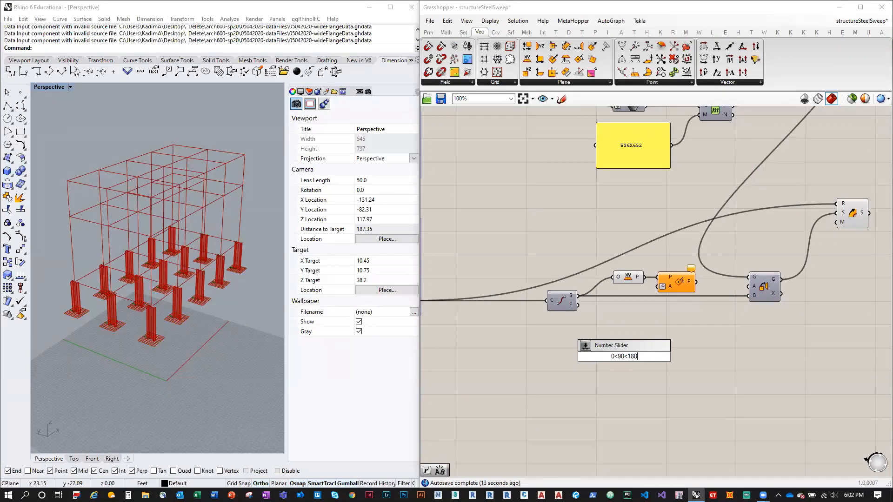
key("Return")
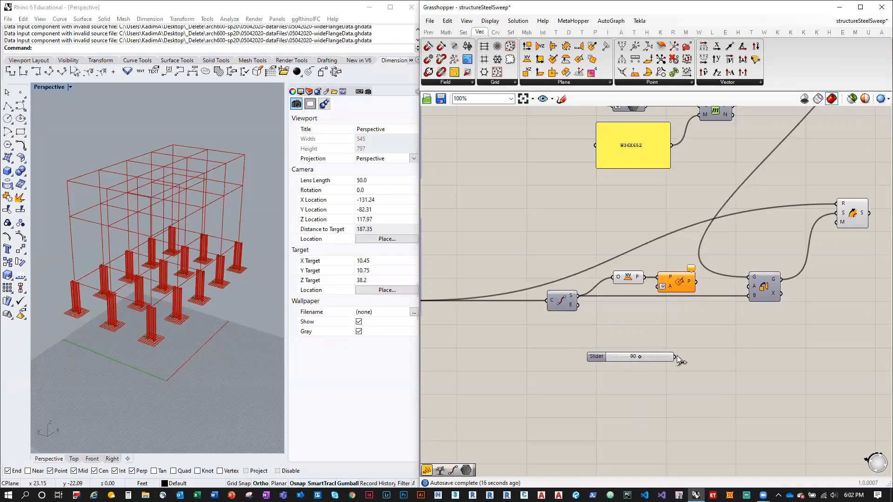
left_click_drag(663, 292, 663, 286)
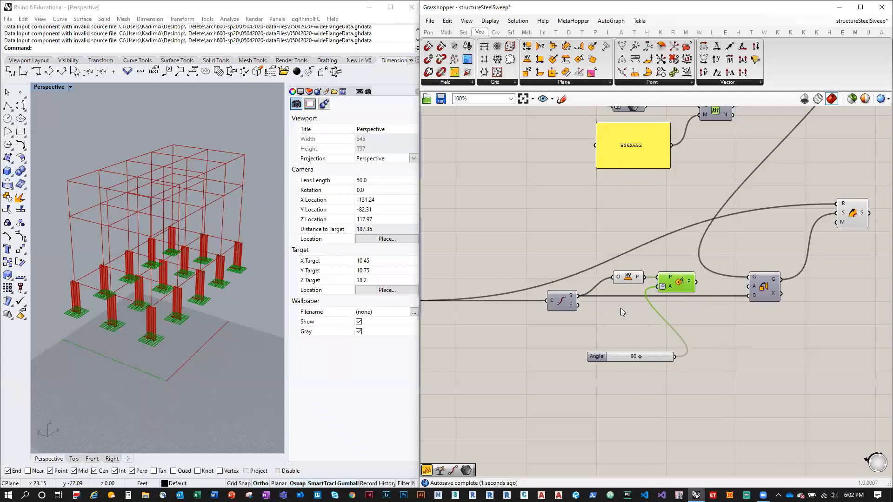
Turn off the preview of the XY Plane component and select the Rotate Plane component
left_click_drag(621, 307, 611, 255)
middle_click(611, 255)
left_click(639, 226)
left_click(685, 280)
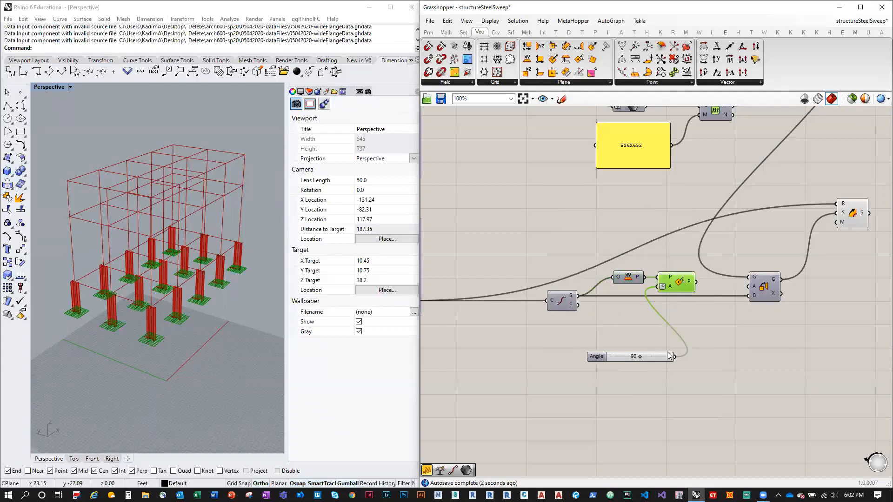
Raise the Angle slider to 158 and feed the rotated planes into input B of the Orient component
left_click_drag(639, 358, 661, 358)
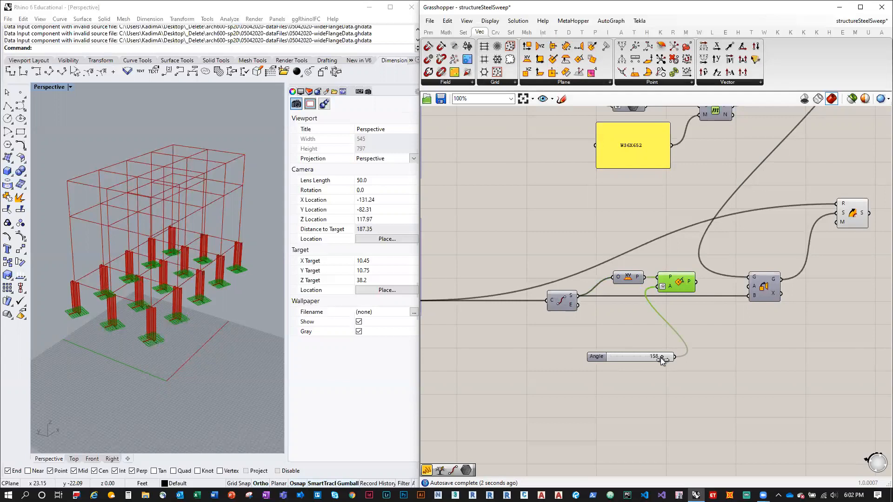
left_click_drag(744, 305, 748, 295)
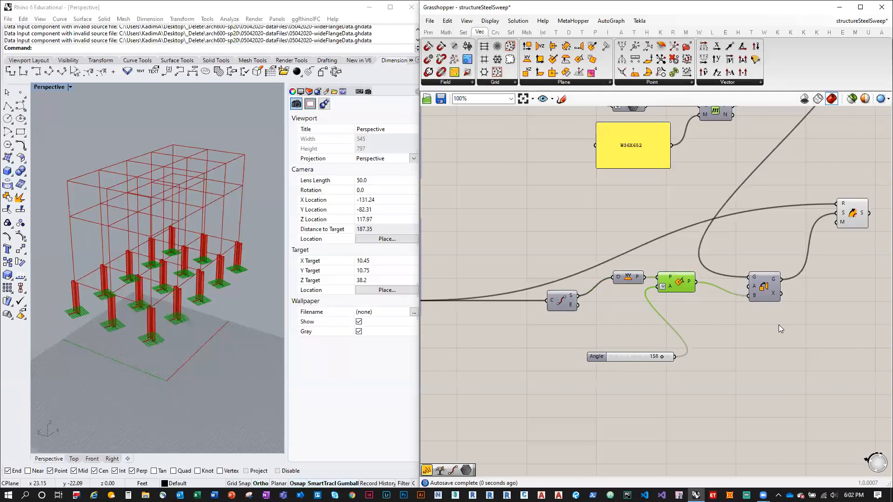
left_click(852, 213)
scroll(213, 332, "up", 8)
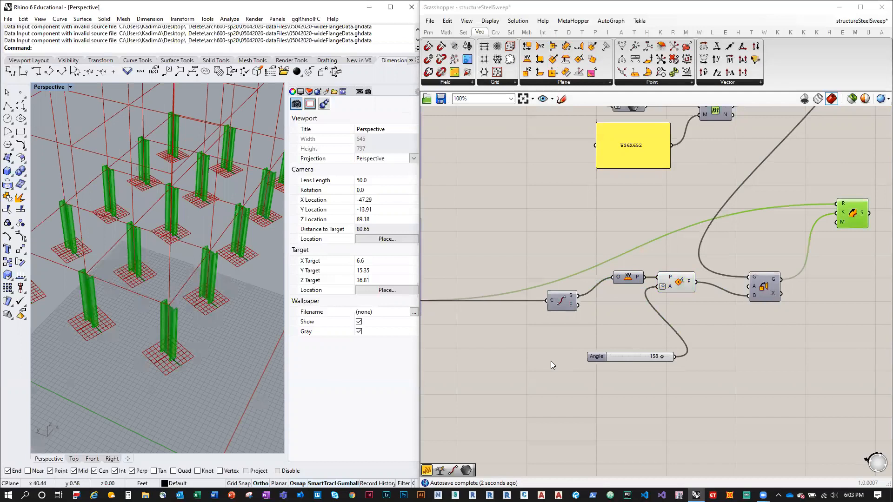
Try column rotation angles of 90 and 180 degrees with the Angle slider
left_click_drag(661, 357, 633, 356)
double_click(632, 356)
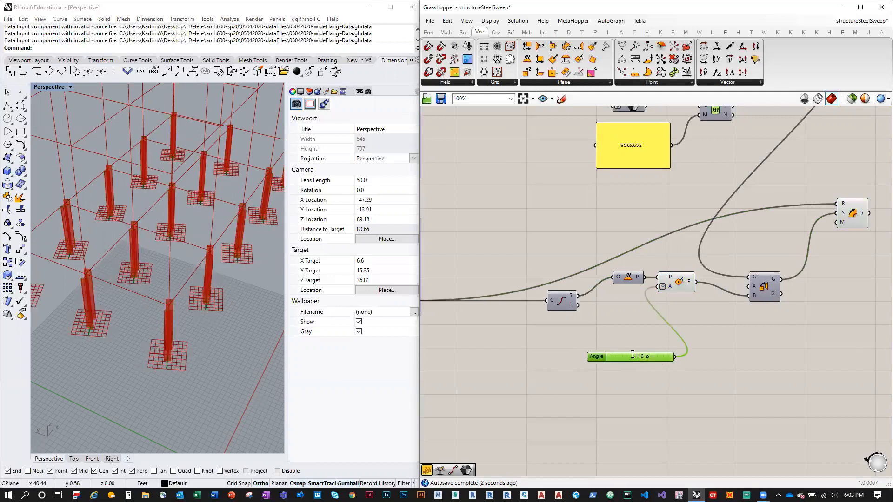
type("90")
key("Return")
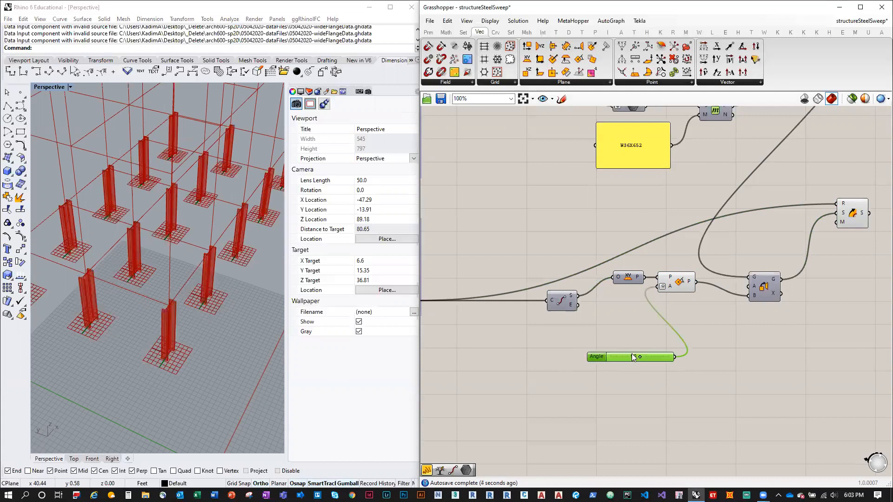
double_click(630, 355)
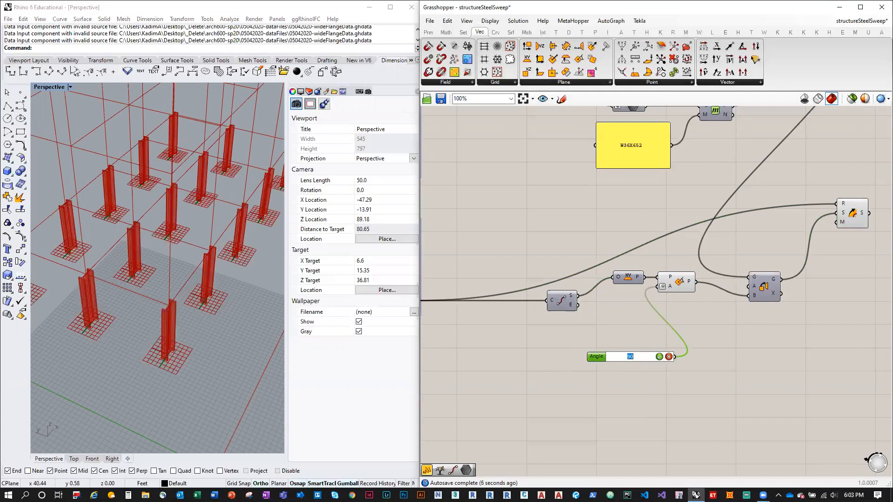
key("Return")
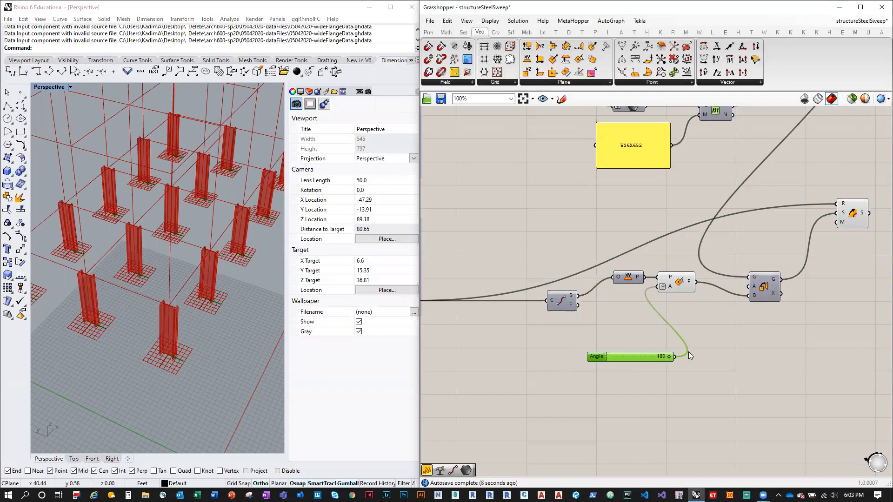
Lower the Angle slider, test it at 90 and 180, and inspect the rotated columns in the perspective view
left_click_drag(668, 358, 624, 359)
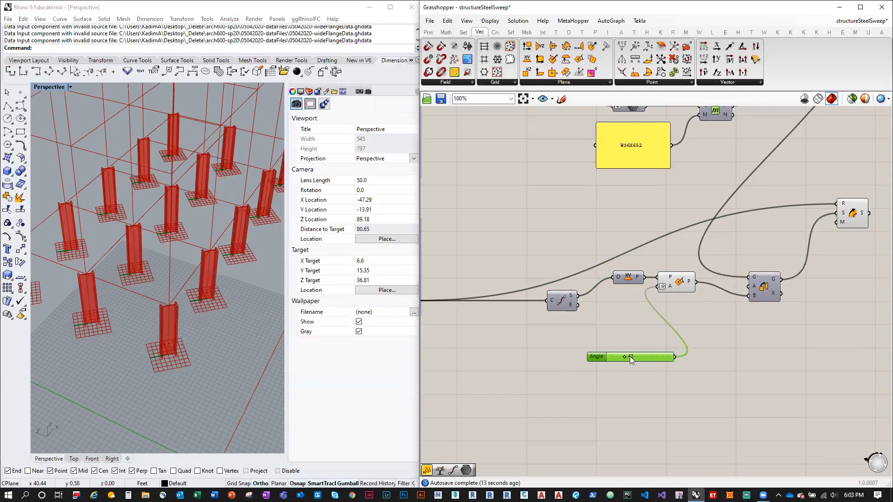
double_click(630, 357)
type("90")
key("Return")
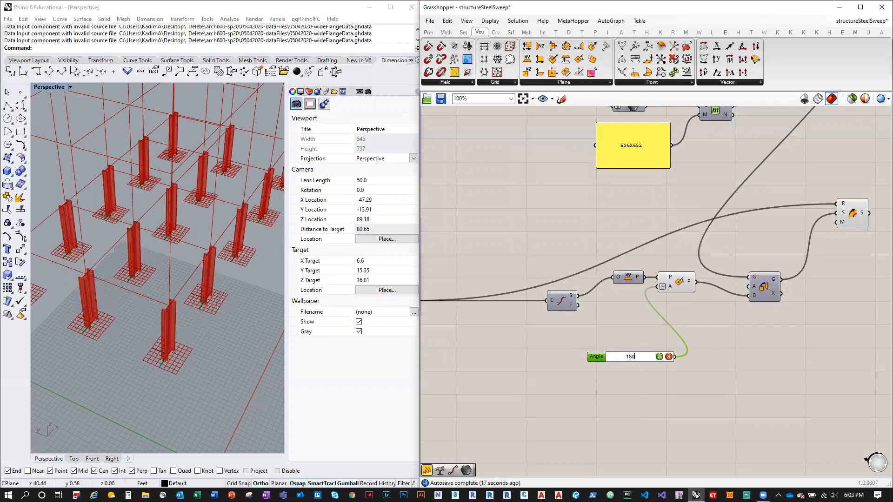
right_click_drag(218, 331, 164, 324)
scroll(170, 305, "down", 10)
scroll(209, 308, "up", 2)
scroll(209, 307, "up", 6)
scroll(209, 317, "down", 4)
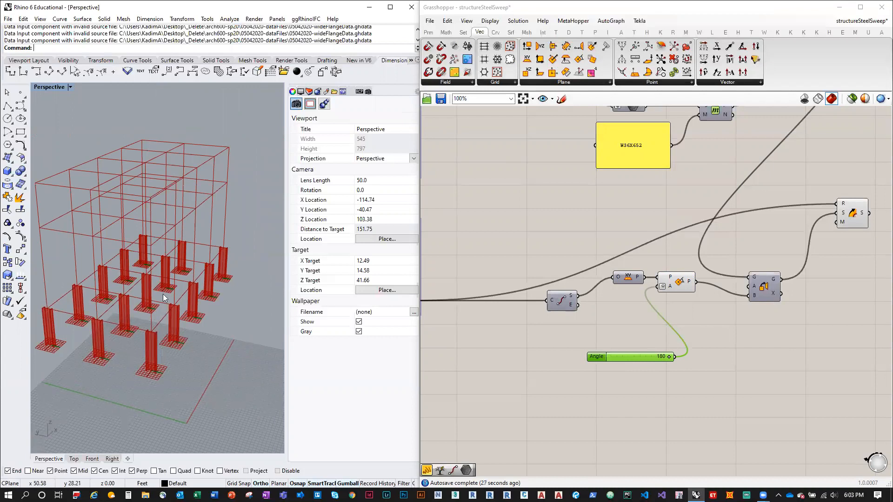
scroll(684, 245, "down", 3)
scroll(716, 251, "up", 2)
Move the Sweep1 component closer to the Orient component on the canvas
right_click_drag(748, 257, 786, 269)
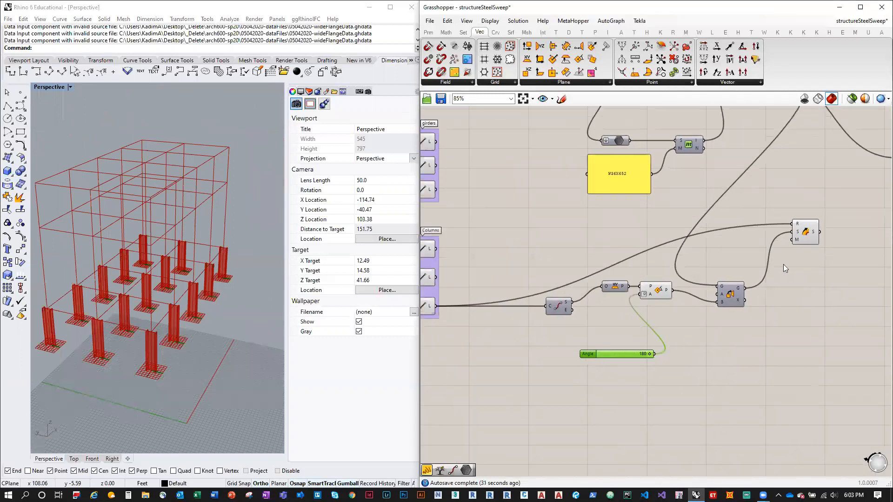
left_click_drag(804, 244, 780, 270)
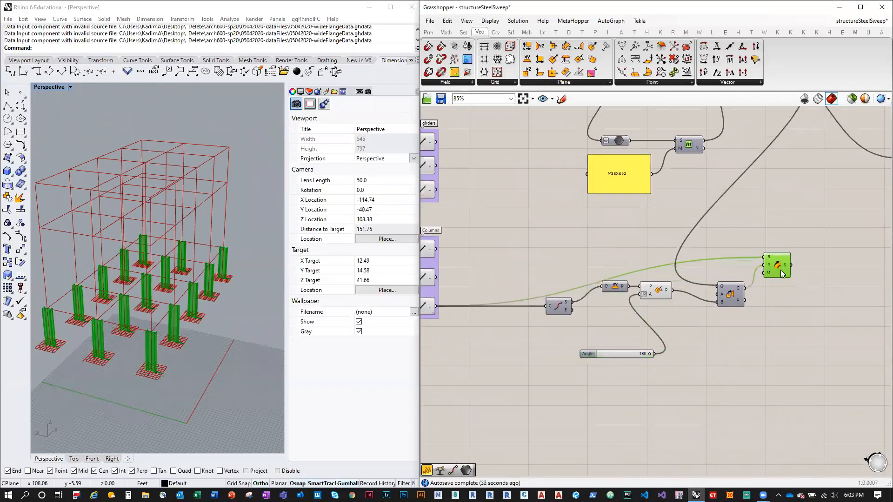
right_click_drag(633, 304, 694, 280)
right_click_drag(729, 224, 710, 292)
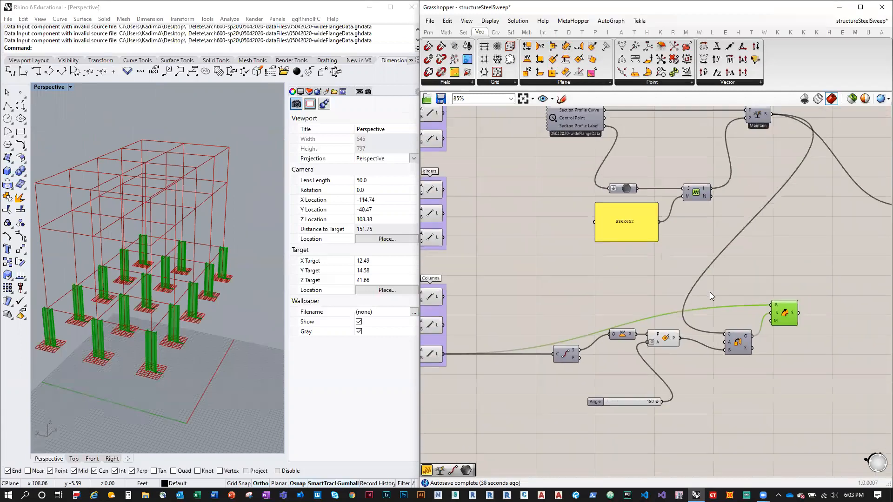
Highlight the first and last line components of the girders group to compare the girder direction with the column orientation
right_click_drag(116, 331, 134, 334)
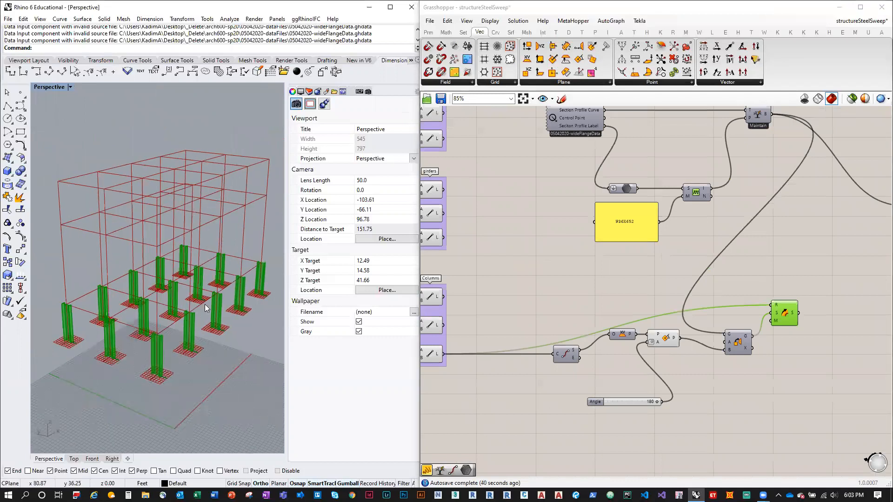
right_click_drag(638, 261, 637, 302)
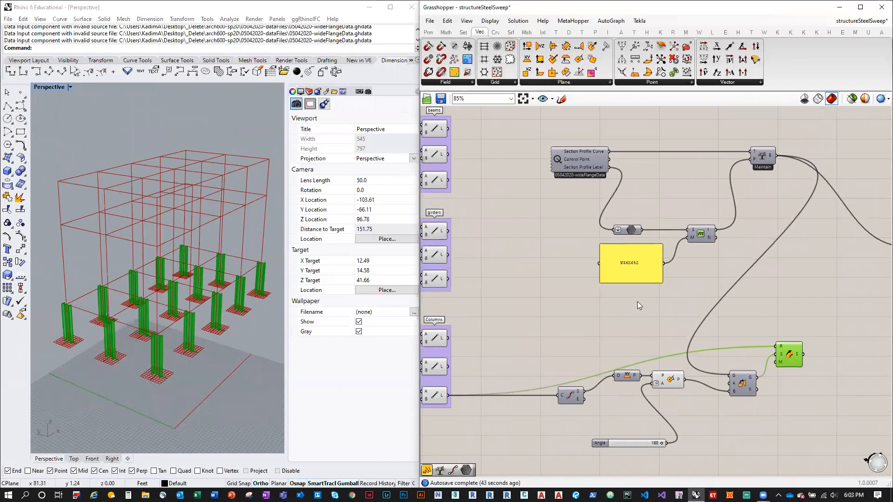
right_click_drag(470, 259, 523, 313)
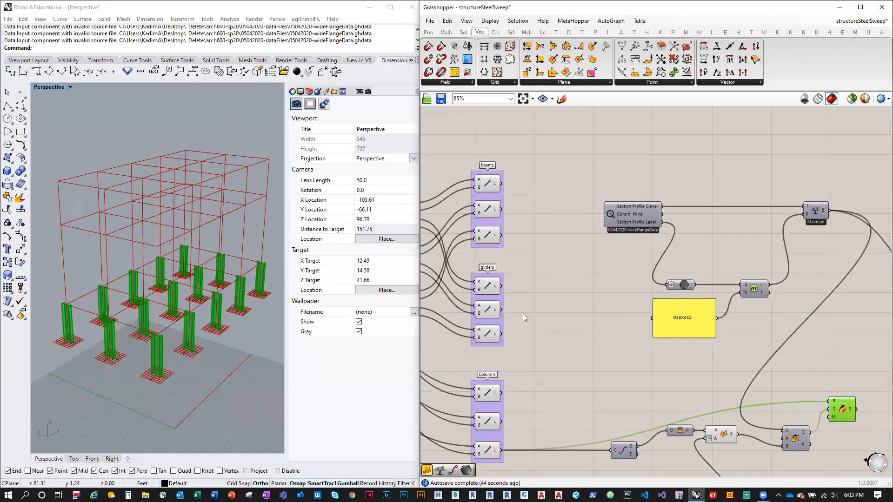
left_click(488, 289)
left_click(487, 334)
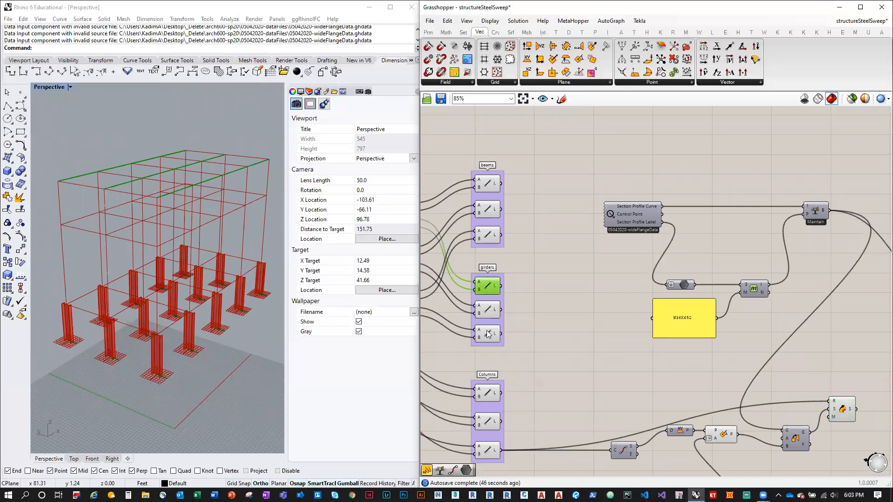
Set the Angle slider of the Rotate Plane component to 90
right_click_drag(556, 341, 545, 319)
right_click_drag(729, 421, 721, 341)
left_click_drag(696, 394, 673, 395)
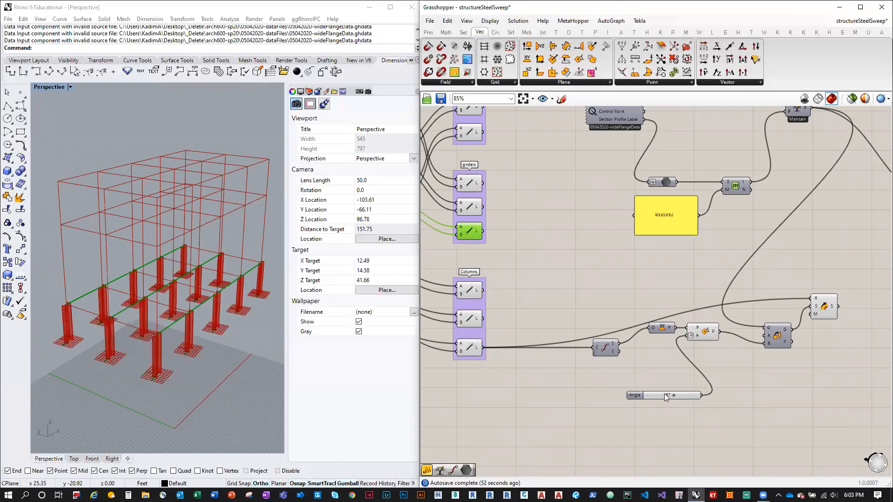
double_click(664, 393)
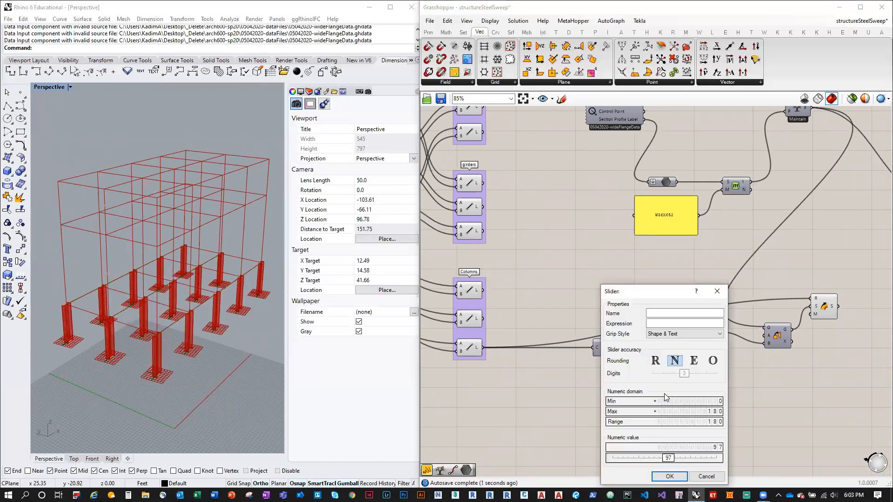
key("Escape")
scroll(646, 347, "up", 5)
double_click(658, 355)
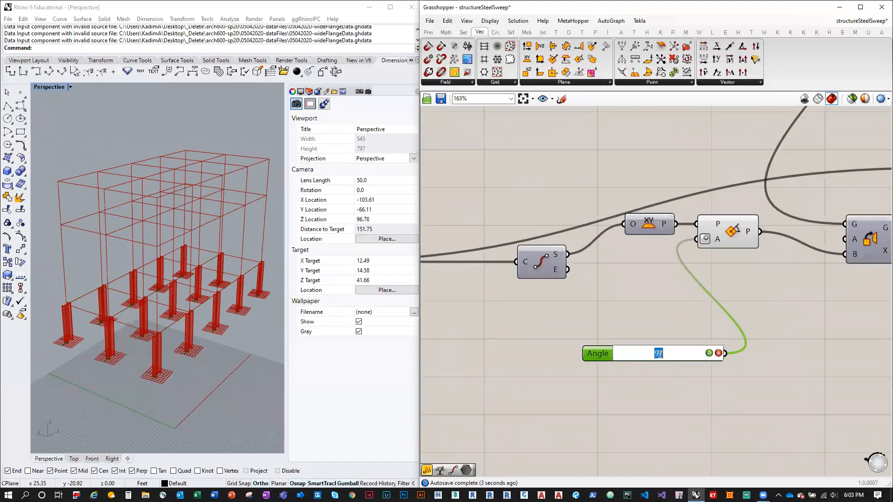
type("90")
key("Return")
scroll(659, 354, "down", 6)
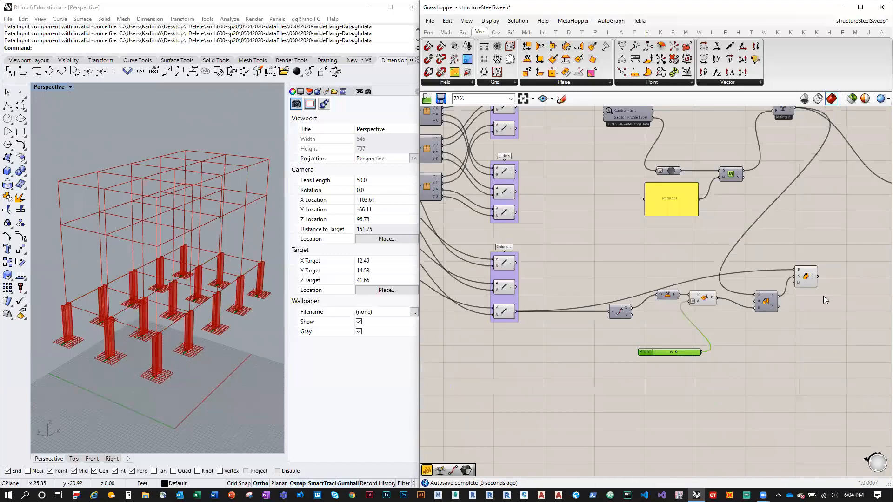
scroll(657, 261, "up", 2)
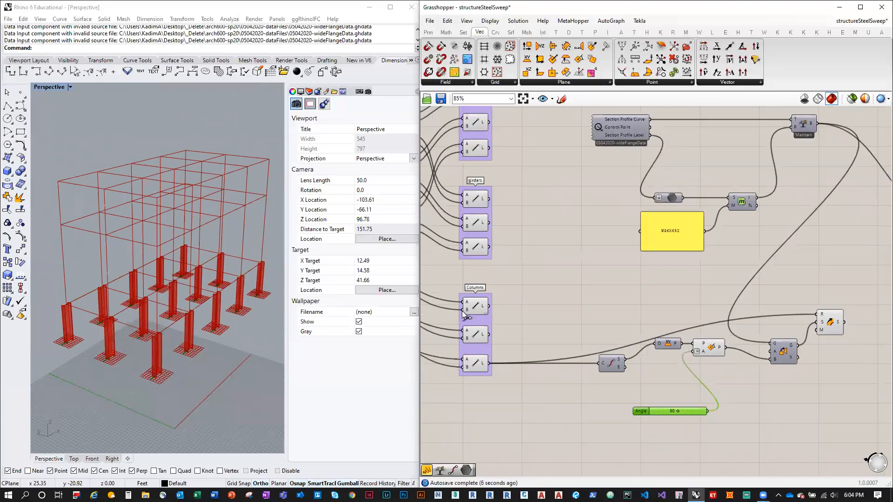
Highlight the last line component of the girders group and compare its direction with the rotated columns up close
left_click(474, 247)
scroll(190, 324, "up", 10)
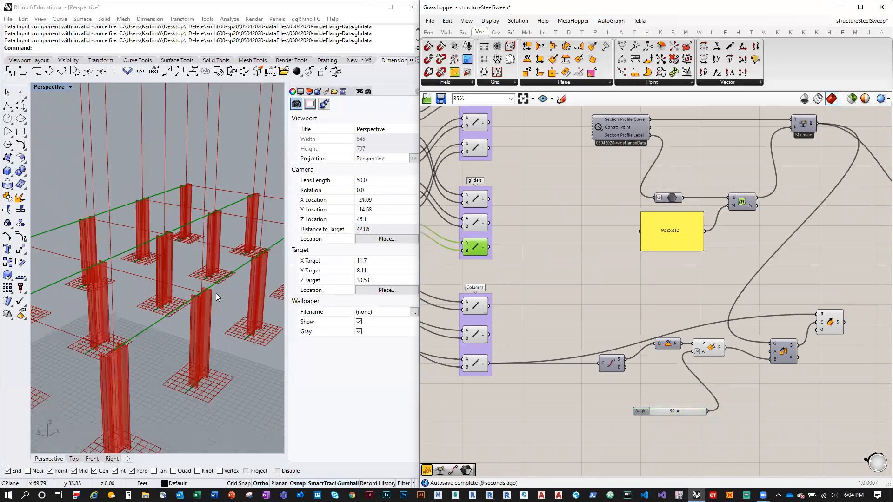
scroll(256, 259, "down", 8)
Reduce the height of the W36X652 panel under the profile label component
right_click_drag(716, 254, 578, 335)
left_click(635, 223)
right_click_drag(572, 338, 688, 319)
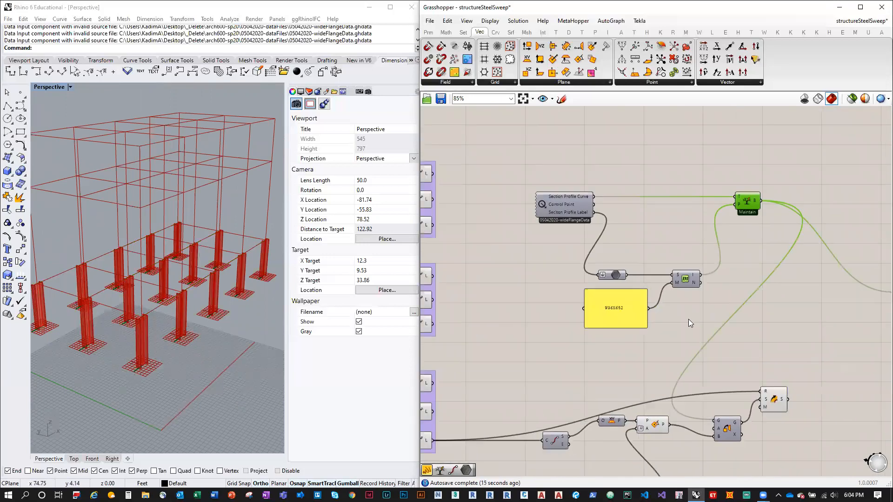
left_click_drag(629, 326, 630, 307)
right_click_drag(798, 315, 670, 311)
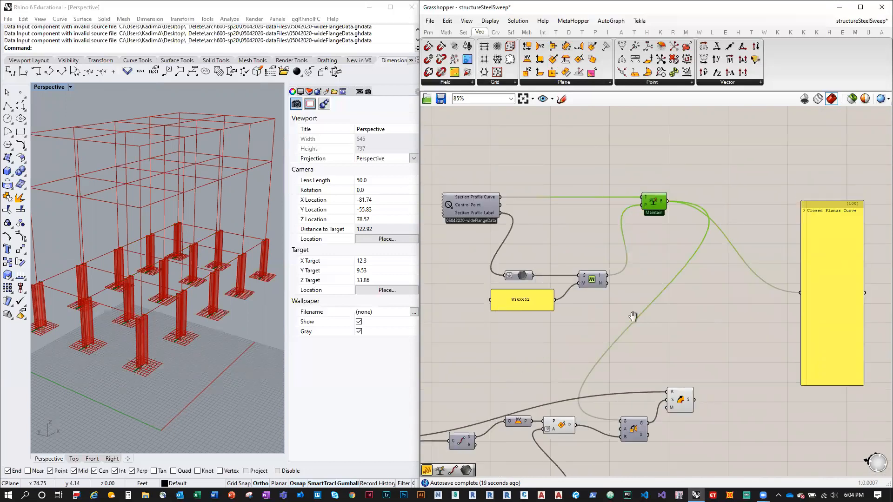
right_click_drag(587, 321, 633, 318)
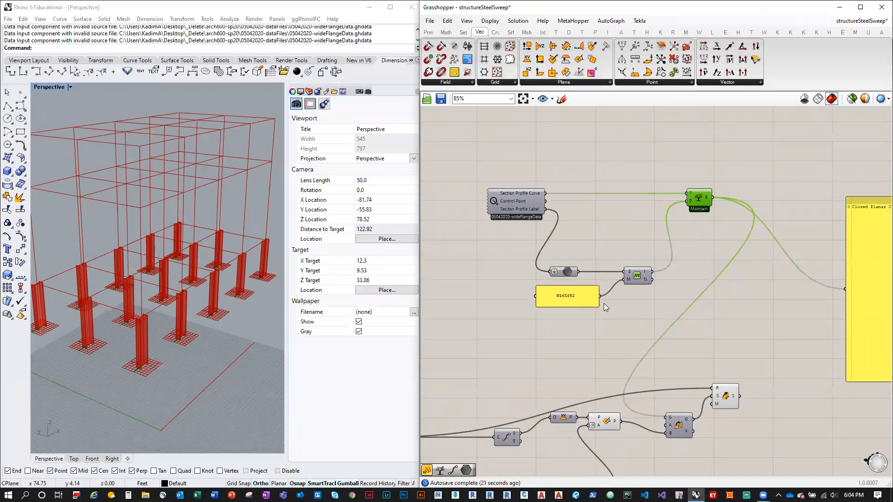
Move the wide-flange data component outward and raise the label parameter, W36X652 panel and Member Index in line with it
left_click_drag(487, 204, 450, 204)
left_click_drag(650, 329, 524, 244)
left_click_drag(642, 277, 642, 210)
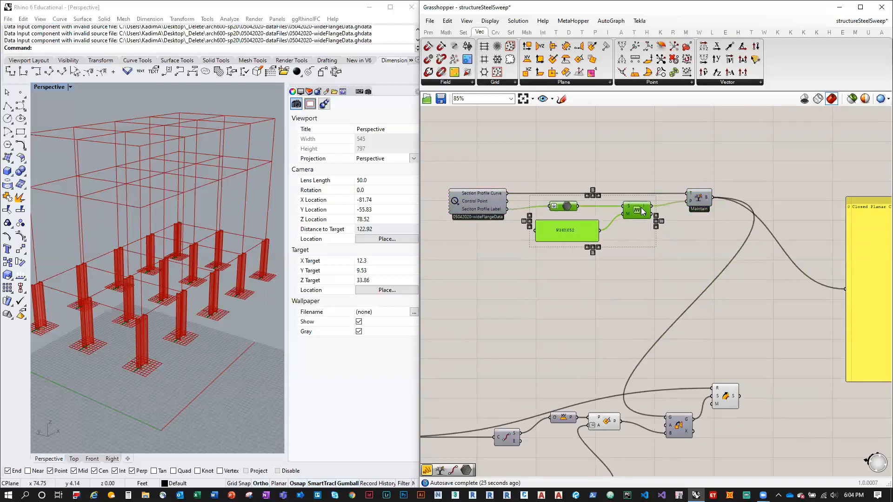
Duplicate the label parameter, W36X652 panel, Member Index and Tree Branch together above the originals
right_click_drag(641, 210, 629, 291)
left_click_drag(744, 358, 554, 246)
left_click_drag(625, 293, 623, 196, "alt")
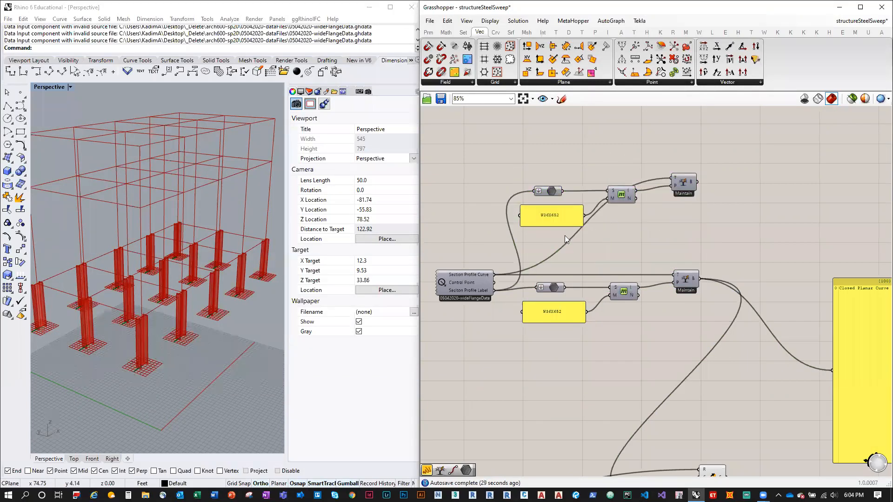
Connect the profile label parameter to the large panel and browse its list down to the W24 sections
scroll(570, 271, "down", 2)
left_click_drag(614, 250, 780, 314)
scroll(800, 291, "up", 3)
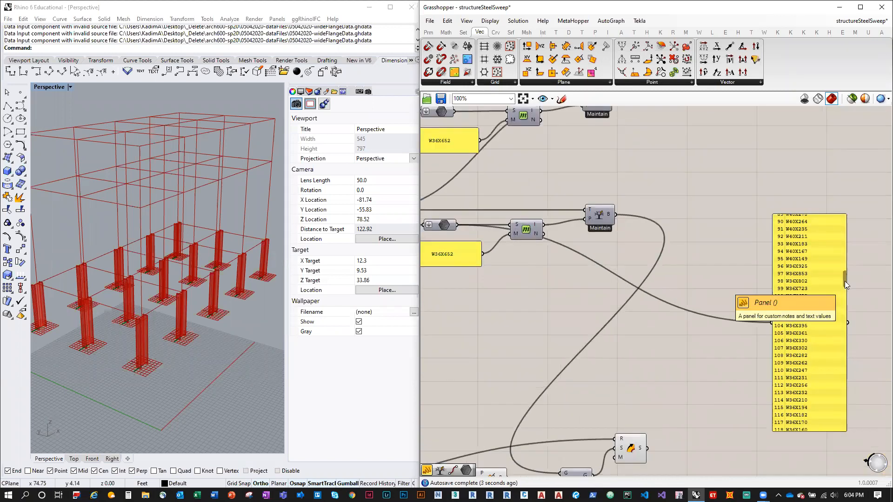
left_click_drag(846, 281, 844, 318)
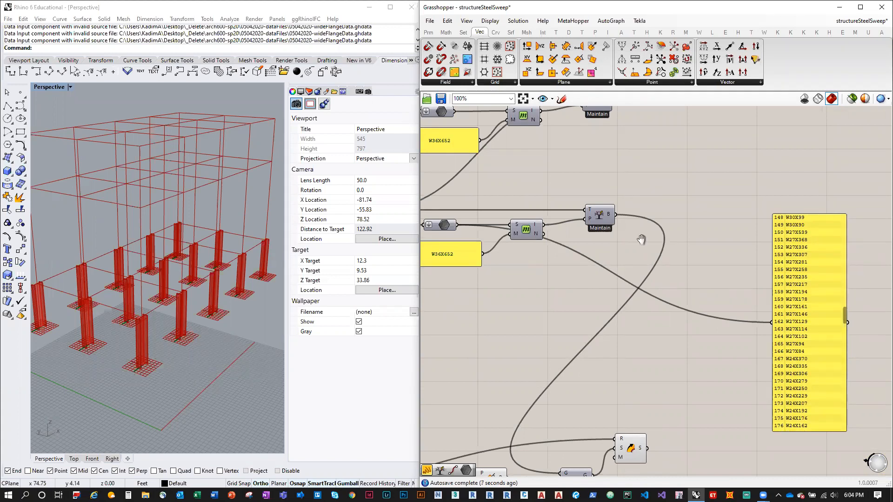
Set the text of the duplicated profile panel to W24X207
right_click_drag(696, 285, 833, 322)
double_click(587, 177)
type("W")
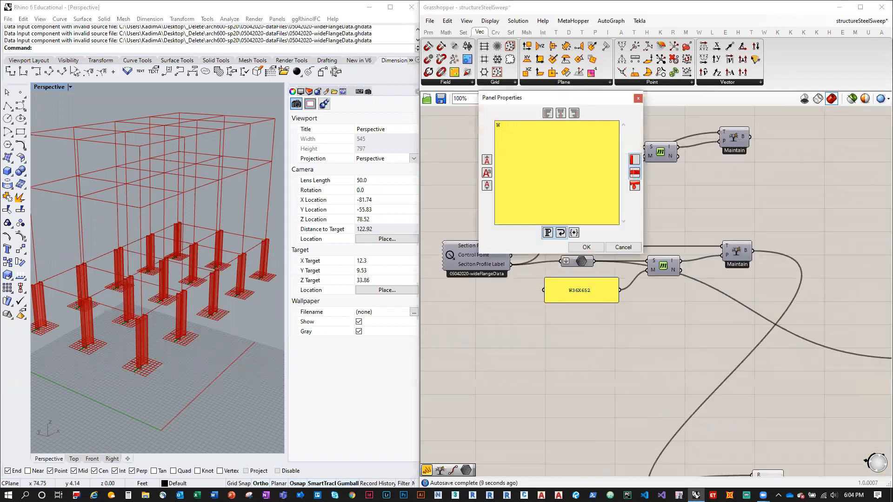
type("24X207")
left_click(586, 247)
scroll(629, 246, "down", 3)
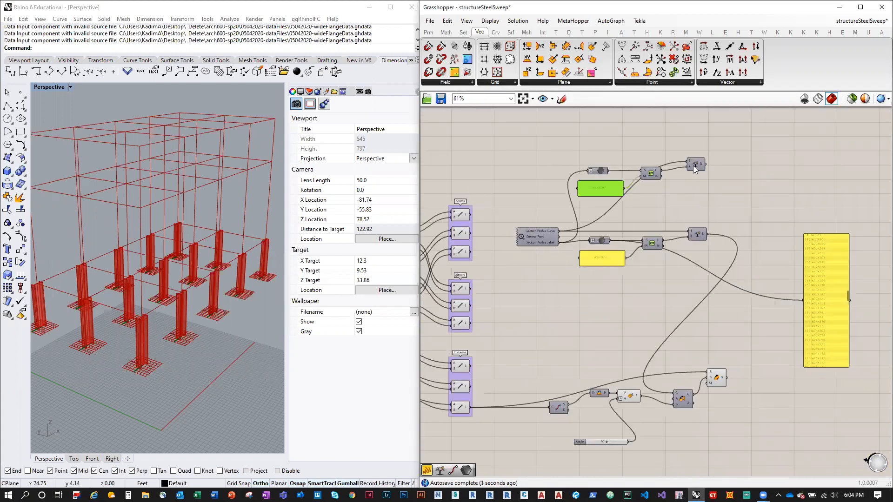
left_click(693, 165)
right_click_drag(150, 367, 150, 402)
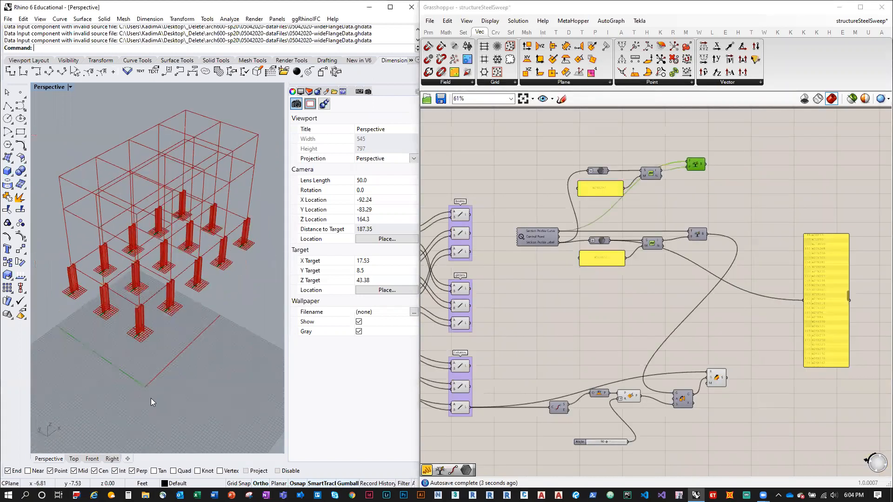
scroll(151, 402, "up", 10)
left_click(852, 98)
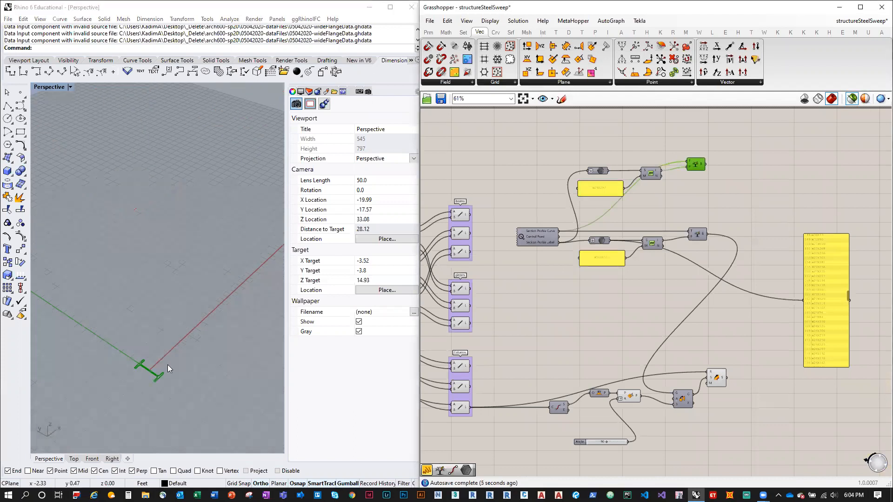
scroll(788, 261, "down", 1)
scroll(730, 299, "up", 1)
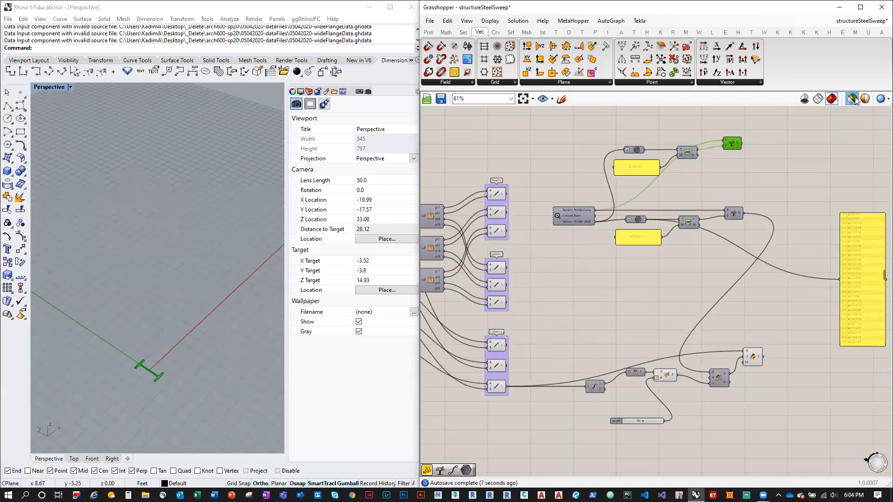
left_click(856, 101)
scroll(176, 394, "down", 5)
right_click_drag(177, 366, 175, 347)
scroll(131, 184, "up", 1)
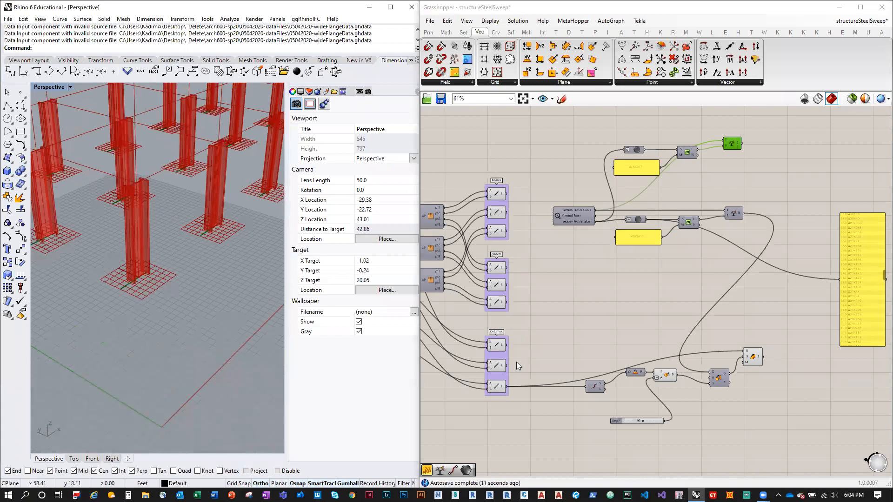
Duplicate the columns' End Points component beside the girders group and connect the group's last line component to it
scroll(501, 360, "up", 2)
left_click(633, 399)
key("ctrl+c")
key("ctrl+v")
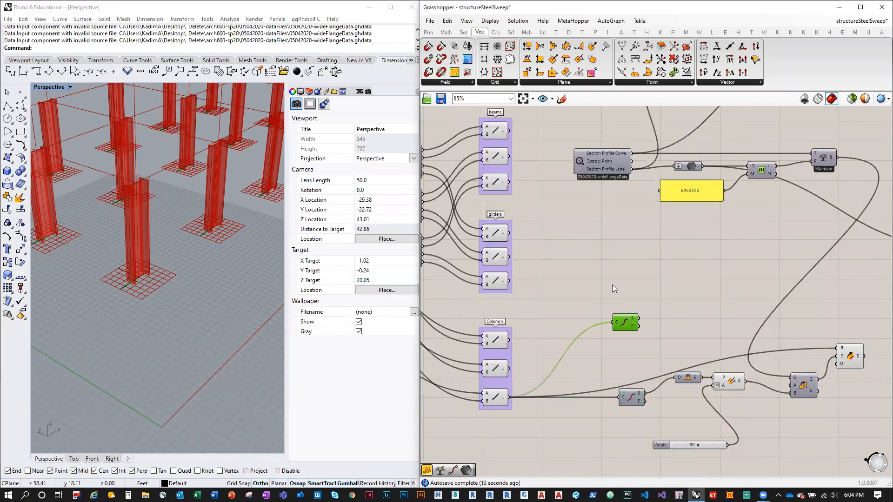
left_click_drag(612, 284, 619, 287, "alt")
left_click_drag(509, 281, 608, 287)
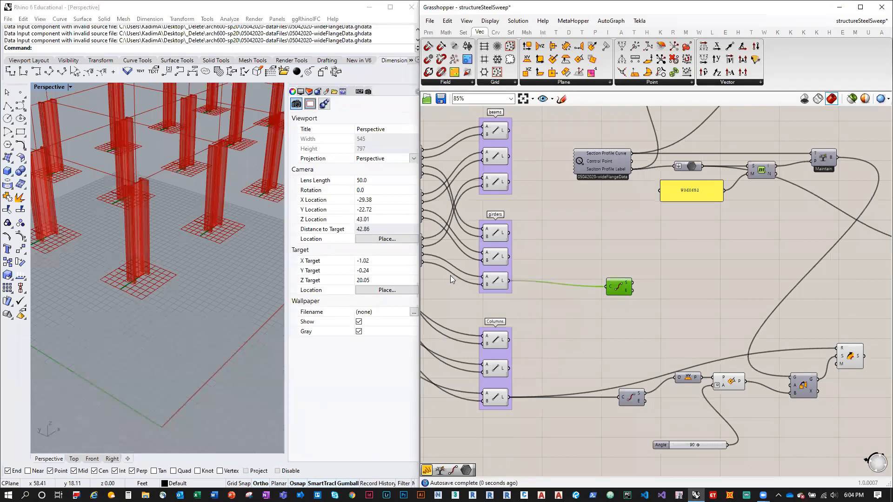
Limit the preview to selected objects and examine the last girder lines together with their end points
left_click(494, 281)
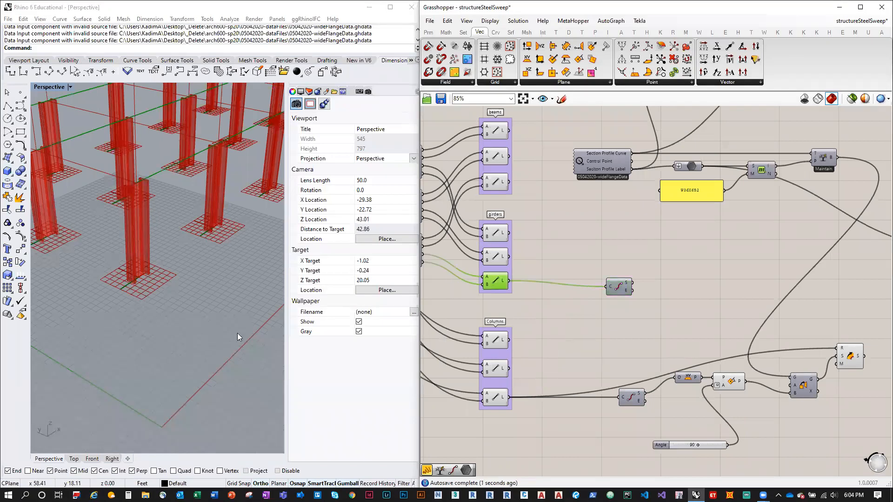
left_click(620, 290)
left_click(851, 99)
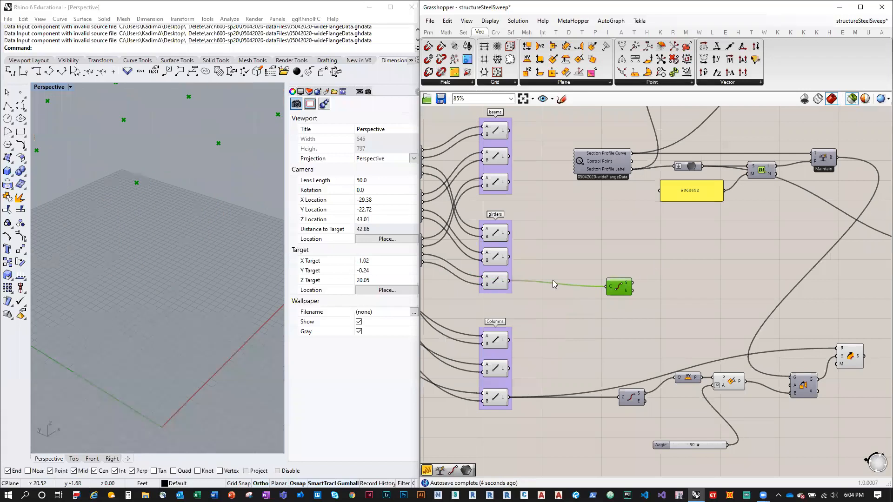
left_click(494, 280, "shift")
scroll(152, 272, "down", 4)
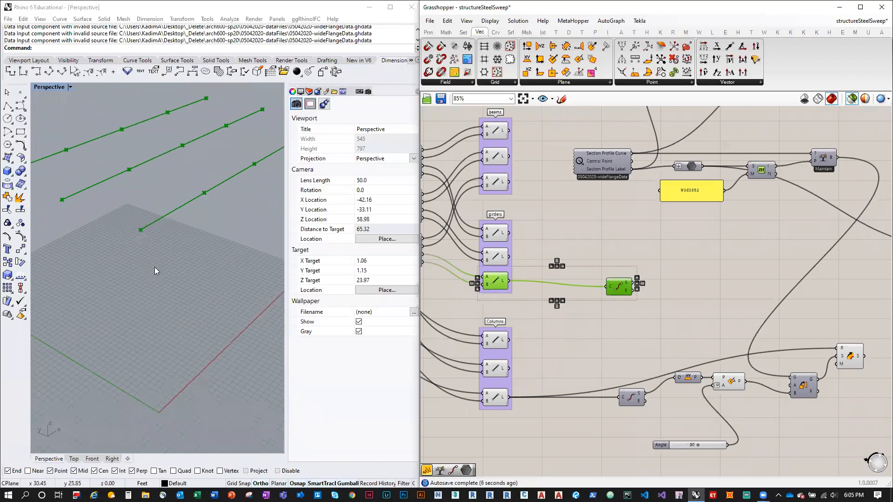
scroll(179, 296, "down", 6)
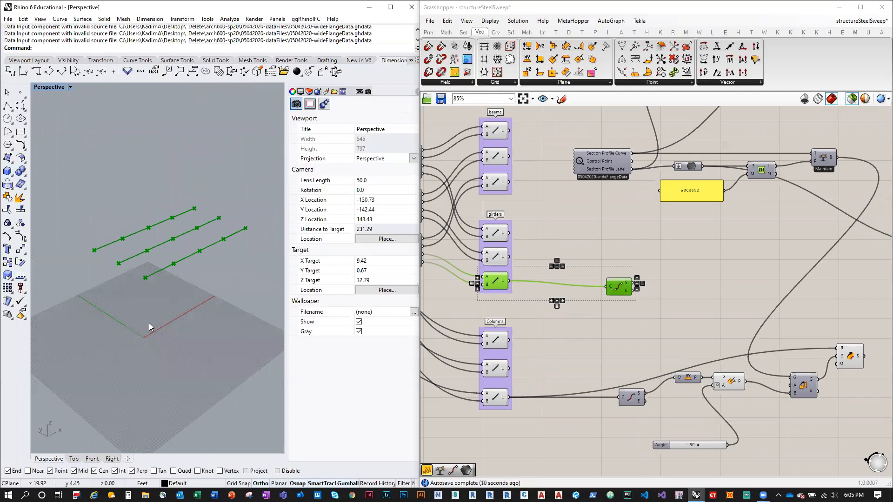
scroll(139, 292, "up", 3)
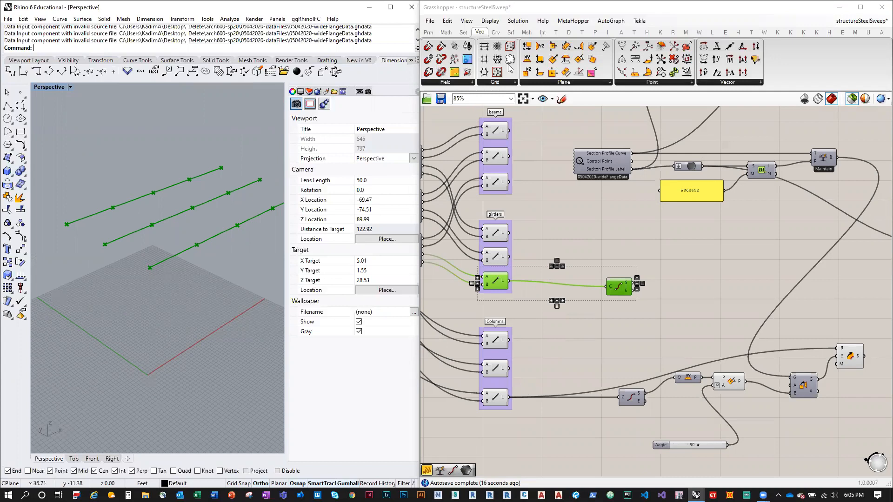
Add a YZ Plane component and connect the girders' start points to its origin input
left_click(550, 83)
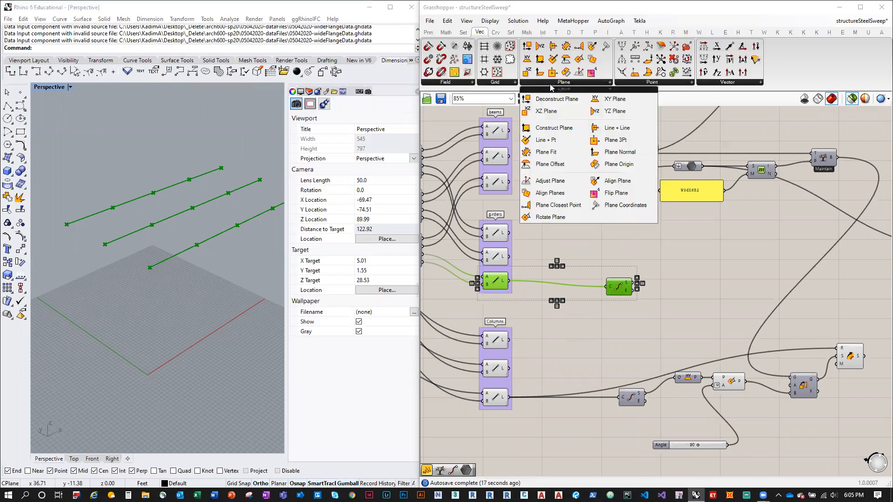
left_click(623, 99)
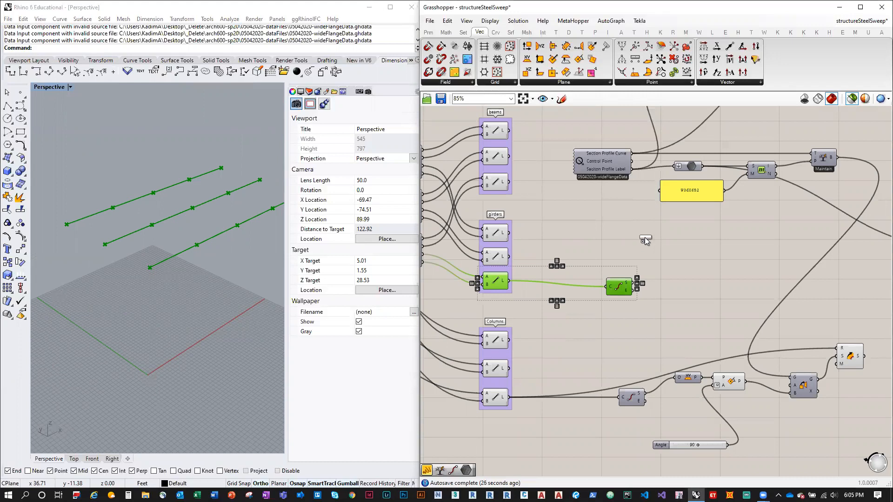
left_click(644, 238)
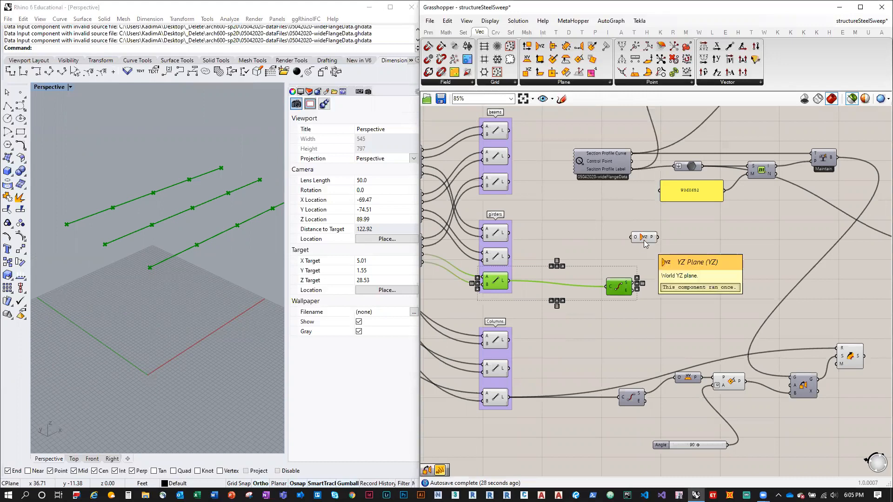
left_click_drag(619, 287, 635, 237)
key("ctrl+z")
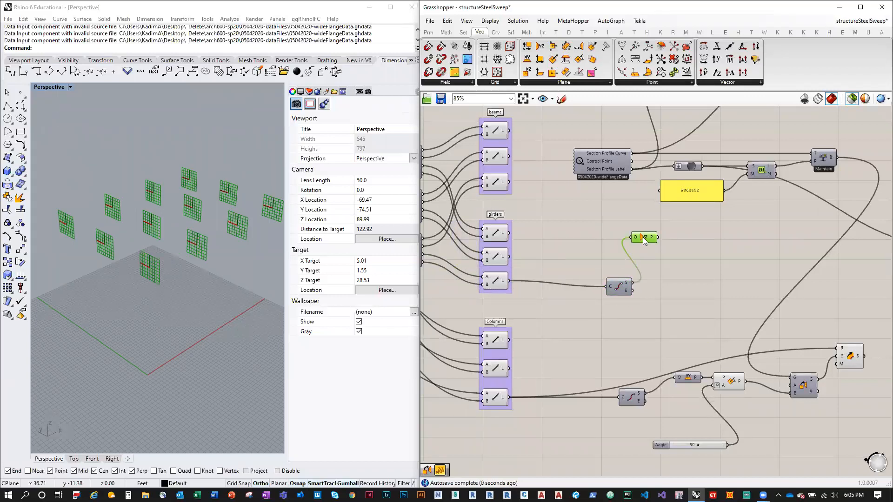
mouse_move(170, 281)
right_mouse_down()
mouse_move(201, 264)
mouse_move(183, 274)
right_mouse_up()
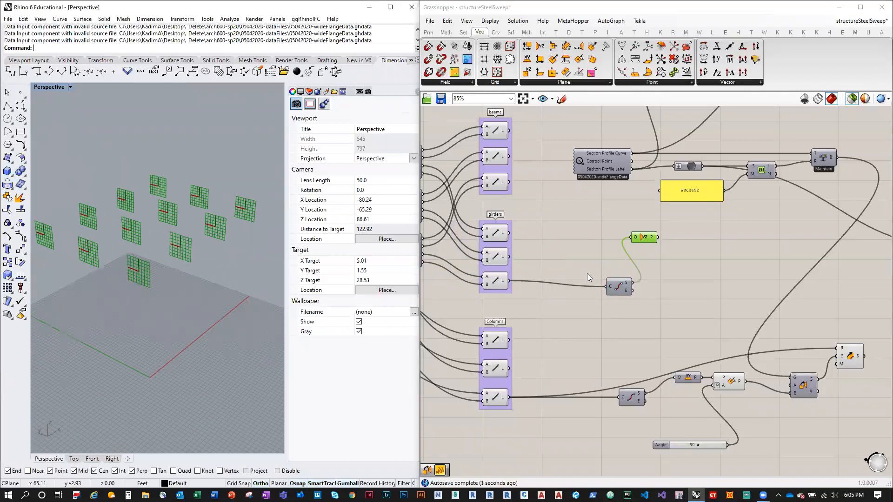
Reposition the girders' End Points and YZ Plane components and preview the planes together with the girder lines
left_click_drag(617, 288, 593, 282)
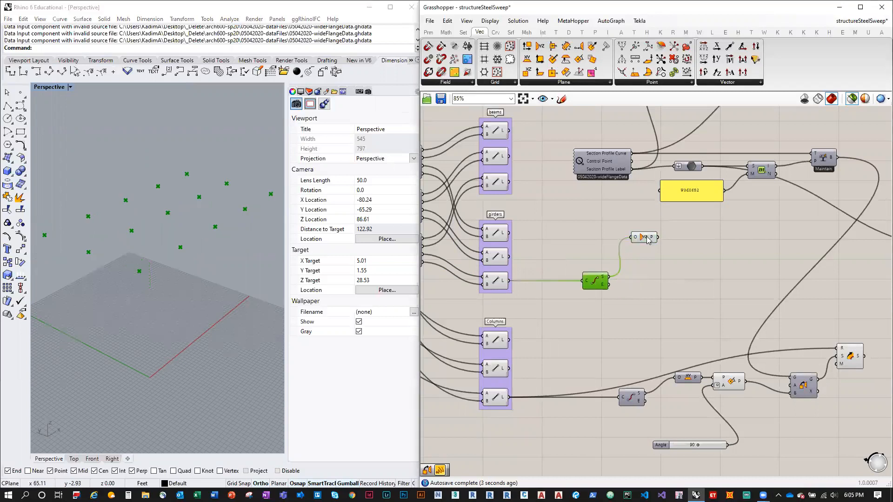
left_click_drag(647, 239, 658, 254)
left_click(503, 274, "shift")
mouse_move(168, 272)
right_mouse_down()
mouse_move(132, 259)
mouse_move(157, 275)
right_mouse_up()
Duplicate the columns' Orient and Sweep1 components beside the YZ Plane component
right_click_drag(778, 274, 689, 261)
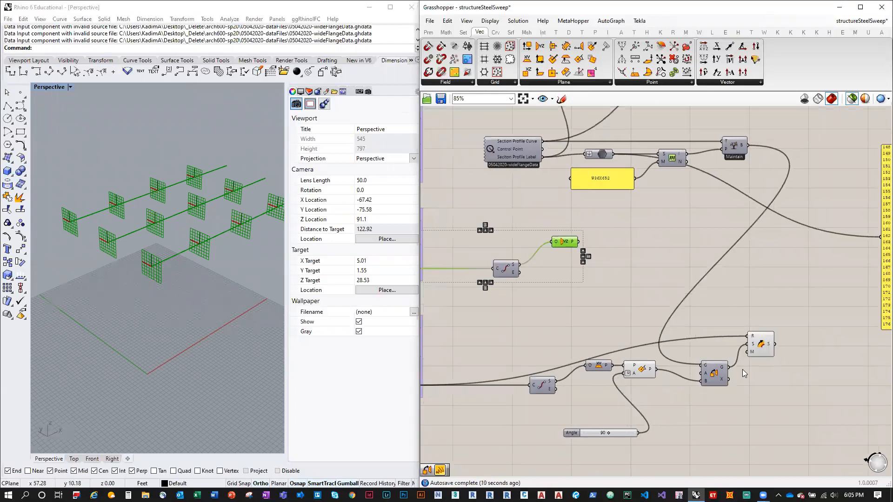
left_click_drag(756, 376, 708, 337)
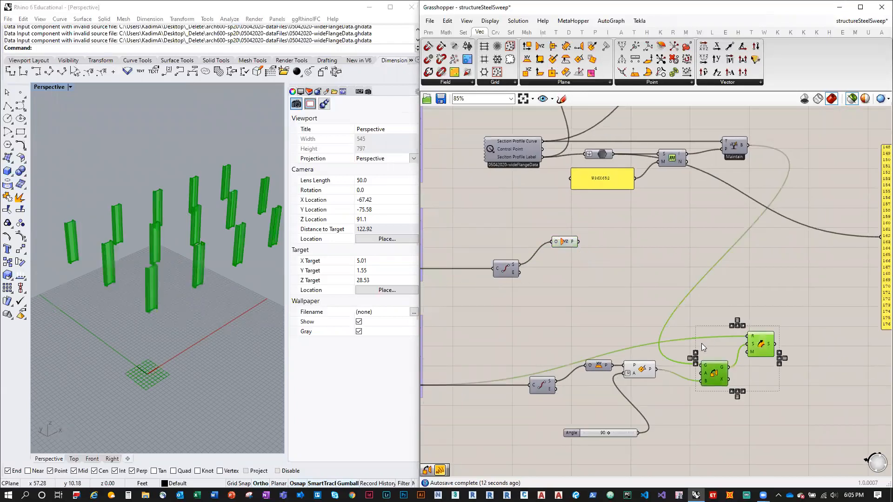
left_click_drag(756, 353, 740, 255, "alt")
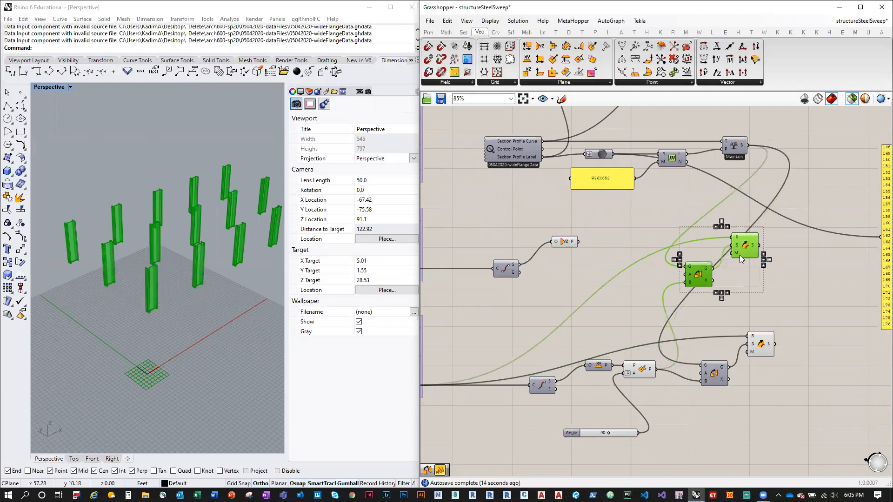
Connect the W24X207 Tree Branch to the duplicated Orient's geometry input and the YZ planes to its target input
scroll(692, 244, "down", 3)
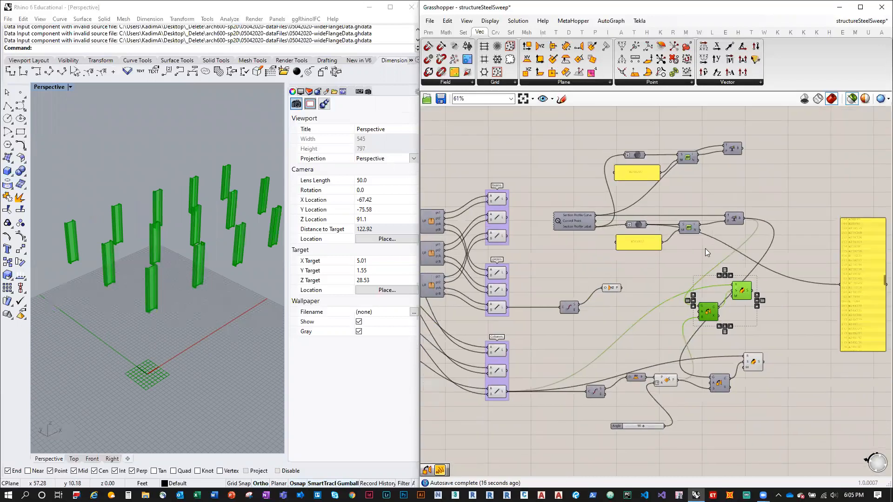
scroll(706, 249, "up", 1)
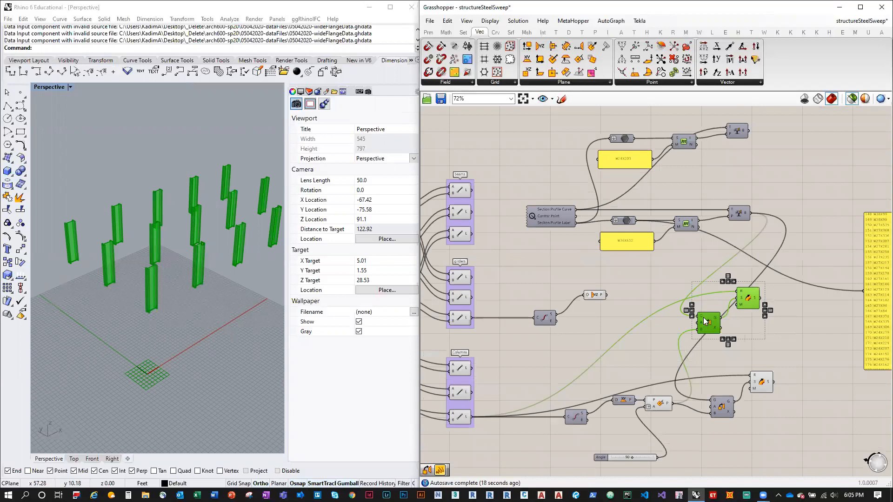
left_click_drag(749, 131, 698, 317)
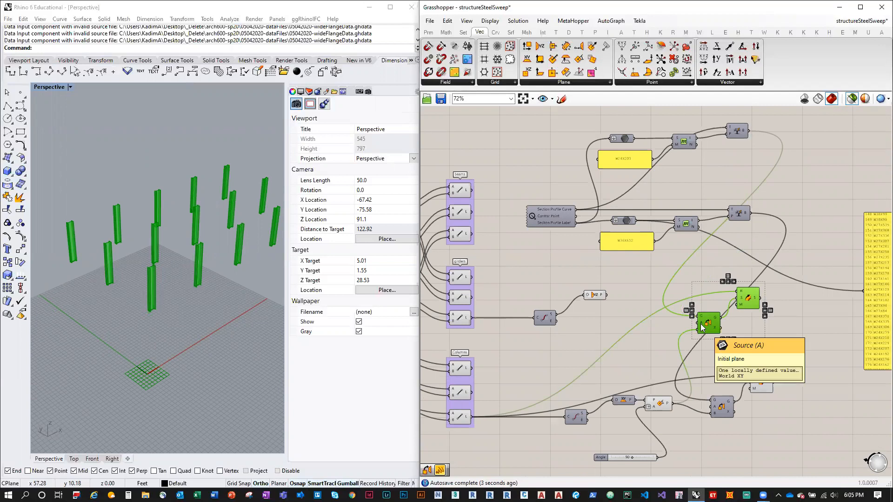
left_click_drag(606, 296, 701, 334)
Nudge the duplicated Sweep1 component and connect the last girders line component to its rail input
mouse_move(749, 299)
left_mouse_down()
mouse_move(749, 324)
mouse_move(751, 299)
left_mouse_up()
left_click(788, 302)
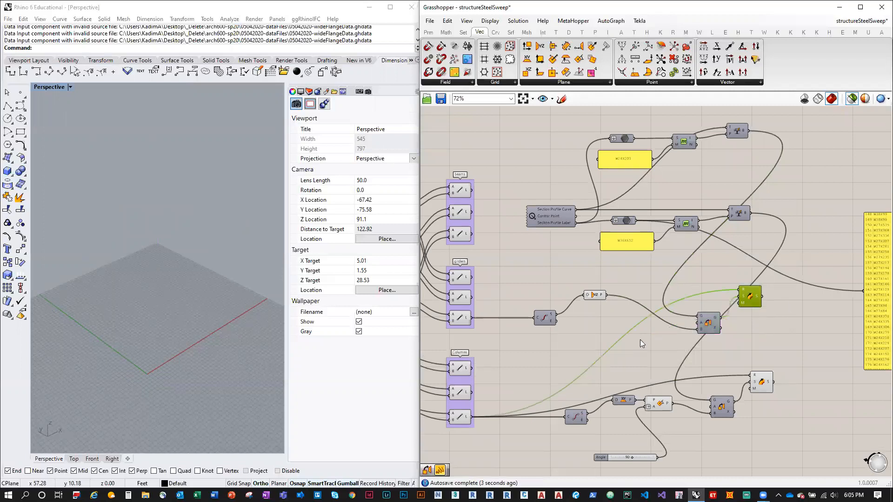
right_click_drag(640, 339, 684, 318)
left_click_drag(516, 297, 784, 268)
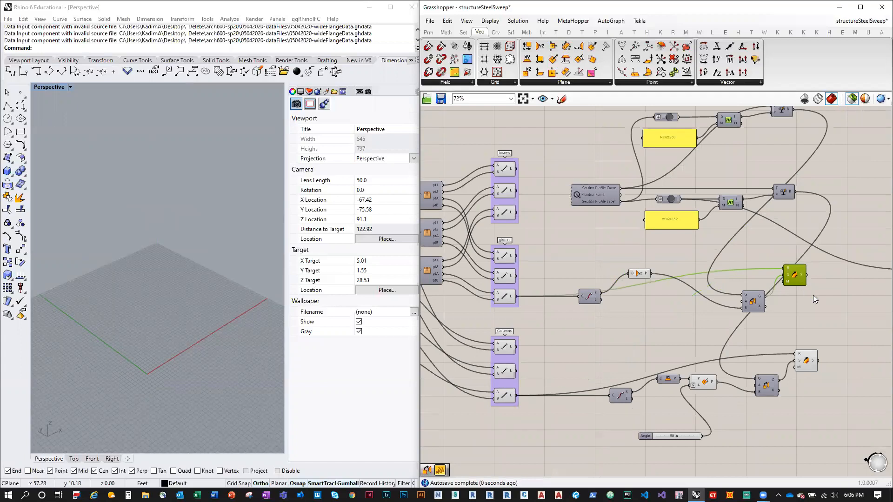
Nudge the girders' Orient component and examine the data at its geometry input and output, the W24X207 Tree Branch and the YZ planes
left_click_drag(761, 299, 750, 296)
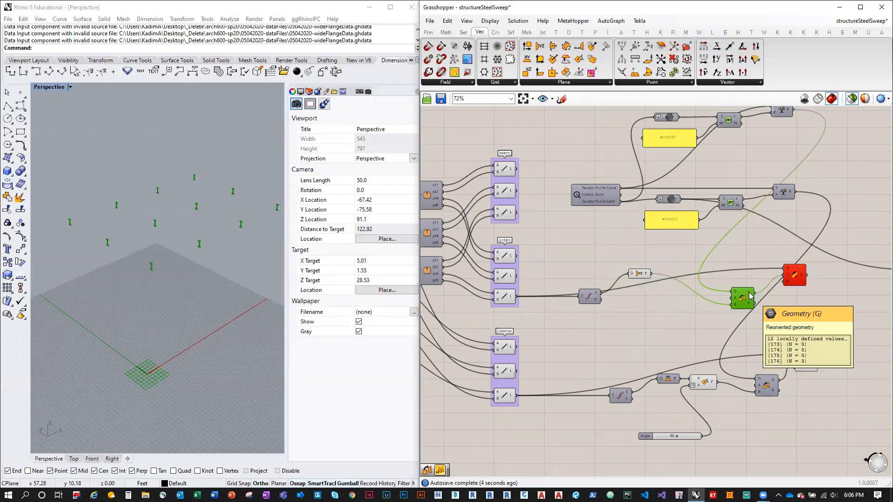
right_click_drag(775, 213, 740, 241)
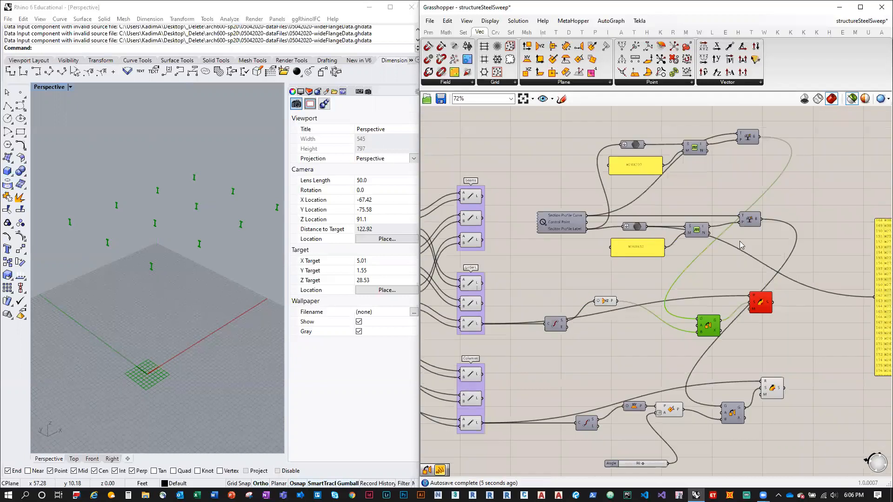
left_click(754, 140)
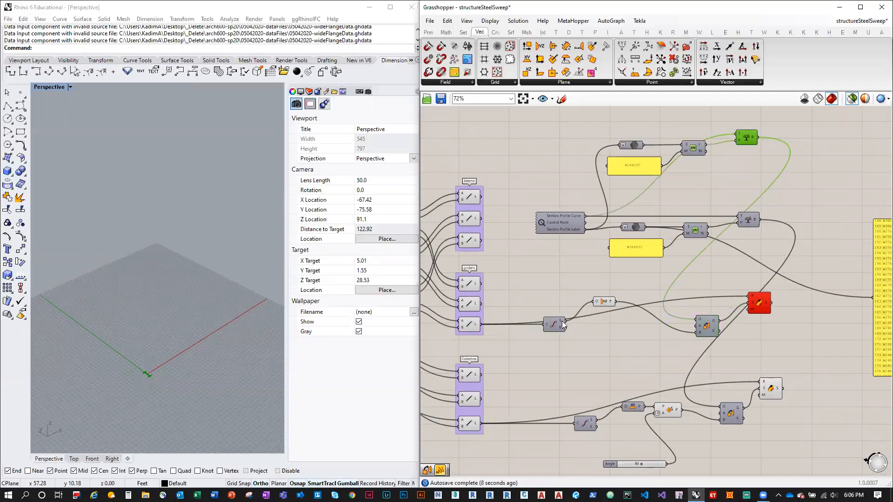
mouse_move(563, 324)
mouse_move(611, 303)
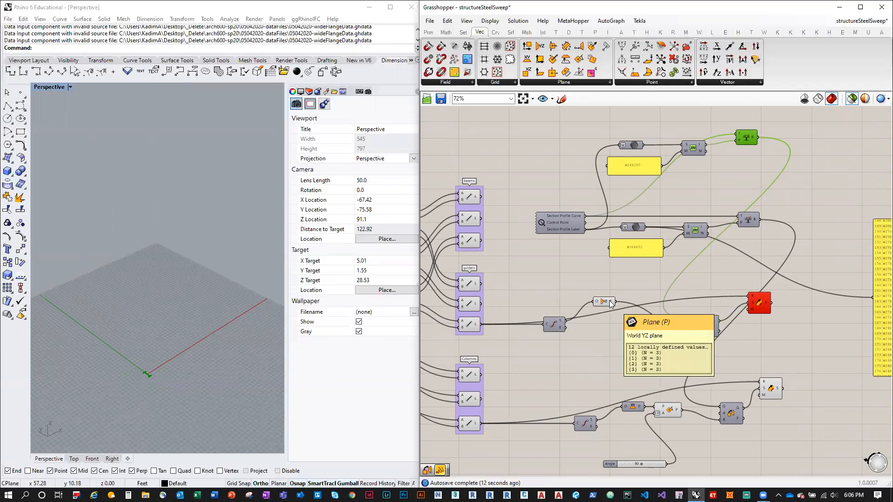
scroll(684, 346, "up", 2)
mouse_move(704, 314)
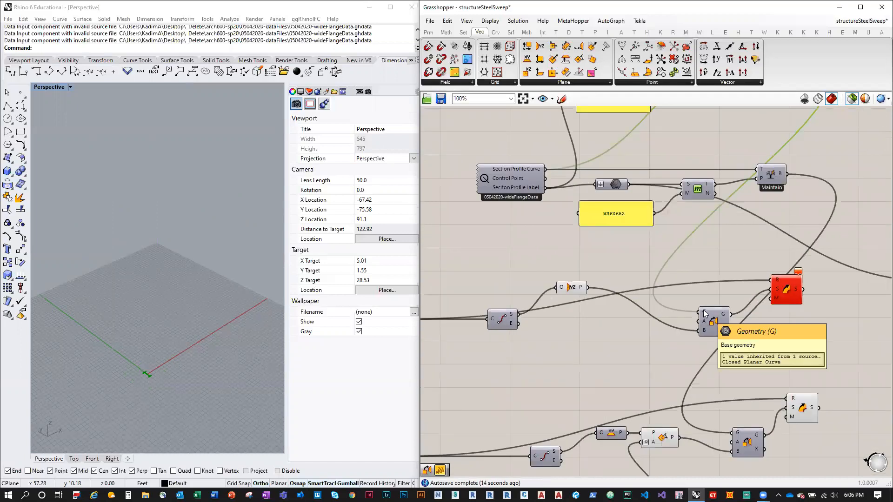
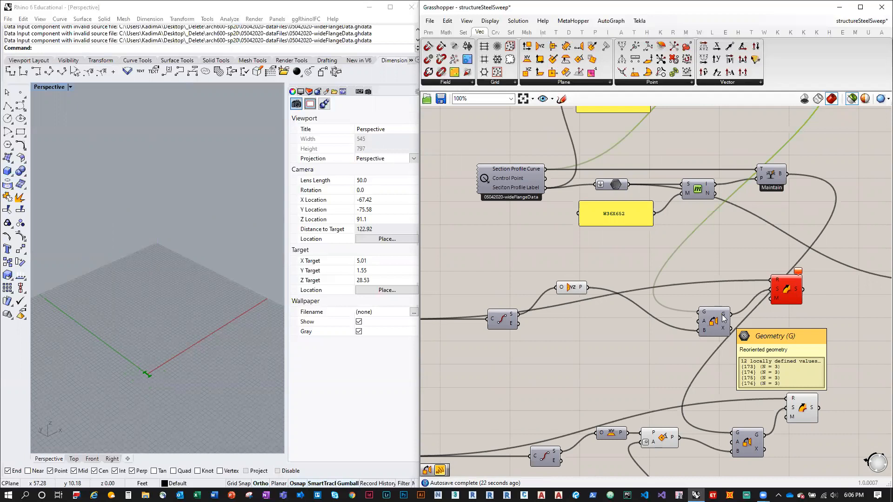
Move the YZ Plane component in line with the girders' End Points and Orient, and check the planes' and start points' data
left_click_drag(571, 289, 576, 325)
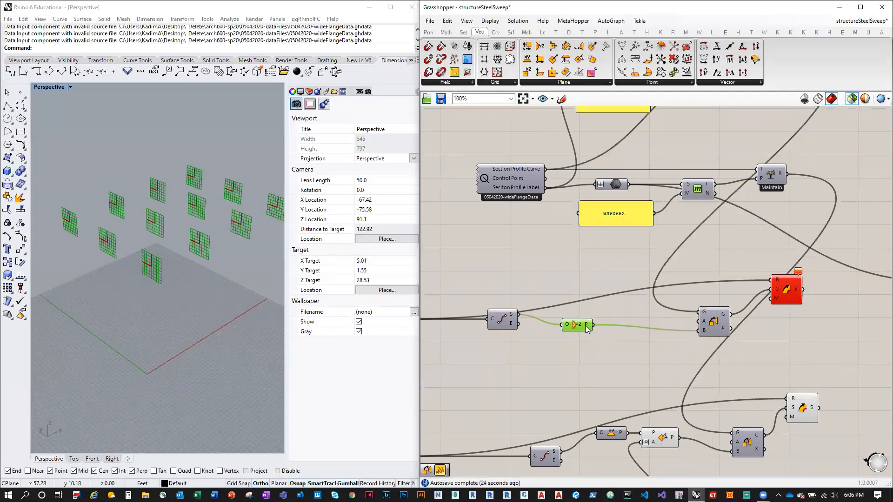
mouse_move(587, 328)
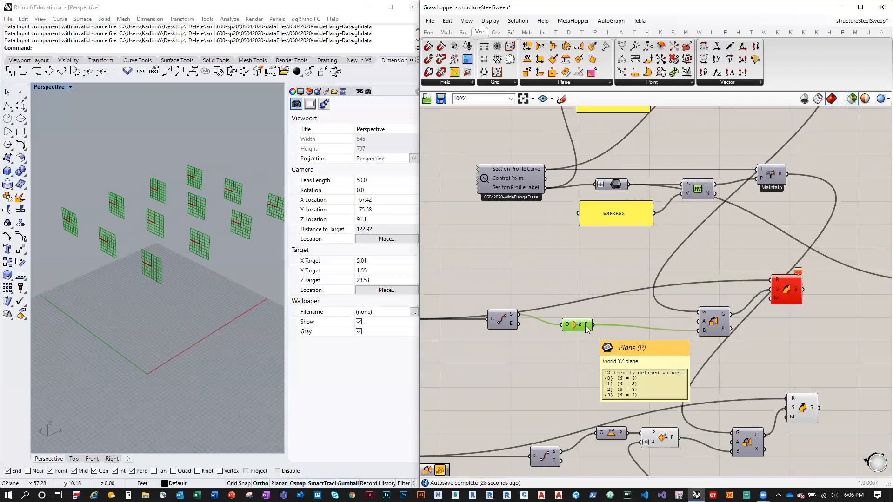
right_click_drag(659, 346, 588, 368)
scroll(524, 344, "down", 1)
right_click_drag(524, 345, 623, 309)
left_click(628, 308)
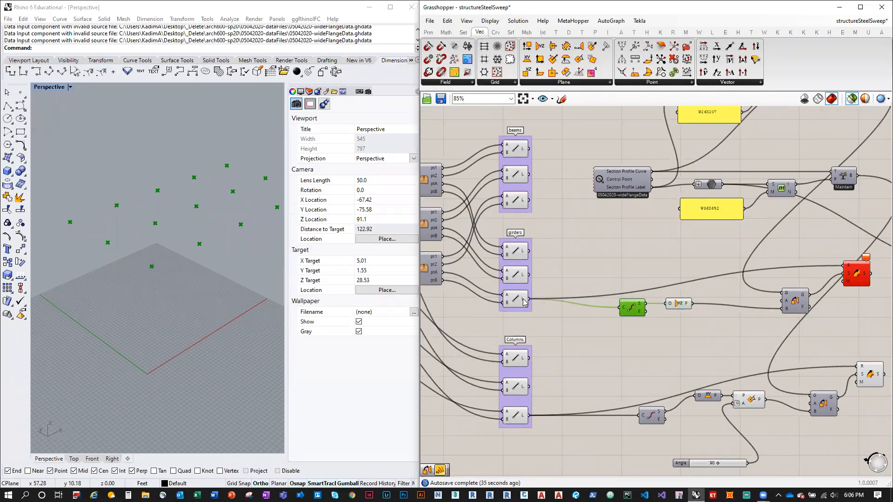
mouse_move(525, 302)
mouse_move(764, 495)
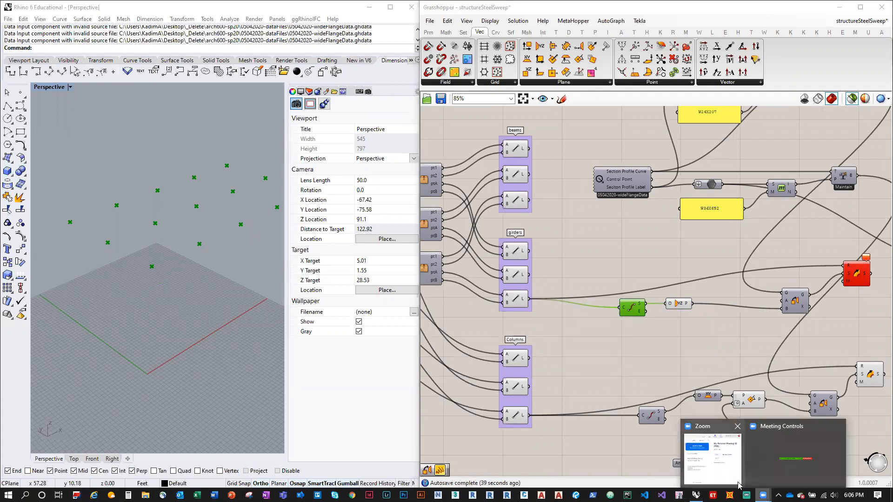
left_click(698, 322)
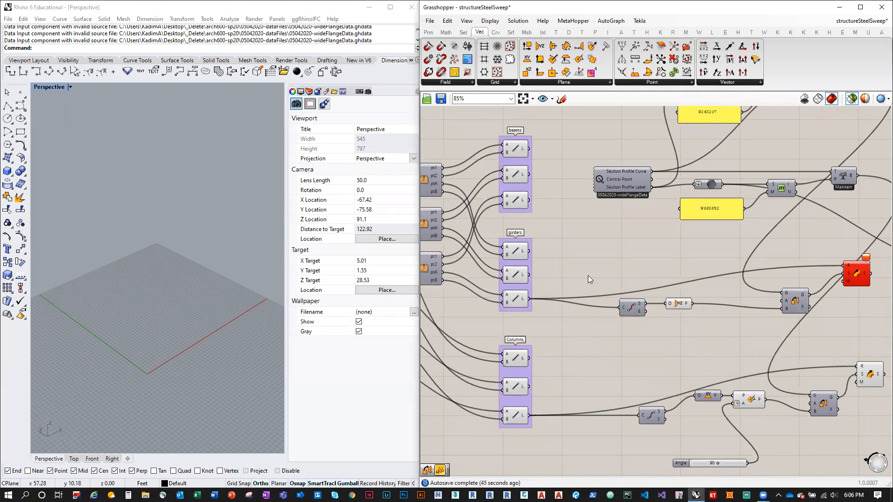
Check the runtime errors of the girders' Sweep1 component
right_click_drag(782, 304, 647, 283)
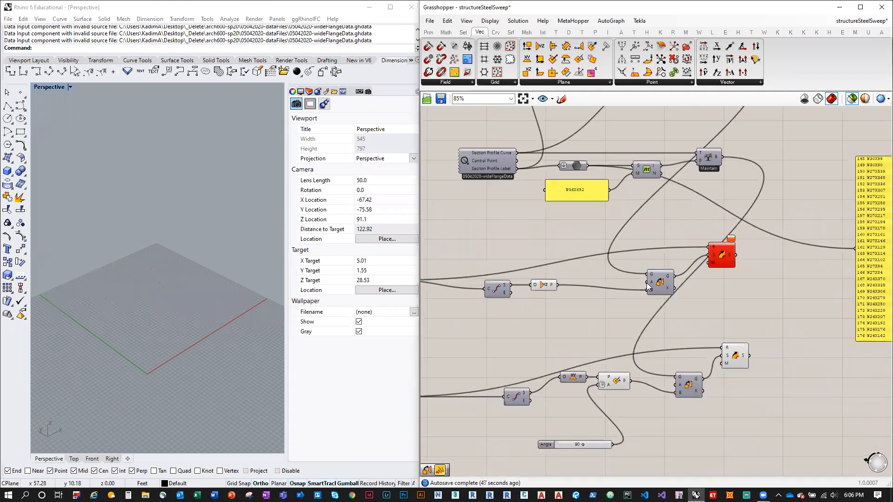
scroll(688, 261, "up", 1)
left_click_drag(726, 255, 719, 249)
right_click(723, 248)
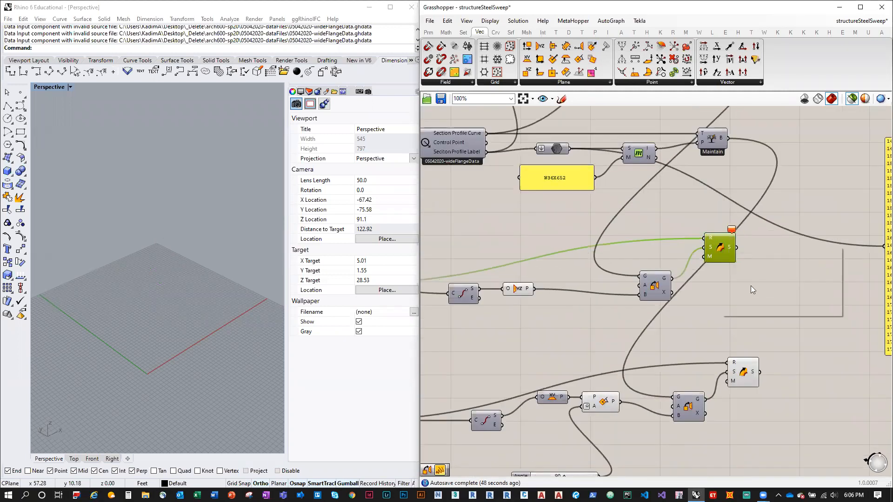
right_click_drag(759, 321, 563, 311)
right_click(525, 241)
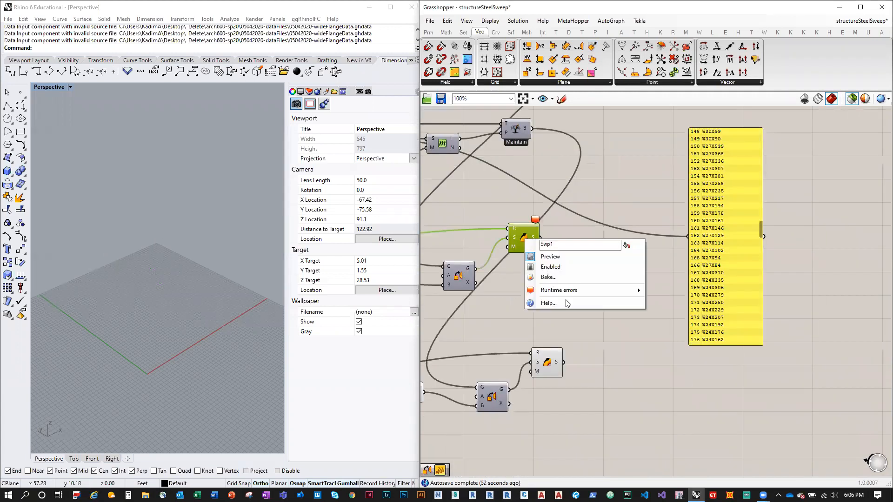
mouse_move(583, 290)
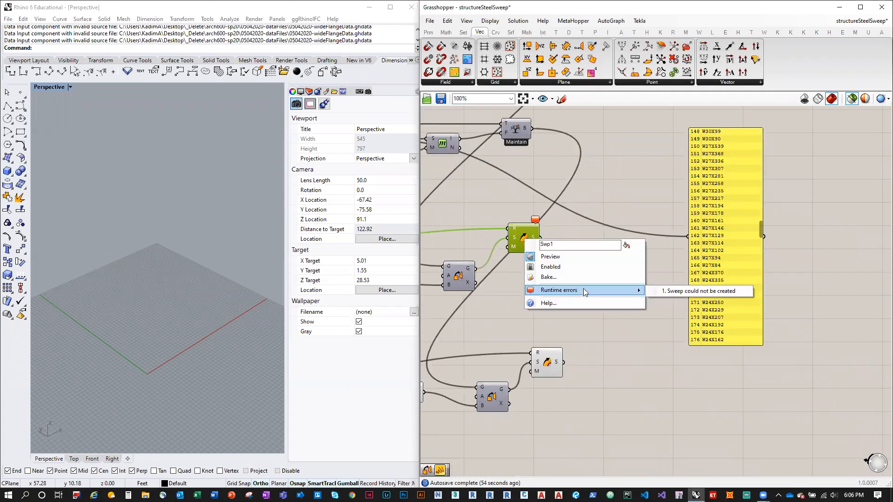
right_click_drag(583, 212, 720, 216)
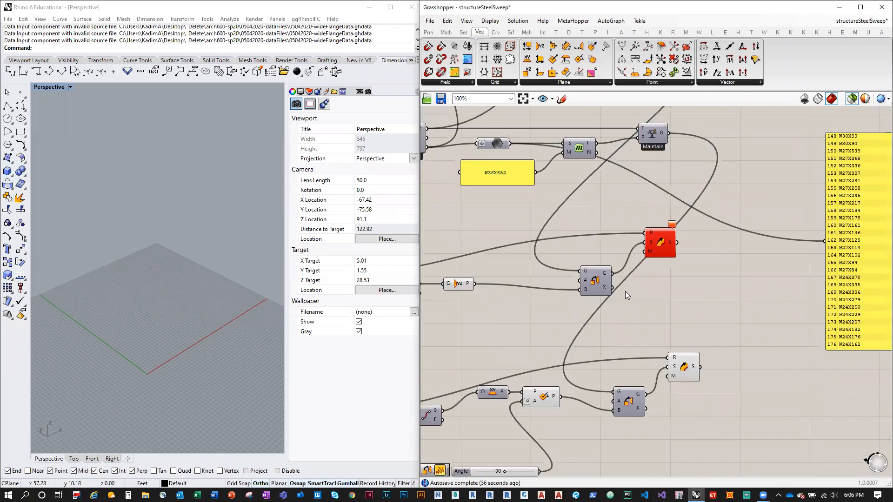
Shift the girders' Orient slightly and compare the data structure of its base geometry, target planes and reoriented geometry
right_click_drag(626, 291, 711, 258)
scroll(677, 263, "down", 1)
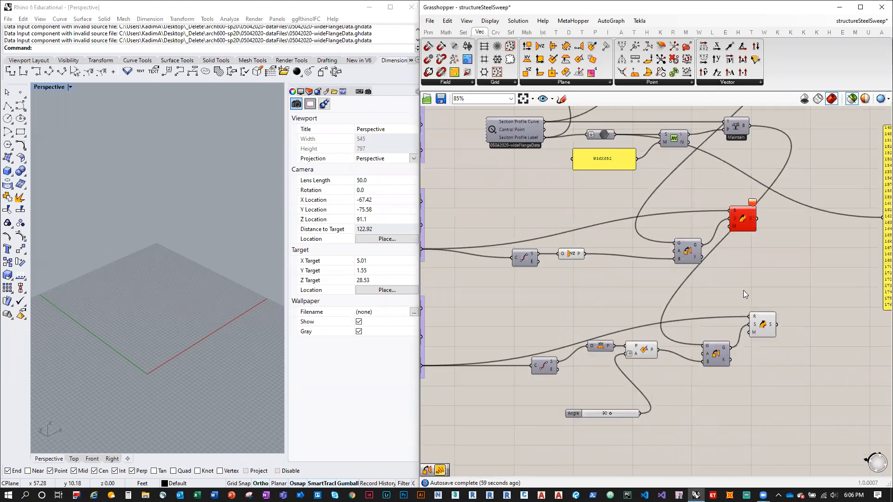
left_click_drag(697, 248, 690, 243)
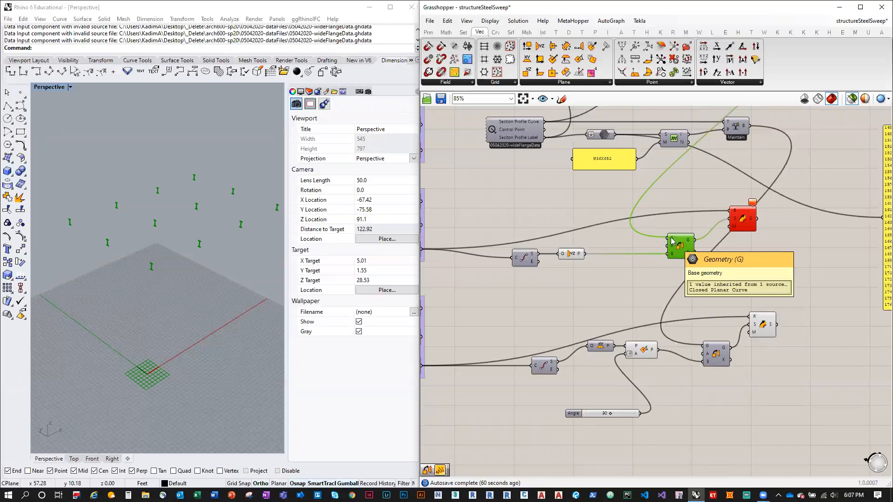
right_click_drag(672, 241, 636, 338)
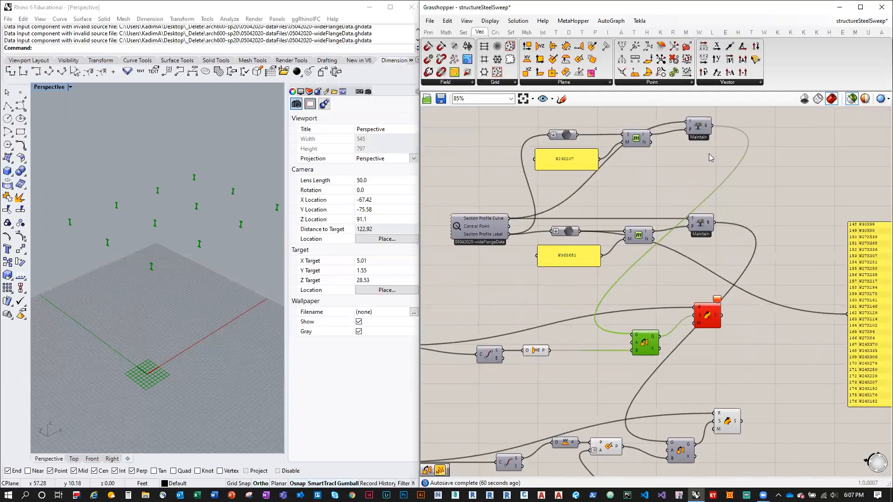
right_click_drag(625, 299, 644, 253)
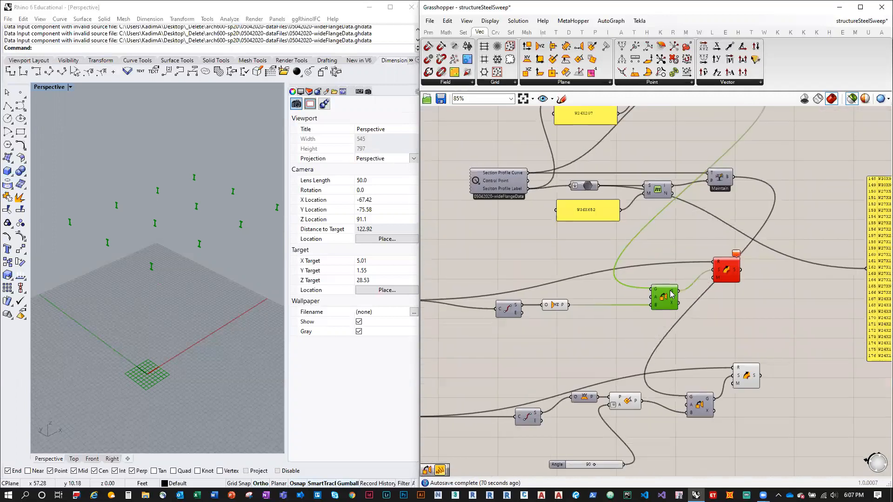
mouse_move(671, 293)
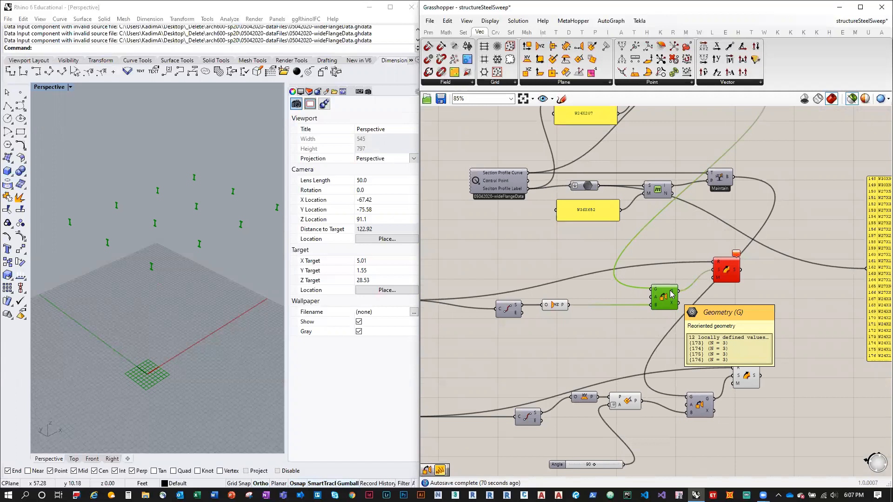
mouse_move(656, 306)
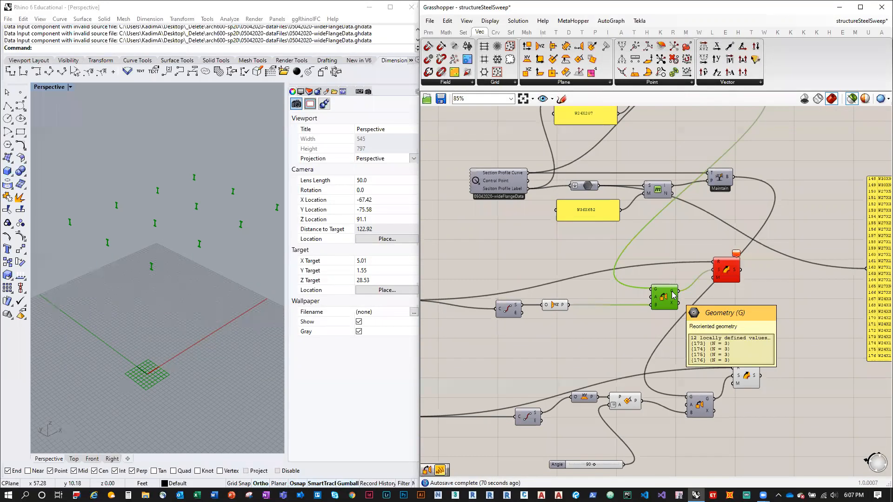
Connect the last girders line component to the large text panel in place of its current source and read the lines' branch structure
right_click_drag(602, 307, 651, 281)
scroll(493, 272, "down", 2)
left_click_drag(467, 271, 802, 250)
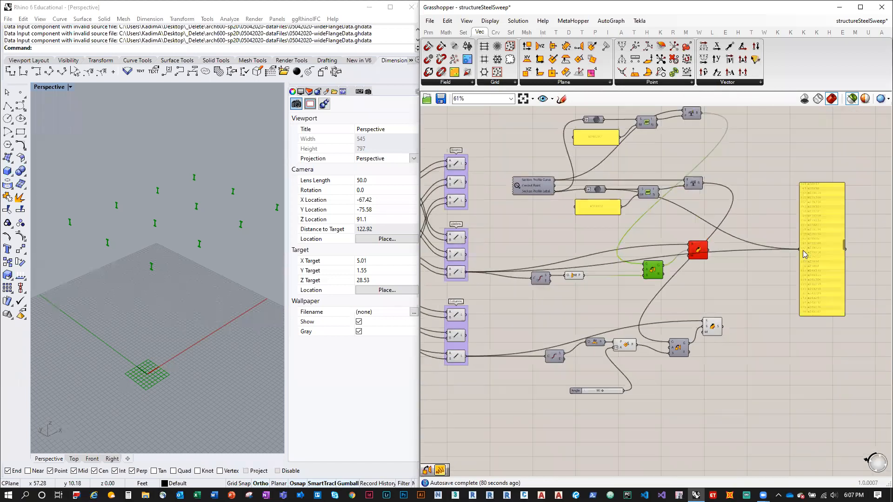
scroll(827, 219, "up", 1)
scroll(827, 219, "up", 2)
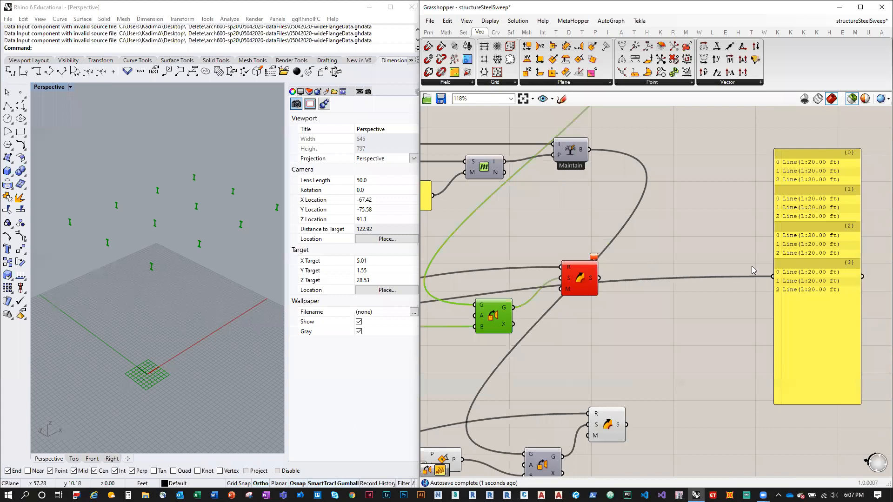
scroll(751, 267, "down", 1)
right_click_drag(698, 274, 785, 258)
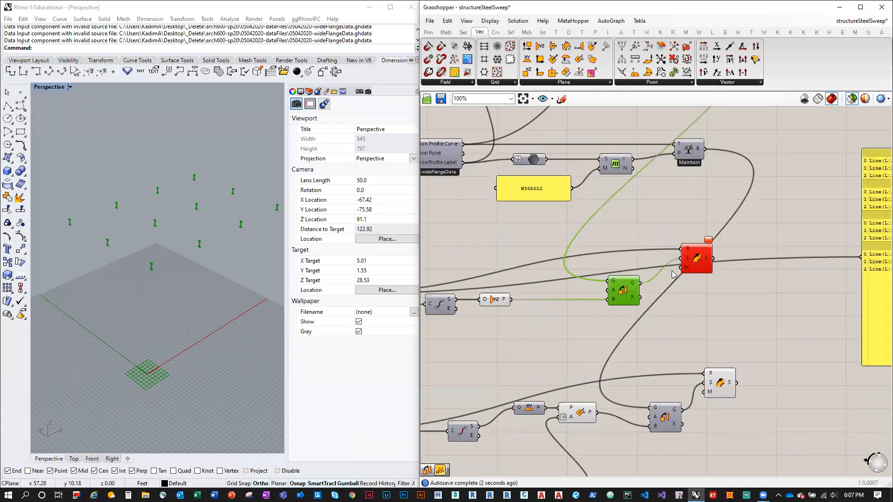
Flatten the geometry input of the girders' Orient, check its output paths and move the component closer to the YZ Plane
right_click(614, 283)
left_click(638, 350)
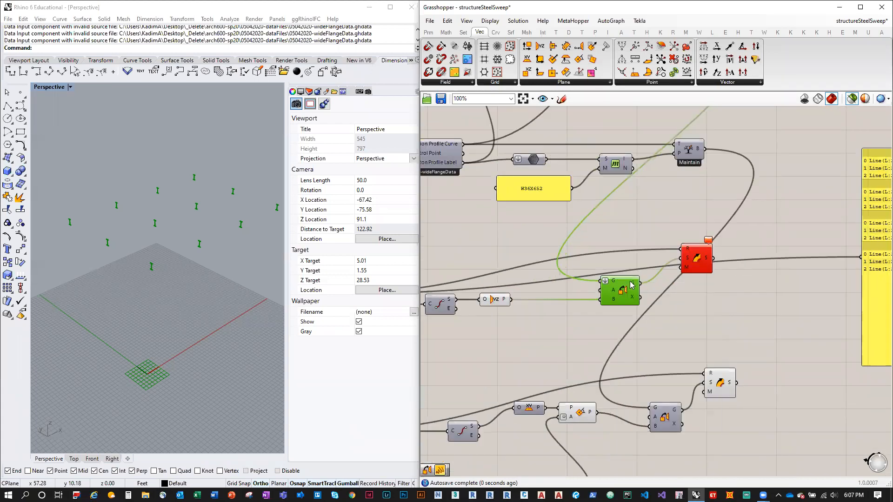
scroll(634, 286, "down", 2)
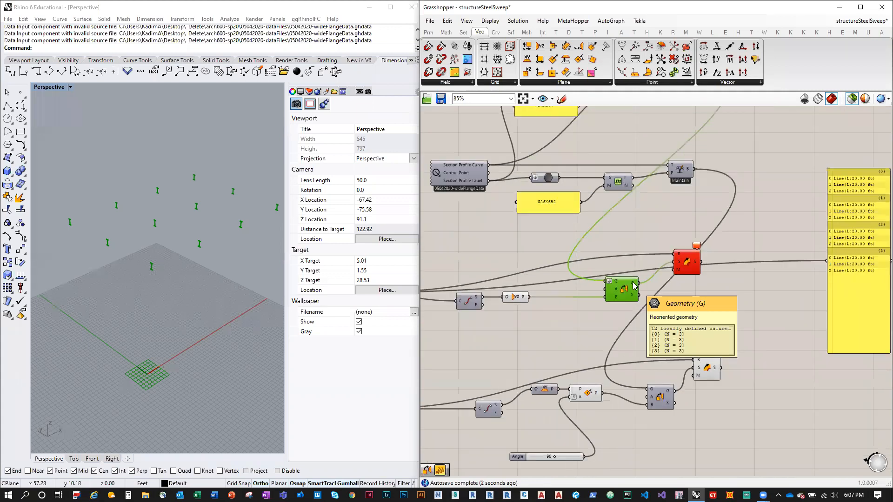
right_click_drag(676, 287, 759, 277)
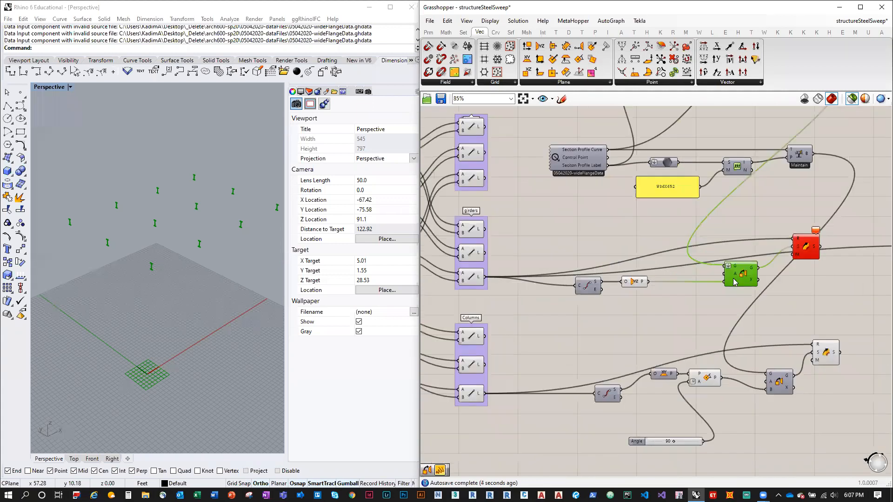
left_click_drag(734, 282, 678, 282)
scroll(697, 276, "up", 1)
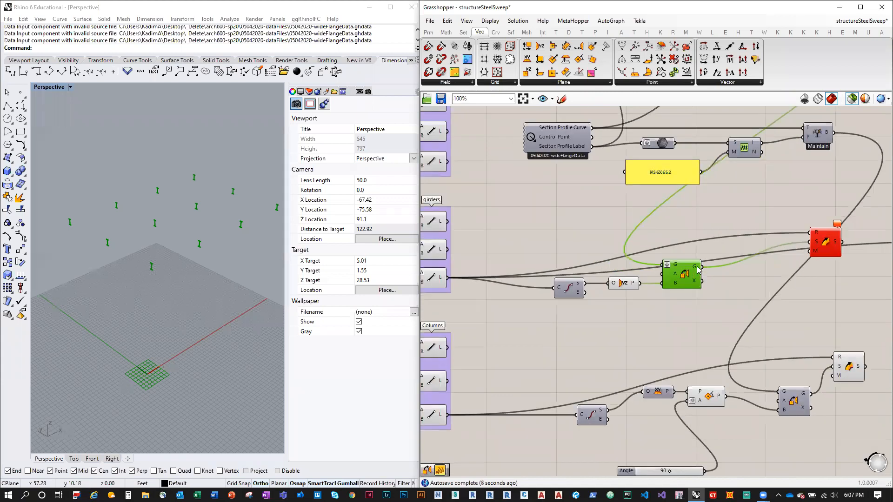
Graft both the section and rail inputs of the girders' Sweep1 component
right_click(697, 267)
left_click(810, 284)
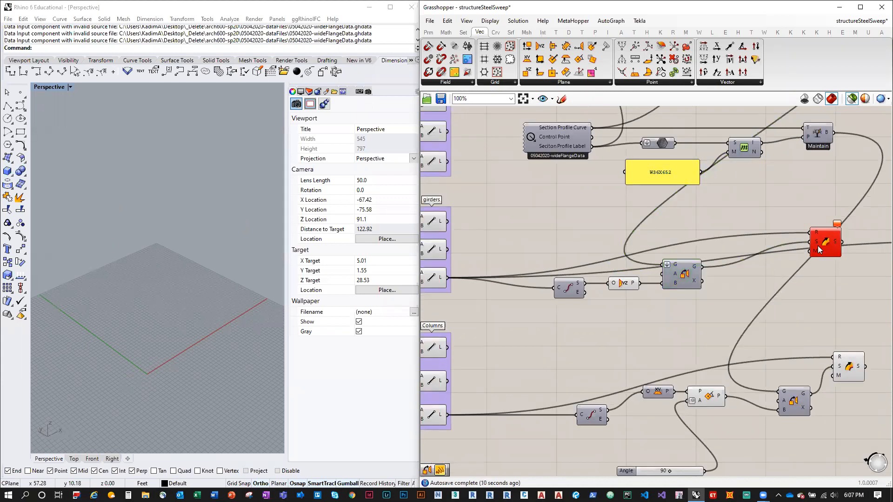
right_click(816, 243)
left_click(822, 324)
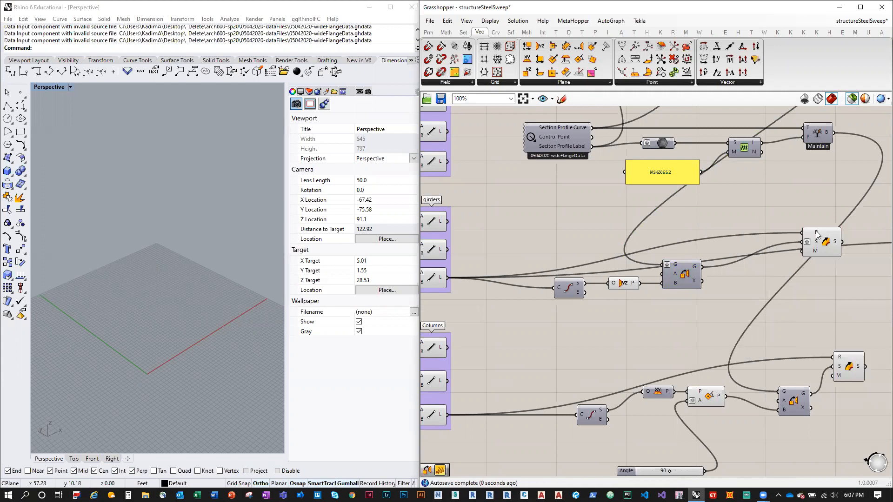
right_click(815, 233)
left_click(834, 302)
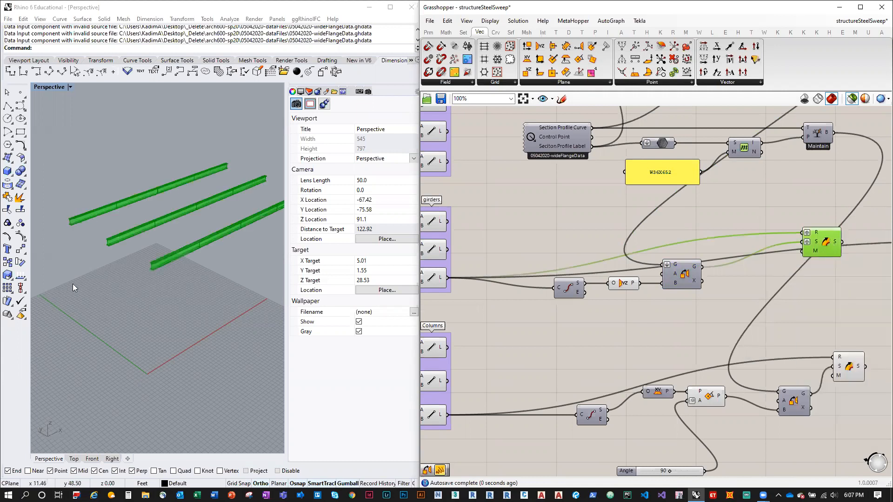
Examine the grafted rail and section data at the girders' Sweep1 and trace it back to the girders and columns line components
scroll(819, 226, "up", 2)
right_click_drag(819, 226, 594, 227)
scroll(586, 239, "up", 1)
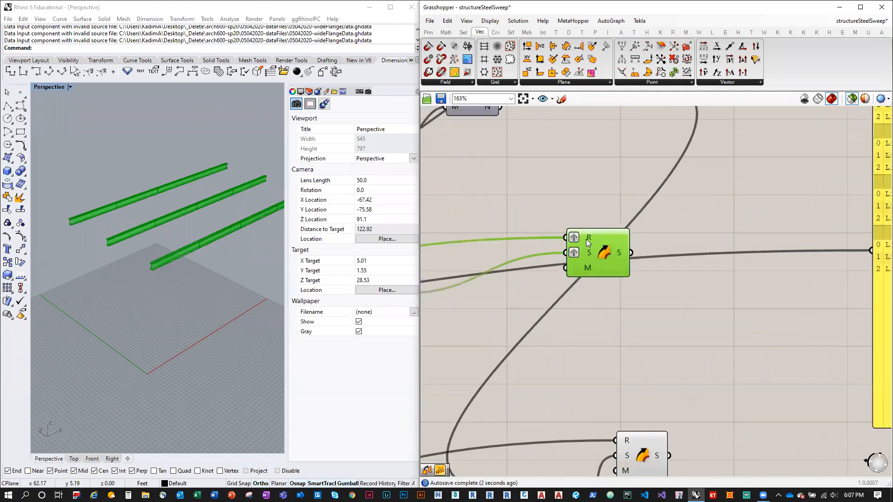
mouse_move(586, 239)
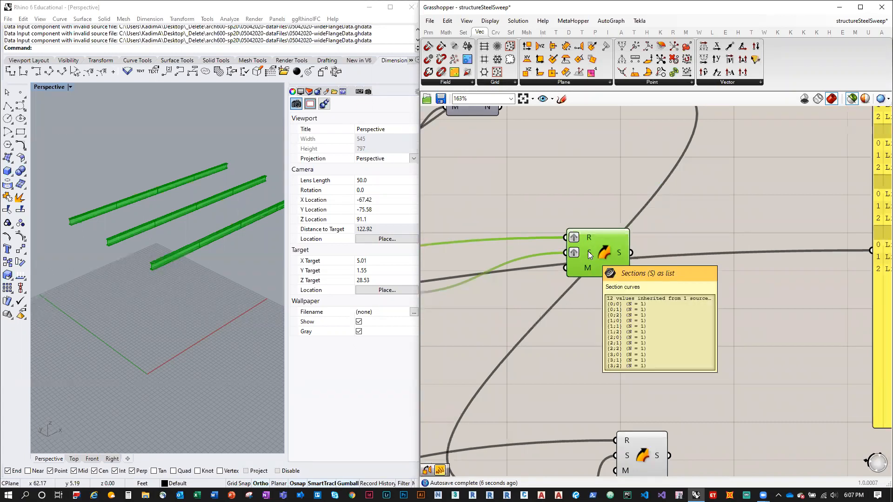
scroll(706, 206, "down", 4)
right_click_drag(549, 291, 763, 221)
mouse_move(543, 308)
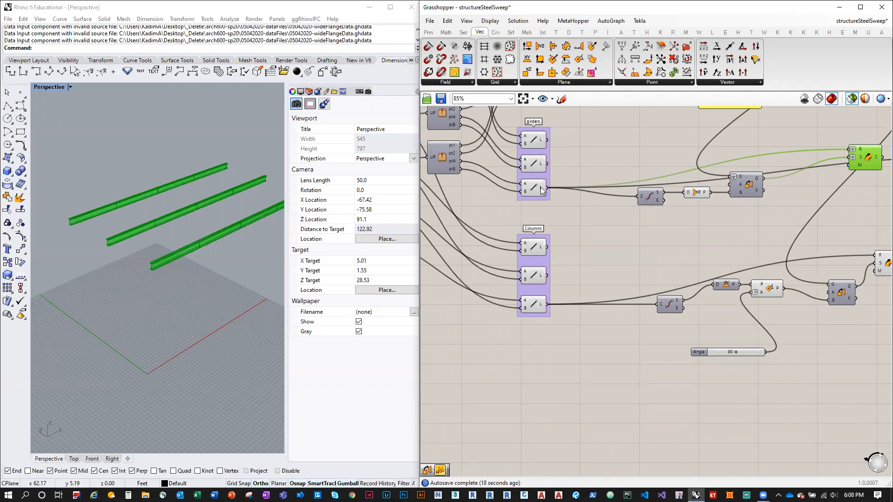
Check the last girders line's branches and preview the girders' and columns' Sweep1 results together
mouse_move(542, 190)
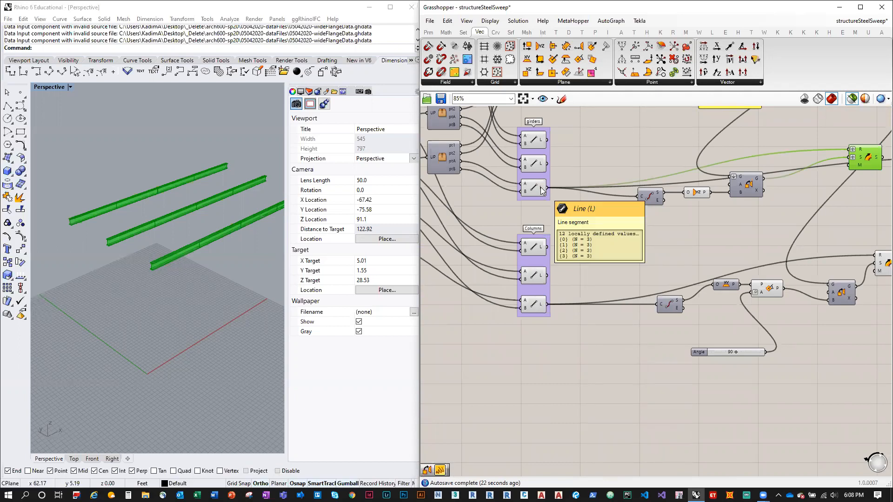
scroll(646, 248, "down", 1)
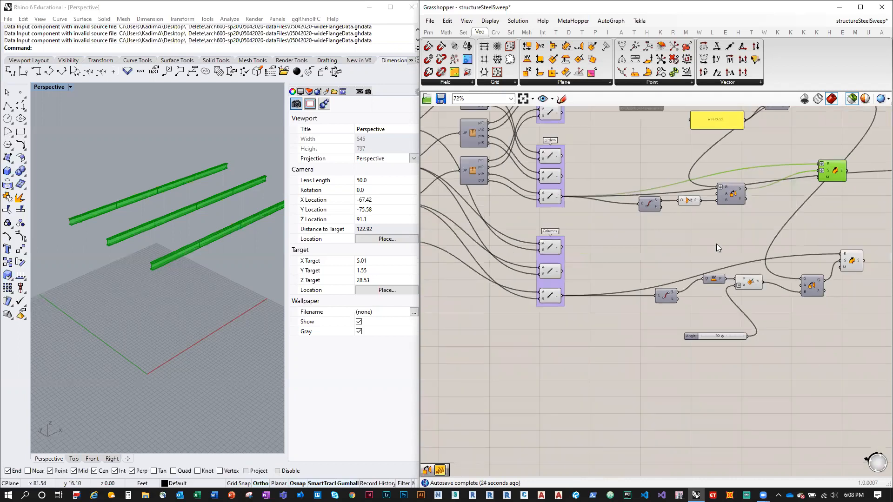
right_click_drag(795, 223, 653, 303)
left_click(712, 337, "shift")
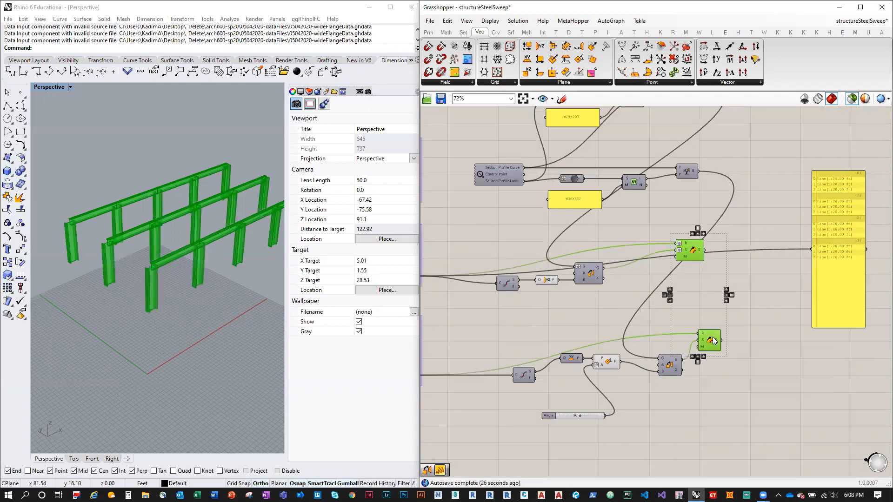
right_click_drag(116, 344, 124, 350)
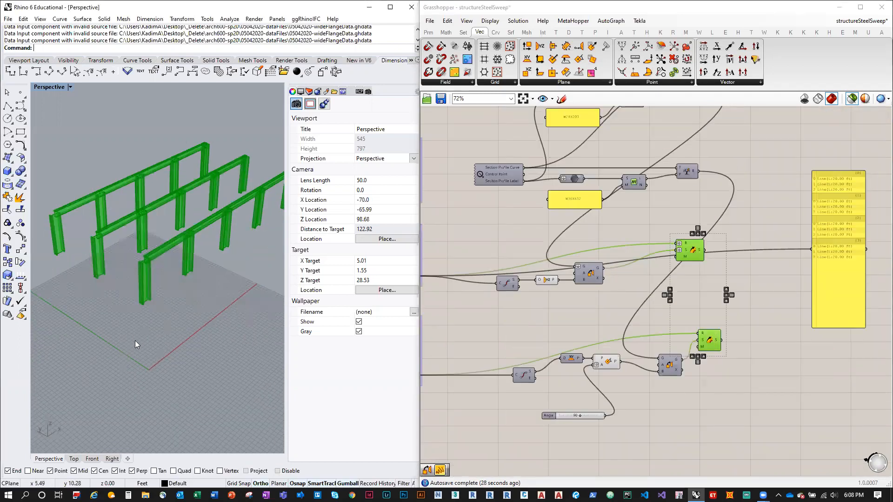
Move the column sweep components, from End Points to Sweep1, away from the girder ones and group them as "Columns"
right_click_drag(639, 251, 680, 215)
left_click(808, 409)
left_click_drag(808, 409, 521, 283)
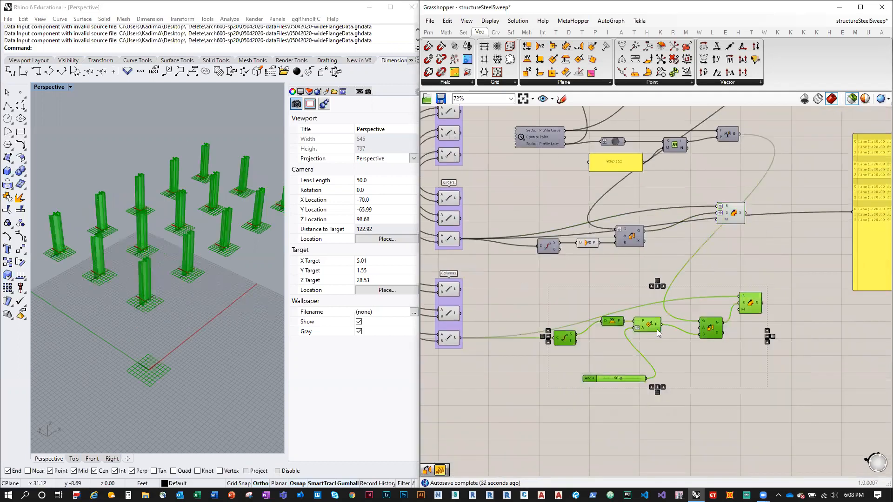
left_click_drag(658, 333, 655, 384)
middle_click(655, 384)
left_click(653, 359)
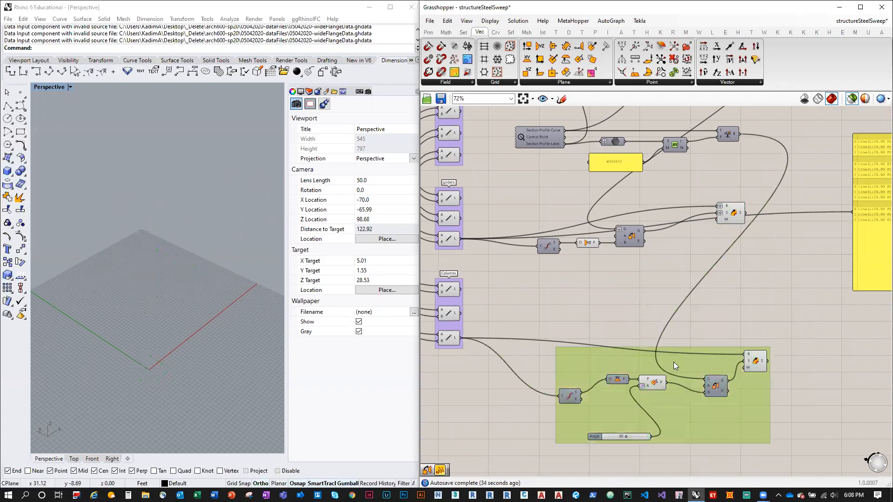
right_click(702, 361)
type("Columns")
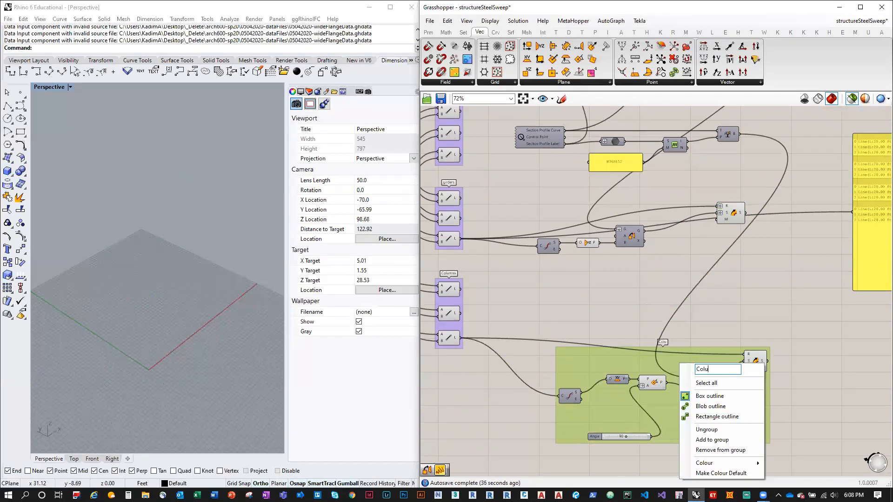
Group the girder sweep components, from End Points to Sweep1, and name the group "Girders"
left_click_drag(810, 298, 528, 203)
middle_click(529, 204)
left_click(536, 181)
right_click(663, 217)
type("Beams")
key("BackSpace")
key("BackSpace")
key("BackSpace")
key("BackSpace")
type("Girders")
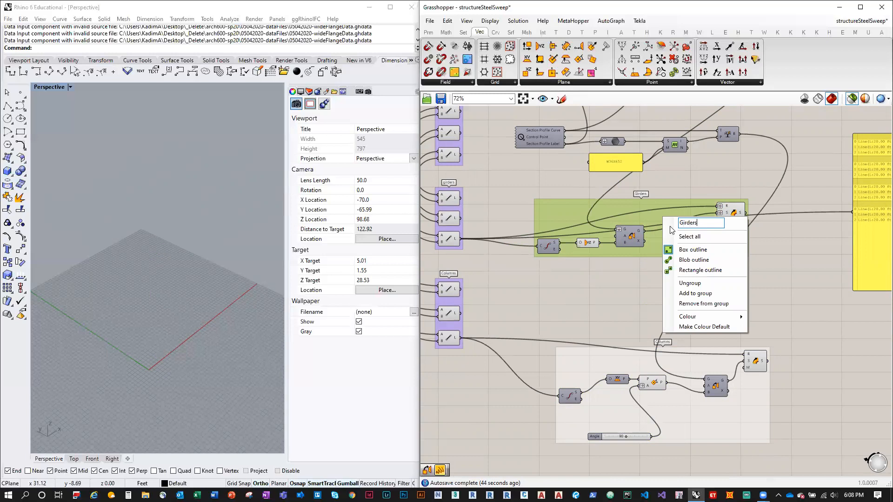
key("Return")
Move the Girders sweep group down to sit directly above the Columns sweep group
scroll(707, 295, "down", 3)
right_click_drag(697, 297, 685, 390)
left_click_drag(740, 288, 556, 169)
left_click_drag(676, 263, 687, 177)
left_click(706, 261)
right_click_drag(660, 293, 663, 194)
scroll(646, 195, "up", 2)
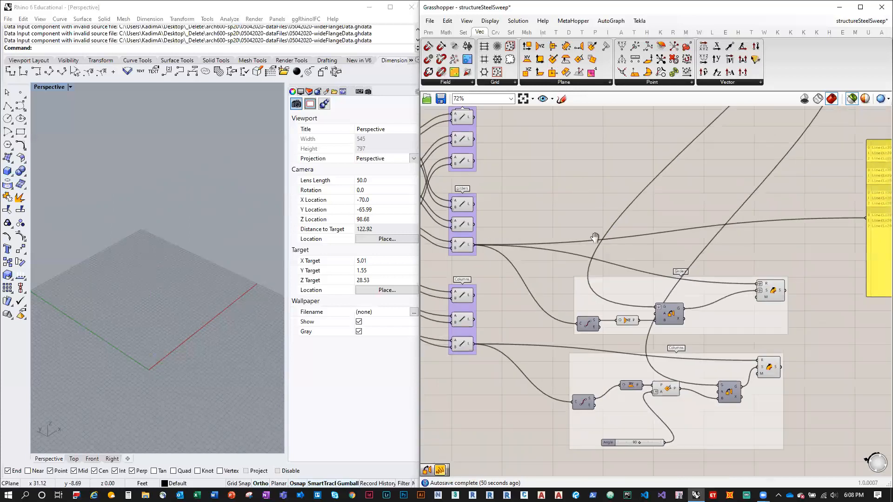
Preview the last beams, girders and columns lines together and check the beams lines' branch structure
left_click(485, 238)
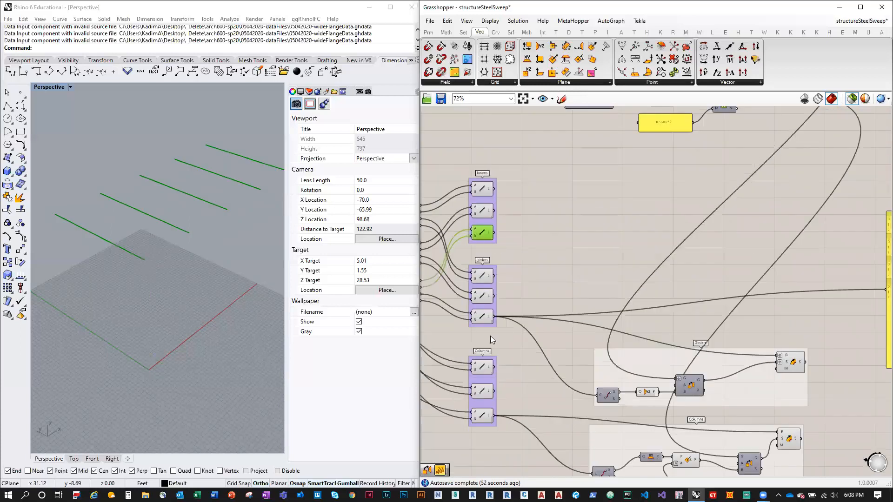
left_click(482, 317, "shift")
left_click(482, 415, "shift")
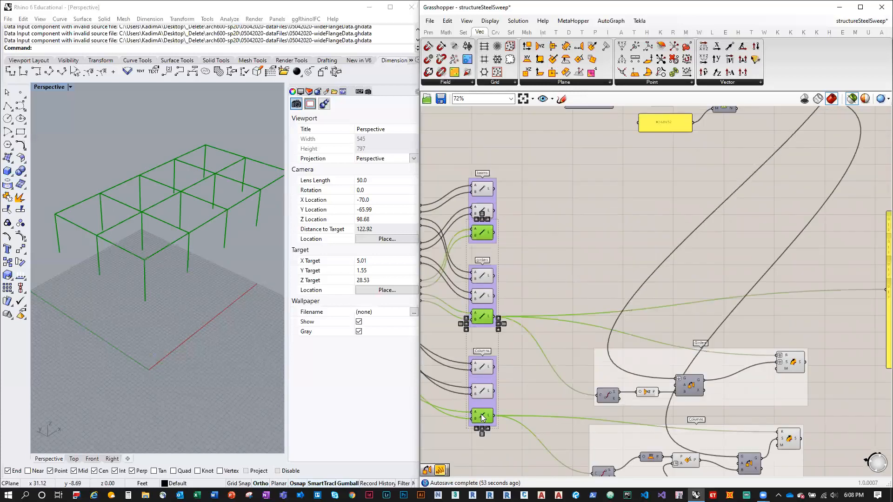
left_click(548, 244)
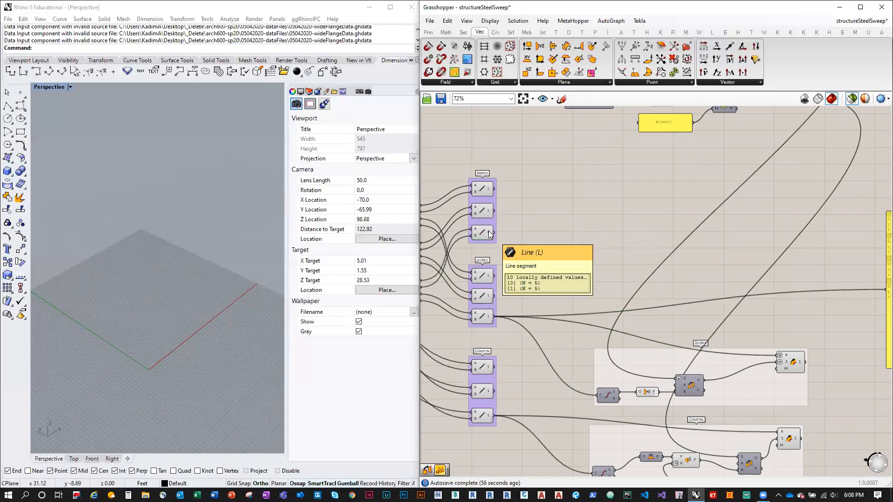
Duplicate the Girders sweep group above the original and rename the copy "Beams"
left_click_drag(830, 408, 579, 334)
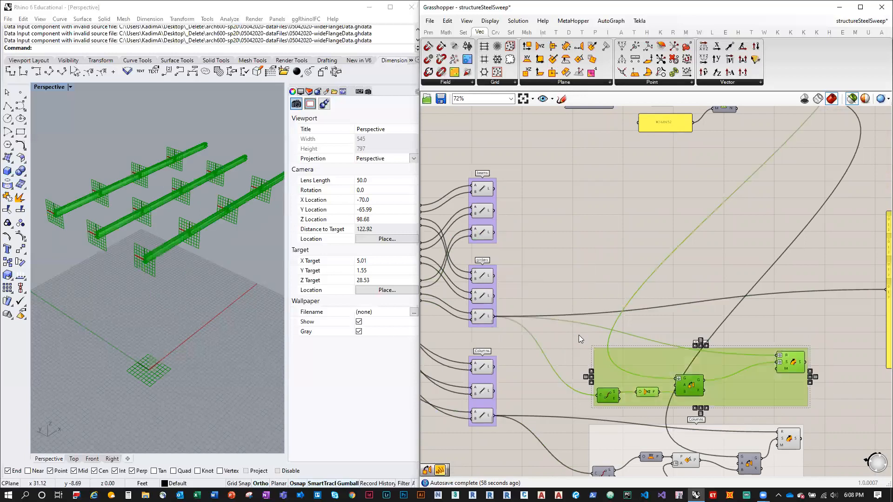
left_click_drag(731, 381, 717, 237, "alt")
left_click(712, 279)
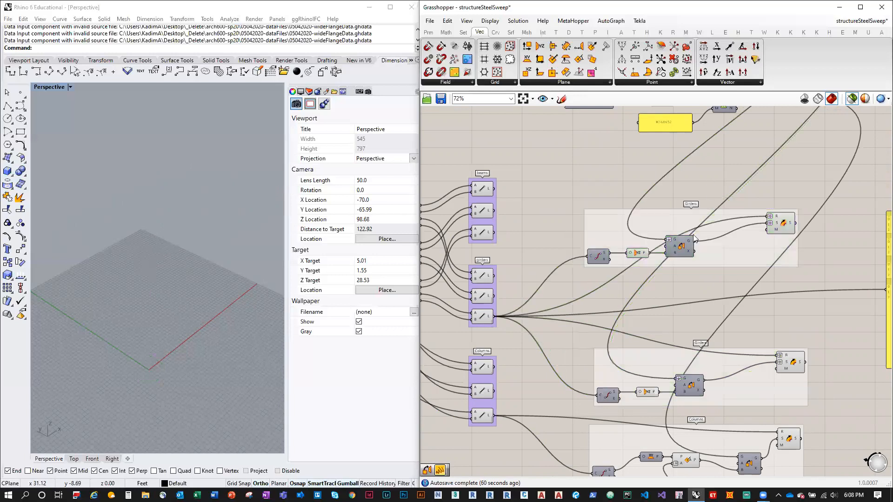
left_click(733, 232)
right_click(733, 231)
type("Beams")
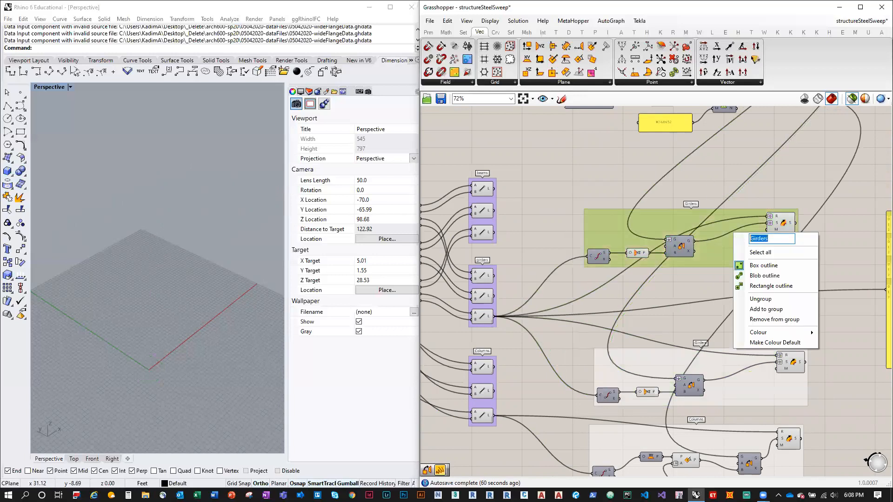
left_click(674, 204)
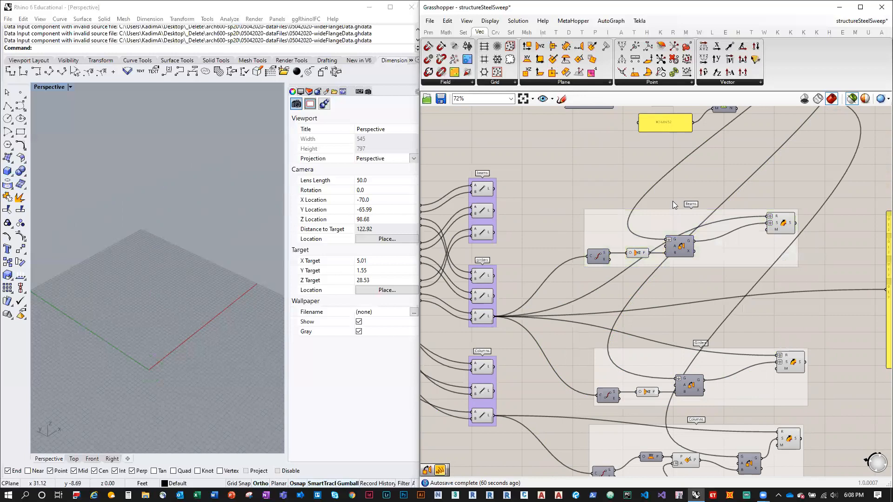
Connect the last beams line component to the End Points and the Sweep1 rail input of the Beams group
right_click_drag(739, 295, 704, 358)
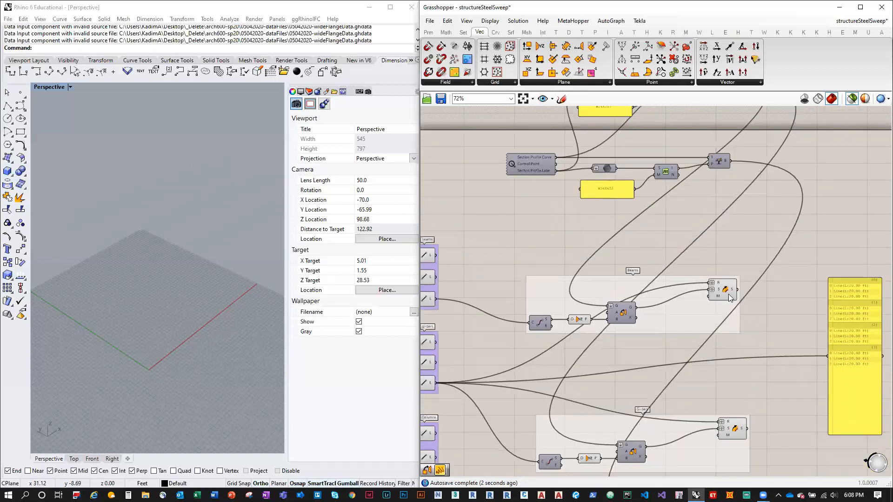
right_click_drag(605, 349, 661, 325)
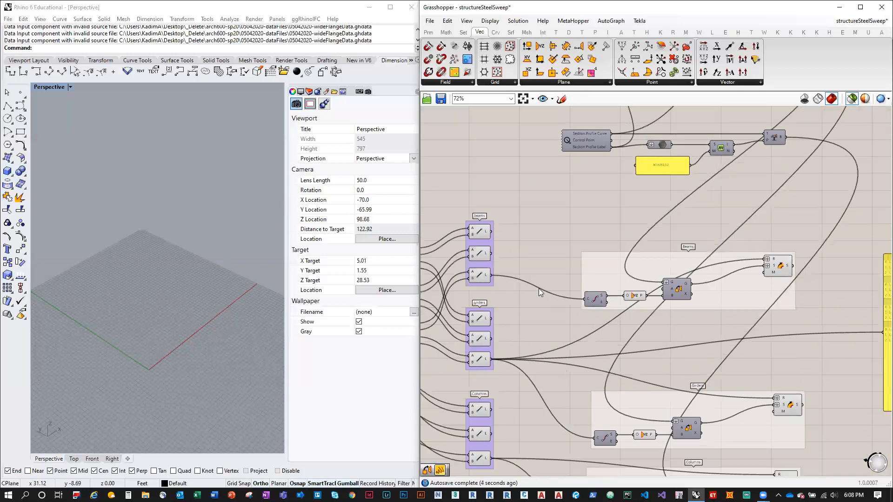
left_click_drag(490, 278, 783, 267)
Preview the beams', girders' and columns' Sweep1 results together and inspect the complete steel frame in the Rhino viewport
left_click(783, 404, "shift")
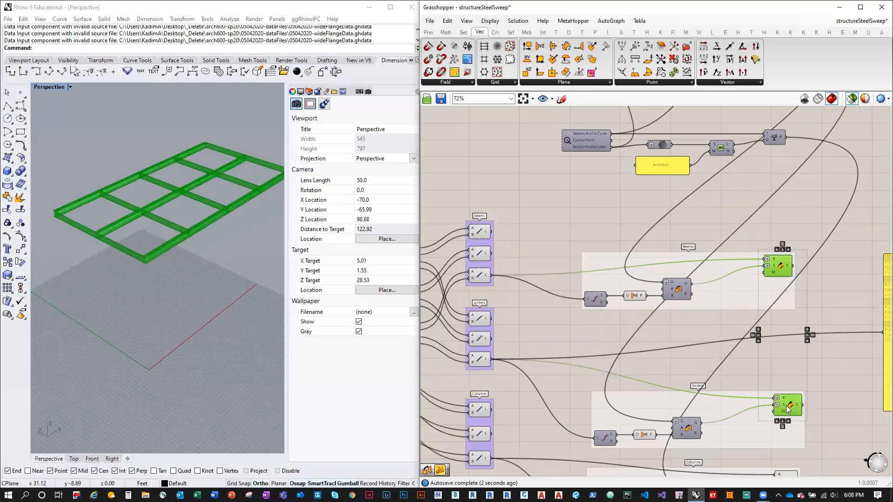
right_click_drag(787, 250, 793, 130)
left_click(795, 360, "shift")
mouse_move(150, 323)
right_mouse_down()
mouse_move(178, 283)
mouse_move(178, 297)
mouse_move(161, 313)
right_mouse_up()
scroll(154, 221, "up", 10)
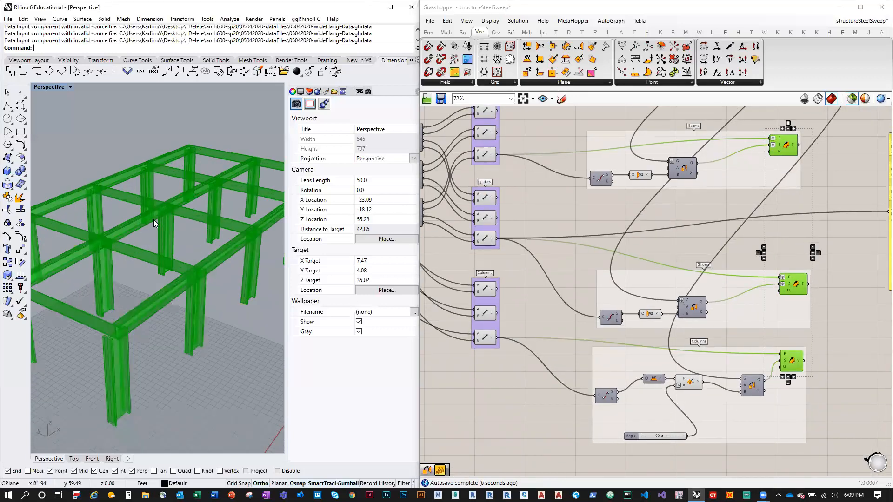
scroll(206, 221, "down", 15)
Set the columns' rotation Angle slider to 180 and inspect the column orientation in the frame
scroll(656, 434, "up", 4)
left_click_drag(653, 435, 708, 435)
scroll(178, 250, "up", 6)
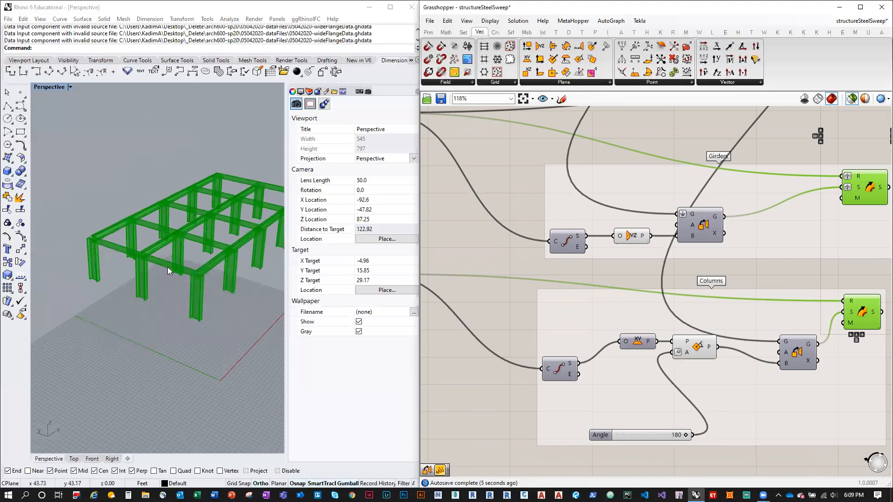
scroll(168, 267, "down", 8)
scroll(676, 290, "down", 5)
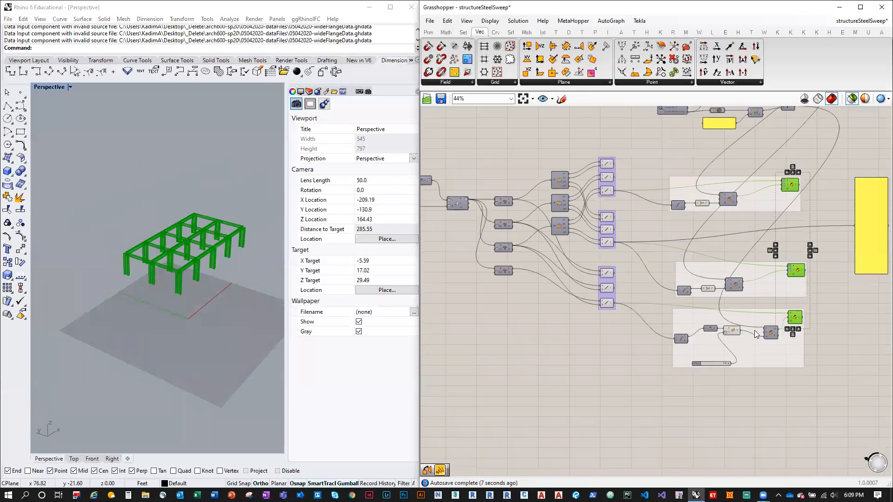
Widen the Grasshopper window and move the three sweep groups farther from the line components to make room between them
scroll(628, 181, "up", 1)
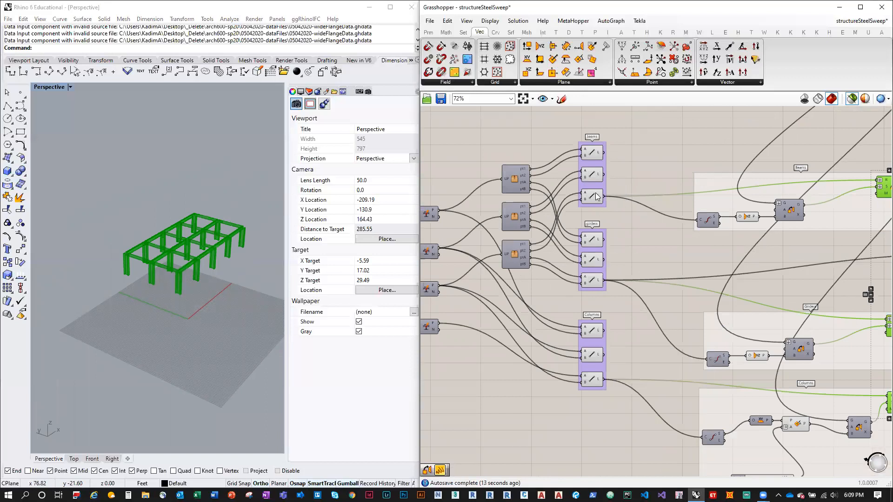
right_click_drag(655, 249, 554, 244)
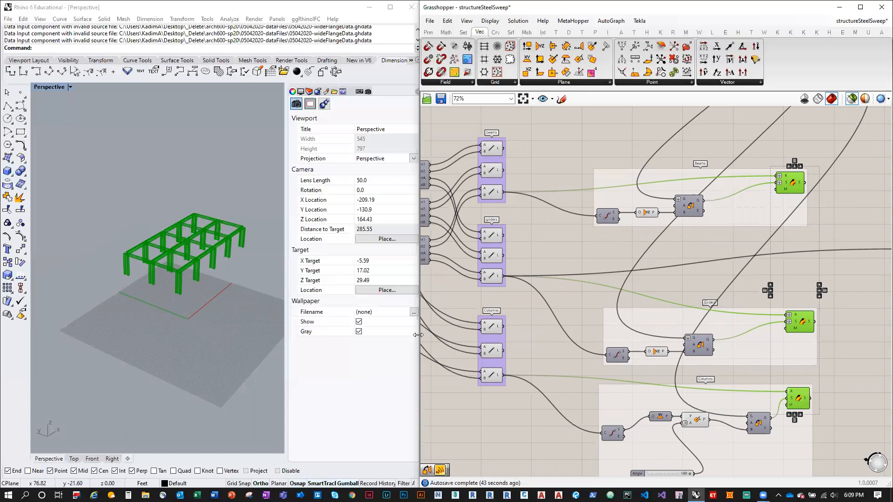
left_click_drag(418, 335, 284, 333)
right_click_drag(475, 285, 566, 281)
scroll(565, 280, "down", 4)
left_click(750, 399)
left_click_drag(804, 407, 548, 122)
scroll(569, 290, "up", 3)
scroll(568, 290, "up", 2)
right_click_drag(526, 319, 452, 316)
left_click(473, 217)
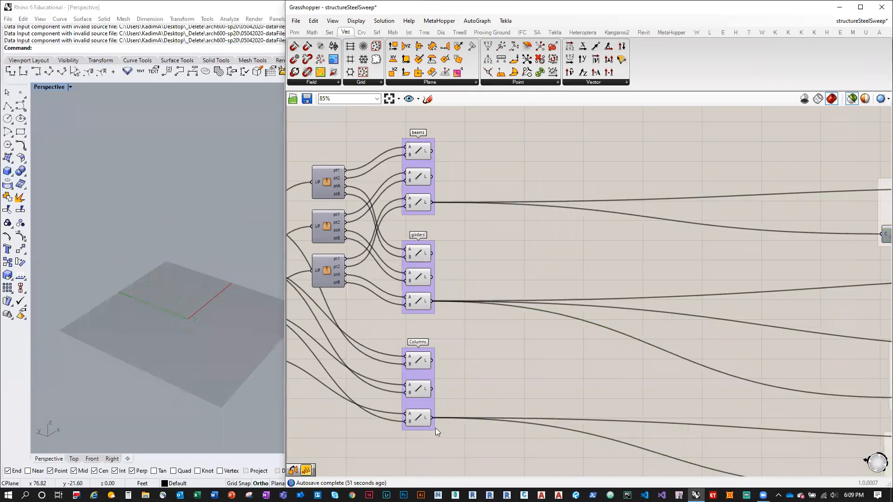
Graft the line outputs of the last and middle girders line components
left_click(426, 420)
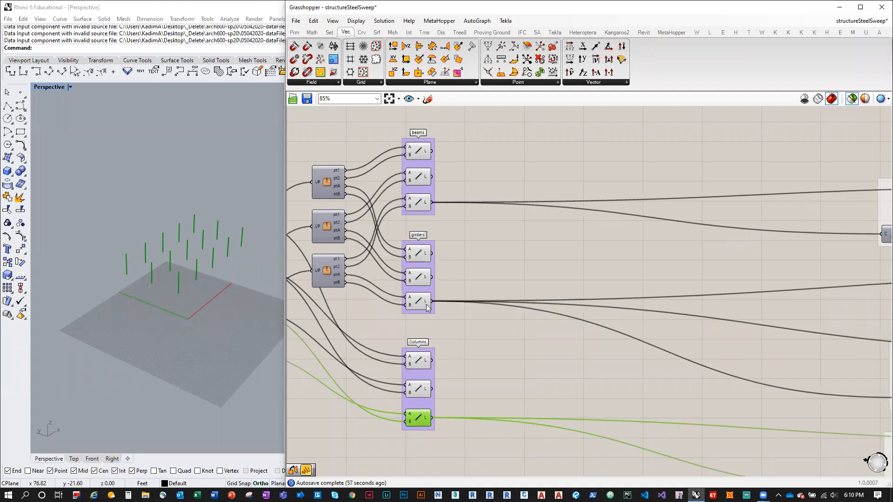
mouse_move(427, 304)
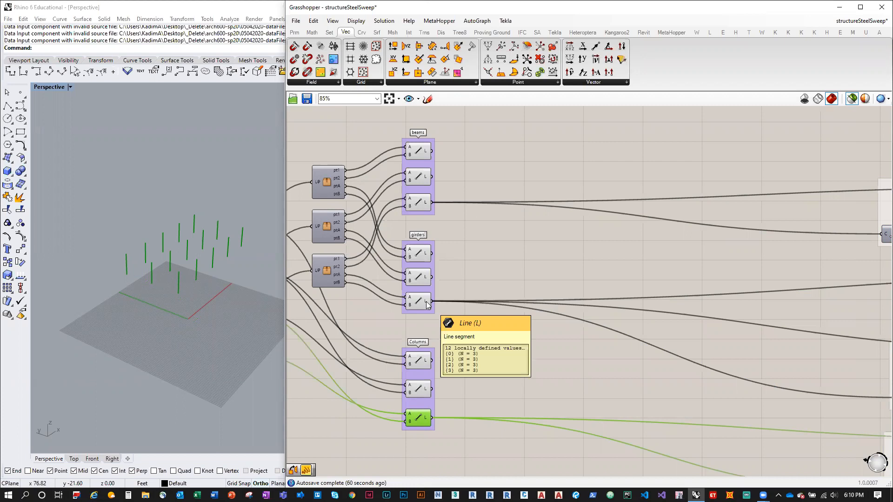
right_click(427, 304)
left_click(444, 364)
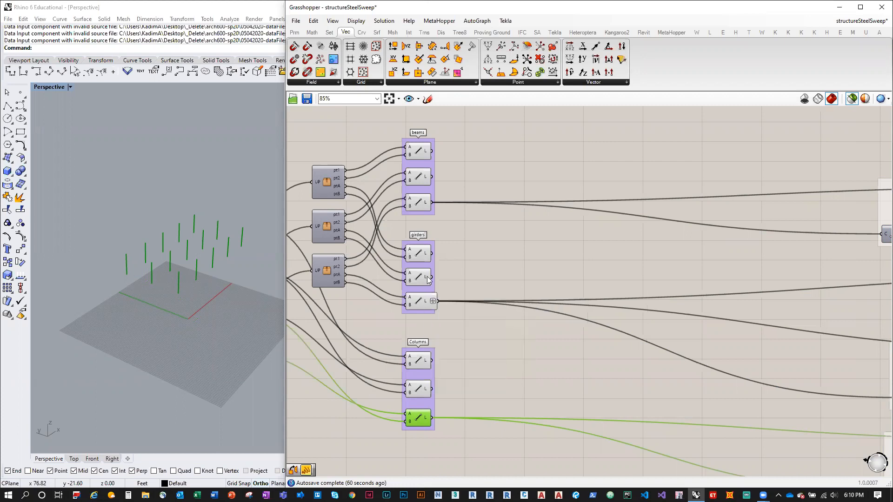
right_click(428, 278)
key("Escape")
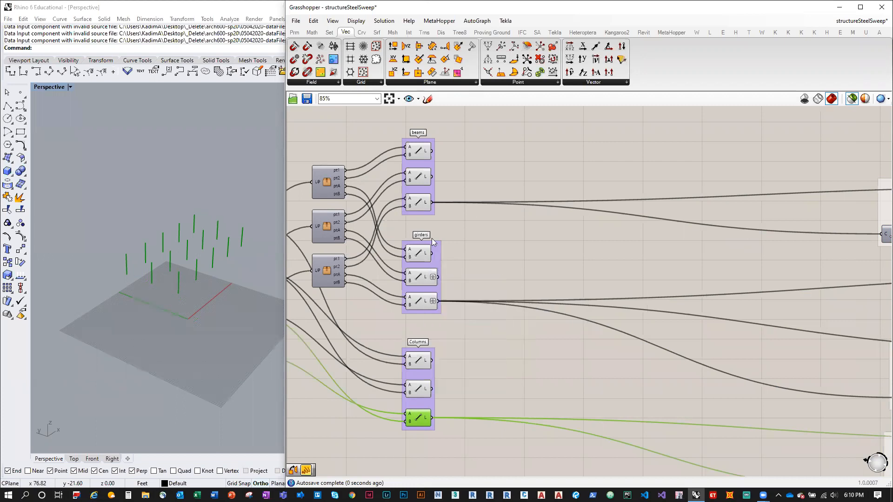
Graft the line outputs of the last beams and the first girders line components, and check the first columns line's paths
right_click(429, 205)
left_click(452, 253)
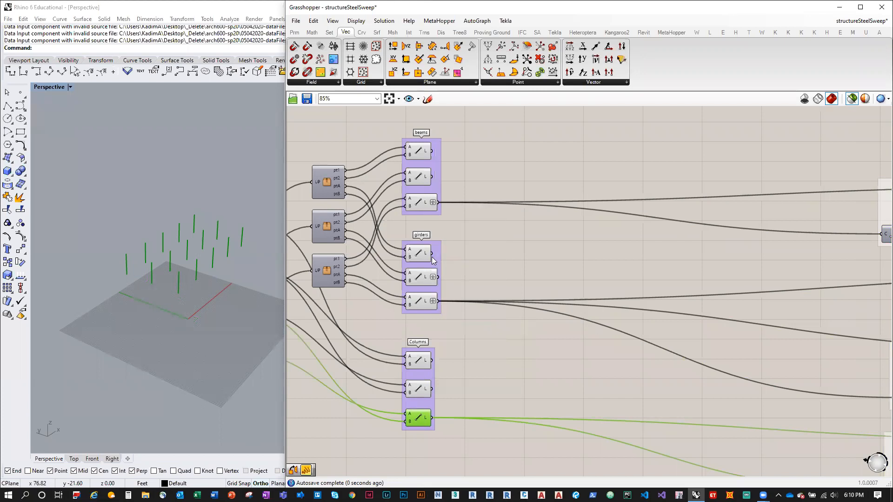
right_click(424, 255)
left_click(458, 233)
right_click(426, 255)
left_click(458, 303)
mouse_move(427, 258)
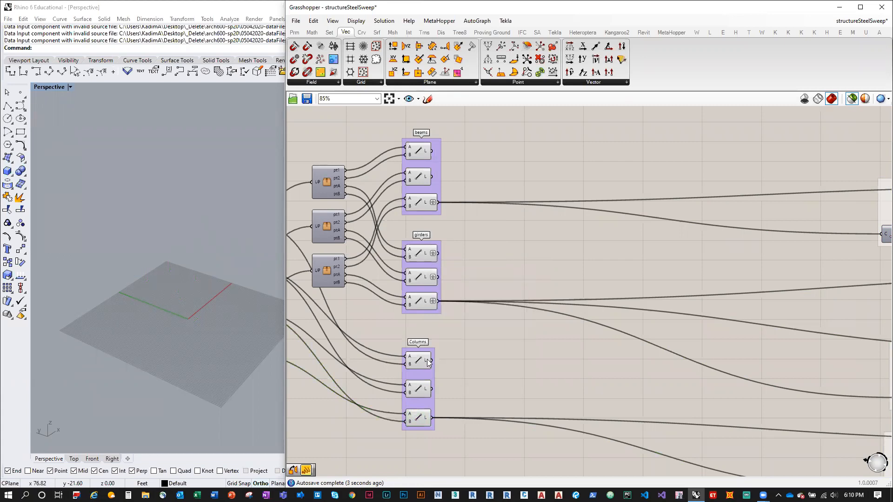
mouse_move(427, 363)
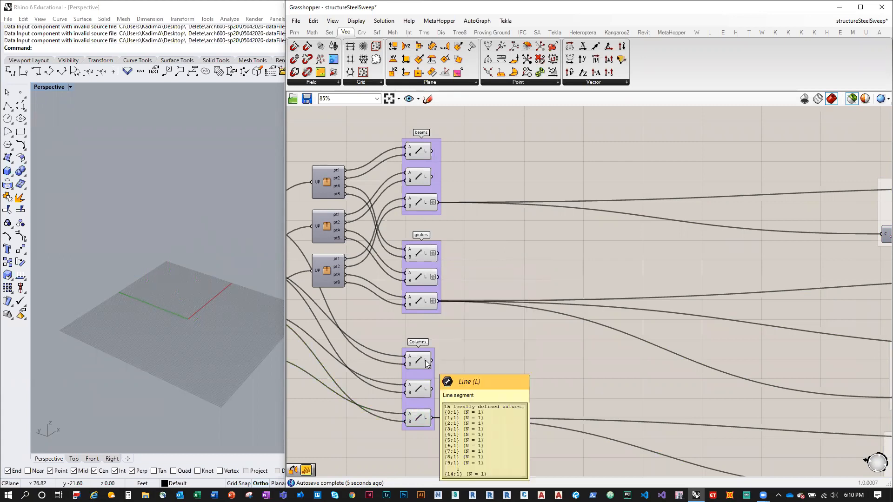
Graft the outputs of the remaining two beams line components and compare the girders' paths with the columns' paths
right_click(427, 178)
left_click(450, 225)
right_click(428, 151)
left_click(449, 198)
right_click_drag(446, 261, 405, 221)
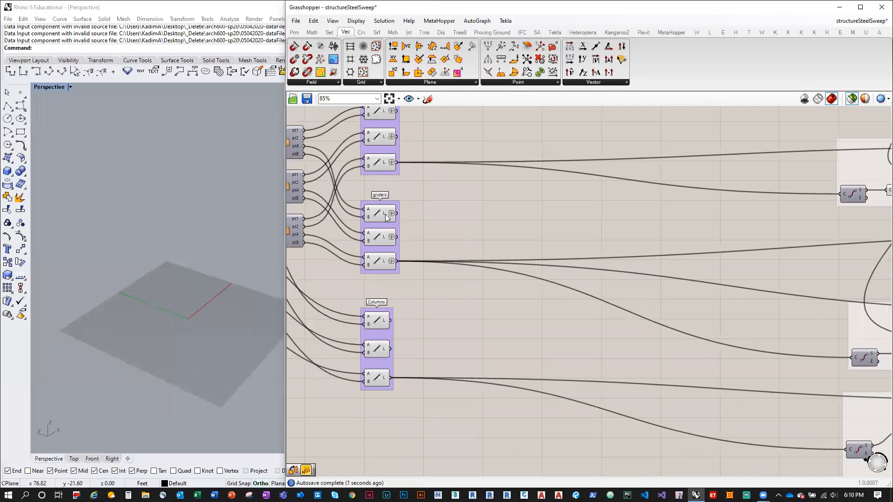
mouse_move(387, 217)
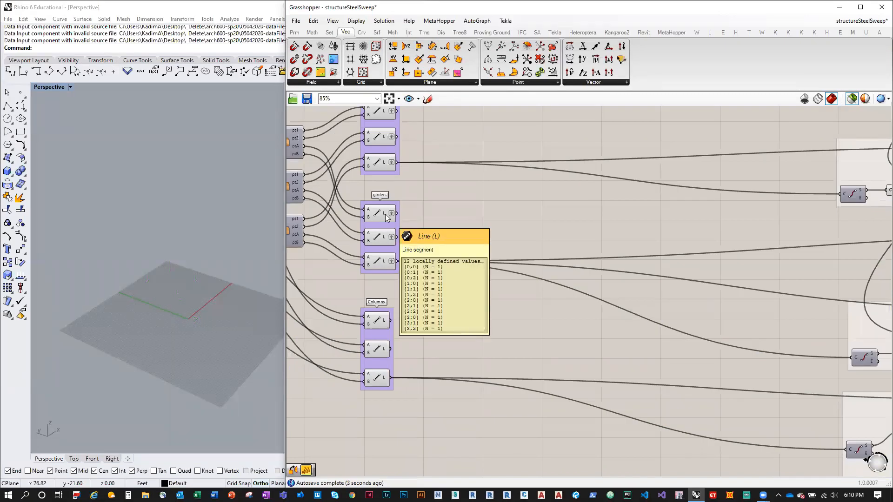
mouse_move(385, 324)
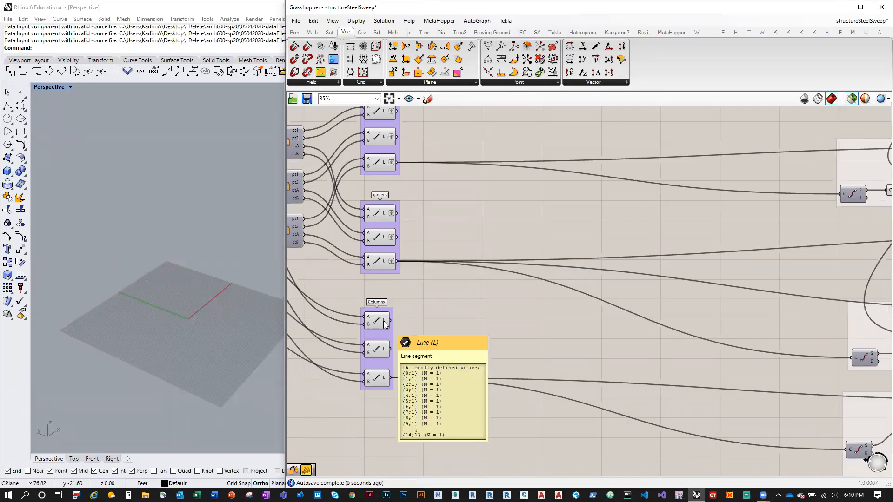
Add an Excel Write component in the empty space between the line components and the sweep groups
right_click_drag(437, 262, 416, 304)
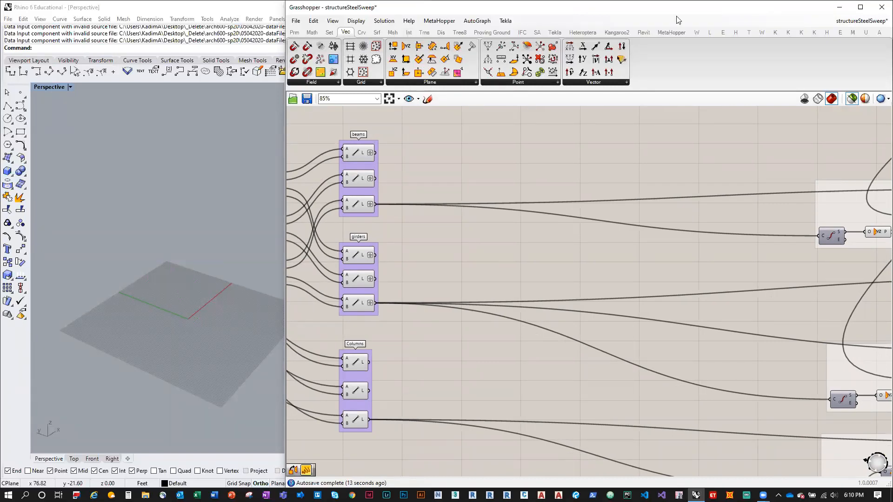
left_click(708, 32)
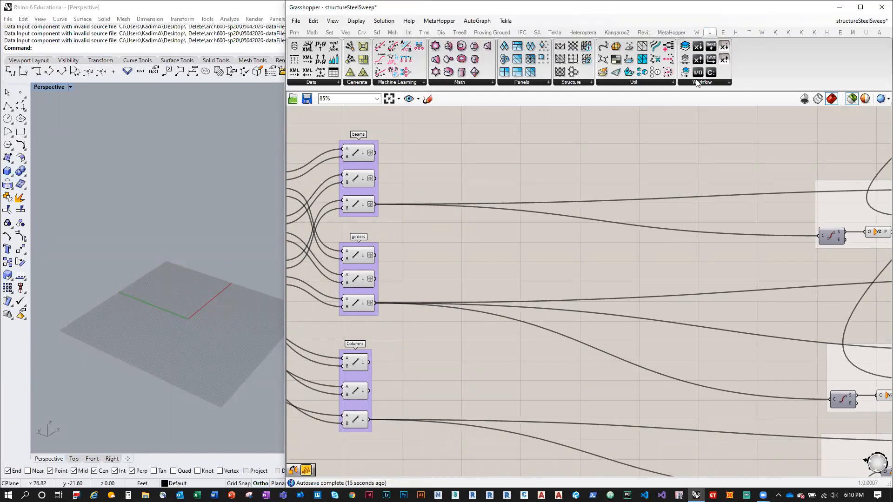
left_click(697, 83)
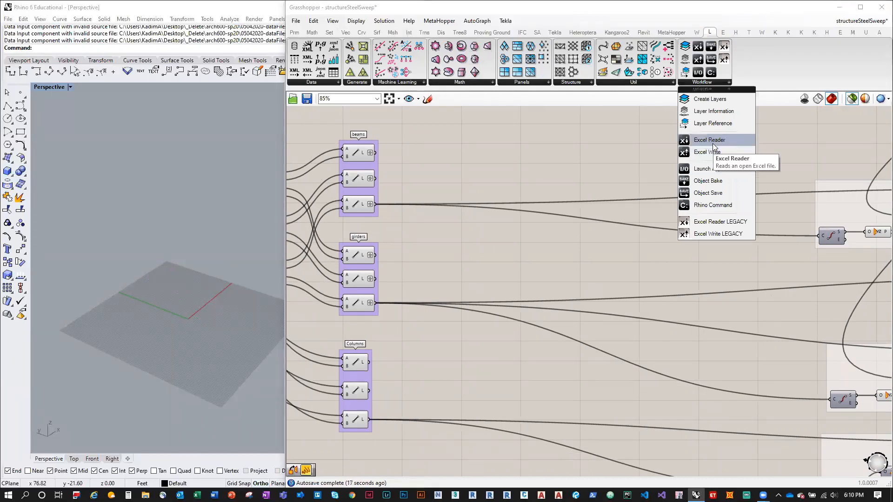
left_click_drag(716, 155, 620, 252)
Add a Boolean Toggle beside the Excel Write component and wire it to the Write input
left_click(295, 32)
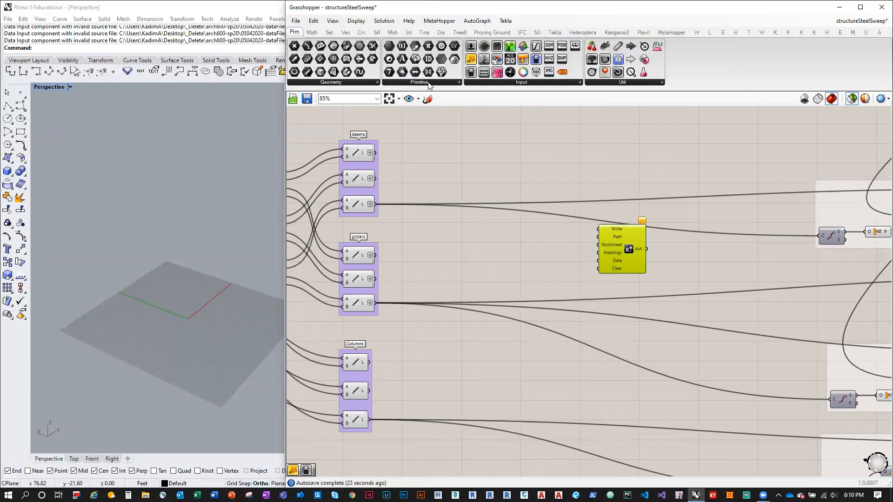
left_click(428, 84)
left_click(489, 83)
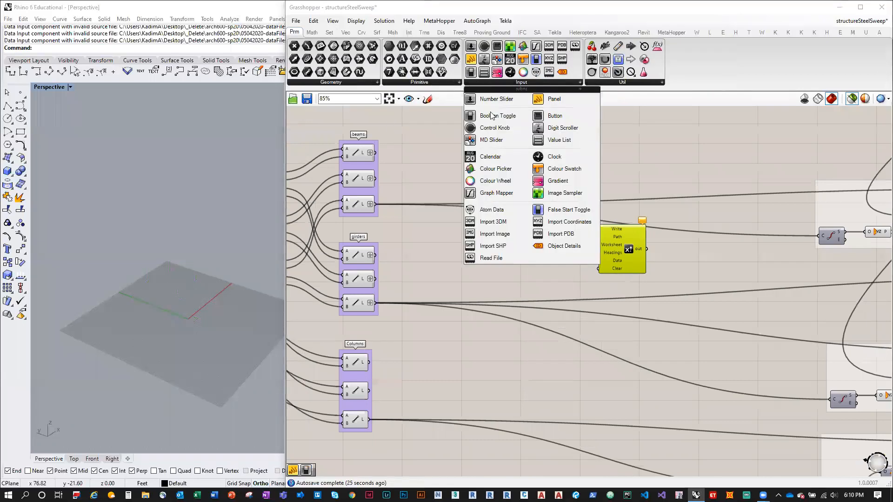
left_click_drag(492, 117, 526, 215)
left_click_drag(579, 221, 599, 229)
left_click_drag(584, 271, 658, 239)
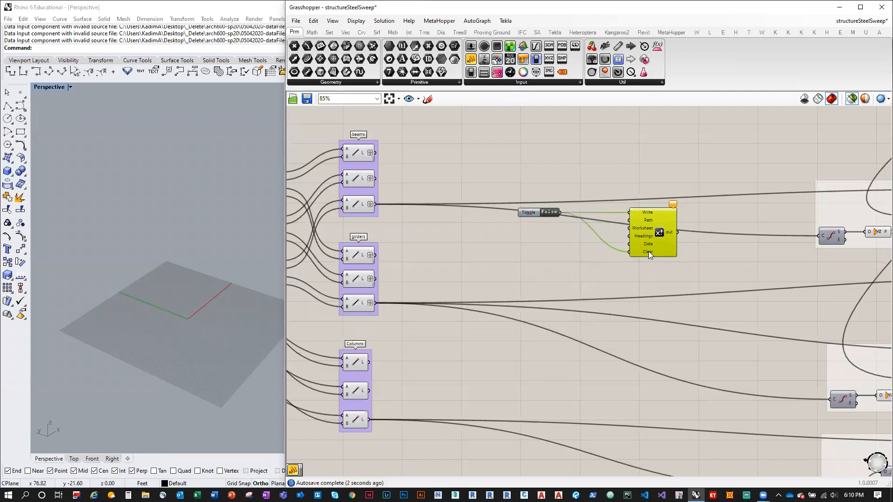
Disconnect the toggle from the Clear input and wire a duplicate of the toggle to Clear instead
right_click(649, 254)
mouse_move(677, 281)
left_click(775, 285)
left_click(531, 213)
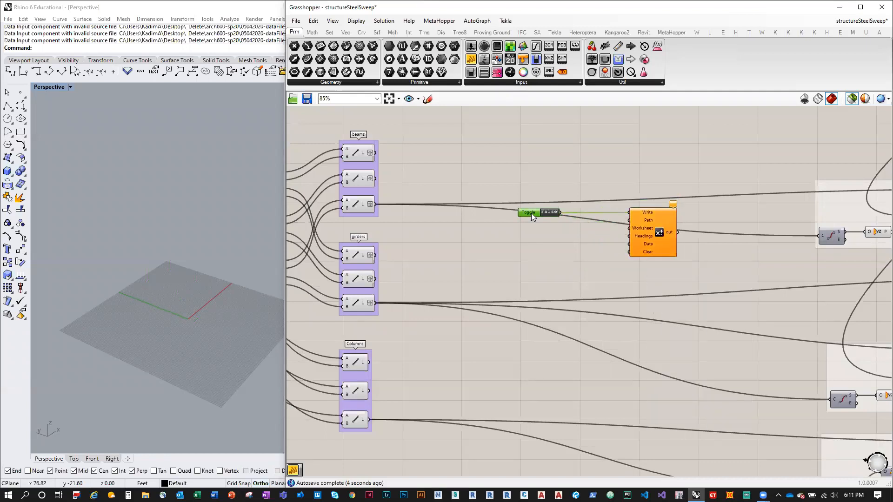
left_click_drag(531, 213, 630, 253, "alt")
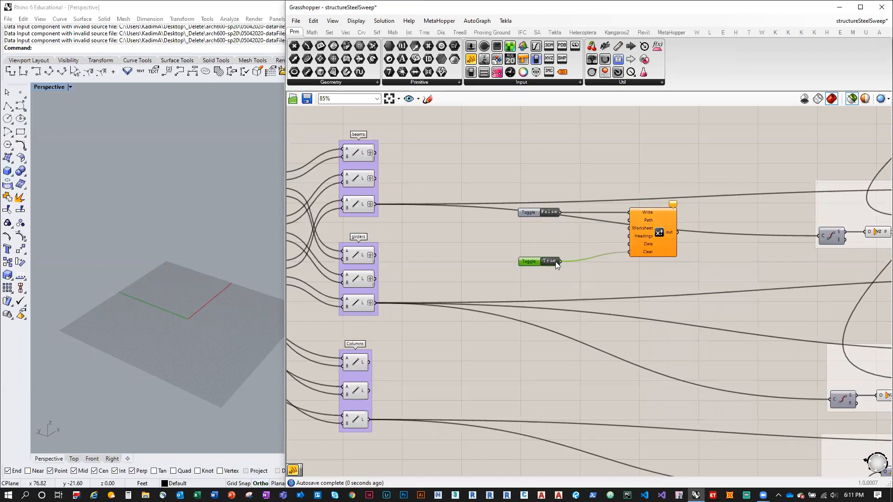
Set the Clear toggle to False and space the two toggles apart vertically beside the Excel Write component
left_click_drag(531, 260, 530, 253)
left_click_drag(537, 212, 534, 211)
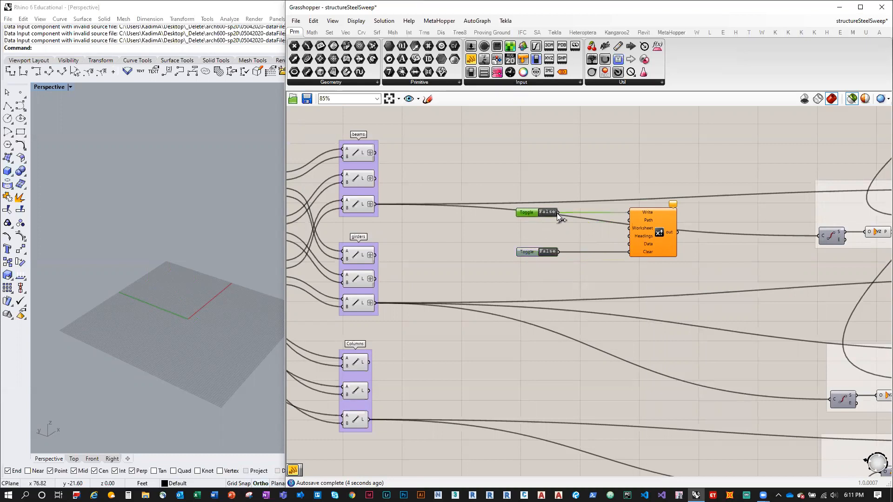
left_click_drag(535, 252, 537, 269)
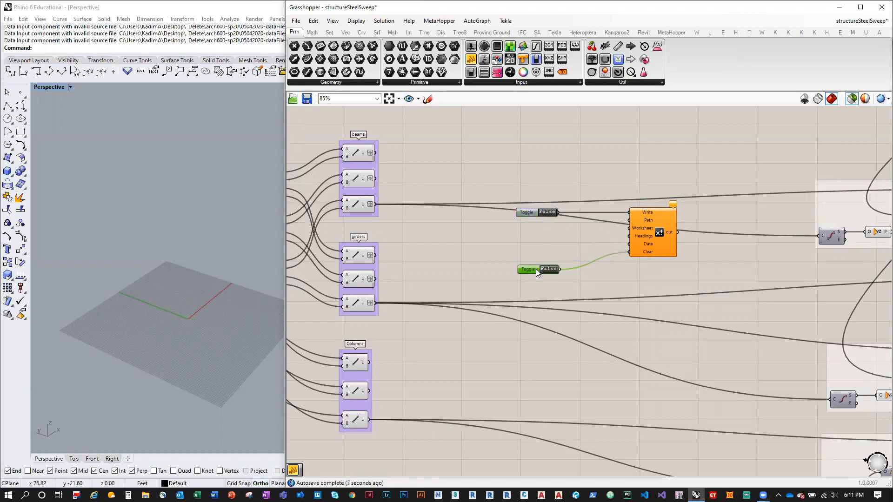
right_click_drag(582, 291, 571, 334)
left_click_drag(523, 254, 522, 245)
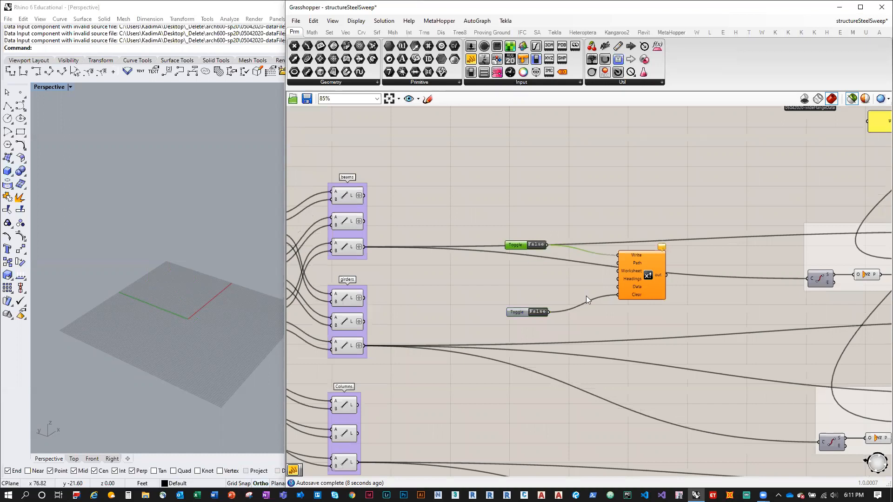
Switch to File Explorer and open the folder Desktop\_Delete\arch600-sp20\05042020-dataFiles
scroll(586, 296, "up", 3)
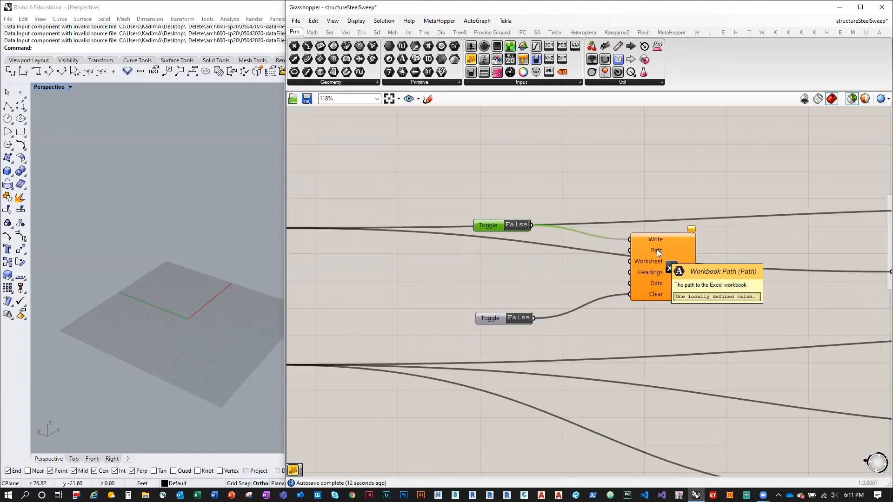
left_click(146, 495)
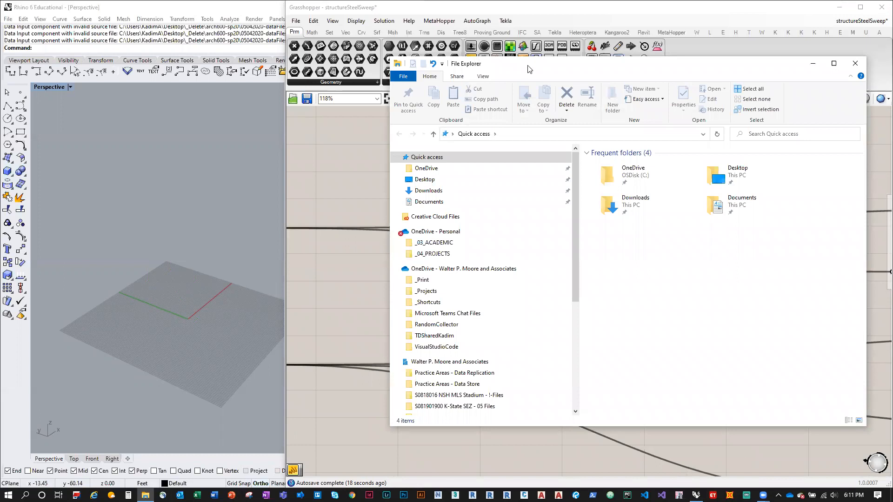
left_click_drag(530, 68, 318, 66)
left_click(219, 178)
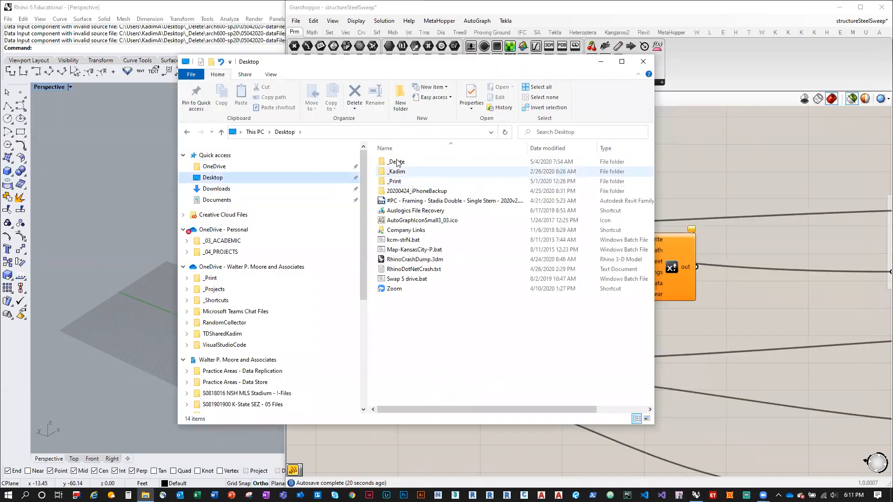
double_click(396, 163)
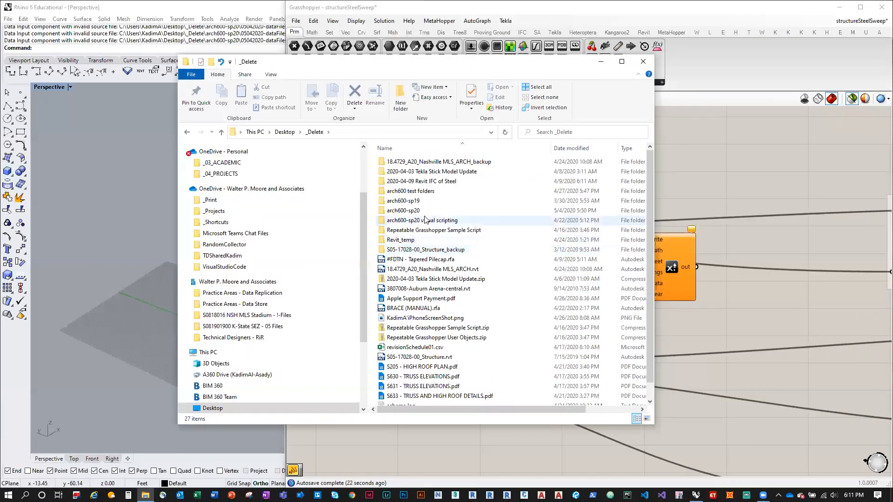
double_click(411, 201)
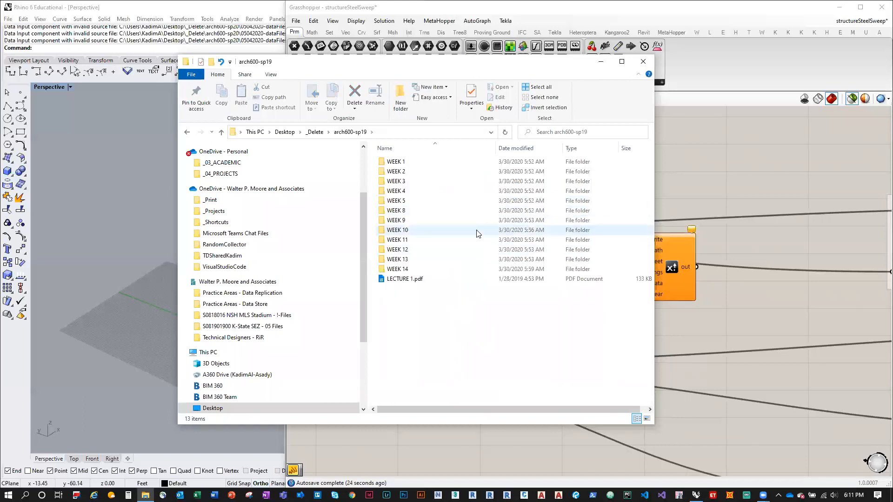
key("alt+Left")
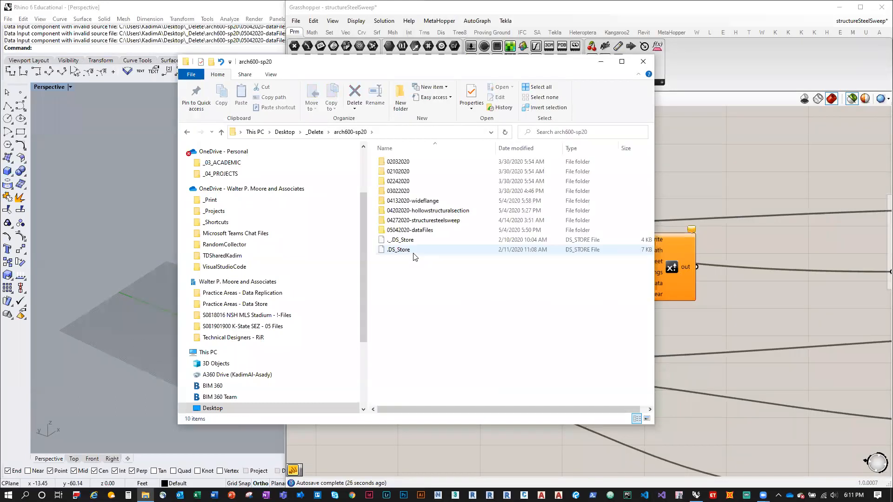
double_click(412, 230)
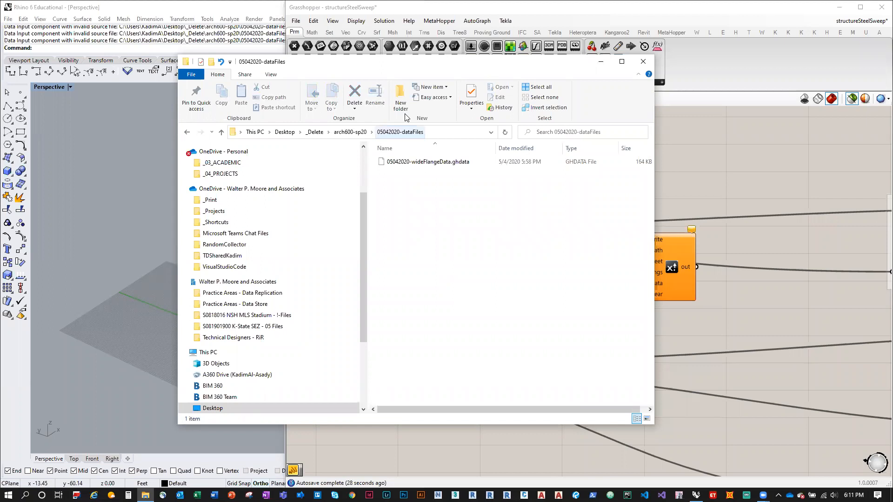
Create a new Excel worksheet file in this folder named 05042020-structureDatabase.xlsx
right_click(423, 242)
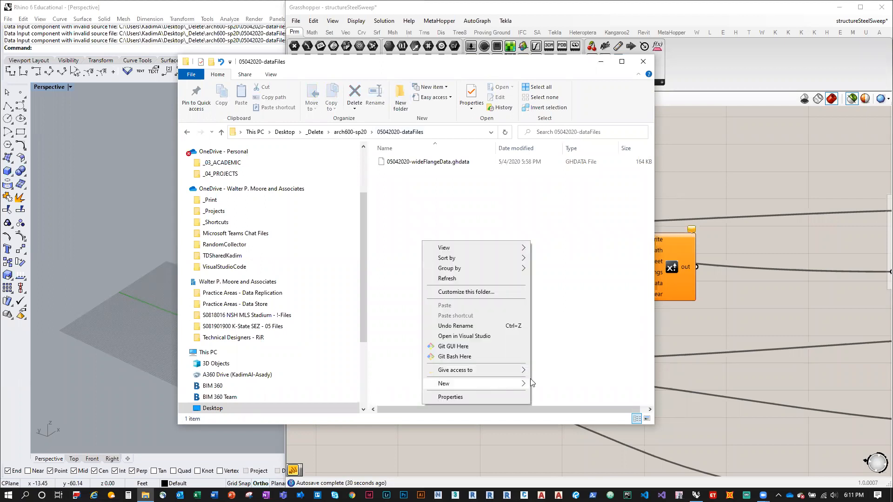
mouse_move(503, 384)
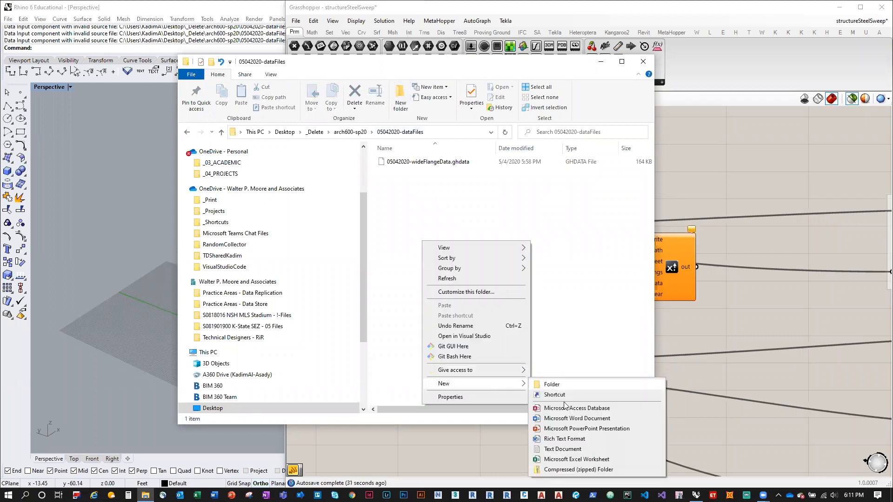
left_click(568, 460)
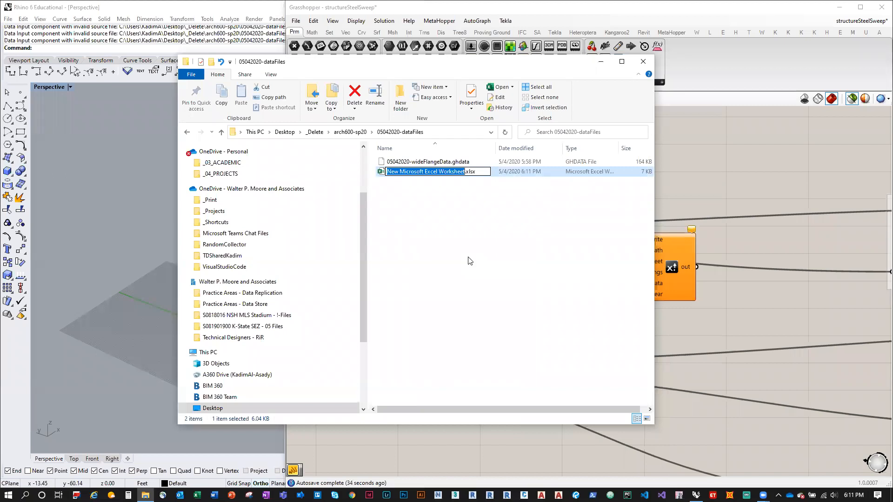
type("05042020")
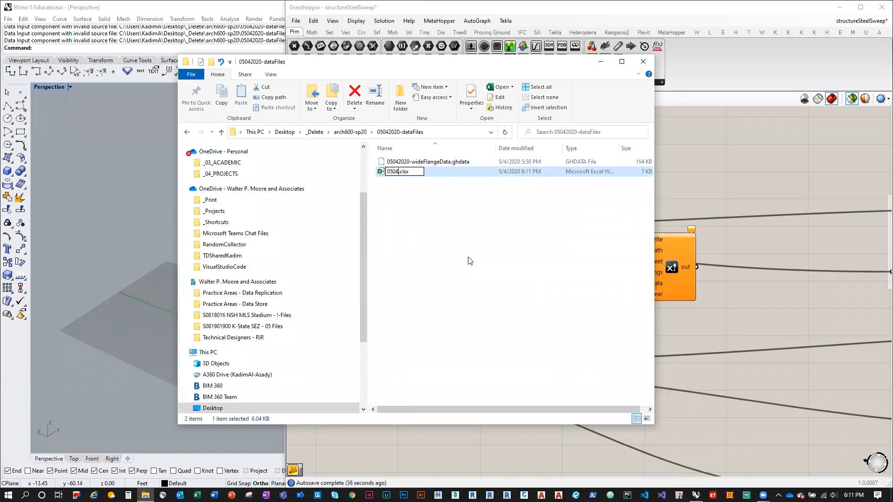
type("-st")
type("ureDatabase")
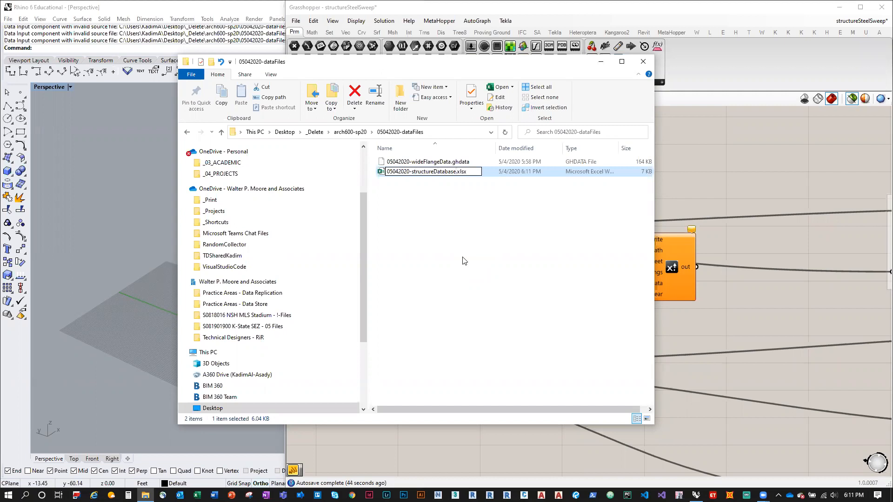
key("Return")
Return to Grasshopper, shift the Excel Write component away from the toggles and add an empty panel between the two toggles
left_click(728, 305)
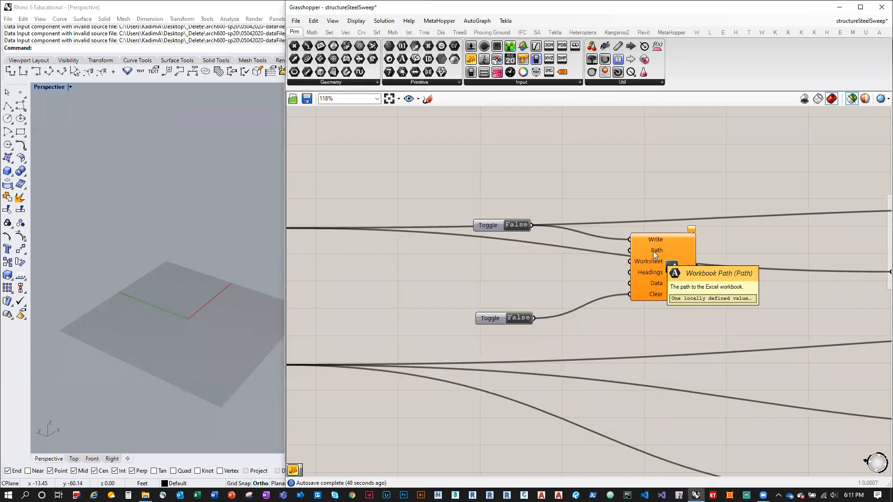
left_click_drag(667, 274, 703, 275)
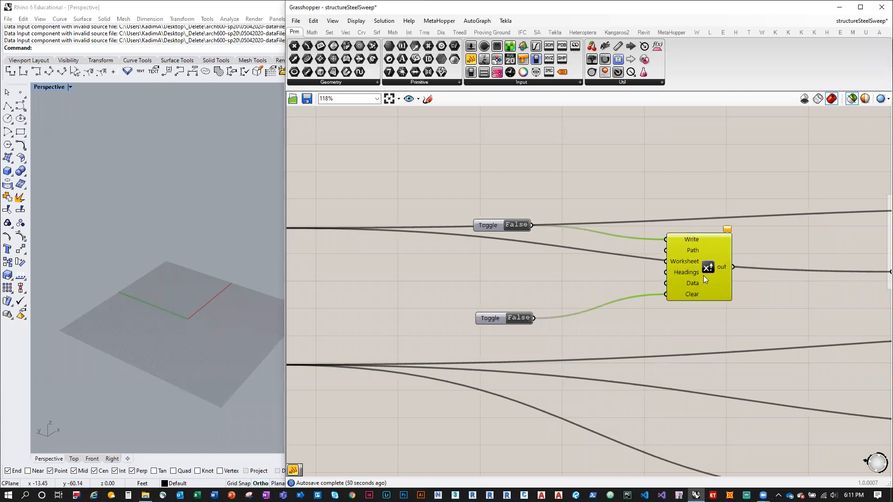
right_click(690, 252)
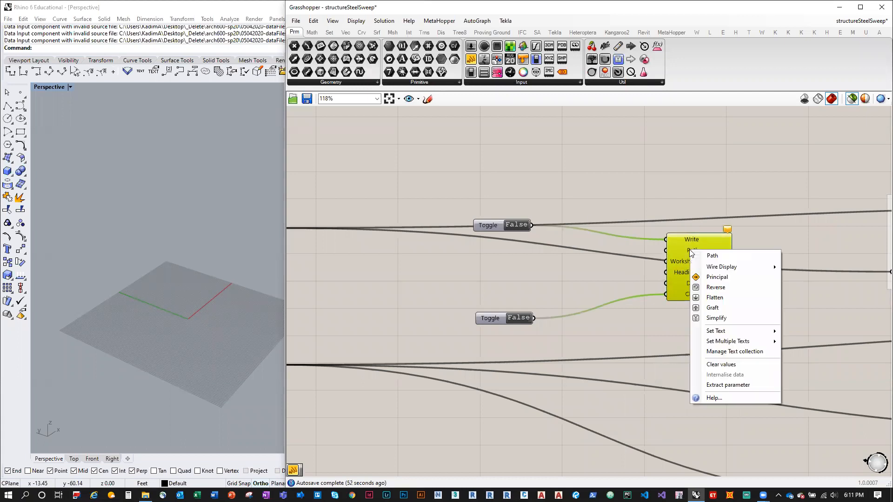
left_click(802, 247)
left_click_drag(470, 60, 500, 266)
Copy the path of the 05042020-dataFiles folder from File Explorer into the panel and end it with a backslash
left_click(145, 496)
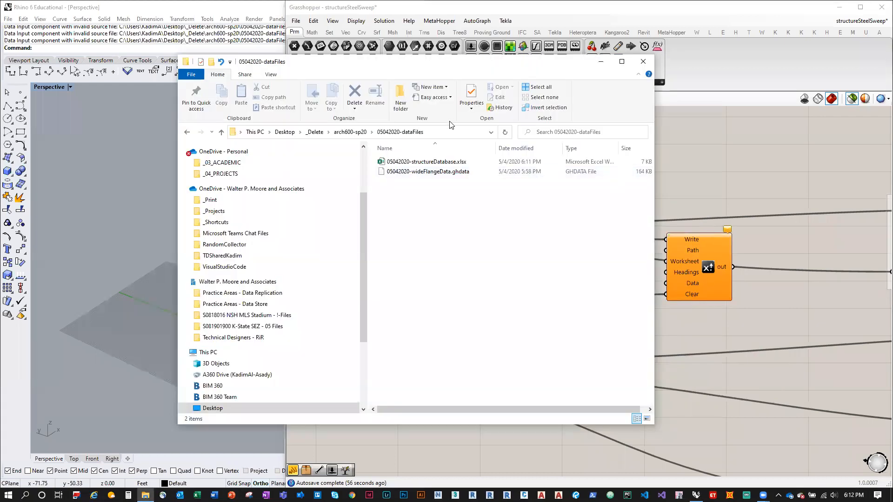
left_click(451, 133)
key("ctrl+c")
left_click(690, 189)
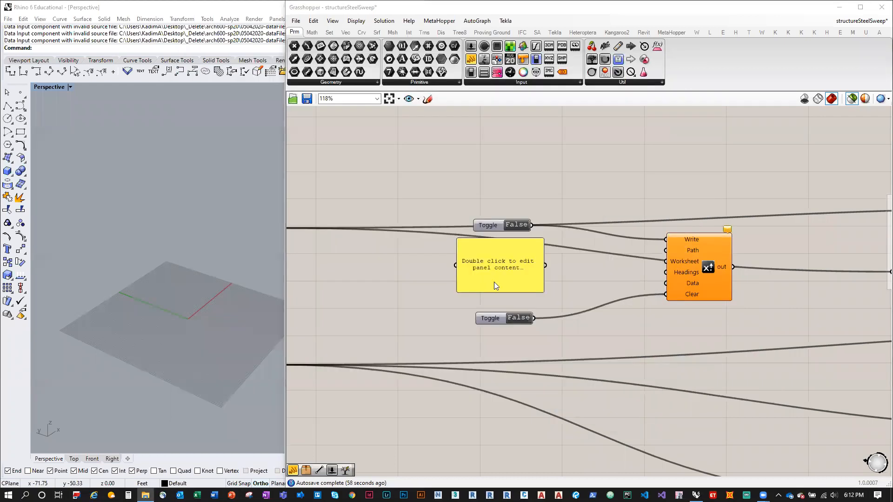
double_click(494, 282)
key("ctrl+v")
type("\\")
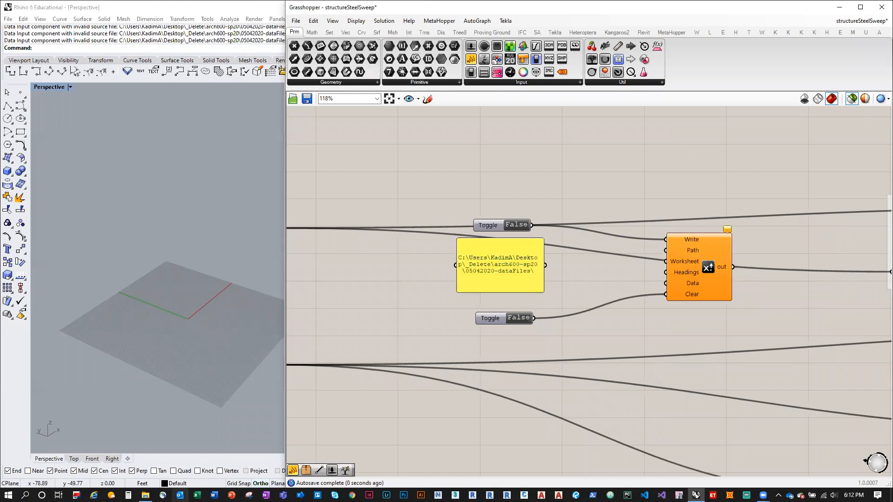
Copy the file name 05042020-structureDatabase.xlsx from File Explorer and append it to the folder path in the panel
left_click(146, 496)
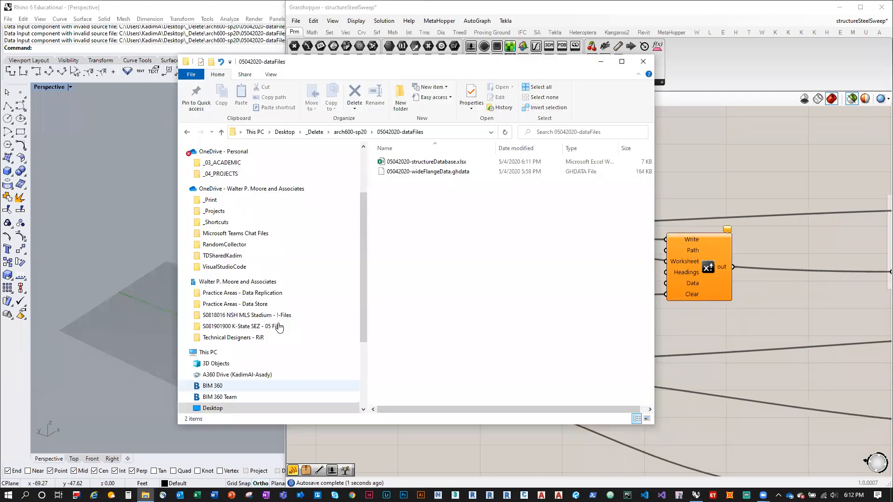
right_click(441, 166)
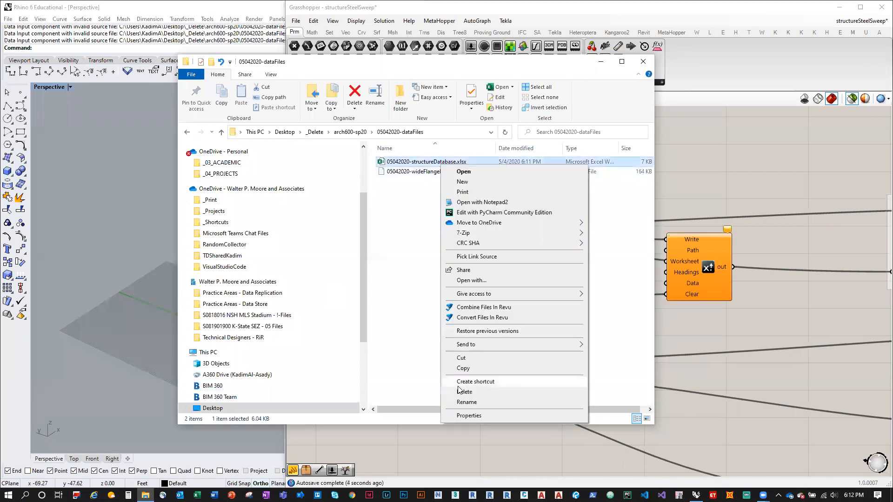
left_click(462, 401)
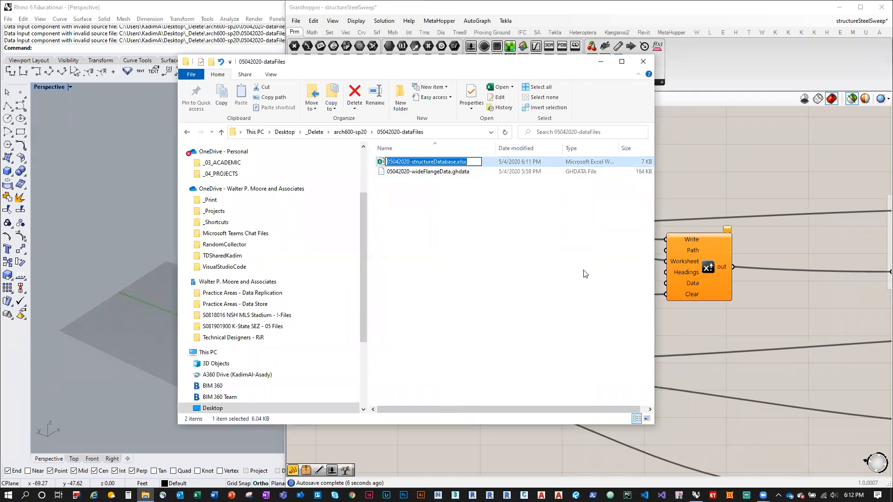
left_click(703, 382)
double_click(523, 267)
left_click(529, 272)
key("ctrl+v")
left_click(551, 302)
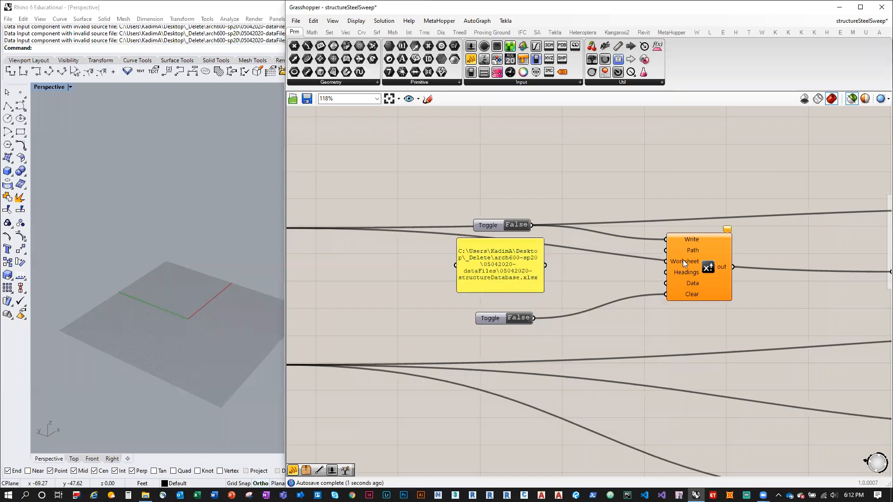
Wire the file path panel to the Path input of Excel Write and shift the component slightly away from the panel
left_click_drag(546, 266, 668, 251)
mouse_move(682, 261)
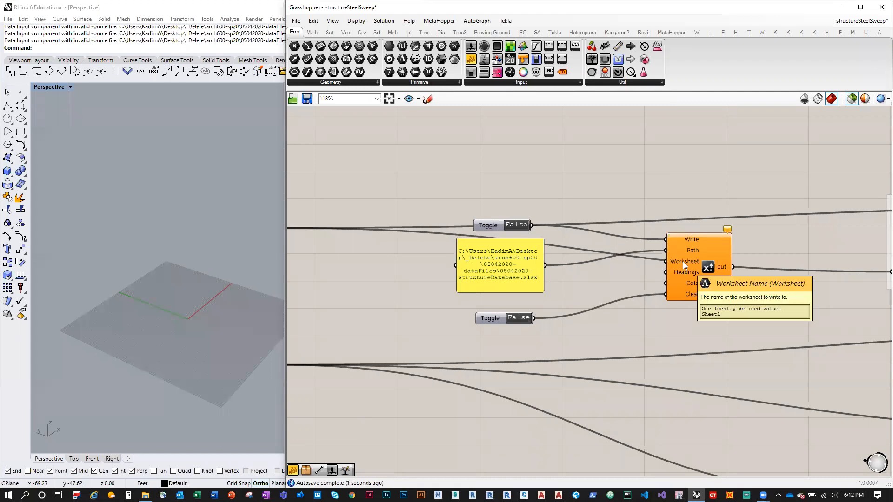
left_click_drag(694, 275, 707, 291)
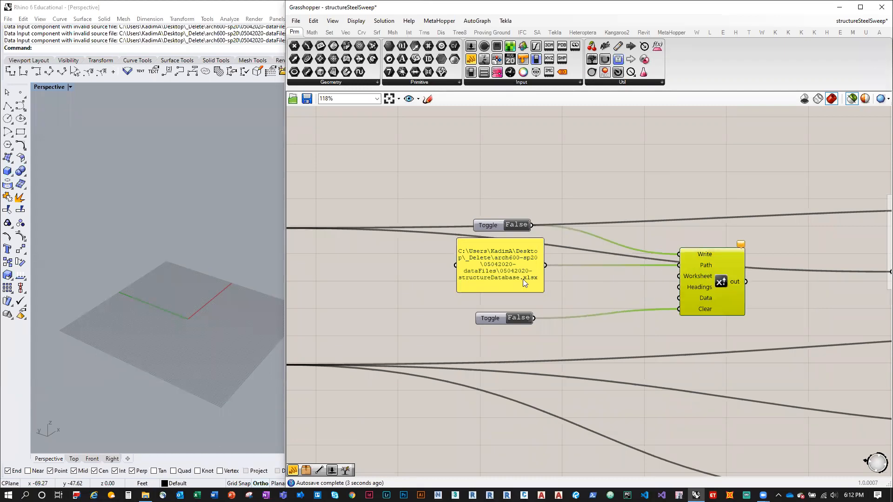
Widen the file path panel and add an empty panel above the write toggle with multiline data turned off
left_click_drag(546, 289, 575, 277)
right_click_drag(575, 267, 614, 260)
scroll(515, 241, "down", 2)
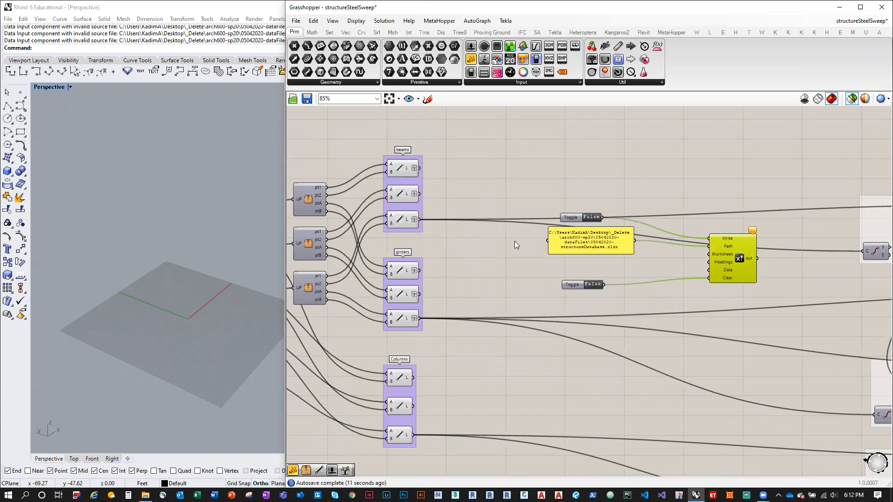
left_click(471, 59)
left_click(526, 160)
right_click(524, 163)
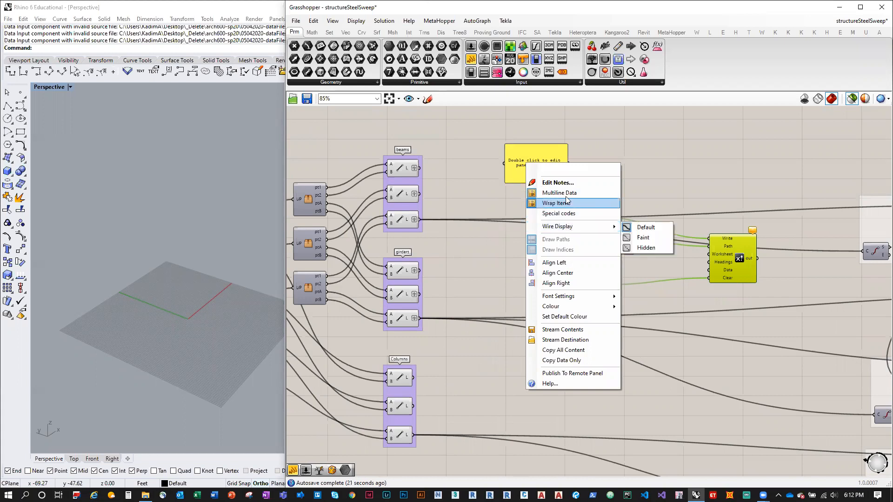
left_click(550, 192)
Enter INDEX, SECTION PROFILE and CROSS SECTIONAL ROTATION on separate lines in the new panel and wire it to the Headings input of Excel Write
double_click(538, 175)
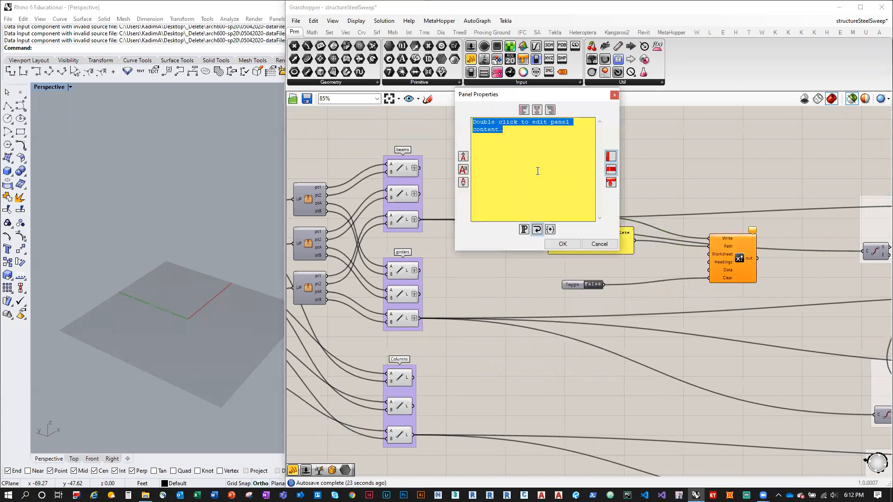
key("BackSpace")
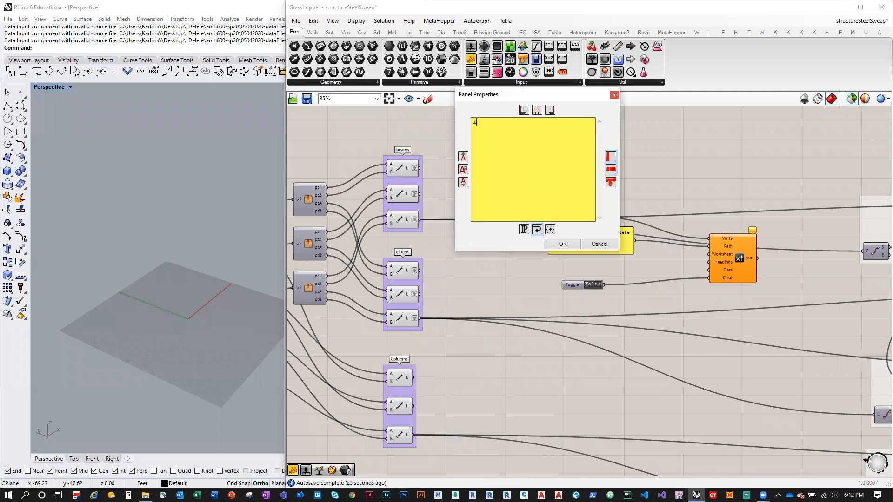
key("Caps_Lock")
type("INDEX")
key("Return")
type("SECTTION P")
key("BackSpace")
key("BackSpace")
key("BackSpace")
key("BackSpace")
type("ION PROFILE")
key("Return")
type("CROSS SECTIONAL ROTATION")
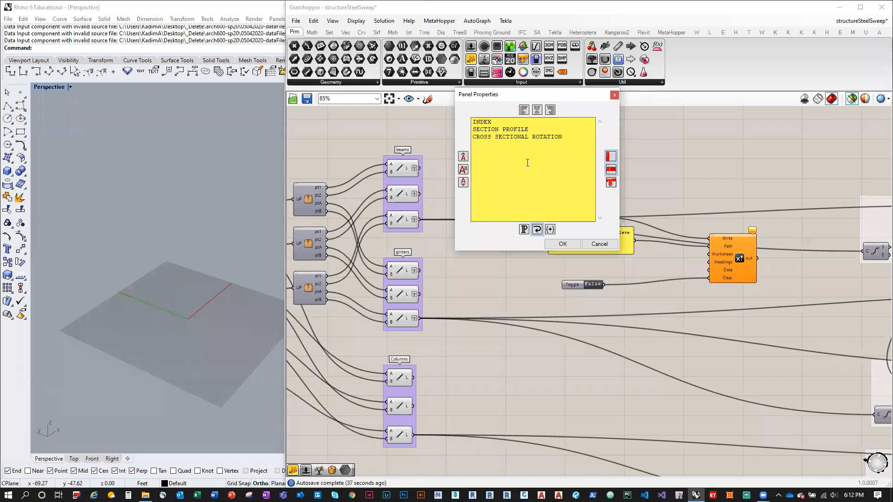
left_click(563, 244)
left_click_drag(572, 165, 709, 263)
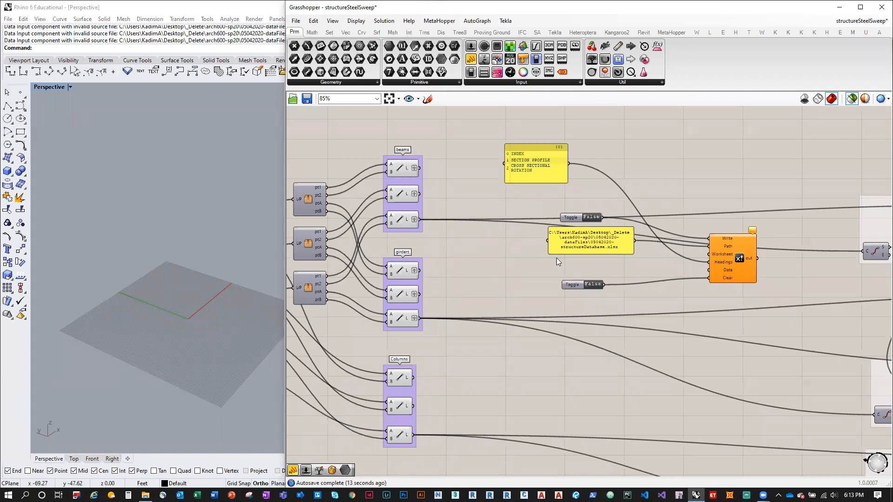
Set the write toggle to True, check 05042020-structureDatabase.xlsx in Excel and return to Grasshopper
left_click(592, 217)
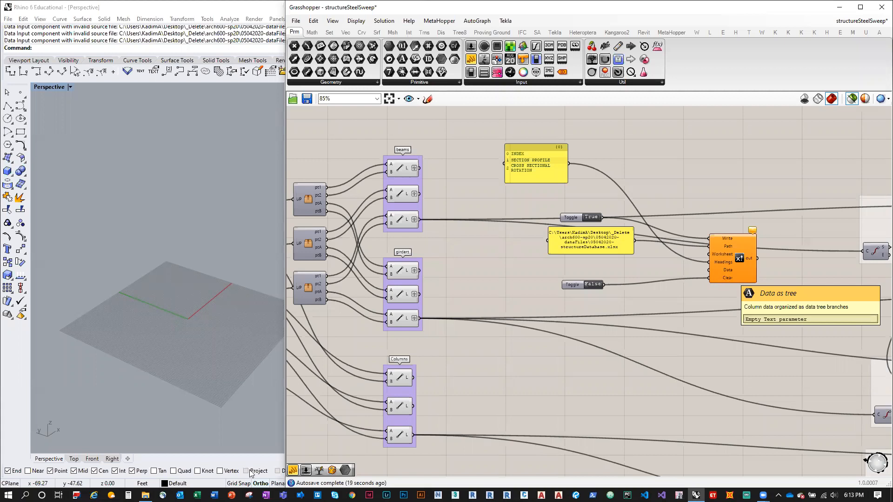
left_click(145, 495)
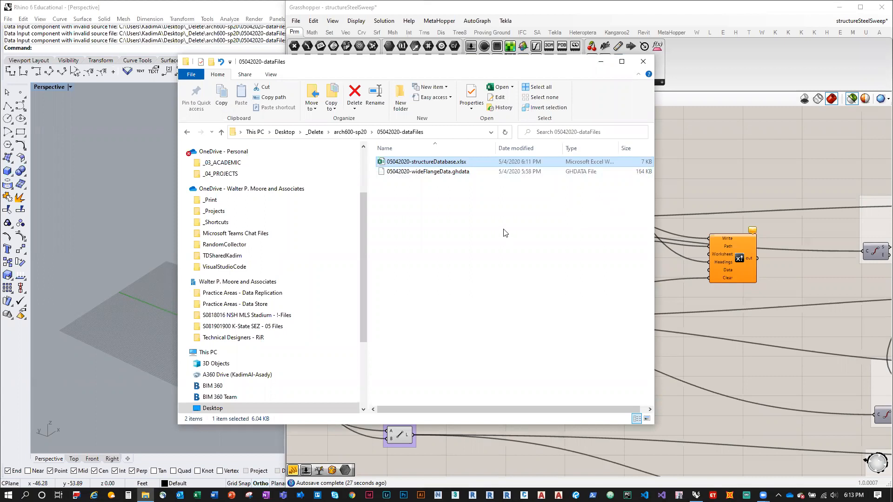
key("Return")
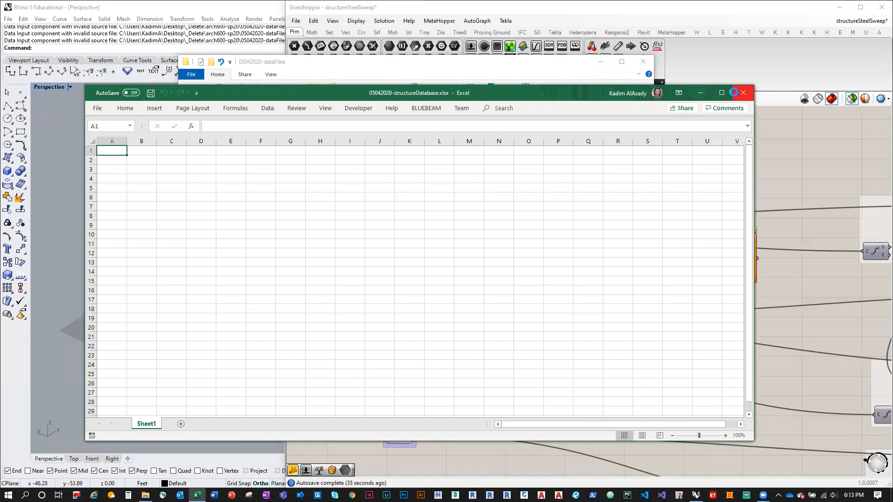
left_click(663, 266)
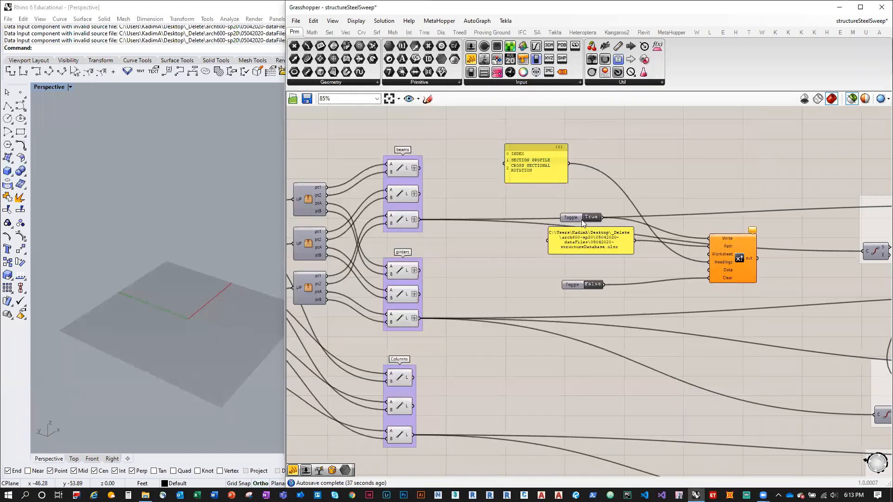
Add a panel listing 1, 2 and 3 as separate items and wire it to the Data input of Excel Write
left_click_drag(471, 59, 694, 136)
double_click(693, 135)
type("1")
key("Return")
type("2")
key("Return")
type("3")
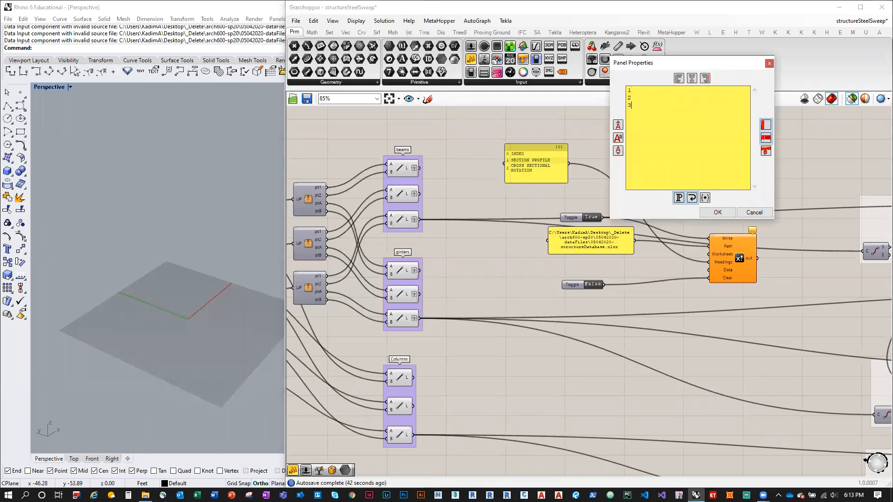
left_click(718, 212)
right_click(688, 143)
left_click(719, 173)
left_click_drag(711, 141, 709, 269)
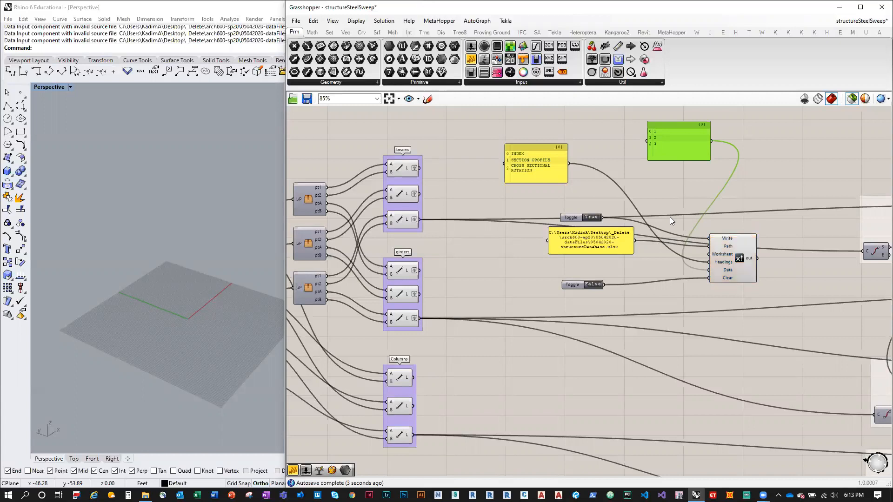
Open 05042020-structureDatabase.xlsx from File Explorer, fit the column widths to read the headings and close it without saving
left_click(145, 495)
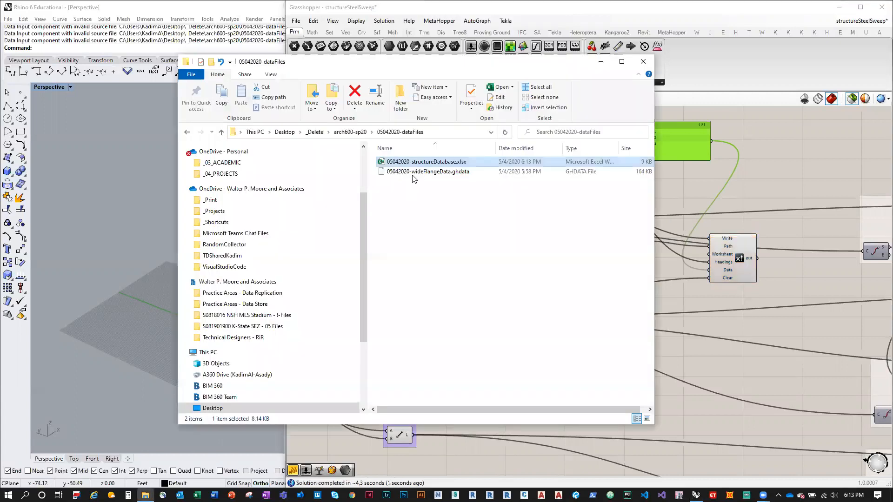
right_click(417, 163)
left_click(443, 172)
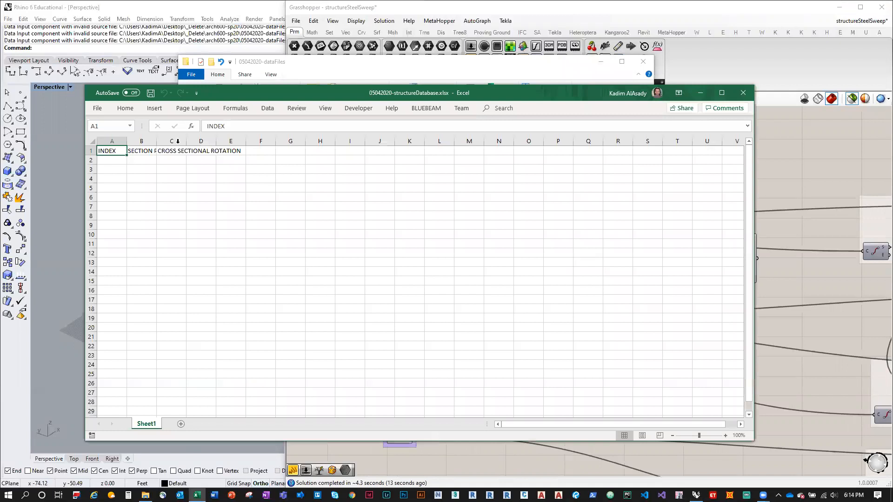
left_click(93, 141)
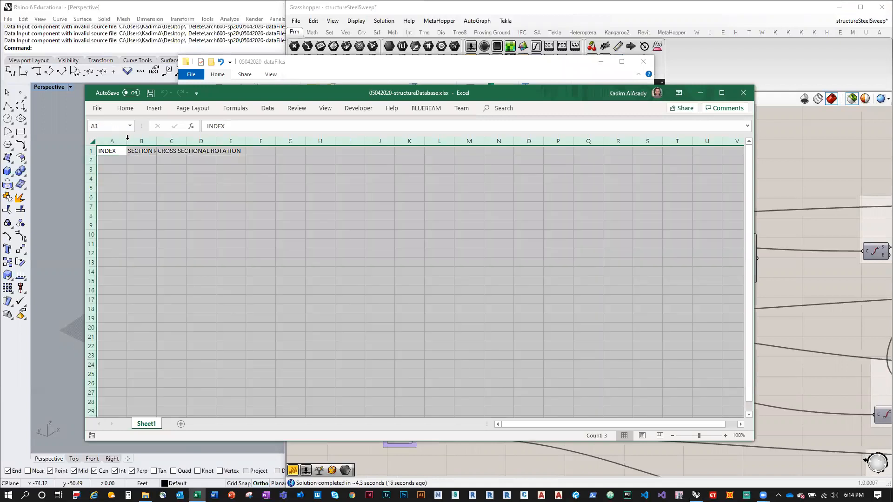
double_click(127, 140)
left_click(300, 186)
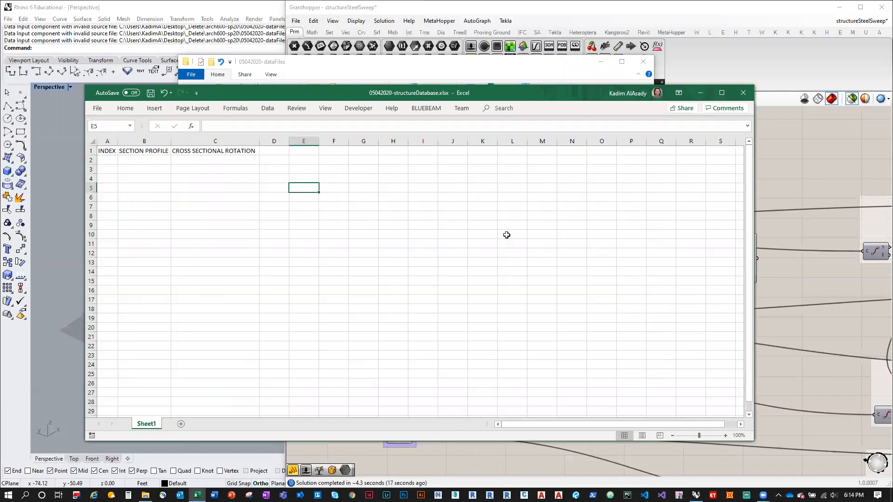
left_click(743, 98)
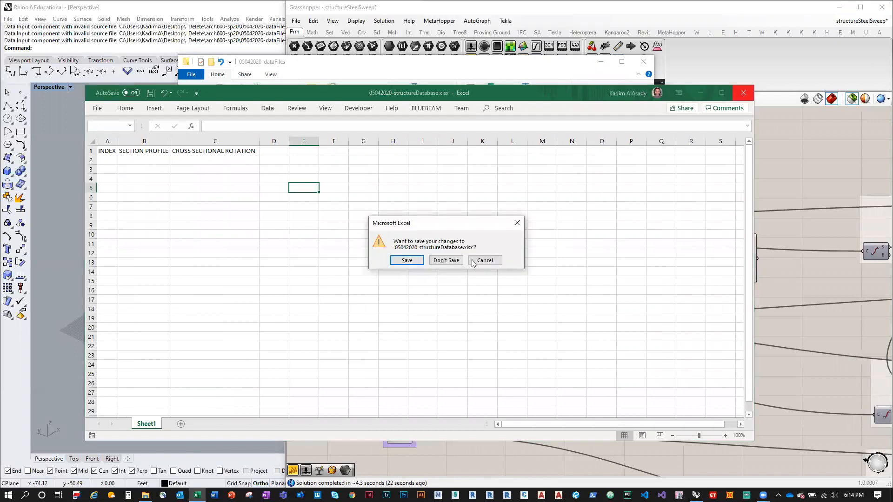
left_click(446, 261)
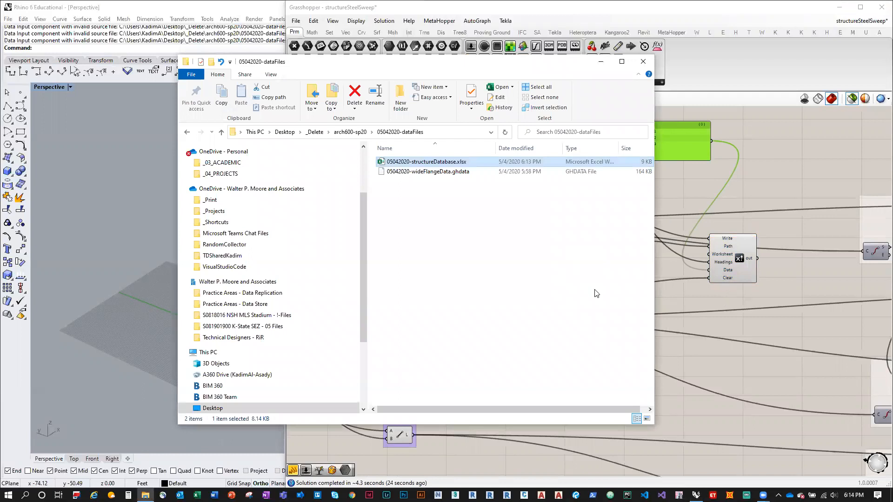
In Grasshopper, set the write toggle to False and the clear toggle to True, and graft the Data input of Excel Write
left_click(672, 298)
double_click(593, 217)
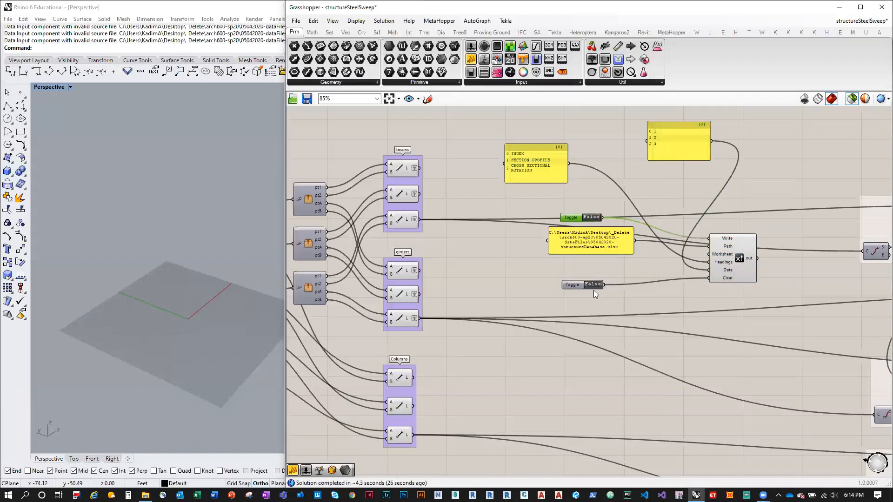
right_click(725, 268)
left_click(759, 338)
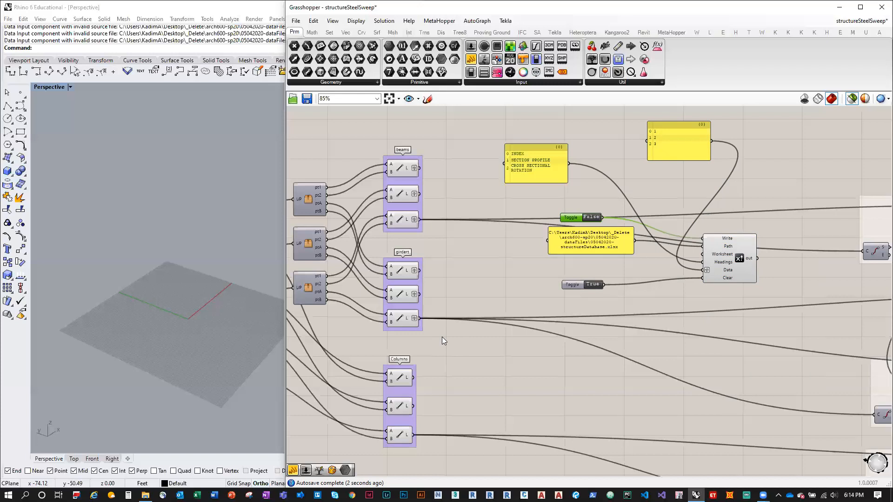
Check the data written to 05042020-structureDatabase.xlsx in Excel, close Excel and set the clear toggle to False in Grasshopper
scroll(442, 337, "down", 2)
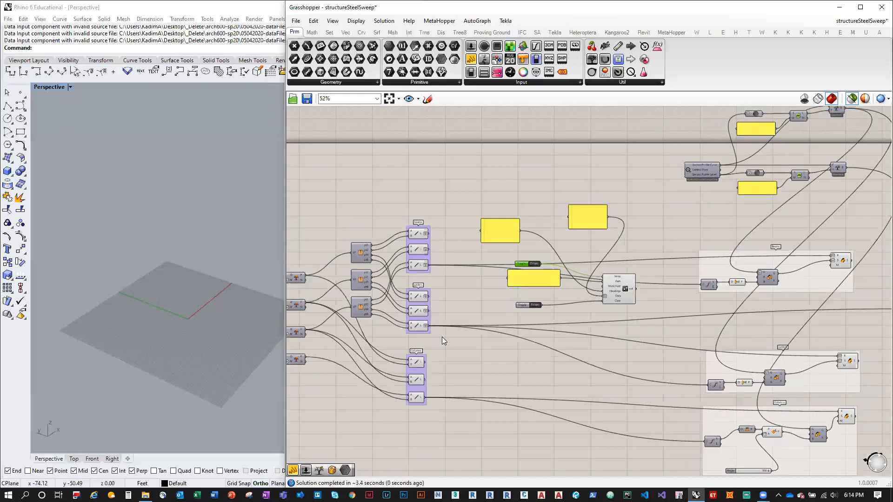
left_click(146, 495)
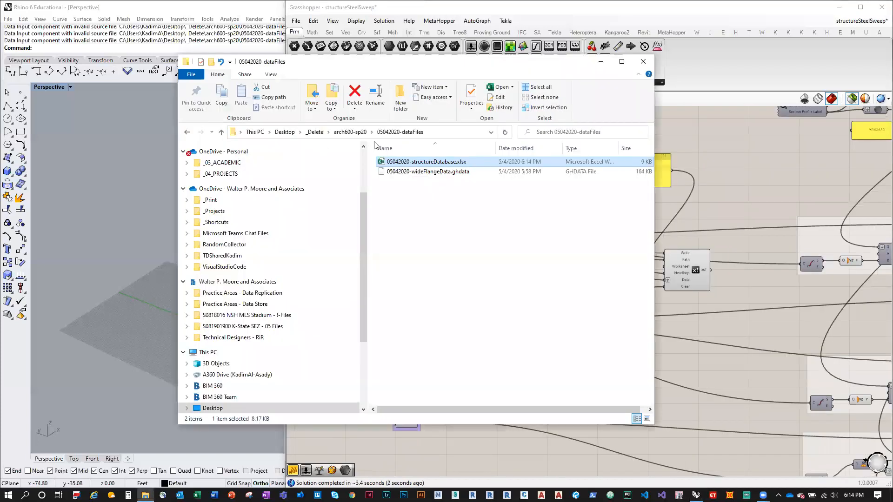
double_click(388, 164)
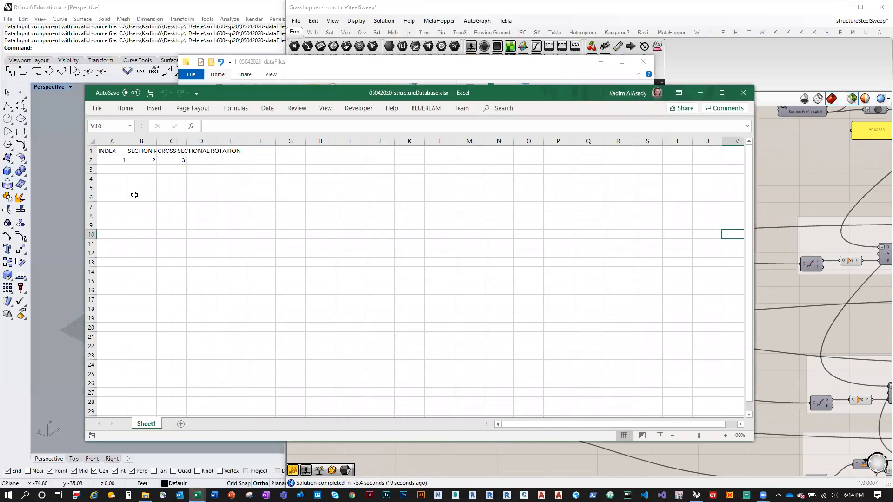
left_click(742, 92)
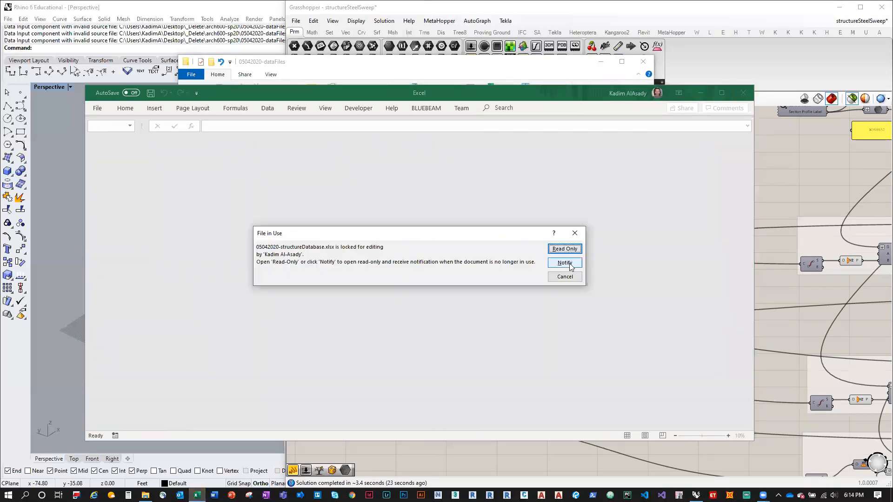
left_click(576, 233)
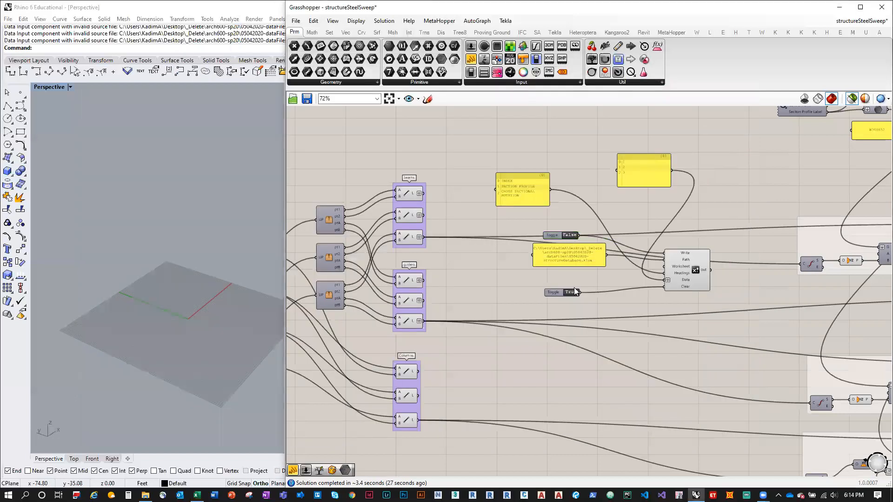
left_click(146, 495)
key("Return")
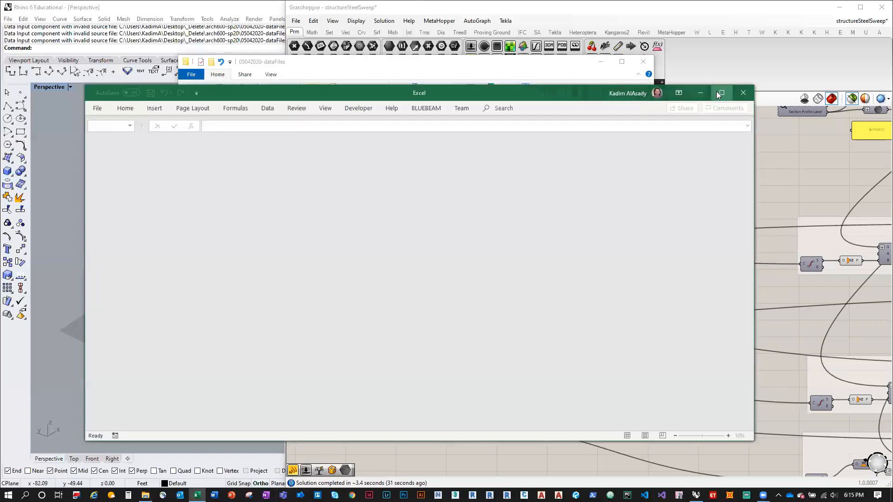
left_click(737, 95)
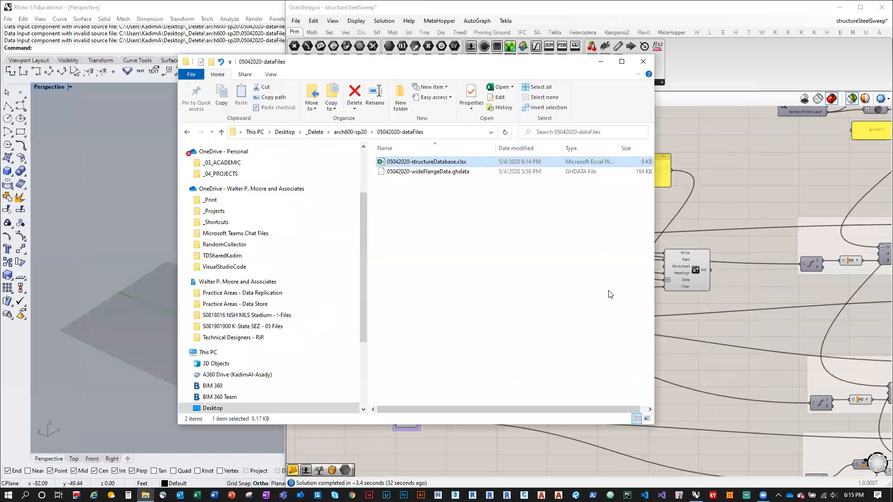
Return to Grasshopper and place an Entwine component beside the Columns group
key("alt+Tab")
right_click_drag(437, 325, 529, 296)
scroll(540, 284, "up", 1)
right_click_drag(570, 259, 500, 278)
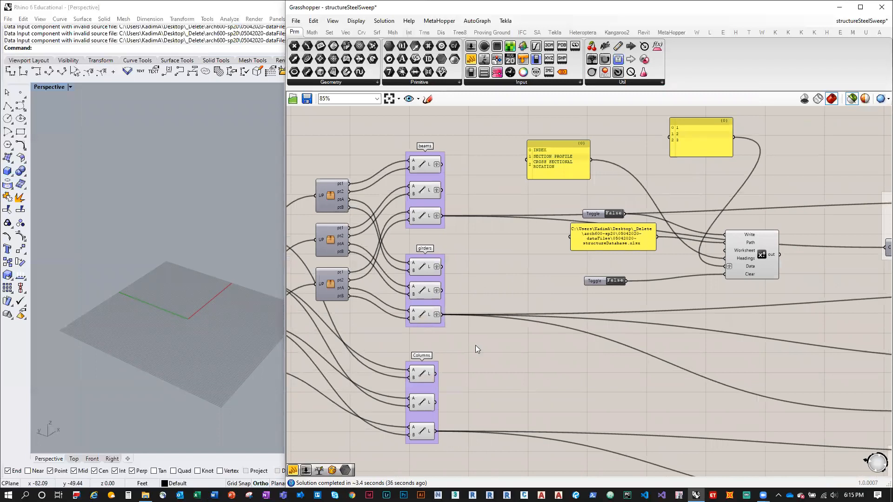
right_click_drag(482, 345, 470, 317)
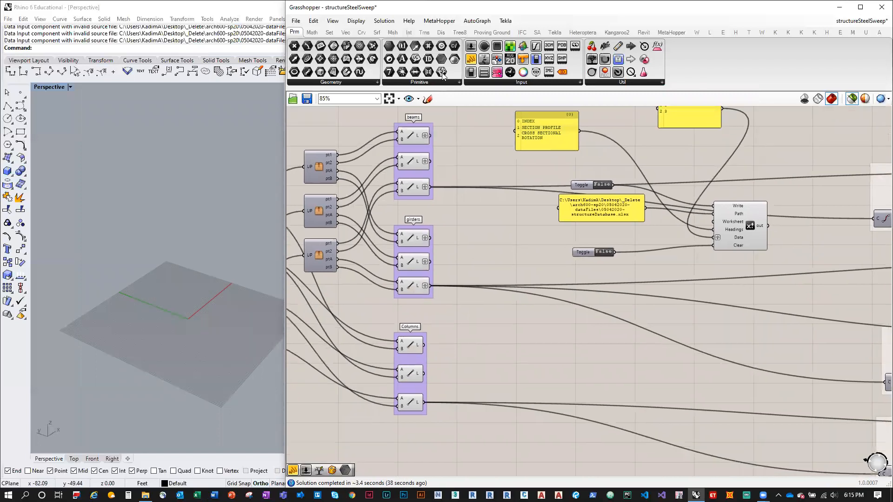
left_click(329, 32)
left_click_drag(686, 46, 502, 362)
scroll(501, 361, "up", 2)
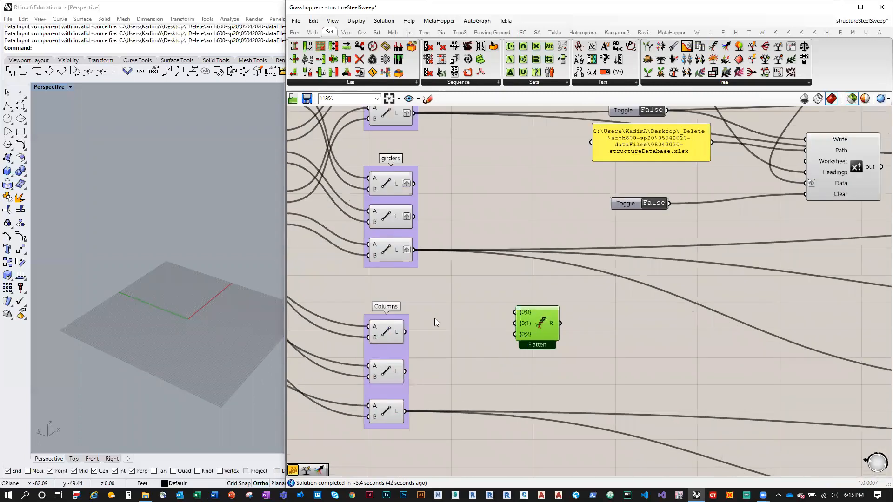
Wire the bottom, middle and top column line outputs to the Entwine inputs {0;0}, {0;1} and {0;2} respectively
left_click_drag(405, 332, 513, 314)
left_click_drag(405, 412, 514, 314)
left_click_drag(404, 372, 512, 325)
left_click_drag(401, 332, 518, 342)
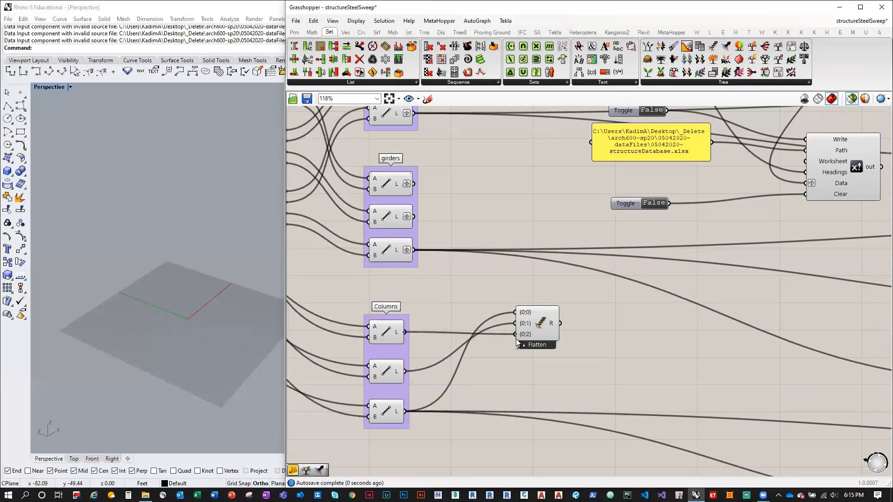
Simplify the Entwine result output and move the component closer to the Columns group
right_click(553, 323)
left_click(577, 382)
mouse_move(559, 324)
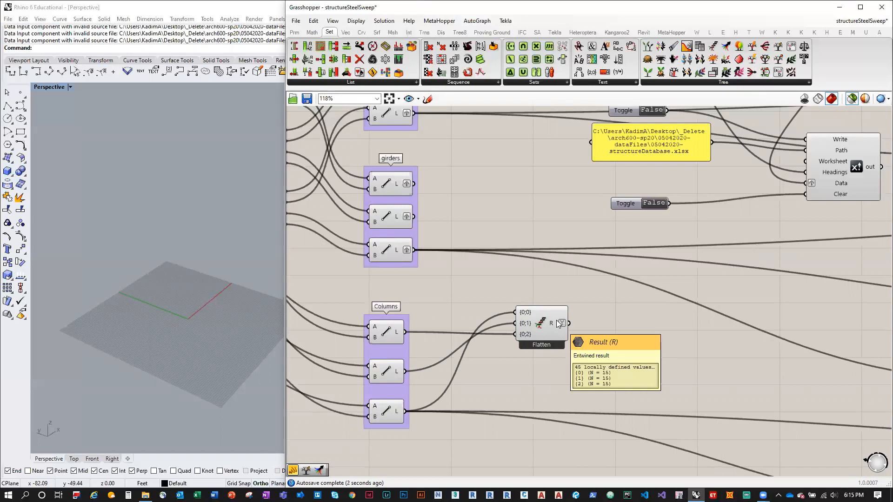
left_click_drag(551, 323, 507, 366)
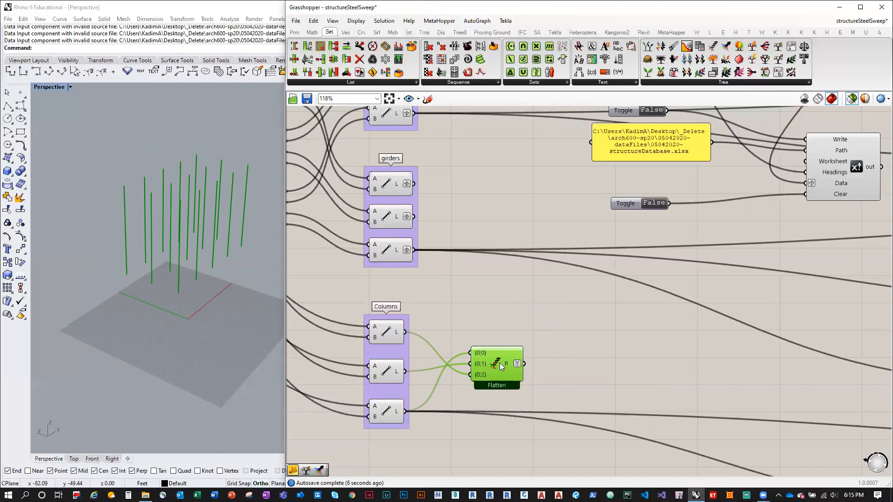
Duplicate the Entwine component beside the girders group and wire the bottom, middle and top girder lines to {0;0}, {0;1} and {0;2}
left_click_drag(503, 370, 494, 224, "alt")
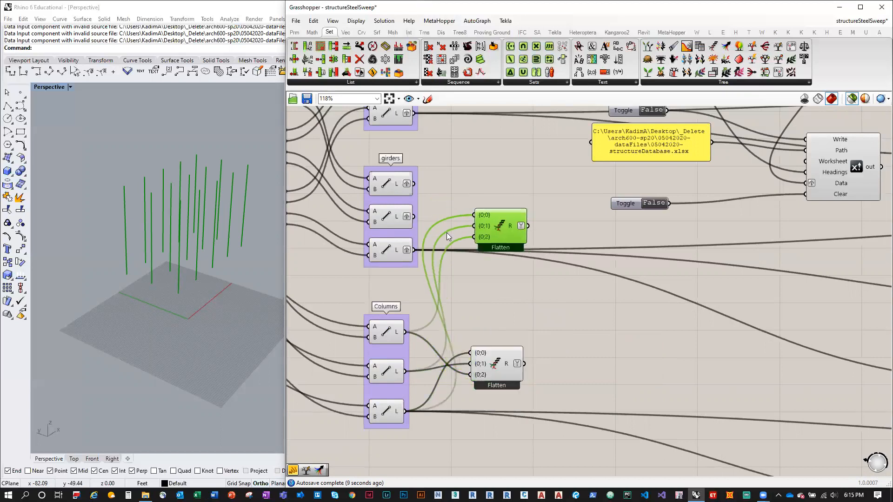
left_click(399, 251)
left_click_drag(413, 250, 474, 215)
left_click_drag(413, 216, 473, 226)
left_click_drag(412, 183, 474, 237)
mouse_move(510, 225)
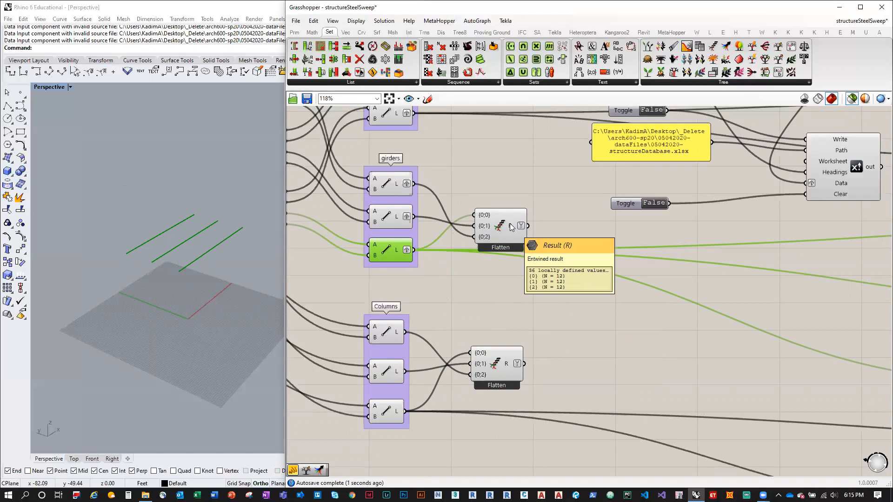
Duplicate the girders' Entwine component and place the copy beside the beams group
left_click(510, 224)
right_click_drag(509, 233, 493, 310)
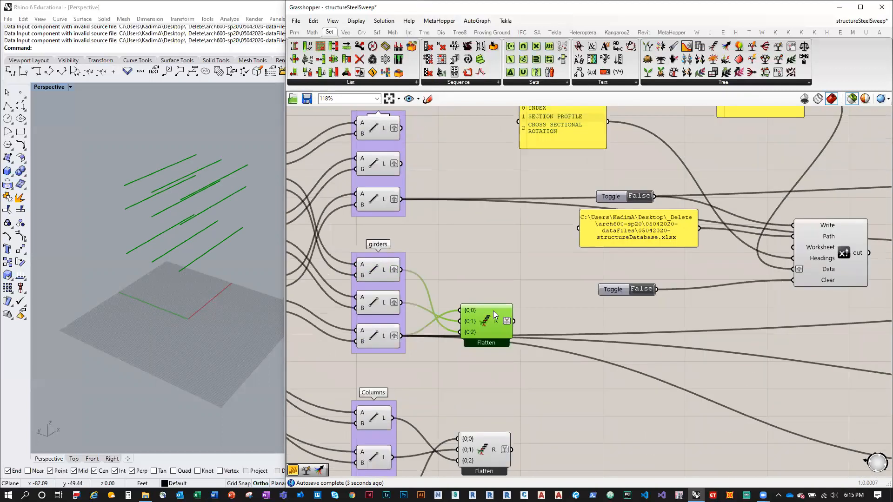
left_click_drag(492, 313, 490, 194, "alt")
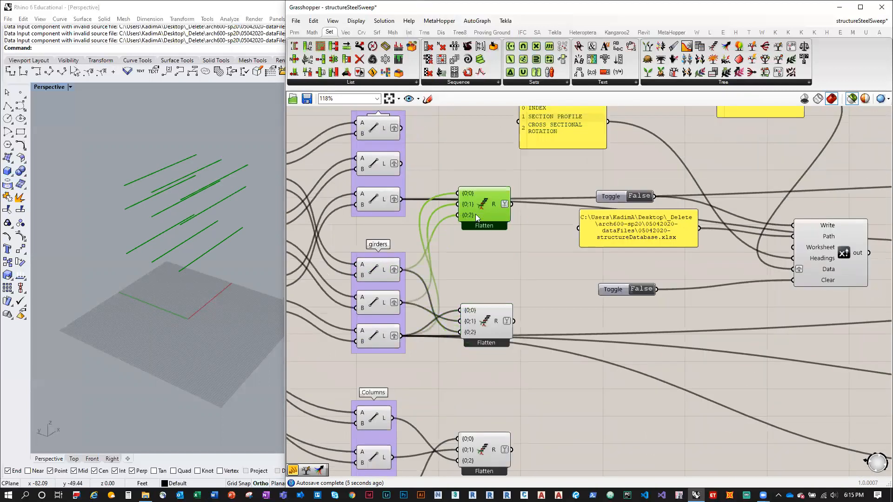
right_click(481, 203)
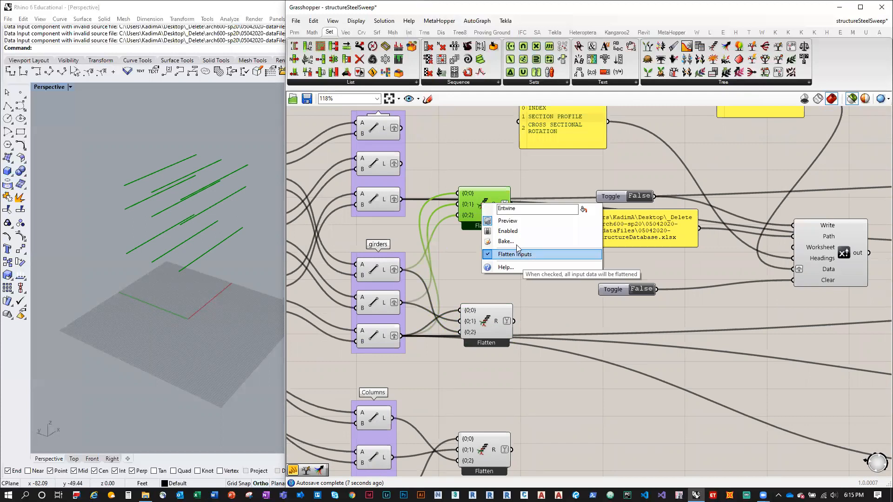
left_click(525, 254)
Wire the bottom, middle and top beam lines to the copied Entwine's {0;0}, {0;1} and {0;2} inputs respectively
right_click_drag(400, 193, 402, 235)
left_click(402, 236)
left_click_drag(405, 206, 455, 248)
left_click_drag(405, 171, 456, 261)
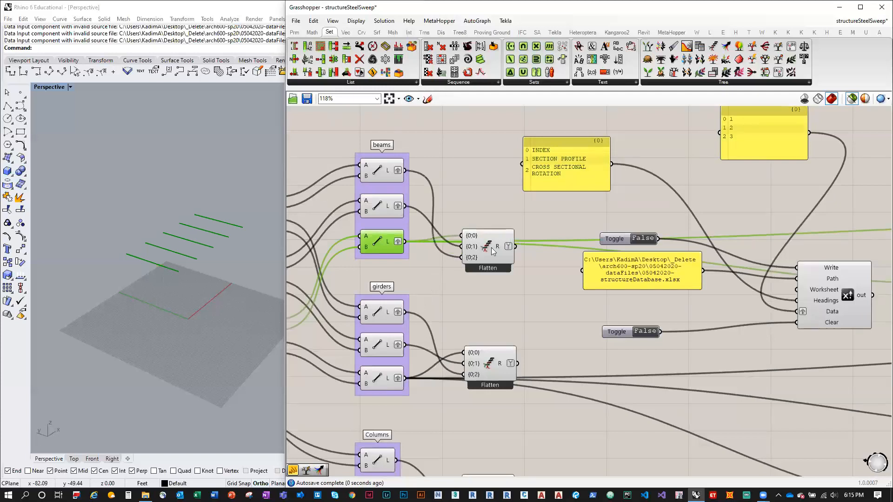
left_click(497, 246)
left_click(515, 289)
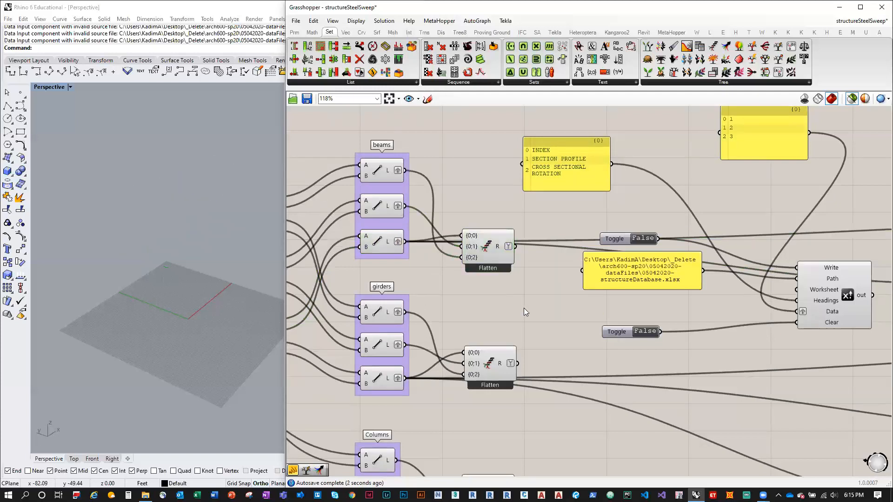
Stack the beams, girders and columns Entwine components close together beside the girders group
scroll(471, 201, "down", 3)
left_click(463, 204)
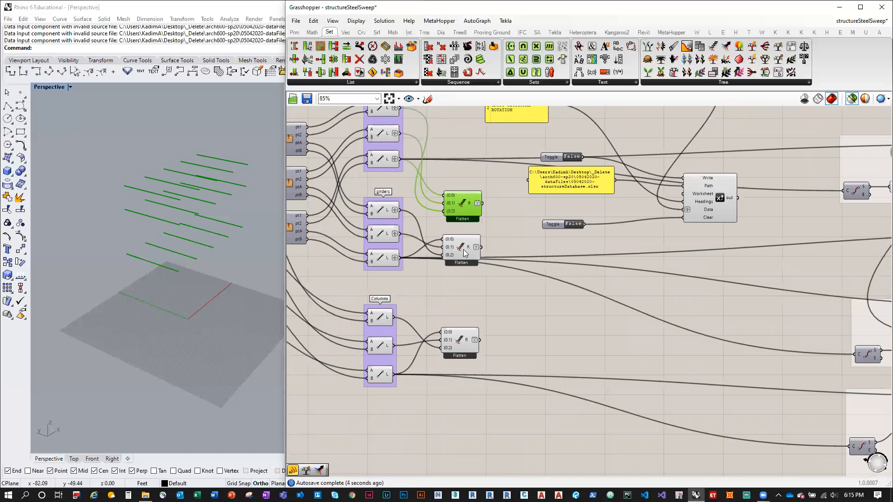
left_click_drag(465, 253, 464, 243)
left_click_drag(456, 336, 461, 281)
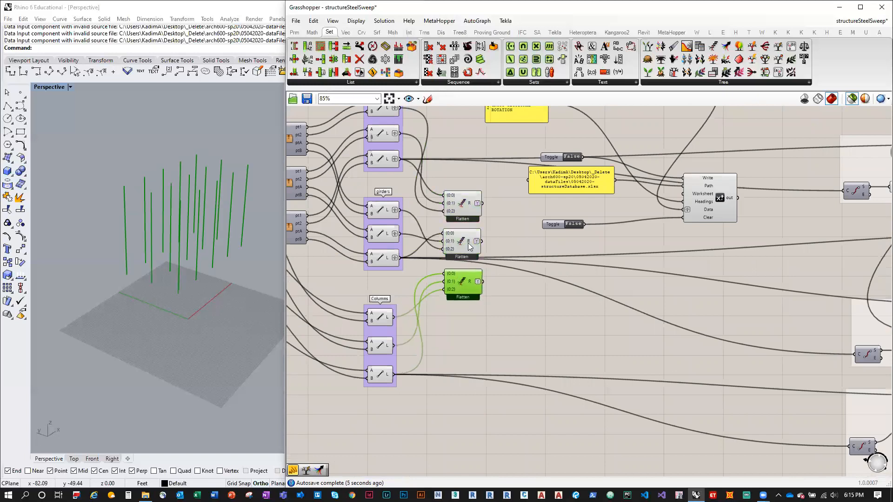
Check the columns Entwine result and move that component back beside the Columns group
scroll(468, 245, "up", 2)
left_click(469, 245)
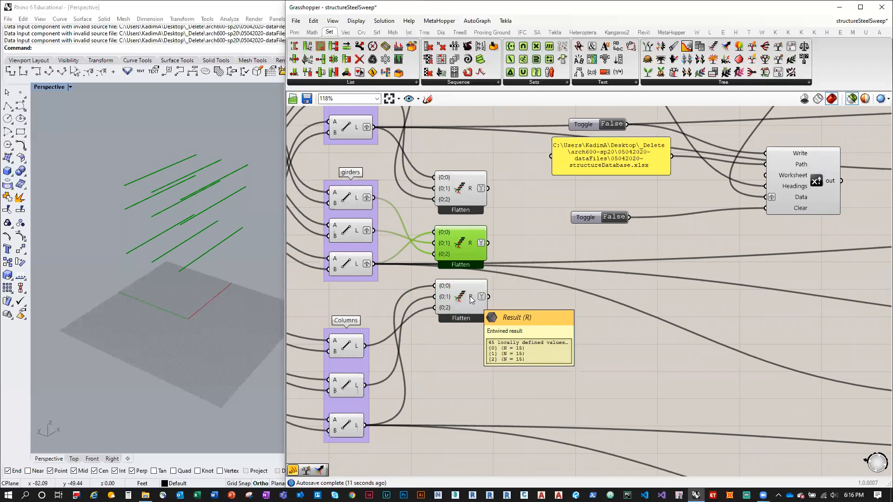
mouse_move(474, 297)
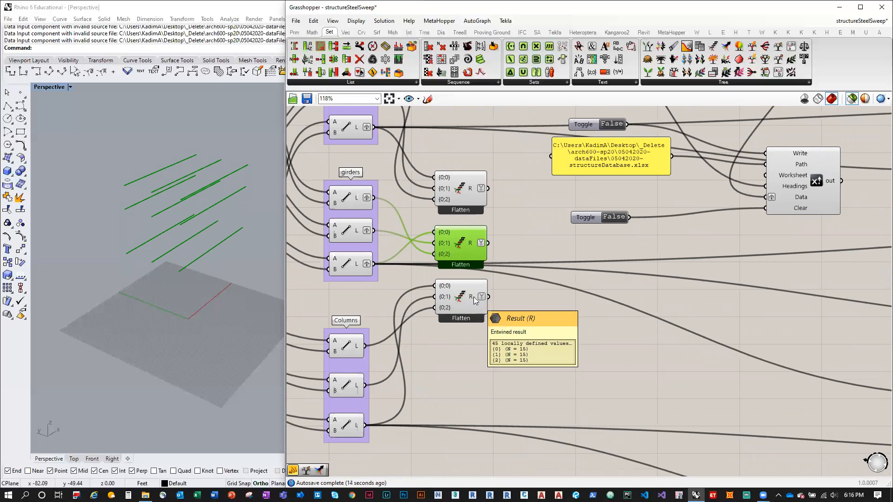
right_click_drag(473, 296, 438, 296)
left_click_drag(438, 322, 447, 380)
right_click_drag(523, 348, 543, 292)
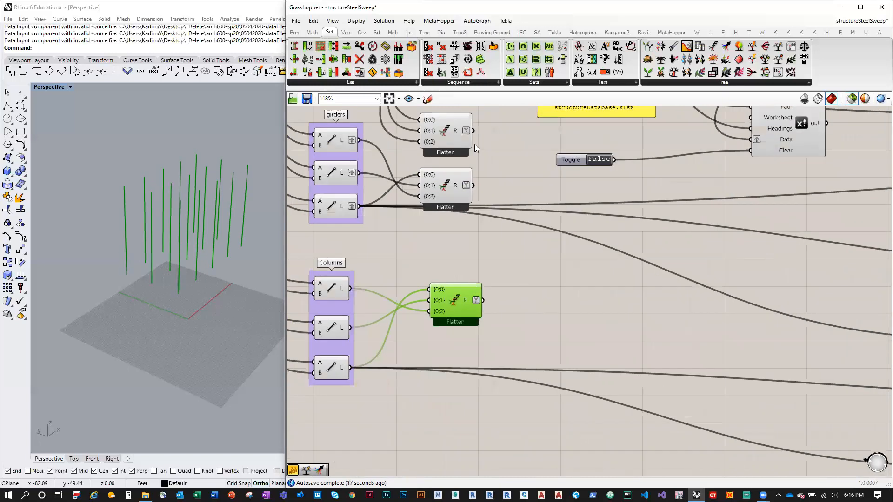
Add a text panel reading COL and place it beneath the columns Entwine component
left_click(297, 33)
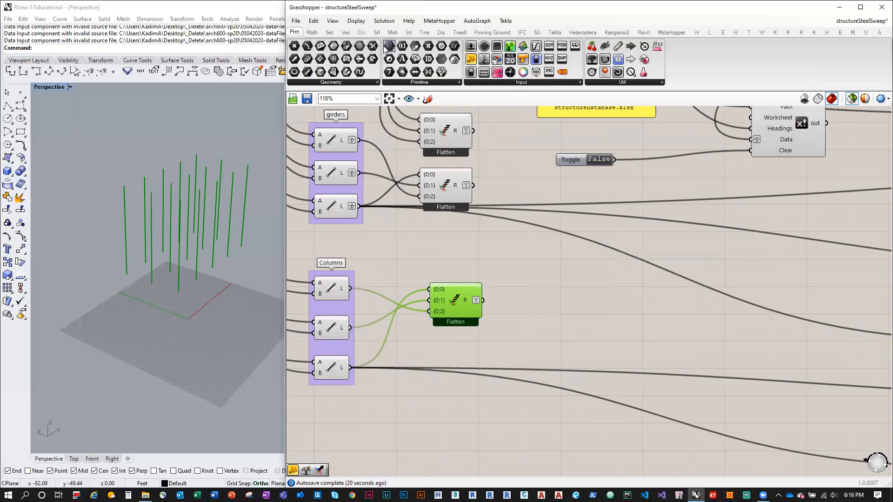
left_click_drag(472, 60, 535, 343)
double_click(534, 345)
key("Caps_Lock")
key("Caps_Lock")
type("COL")
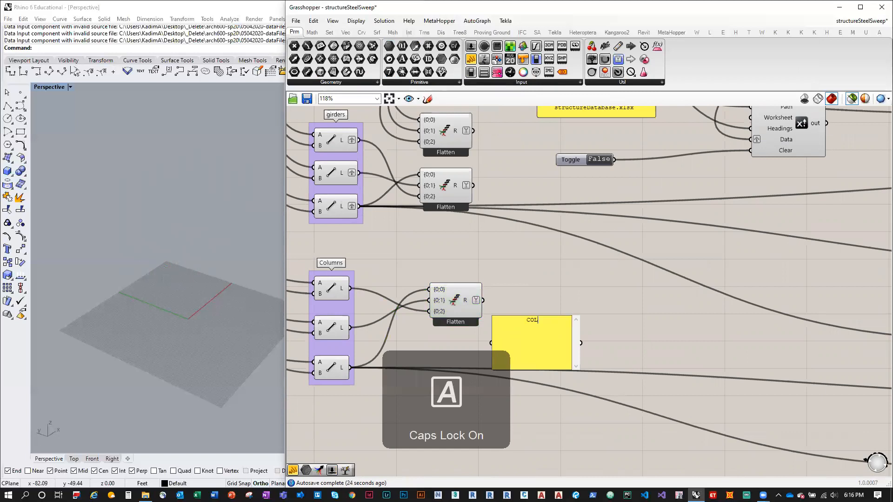
left_click(610, 370)
Duplicate the COL panel beneath the girders Entwine component and change the copy's text to GRD
left_click_drag(578, 368, 461, 238)
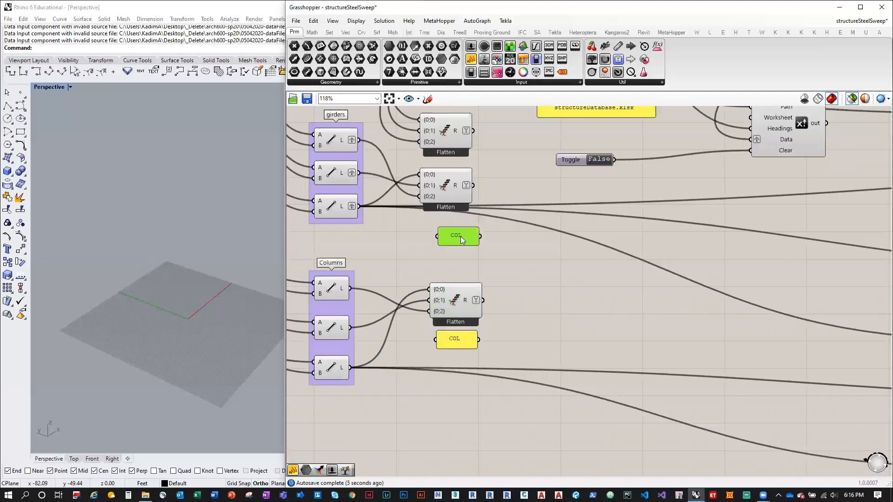
double_click(451, 228)
type("GRD")
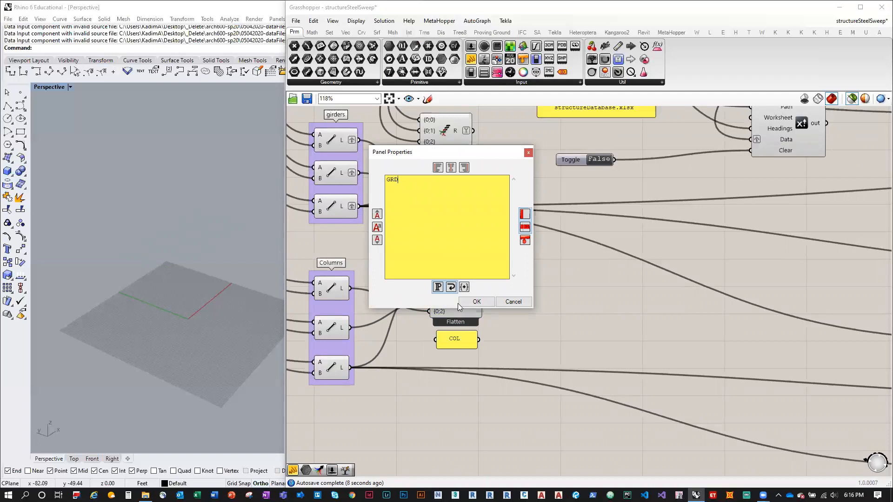
left_click(476, 301)
Adjust the beams Entwine's position, copy the GRD panel beneath it and change the copy's text to BEM
right_click_drag(498, 243, 502, 336)
left_click_drag(451, 235, 454, 198)
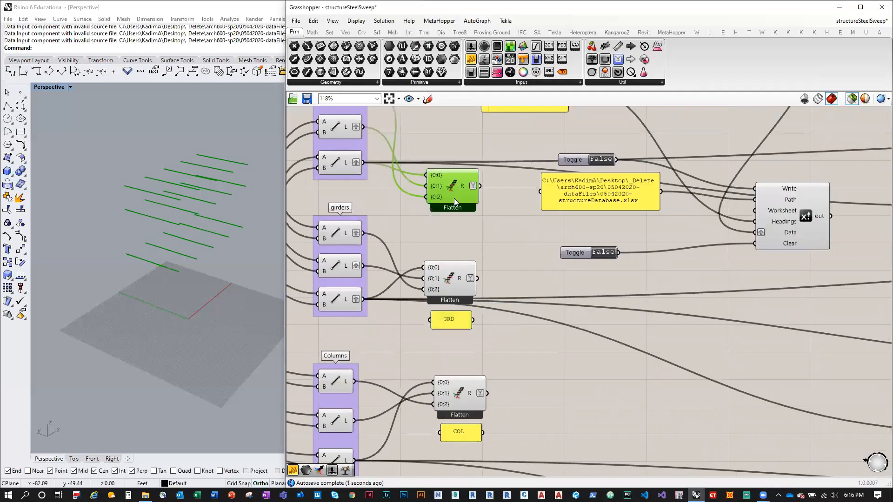
left_click(449, 320)
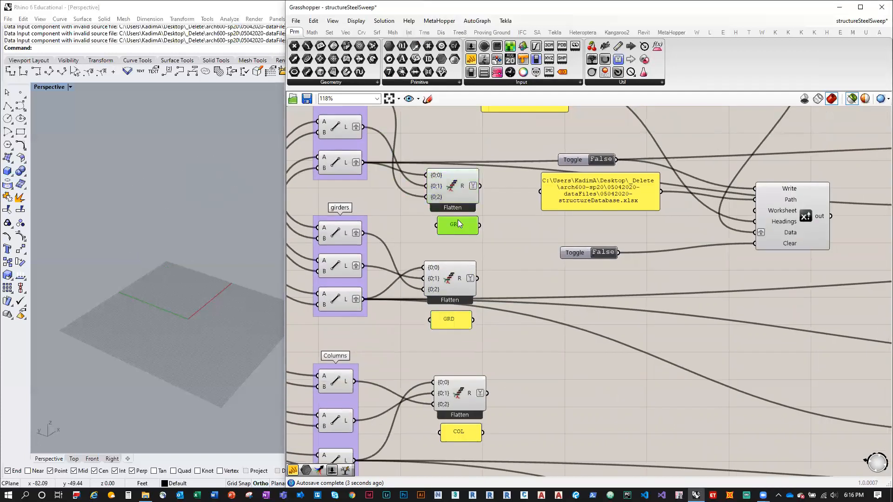
right_click(452, 224)
double_click(446, 225)
left_click(447, 225)
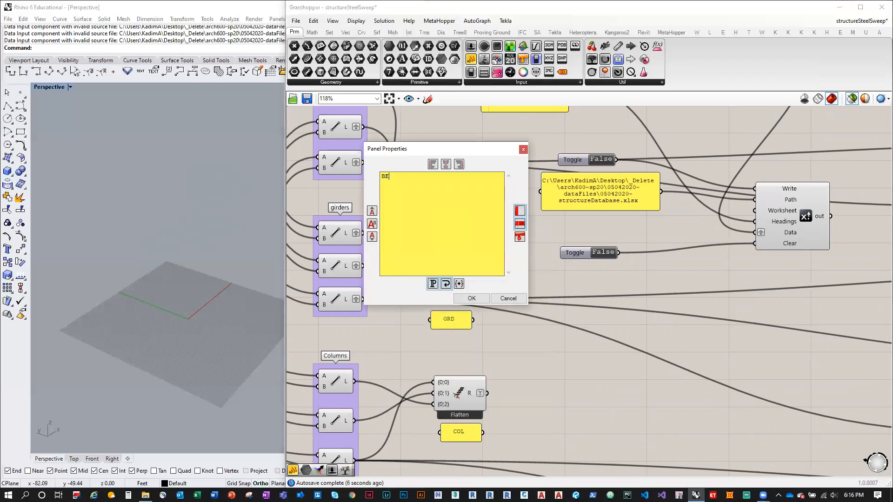
left_click(471, 299)
left_click(576, 238)
Move the Excel writer with its toggles and panels up, away from the Entwine components
right_click_drag(583, 237, 486, 253)
scroll(484, 271, "down", 3)
left_click_drag(639, 298, 471, 153)
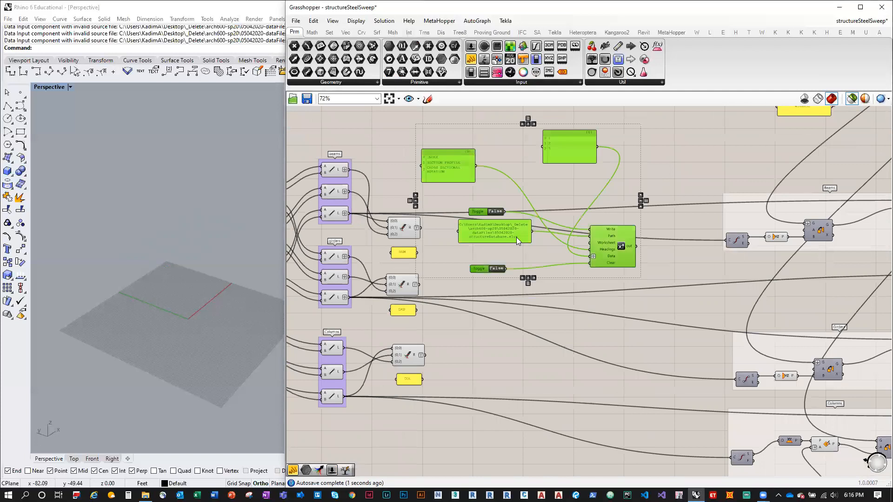
left_click_drag(515, 236, 528, 191)
left_click(441, 186)
scroll(429, 305, "up", 3)
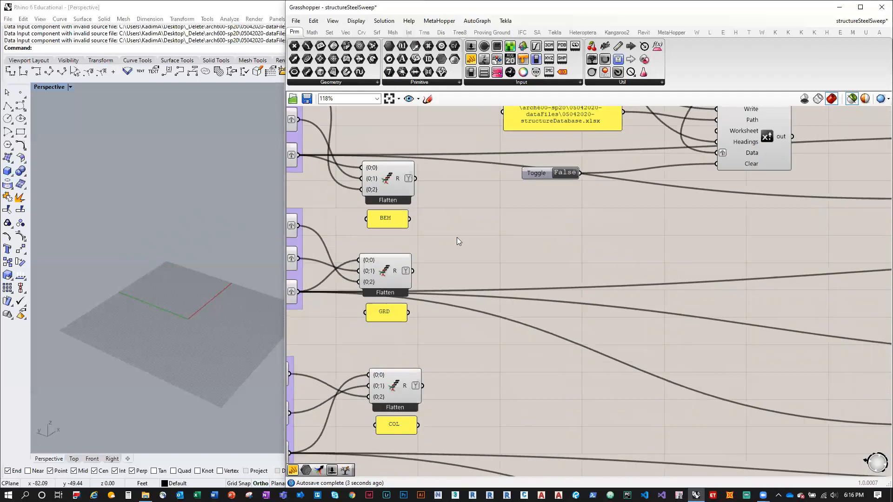
Add a Series component beside the beams Entwine and set its start value to 1
mouse_move(395, 189)
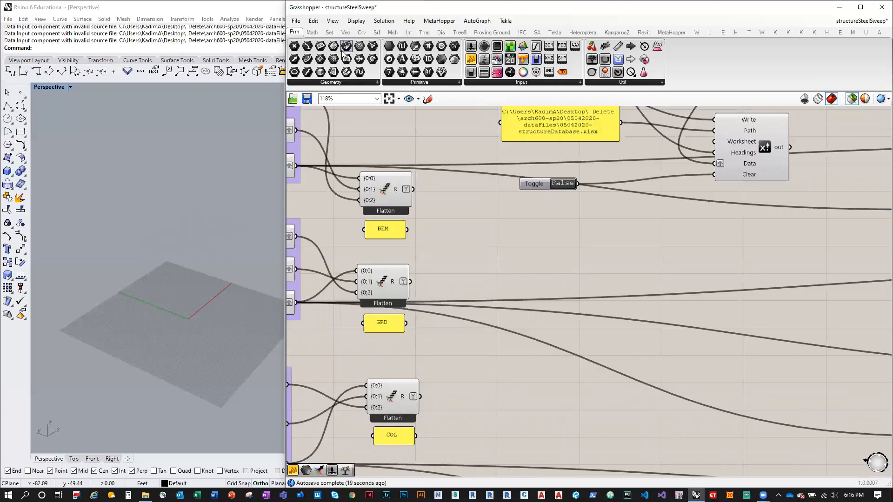
left_click(329, 32)
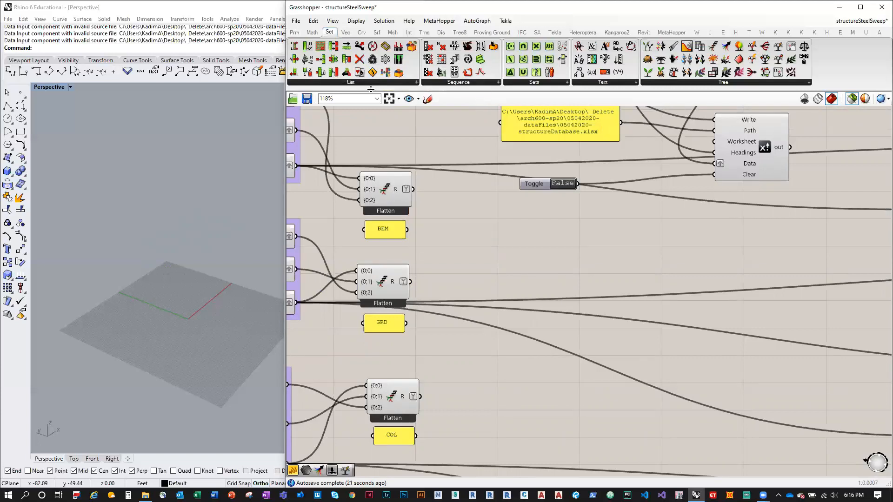
left_click(473, 83)
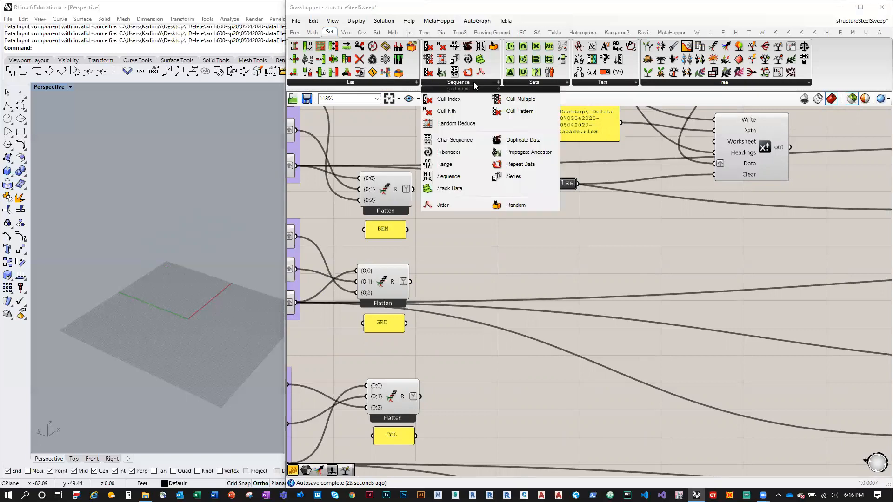
left_click(507, 180)
left_click(460, 224)
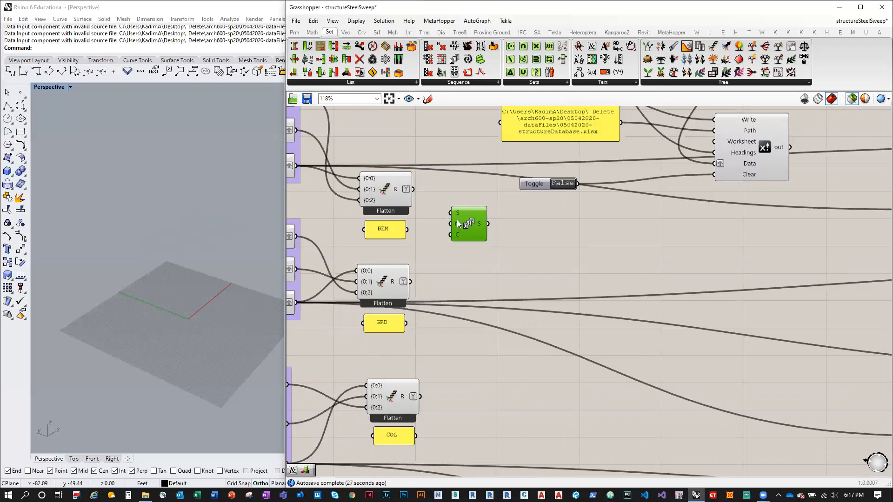
scroll(457, 220, "up", 1)
right_click(460, 210)
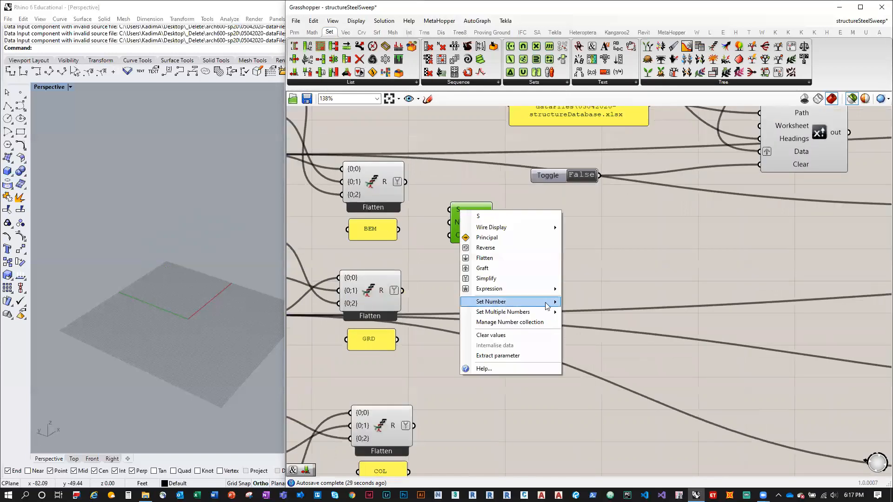
mouse_move(511, 302)
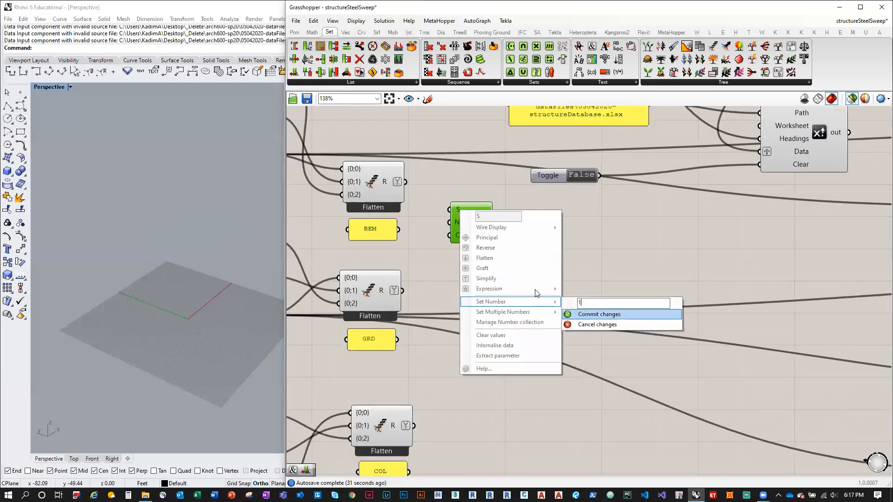
left_click(588, 315)
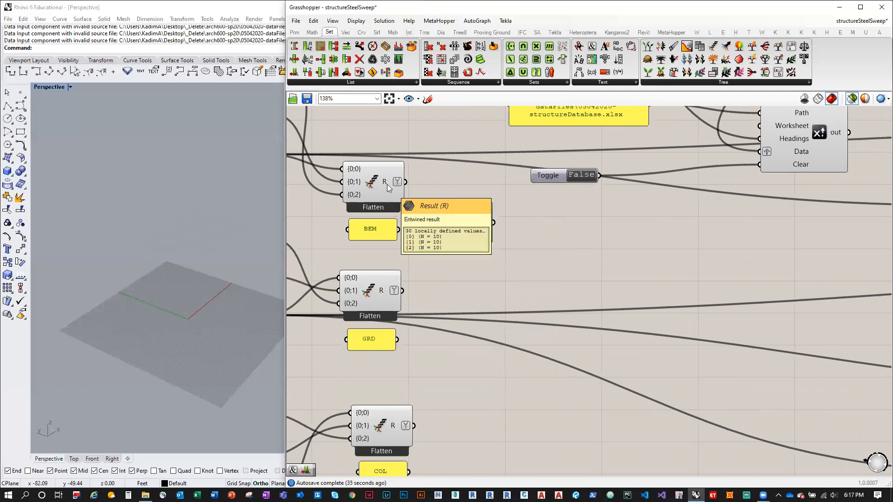
Insert a Tree Statistics component before the Series, wiring the beams Entwine result to T and the C output to the Series count
left_click_drag(474, 226, 599, 234)
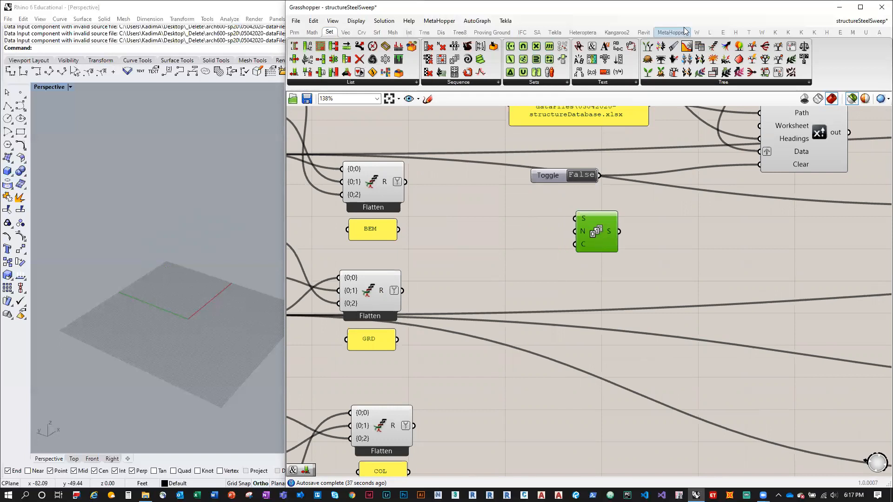
left_click_drag(687, 46, 478, 226)
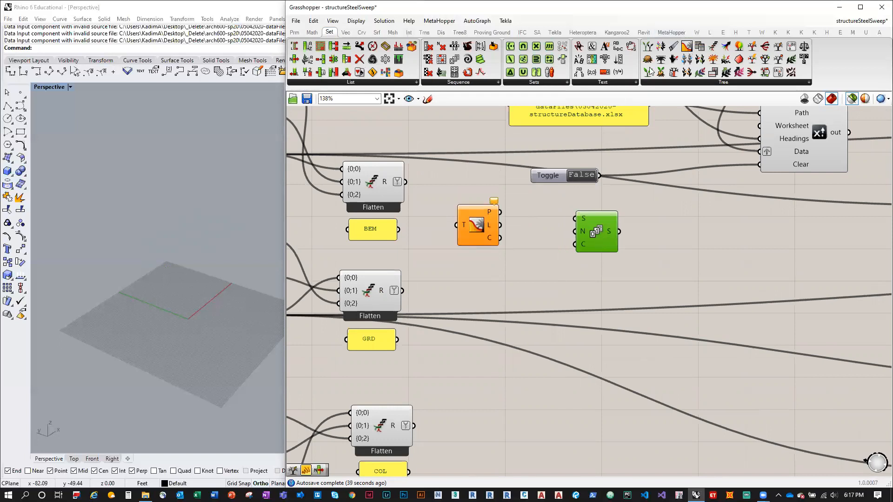
left_click_drag(406, 183, 541, 238)
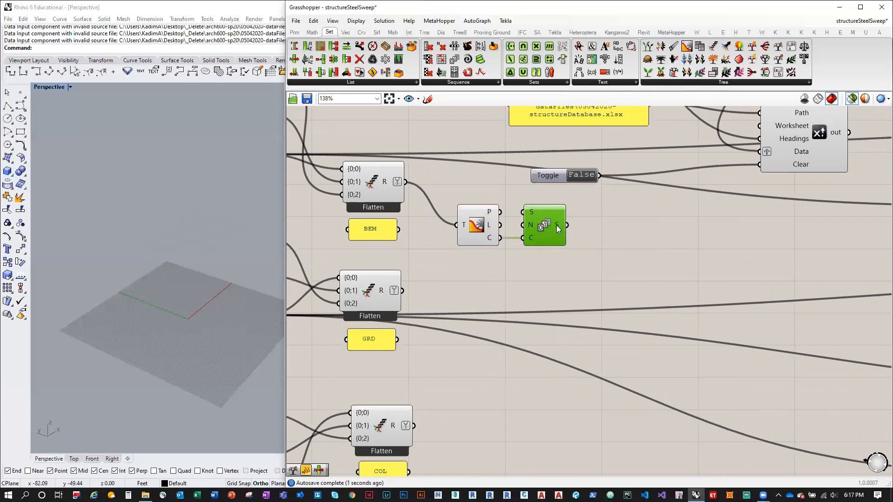
mouse_move(556, 224)
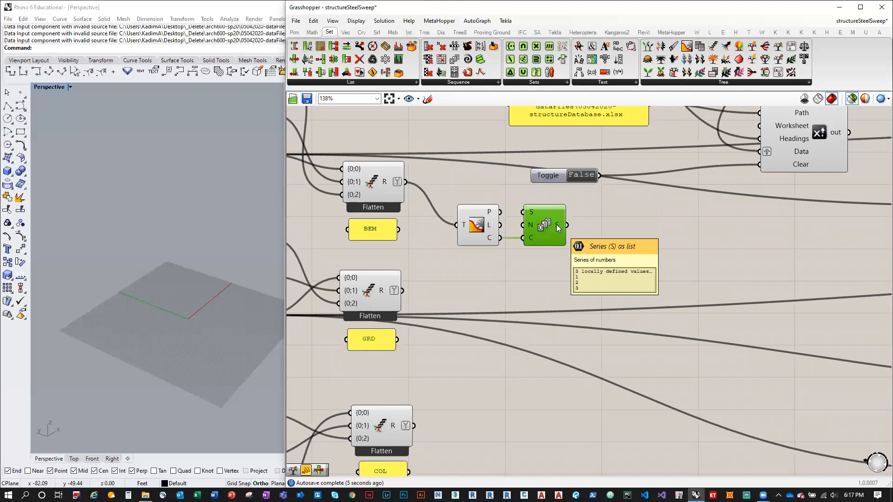
right_click_drag(556, 224, 527, 243)
Add a Concatenate component after the Series, set its A text to L and wire the Series output to B
left_click_drag(522, 196, 533, 170)
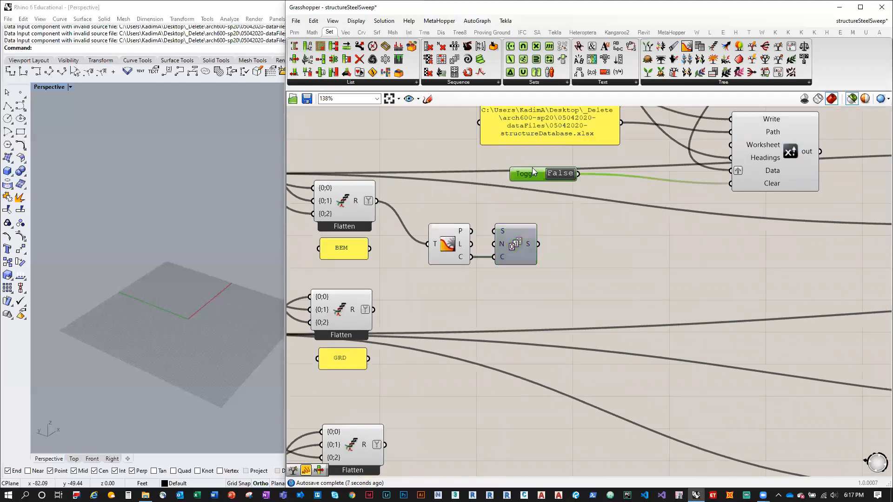
left_click(599, 81)
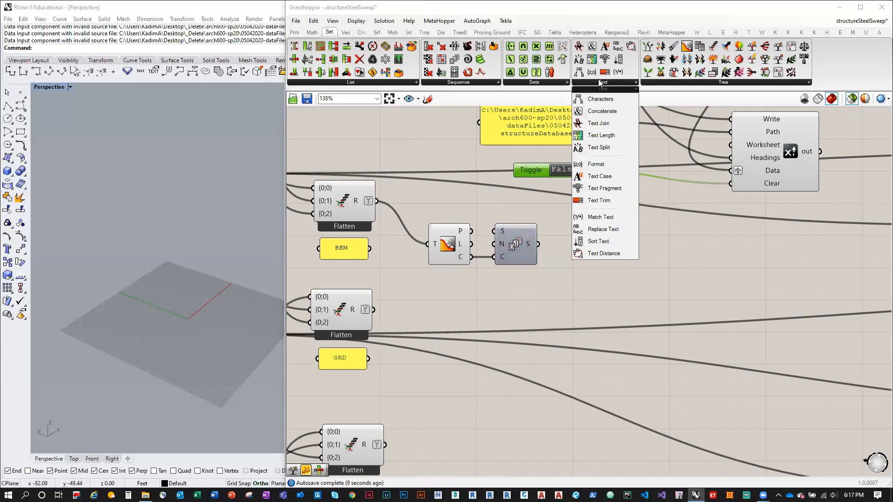
left_click_drag(602, 111, 614, 239)
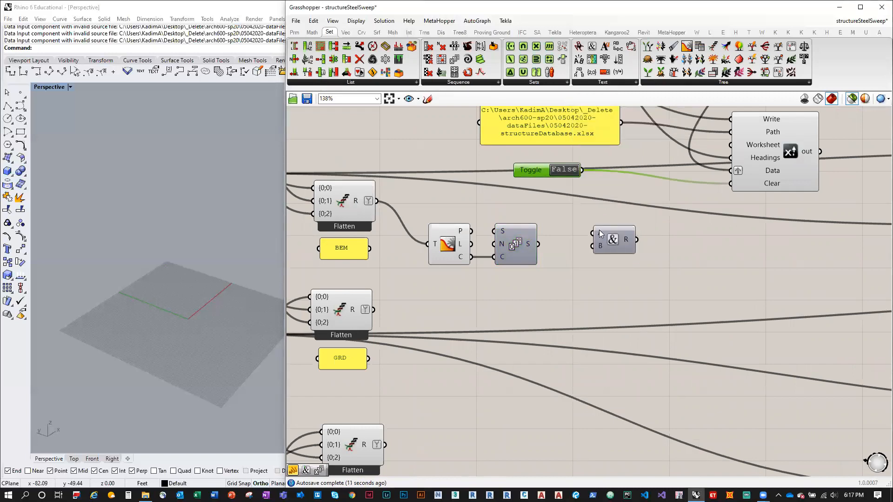
right_click(600, 233)
mouse_move(651, 312)
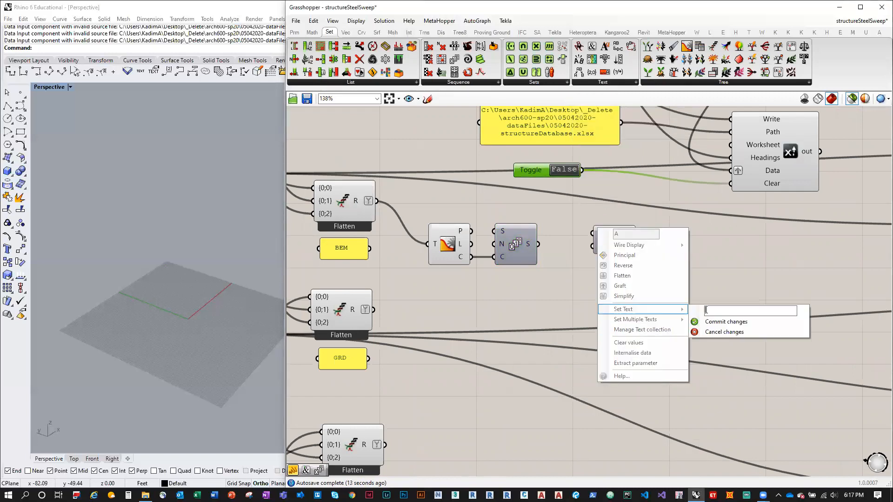
type("L")
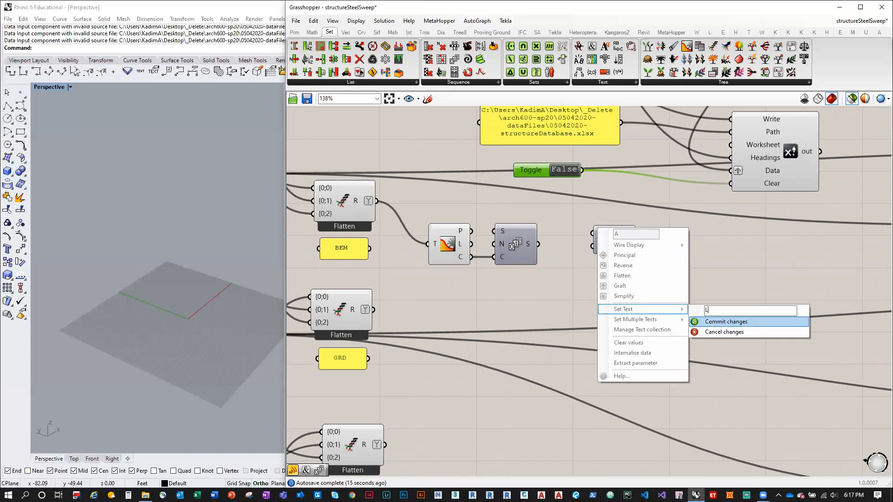
left_click(715, 324)
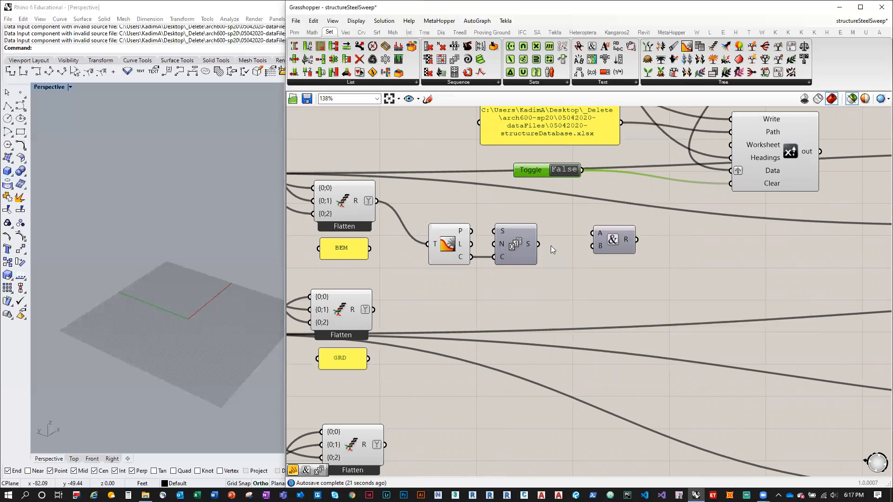
left_click_drag(539, 244, 580, 240)
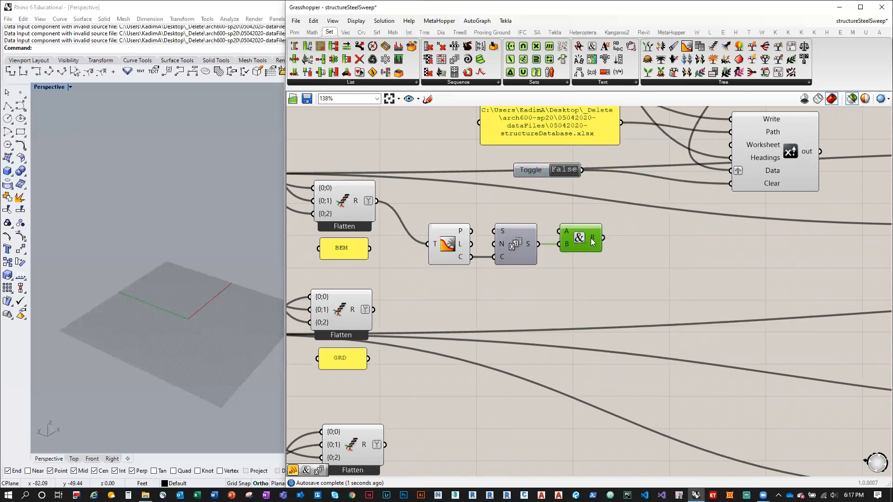
mouse_move(591, 238)
Duplicate the Series above the original, wire the Tree Statistics L output to its count and simplify its output
mouse_move(354, 201)
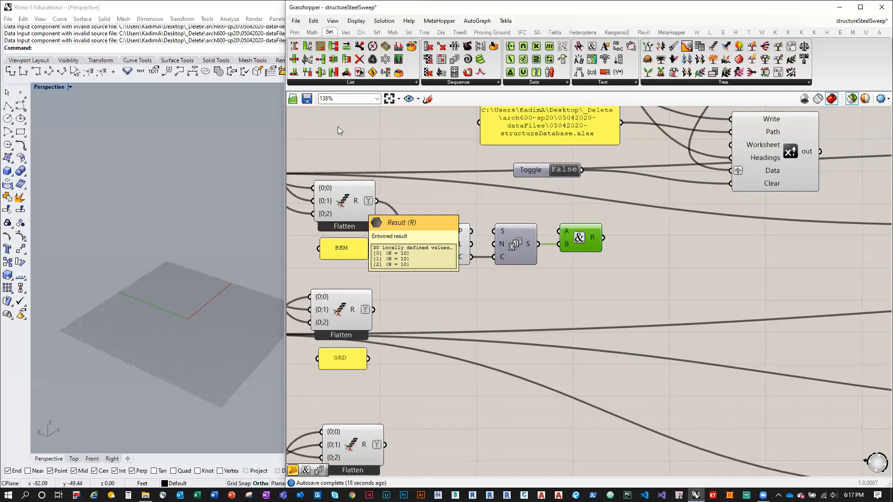
left_click(354, 82)
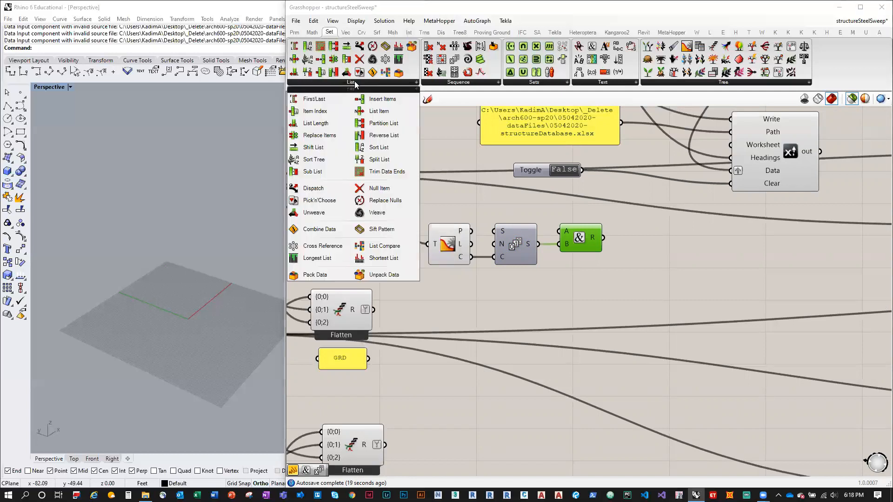
left_click(454, 178)
left_click_drag(447, 245, 428, 245)
left_click_drag(607, 281, 521, 253)
left_click_drag(519, 256, 515, 235)
left_click(520, 296)
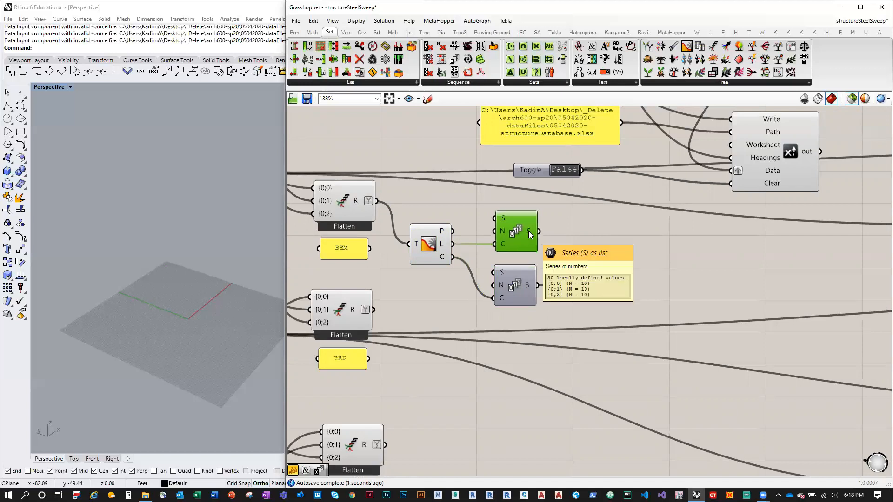
right_click(529, 232)
left_click(567, 279)
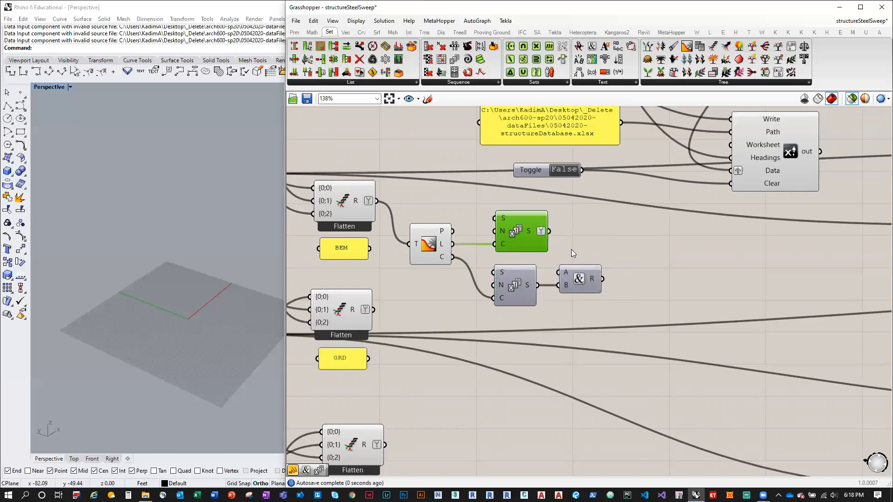
mouse_move(530, 234)
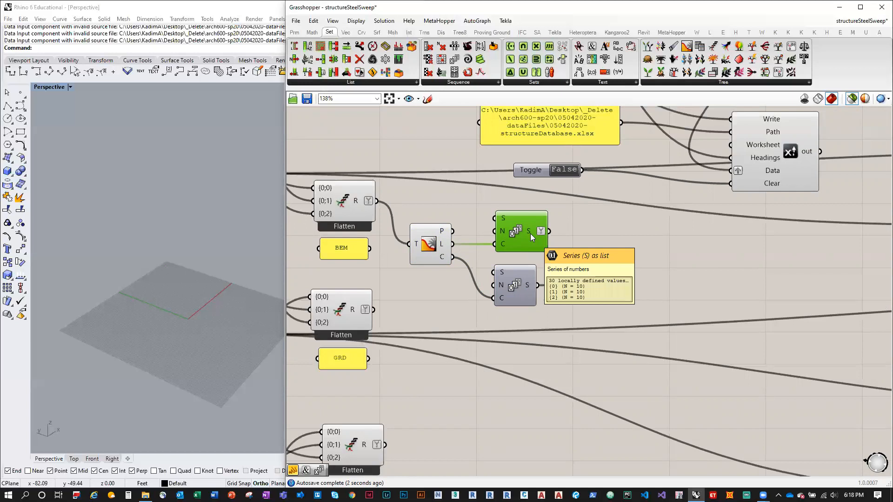
Add a large panel beside the components and wire the simplified Series output to it
left_click(295, 34)
left_click_drag(471, 59, 632, 221)
left_click_drag(550, 232, 720, 401)
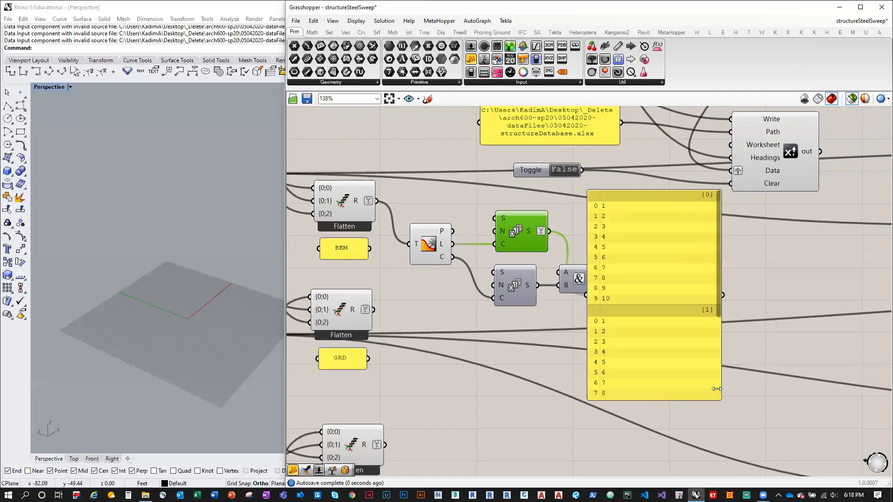
left_click_drag(656, 294, 745, 364)
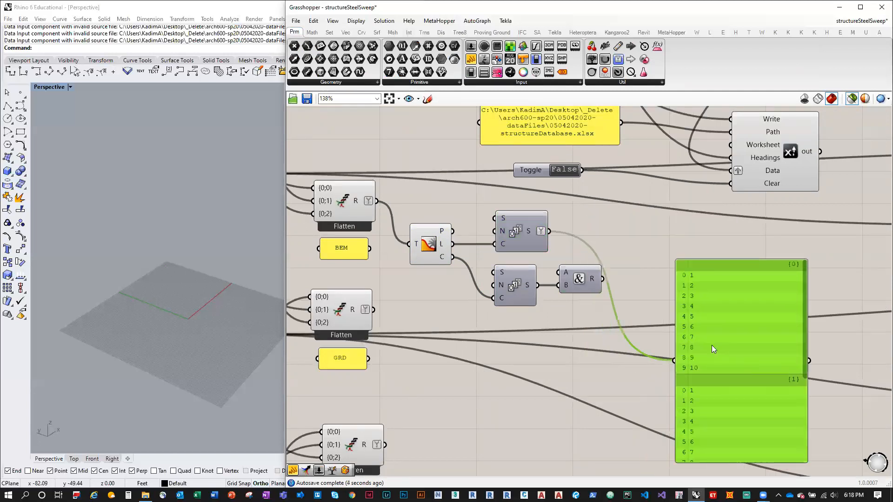
Add a second Concatenate with an underscore separator, joining the L labels and simplified Series, and feed its result to the panel
left_click(331, 32)
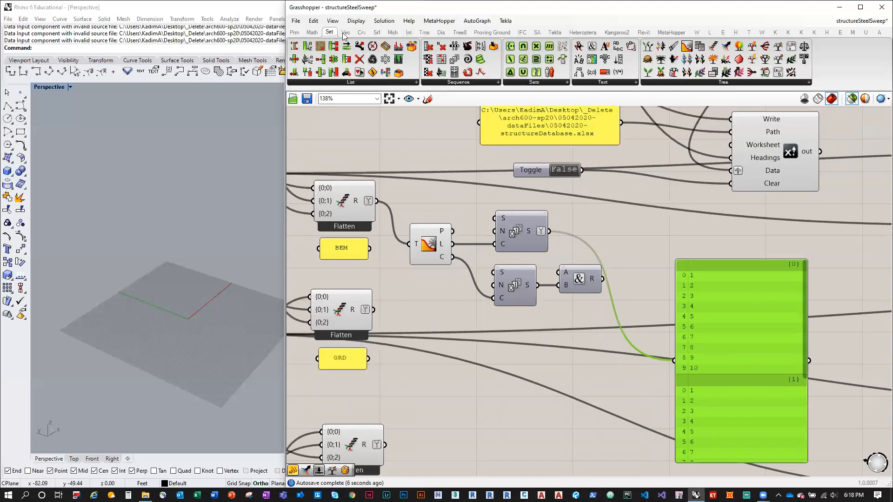
left_click(622, 84)
left_click_drag(607, 112, 653, 247)
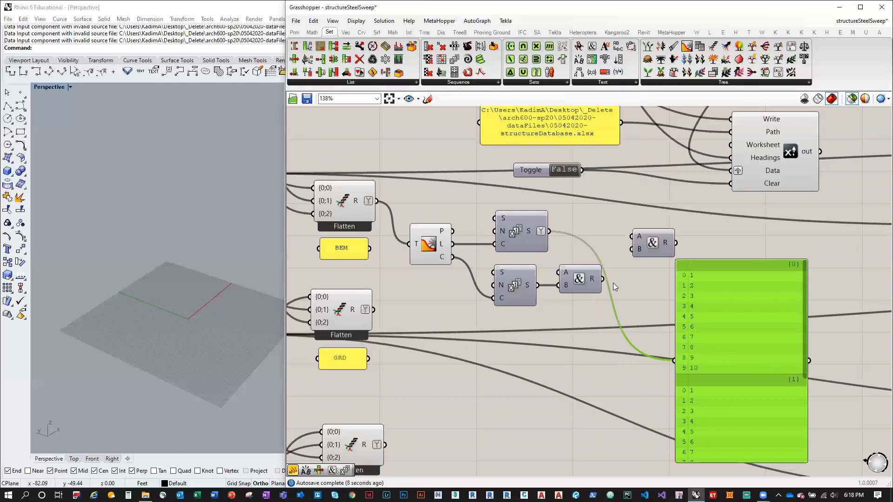
right_click(654, 242)
mouse_move(711, 280)
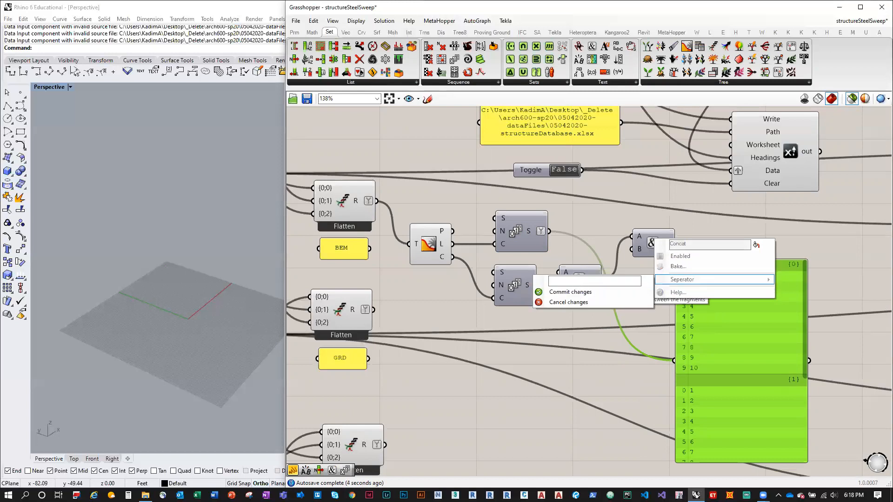
left_click(570, 292)
left_click_drag(552, 232, 680, 362)
left_click_drag(756, 320, 814, 279)
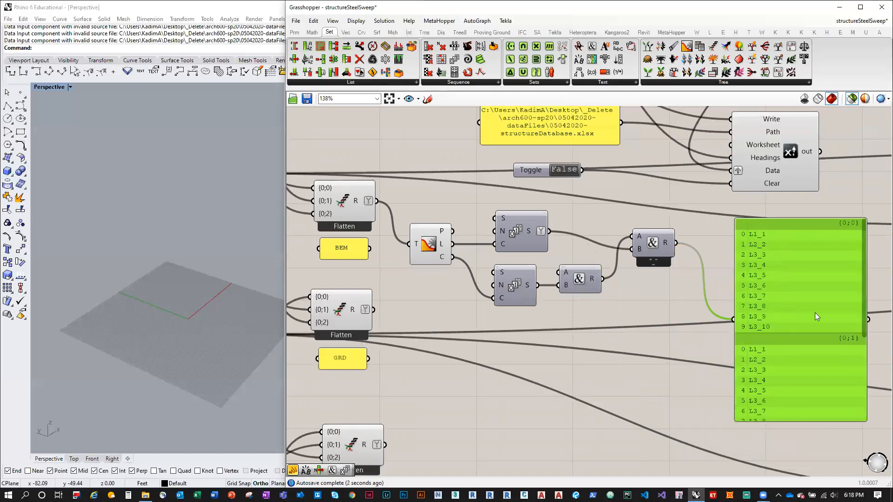
Graft the first Concatenate's result and check the level and number labels across all branches in the panel
right_click(592, 279)
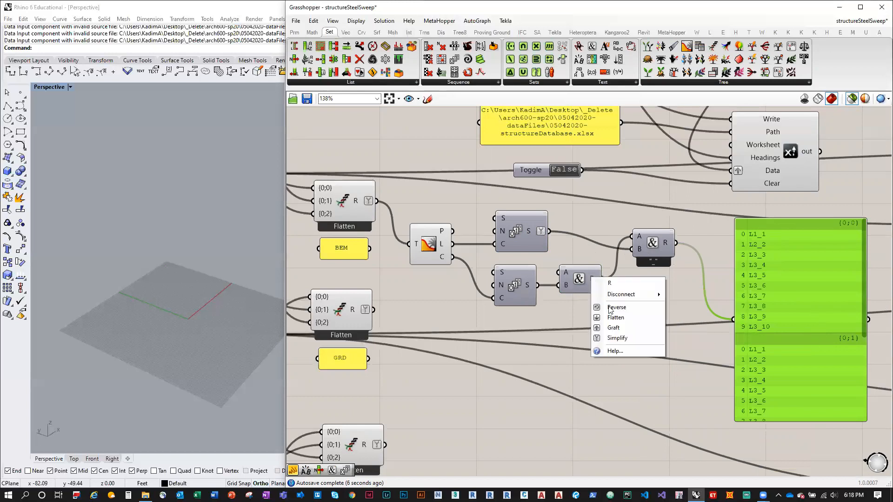
left_click(621, 332)
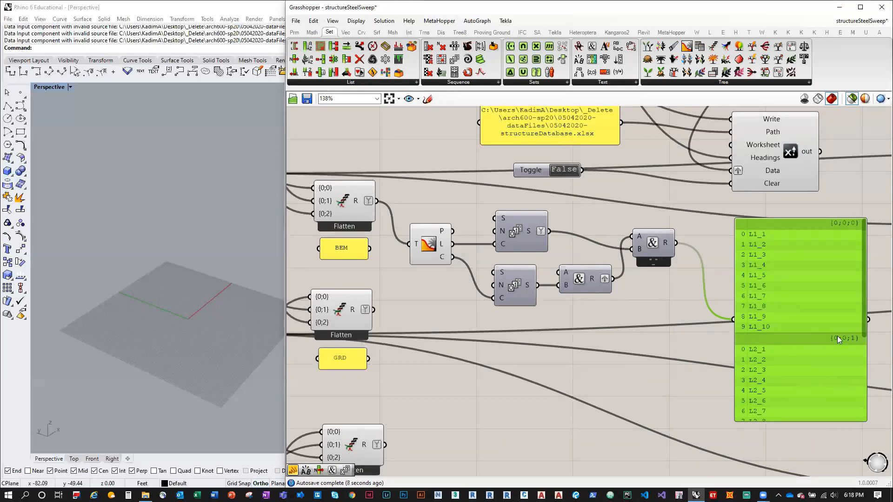
left_click_drag(865, 328, 862, 422)
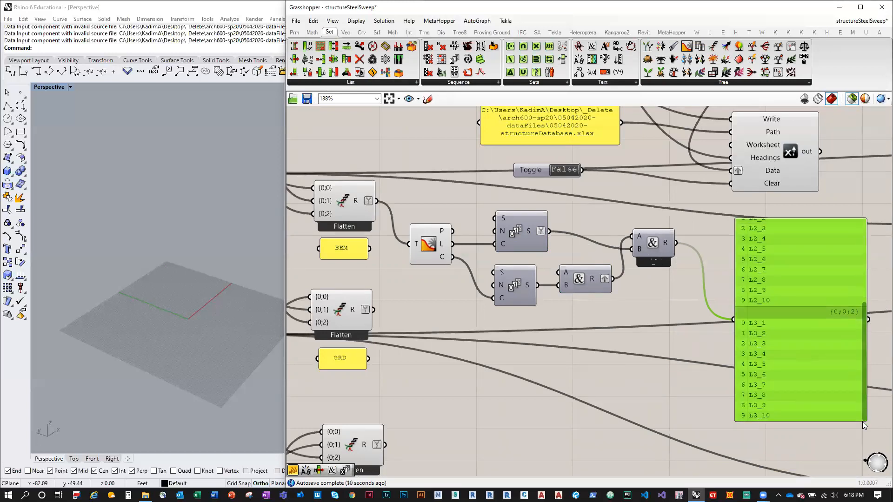
scroll(849, 290, "up", 7)
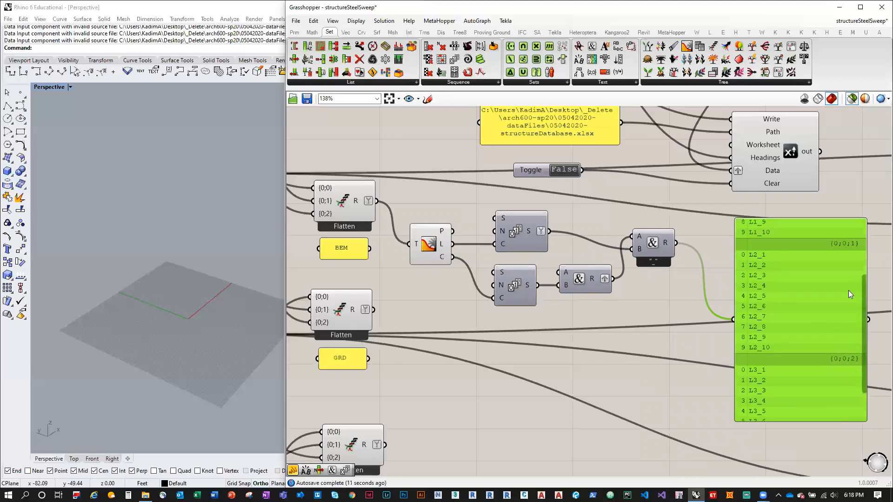
scroll(623, 274, "up", 10)
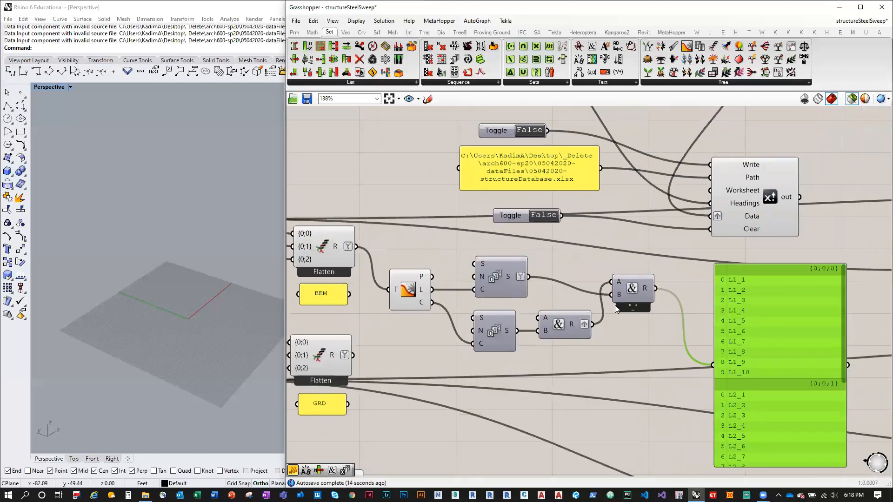
Add a third input C above A on the second Concatenate and wire the BEM panel into it
left_click(634, 245)
scroll(673, 216, "down", 10)
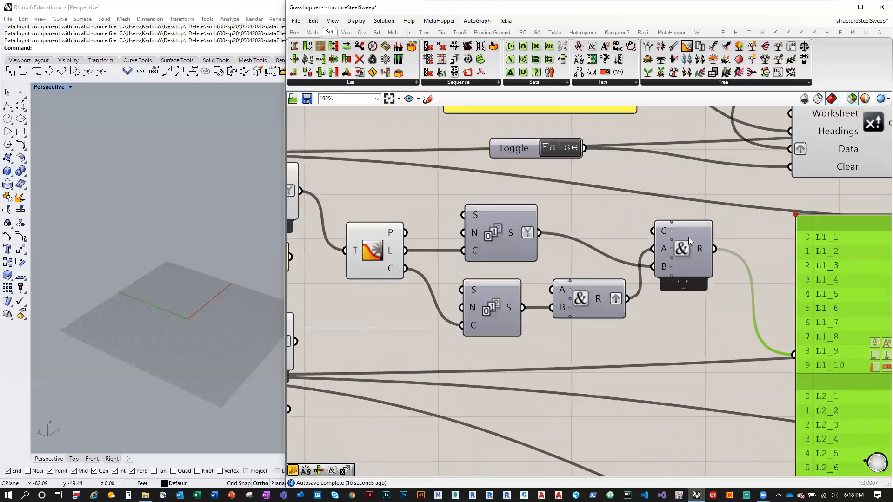
left_click_drag(445, 250, 668, 235)
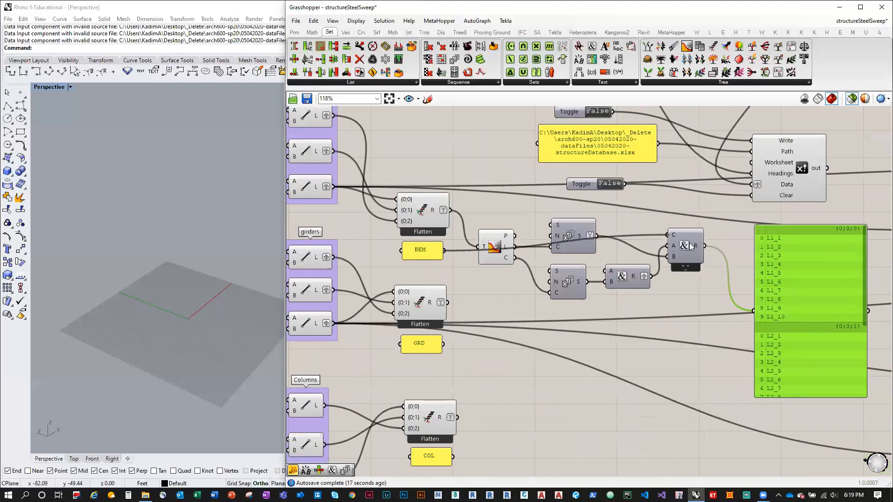
right_click_drag(741, 283, 664, 292)
left_click_drag(604, 257, 619, 242)
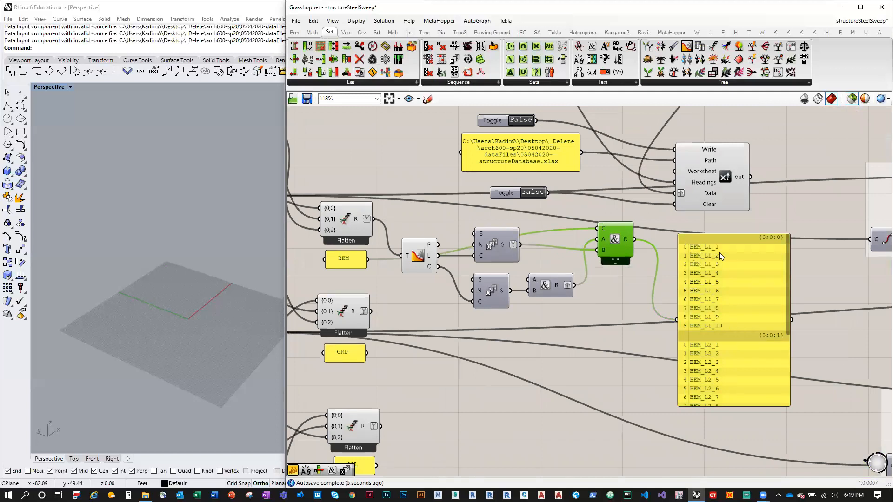
Simplify the result of the three-input Concatenate
right_click_drag(682, 268, 668, 302)
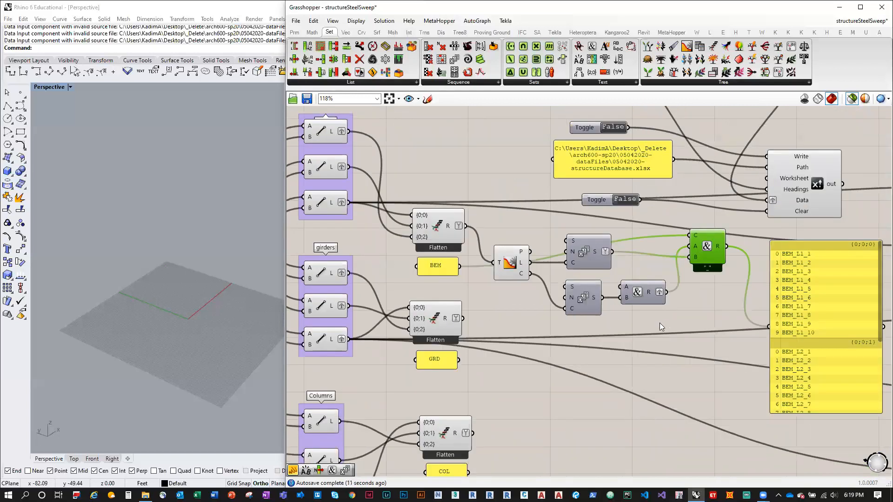
right_click_drag(723, 325, 660, 326)
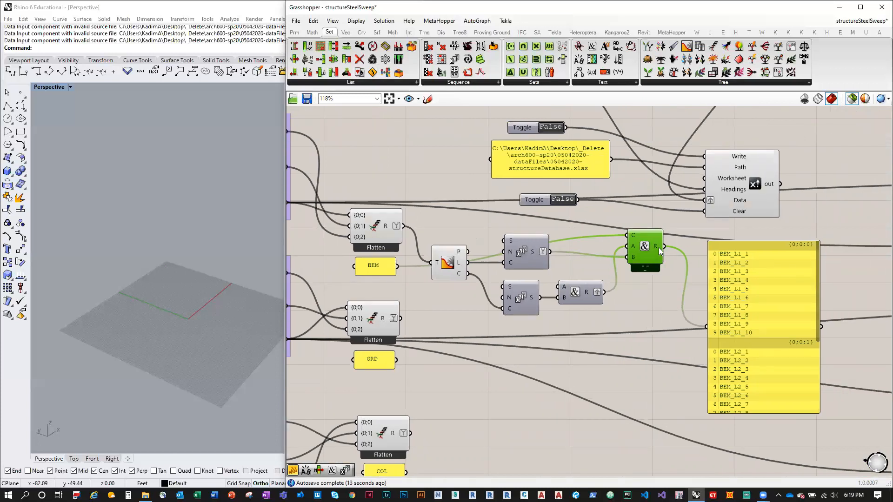
right_click(659, 248)
left_click(698, 308)
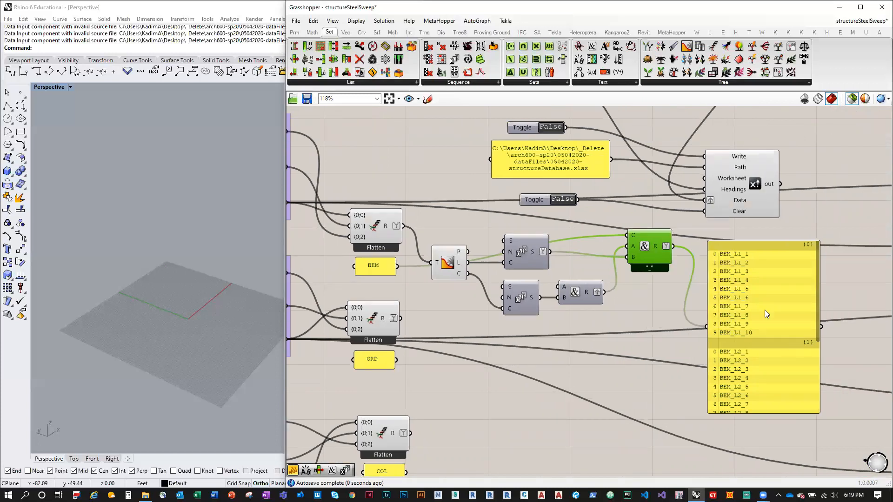
Move the label panel slightly farther from the three-input Concatenate
left_click_drag(765, 310, 789, 312)
scroll(639, 260, "down", 3)
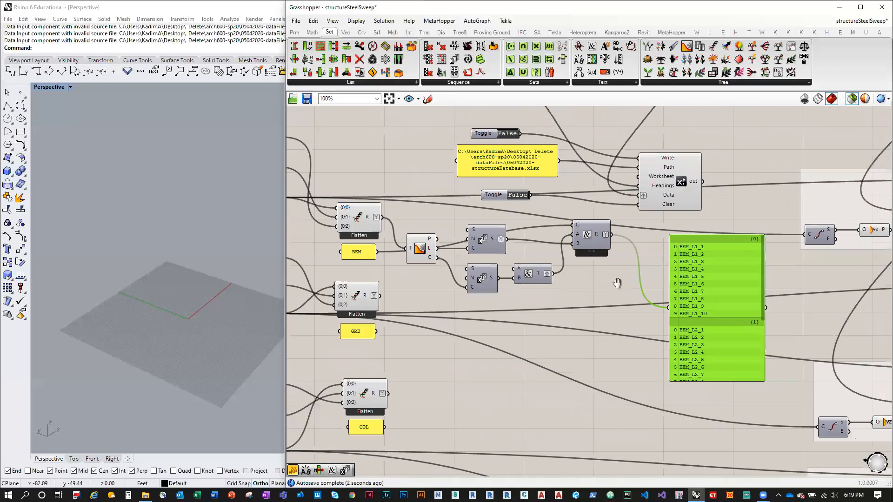
right_click_drag(637, 211, 595, 210)
right_click_drag(588, 243, 662, 246)
scroll(598, 263, "up", 1)
left_click_drag(629, 294, 451, 222)
left_click(635, 283)
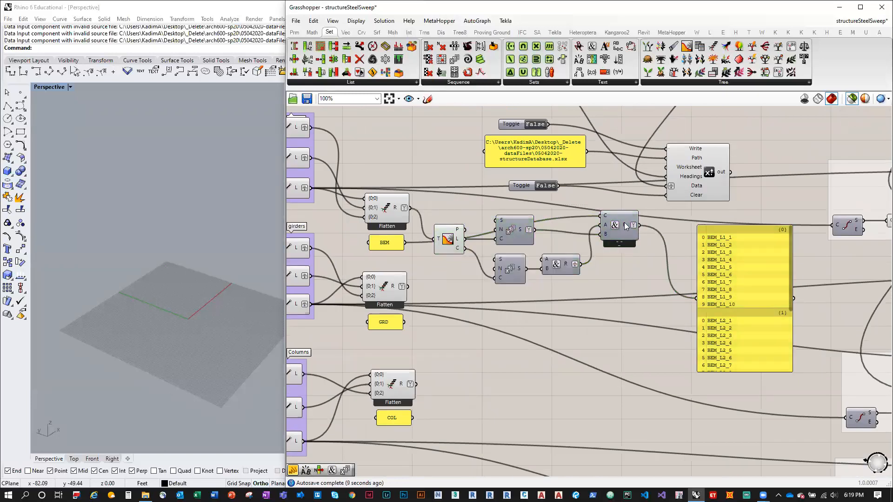
Turn off Simplify on the three-input Concatenate's result and flatten it instead
right_click(625, 230)
left_click(642, 263)
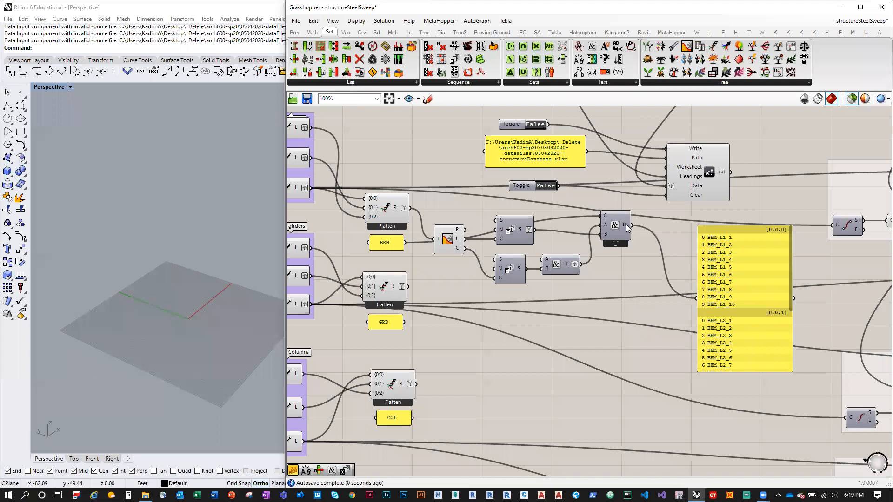
right_click(626, 225)
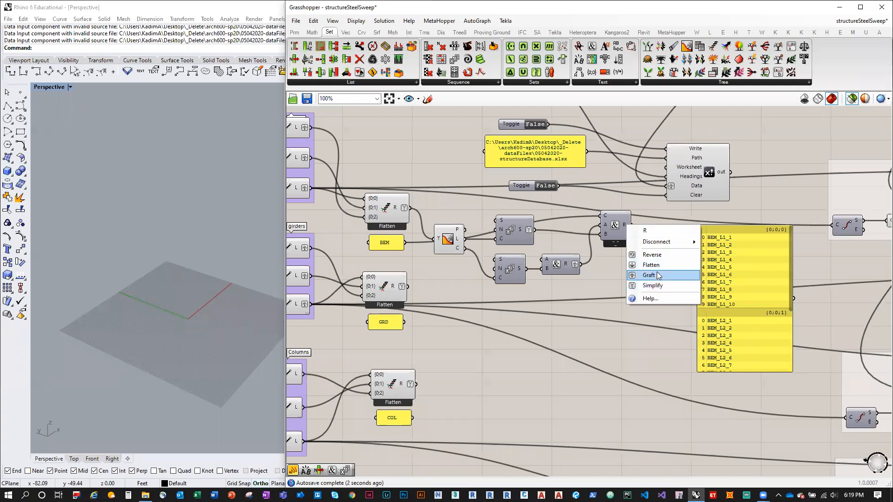
left_click(651, 264)
Duplicate the beam labelling components, from Tree Statistics through the final Concatenate, and place the copy beside the girders Entwine
left_click_drag(620, 300, 450, 220)
key("ctrl+c")
key("ctrl+v")
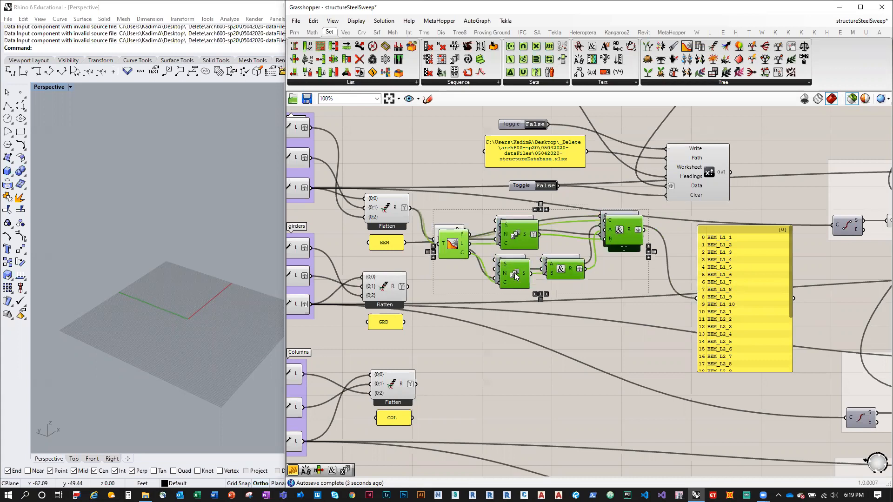
left_click_drag(514, 273, 511, 360)
scroll(453, 306, "up", 2)
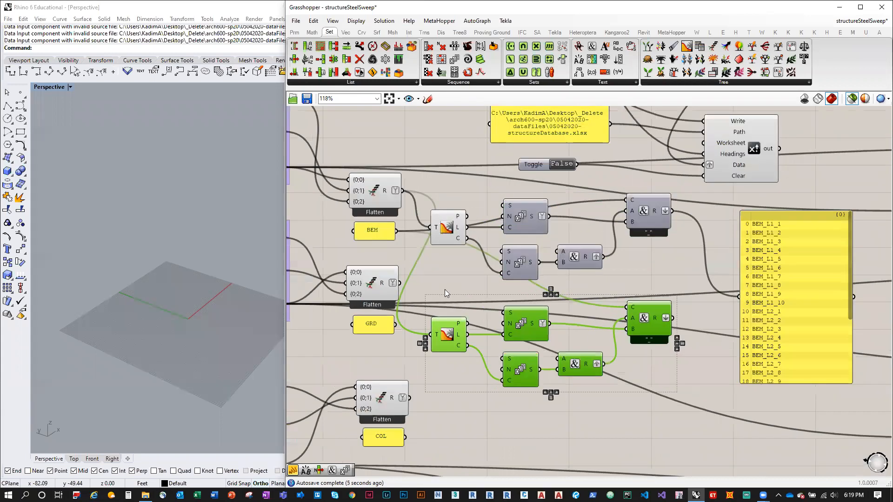
Feed the girders Entwine result and GRD prefix into the copied labelling components and send their concatenated labels to the label panel
left_click(445, 290)
left_click_drag(401, 283, 430, 334)
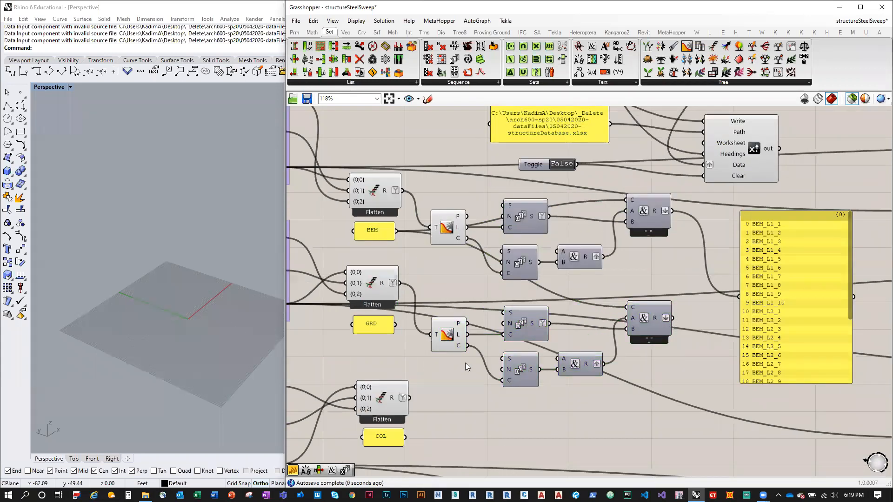
right_click_drag(465, 363, 467, 332)
left_click_drag(398, 294, 776, 305)
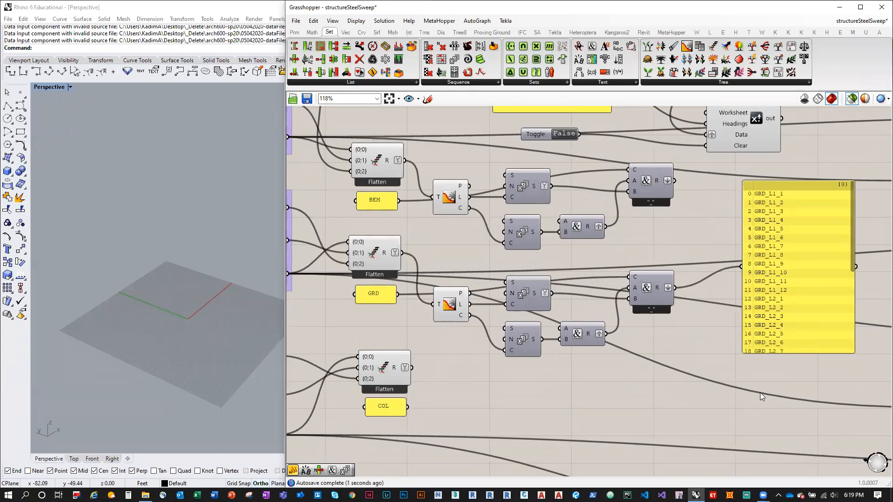
Duplicate the girder labelling components beside the columns Entwine, feed them the column tree and COL prefix, and send the labels to the panel
scroll(650, 349, "down", 2)
left_click_drag(691, 386, 457, 289)
left_click_drag(540, 340, 542, 428, "alt")
left_click_drag(446, 365, 467, 398)
left_click_drag(670, 385, 728, 279)
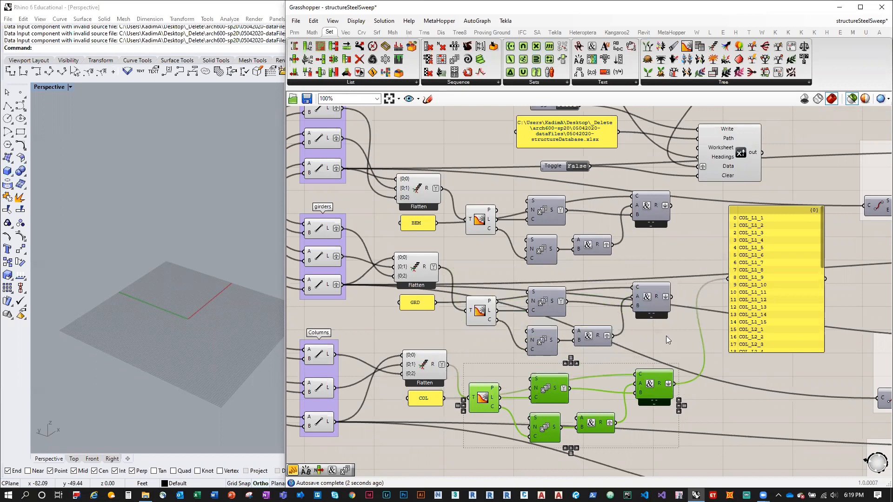
right_click_drag(618, 334, 519, 347)
left_click(613, 270)
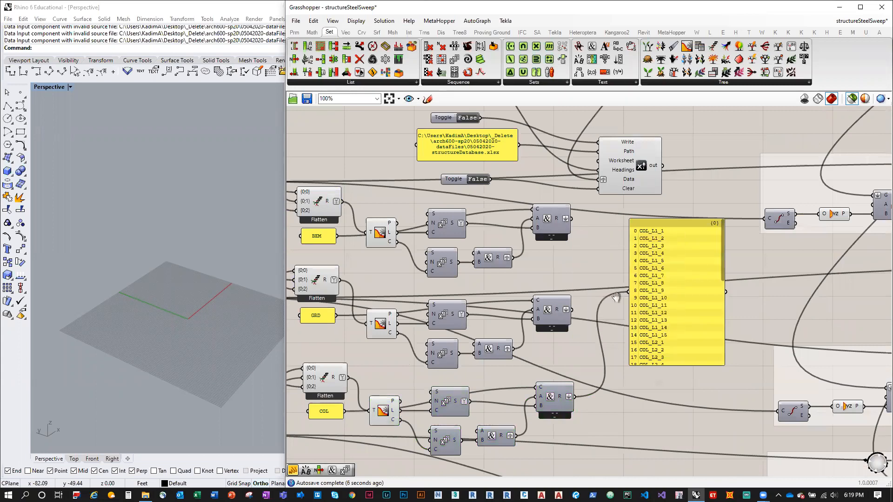
Add a three-input Entwine and connect the beam, girder and column label results to its inputs in that order
right_click_drag(620, 296, 597, 325)
left_click_drag(664, 258, 699, 251)
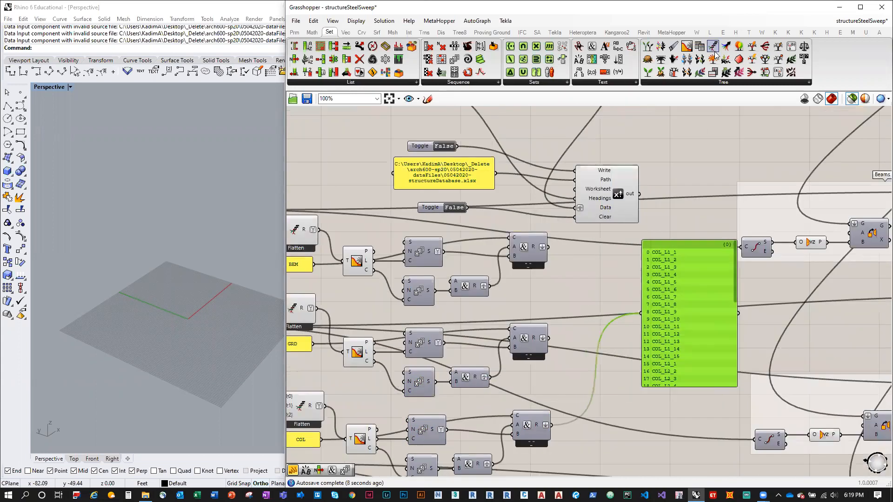
left_click(573, 294)
left_click_drag(548, 247, 550, 347)
left_click_drag(552, 426, 556, 303)
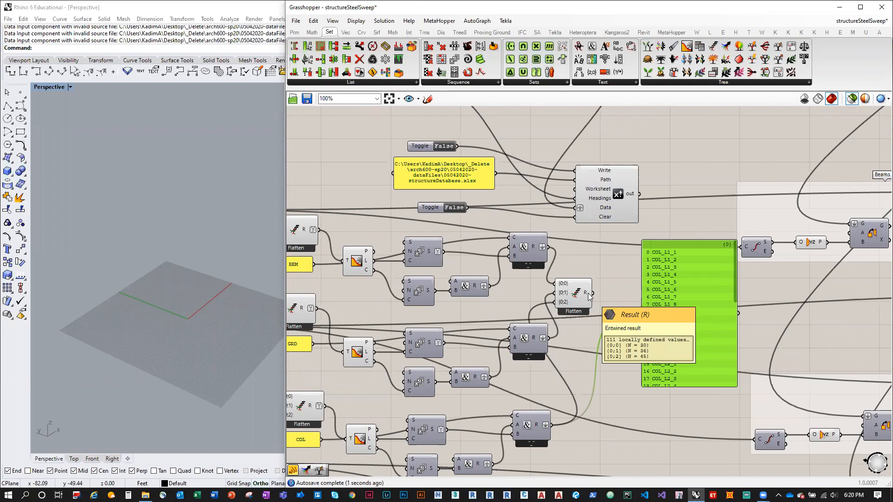
Simplify the label Entwine's result and space the Entwine and the label panel farther from the Concatenate components
right_click(589, 296)
left_click(623, 321)
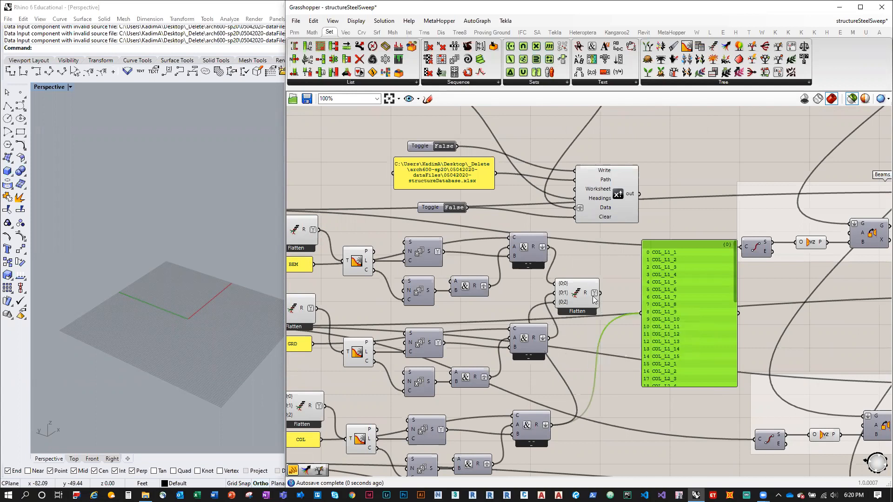
left_click_drag(581, 296, 622, 311)
left_click_drag(702, 308, 756, 295)
Flatten the label Entwine's result and move the label panel farther away to leave room beside it
scroll(623, 310, "down", 3)
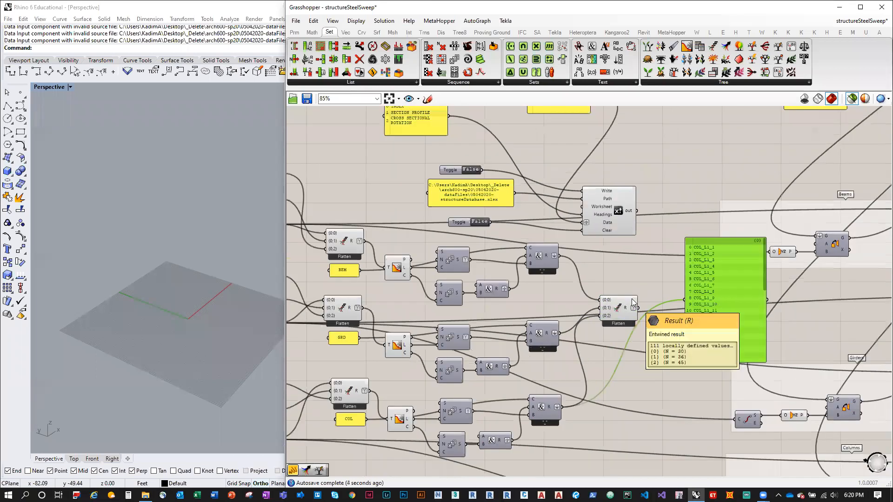
scroll(614, 282, "up", 1)
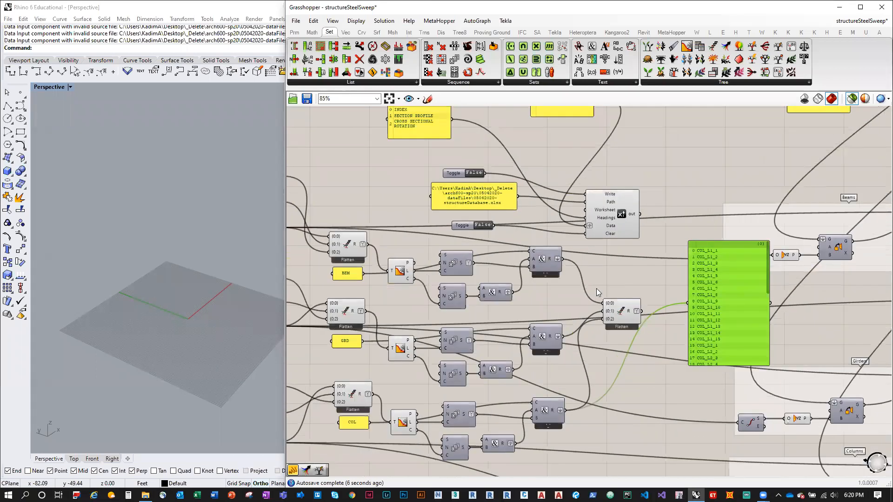
scroll(552, 174, "up", 2)
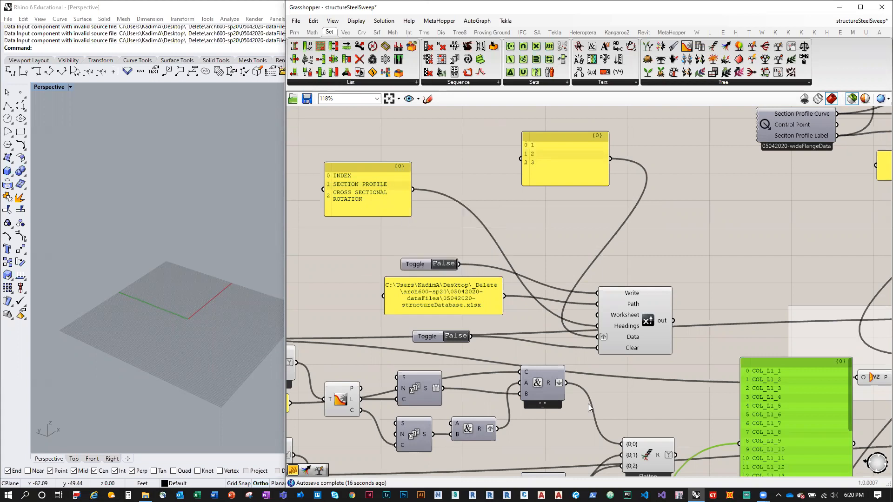
right_click_drag(662, 457, 611, 398)
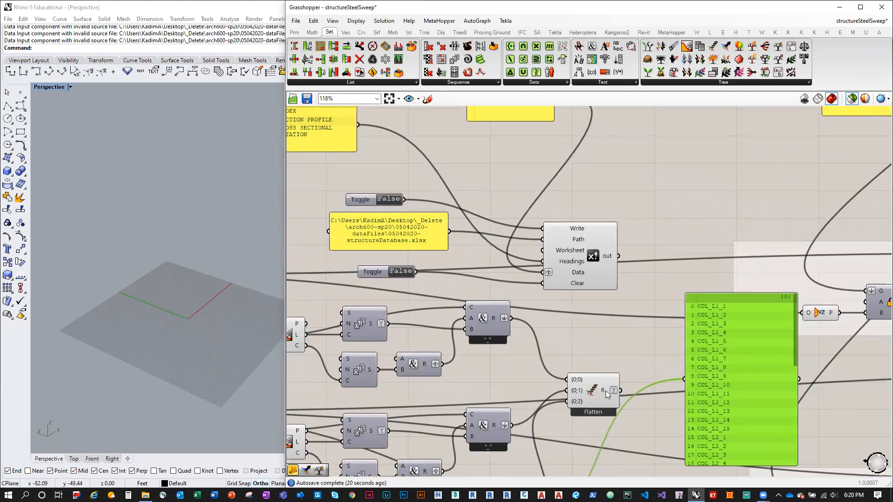
scroll(603, 391, "down", 2)
right_click_drag(603, 398, 456, 326)
right_click(460, 318)
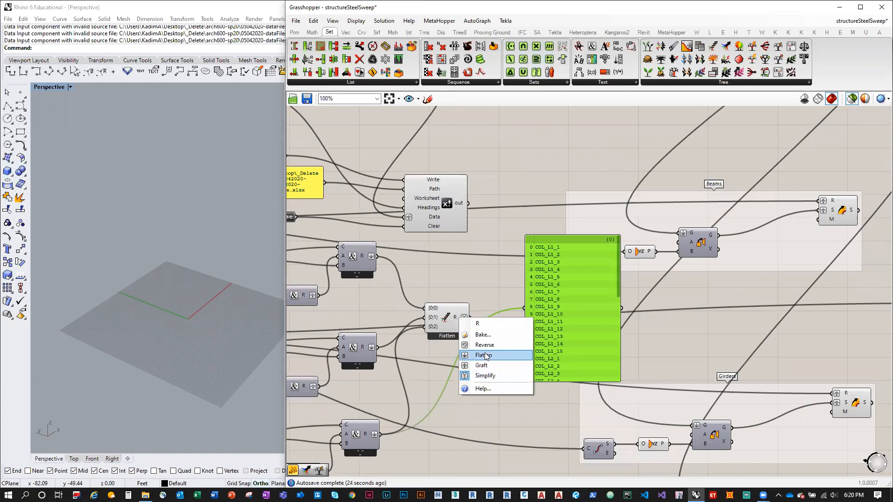
left_click(485, 356)
left_click_drag(560, 332, 641, 330)
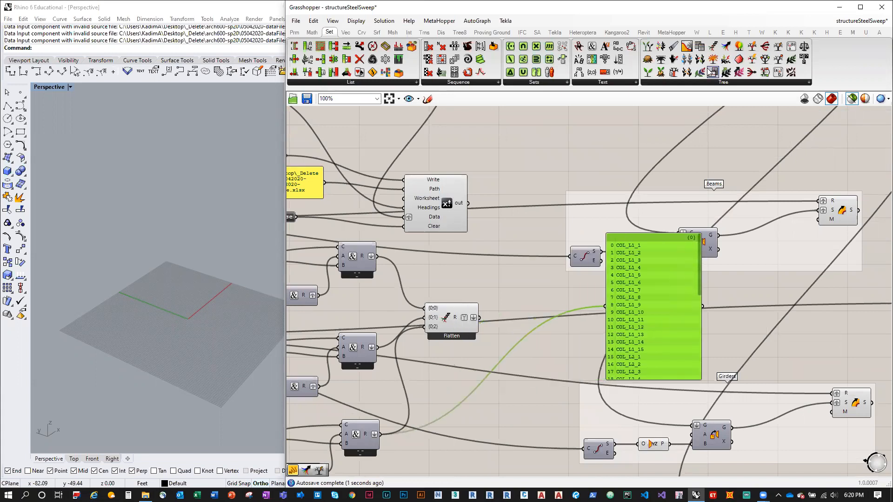
Place a second three-input Entwine after the label Entwine and set its {0;1} and {0;2} inputs to ""
left_click_drag(713, 46, 522, 345)
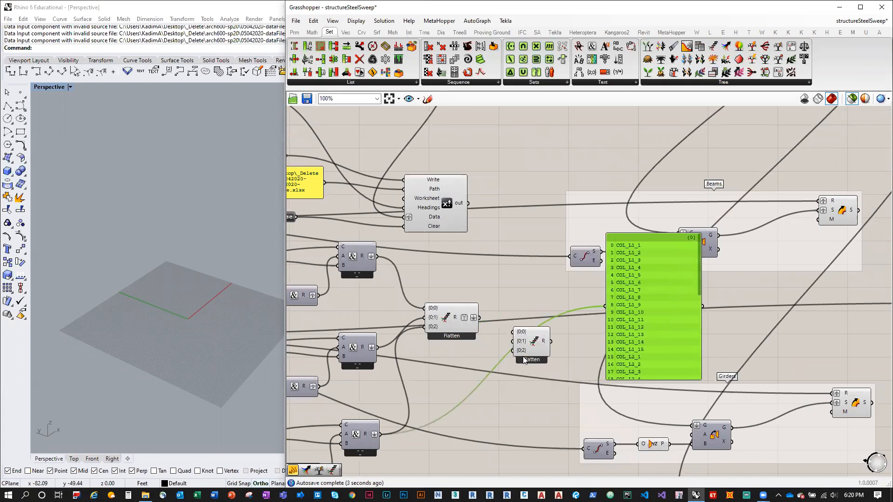
scroll(525, 355, "up", 1)
right_click(521, 340)
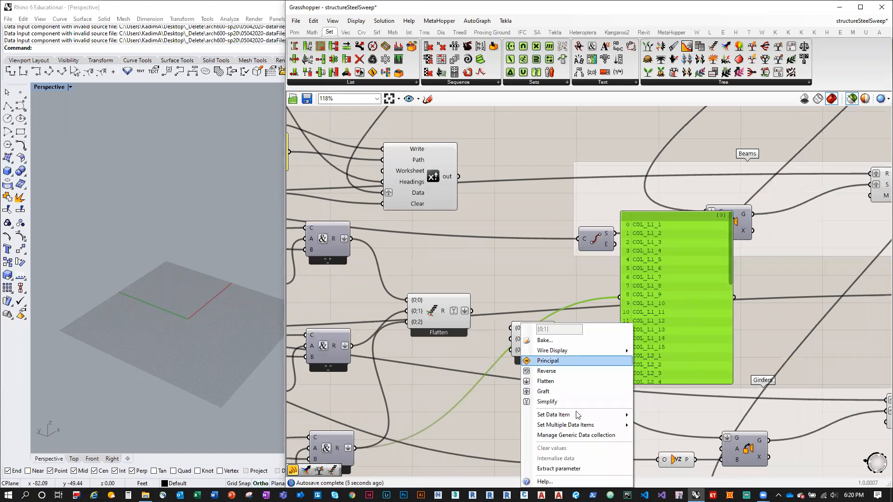
mouse_move(599, 415)
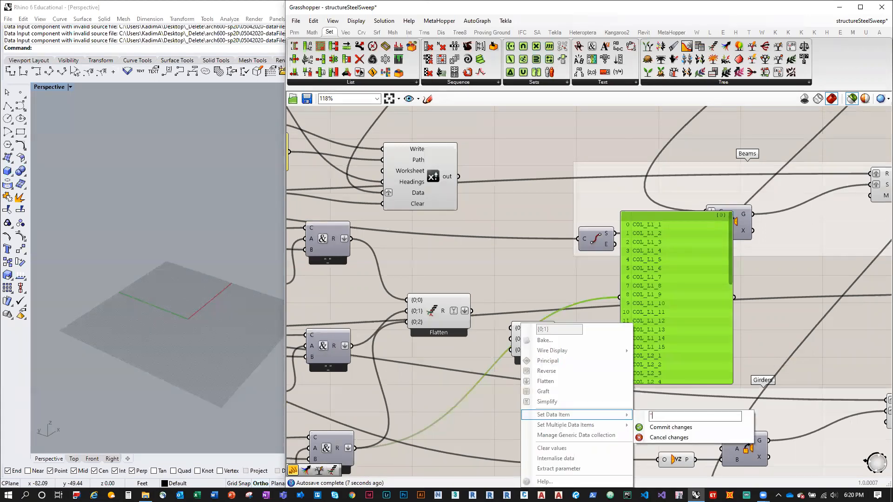
type("\"\"")
left_click(671, 427)
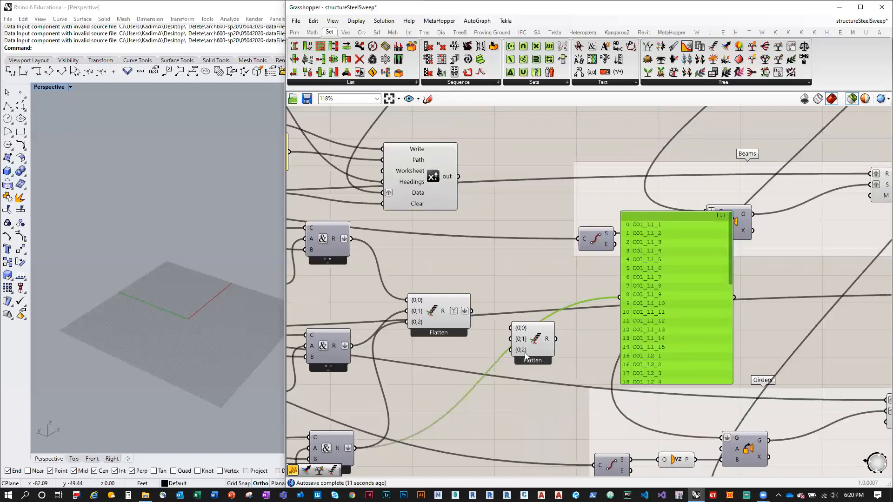
right_click(524, 349)
mouse_move(582, 414)
type("\"\"")
left_click(670, 427)
Simplify the second Entwine's result, connect it to the Excel writer's Data input in place of the number panel, and turn off Graft there
mouse_move(547, 341)
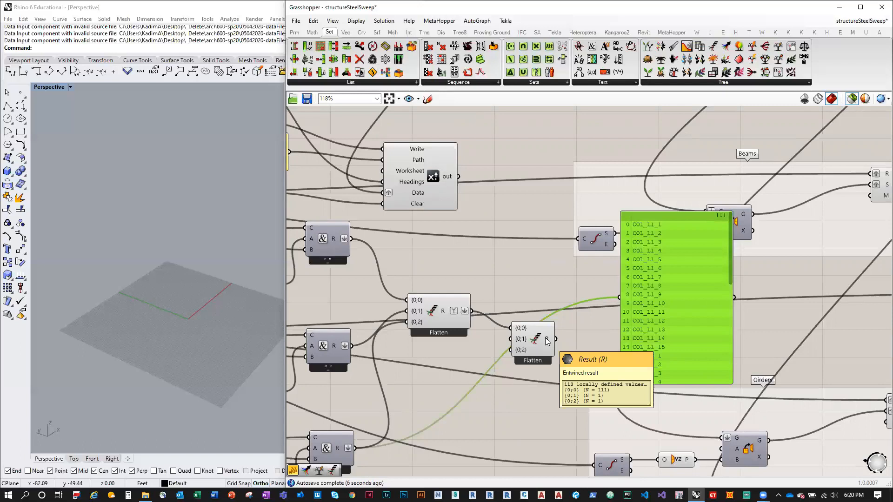
left_click_drag(565, 339, 389, 192)
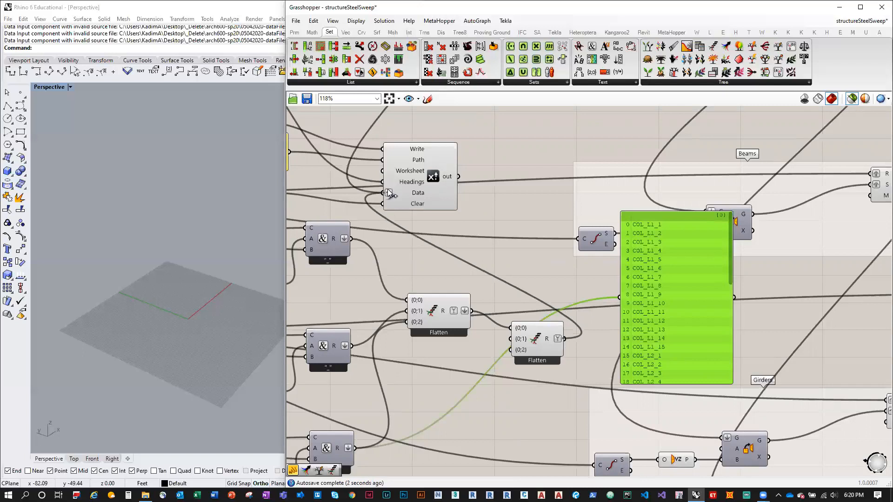
right_click(389, 192)
left_click(437, 264)
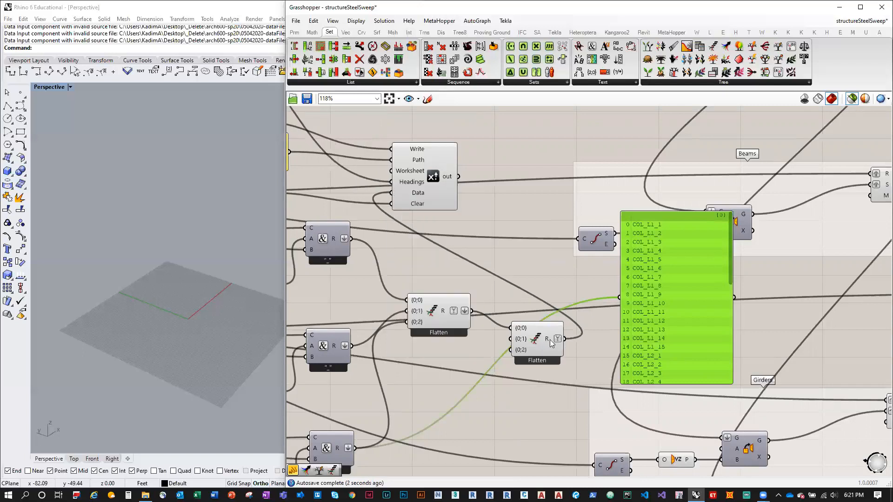
left_click_drag(545, 335, 524, 318)
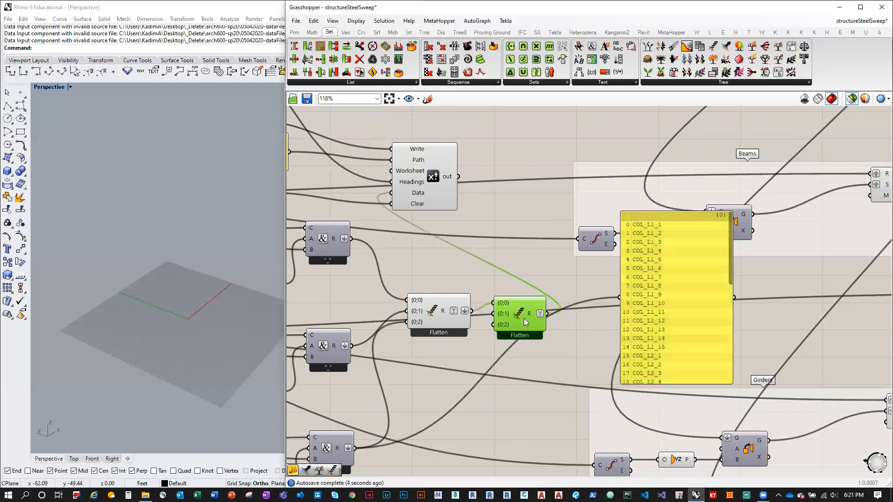
Move the downstream beam, girder and column sweep components farther from the labelling components to make room
scroll(612, 312, "down", 4)
scroll(607, 292, "down", 2)
left_click_drag(752, 450, 450, 139)
left_click_drag(502, 267, 691, 254)
Move the Excel writer with its toggles, file path, headings and number panels beyond the second Entwine
right_click_drag(383, 291, 501, 291)
scroll(550, 257, "up", 3)
left_click_drag(616, 276, 355, 142)
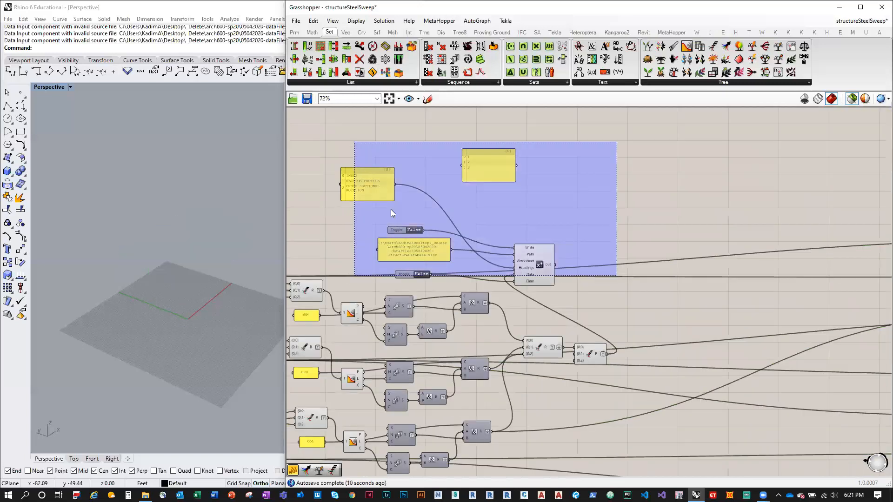
left_click_drag(395, 244, 654, 275)
right_click_drag(594, 391, 560, 323)
left_click(666, 303)
scroll(634, 274, "down", 1)
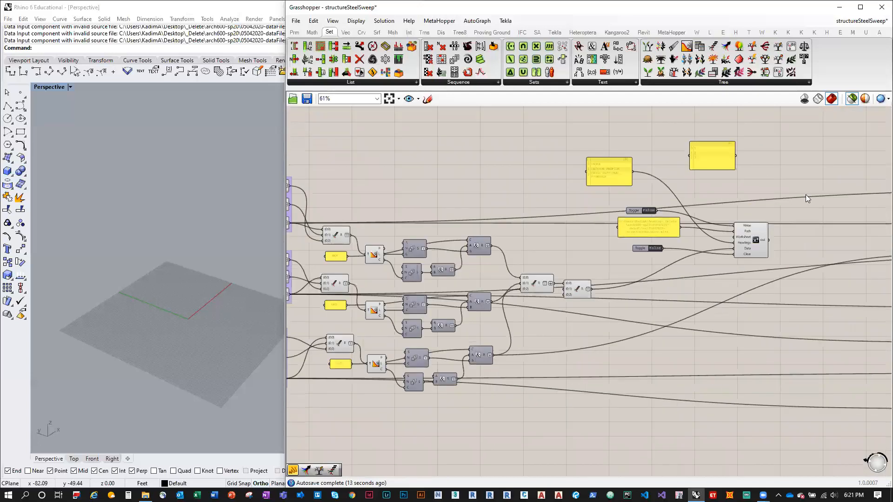
Set the Excel writer's Clear toggle to True, save the definition, and set the Write toggle to True
scroll(791, 205, "up", 4)
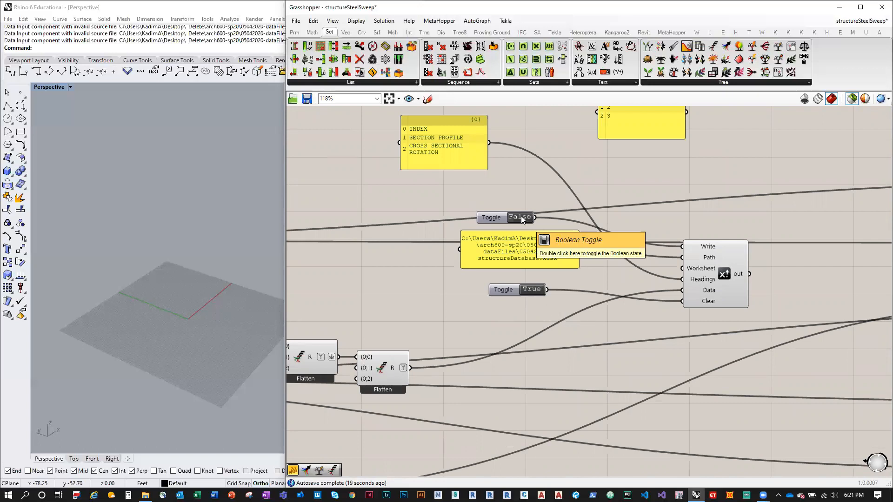
key("ctrl+s")
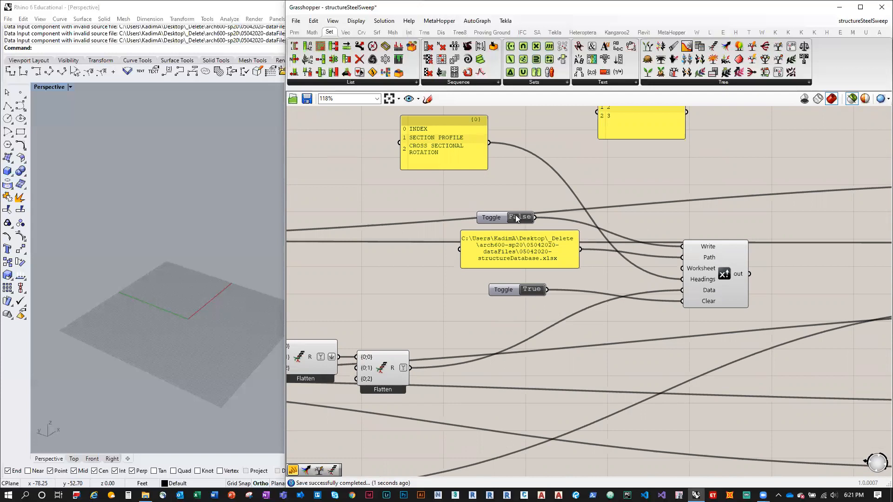
double_click(517, 218)
scroll(511, 223, "down", 2)
Switch to File Explorer and open 05042020-structureDatabase.xlsx from the 05042020-dataFiles folder
left_click(145, 495)
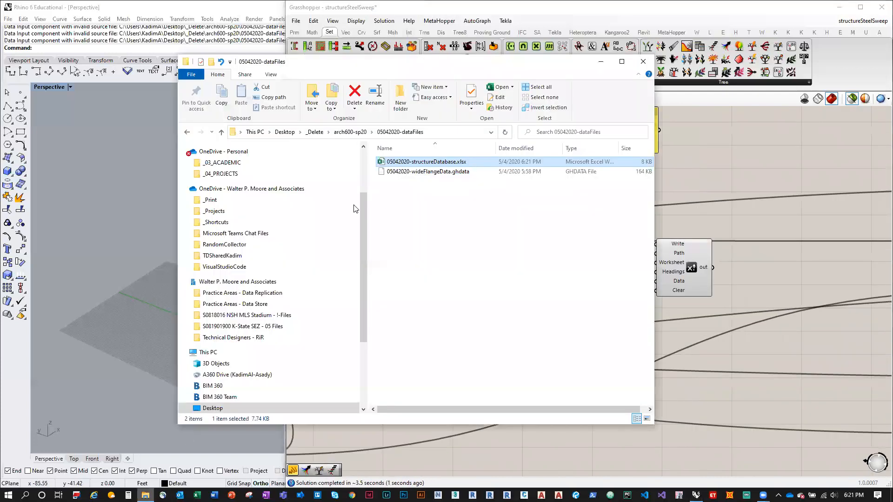
right_click(420, 163)
left_click(391, 199)
right_click(403, 162)
left_click(434, 176)
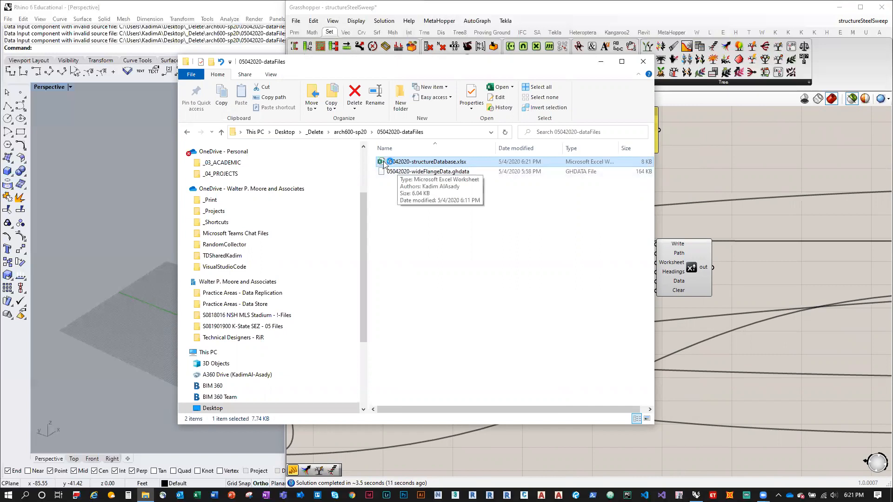
left_click(579, 290)
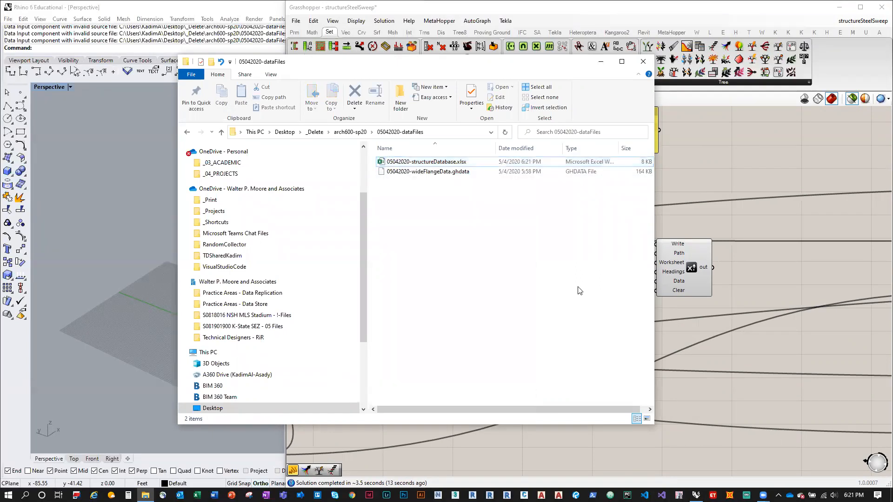
Return to Grasshopper and inspect the data tree at the Excel writer's Data input and at the second Entwine's result
left_click(797, 230)
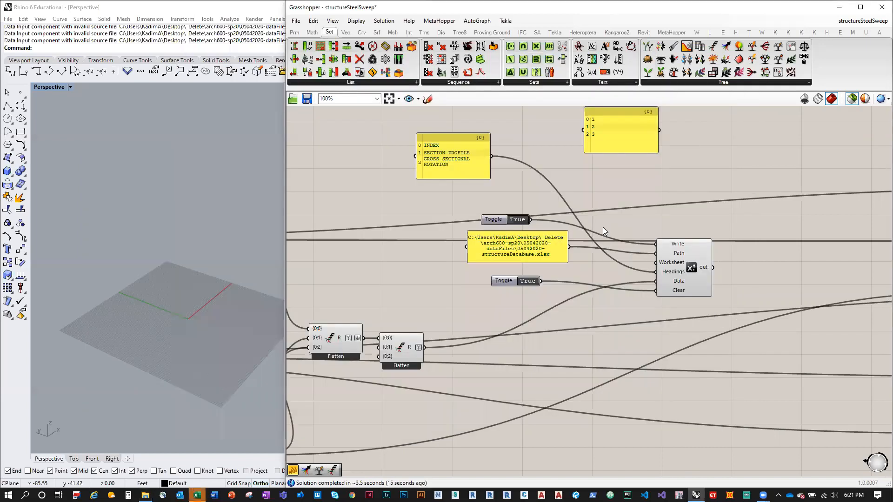
right_click_drag(558, 315, 557, 328)
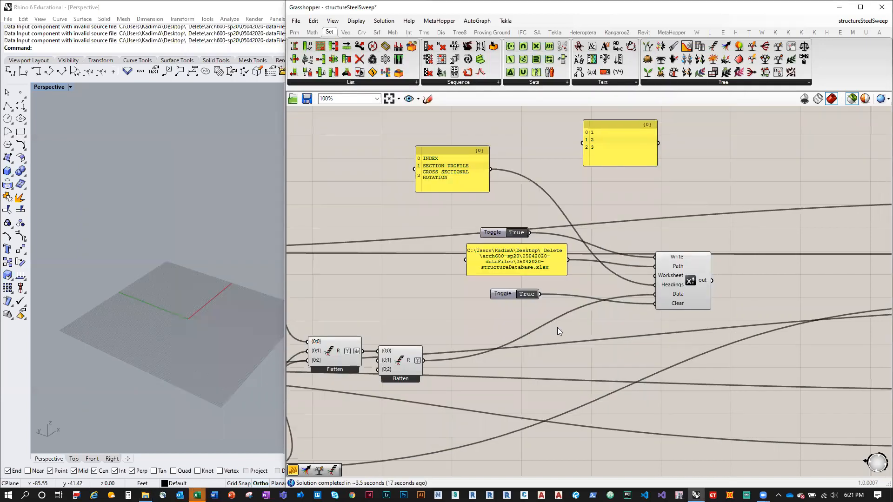
mouse_move(676, 293)
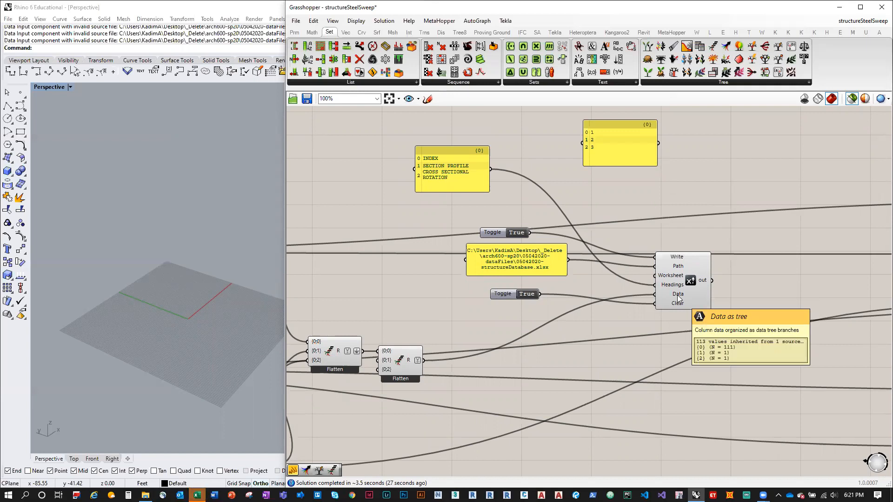
right_click(677, 295)
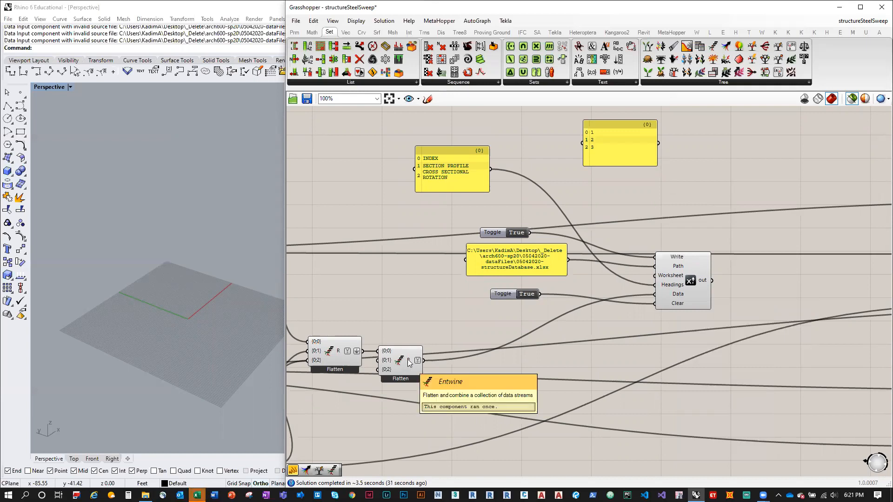
mouse_move(410, 362)
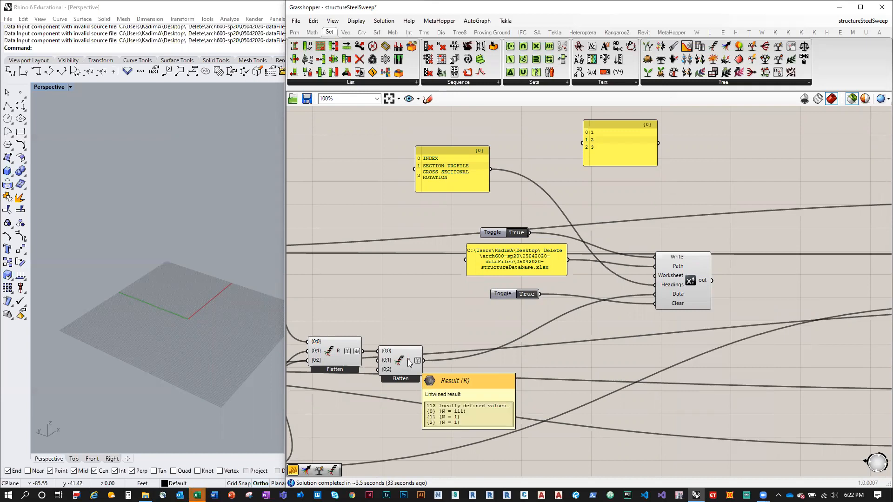
Delete the unused panel containing the numbers 1, 2 and 3
left_click(612, 157)
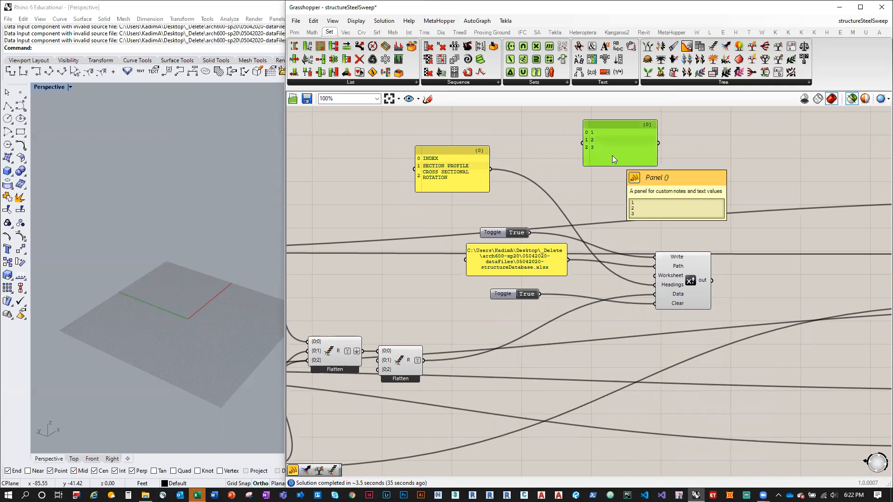
key("Delete")
right_click_drag(620, 344, 627, 322)
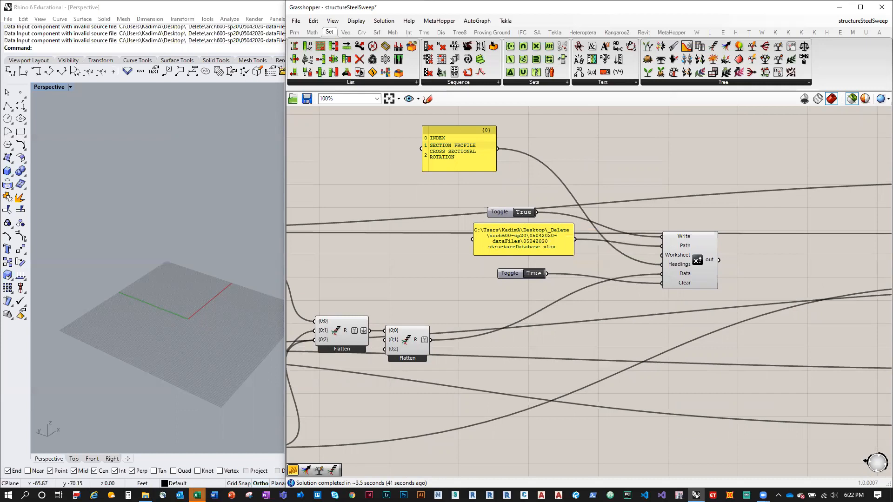
Review the structure database workbook in Excel, then return to the Grasshopper definition
left_click(197, 495)
left_click(745, 93)
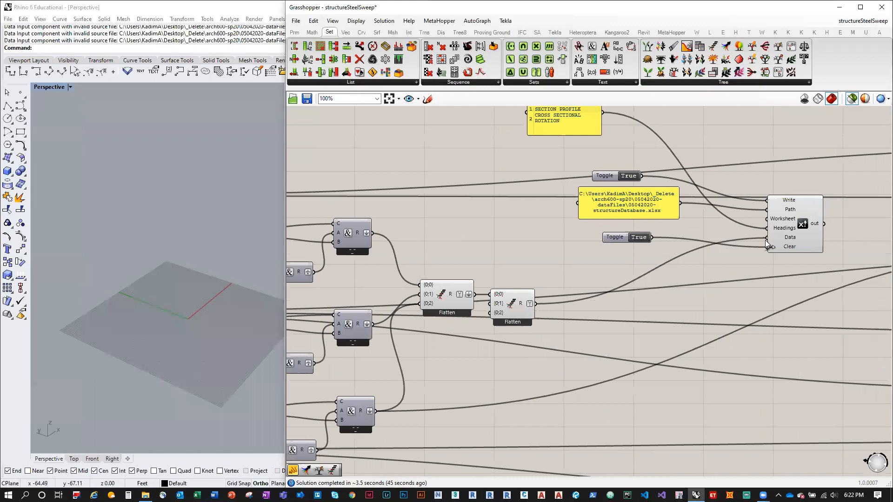
Try feeding the first Entwine's result directly into the Data input of the Excel writer, with the second Entwine moved aside
mouse_move(789, 238)
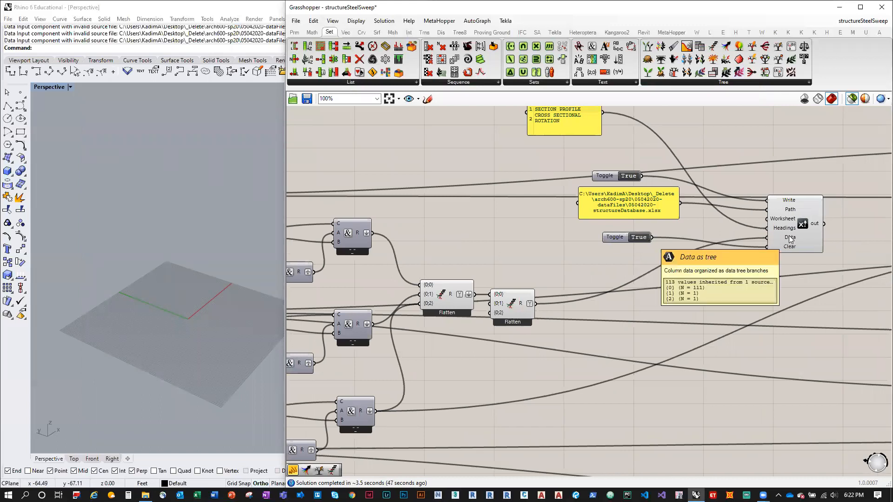
left_click_drag(504, 305, 536, 306)
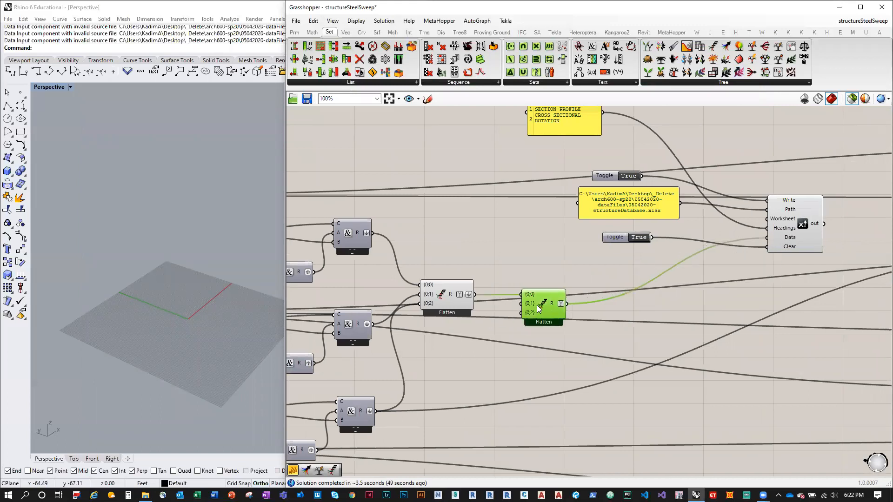
right_click_drag(572, 288, 564, 304)
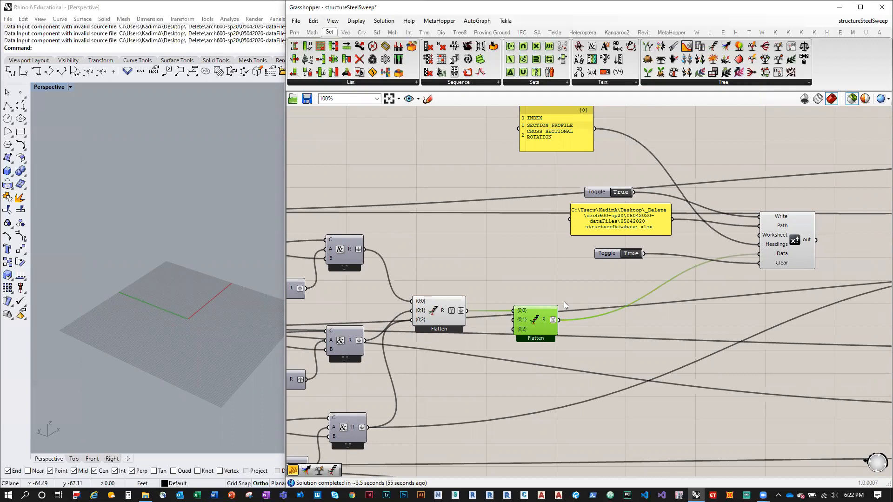
right_click_drag(602, 274, 584, 308)
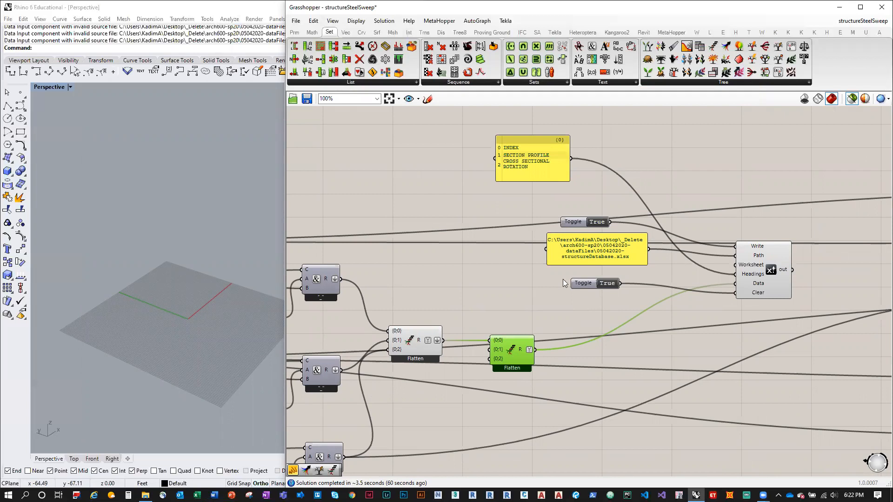
left_click_drag(442, 340, 734, 283)
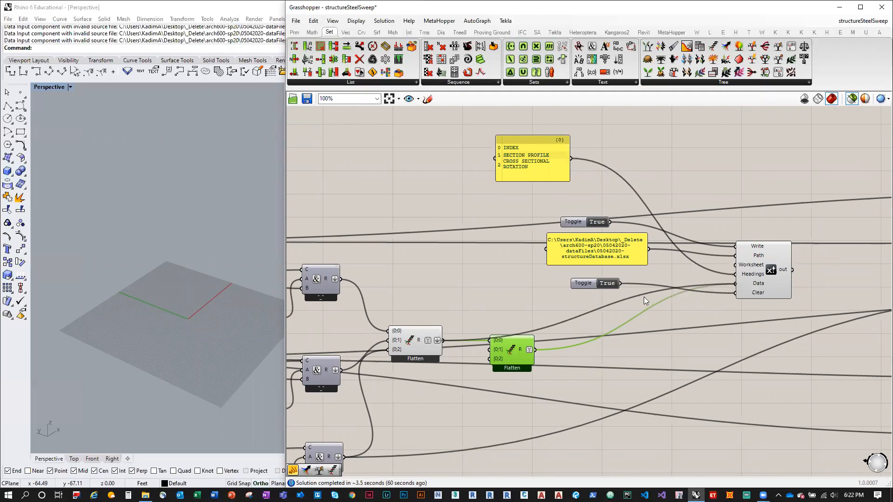
scroll(513, 352, "down", 3)
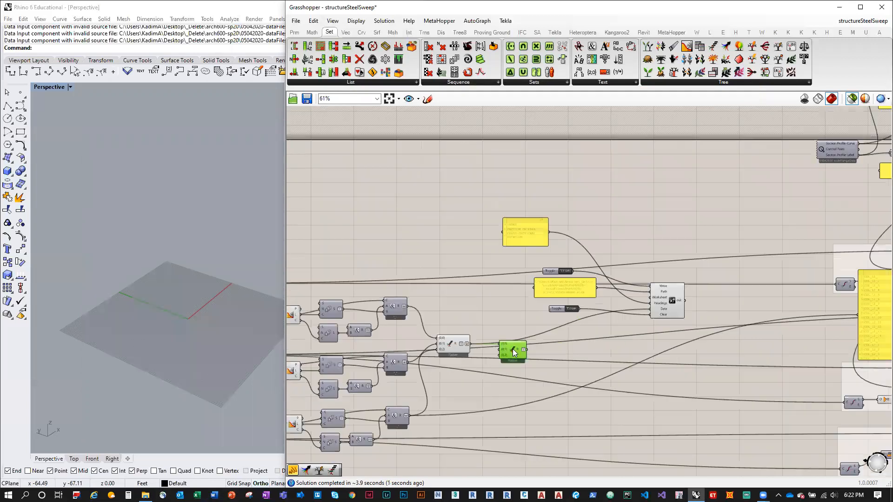
scroll(513, 352, "up", 2)
Check the exported contents of 05042020-structureDatabase.xlsx in Excel and close the workbook
left_click(145, 495)
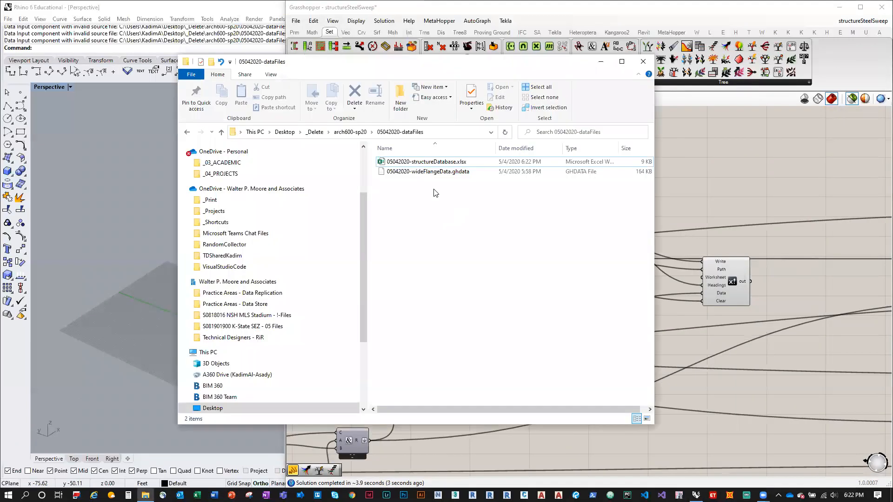
left_click(409, 162)
right_click(403, 162)
left_click(435, 167)
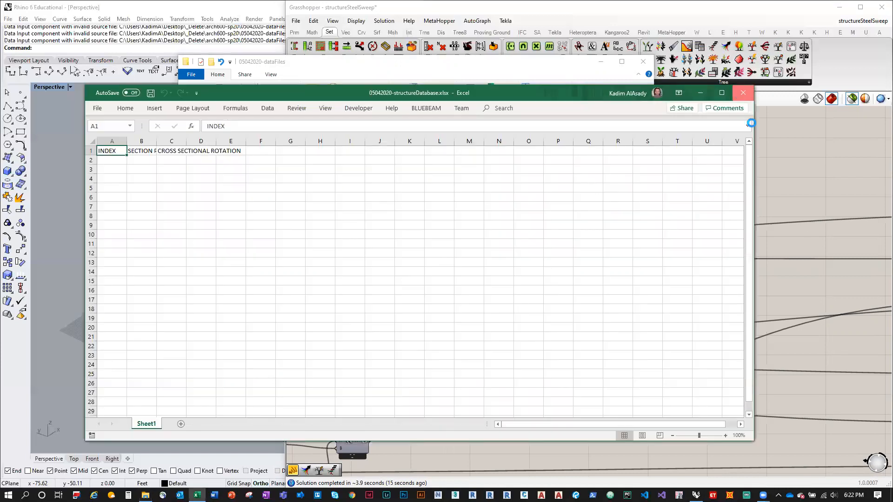
left_click(743, 92)
left_click(756, 332)
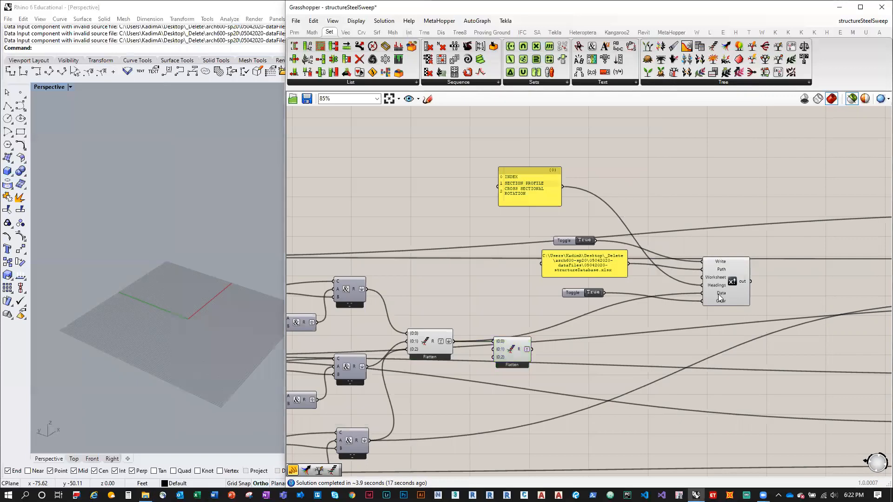
Set the Write toggle to False and connect the second Entwine, moved closer to the Excel writer, to its Data input
mouse_move(718, 294)
mouse_move(521, 353)
left_click_drag(520, 352, 549, 353)
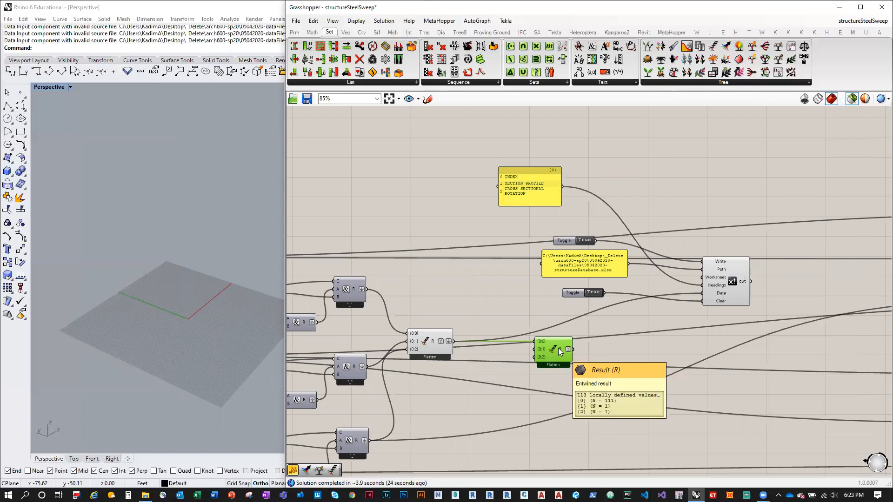
left_click_drag(553, 354, 629, 355)
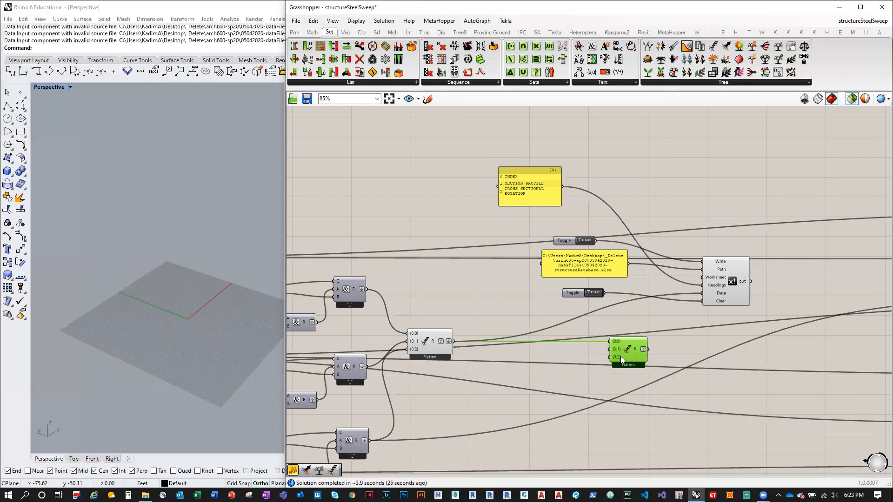
scroll(624, 355, "up", 3)
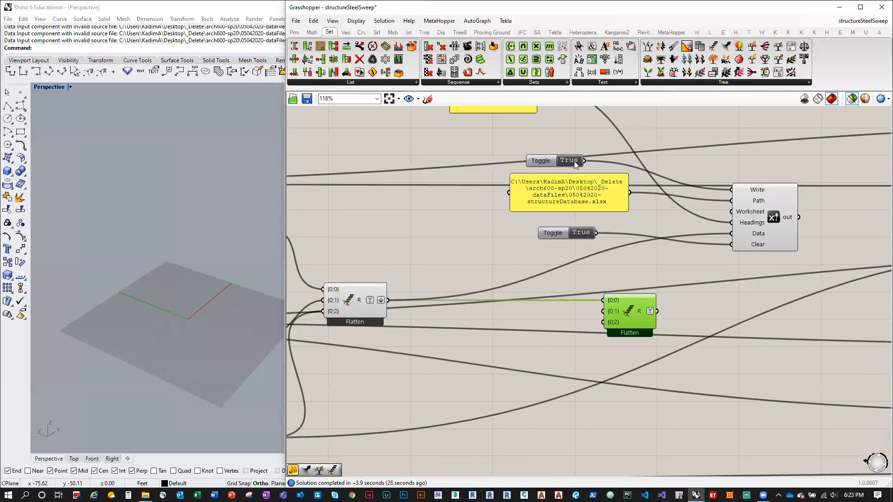
double_click(574, 161)
left_click_drag(656, 311, 732, 233)
scroll(695, 307, "down", 3)
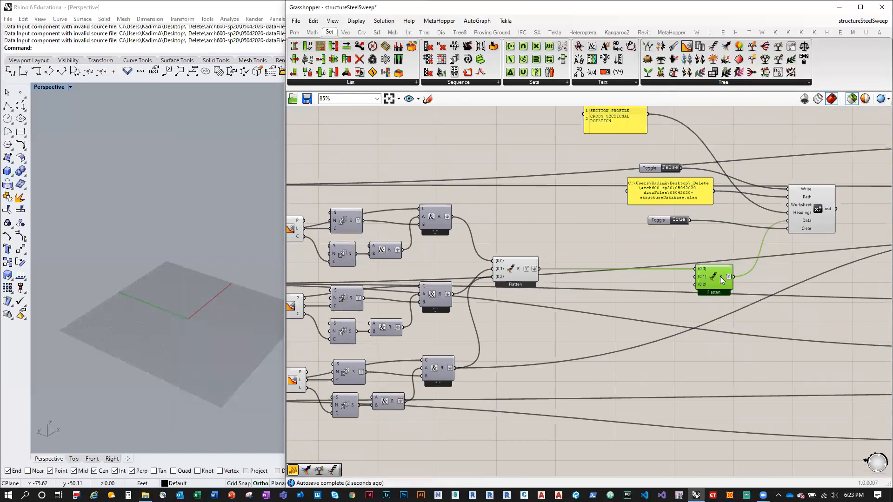
Place a Repeat Data component between the two Entwine components, just below their connecting wire
mouse_move(719, 277)
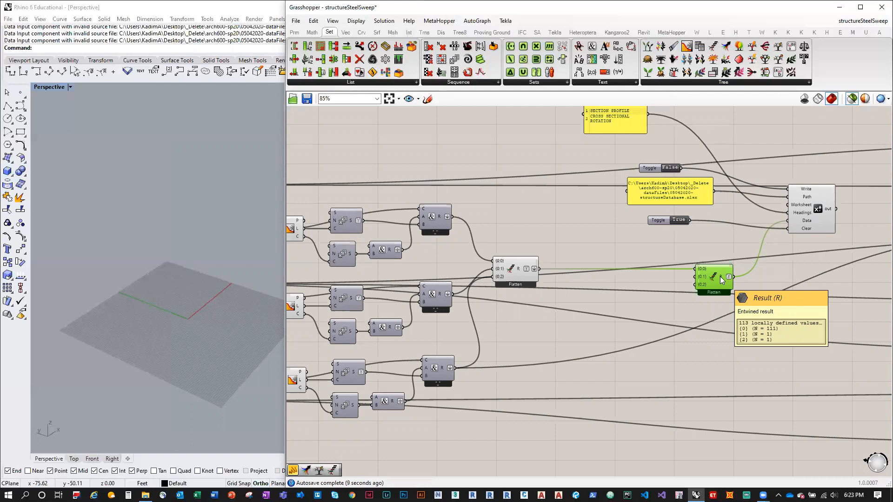
left_click(483, 82)
left_click_drag(518, 167, 631, 307)
scroll(624, 306, "up", 1)
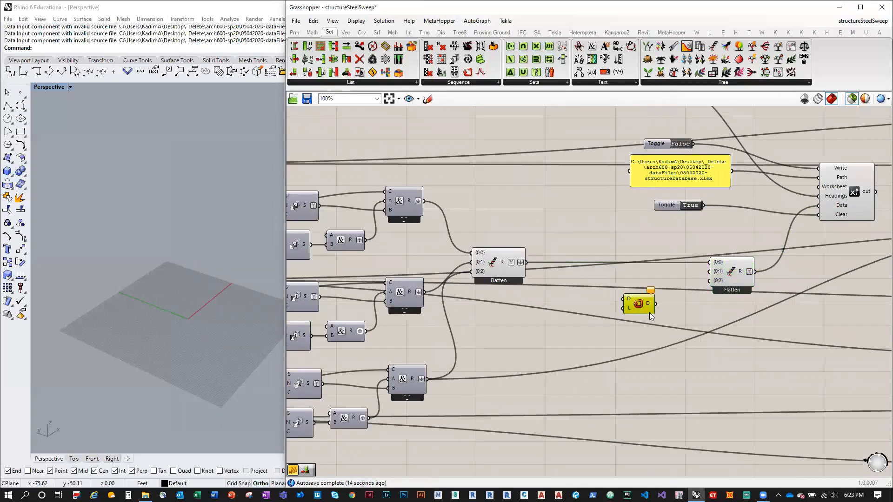
Add a panel containing "" and wire it into the Data input of Repeat Data
left_click(294, 32)
left_click_drag(543, 268, 564, 320)
double_click(564, 320)
type("\"\"")
left_click(607, 352)
left_click_drag(598, 341, 657, 306)
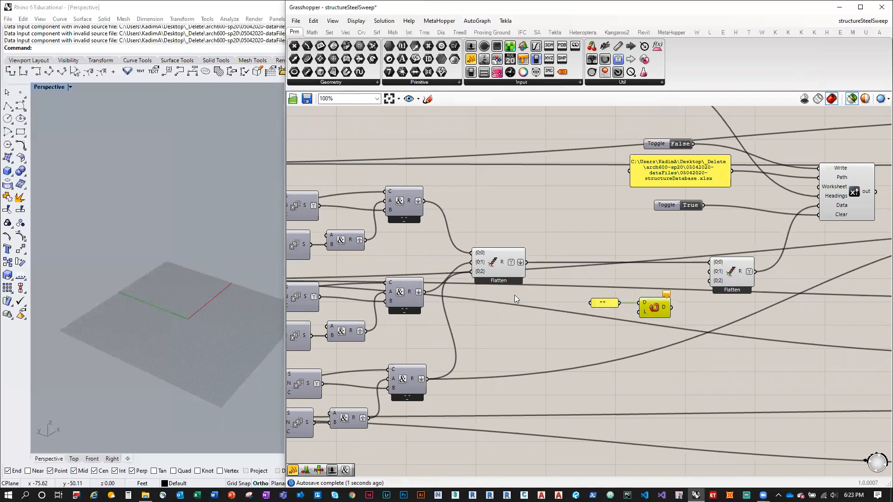
Add a List Length component fed by the first Entwine's result and wire it into Repeat Data's Length input
right_click_drag(489, 307, 517, 303)
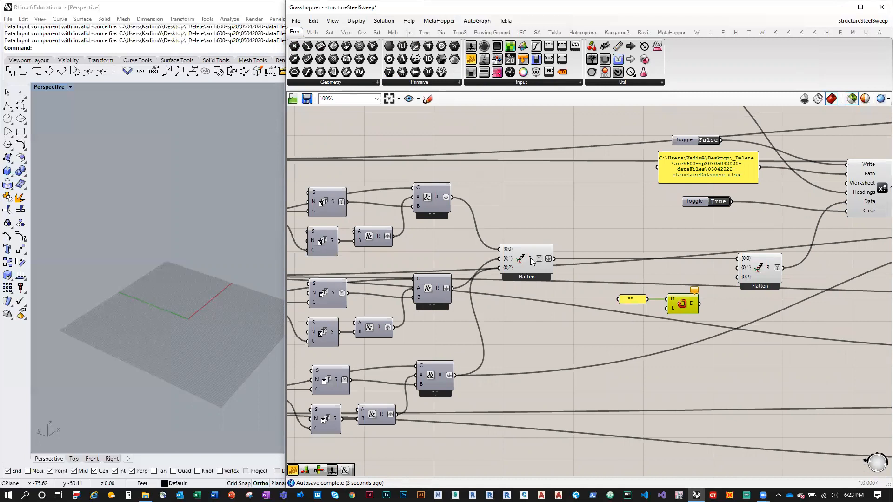
mouse_move(508, 251)
mouse_move(533, 259)
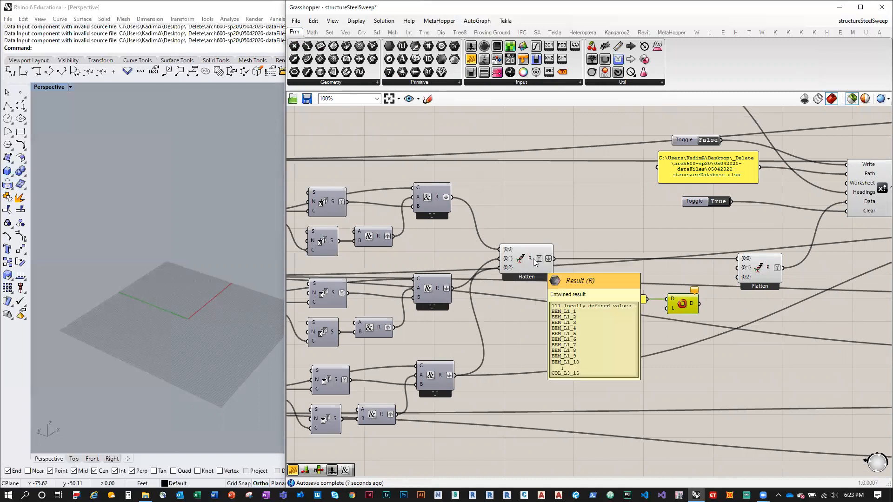
left_click(329, 32)
left_click(340, 82)
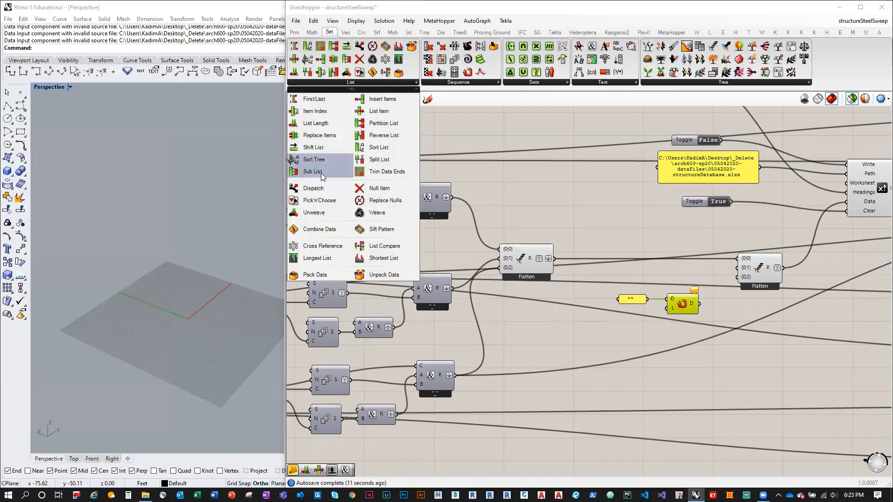
left_click_drag(315, 122, 577, 301)
left_click_drag(555, 259, 669, 308)
mouse_move(692, 306)
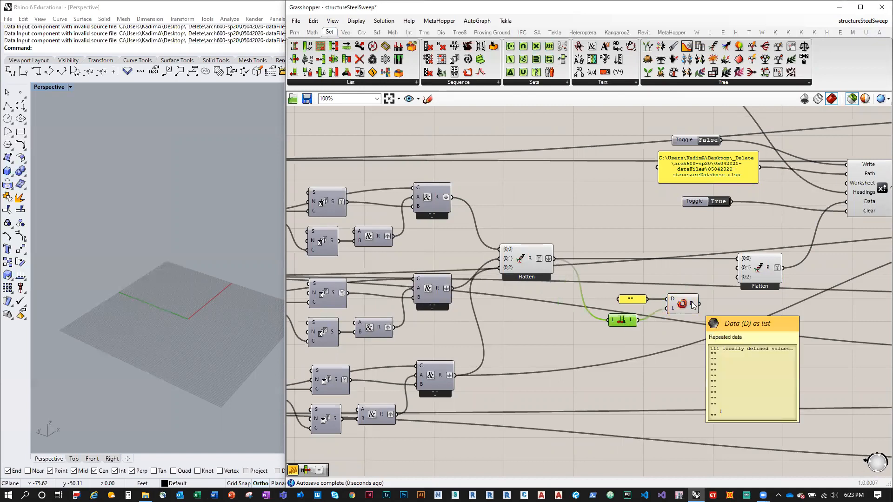
Wire the repeated data into the second Entwine's {0;1} and {0;2} inputs and set the Write toggle to True
left_click_drag(697, 304, 737, 268)
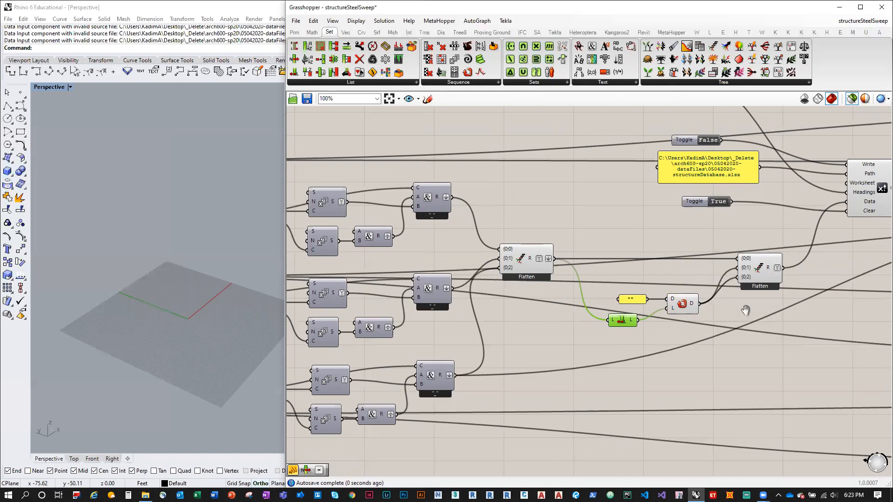
right_click_drag(728, 173, 618, 192)
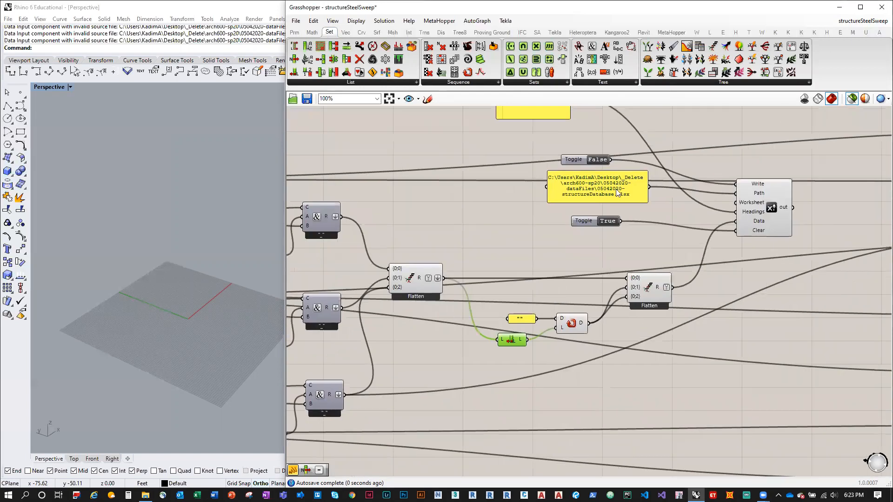
double_click(598, 160)
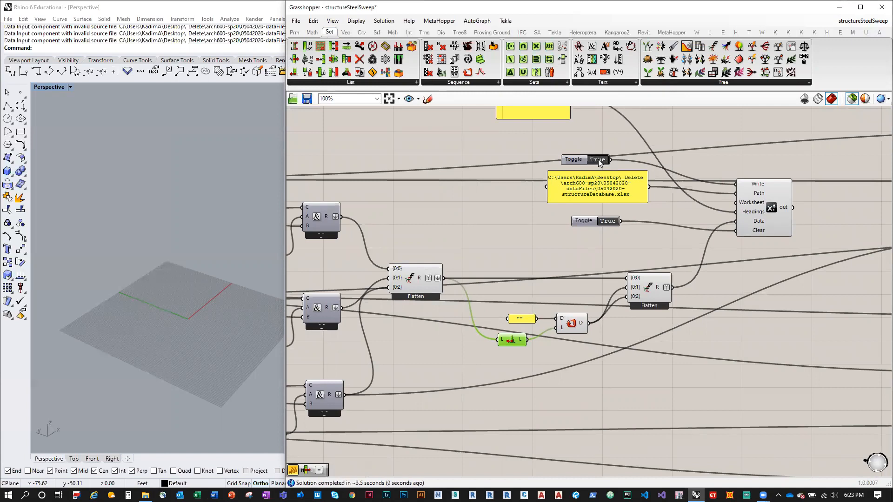
Review the written rows of 05042020-structureDatabase.xlsx in Excel with autofitted columns, closing it without saving
left_click(145, 495)
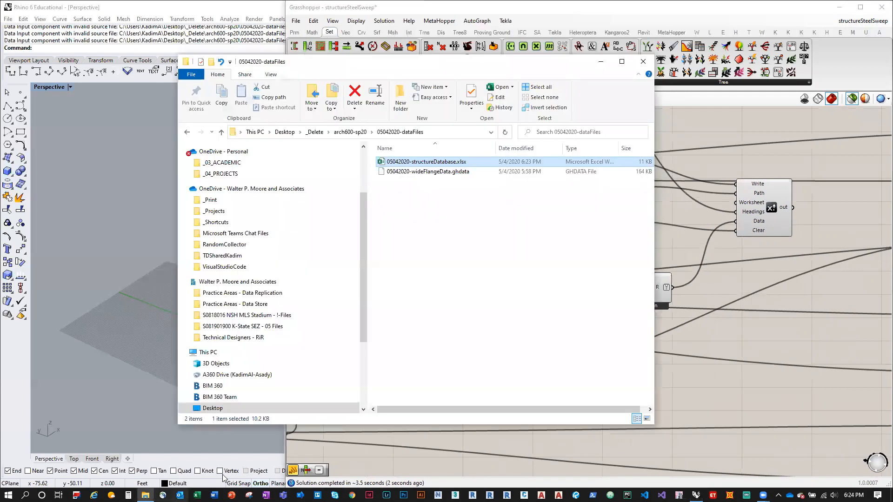
right_click(409, 163)
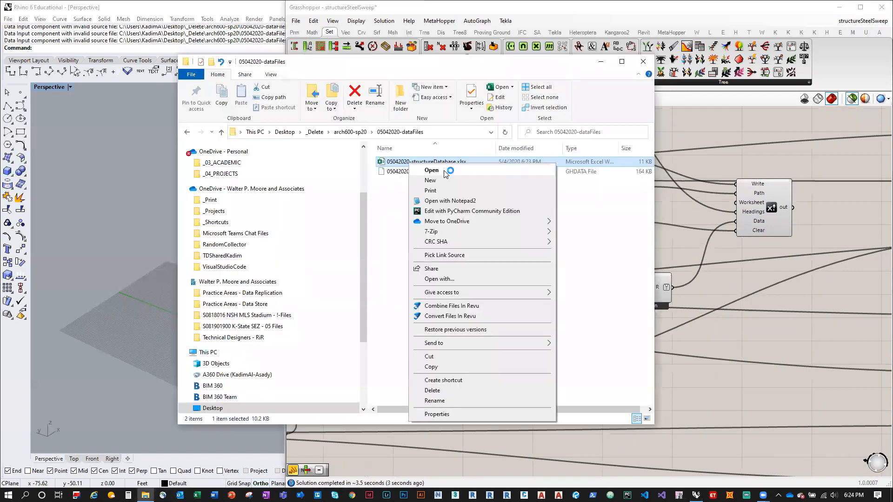
left_click(432, 171)
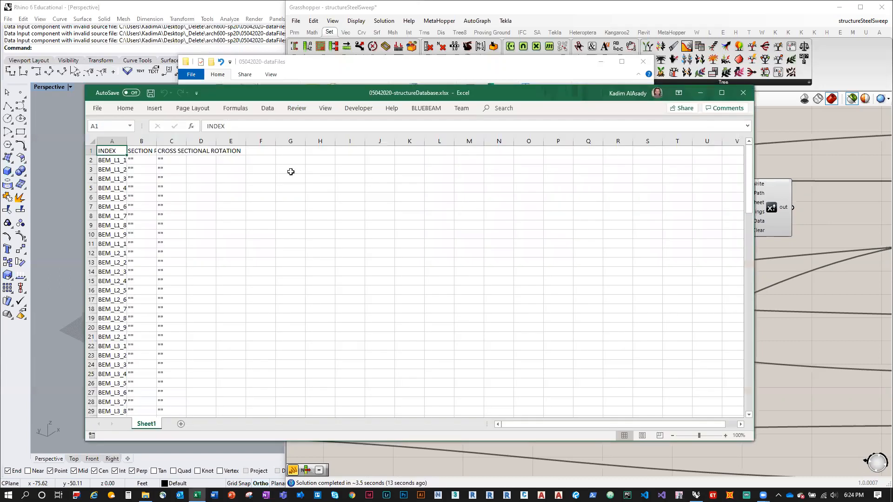
left_click(93, 141)
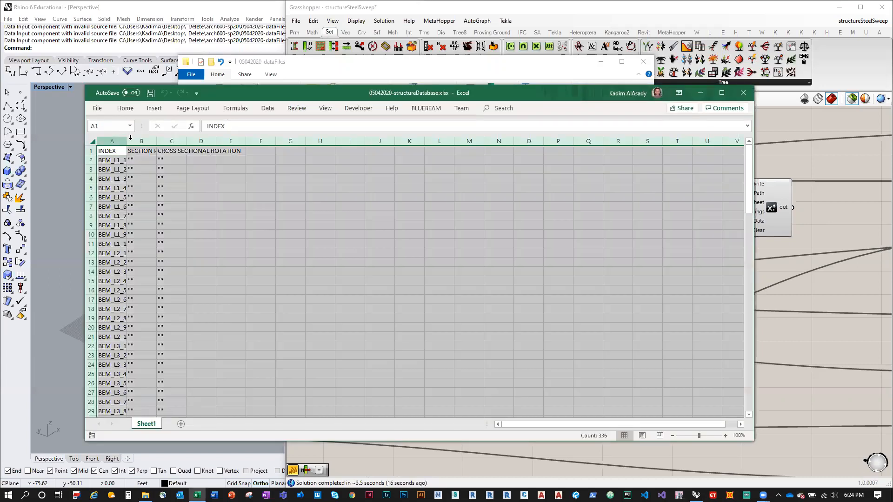
double_click(127, 141)
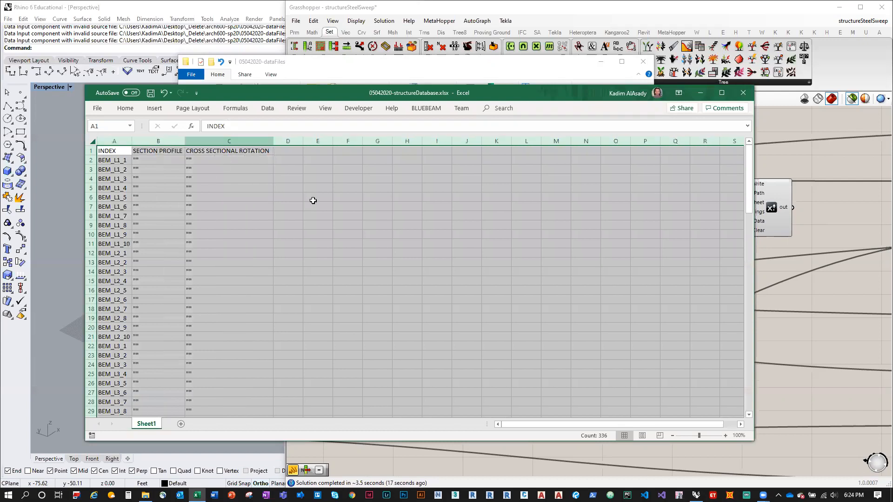
left_click(313, 201)
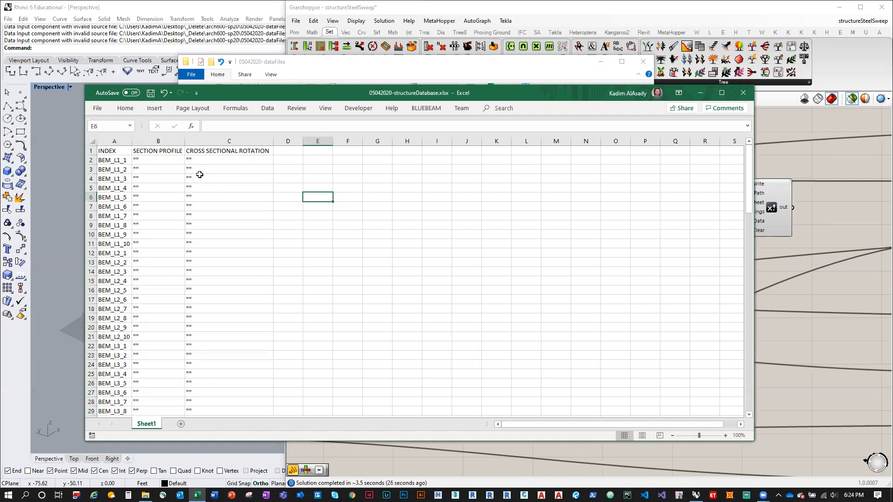
left_click(737, 99)
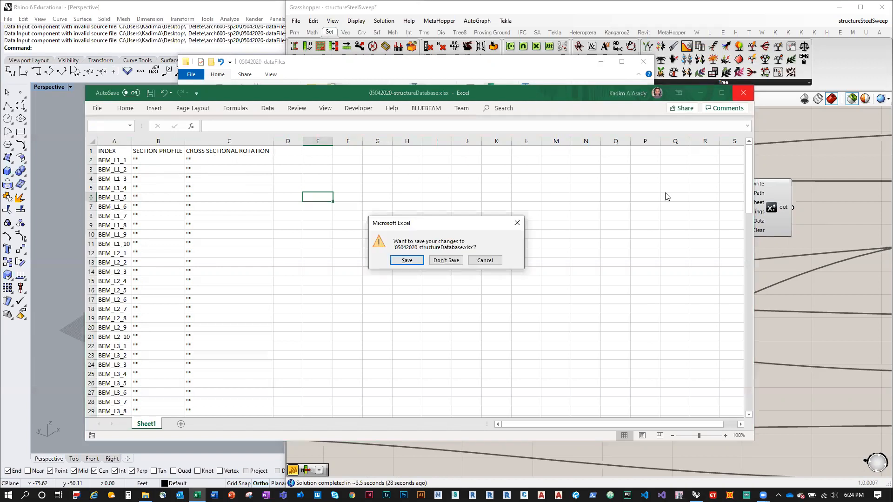
left_click(449, 259)
left_click(676, 181)
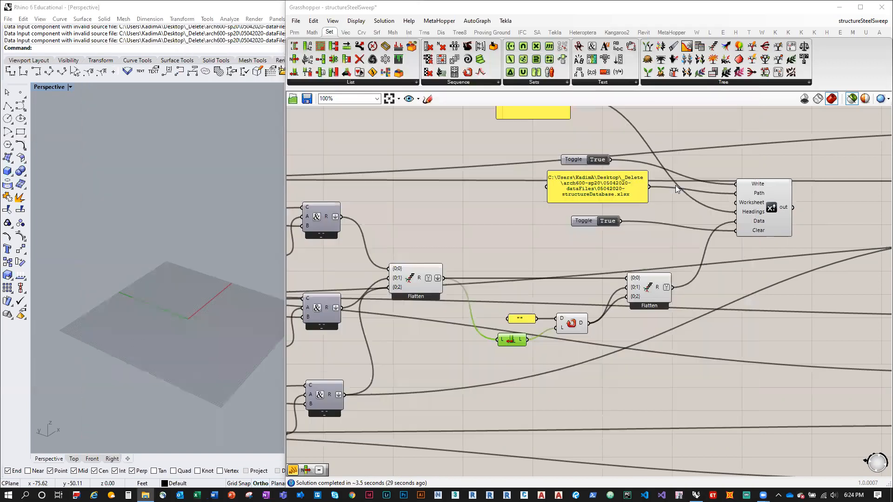
Blank out the panel feeding Repeat Data with the Write toggle at False, and turn the toggle back to True
left_click(602, 159)
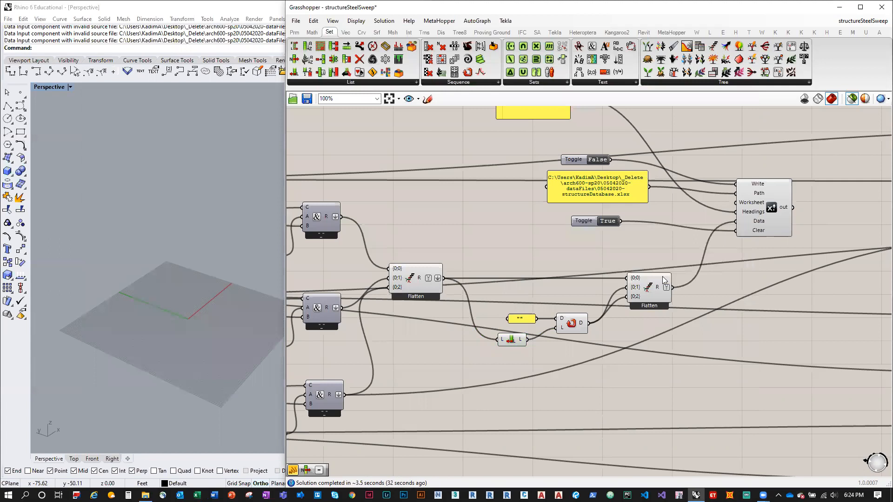
left_click(522, 320)
double_click(523, 320)
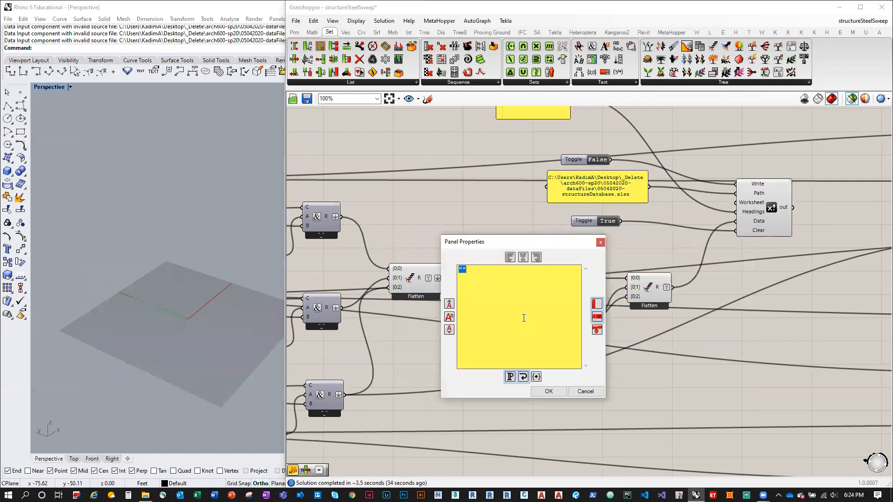
left_click(549, 391)
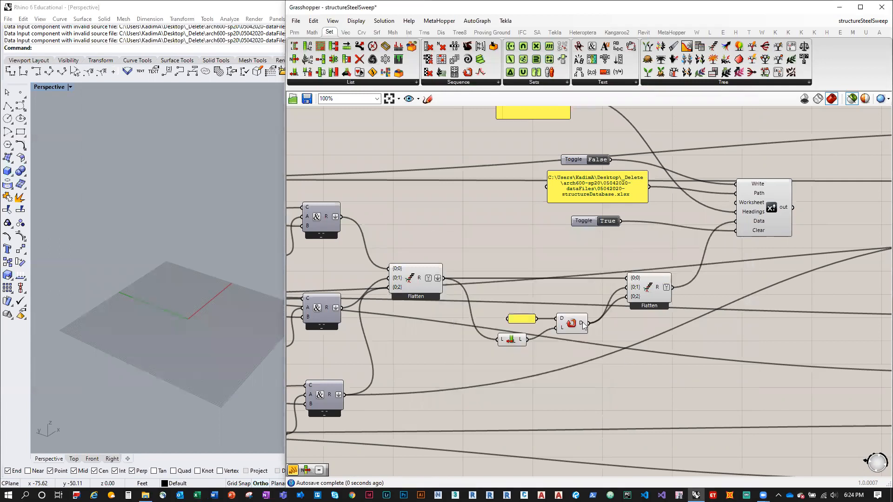
mouse_move(584, 326)
scroll(528, 243, "up", 2)
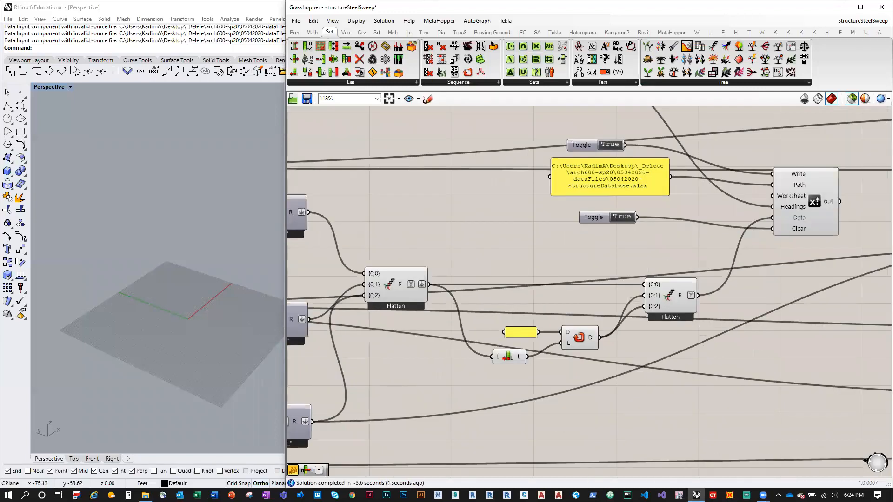
Review the exported 05042020-structureDatabase.xlsx in Excel with a widened INDEX column, closing it without saving
left_click(145, 495)
right_click(403, 161)
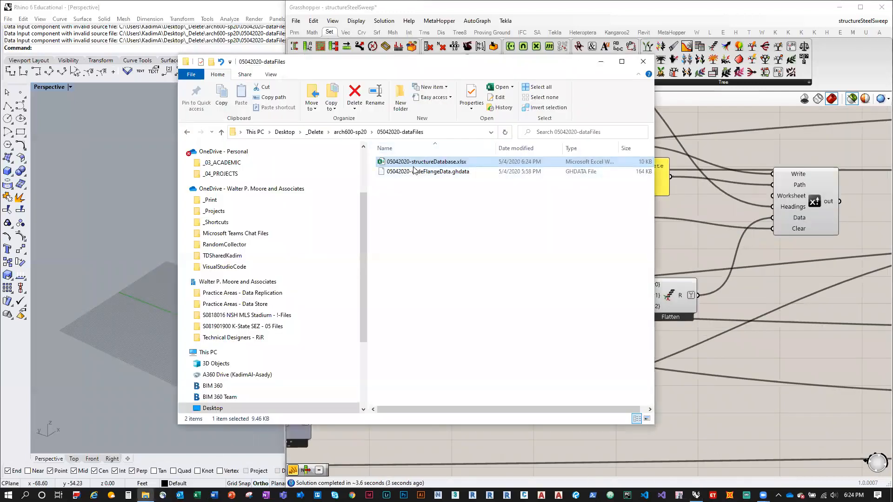
left_click(426, 170)
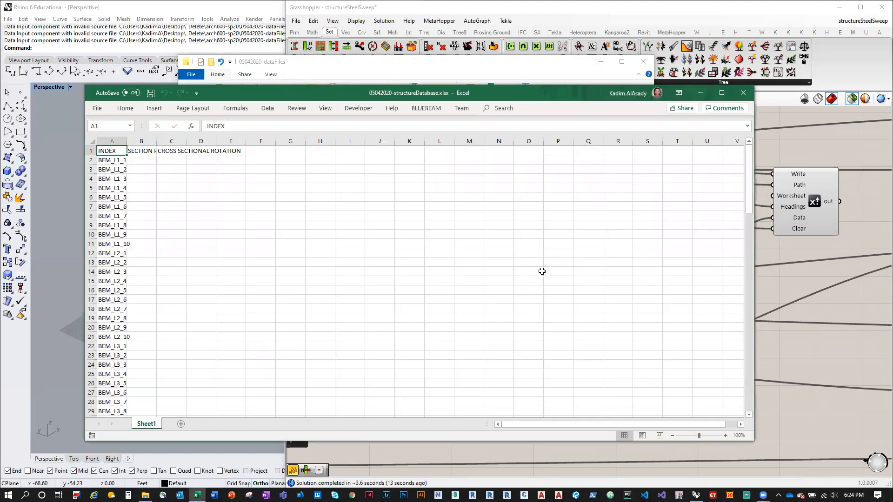
left_click_drag(127, 142, 250, 152)
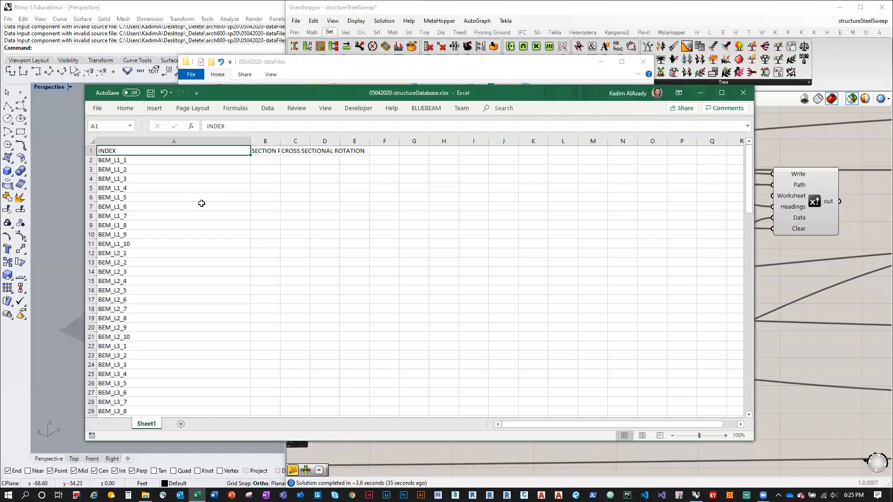
left_click(743, 93)
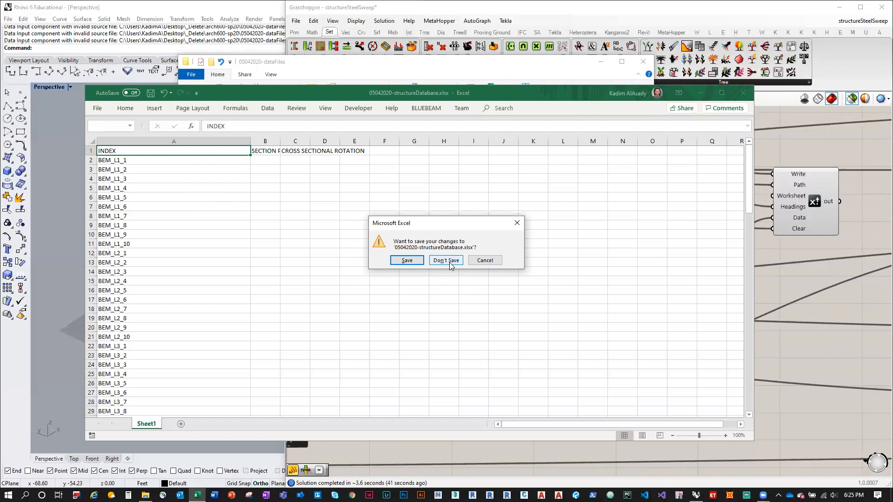
left_click(448, 262)
Set the Write toggle to False and add the headings TYPE and LEVEL below INDEX in the headings panel
right_click_drag(705, 281, 616, 304)
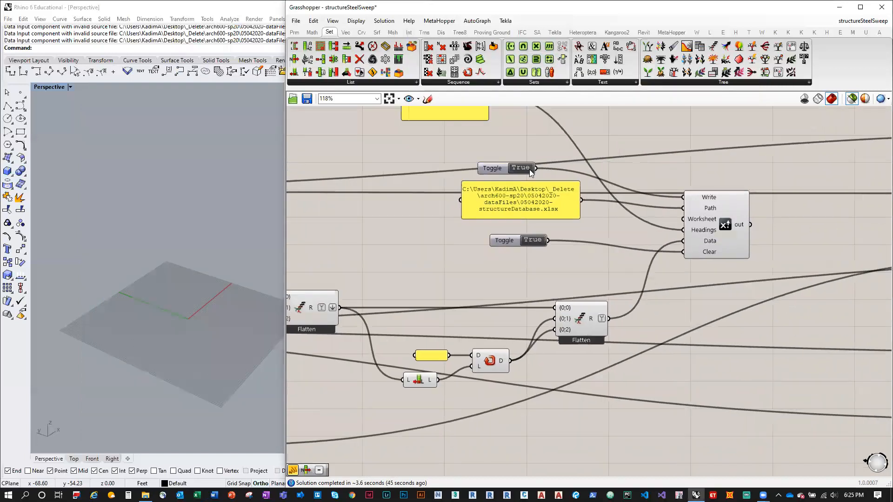
right_click_drag(537, 147, 565, 243)
double_click(477, 198)
left_click(492, 164)
key("Return")
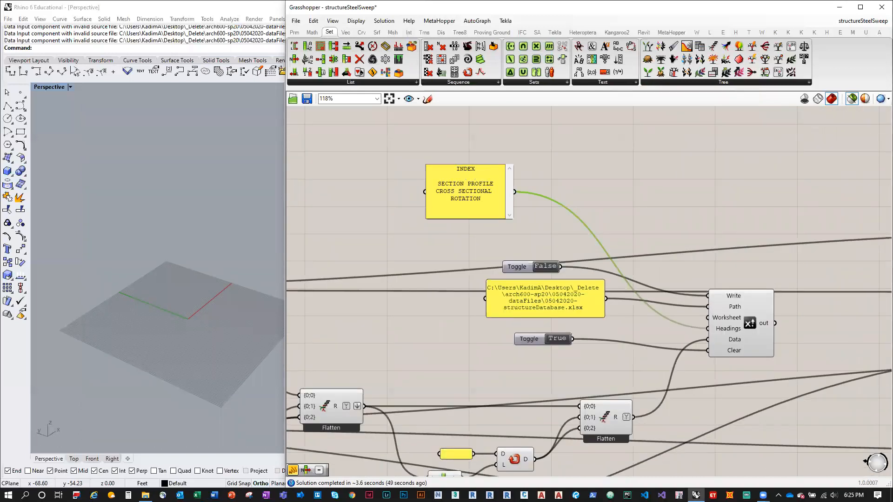
type("TYPE")
key("Return")
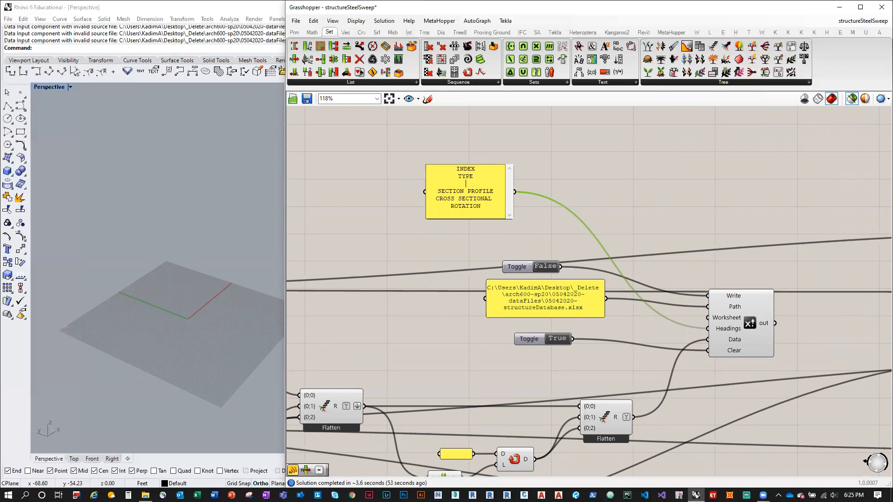
type("LEVEL")
left_click(637, 170)
Add a Text Split component fed by the first Entwine's result, splitting the index names at the underscore
right_click_drag(370, 475, 498, 418)
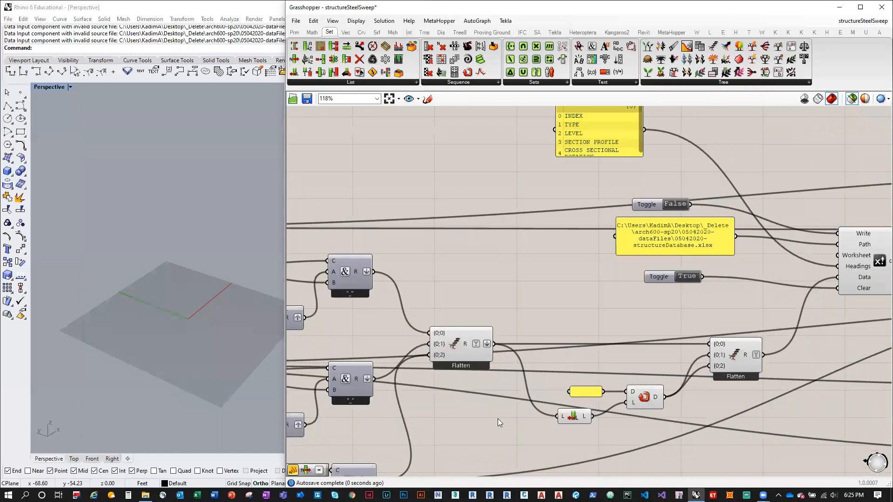
mouse_move(467, 345)
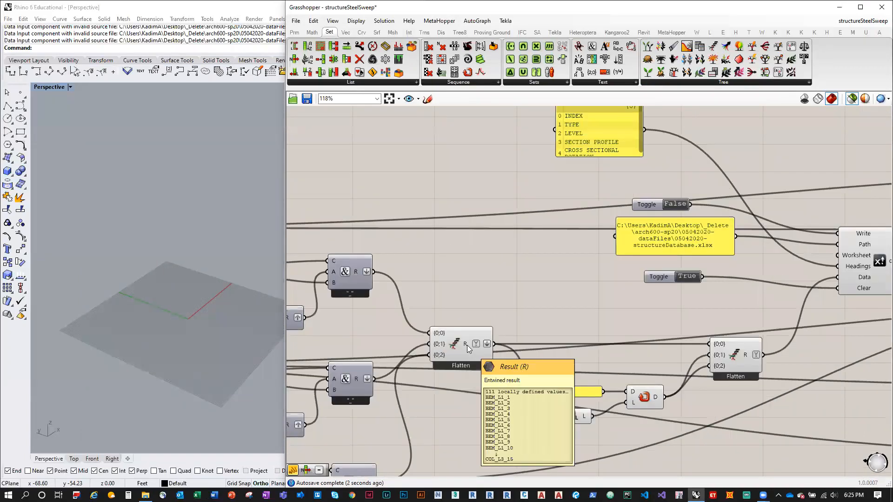
left_click(603, 82)
left_click_drag(606, 147, 538, 278)
mouse_move(467, 344)
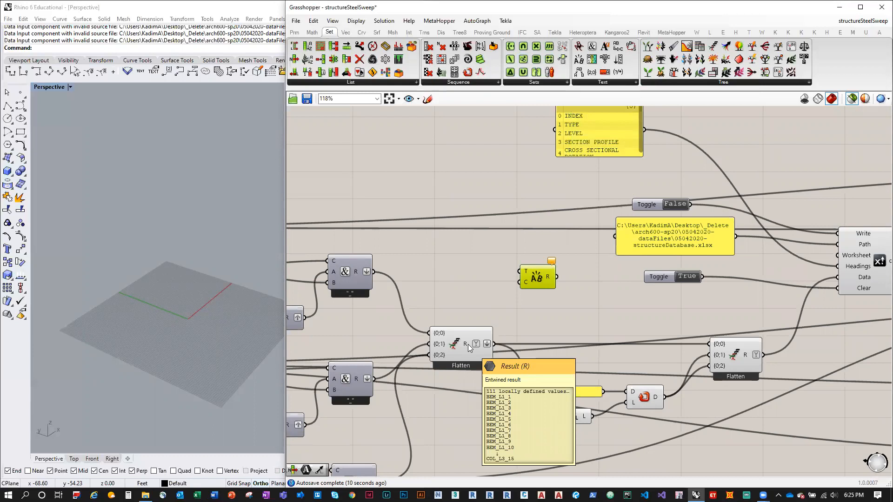
left_click_drag(493, 345, 521, 283)
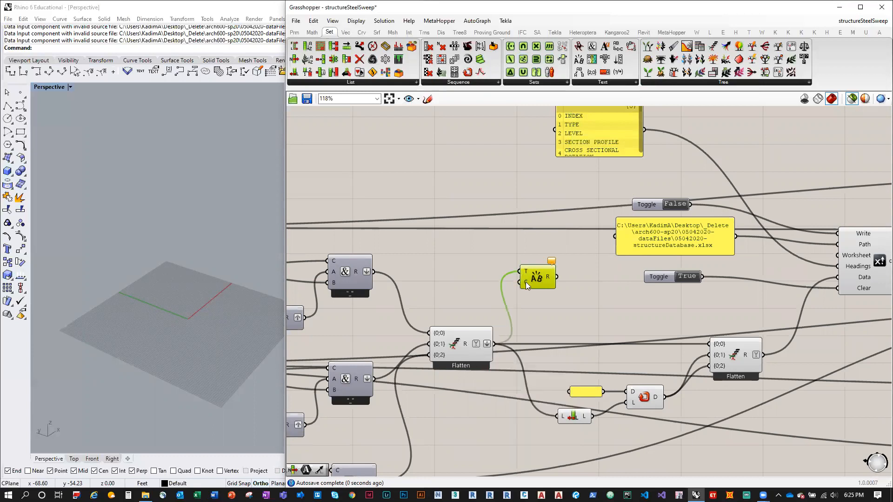
right_click(524, 282)
mouse_move(585, 382)
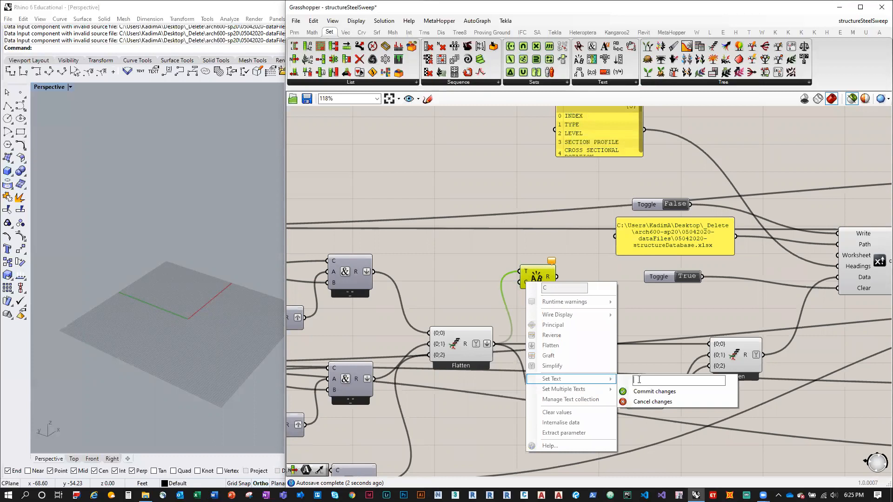
left_click(651, 392)
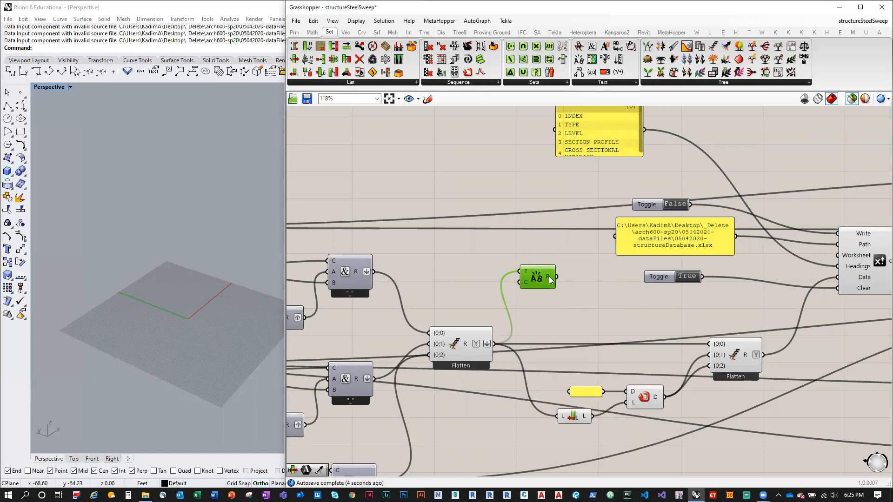
Inspect the split text fragments in a panel wired to Text Split's result
mouse_move(549, 278)
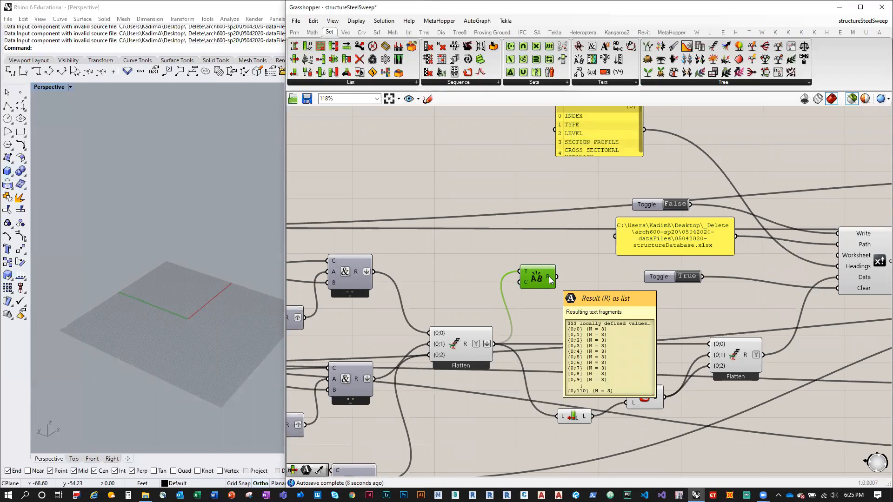
right_click_drag(549, 276, 470, 273)
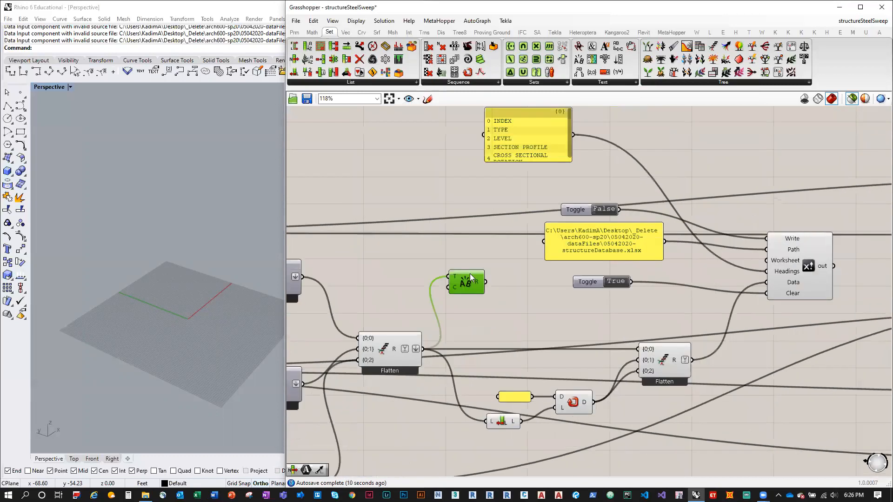
left_click(294, 31)
left_click_drag(471, 59, 446, 204)
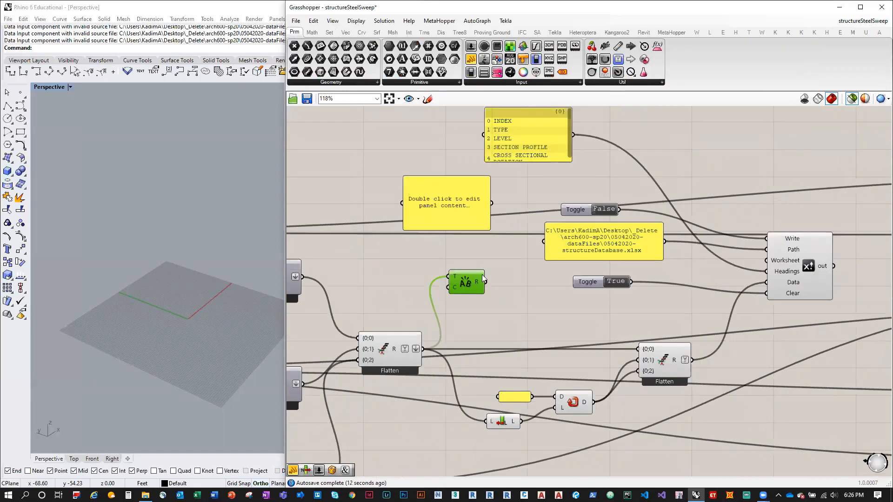
left_click_drag(402, 227, 402, 203)
left_click(444, 231)
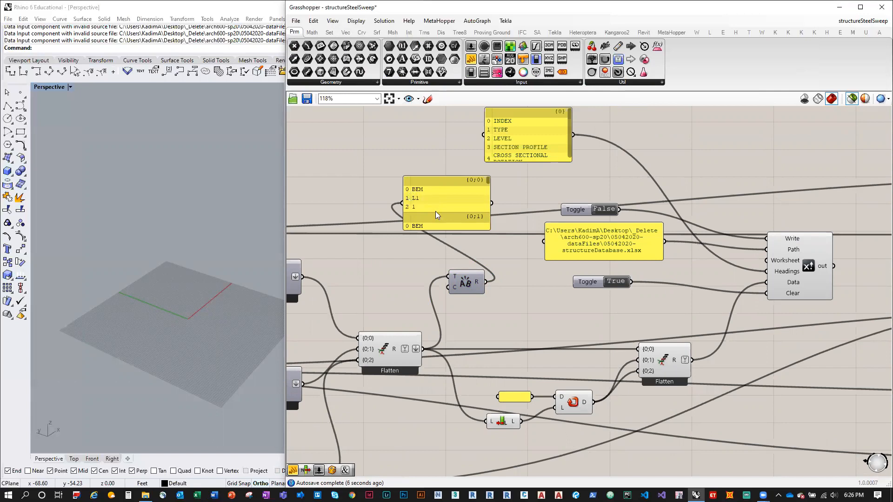
Remove the inspection panel and add a List Item component fed by Text Split's result, with an extra +1 output
left_click(334, 36)
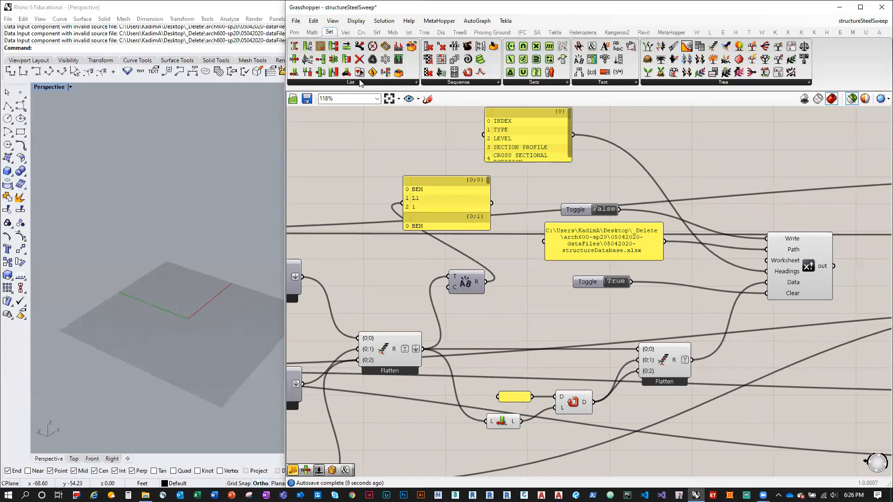
left_click(352, 83)
left_click_drag(378, 114, 556, 292)
left_click_drag(486, 282, 520, 289)
scroll(521, 297, "up", 7)
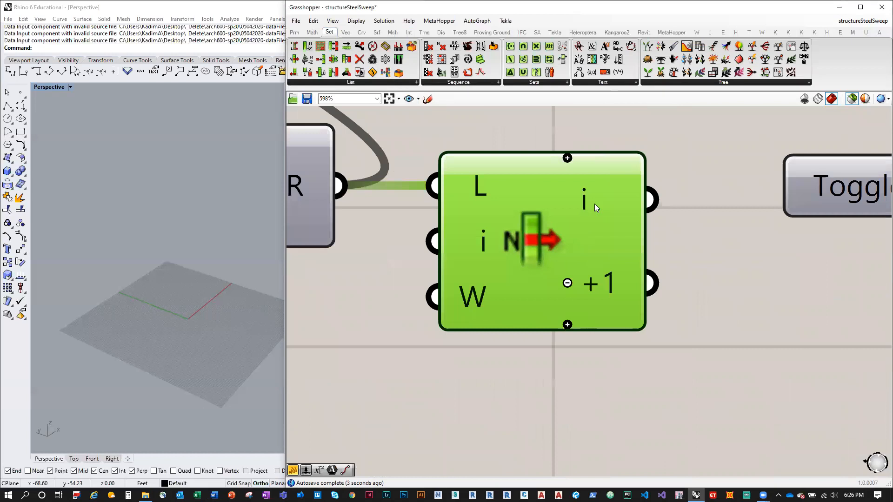
scroll(552, 231, "down", 4)
scroll(552, 232, "down", 2)
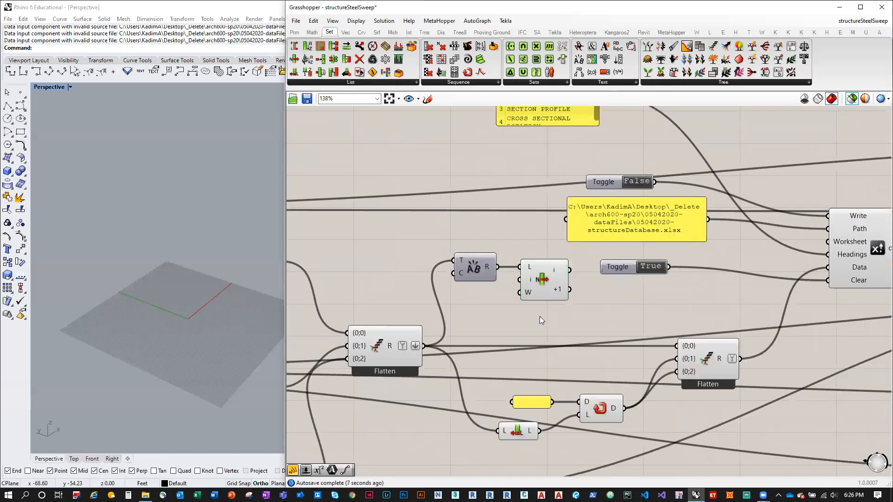
scroll(539, 320, "down", 1)
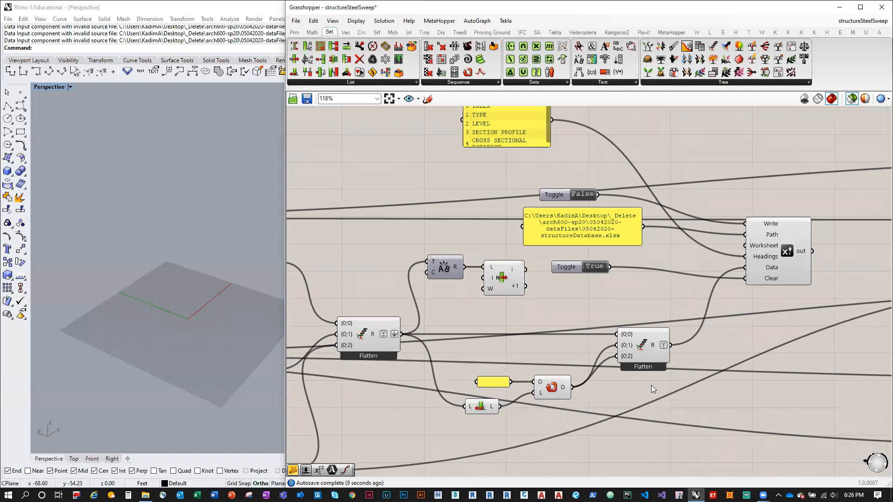
Insert two empty inputs after {0;0} on the second Entwine, and enlarge the headings panel to show all five headings
scroll(642, 348, "up", 5)
left_click(624, 323)
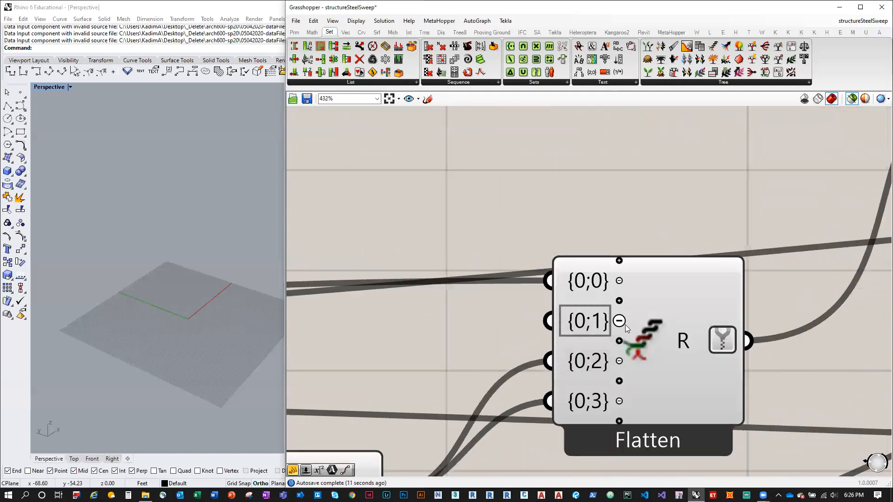
left_click(620, 341)
scroll(642, 287, "down", 6)
scroll(614, 320, "up", 1)
right_click_drag(639, 333, 642, 343)
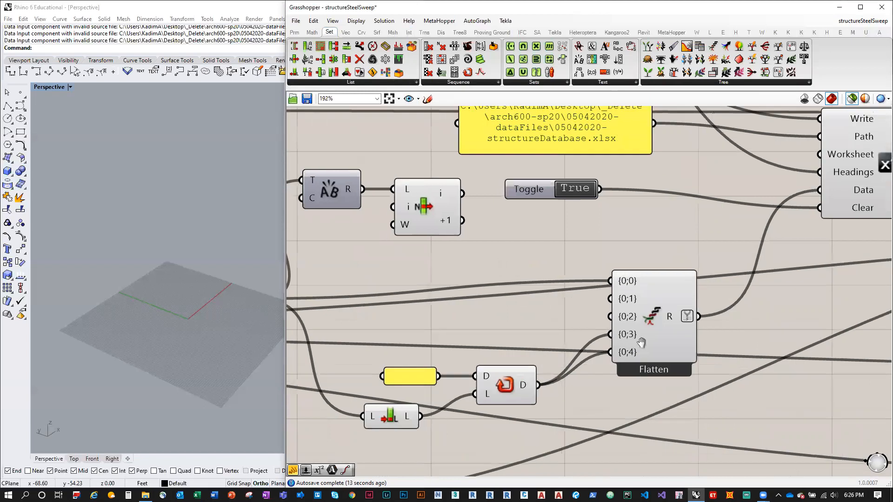
scroll(642, 343, "down", 3)
right_click_drag(509, 167, 509, 204)
left_click_drag(494, 165, 494, 186)
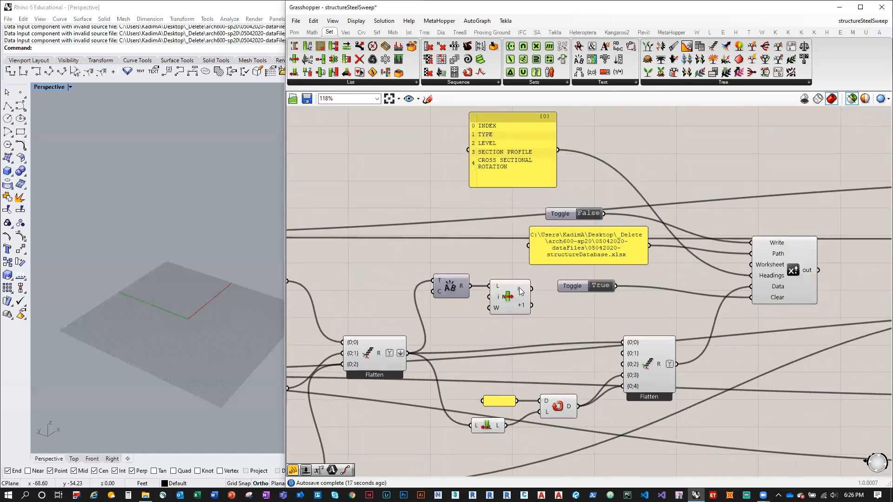
Wire List Item's i and +1 outputs into the second Entwine's {0;1} and {0;2} inputs, and set the Write toggle to True
mouse_move(521, 292)
left_click_drag(523, 289, 530, 306)
mouse_move(659, 363)
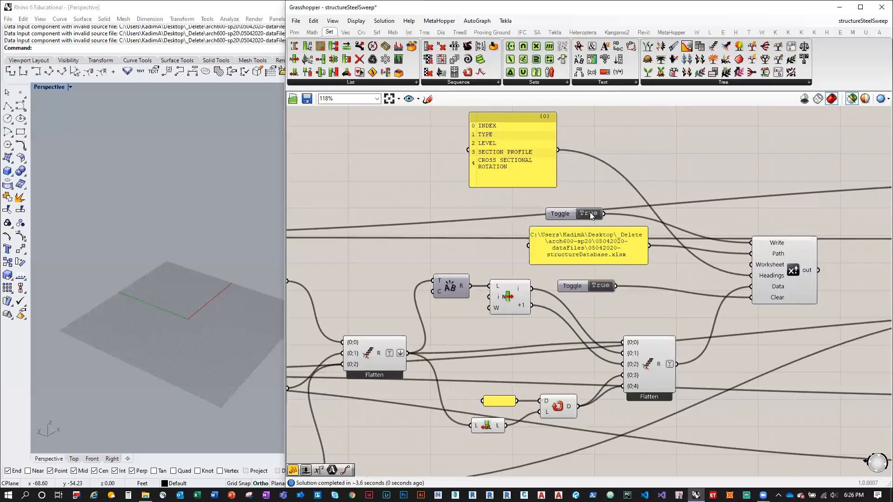
Save the Grasshopper definition and open 05042020-structureDatabase.xlsx from the 05042020-dataFiles folder in Excel
key("ctrl+s")
left_click(146, 495)
right_click(430, 161)
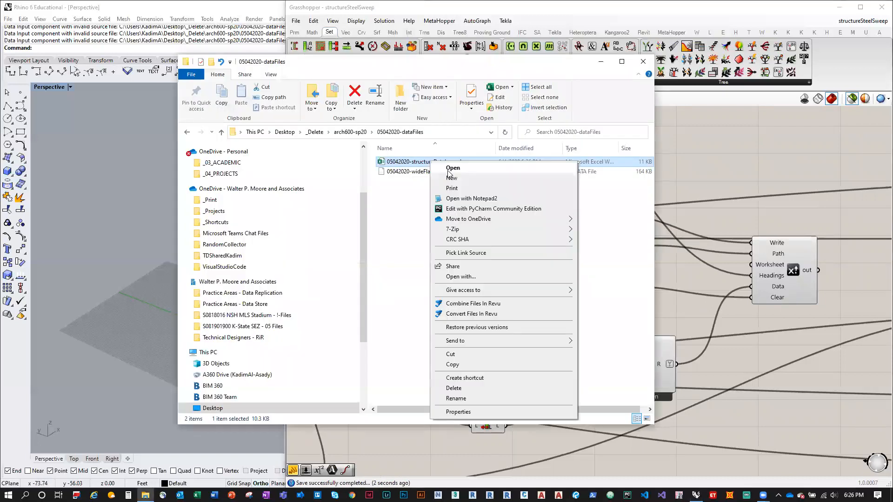
left_click(452, 169)
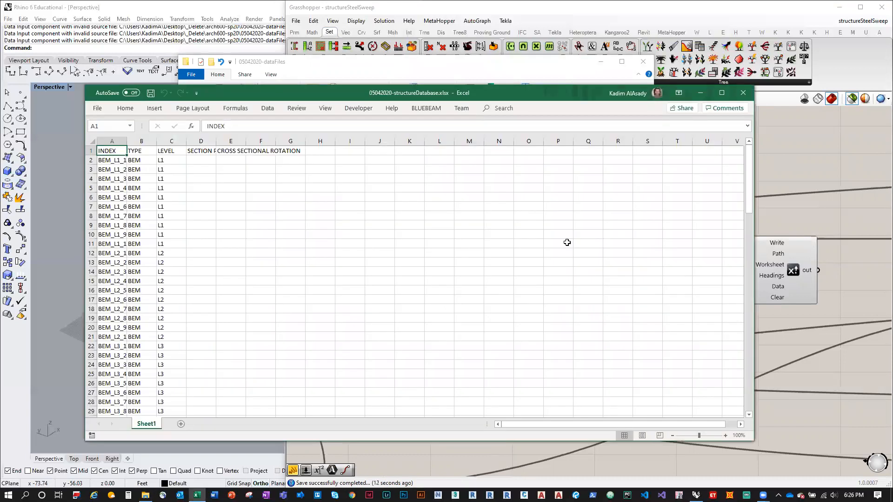
Autofit the width of all columns in Sheet1
left_click(93, 141)
double_click(127, 141)
left_click(321, 222)
Apply a filter to the header row of Sheet1 and widen the TYPE and LEVEL columns
left_click(86, 151)
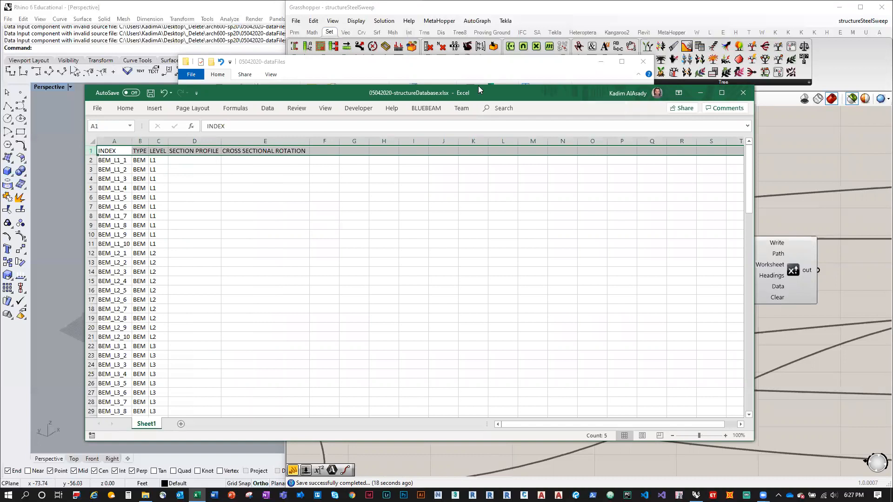
left_click_drag(478, 86, 479, 29)
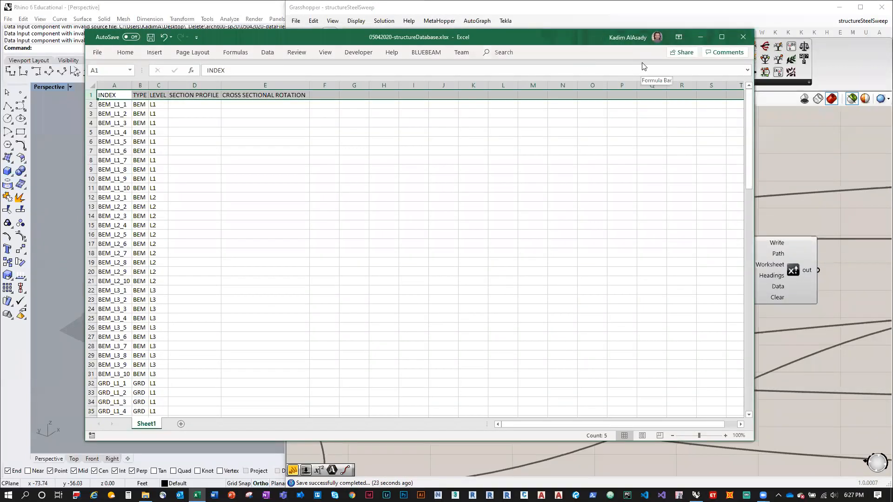
left_click(129, 53)
left_click(747, 100)
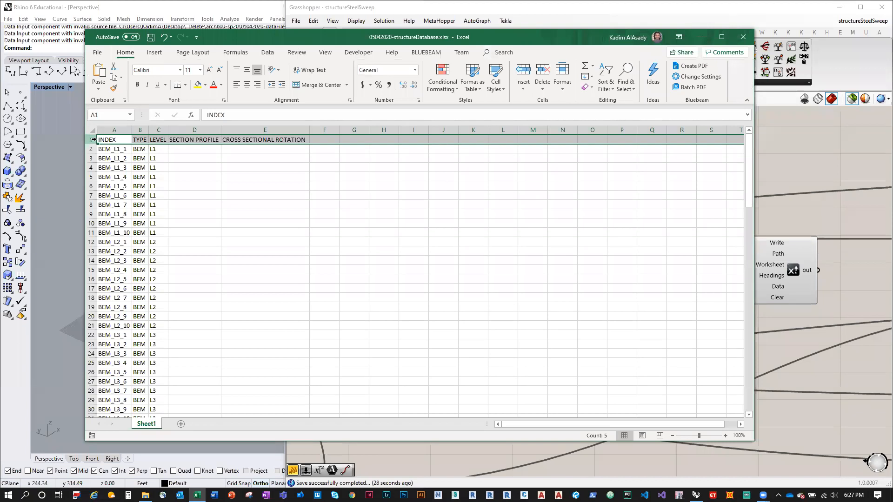
left_click(606, 86)
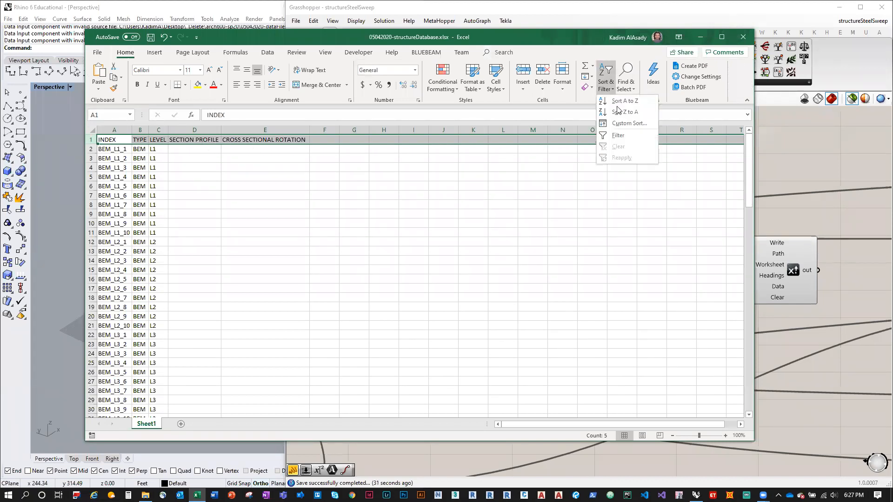
left_click(624, 138)
left_click_drag(149, 130, 270, 130)
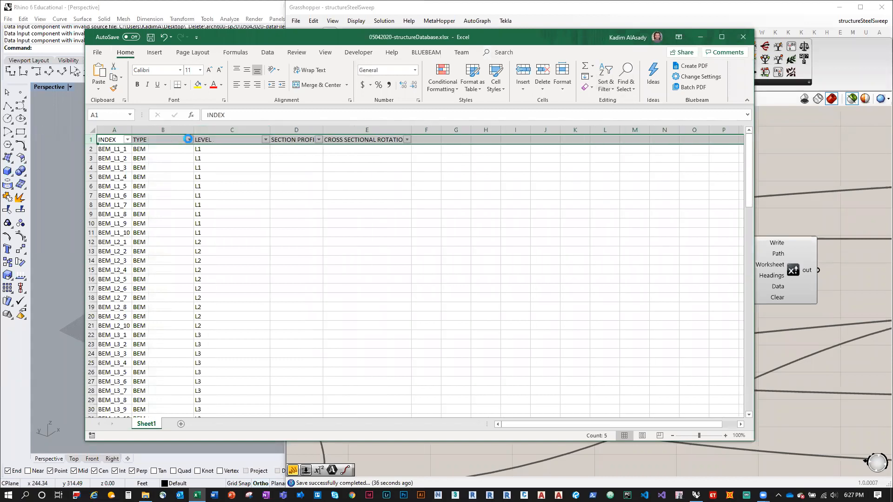
Filter the TYPE column to show only COL rows
left_click(189, 140)
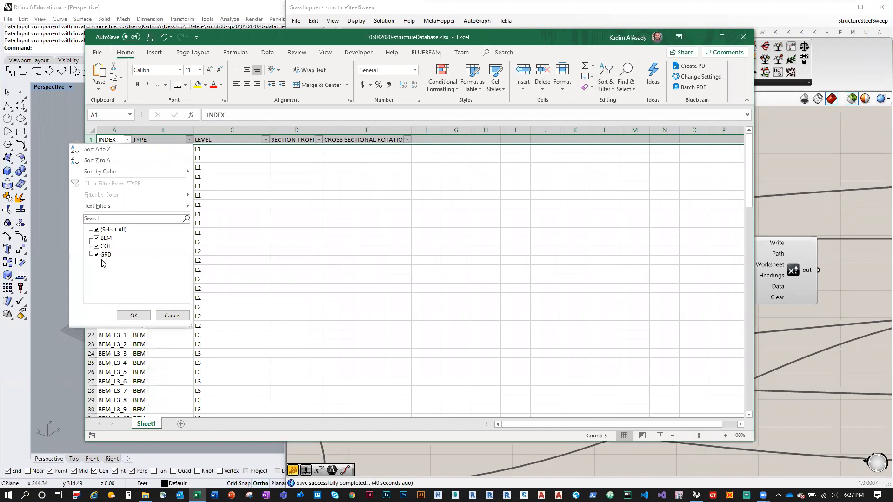
left_click(97, 229)
left_click(97, 247)
left_click(133, 316)
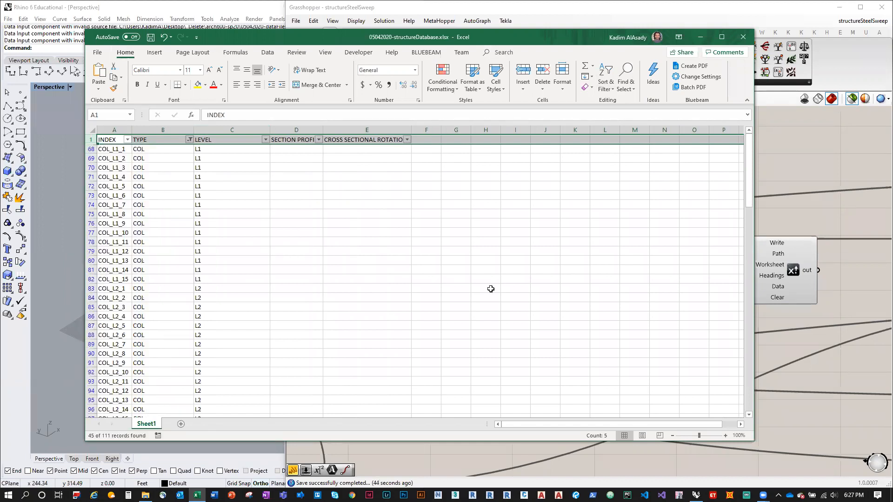
Filter the LEVEL column to show only L1 rows
left_click(265, 139)
left_click(174, 230)
left_click(174, 238)
left_click(210, 316)
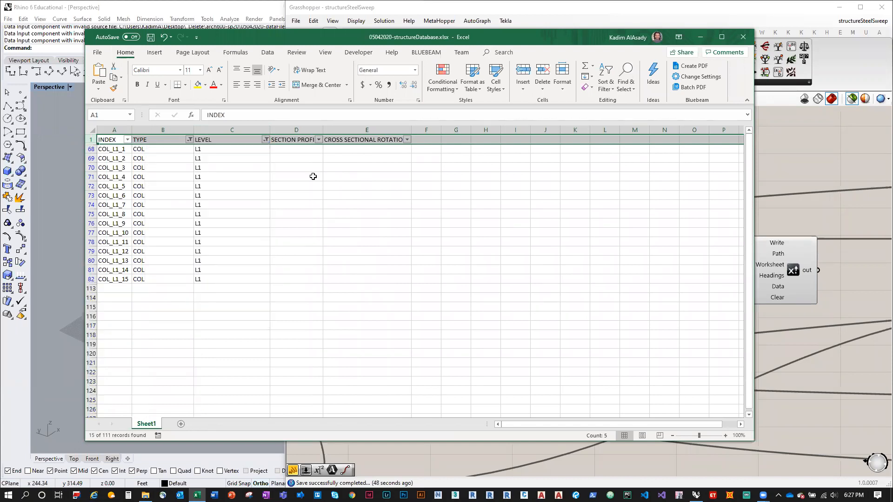
Switch to Grasshopper and move the member index panel up beside the section profile label components
left_click(303, 149)
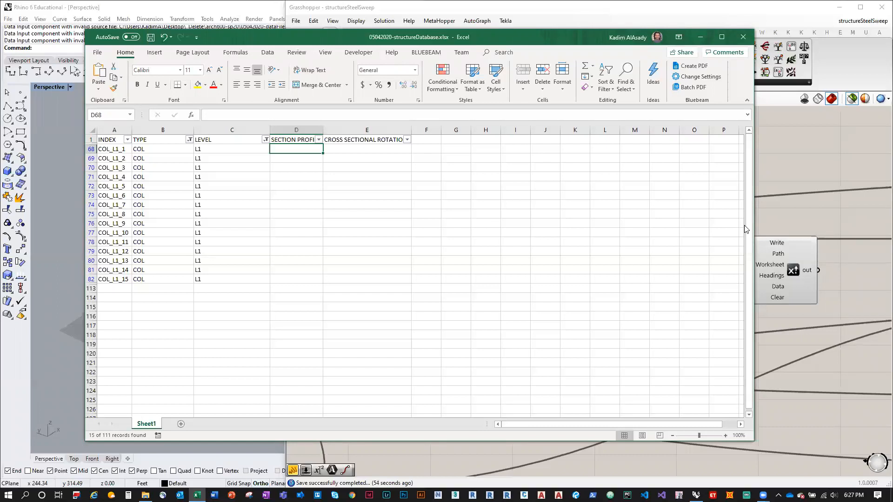
left_click(806, 207)
scroll(597, 240, "down", 3)
right_click_drag(757, 322, 462, 275)
scroll(771, 242, "up", 2)
right_click_drag(846, 245, 464, 293)
scroll(633, 272, "up", 2)
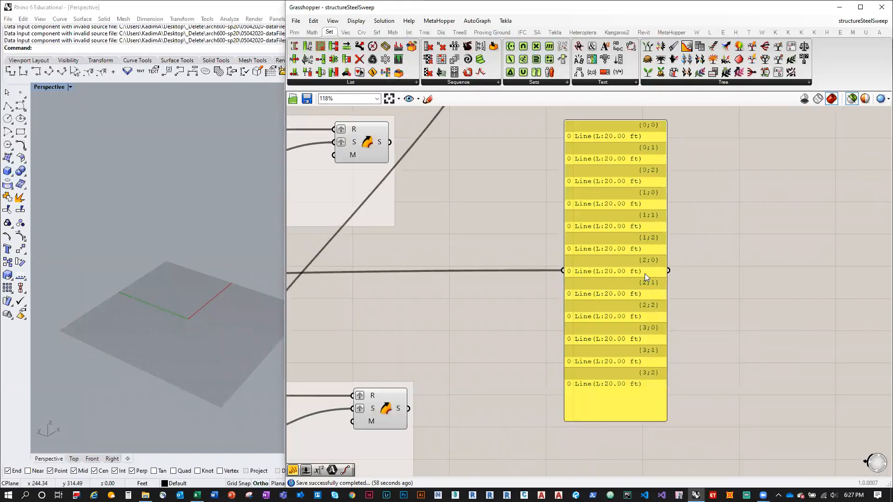
scroll(605, 272, "down", 4)
scroll(576, 270, "down", 2)
right_click_drag(581, 251, 724, 225)
scroll(609, 302, "up", 2)
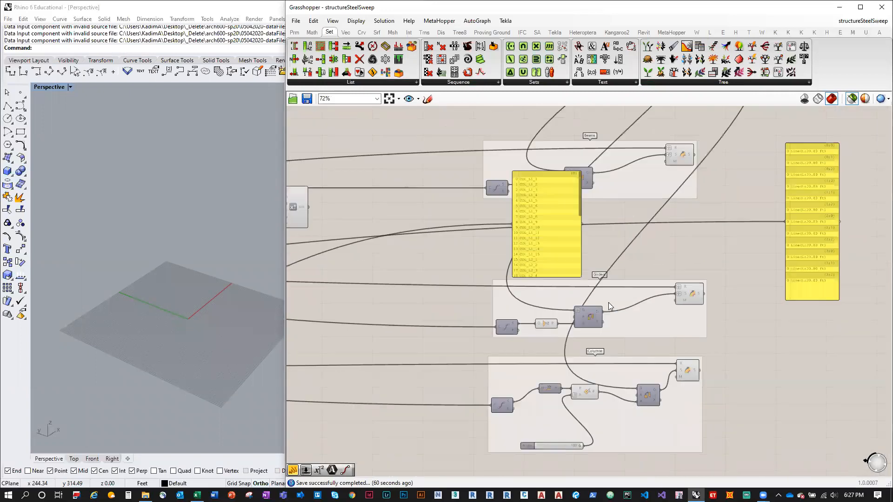
scroll(606, 316, "up", 1)
scroll(532, 341, "down", 1)
right_click_drag(578, 256, 486, 435)
left_click_drag(486, 435, 714, 240)
Connect the section profile labels above the W36X652 panel to the member index panel and browse its list to the W18 sizes
scroll(587, 245, "up", 2)
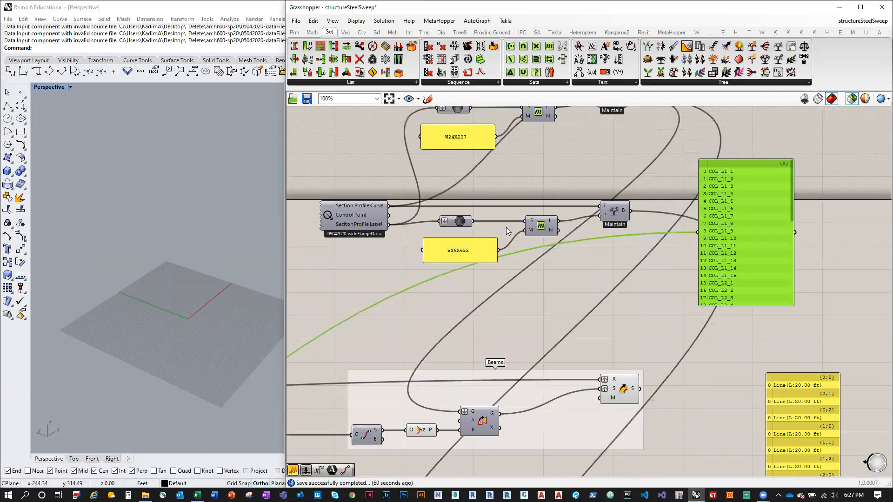
left_click_drag(490, 222, 700, 229)
right_click_drag(799, 246, 698, 272)
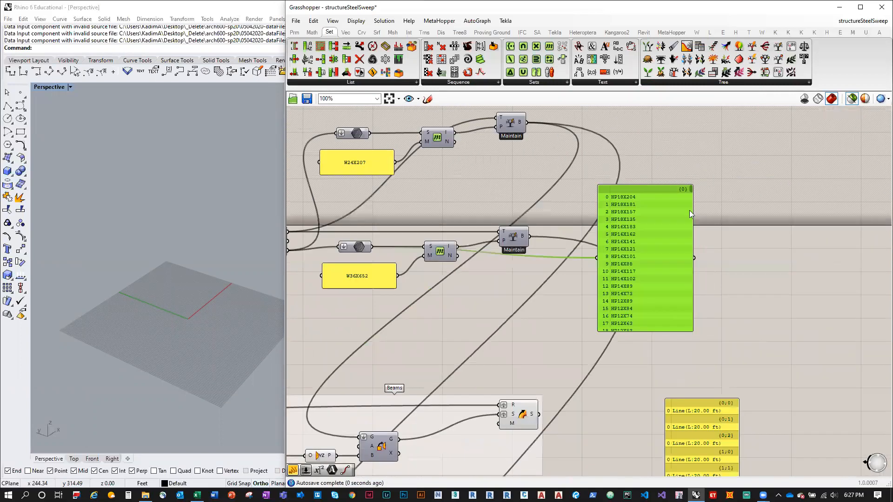
scroll(689, 210, "up", 2)
left_click_drag(693, 185, 695, 297)
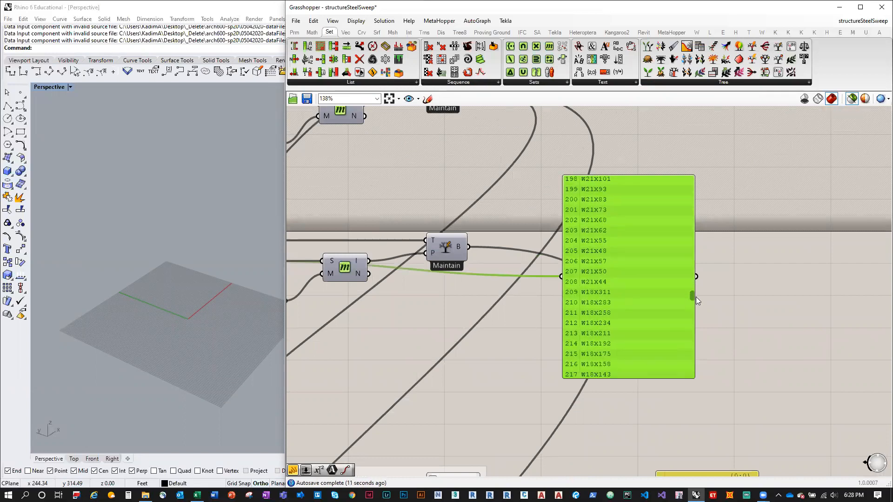
left_click_drag(696, 297, 697, 300)
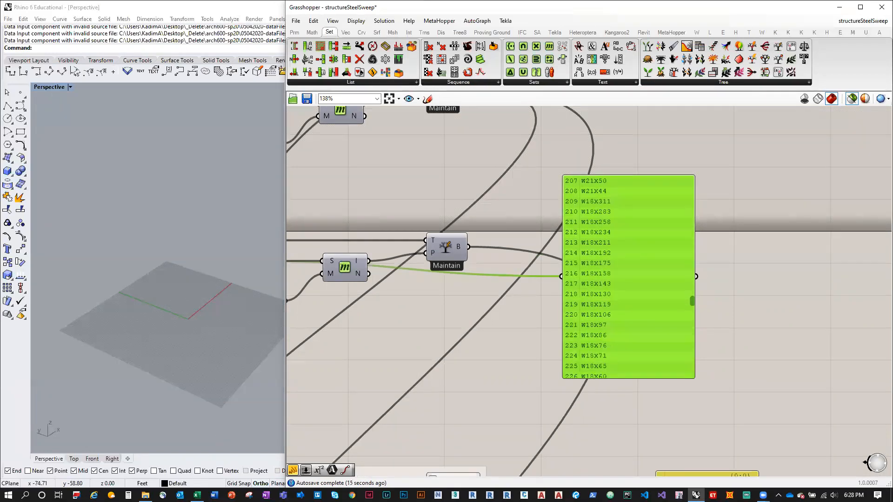
Switch to Excel and fill W18X65 as the section profile for all L1 column members
key("alt+Tab")
type("w18")
key("BackSpace")
key("BackSpace")
key("BackSpace")
type("W18X65")
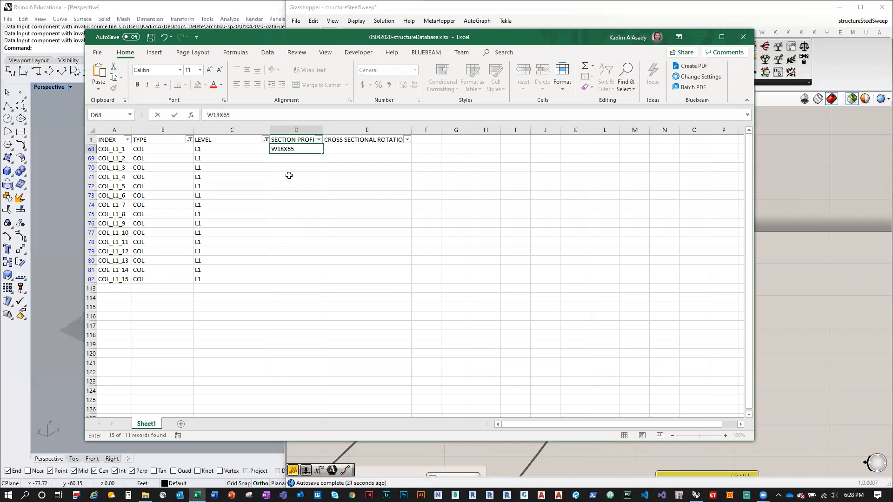
double_click(324, 153)
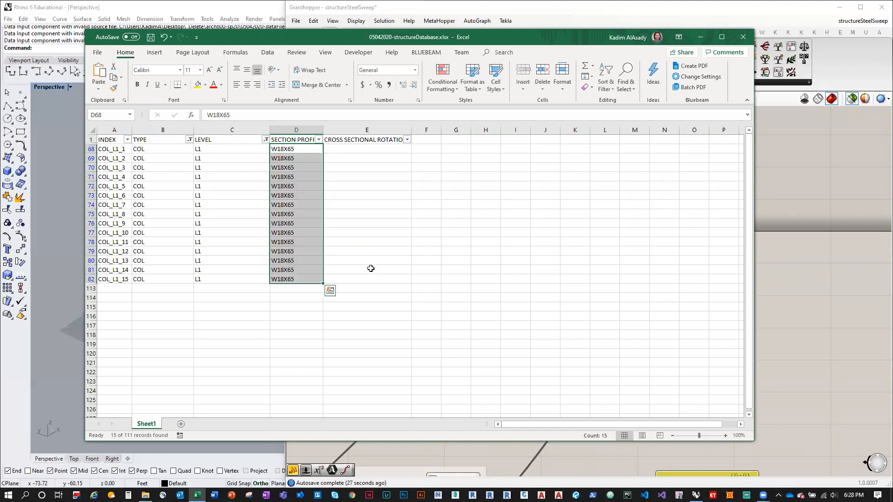
Change the LEVEL filter to show only L2 rows
left_click(262, 130)
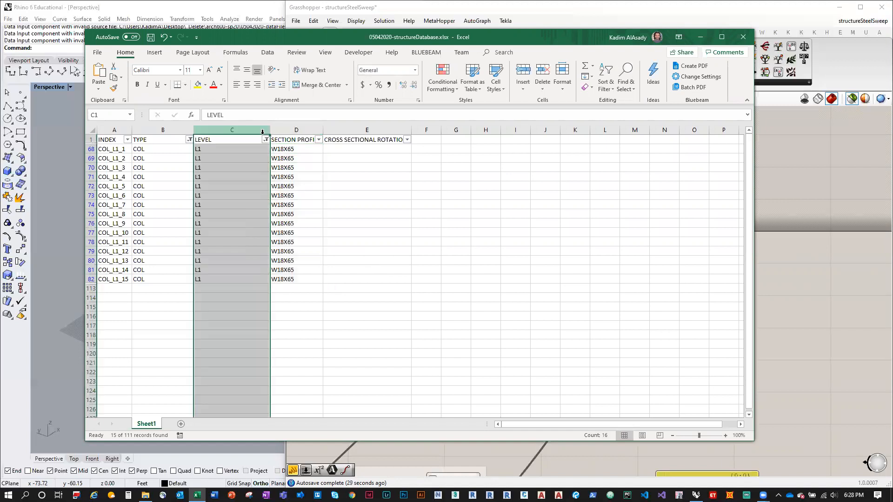
left_click(266, 140)
left_click(173, 238)
left_click(173, 246)
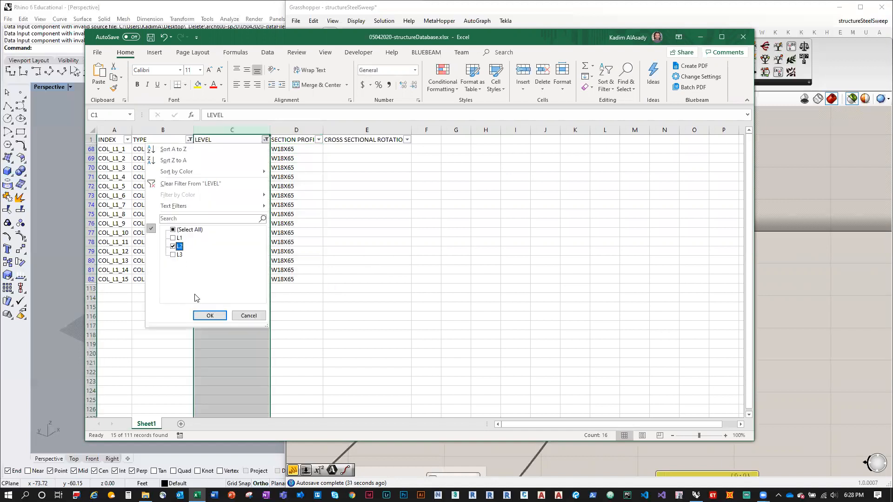
left_click(210, 315)
Look up the W14 sizes in the Grasshopper label panel and fill W14X48 as the section profile for all L2 columns in Excel
left_click(292, 148)
left_click(774, 251)
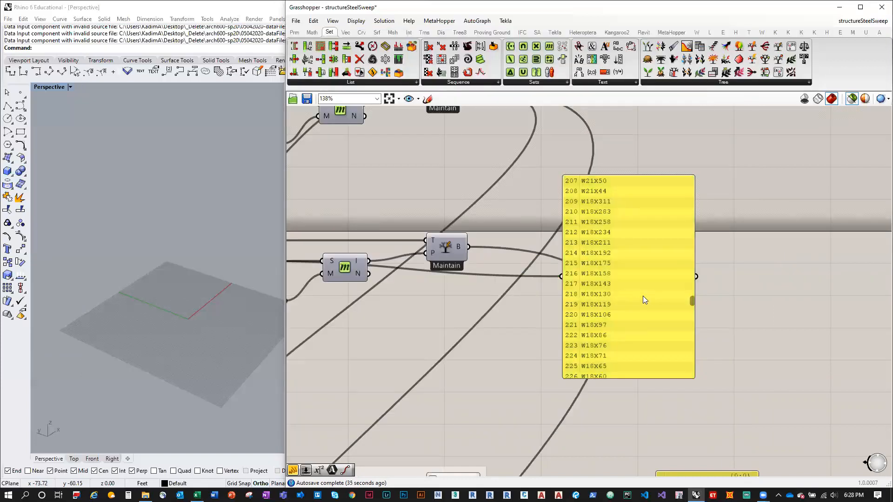
left_click_drag(693, 304, 695, 331)
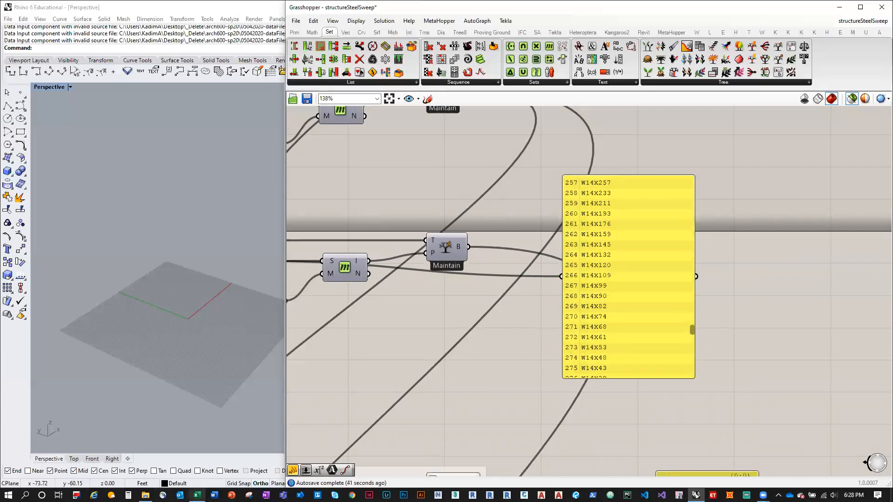
left_click(197, 495)
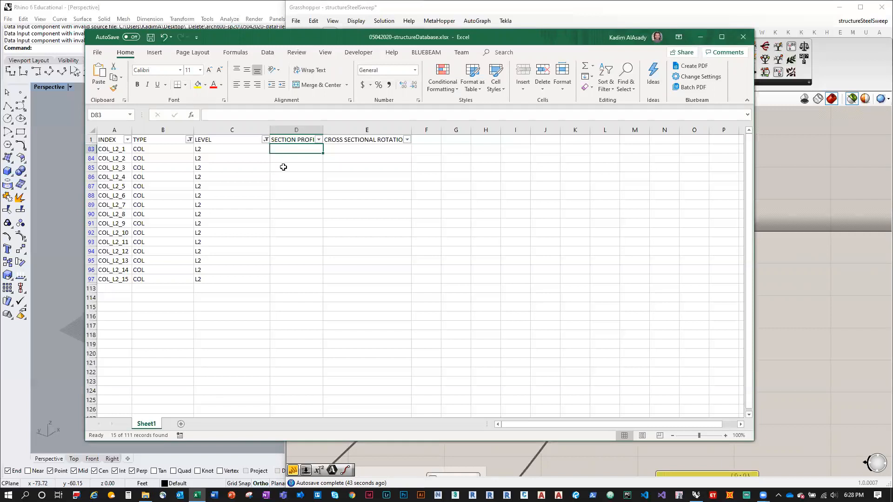
type("W14X48")
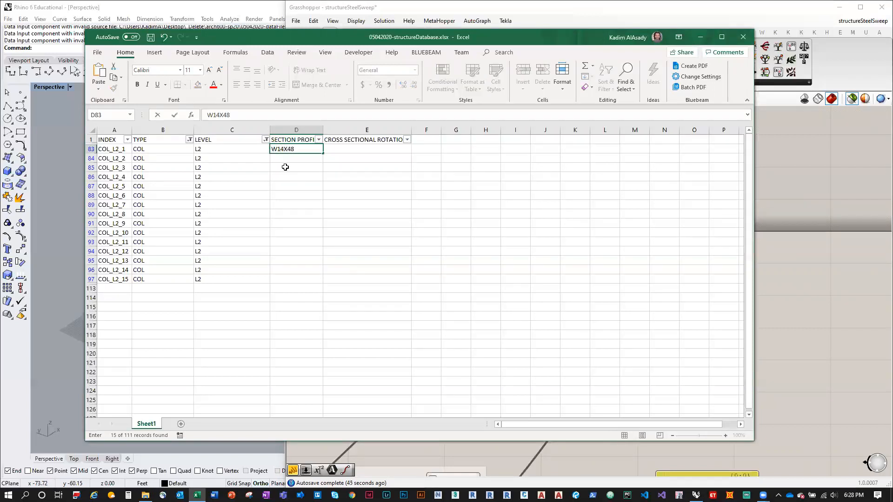
left_click_drag(323, 154, 326, 285)
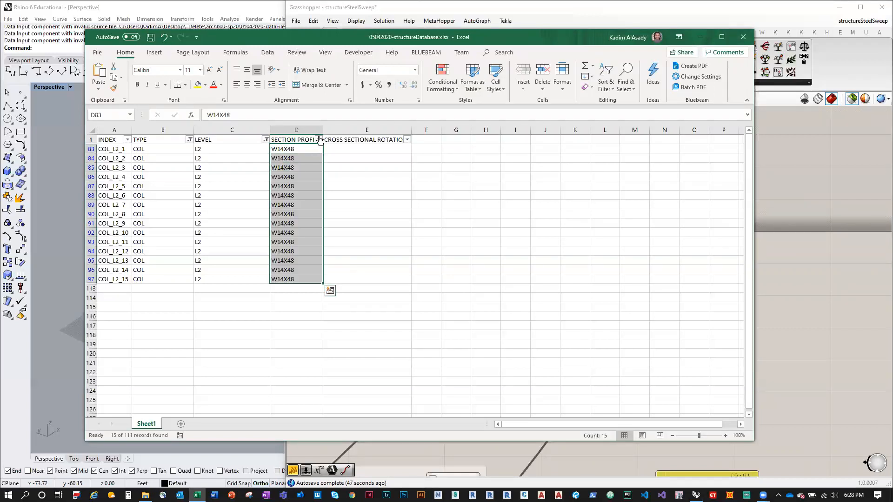
Change the LEVEL filter to show only L3 rows
left_click(318, 140)
left_click(265, 139)
left_click(266, 140)
left_click(173, 255)
left_click(173, 246)
left_click(209, 315)
Look up the W12 sizes in the Grasshopper label panel and fill W12X40 as the section profile for all L3 columns in Excel
key("alt+Tab")
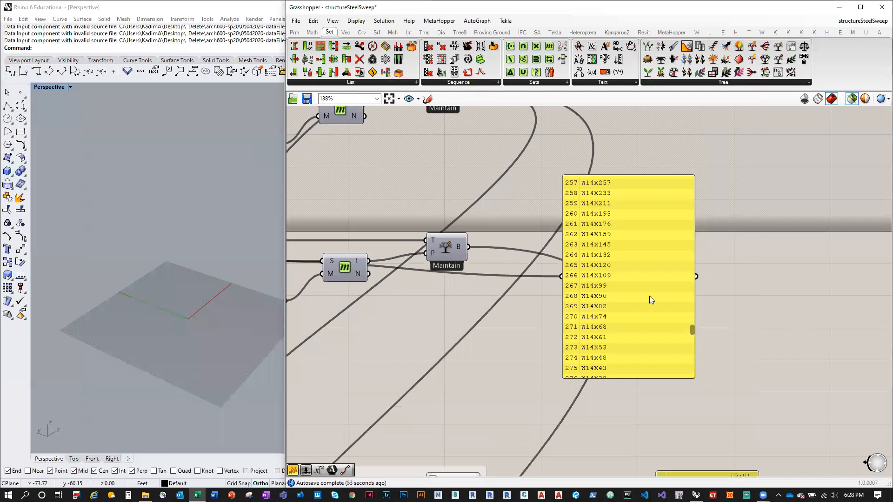
left_click_drag(692, 329, 700, 345)
key("alt+Tab")
left_click(294, 149)
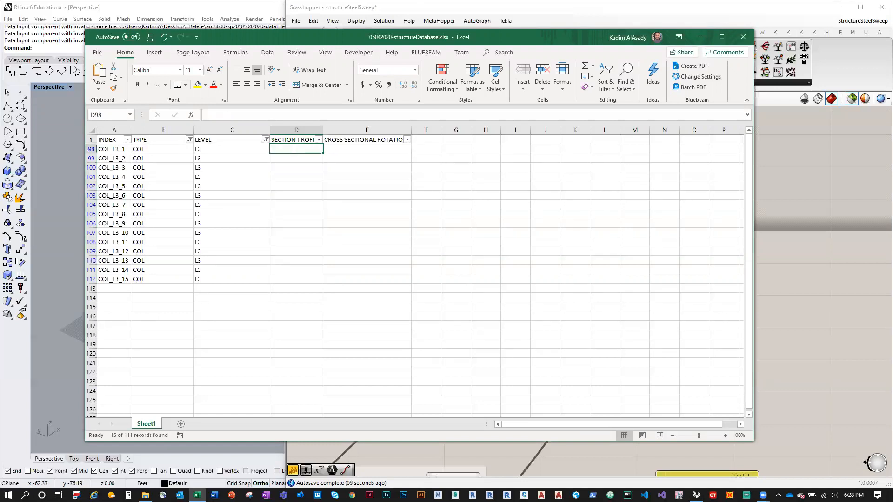
type("W12X40")
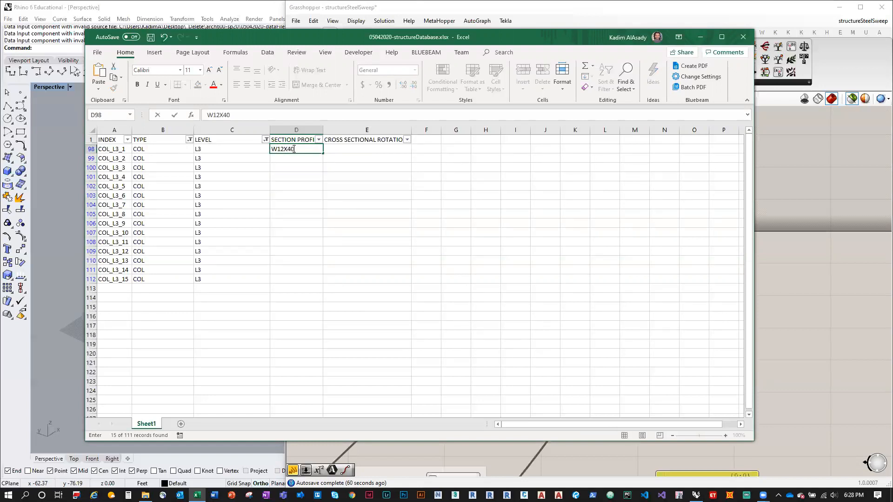
left_click_drag(322, 154, 323, 281)
left_click(423, 240)
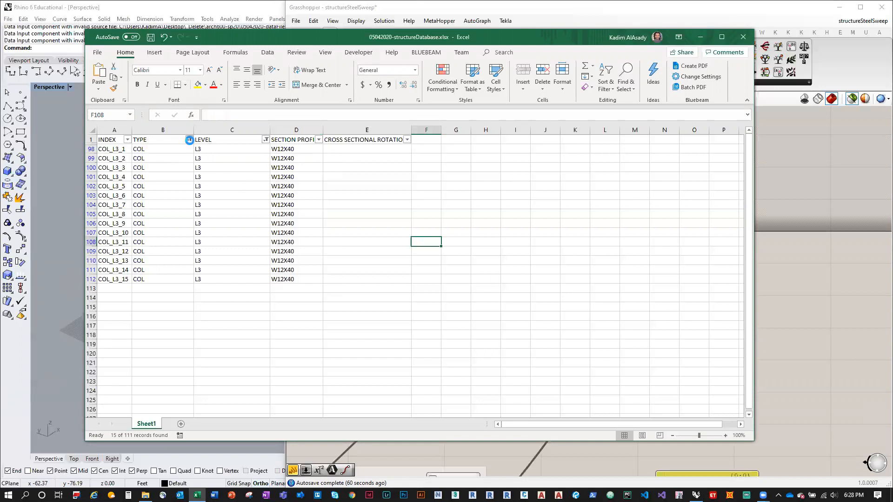
Change the TYPE filter to show only GRD rows
left_click(189, 140)
left_click(96, 246)
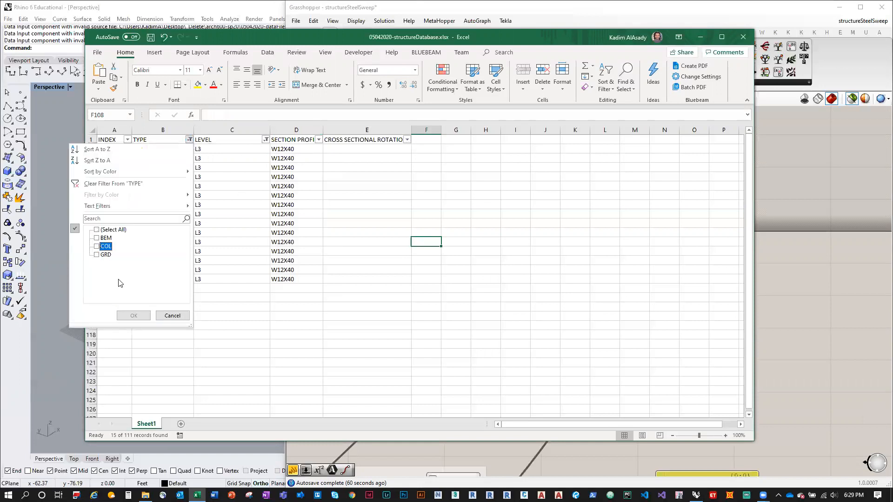
left_click(97, 255)
left_click(137, 316)
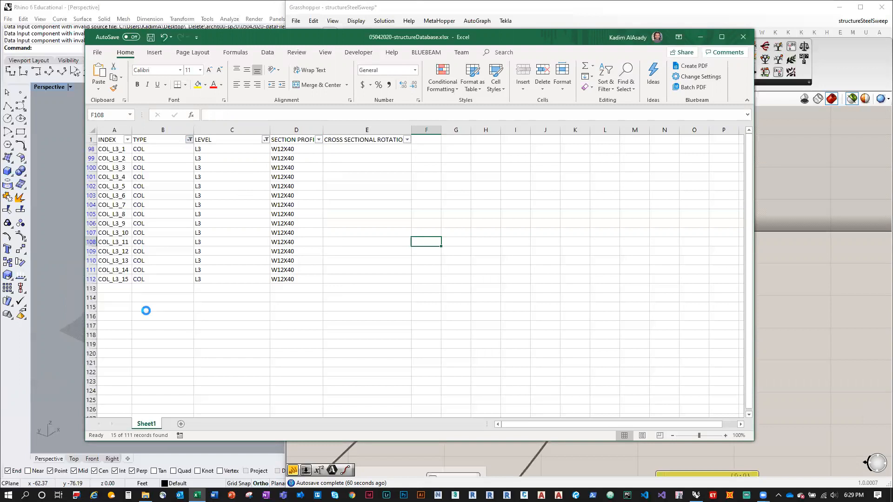
left_click(831, 333)
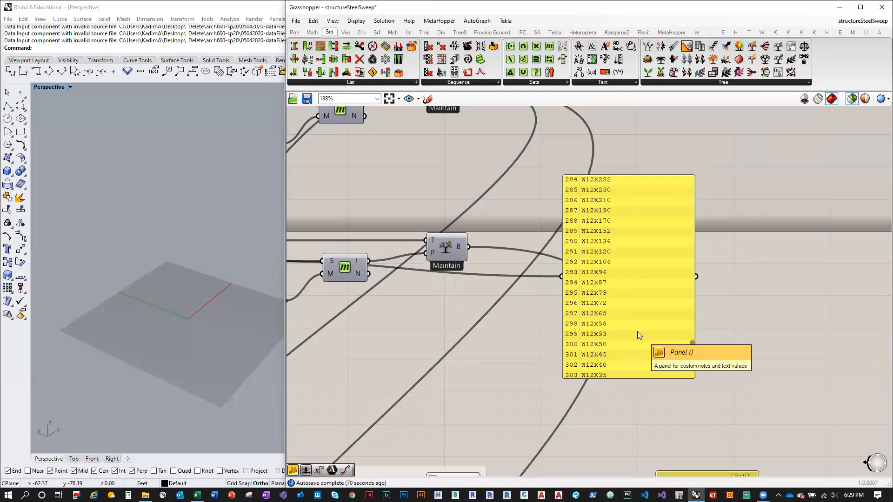
left_click(197, 495)
left_click(287, 149)
type("W")
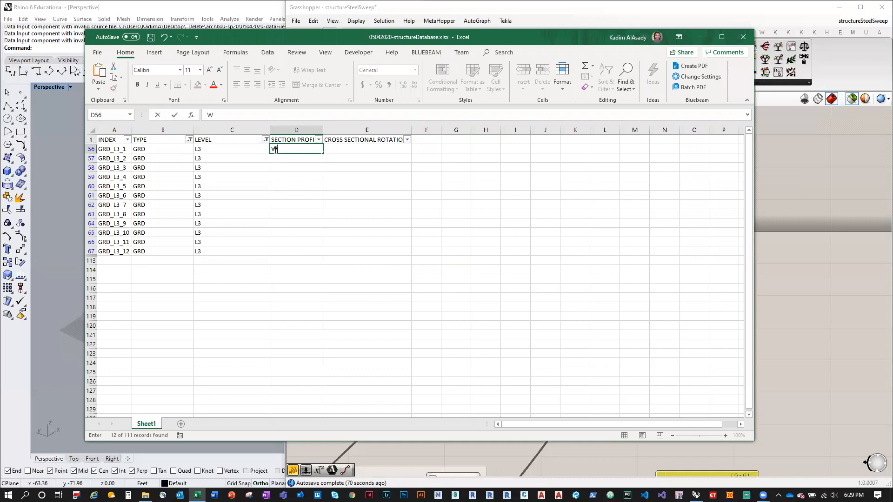
key("Escape")
Show all levels in the LEVEL filter and fill W12X87 as the section profile for every GRD row
left_click(265, 140)
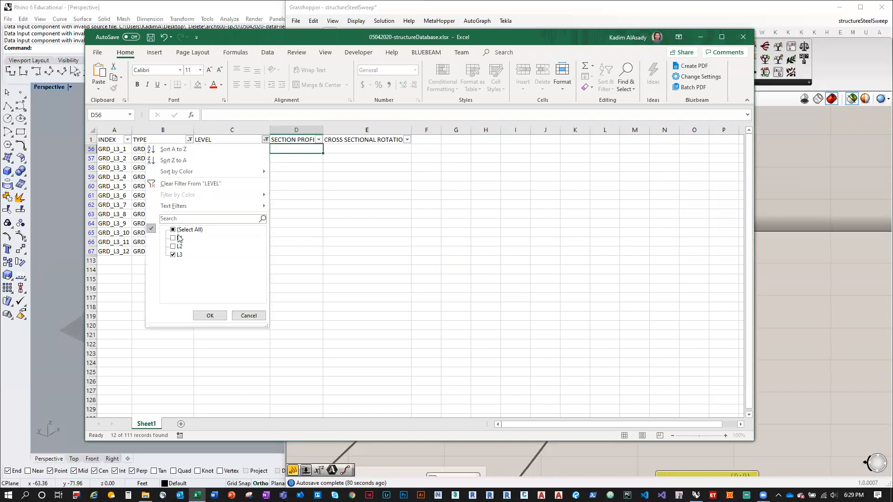
left_click(209, 316)
left_click(293, 148)
type("W12X87")
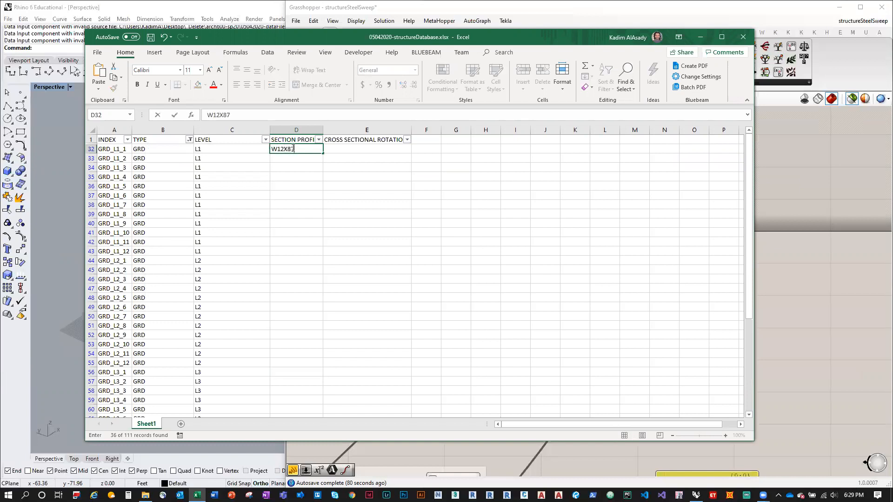
double_click(323, 152)
Look up the W10 sizes in the Grasshopper label panel, and change the TYPE filter in Excel to show only BEM rows
left_click(771, 272)
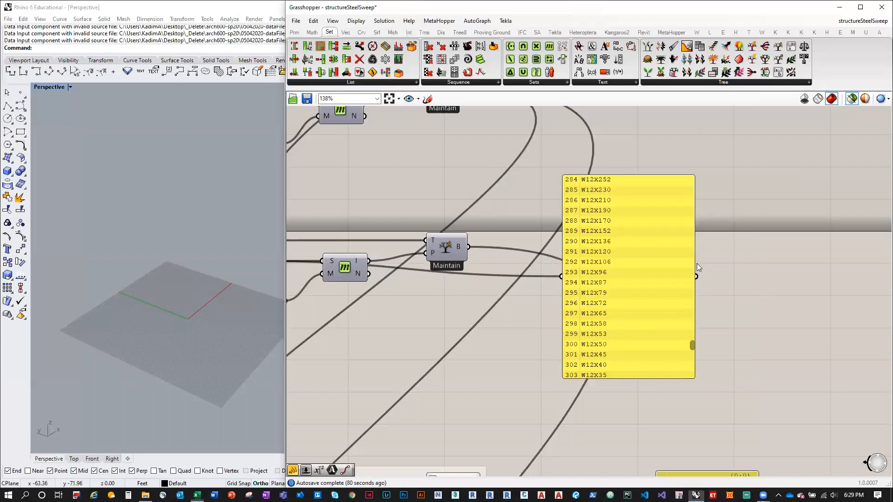
left_click_drag(692, 345, 697, 357)
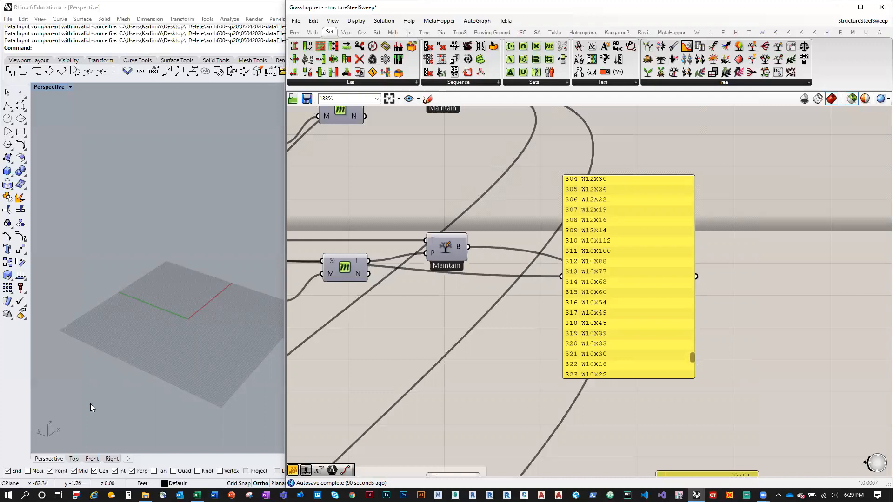
left_click(196, 495)
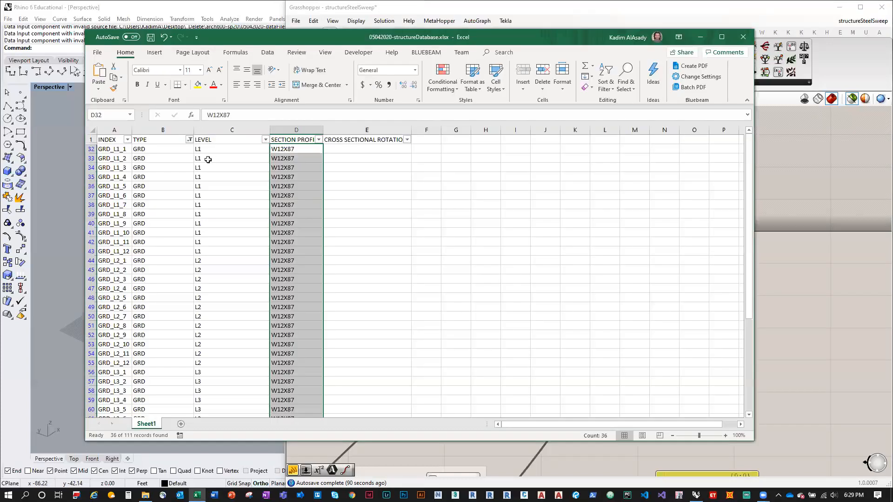
left_click(189, 140)
left_click(96, 255)
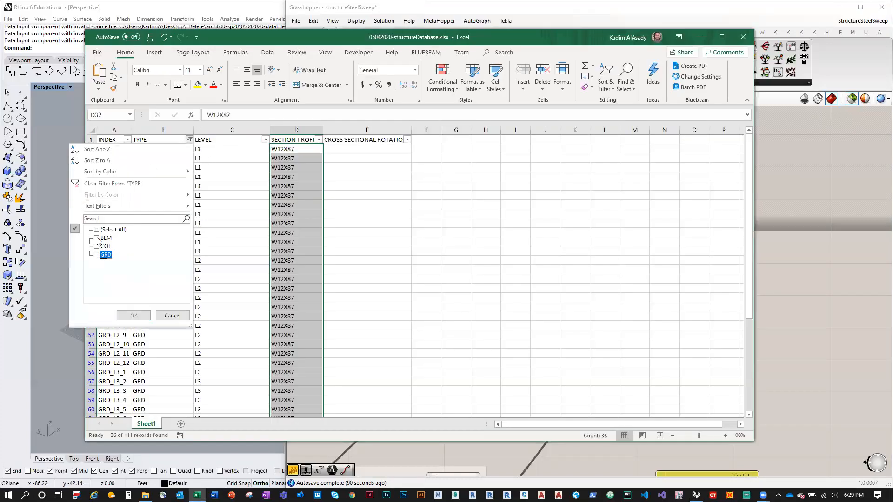
left_click(96, 238)
left_click(137, 315)
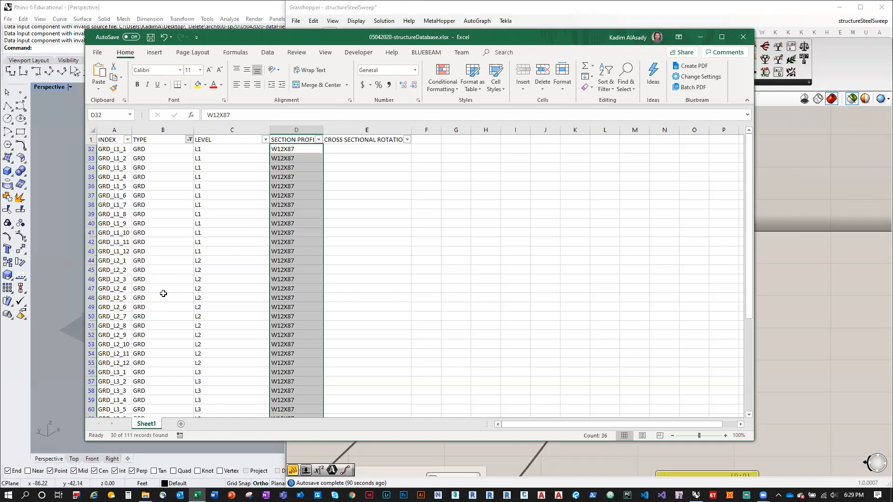
Fill W10X30 as the section profile for every BEM row
left_click(280, 149)
type("W10X30")
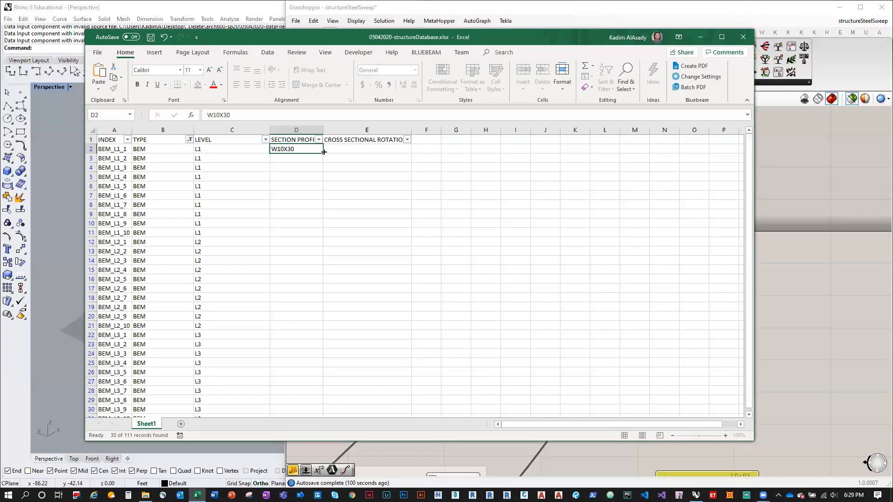
double_click(324, 152)
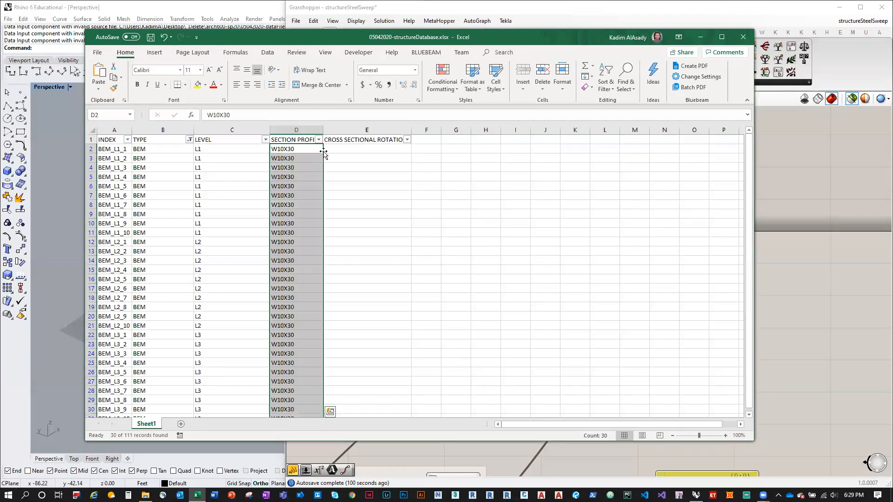
left_click(407, 213)
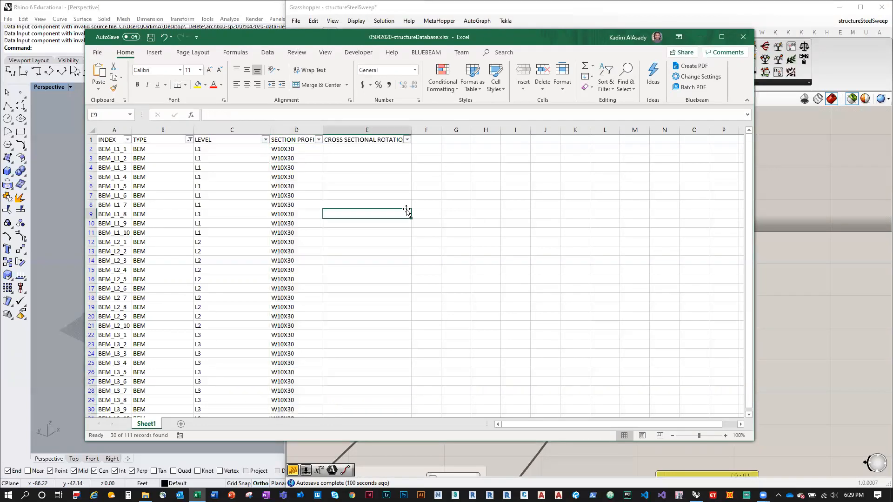
Save the workbook under the new name 05042020-structureDatabaseeEdited in the 05042020-dataFiles folder
left_click(97, 52)
left_click(116, 176)
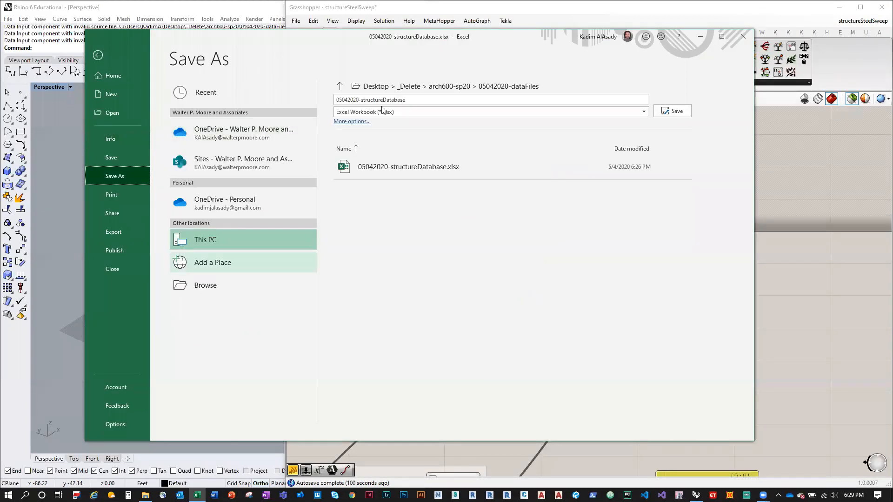
left_click(421, 97)
left_click(428, 99)
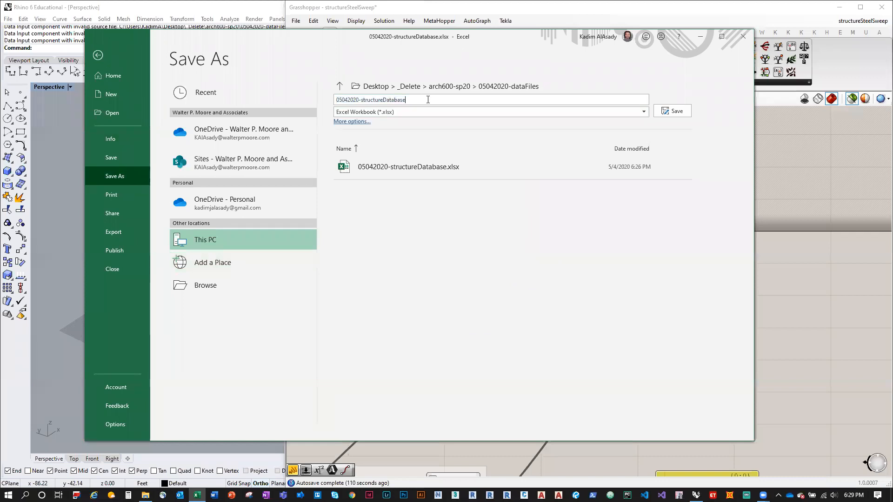
type("e")
key("Caps_Lock")
type("Edited")
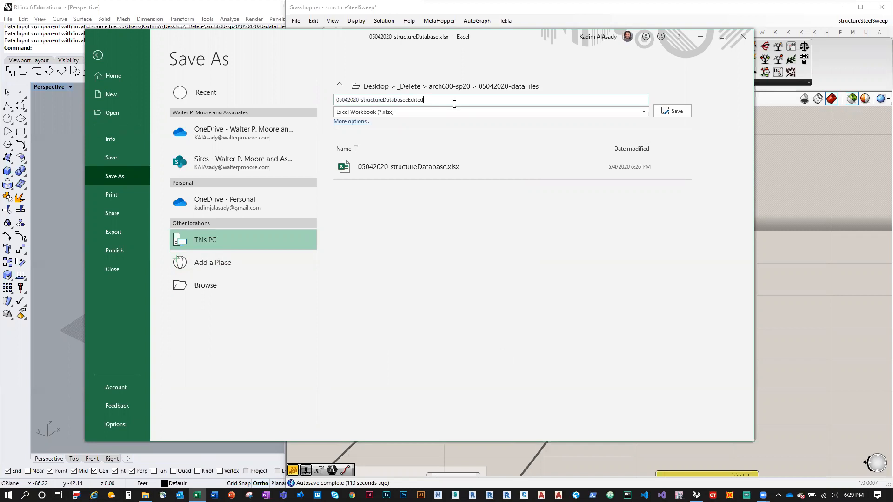
left_click(672, 111)
Return to Grasshopper and delete the two yellow list panels beside the section profile and sweep components
left_click(790, 187)
scroll(582, 203, "down", 3)
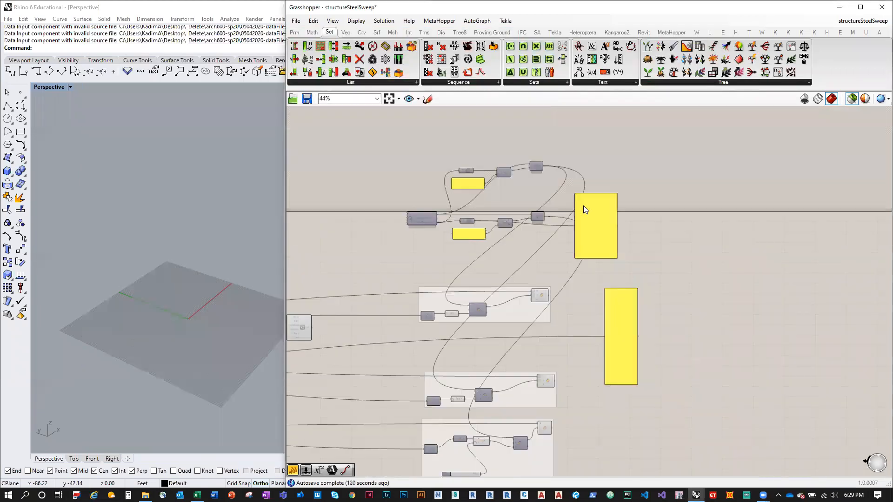
scroll(533, 244, "up", 2)
left_click(635, 242)
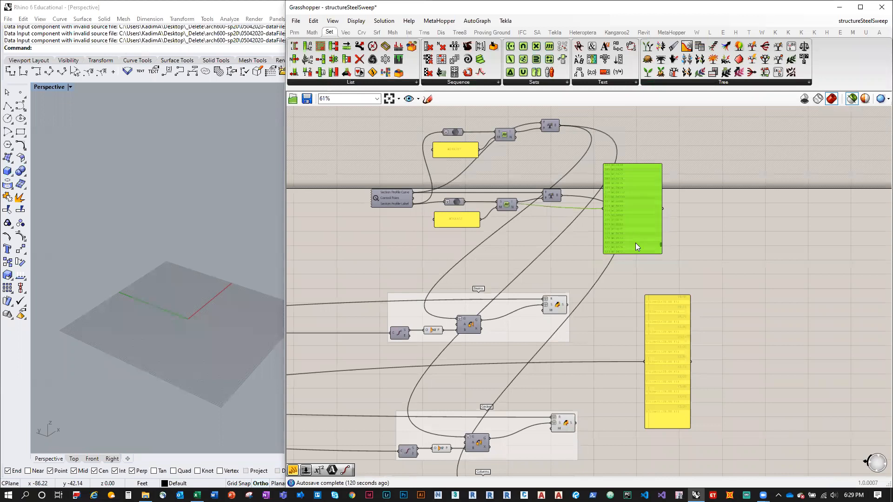
key("Delete")
left_click(654, 377)
key("Delete")
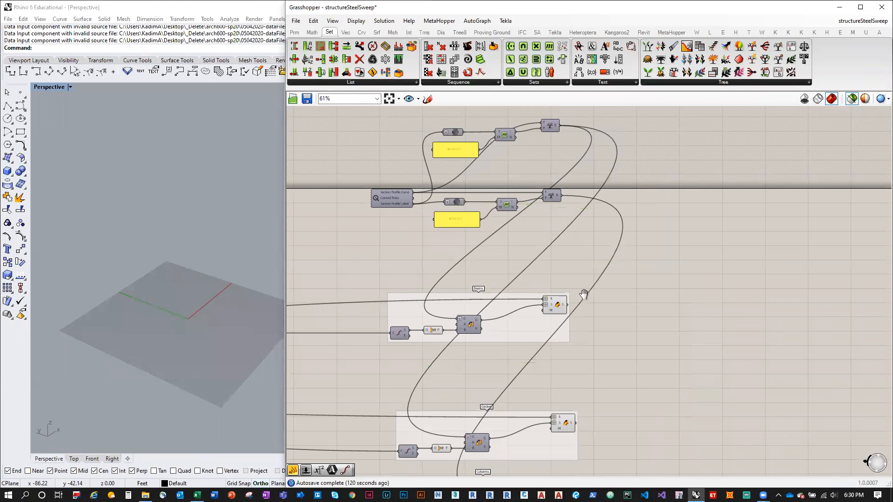
Move the beam, girder and column sweep groups together to the empty canvas above the section profile selection components
right_click_drag(583, 293, 644, 356)
scroll(601, 215, "down", 4)
scroll(639, 421, "up", 1)
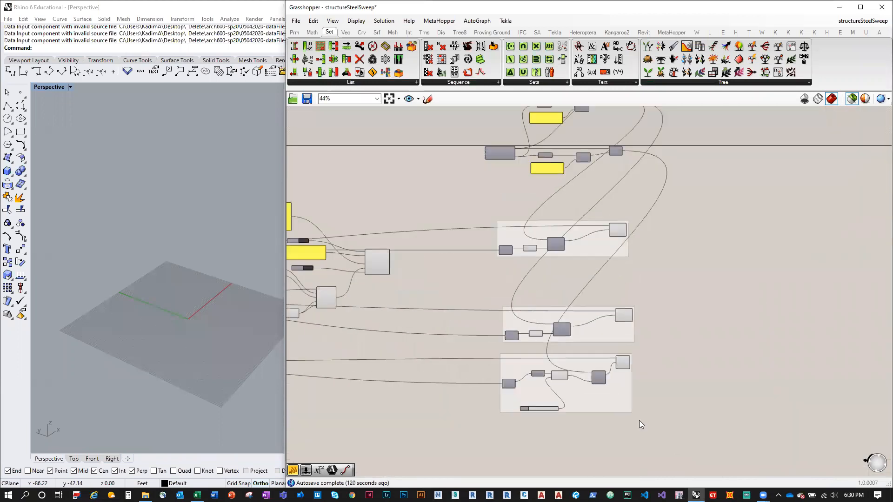
scroll(667, 431, "down", 1)
left_click_drag(667, 431, 548, 283)
left_click_drag(601, 311, 689, 106)
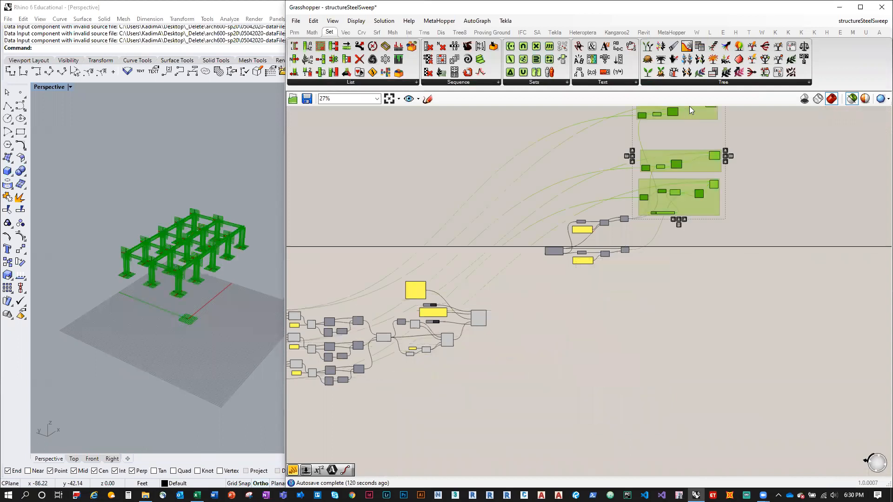
Copy the wide-flange section profile data component and place the copy below the Excel export components
scroll(588, 272, "up", 2)
scroll(529, 231, "up", 1)
left_click_drag(521, 229, 474, 356)
scroll(482, 349, "down", 2)
left_click_drag(713, 298, 490, 158)
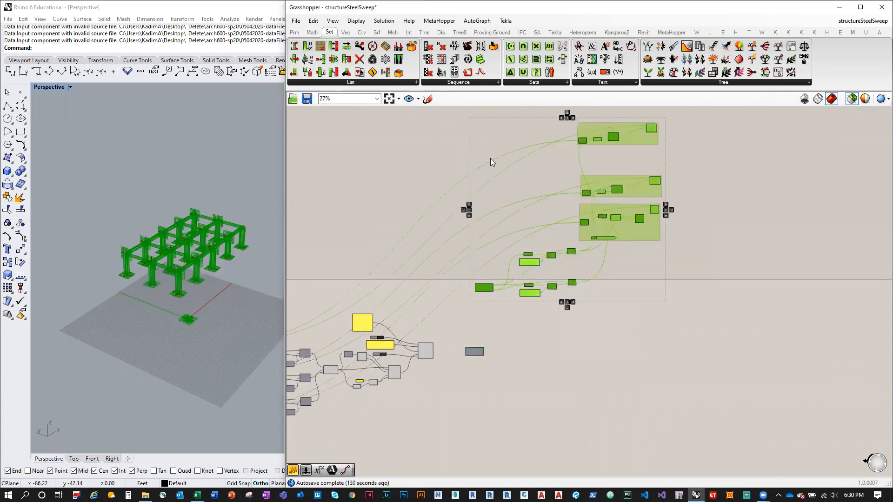
scroll(552, 342, "up", 5)
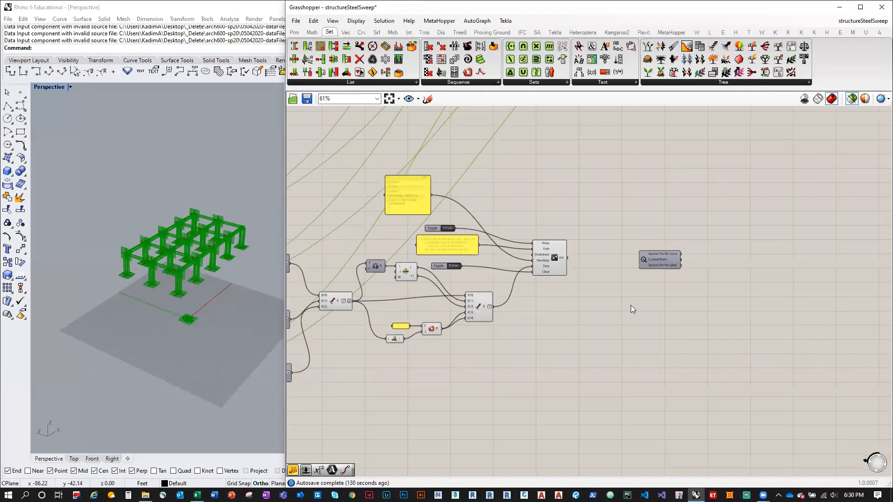
left_click_drag(754, 248, 663, 414)
scroll(610, 330, "down", 3)
scroll(521, 350, "up", 3)
right_click_drag(521, 351, 615, 387)
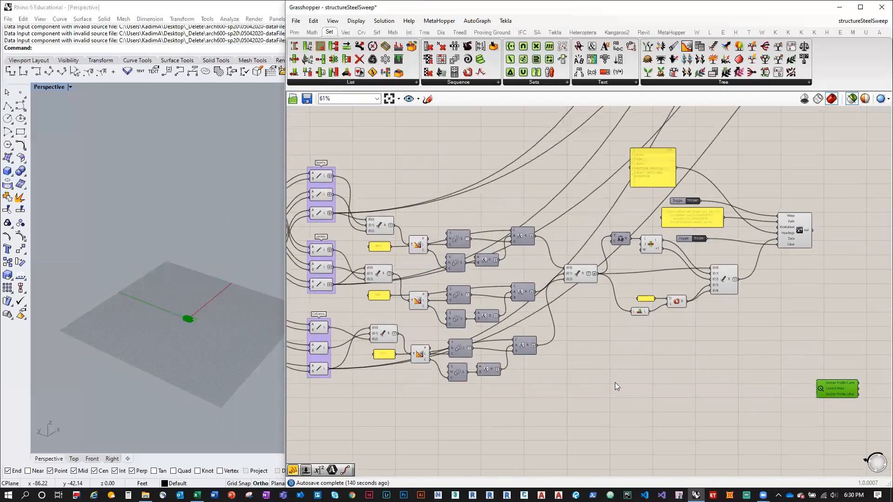
Group the member indexing and Excel export components and name the group "Exporting Structure Database"
left_click_drag(811, 414, 372, 150)
middle_click(414, 220)
left_click(457, 205)
right_click(464, 202)
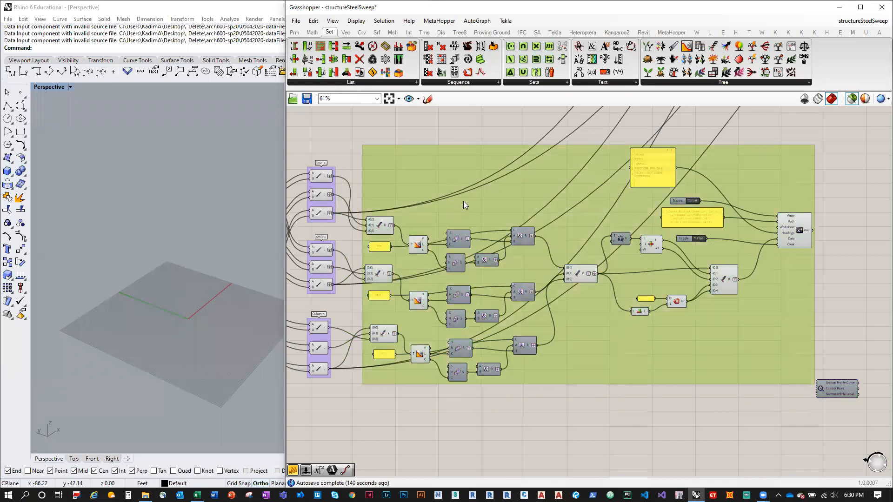
type("Exporting ")
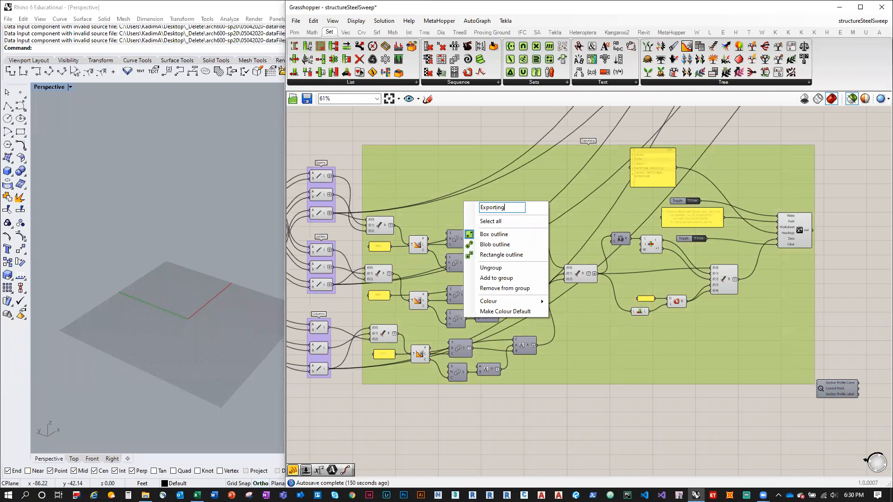
type("Structure Database")
left_click(508, 137)
Shift the exporting group away from the member line groups and reposition the section profile data component beneath it
scroll(523, 231, "down", 4)
left_click_drag(557, 276, 581, 246)
scroll(627, 323, "up", 1)
left_click_drag(706, 315, 626, 336)
scroll(520, 332, "up", 4)
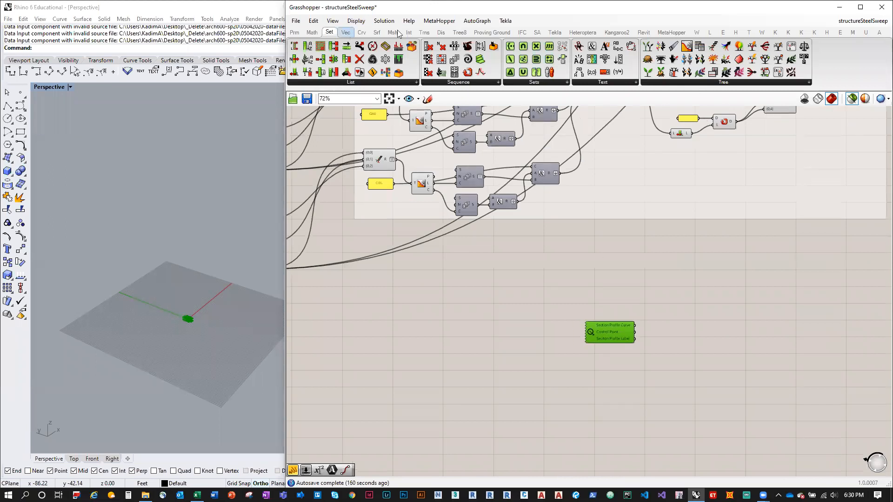
Add an Excel Reader above the section profile data component and wire a Boolean Toggle to its Read input
left_click(709, 32)
left_click(720, 82)
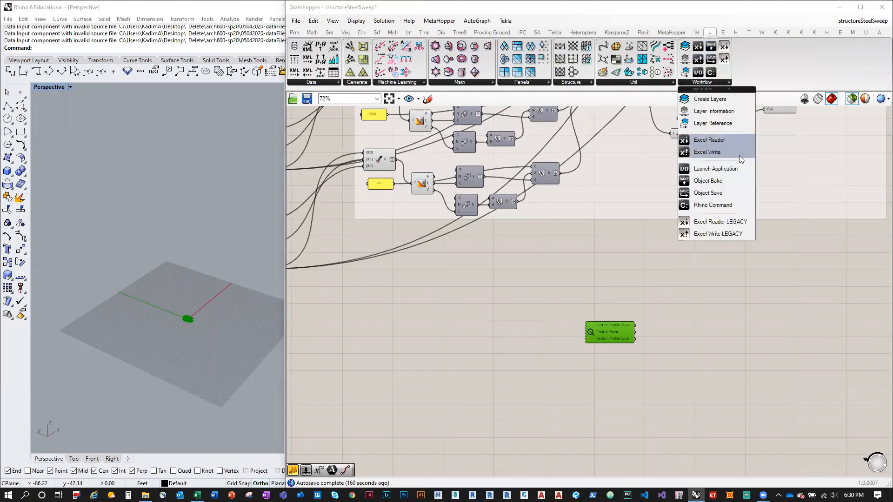
left_click_drag(710, 139, 681, 293)
scroll(681, 292, "up", 2)
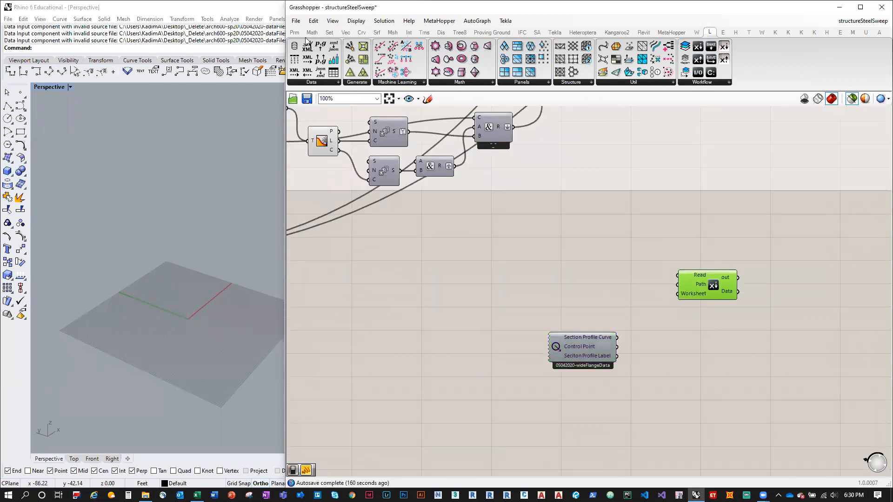
left_click(294, 32)
left_click(580, 82)
left_click_drag(488, 116, 654, 270)
left_click_drag(708, 287, 721, 283)
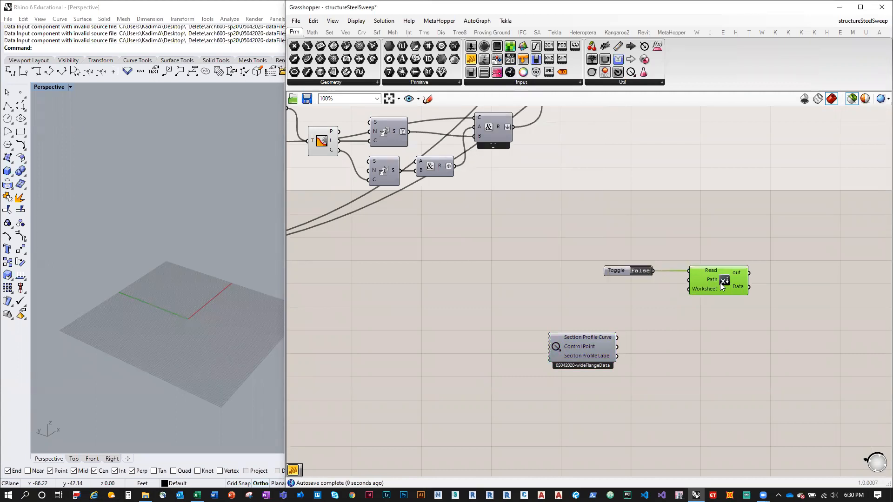
Add a File Path parameter set to 05042020-structureDatabaseeEdited.xlsx and connect it to the Excel Reader's Path input
left_click(435, 82)
left_click_drag(585, 274, 645, 292)
right_click(643, 293)
left_click(695, 395)
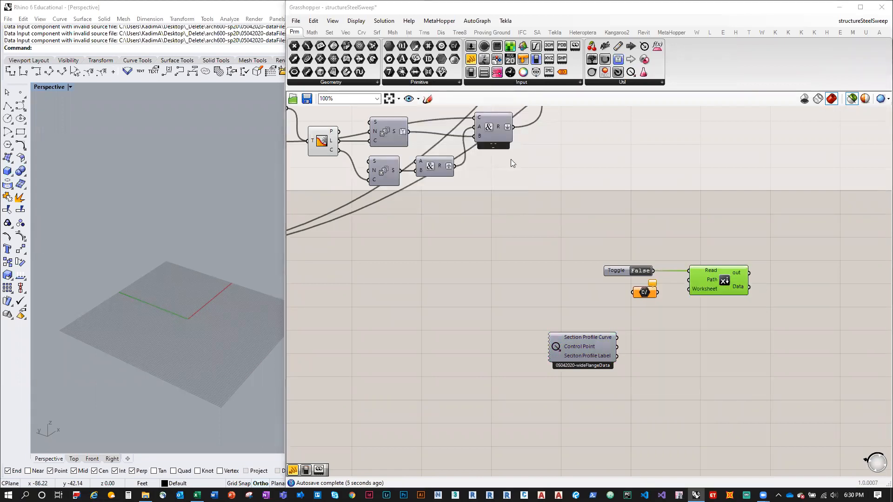
double_click(479, 95)
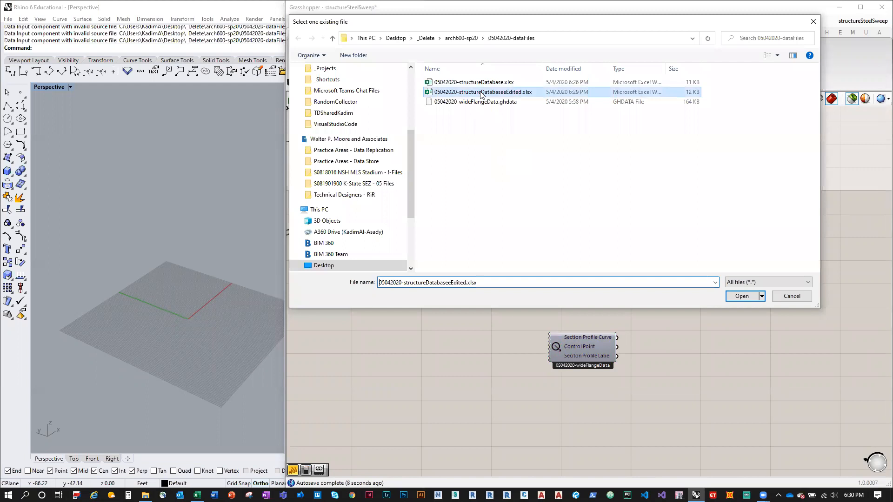
left_click_drag(657, 292, 690, 280)
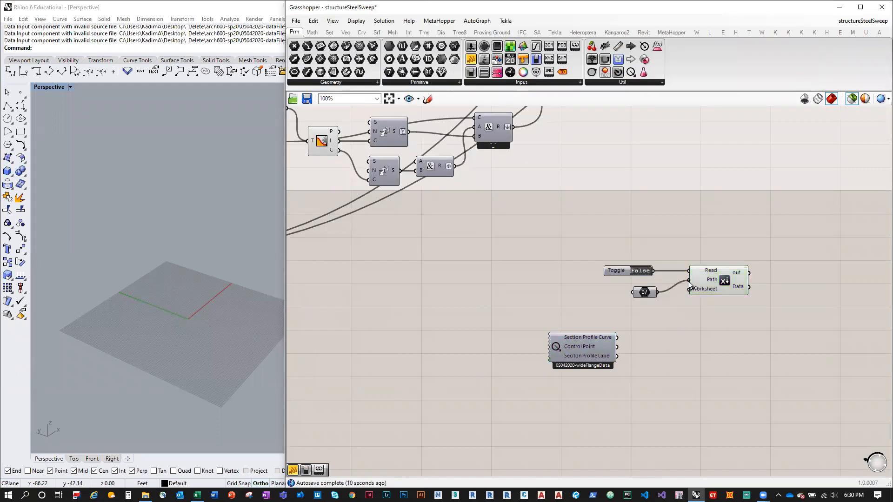
Set the reader's toggle to True and connect an enlarged panel to its Data output
right_click_drag(745, 290, 595, 307)
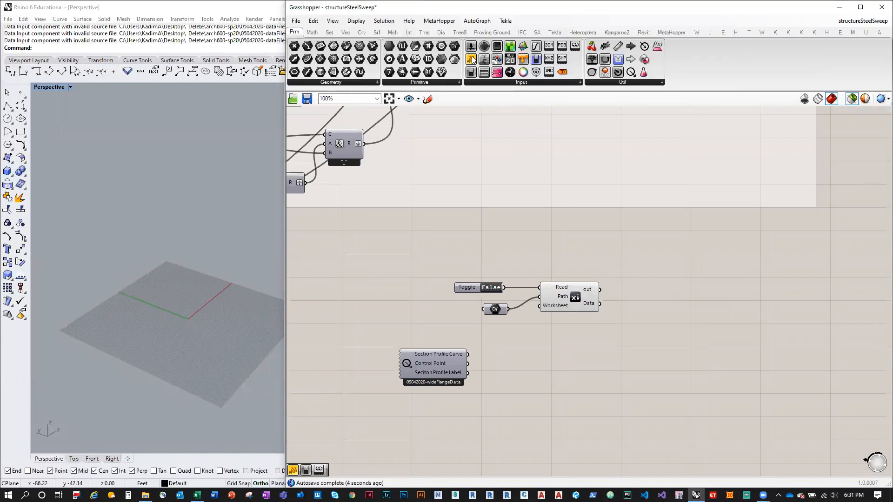
left_click_drag(471, 60, 664, 233)
left_click_drag(616, 259, 627, 233)
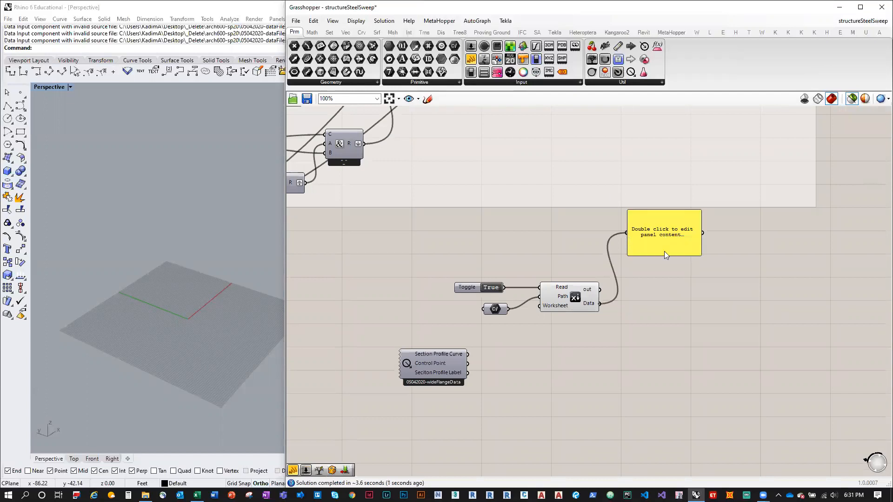
left_click_drag(701, 255, 743, 459)
right_click_drag(576, 336, 471, 261)
scroll(564, 320, "up", 1)
left_click_drag(564, 320, 648, 335)
mouse_move(470, 210)
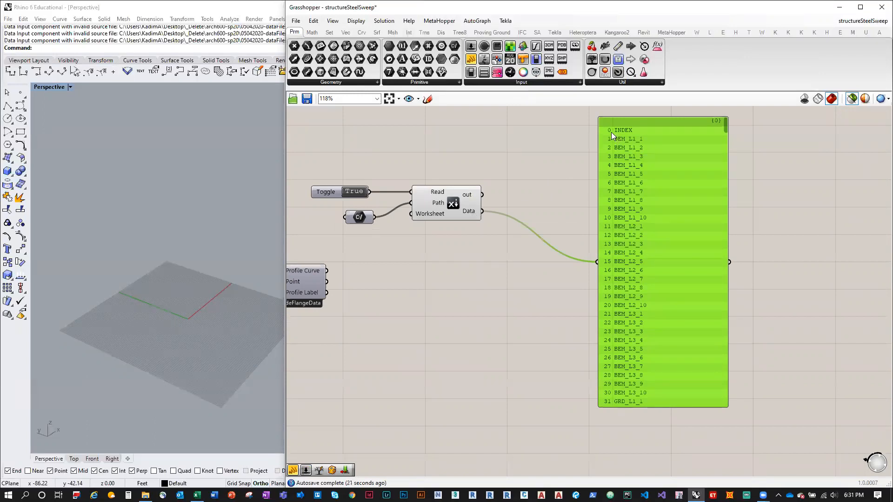
left_click_drag(630, 136, 614, 154)
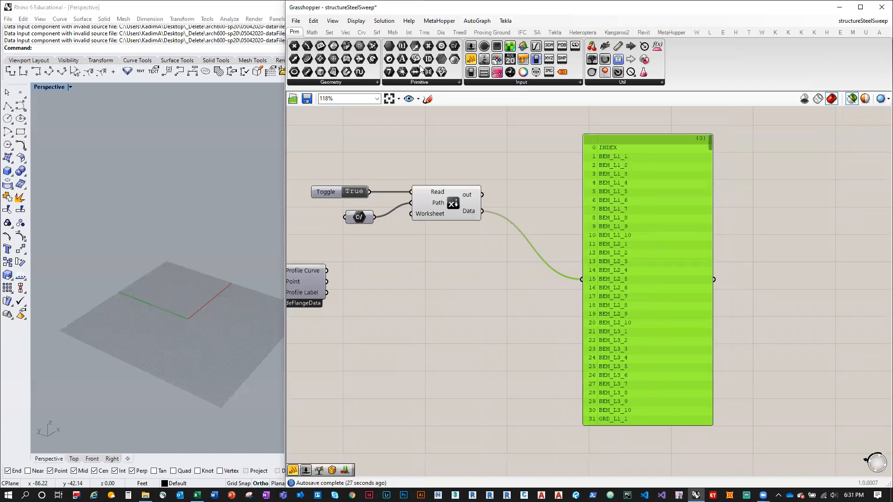
Add a Cull Index component after the Excel Reader and set its index integer for removing the header item
left_click(329, 32)
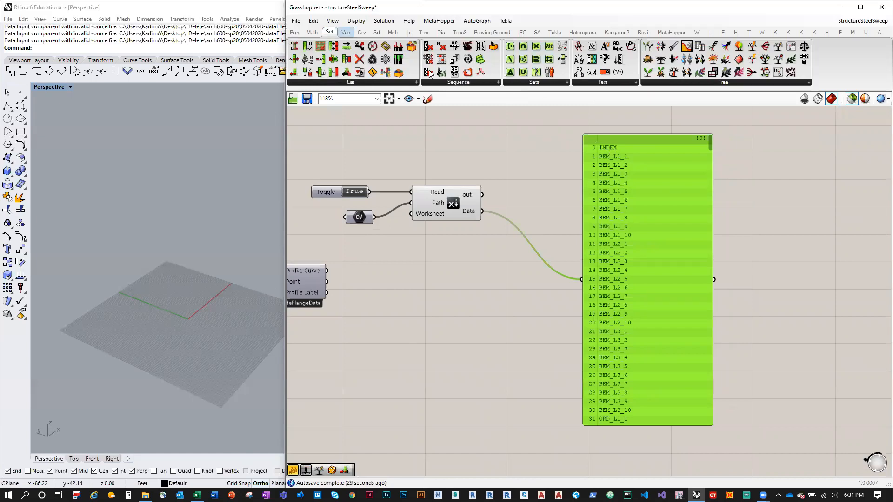
left_click(456, 82)
left_click(456, 82)
left_click_drag(455, 101, 529, 215)
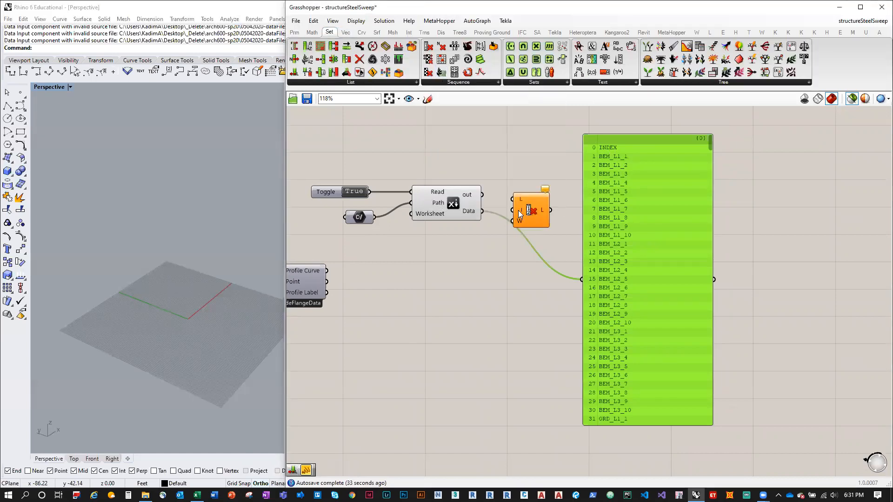
right_click(518, 210)
mouse_move(574, 317)
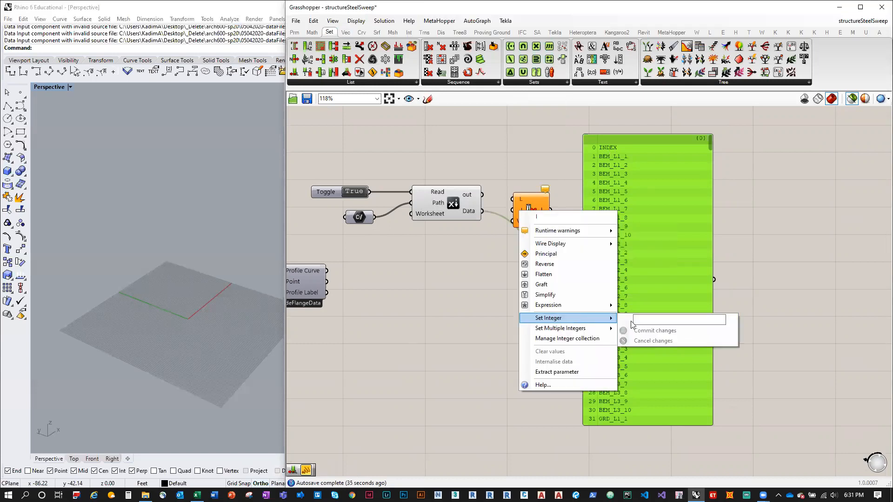
left_click(649, 321)
left_click(655, 331)
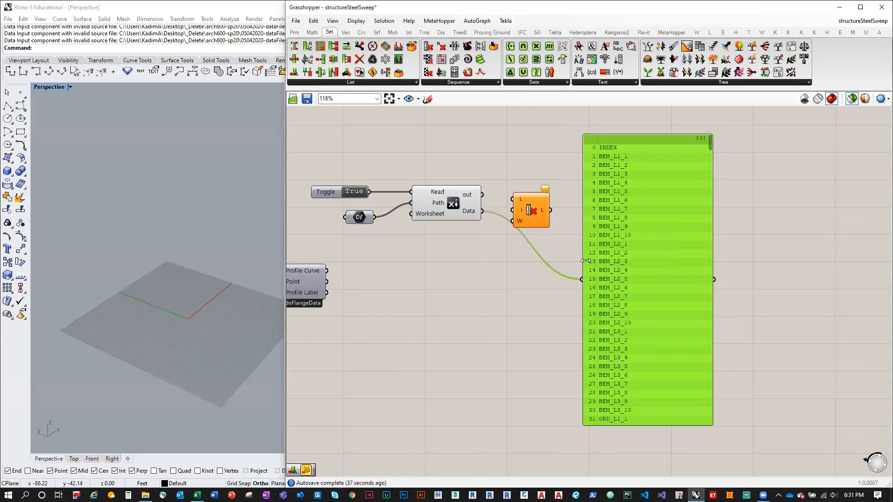
Wire the Cull Index between the reader's Data output and the panel, and simplify its output
left_click_drag(482, 211, 583, 279)
left_click_drag(710, 148, 713, 386)
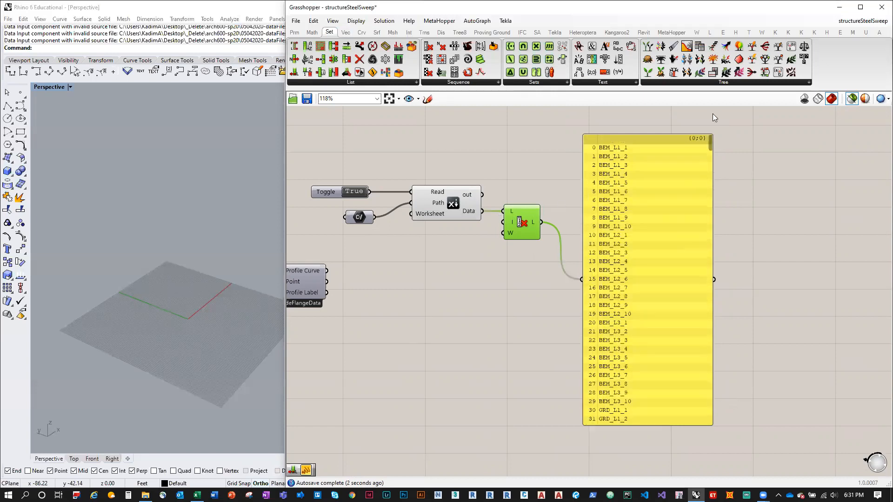
right_click(541, 223)
left_click(561, 295)
right_click_drag(568, 203, 613, 226)
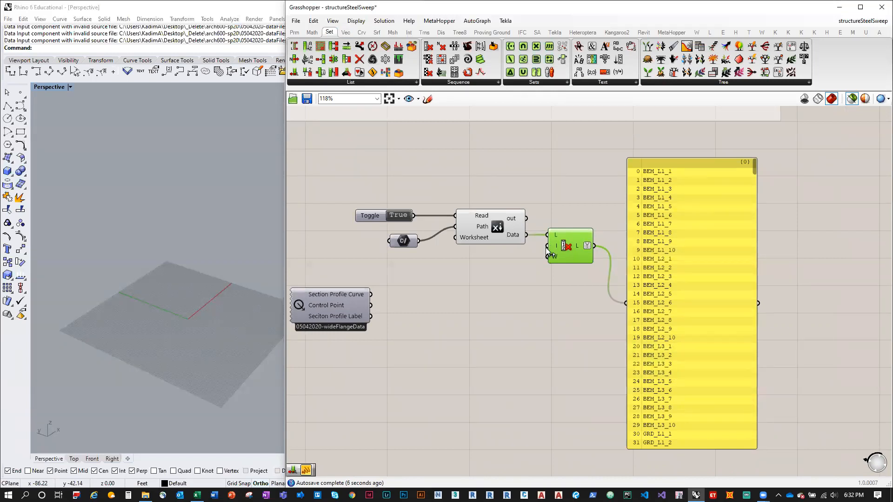
Inspect the Merge components that collect the beam, girder and column lines in the exporting group
scroll(545, 253, "down", 1)
scroll(577, 363, "down", 7)
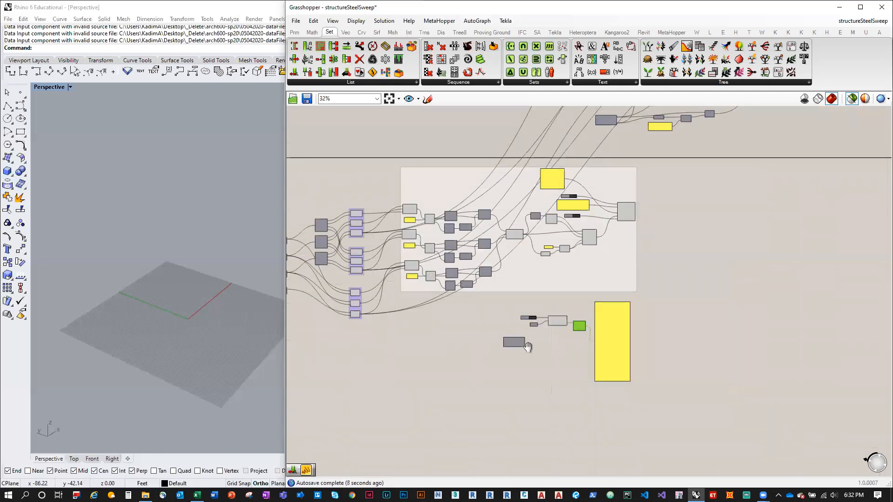
right_click_drag(391, 259, 502, 273)
scroll(502, 273, "up", 4)
scroll(502, 279, "up", 2)
left_click(492, 212)
left_click(506, 158)
left_click(500, 298)
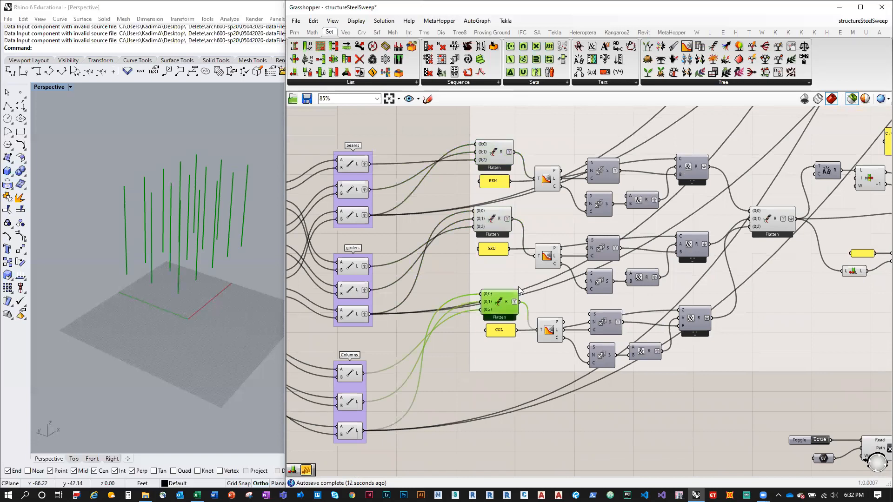
Duplicate the Entwine component that combines the three member lists and place the copy below the exporting group
right_click_drag(792, 266, 745, 262)
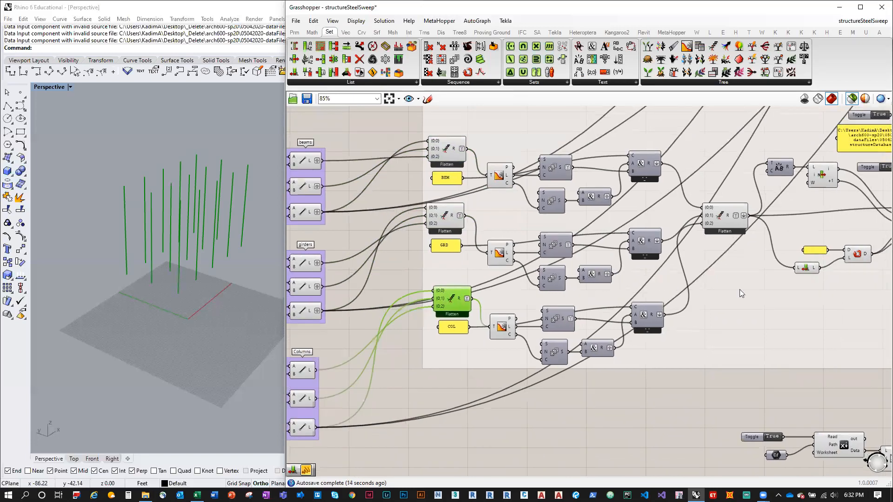
right_click_drag(742, 293, 699, 279)
left_click(676, 212)
key("ctrl+c")
key("ctrl+v")
left_click_drag(672, 221, 562, 416)
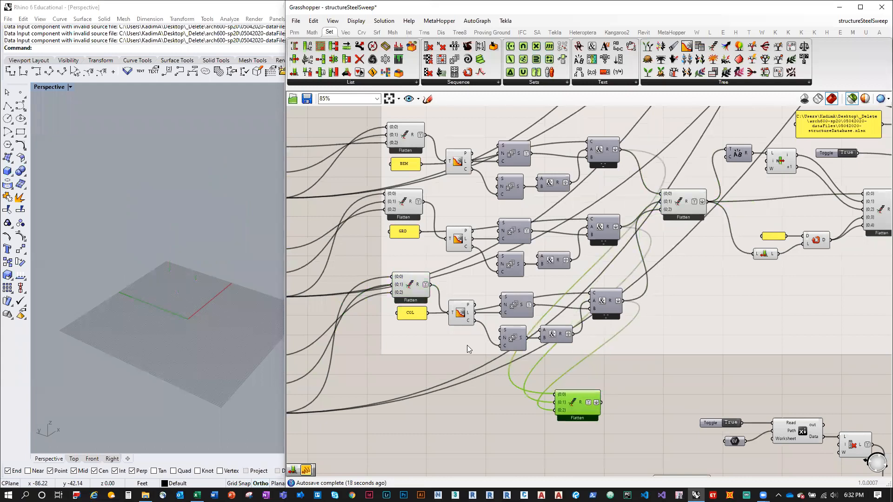
Connect the flattened beam, girder and column line collections to inputs {0;0}, {0;1} and {0;2} of the copied Entwine
left_click_drag(425, 135, 554, 394)
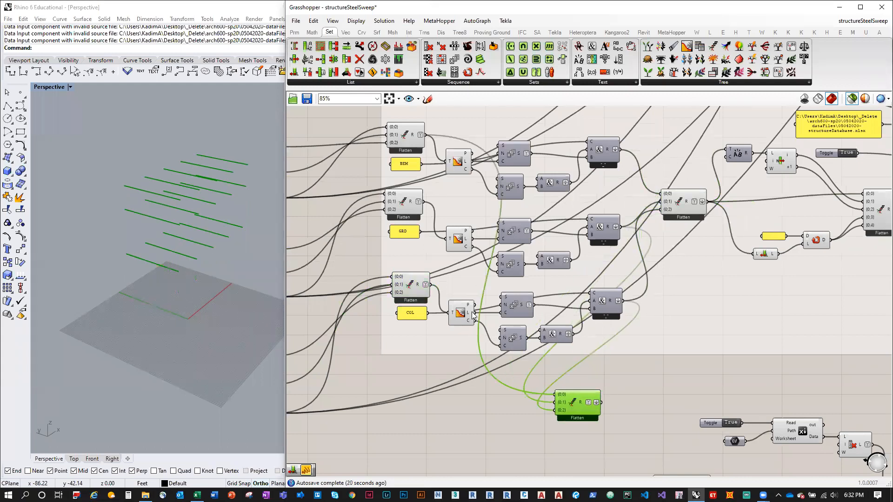
left_click_drag(423, 201, 553, 404)
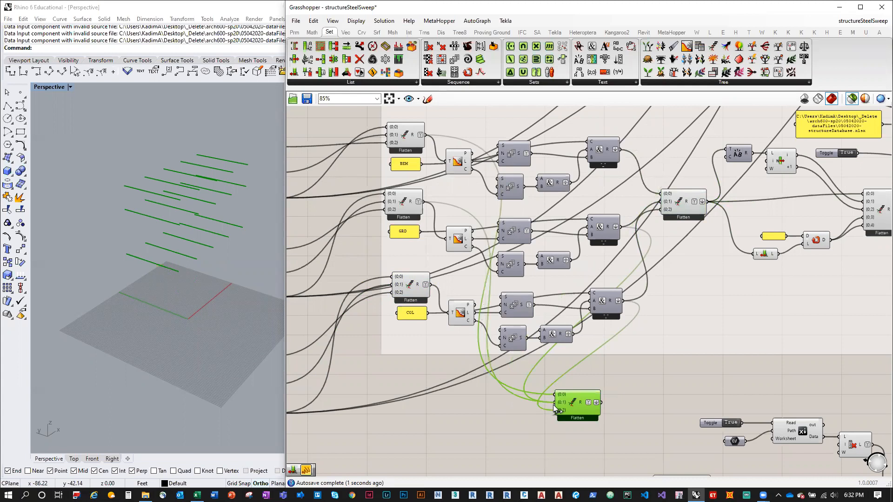
left_click_drag(430, 285, 621, 402)
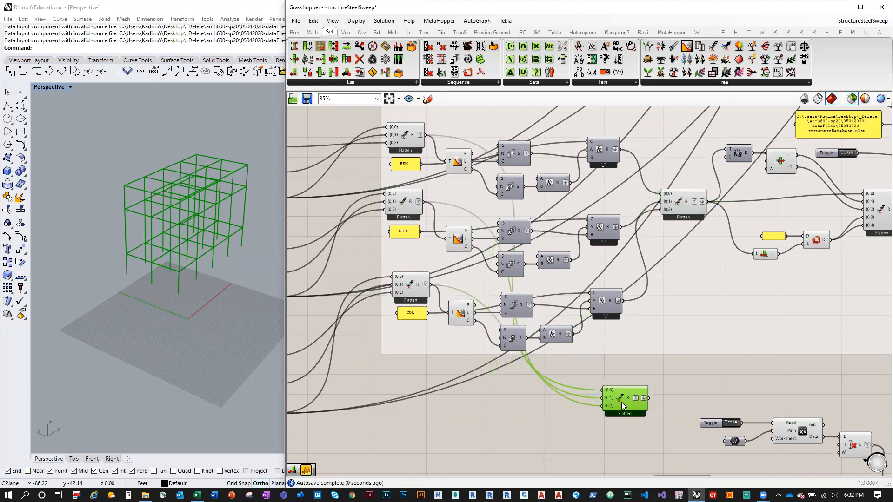
left_click(667, 204)
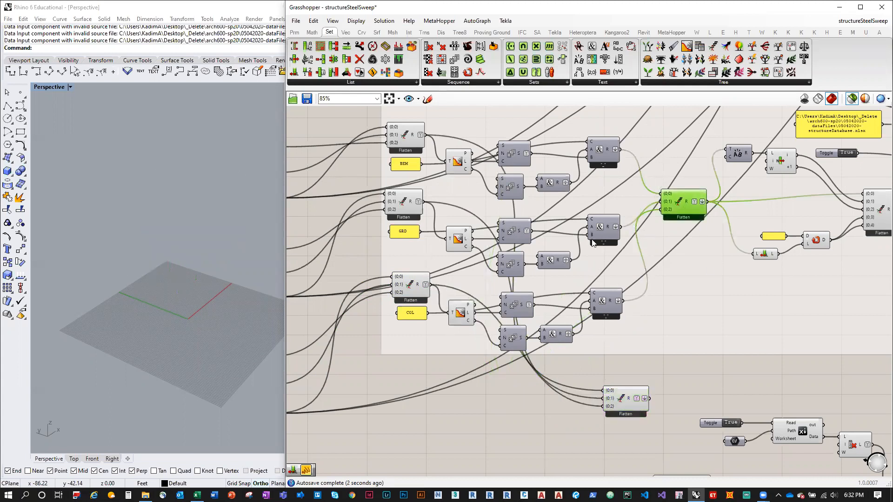
left_click(630, 405)
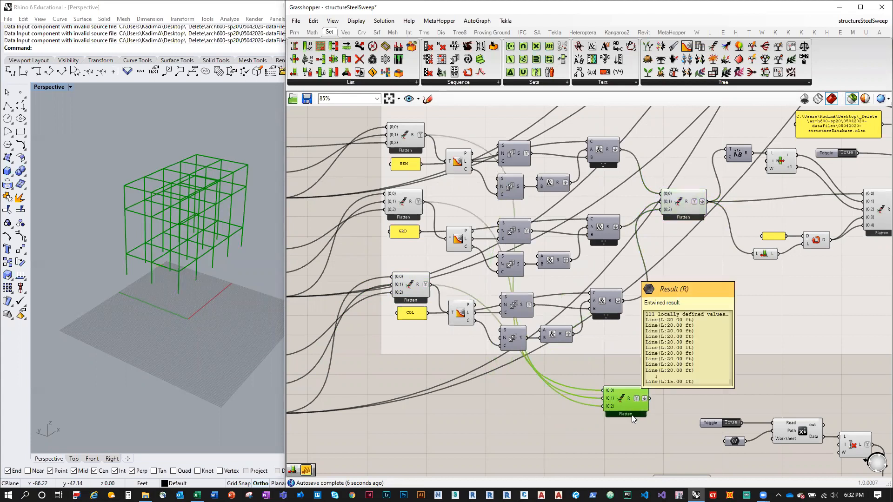
Move the copied Entwine above the Excel reader's Cull Index and shift the member data panel farther from them
right_click_drag(631, 415, 449, 213)
scroll(446, 210, "down", 3)
left_click_drag(446, 211, 560, 205)
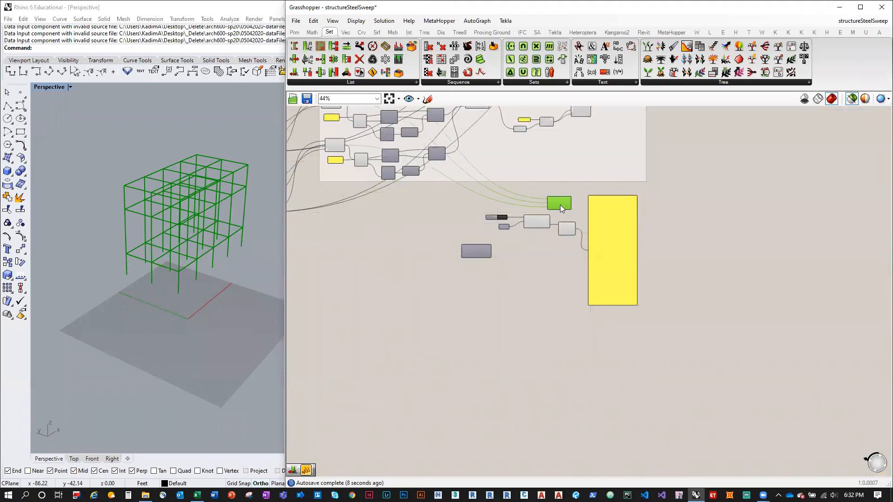
scroll(562, 204, "up", 6)
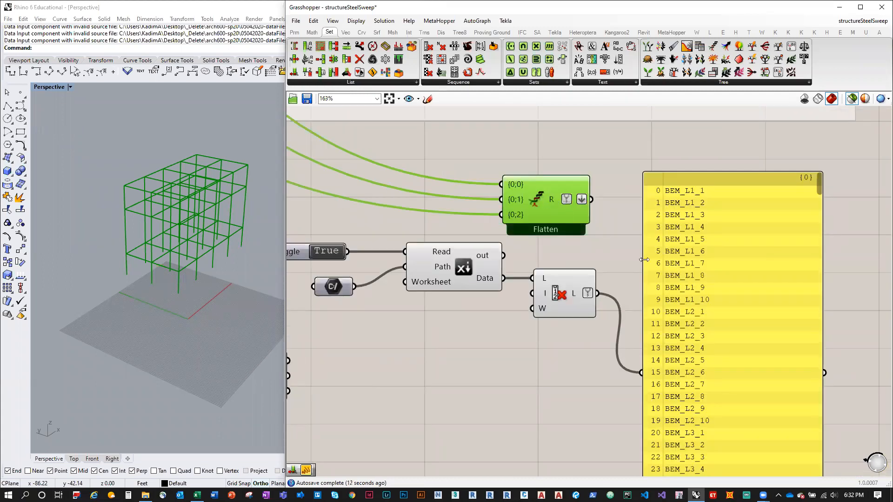
right_click_drag(686, 266, 582, 248)
left_click_drag(583, 248, 682, 250)
scroll(543, 204, "down", 3)
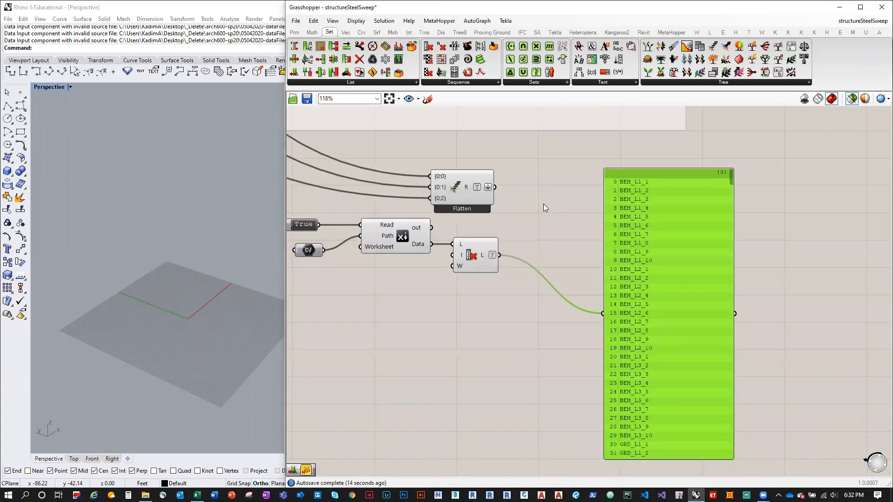
Duplicate the member data panel beside the original and connect the copy to the line Entwine's result
scroll(536, 274, "up", 2)
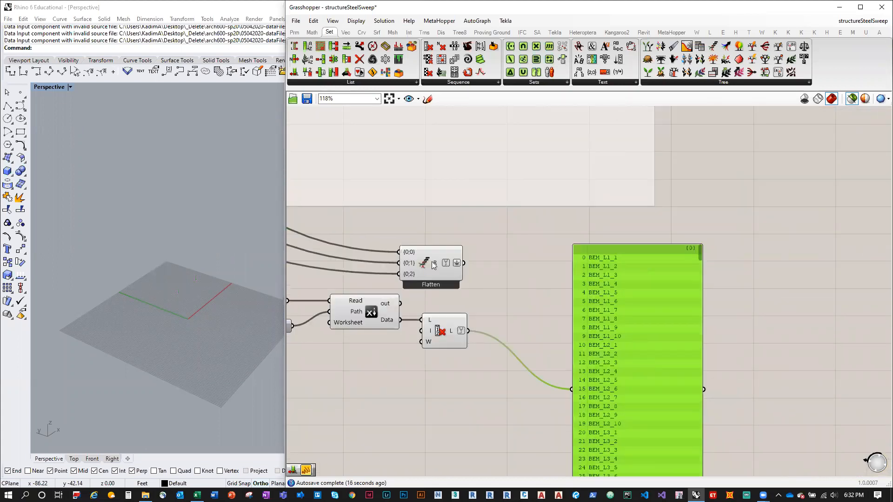
left_click_drag(655, 316, 789, 320, "alt")
left_click_drag(464, 263, 715, 384)
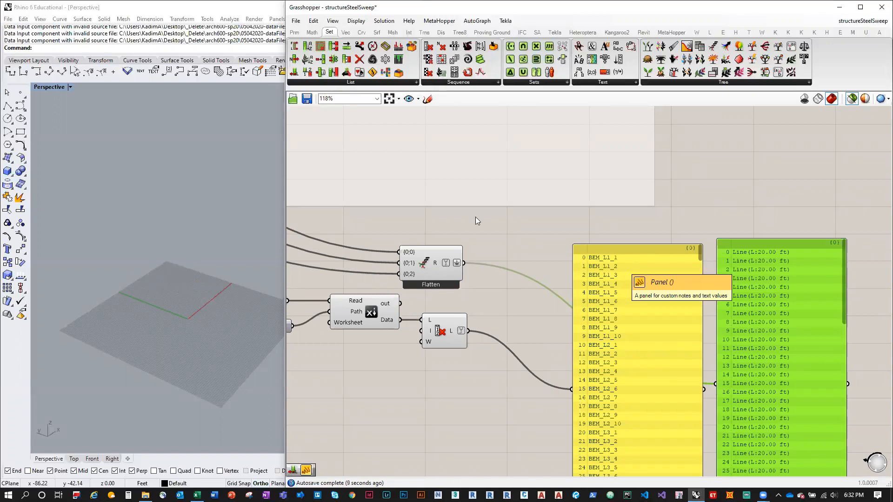
left_click(348, 83)
left_click(347, 113)
left_click(526, 258)
left_click_drag(464, 263, 508, 247)
right_click_drag(160, 279, 226, 304)
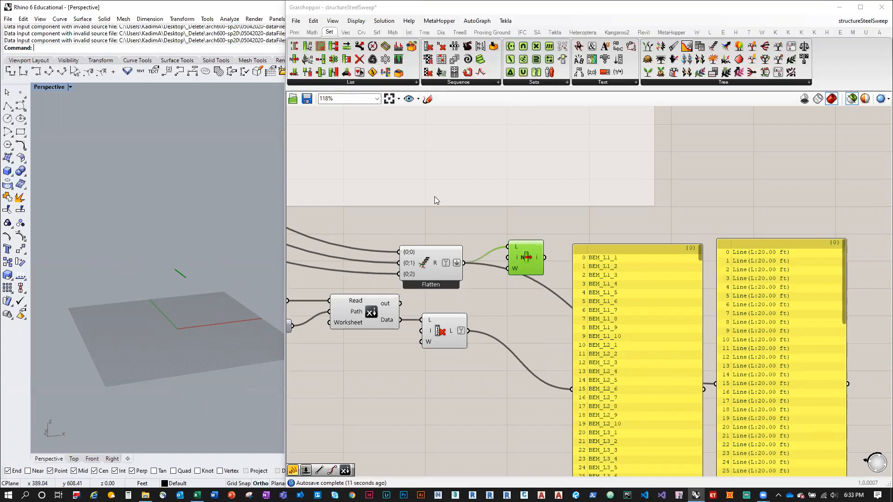
left_click(518, 252)
key("Delete")
Shift the member data panel and the line panel to leave a wider gap between them
right_click_drag(511, 276, 429, 249)
left_click_drag(530, 311, 550, 313)
left_click_drag(656, 322, 699, 321)
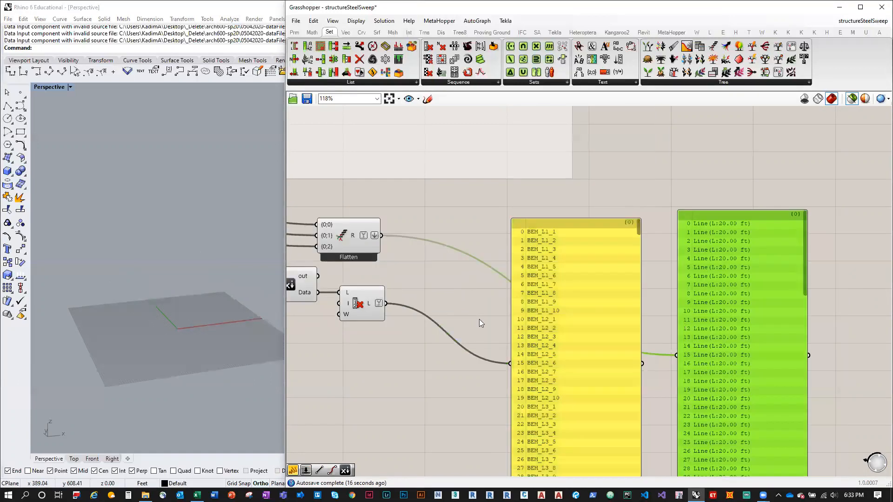
Add an Explode Tree component after the Cull Index and feed it the culled list
left_click(368, 304)
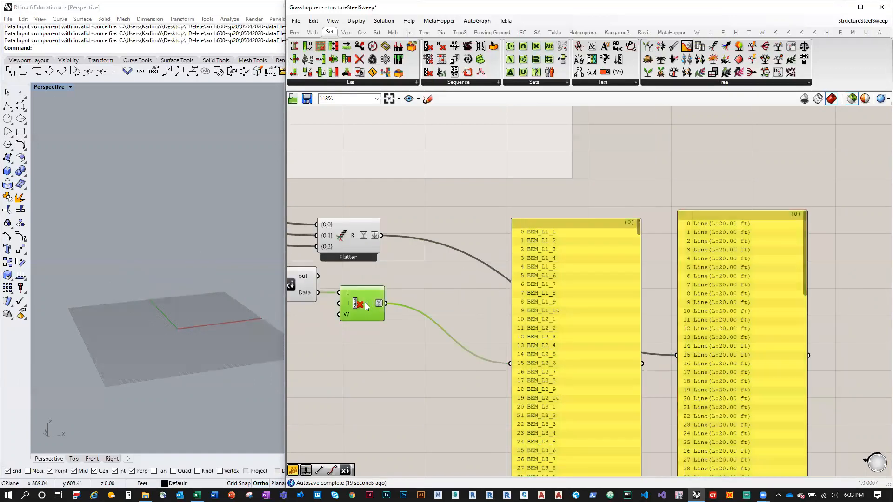
left_click_drag(713, 73, 425, 302)
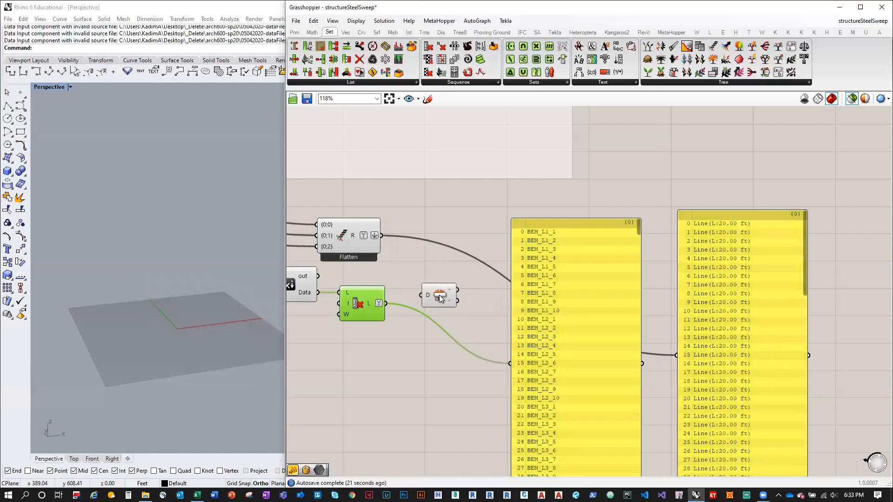
left_click(719, 83)
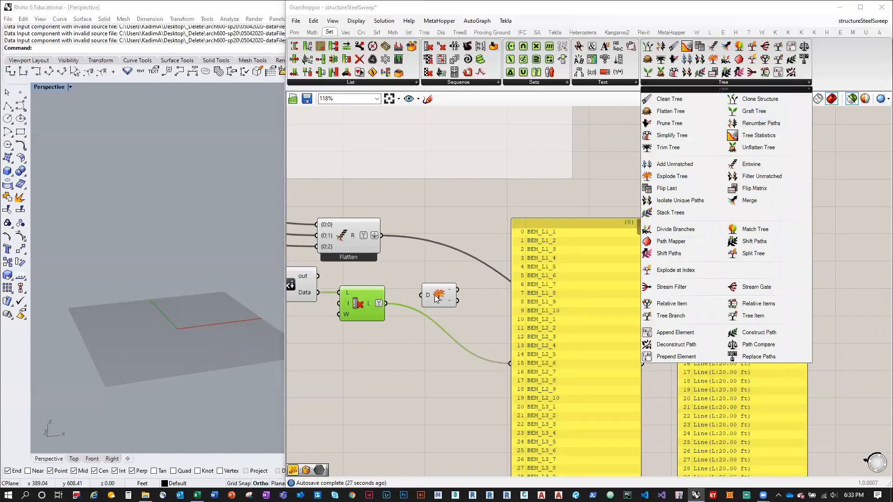
left_click_drag(437, 298, 441, 298)
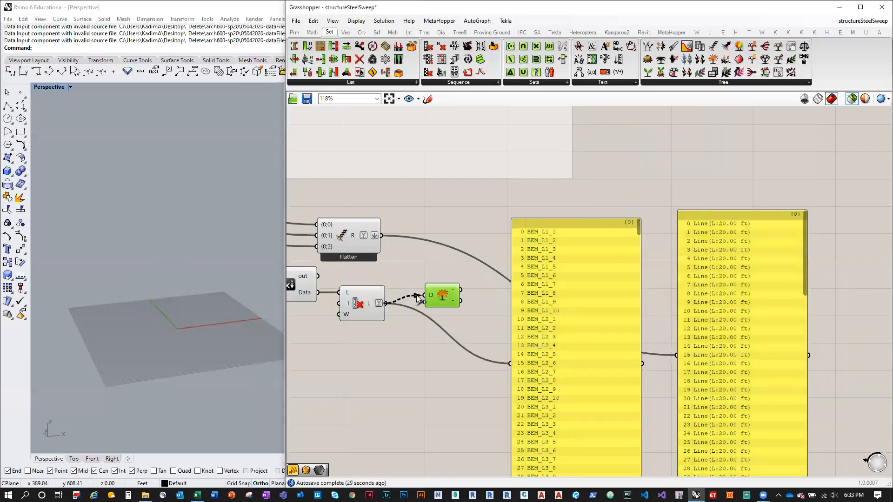
double_click(435, 295)
left_click(461, 304)
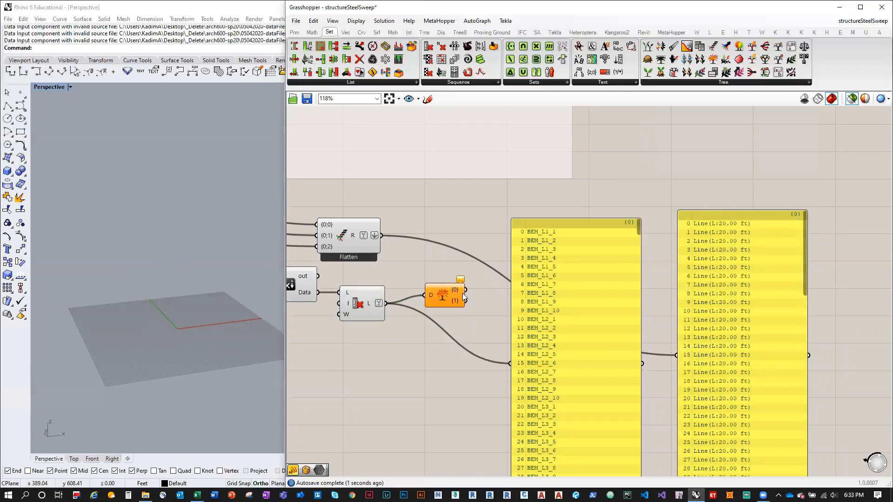
Check the Explode Tree's runtime warning and extend the component to five branch outputs, {0} to {4}
right_click(440, 290)
mouse_move(498, 345)
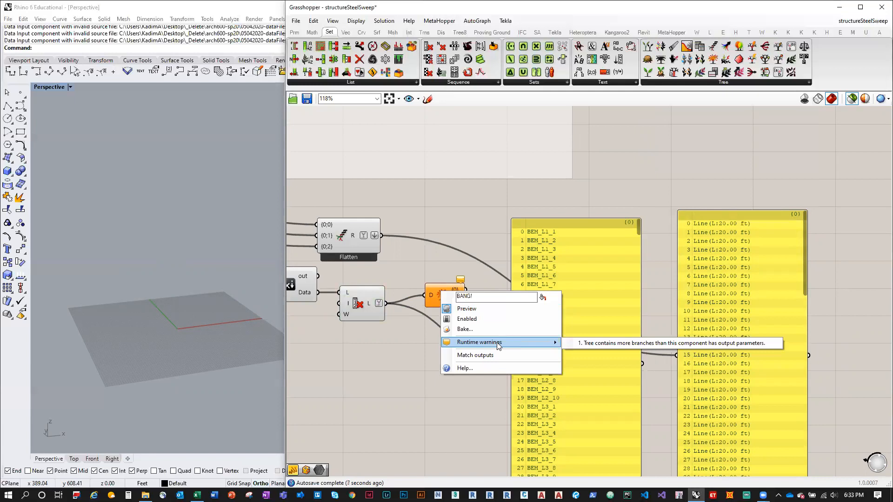
scroll(451, 309, "up", 8)
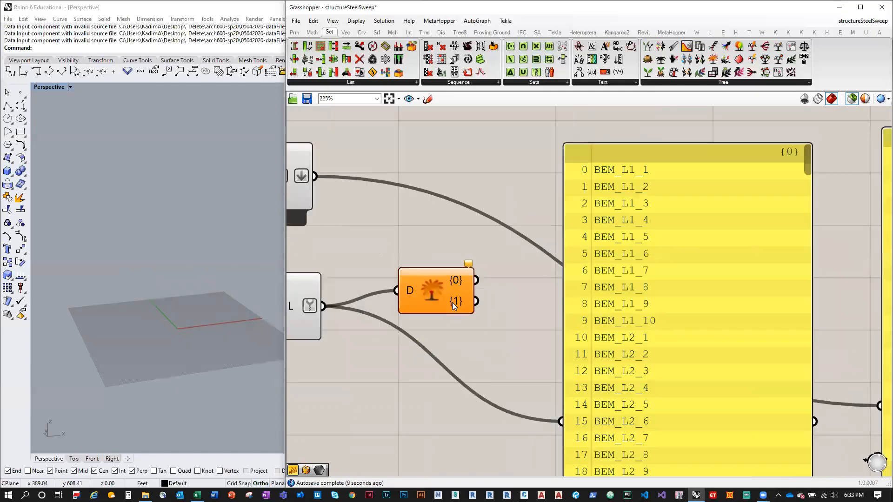
left_click(425, 323)
left_click(427, 359)
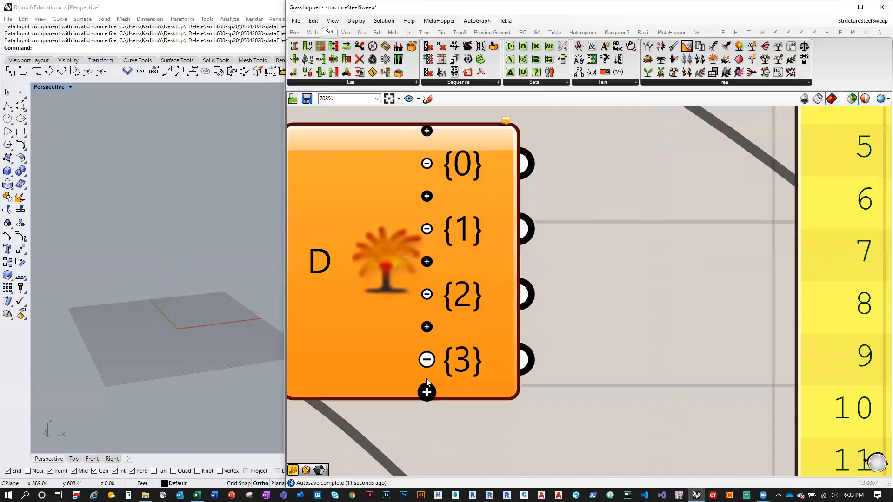
left_click(426, 391)
scroll(478, 281, "down", 8)
left_click(450, 292)
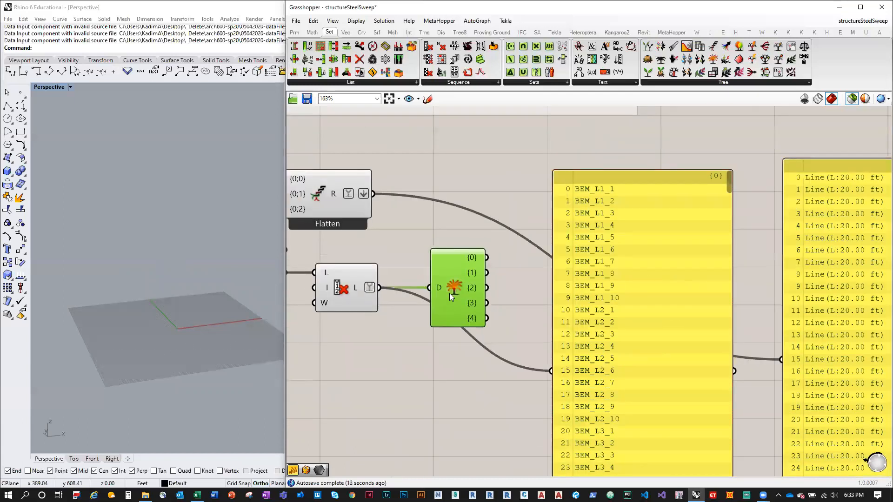
left_click_drag(450, 293, 447, 302)
left_click(505, 292)
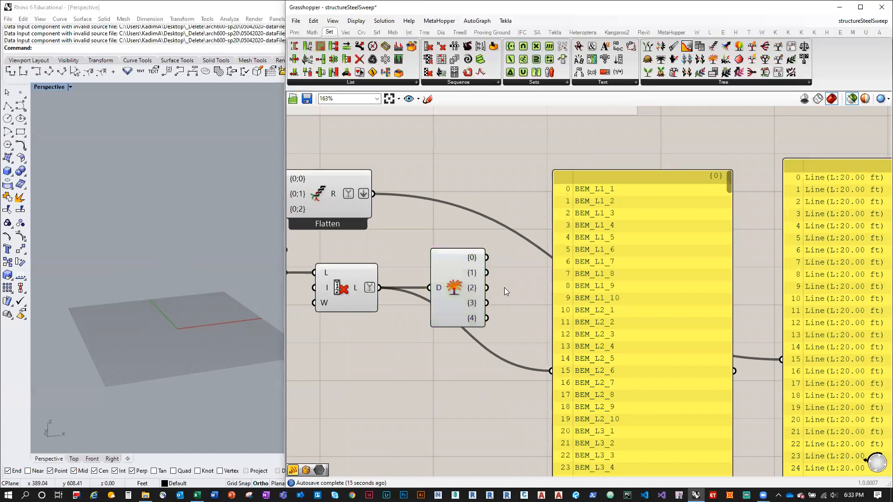
scroll(582, 299, "down", 2)
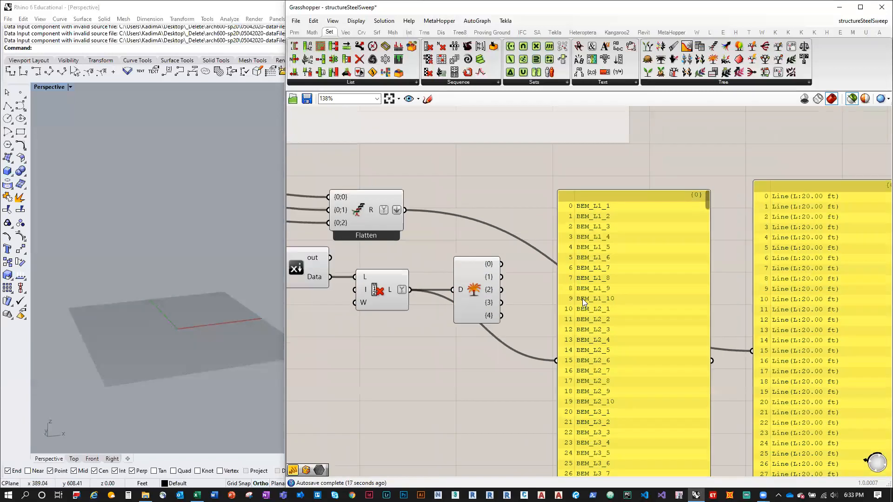
Rewire the member data panel so that it receives only the Explode Tree's {3} branch
left_click(637, 324)
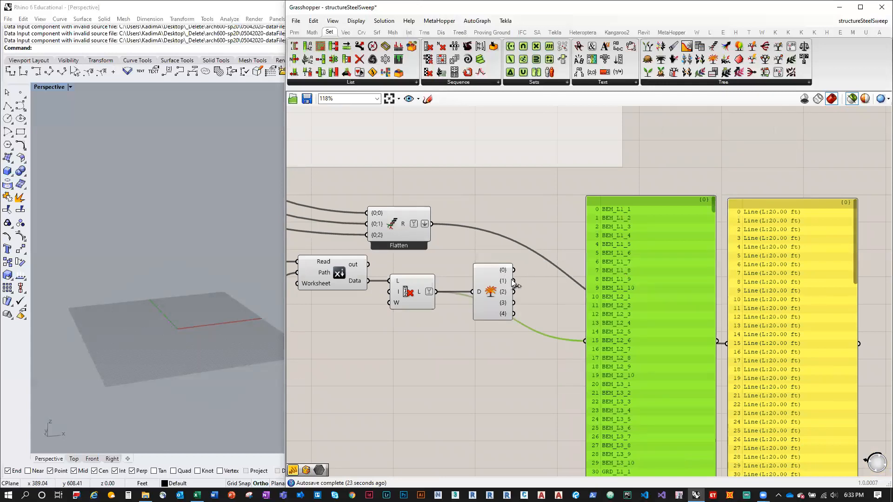
mouse_move(507, 284)
left_click_drag(513, 281, 587, 342)
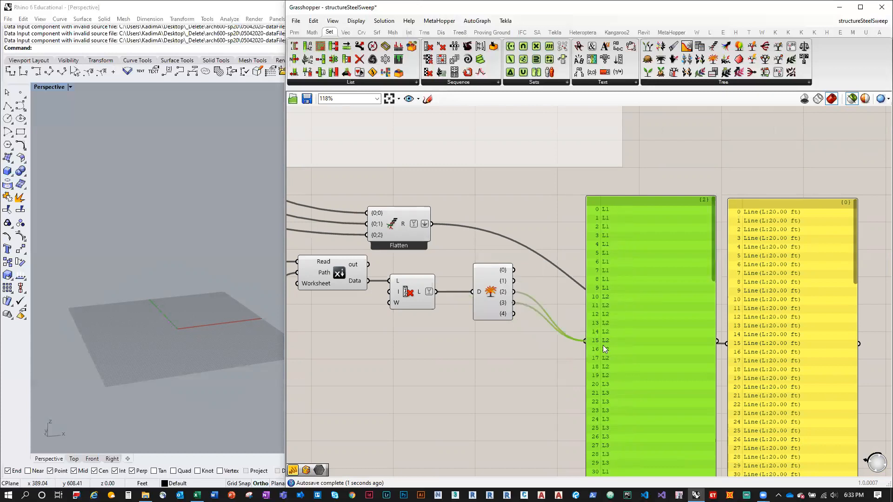
left_click_drag(585, 341, 513, 303)
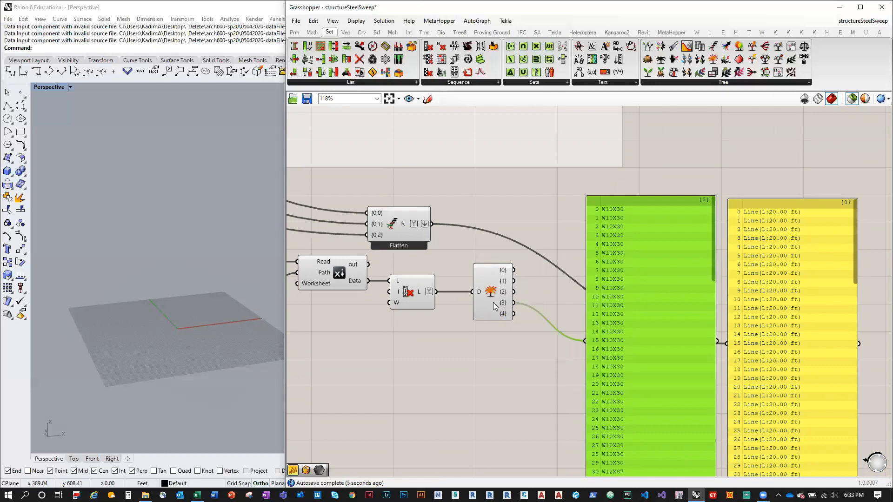
Move the 05042020-wideFlangeData input component to just below the Explode Tree
scroll(606, 307, "down", 3)
right_click_drag(619, 252, 562, 313)
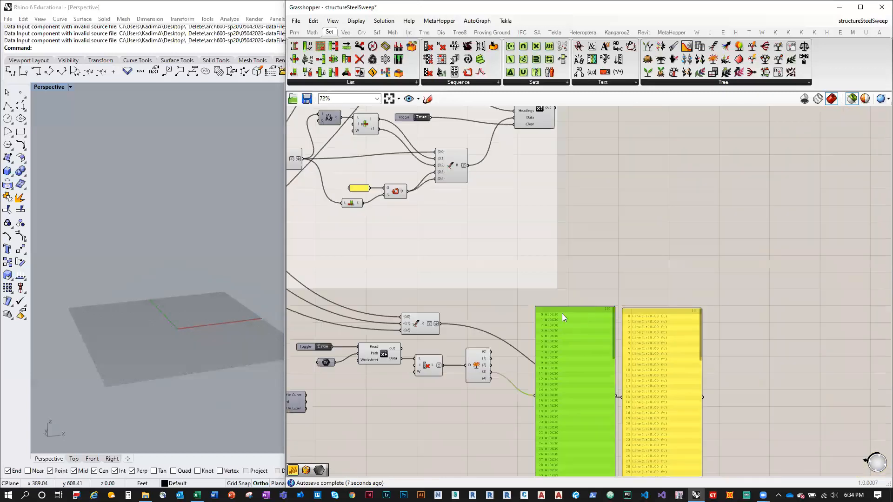
scroll(562, 313, "up", 2)
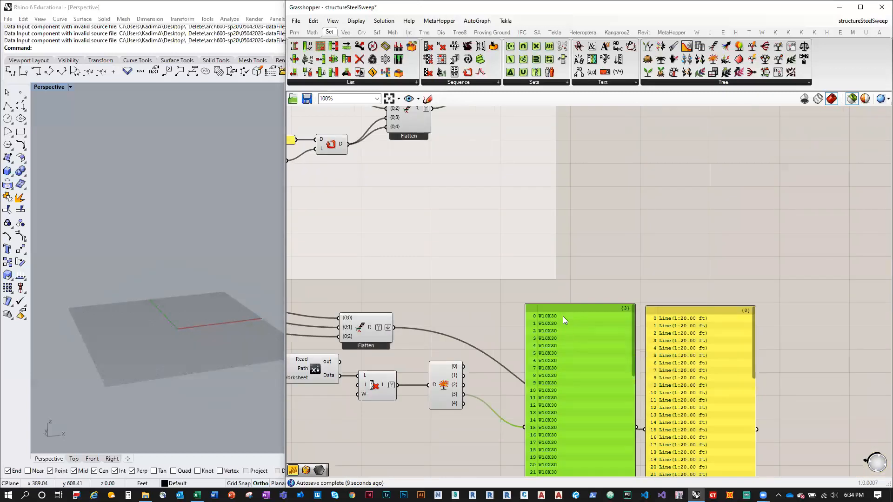
scroll(548, 342, "down", 3)
scroll(502, 378, "up", 1)
left_click_drag(521, 422, 374, 421)
scroll(358, 419, "up", 3)
right_click_drag(334, 390, 424, 381)
left_click_drag(423, 380, 700, 431)
Select both panels and move them together farther from the Explode Tree to make room for more components
right_click_drag(684, 406, 583, 356)
scroll(605, 359, "up", 1)
right_click_drag(704, 363, 513, 357)
left_click_drag(797, 363, 511, 282)
left_click_drag(516, 284, 702, 274)
Add a Data parameter, connect the wideFlangeData section profile labels to it, and flatten it
left_click(296, 31)
left_click(421, 83)
left_click_drag(413, 193, 482, 365)
left_click_drag(402, 373, 470, 374)
right_click(471, 377)
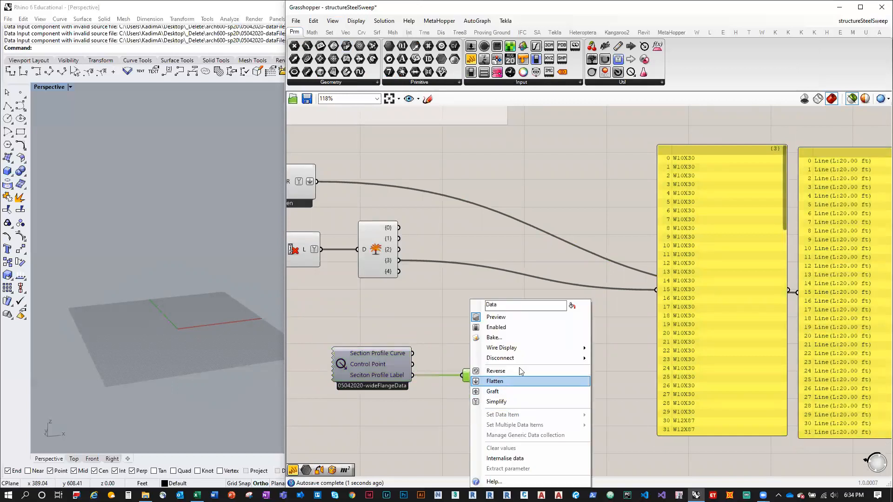
left_click(493, 379)
Add a Member Index component with the flattened labels as its set and the Explode Tree's {3} branch as its member
left_click(330, 32)
left_click(458, 82)
left_click(533, 82)
left_click_drag(534, 201, 556, 339)
left_click_drag(493, 376, 575, 384)
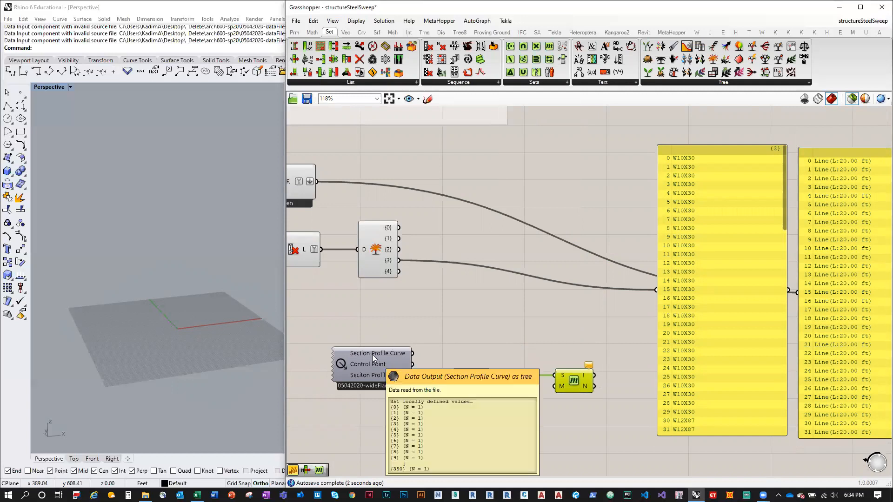
left_click_drag(398, 261, 555, 386)
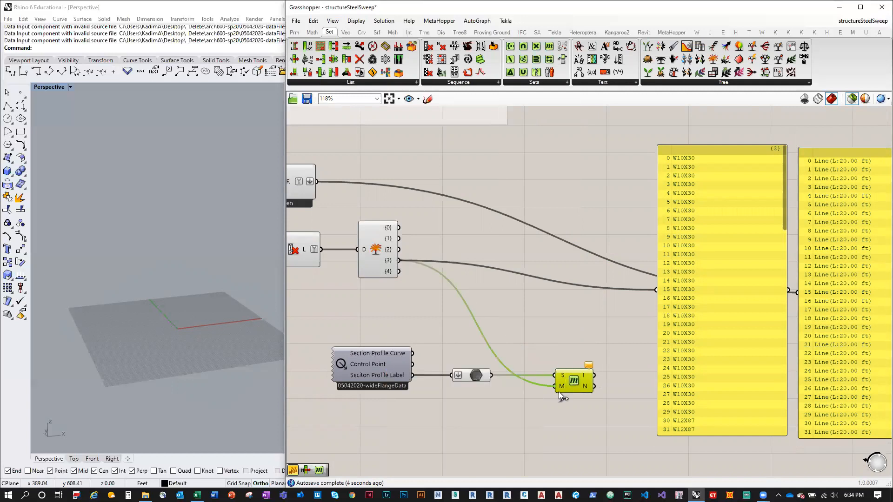
Connect the Member Index's index output to the section data panel in place of the {3} branch
left_click_drag(637, 326, 670, 293)
left_click_drag(785, 174, 792, 150)
right_click_drag(696, 278, 616, 270)
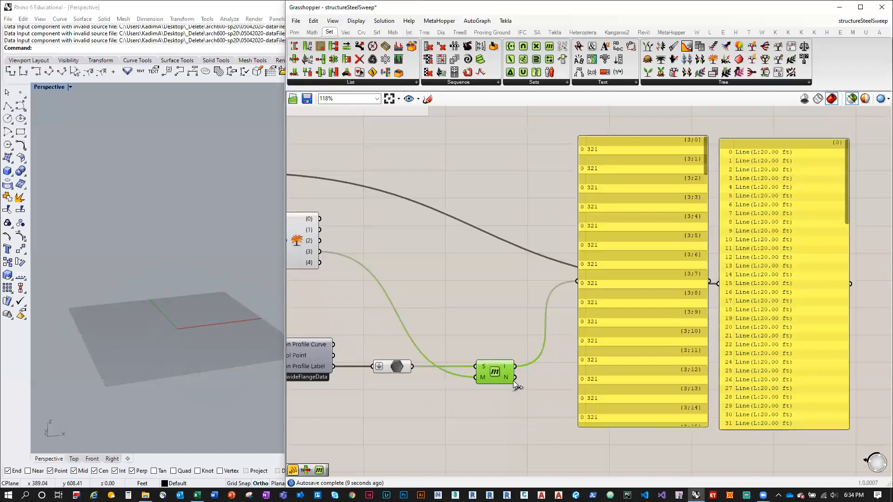
scroll(515, 381, "down", 1)
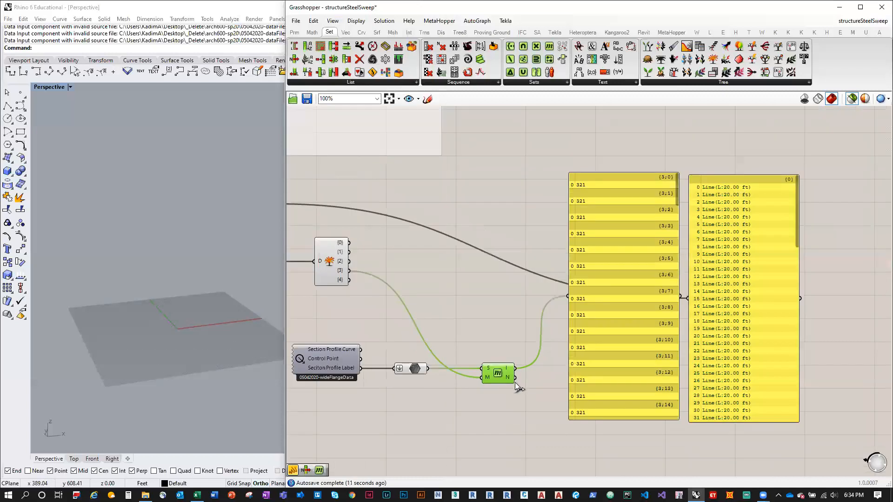
Move the section index panel and the line list panel farther from the Member Index component, side by side without overlapping
right_click_drag(518, 343, 530, 364)
left_click_drag(628, 371, 647, 362)
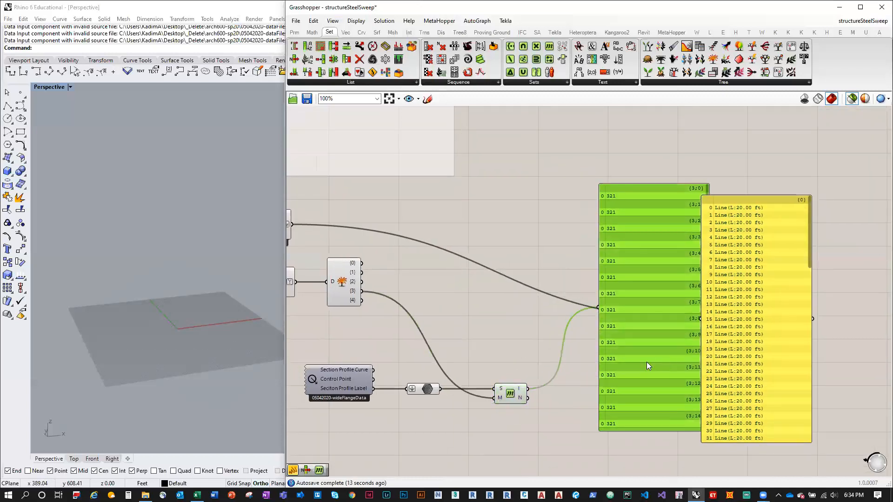
left_click_drag(762, 348, 817, 317)
left_click_drag(663, 329, 723, 293)
right_click_drag(487, 312, 578, 321)
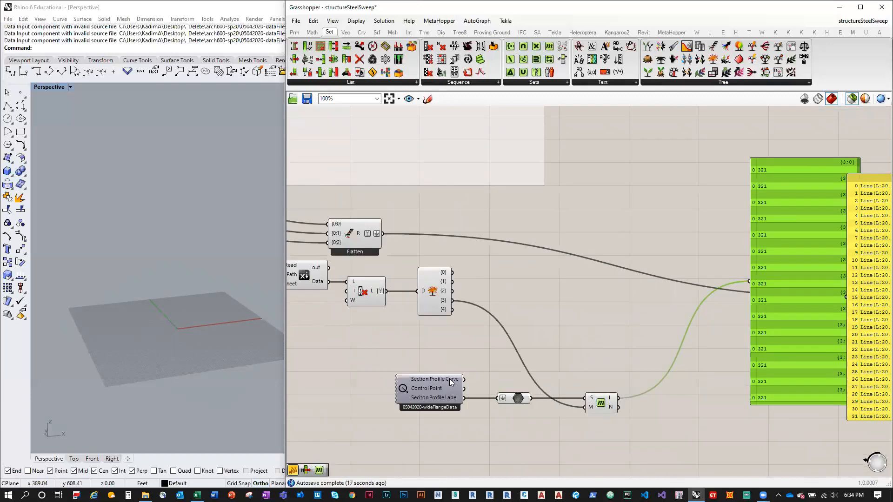
right_click_drag(677, 355, 578, 334)
left_click_drag(686, 336, 641, 337)
right_click(510, 376)
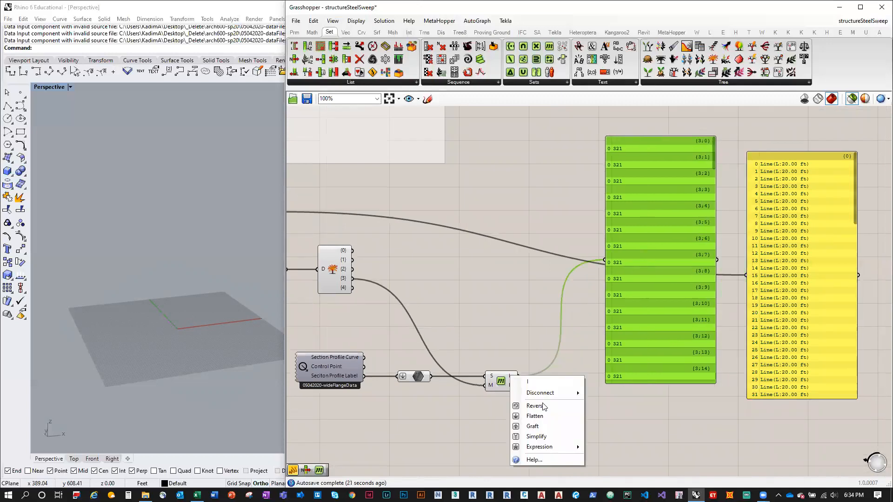
left_click(545, 437)
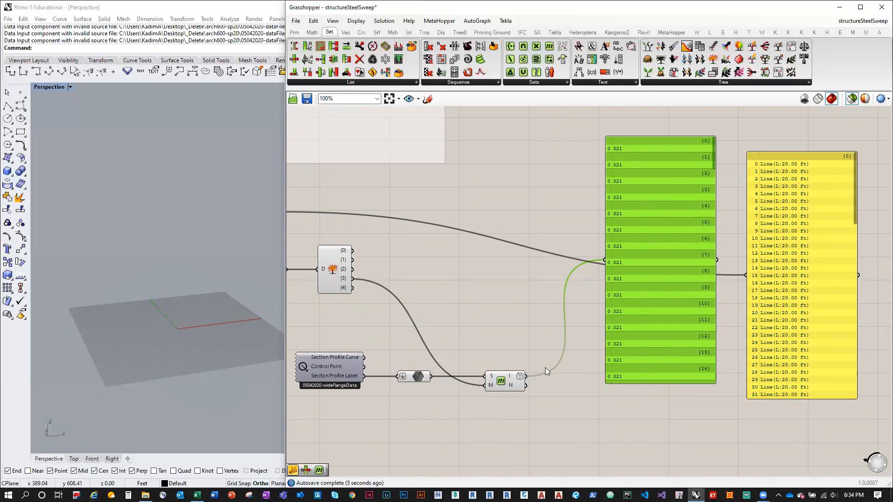
right_click(515, 379)
left_click(545, 440)
right_click(507, 375)
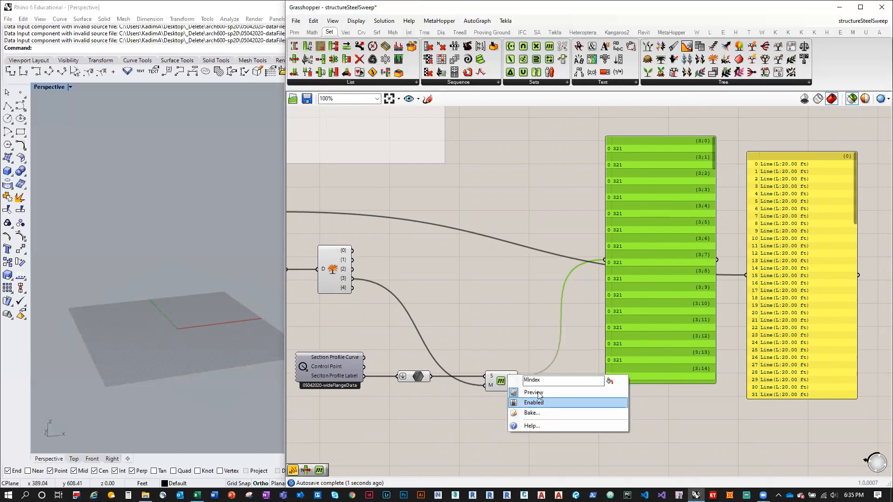
left_click(519, 340)
Flatten the Member Index's index output
right_click(513, 379)
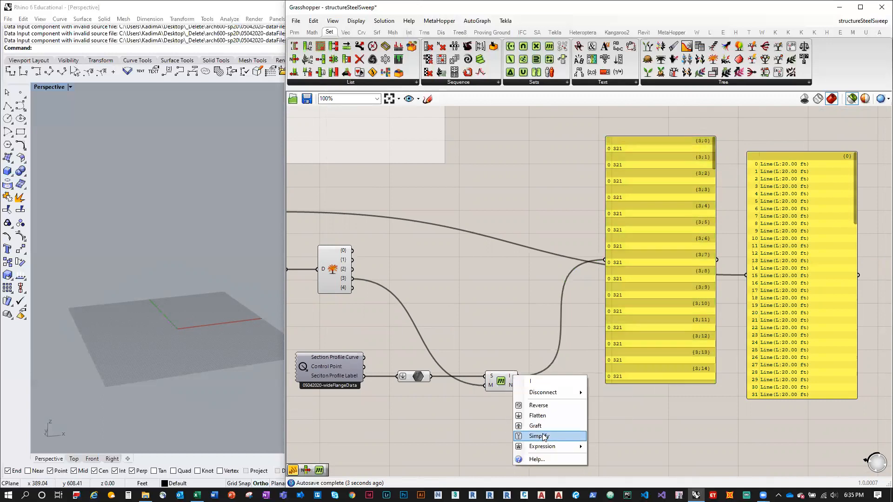
left_click(574, 420)
left_click(750, 85)
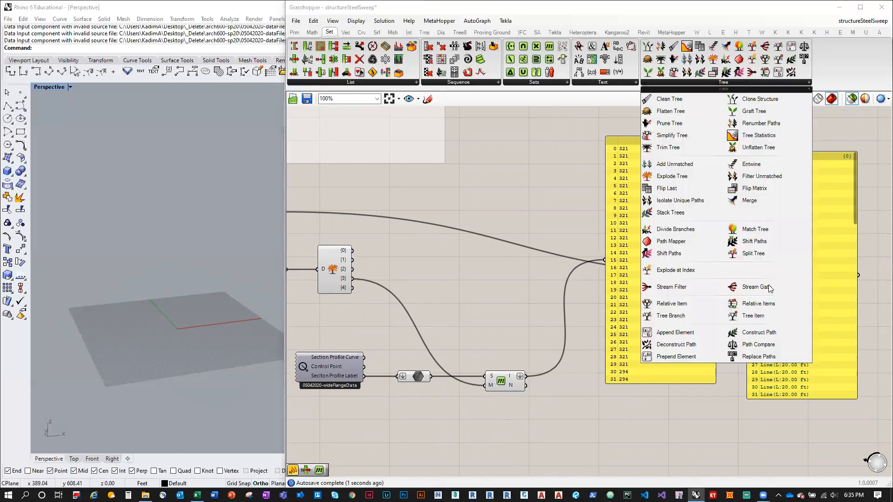
left_click(759, 325)
left_click(754, 317)
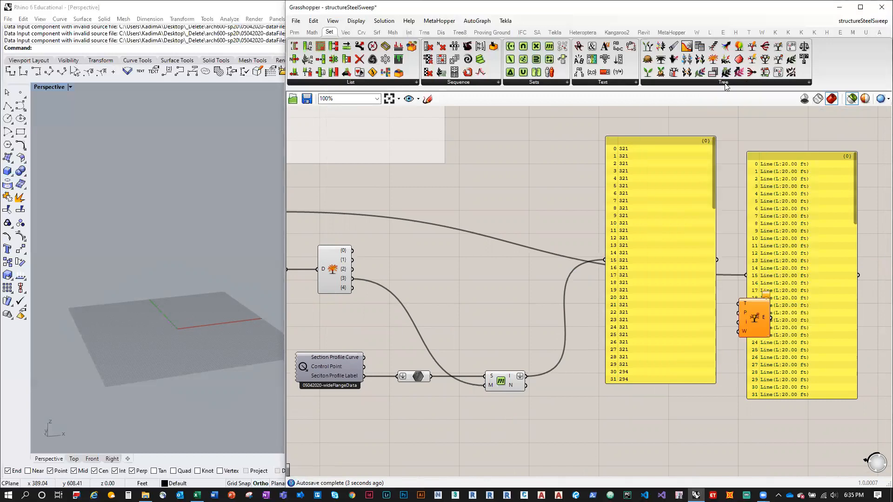
Add a Tree Branch component with wideFlangeData's Section Profile Curve as its tree and the Member Index's index output as its path
left_click(725, 82)
left_click(683, 316)
left_click(556, 306)
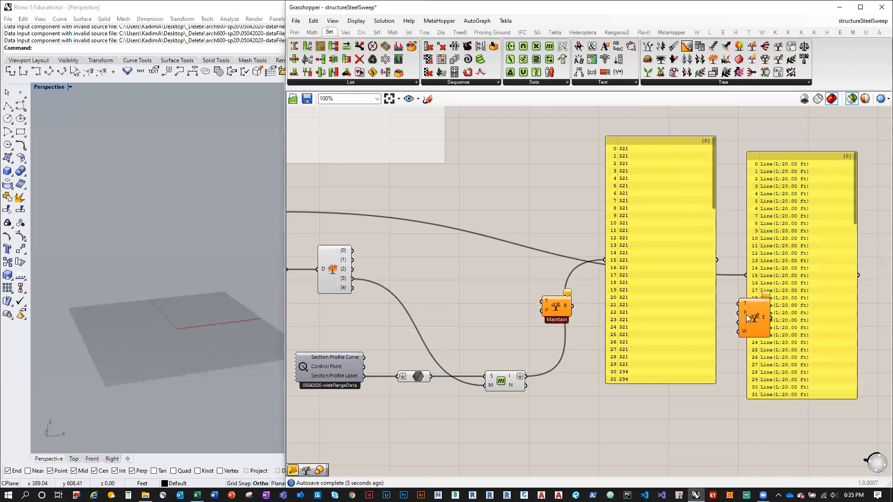
left_click_drag(365, 358, 581, 329)
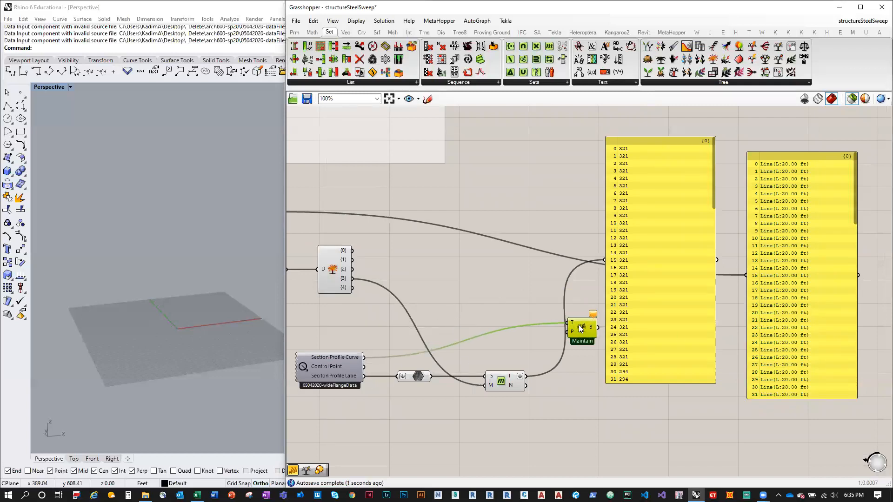
left_click_drag(329, 360, 326, 347)
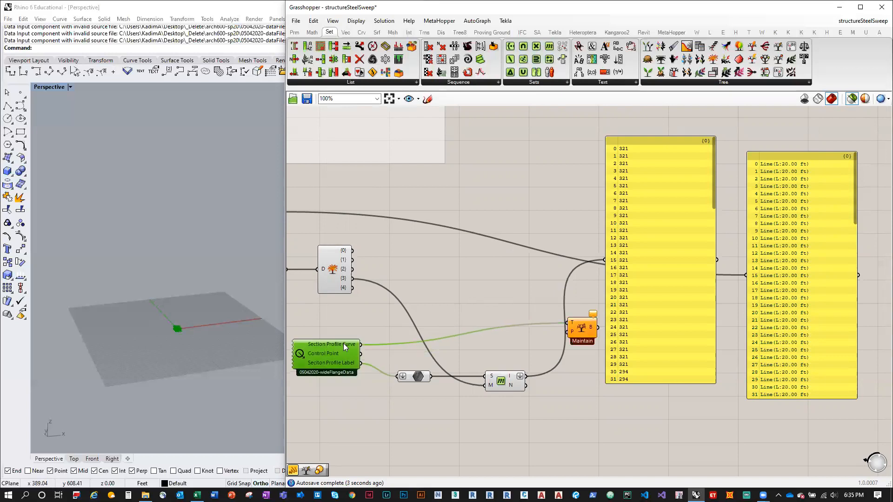
mouse_move(345, 343)
left_click_drag(527, 379, 567, 333)
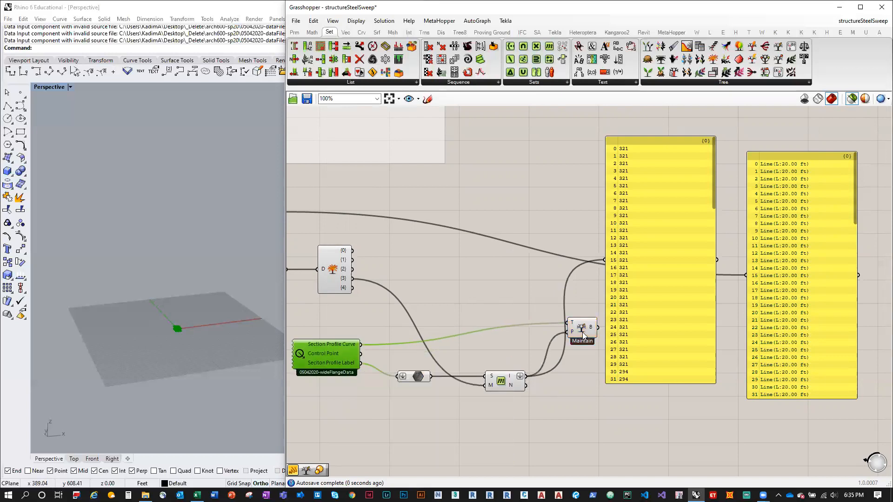
Select the Tree Branch component and examine its section profile curves at the origin in Rhino's Perspective and Top views
left_click(582, 328)
scroll(192, 312, "up", 5)
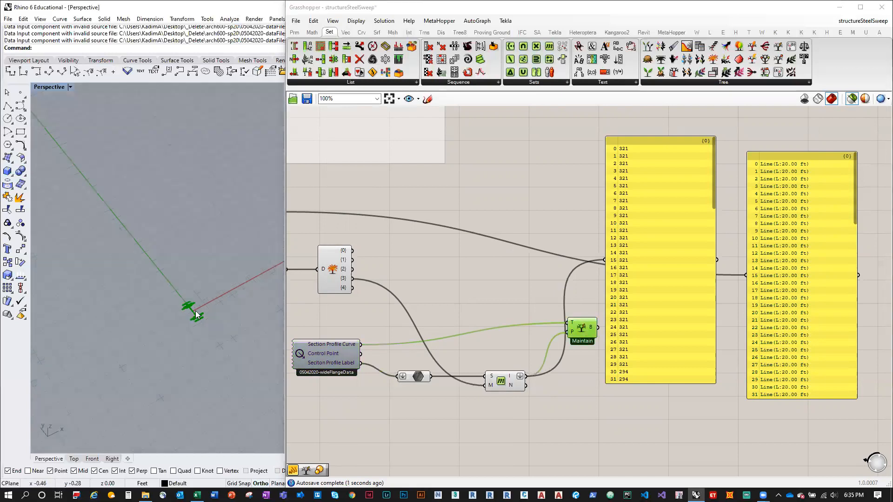
left_click(74, 459)
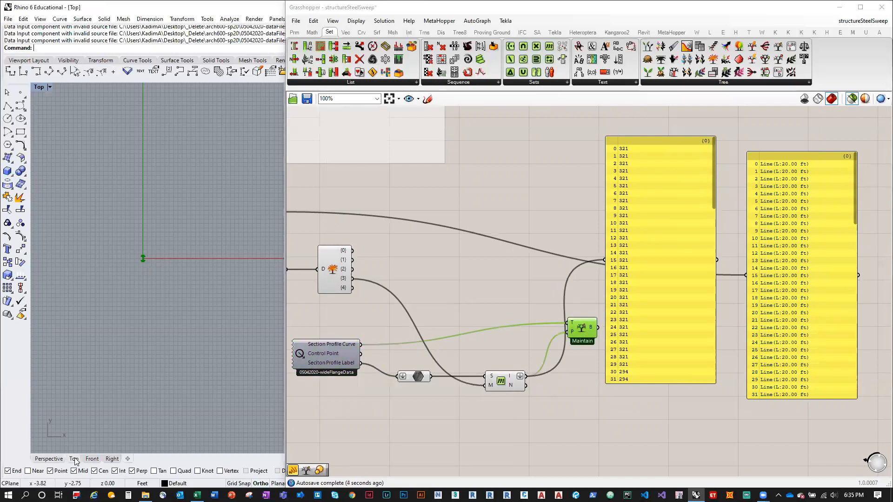
scroll(32, 240, "up", 3)
scroll(32, 235, "up", 4)
right_click_drag(79, 243, 150, 266)
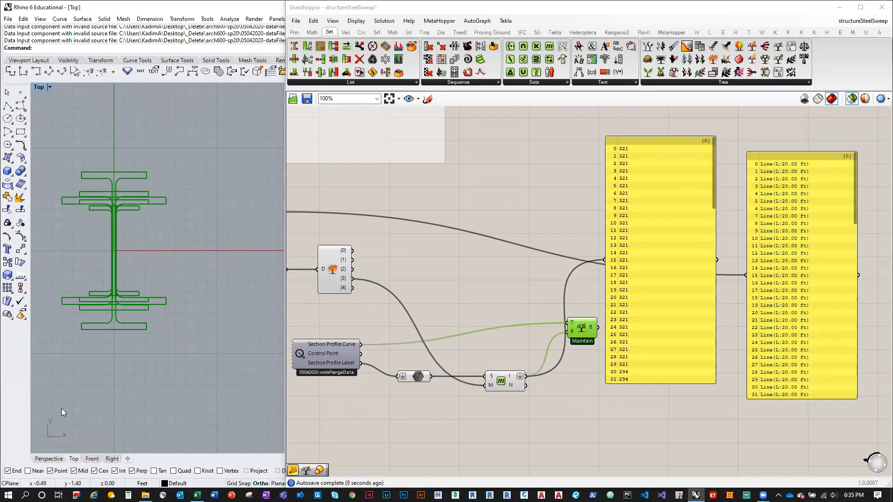
left_click(58, 458)
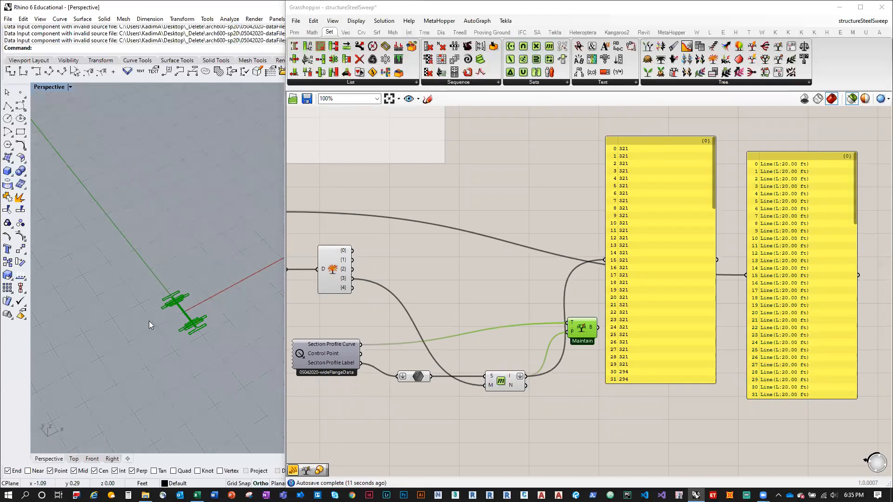
scroll(170, 327, "down", 5)
right_click_drag(170, 331, 195, 314)
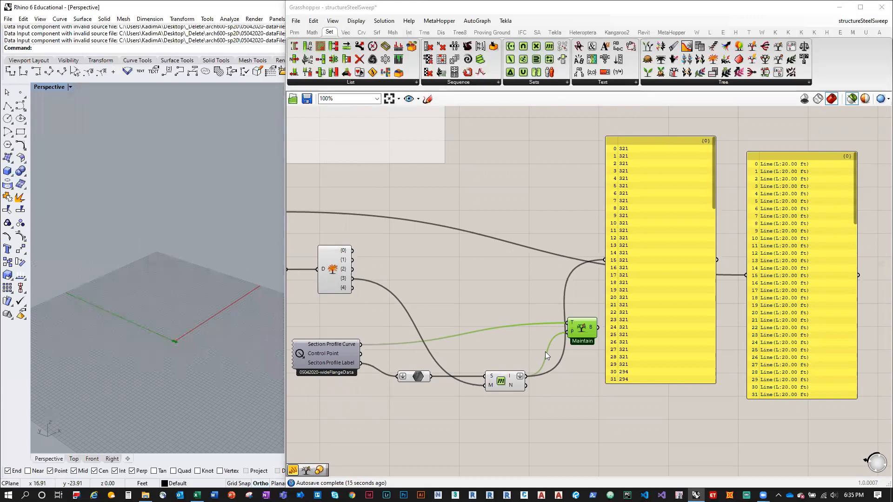
Move the section index panel clear of the Tree Branch component and inspect the structure of its branch output
left_click_drag(672, 340, 693, 324)
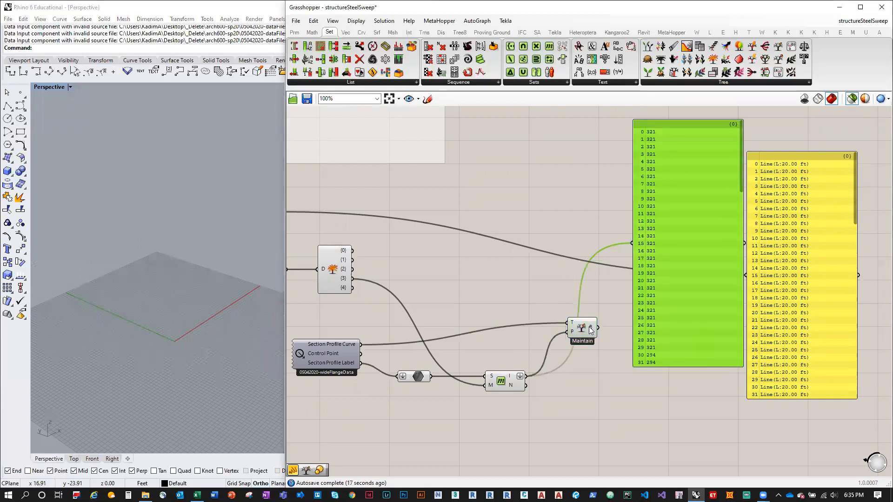
mouse_move(590, 330)
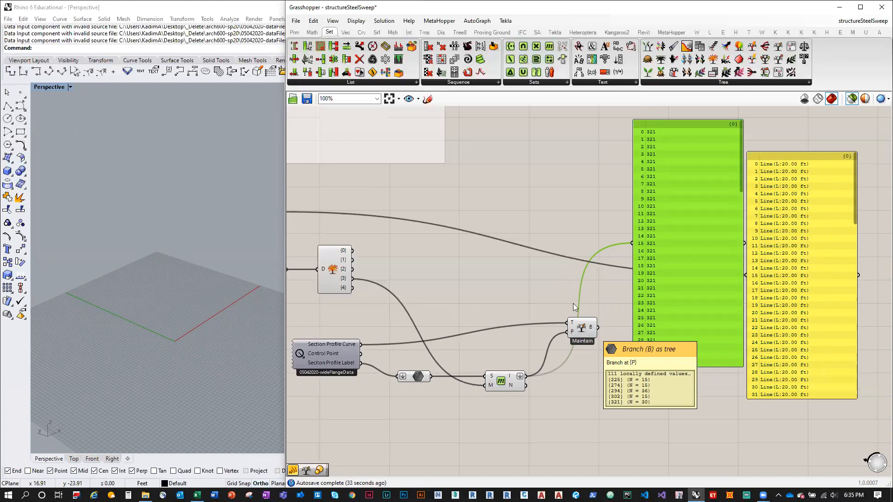
Shift the Entwine component over and add an End Points component fed by its result
right_click_drag(474, 301, 600, 326)
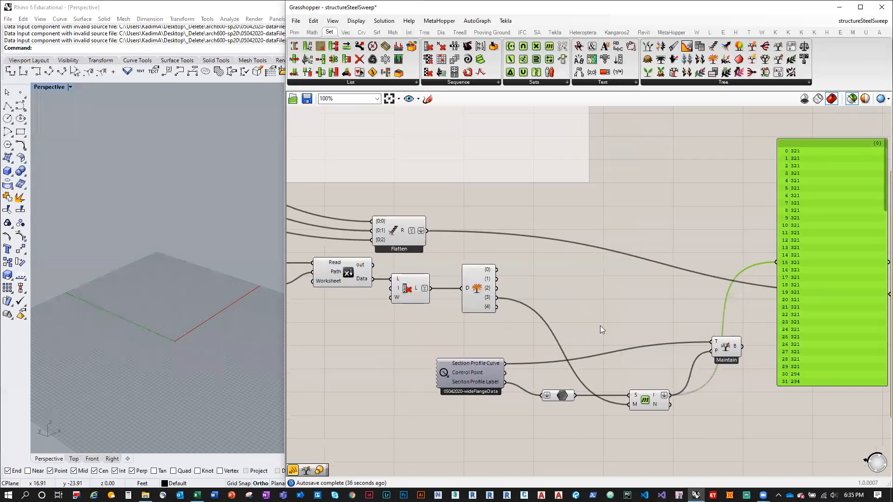
left_click_drag(408, 249, 473, 240)
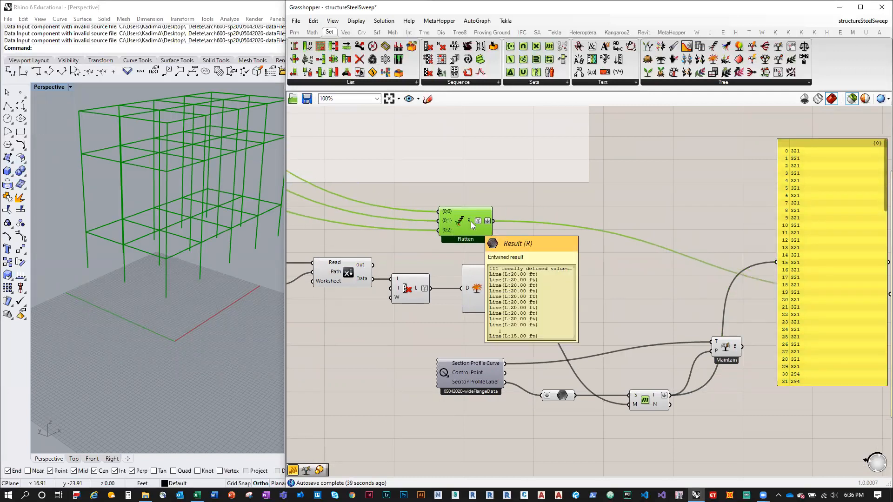
left_click(361, 32)
left_click_drag(294, 72, 576, 236)
left_click_drag(499, 220, 572, 231)
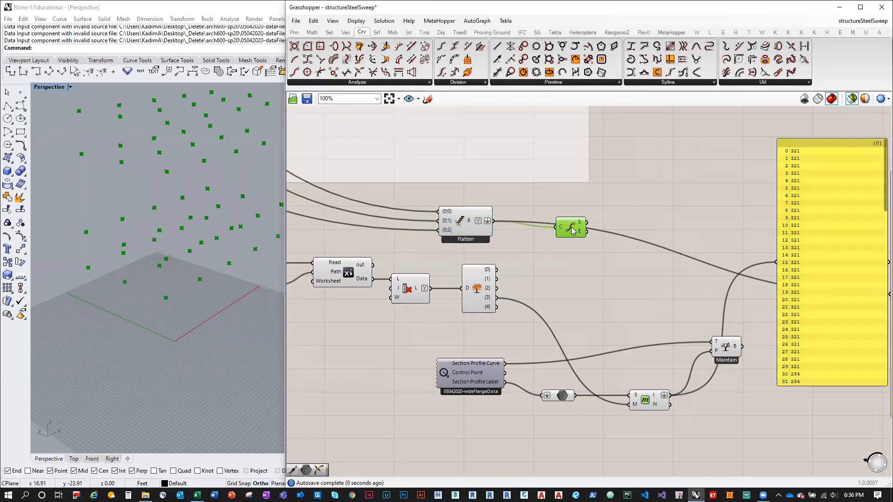
right_click_drag(656, 241, 544, 236)
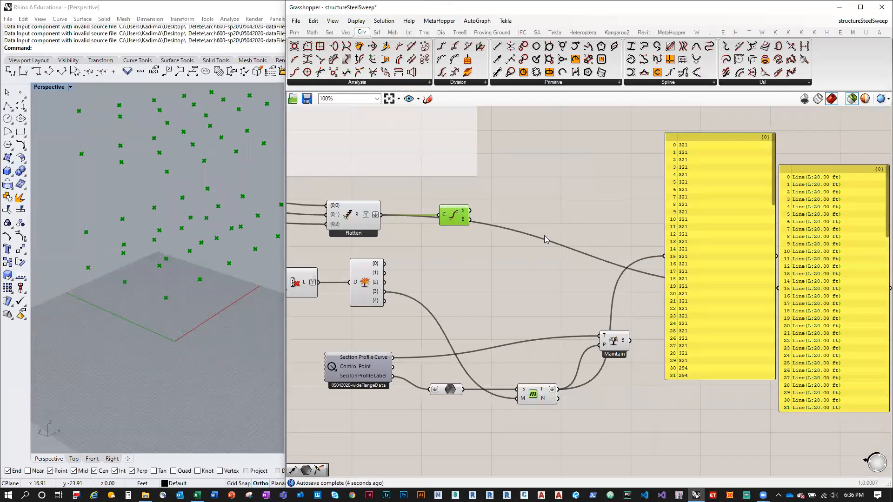
Move the section index panel up out of the way and turn off flattening on the Entwine component's result
left_click_drag(732, 336, 746, 223)
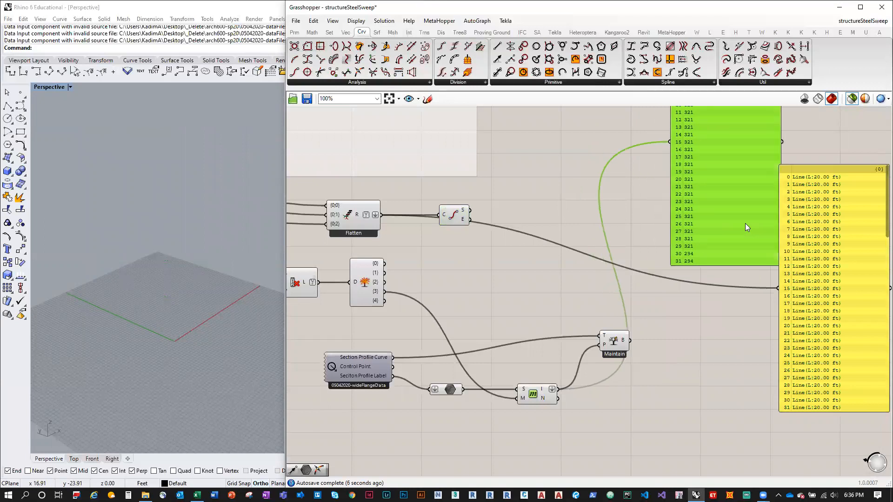
right_click(377, 217)
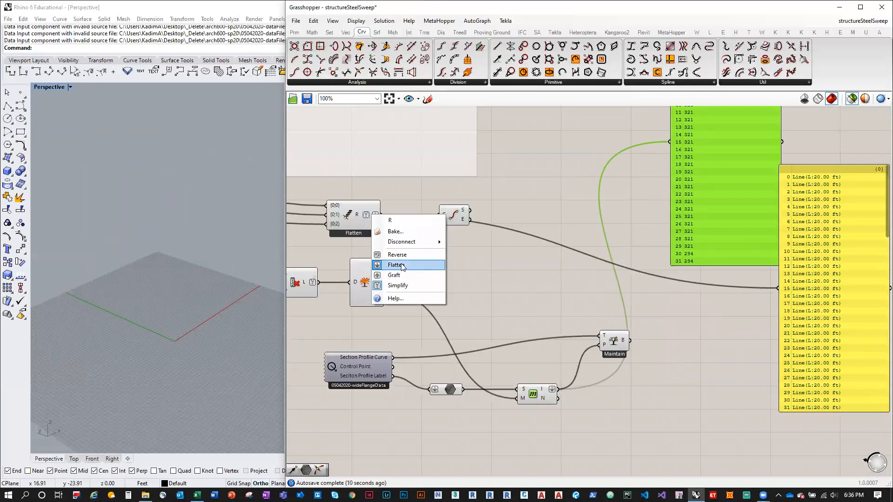
left_click(402, 266)
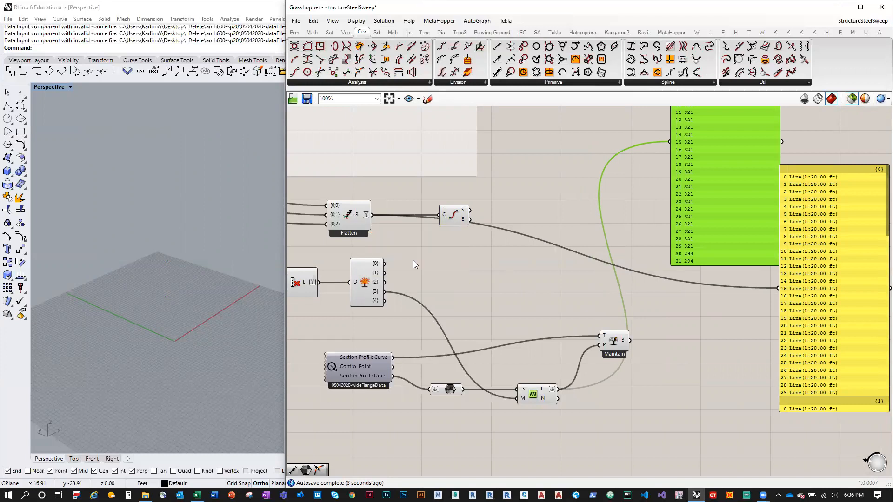
scroll(413, 260, "down", 3)
scroll(663, 370, "up", 1)
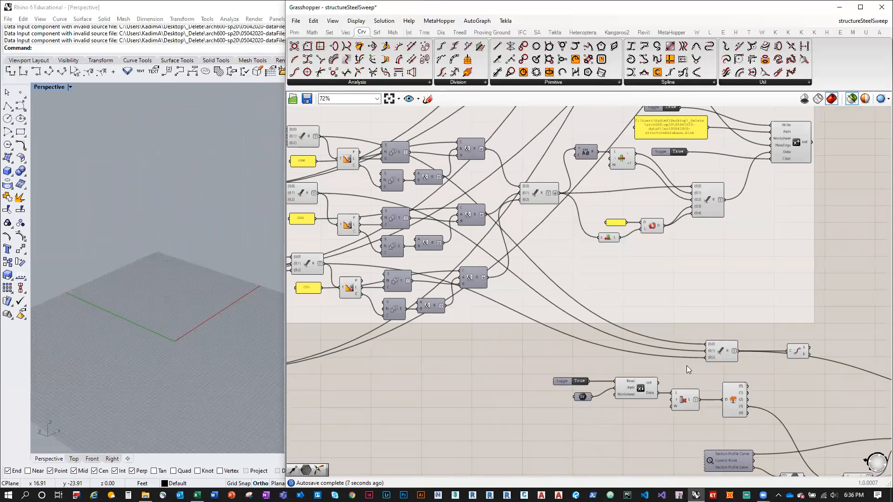
right_click_drag(686, 365, 699, 353)
right_click_drag(827, 382, 492, 295)
scroll(470, 285, "up", 2)
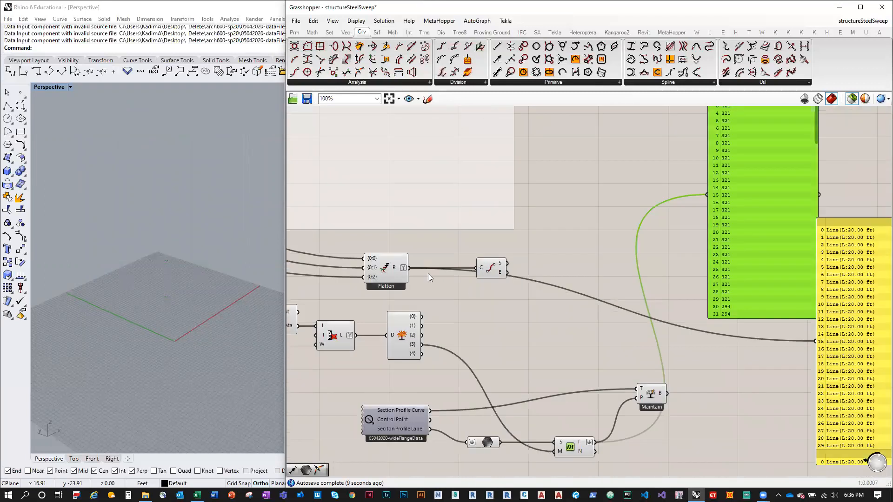
Move End Points aside and add an Explode Tree component fed by the Entwine result, with branch outputs {0}, {1} and {2}
left_click_drag(497, 271, 483, 263)
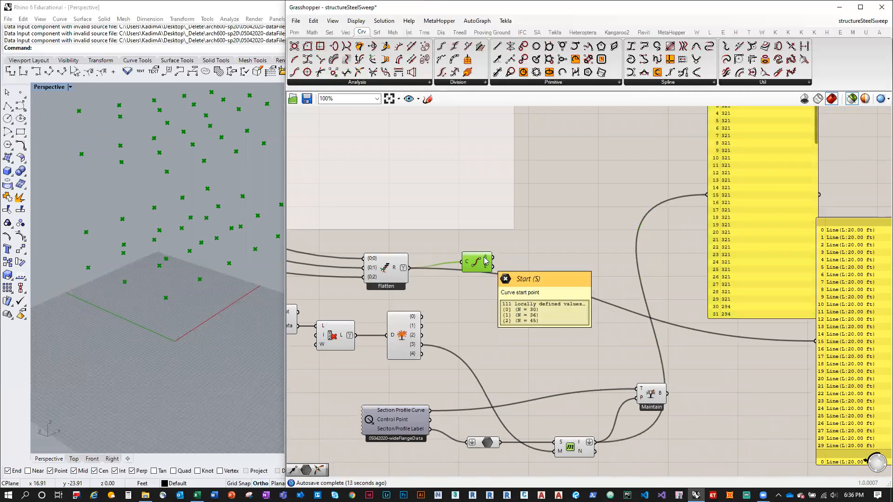
left_click_drag(483, 265, 541, 271)
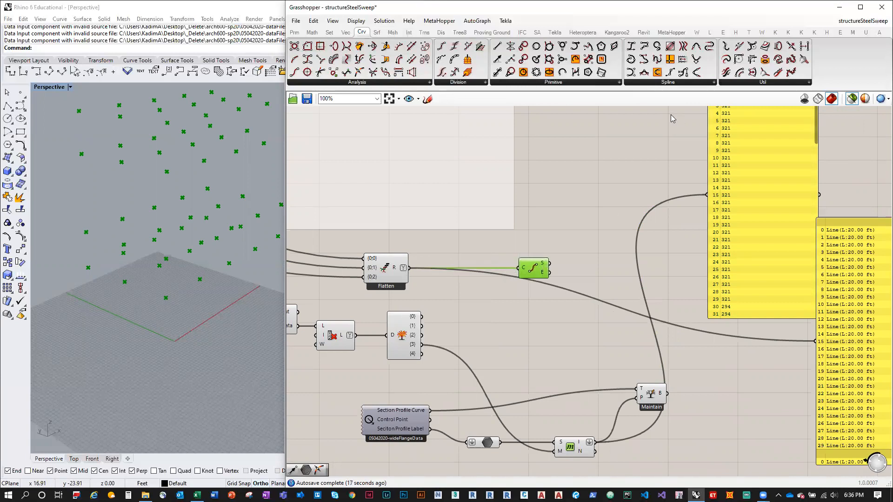
scroll(526, 187, "down", 2)
scroll(526, 187, "up", 2)
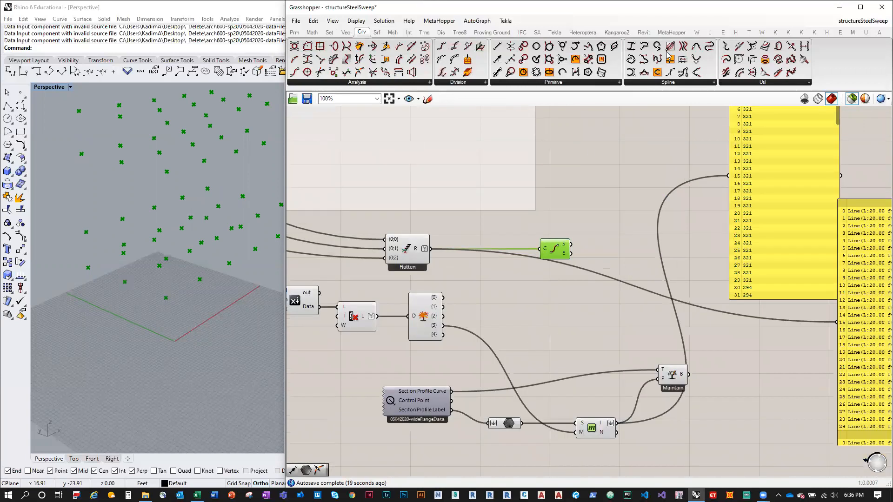
left_click(330, 34)
left_click_drag(713, 59, 504, 257)
left_click_drag(432, 254, 488, 258)
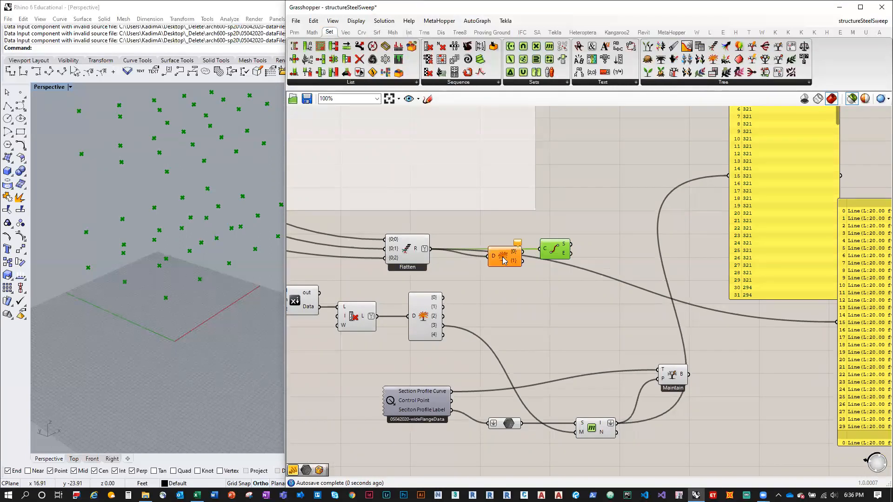
scroll(484, 260, "up", 4)
scroll(489, 267, "up", 3)
left_click(506, 263)
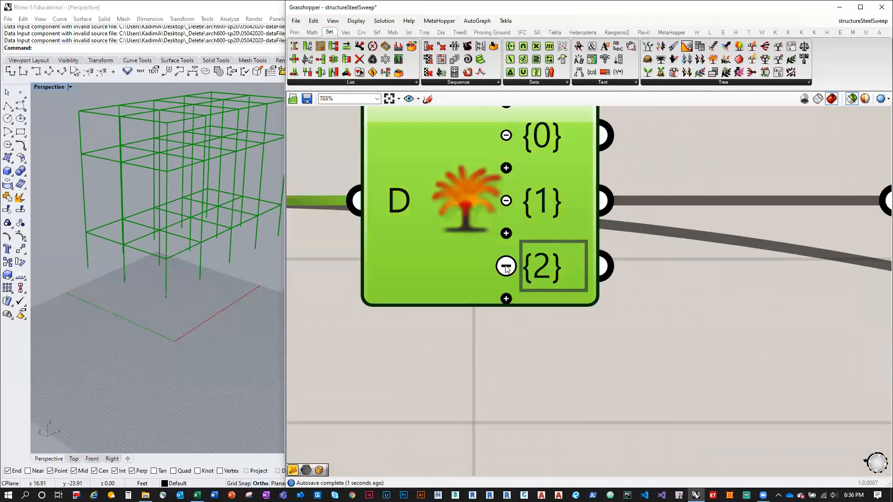
Place the End Points component below the new Explode Tree and connect branch {2} to its curve input
scroll(505, 266, "down", 6)
right_click_drag(537, 274, 470, 266)
left_click(511, 252)
left_click_drag(512, 249, 530, 274)
left_click_drag(455, 260, 495, 280)
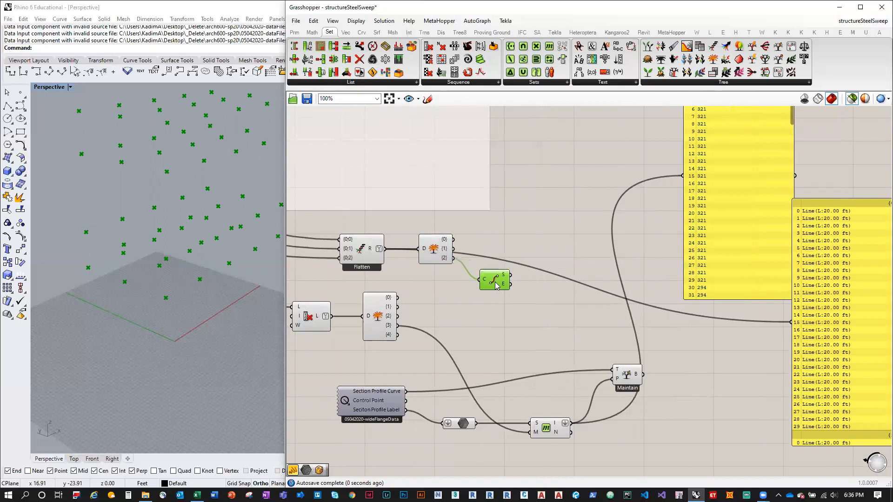
left_click(522, 268)
left_click(492, 283)
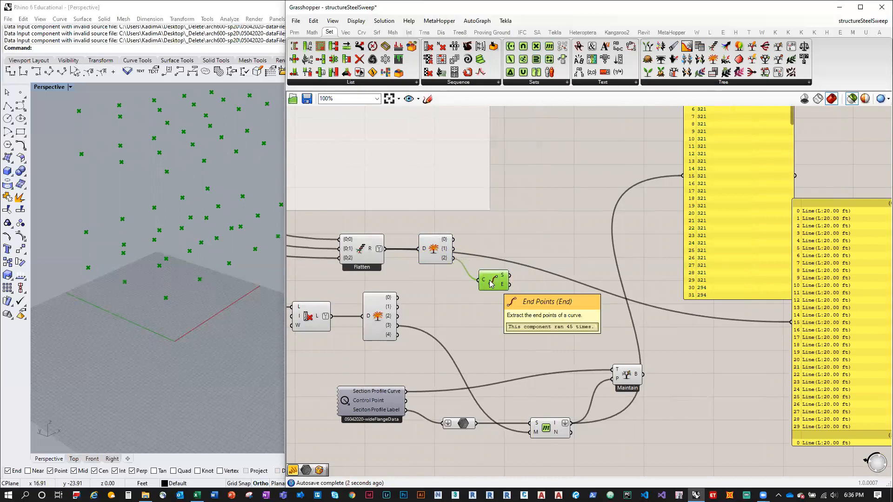
Add an XY Plane component beside End Points and feed its origin from the start points of branch {2}
left_click(362, 32)
left_click(344, 32)
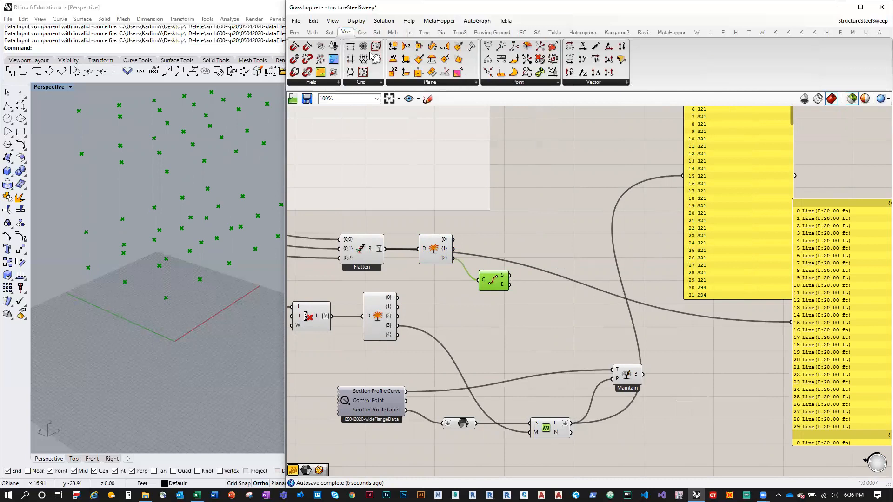
left_click(454, 82)
left_click(479, 102)
left_click(551, 267)
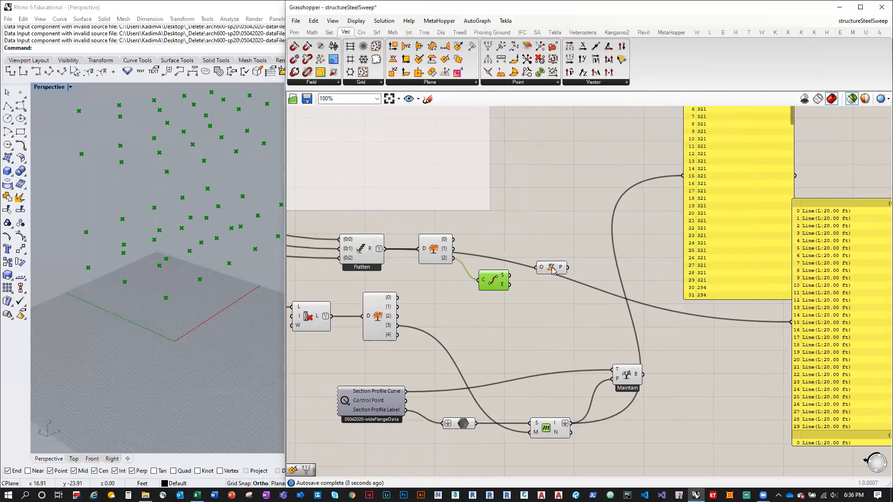
left_click_drag(509, 276, 539, 277)
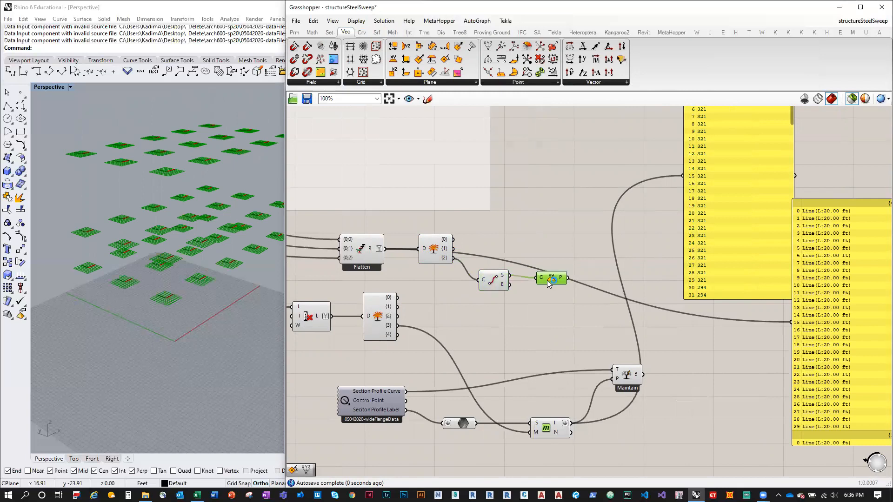
Preview the three column Line components in the Rhino viewport and check their direction against the XY planes
scroll(520, 285, "down", 3)
right_click_drag(470, 303, 666, 363)
right_click_drag(573, 281, 712, 247)
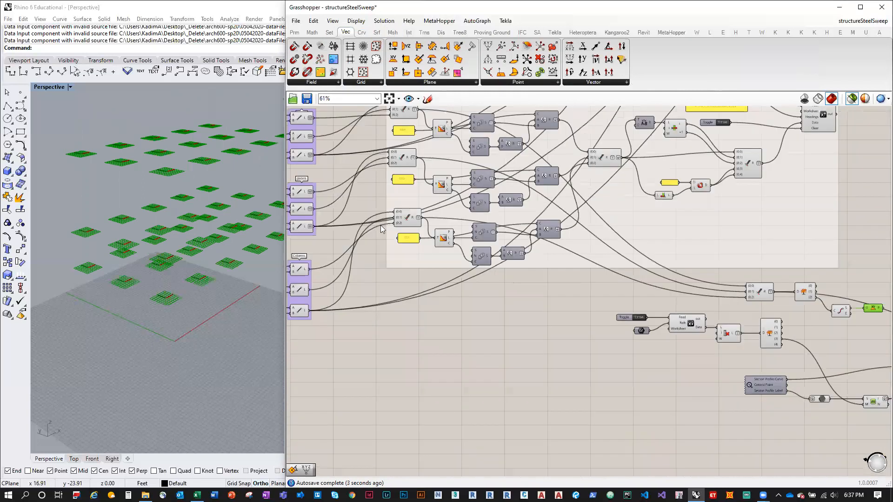
left_click(301, 312)
right_click_drag(190, 304, 170, 276)
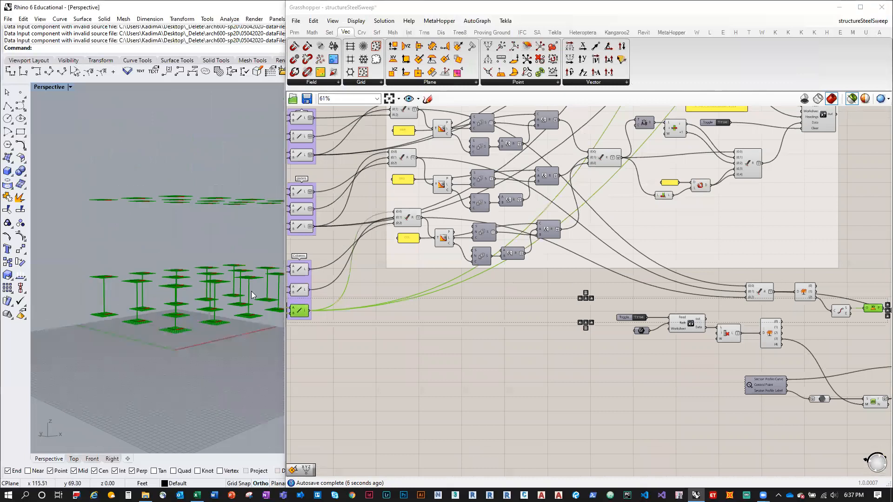
left_click(300, 292, "shift")
left_click(301, 272, "shift")
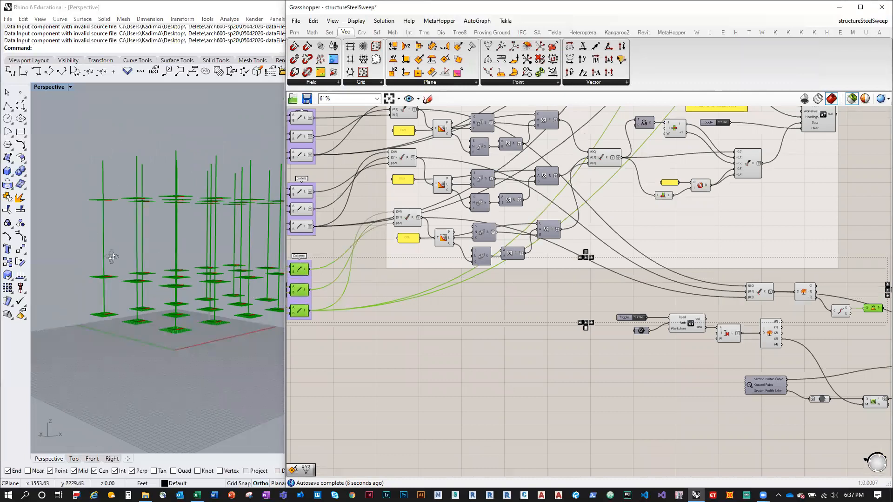
right_click_drag(112, 257, 133, 284)
right_click_drag(810, 339, 474, 263)
scroll(620, 252, "up", 3)
Move the End Points and XY Plane components down together to free space above them
left_click(532, 228)
left_click(506, 232)
left_click(447, 233, "shift")
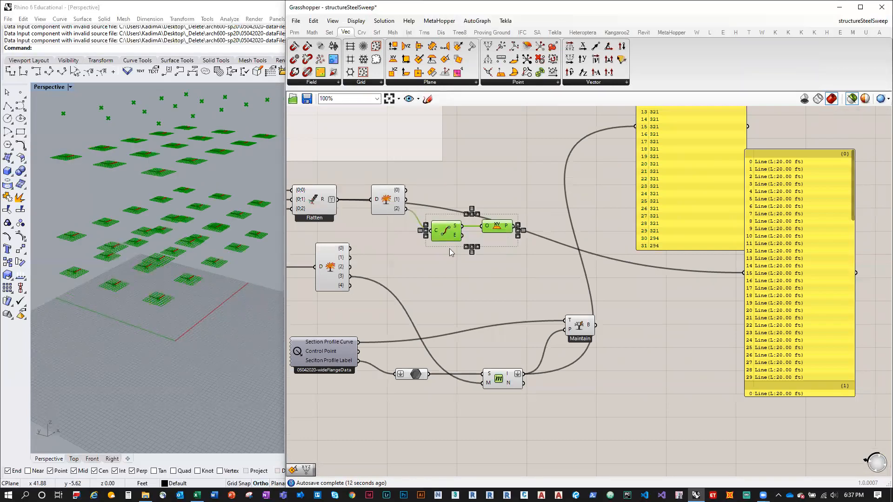
left_click_drag(448, 230, 448, 262)
left_click(447, 240)
left_click_drag(489, 282, 411, 237)
left_click(455, 285)
left_click(440, 260)
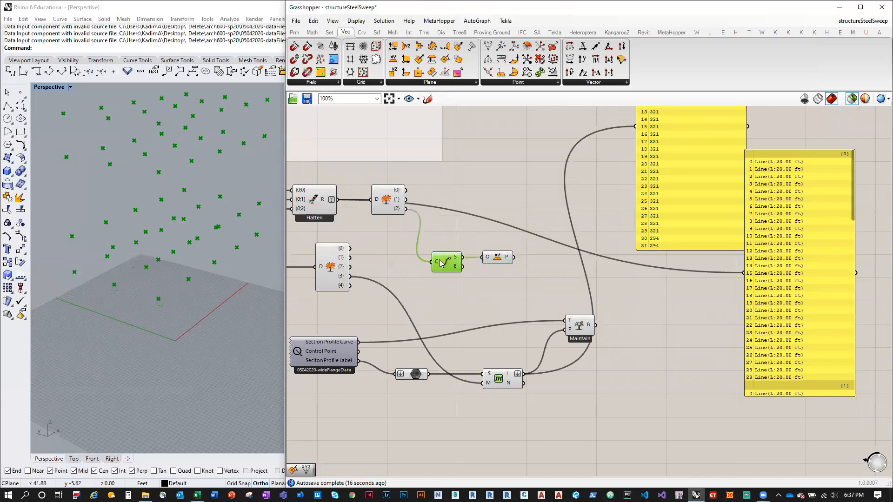
Duplicate End Points above the original, feed it from branch {1}, and add a YZ Plane component on its start points
left_click_drag(448, 267, 449, 230, "alt")
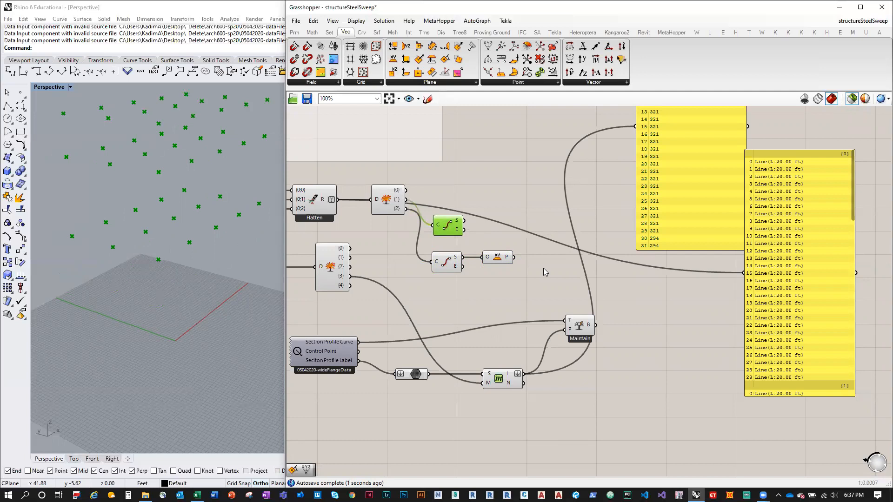
left_click(422, 83)
left_click_drag(475, 114, 494, 221)
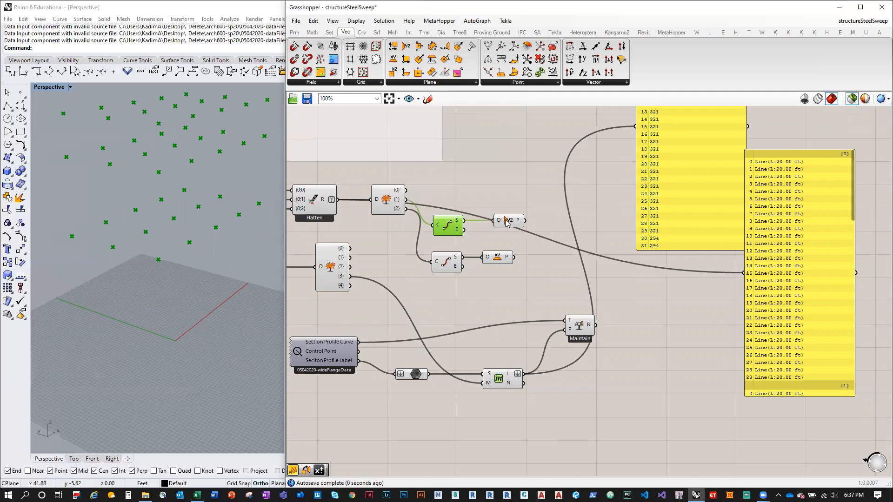
left_click(507, 223)
Preview the girder lines from the GRD Entwine component in the Rhino viewport to check their direction
scroll(636, 292, "down", 5)
right_click_drag(520, 301, 744, 360)
scroll(410, 252, "up", 4)
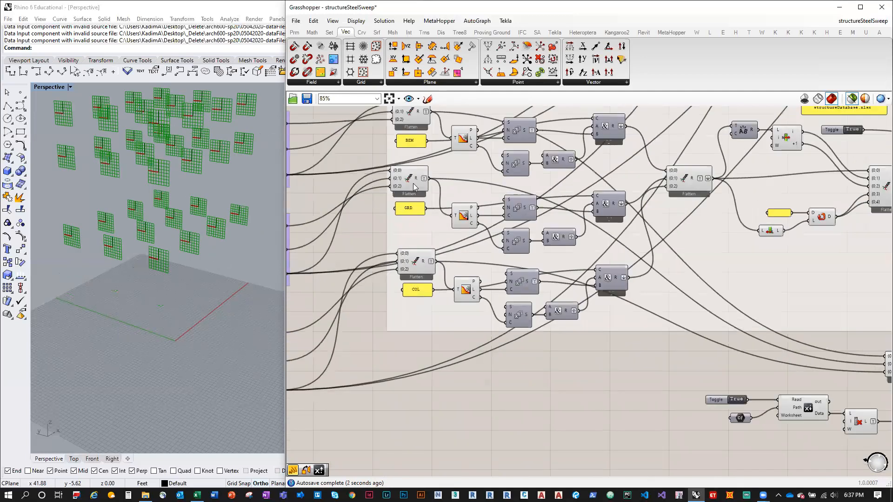
left_click(413, 186)
right_click_drag(97, 246, 135, 229)
scroll(135, 230, "down", 5)
right_click_drag(764, 388, 381, 301)
scroll(693, 326, "up", 2)
Duplicate End Points above the others, feed it from branch {0}, and add an XZ Plane component on its start points
left_click_drag(678, 287, 678, 291)
left_click(613, 292)
left_click_drag(612, 294, 598, 260, "alt")
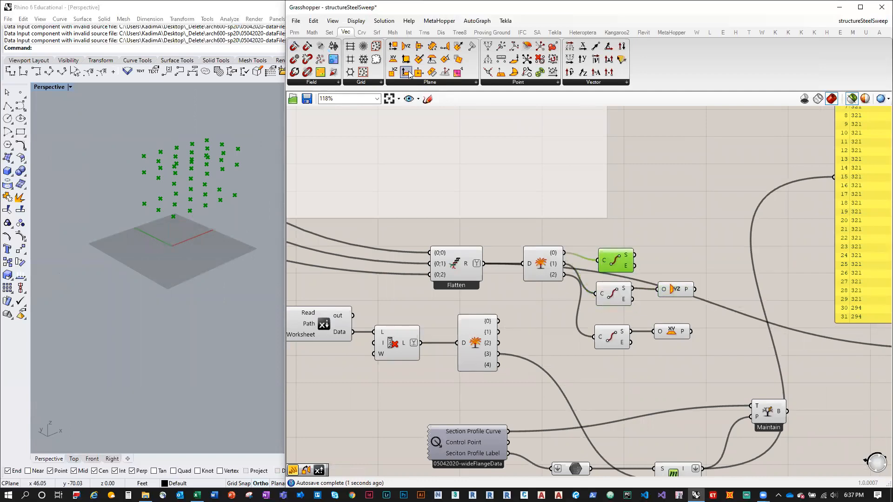
left_click_drag(414, 114, 666, 247)
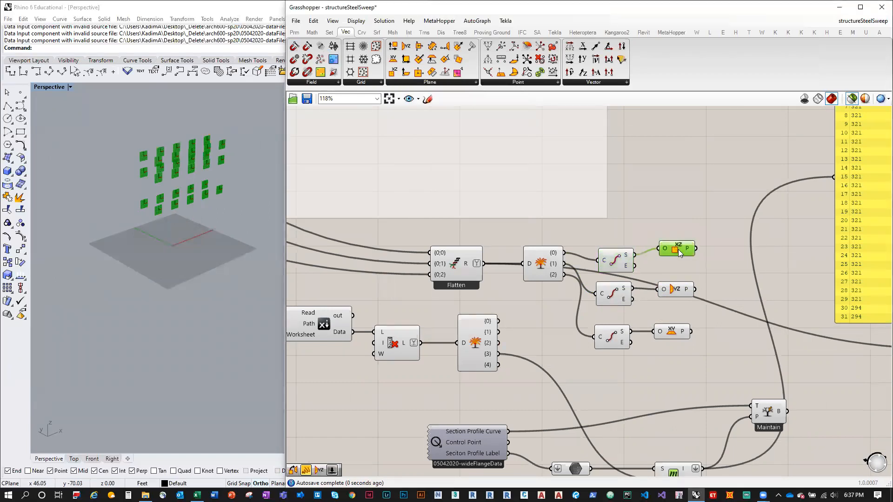
Preview the beam lines from the BEM Entwine component and check their direction against the XZ planes
scroll(679, 250, "down", 5)
scroll(457, 212, "up", 4)
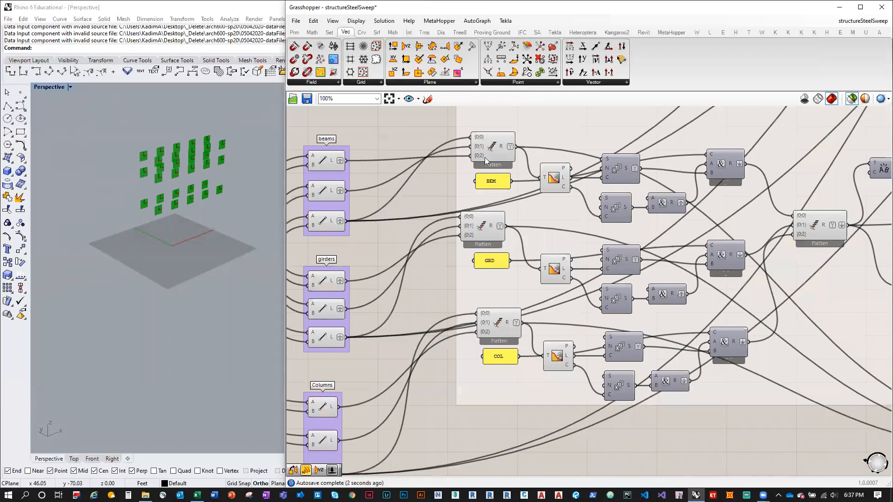
left_click(488, 147)
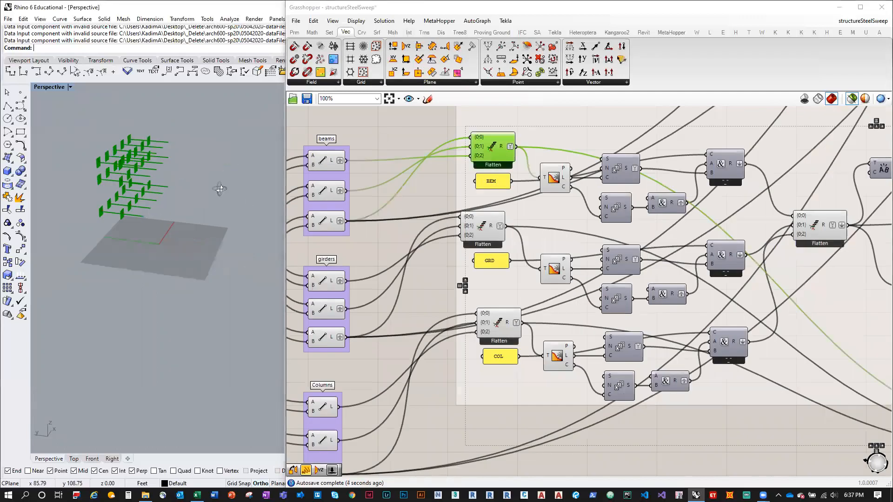
scroll(611, 269, "down", 4)
scroll(611, 269, "up", 4)
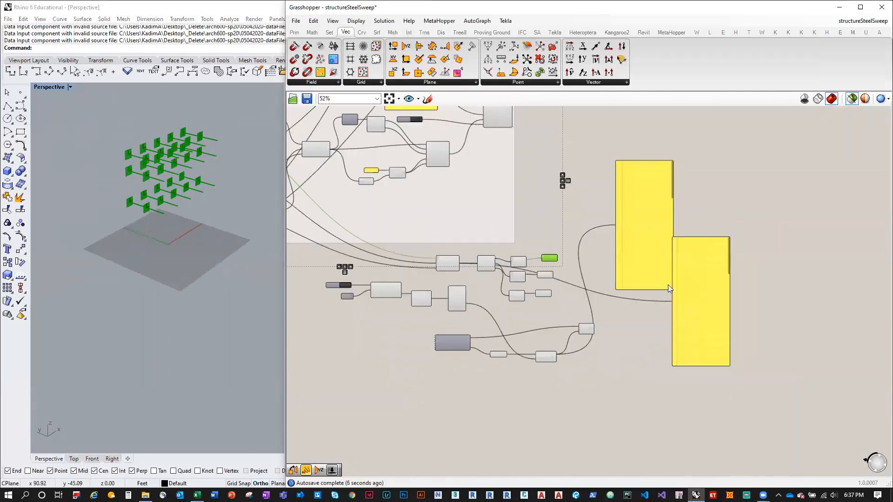
Line up the three End Points components and the three plane components in two tidy columns
left_click_drag(457, 333, 443, 222)
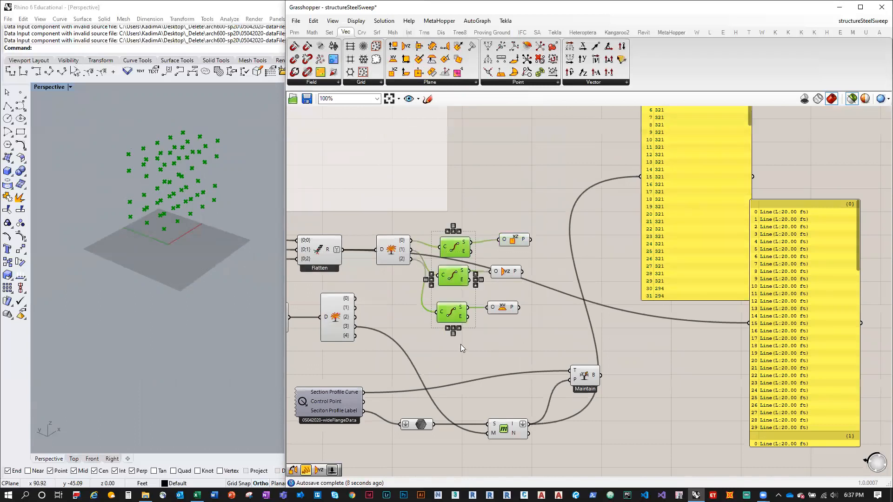
left_click(535, 328)
left_click_drag(535, 328, 494, 233)
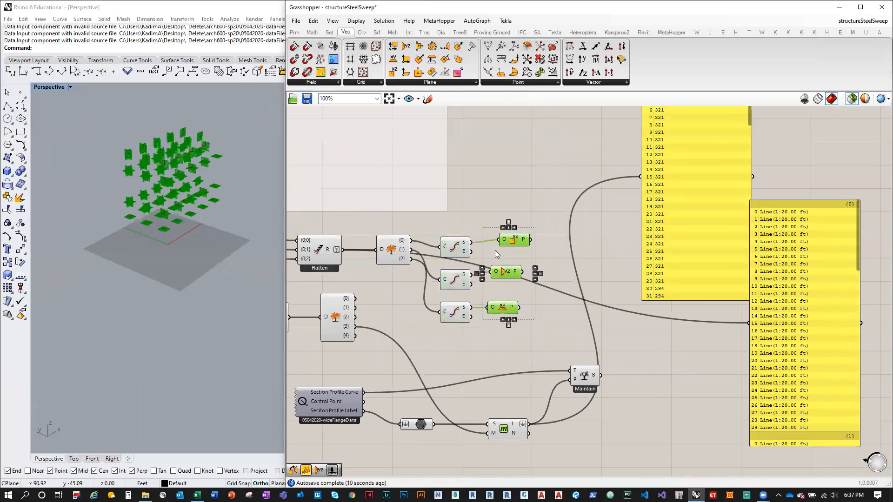
Preview the XY and XZ planes and examine the XY Plane output and the data structure of the entwined lines
left_click(512, 311)
scroll(497, 313, "up", 3)
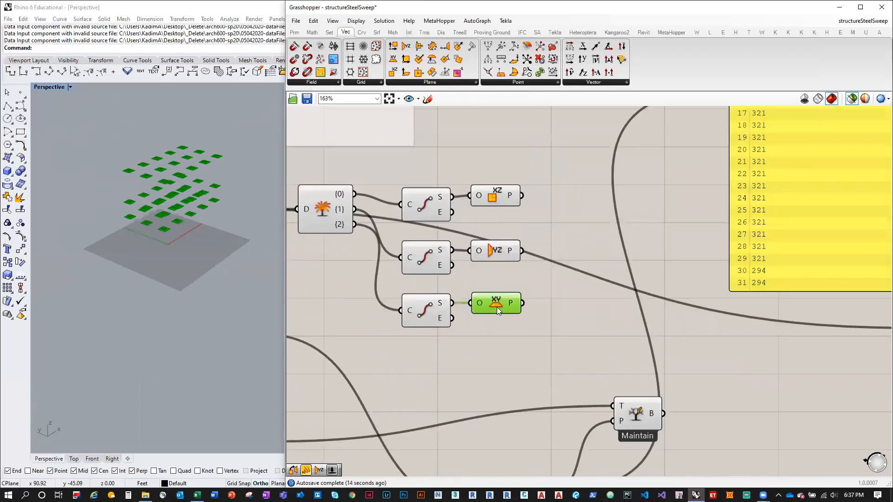
left_click(498, 189)
scroll(551, 250, "down", 3)
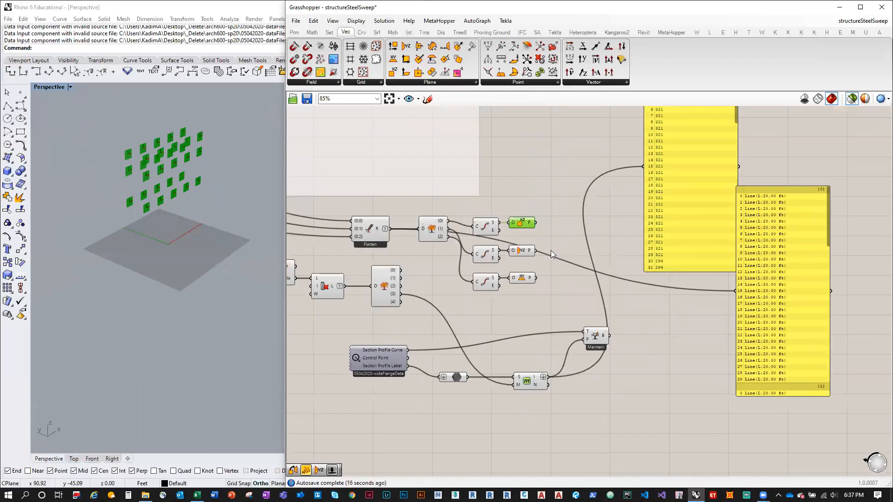
left_click(551, 250)
mouse_move(533, 281)
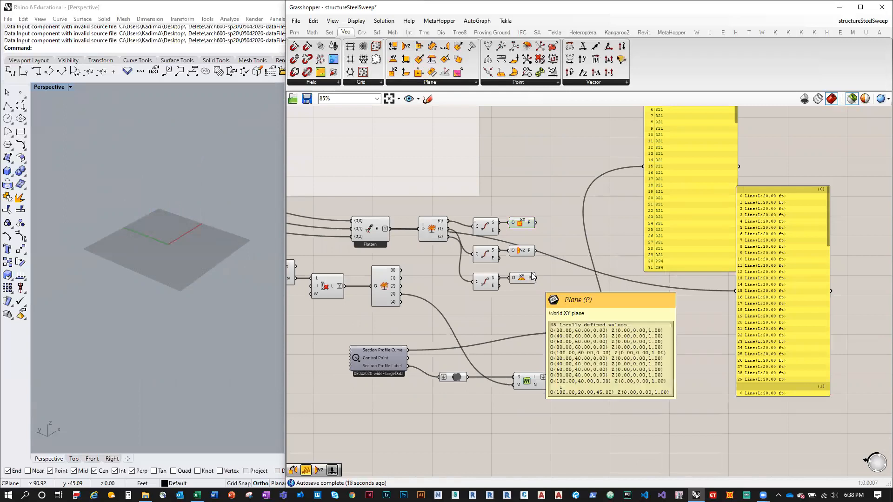
scroll(487, 267, "up", 1)
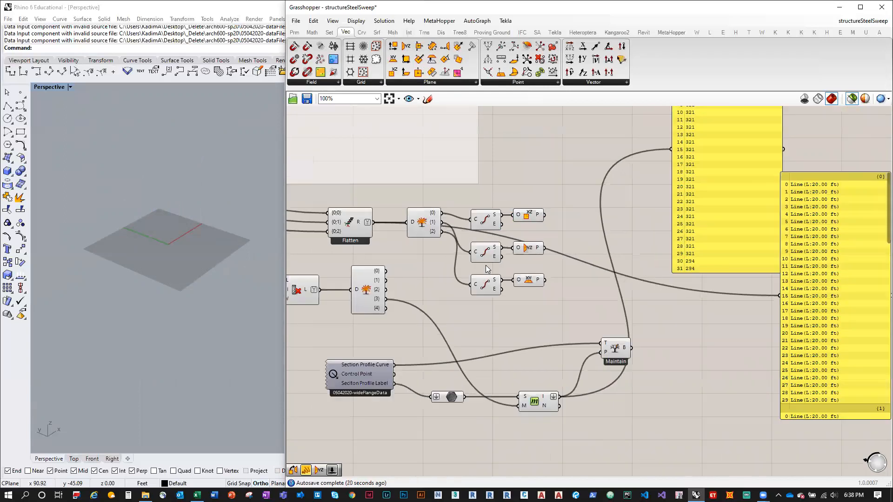
mouse_move(360, 225)
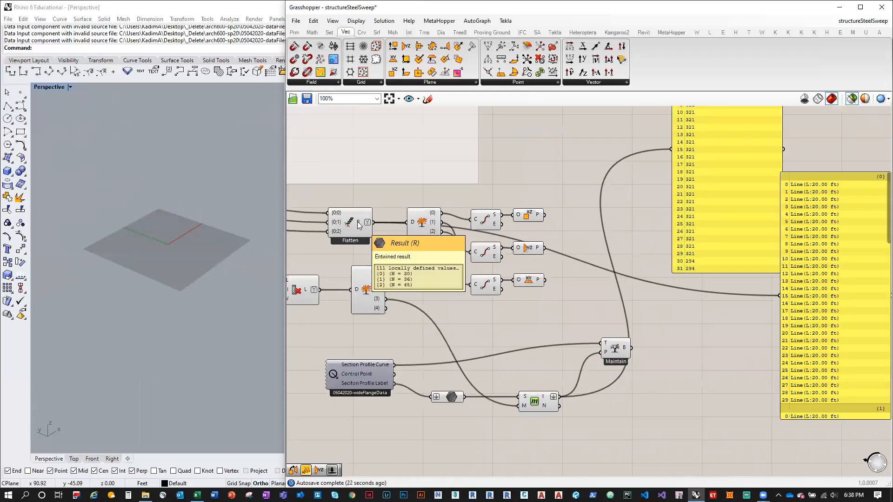
Add an Entwine component and connect the XZ, YZ and XY Plane outputs to its inputs {0;0}, {0;1} and {0;2}
left_click(329, 32)
left_click_drag(713, 48, 606, 240)
left_click_drag(544, 210, 588, 241)
left_click_drag(545, 280, 589, 250)
mouse_move(619, 242)
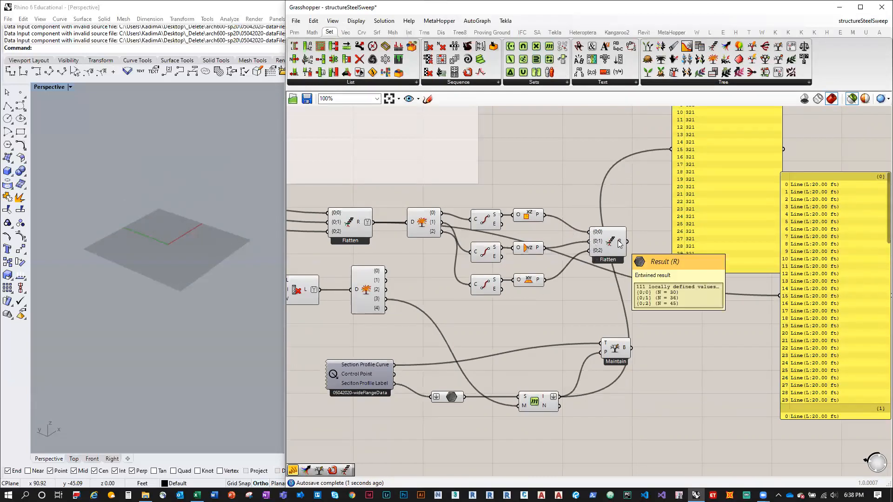
mouse_move(357, 225)
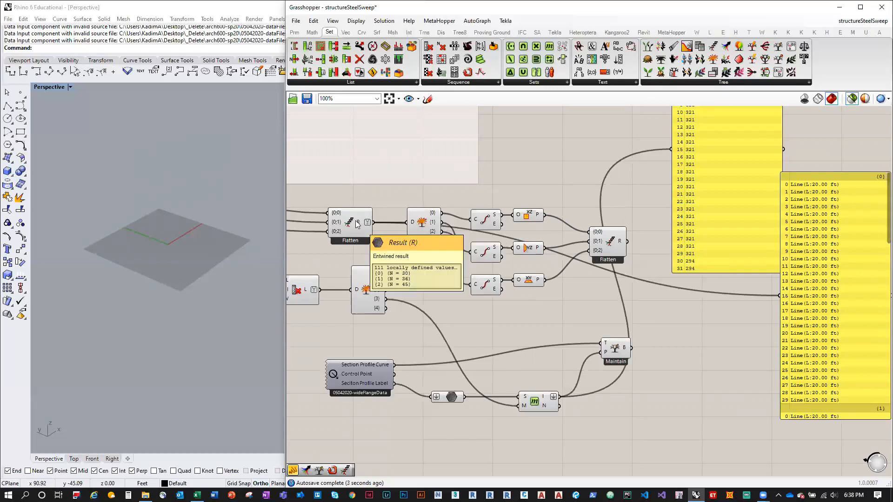
Shift the Tree Branch component down slightly and flatten both the plane Entwine result and the Tree Branch output
right_click_drag(693, 310, 566, 281)
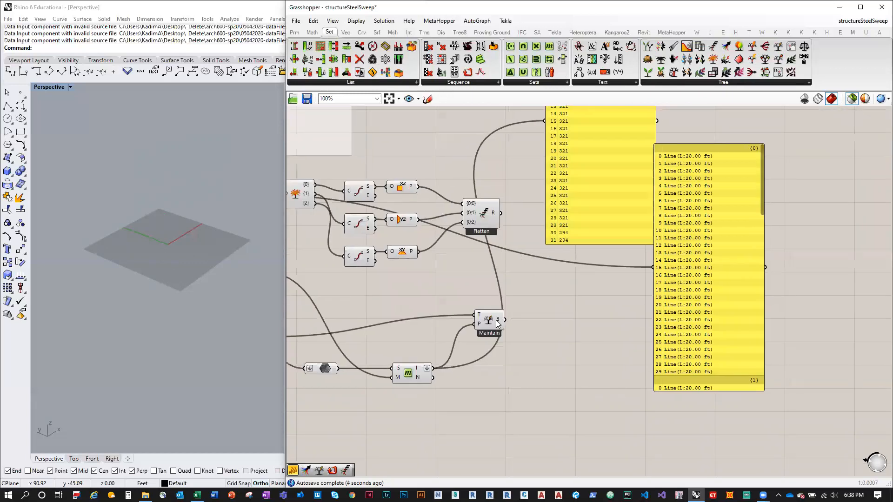
mouse_move(498, 324)
right_click_drag(498, 324, 625, 305)
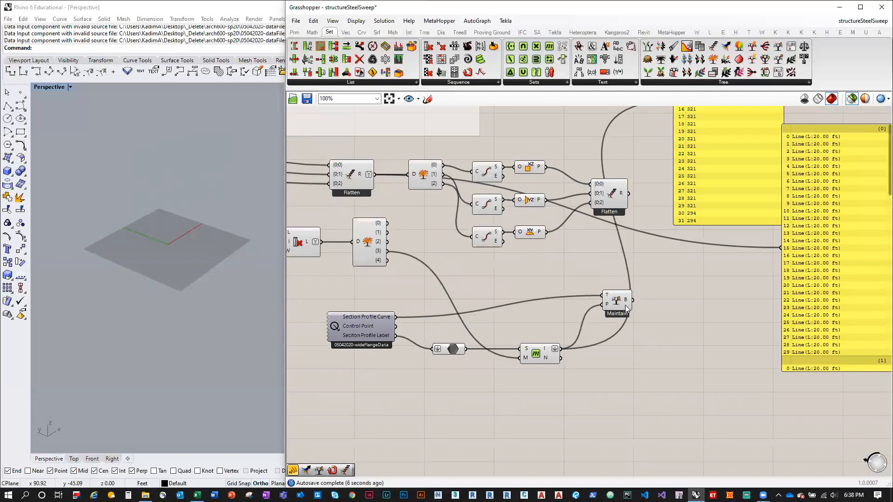
left_click_drag(619, 303, 617, 324)
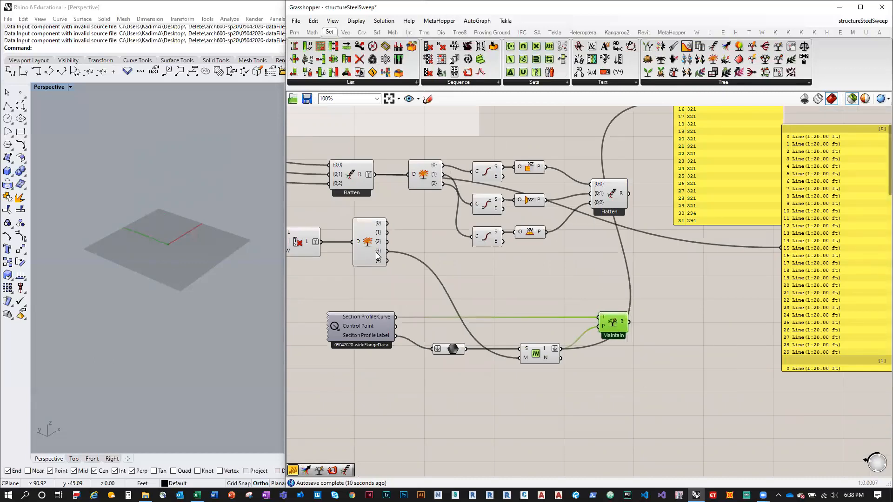
mouse_move(378, 255)
right_click(622, 198)
left_click(651, 233)
right_click(623, 324)
left_click(652, 360)
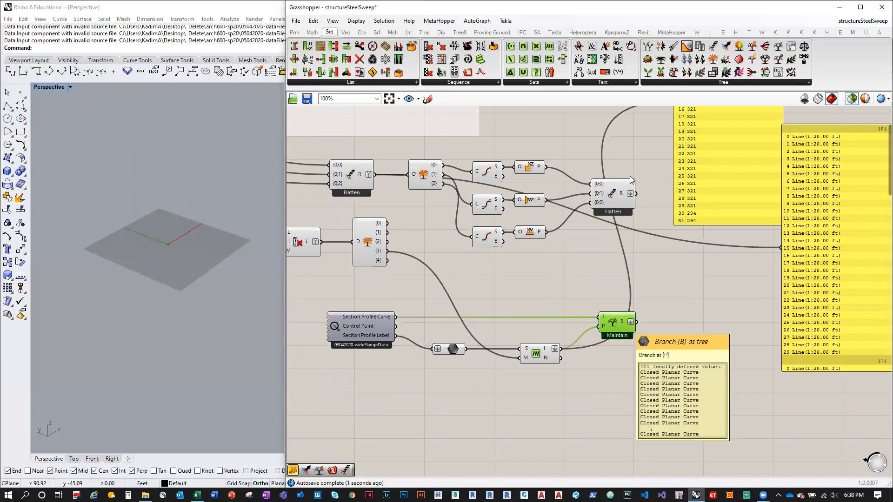
mouse_move(623, 196)
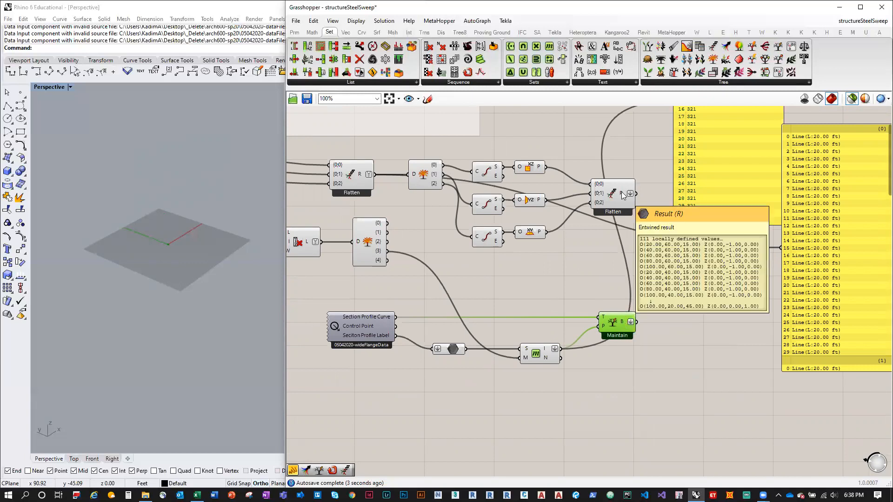
Move the line panel and the section index panel further out to make room beside the Entwine and Tree Branch components
right_click_drag(653, 256, 572, 294)
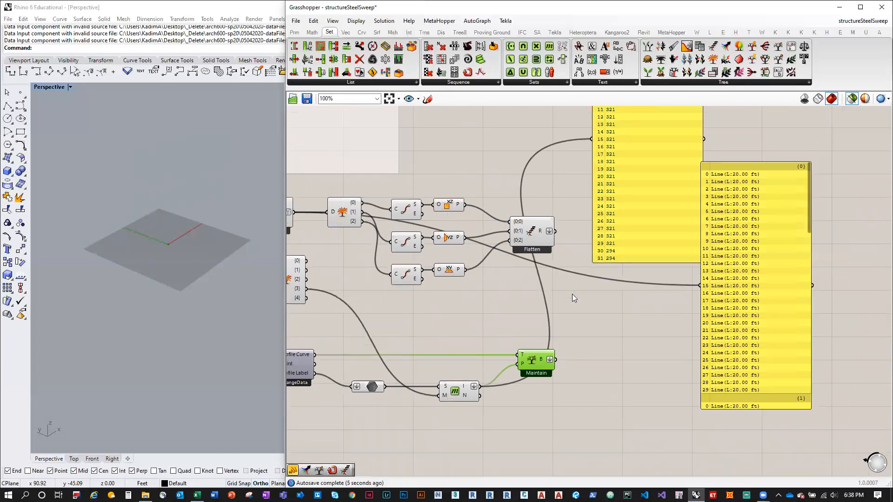
left_click_drag(732, 260, 824, 260)
left_click_drag(664, 223, 753, 193)
left_click(541, 235)
left_click(537, 358)
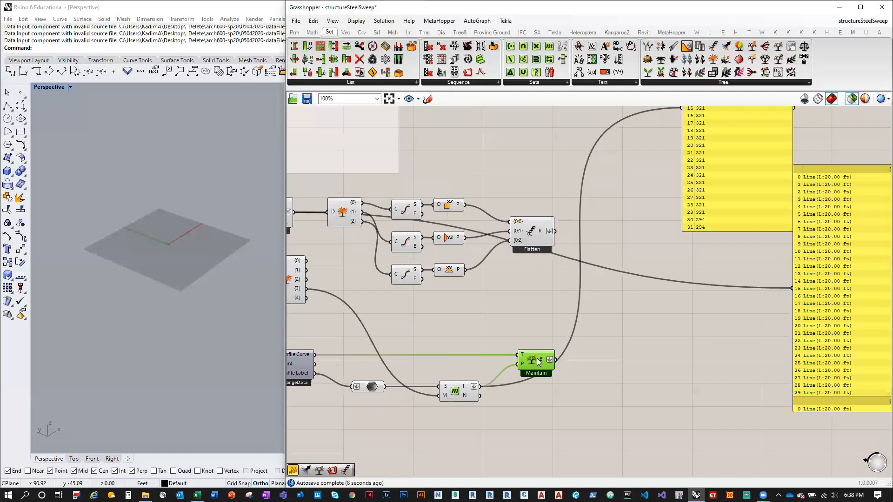
left_click(651, 318)
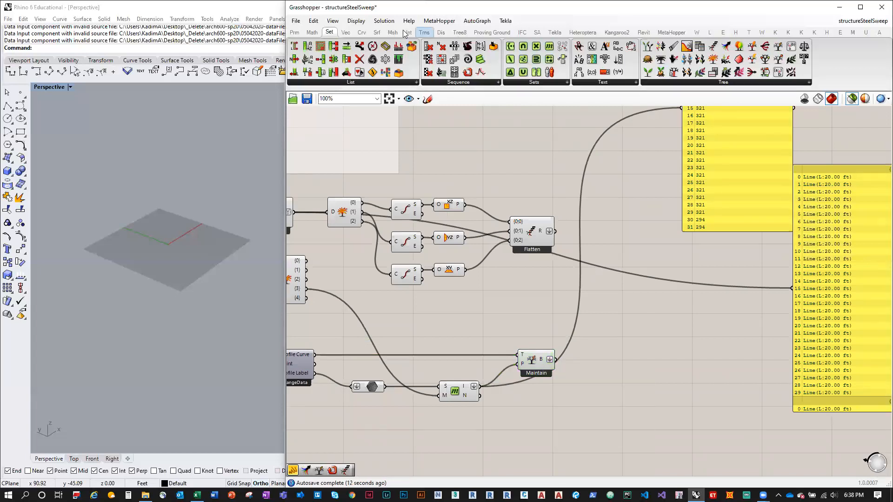
Add an Orient component, connecting the Tree Branch output to its geometry input and the plane Entwine result to its target plane input B
left_click(424, 32)
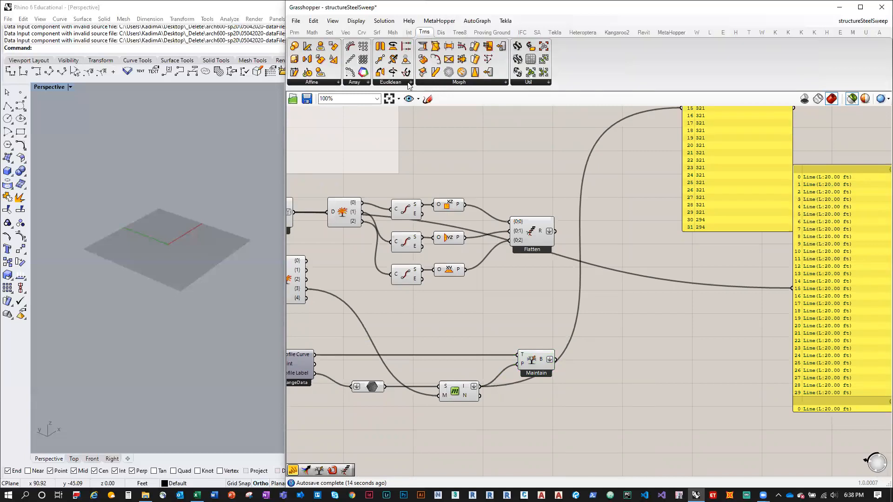
left_click(409, 83)
left_click(391, 82)
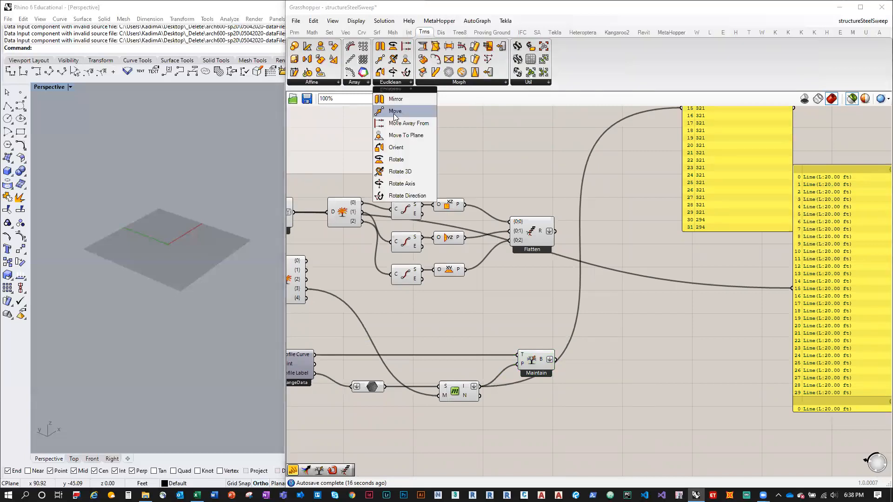
left_click(395, 147)
left_click(634, 308)
right_click_drag(584, 343, 611, 335)
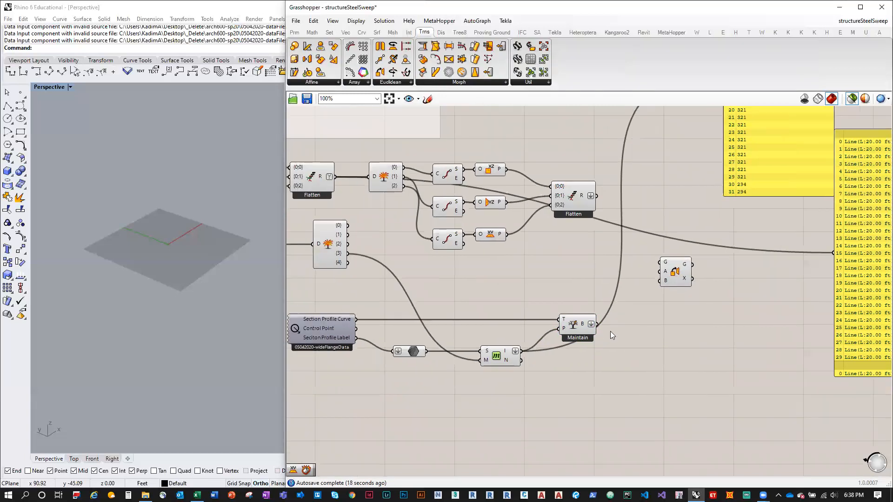
left_click_drag(603, 308, 661, 262)
left_click_drag(597, 196, 660, 281)
Select the Orient component and examine the position and orientation of the placed section profiles in the Rhino viewport
left_click(676, 270)
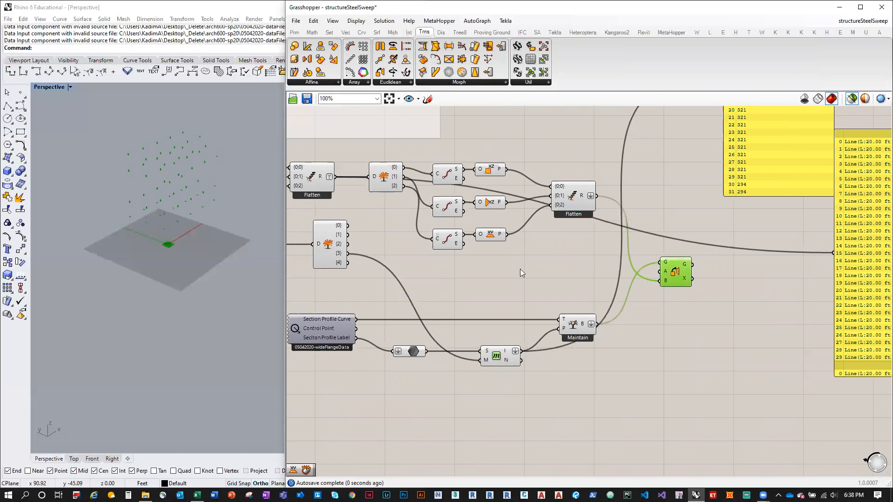
scroll(160, 197, "up", 5)
scroll(188, 179, "up", 3)
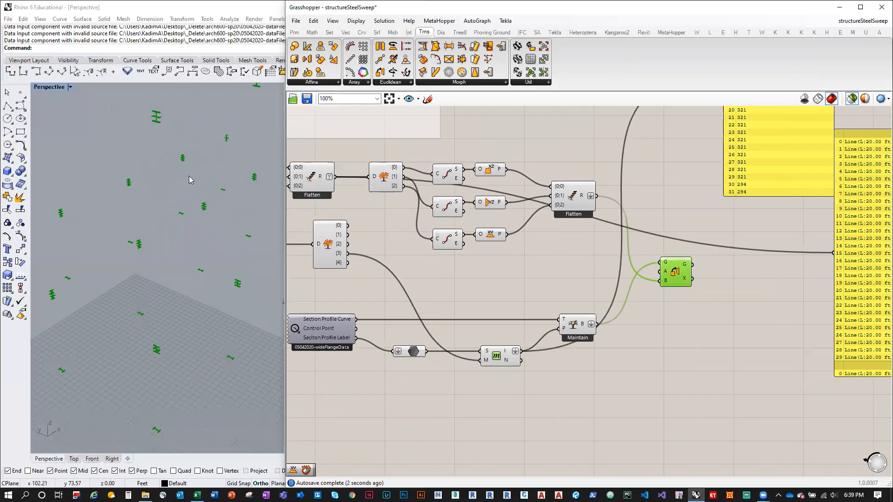
scroll(155, 251, "up", 1)
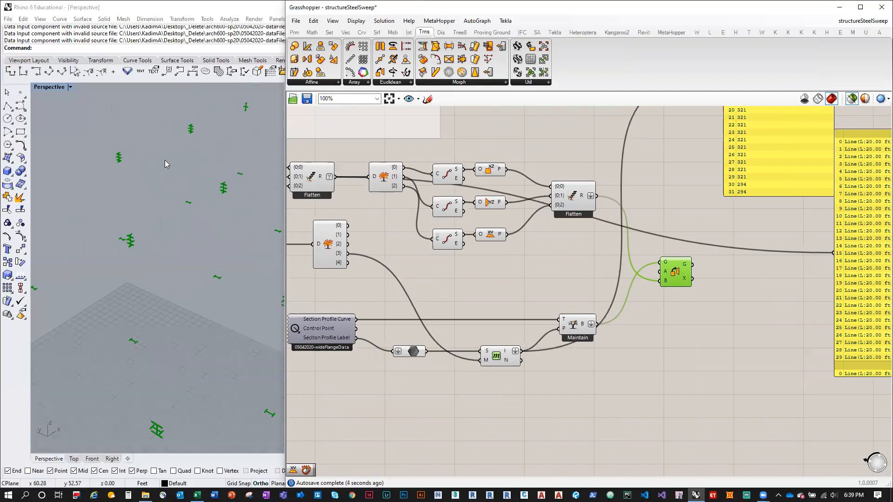
scroll(166, 172, "down", 6)
scroll(168, 274, "up", 6)
scroll(154, 200, "up", 3)
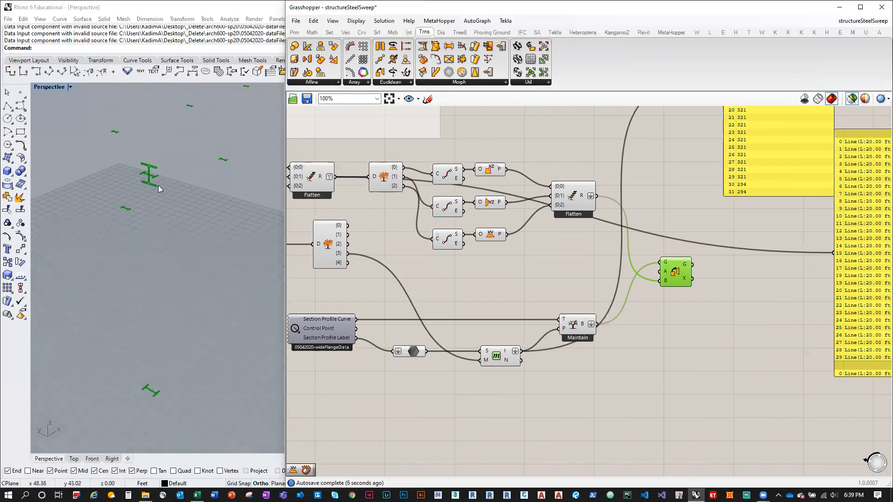
scroll(180, 306, "down", 3)
scroll(179, 306, "down", 5)
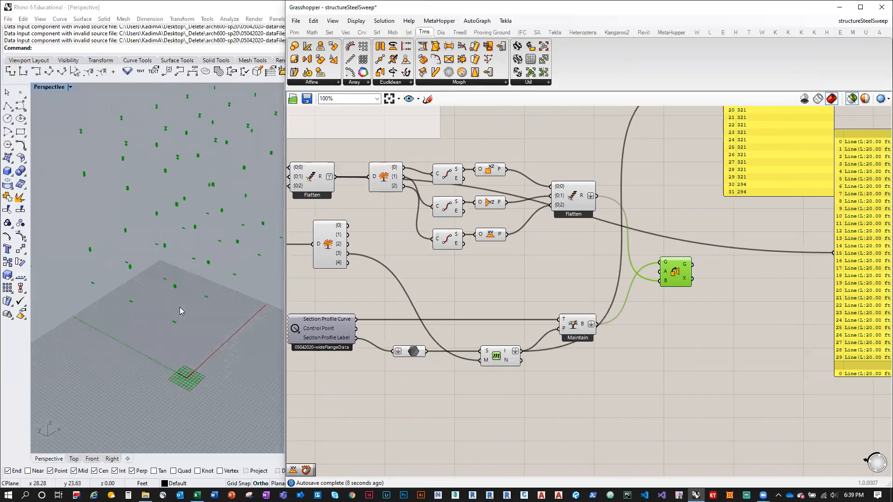
Move the section index panel further out to free canvas space beside the Orient component
right_click_drag(661, 296, 501, 374)
scroll(552, 327, "down", 1)
right_click_drag(676, 275, 891, 235)
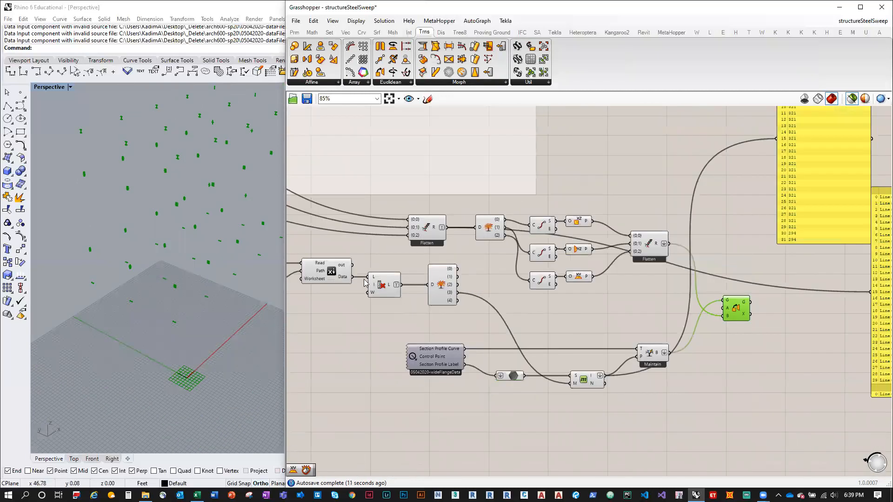
left_click(426, 228)
left_click(665, 181)
right_click_drag(665, 181, 595, 202)
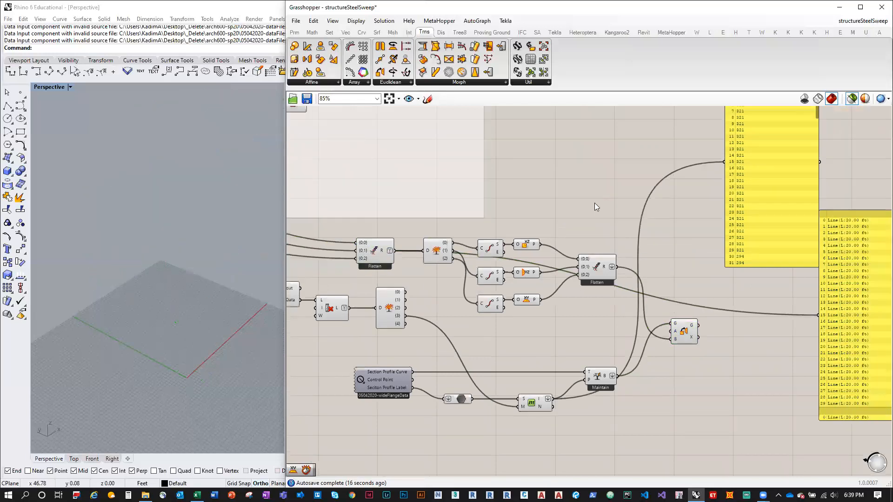
left_click(832, 210)
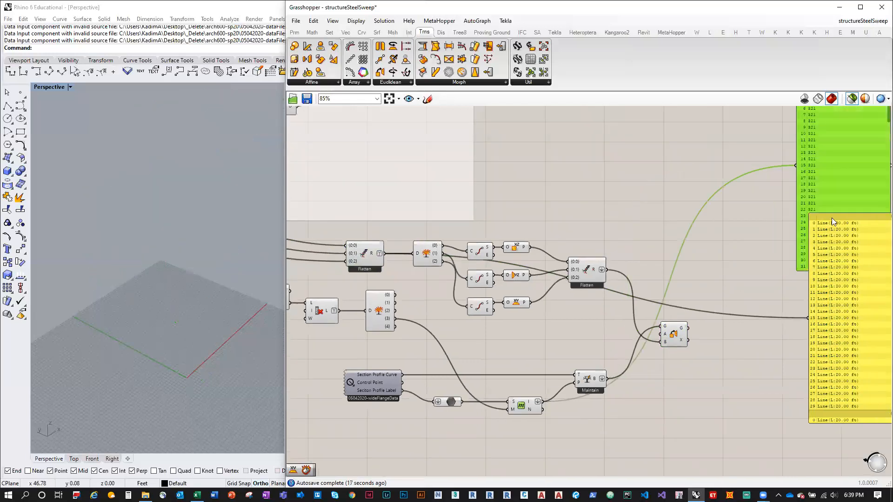
Add a Sweep1 component and connect the Orient geometry output to its Sections input
left_click(377, 32)
left_click(468, 86)
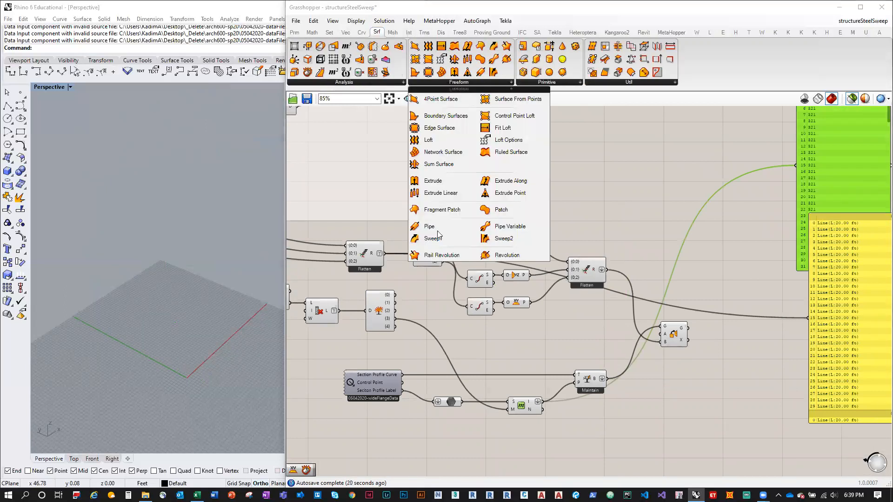
left_click_drag(377, 237, 715, 222)
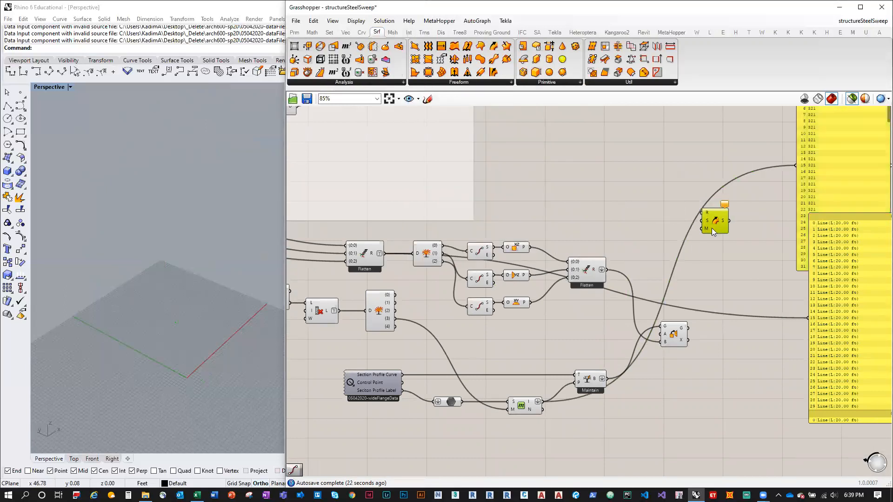
scroll(712, 228, "up", 2)
mouse_move(679, 365)
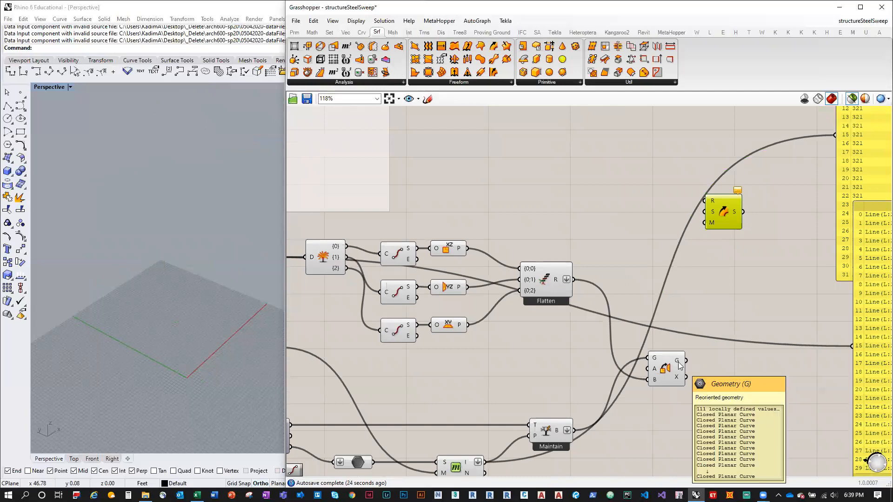
left_click_drag(685, 361, 711, 212)
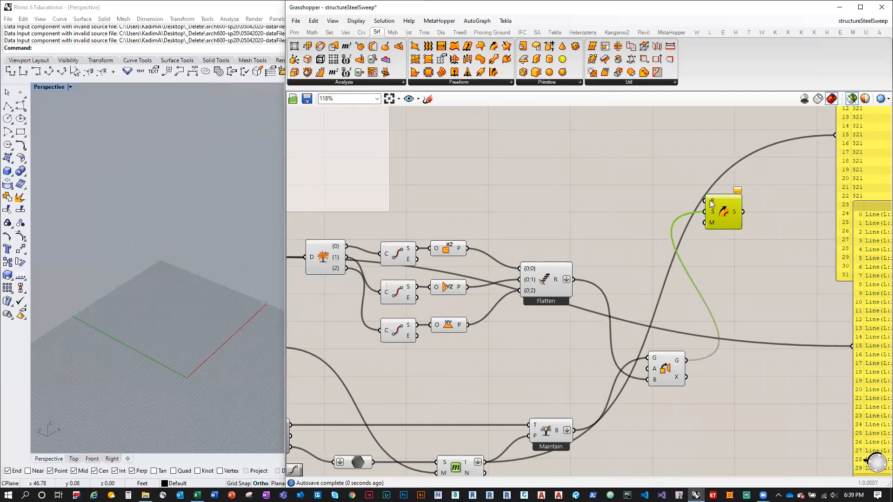
Flatten the Sweep1 Rail input and connect the line Entwine result to it
right_click(712, 201)
left_click(736, 274)
scroll(633, 272, "down", 2)
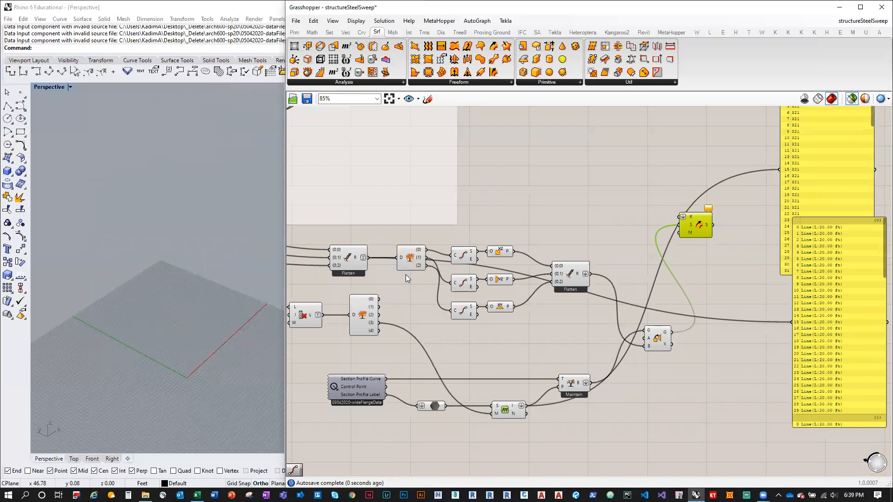
left_click_drag(368, 257, 683, 217)
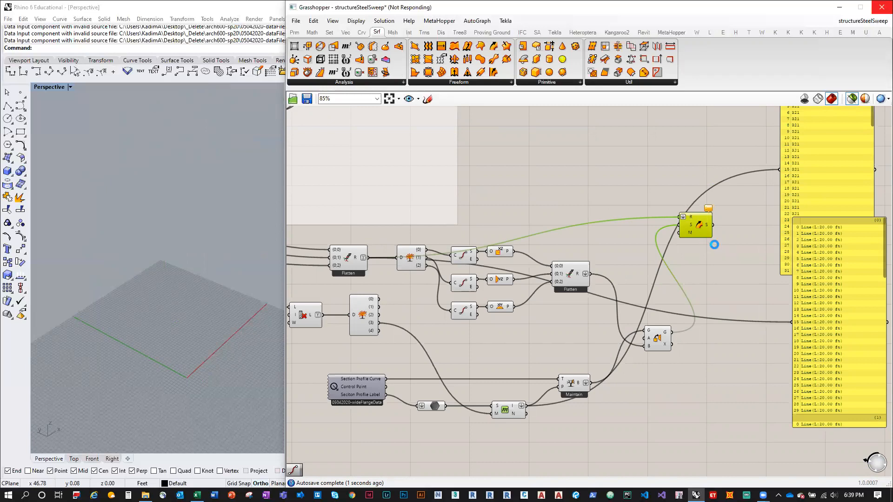
Save the definition and check the Sweep1 Rail input against the line Entwine result
scroll(714, 245, "up", 2)
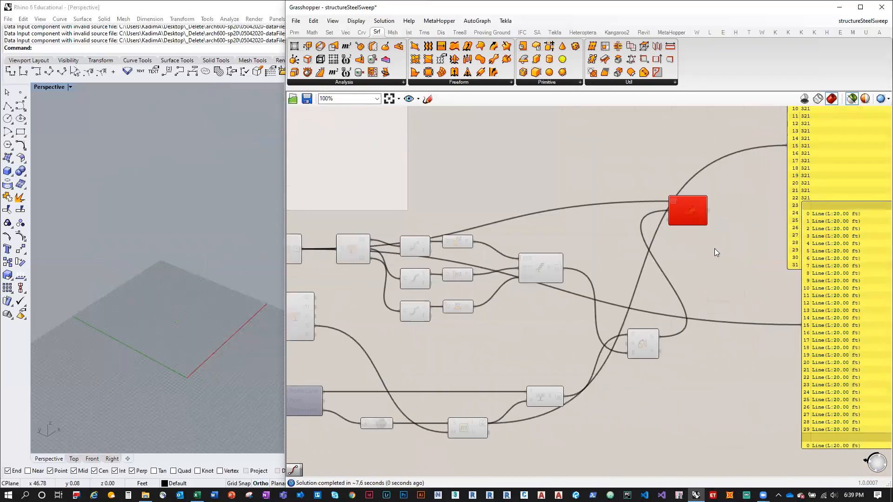
key("ctrl+s")
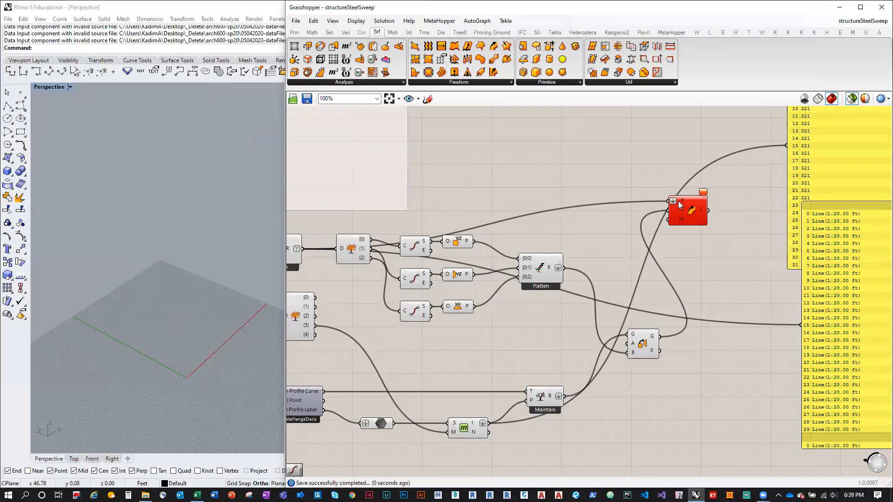
mouse_move(682, 203)
mouse_move(300, 249)
right_click_drag(330, 247, 360, 245)
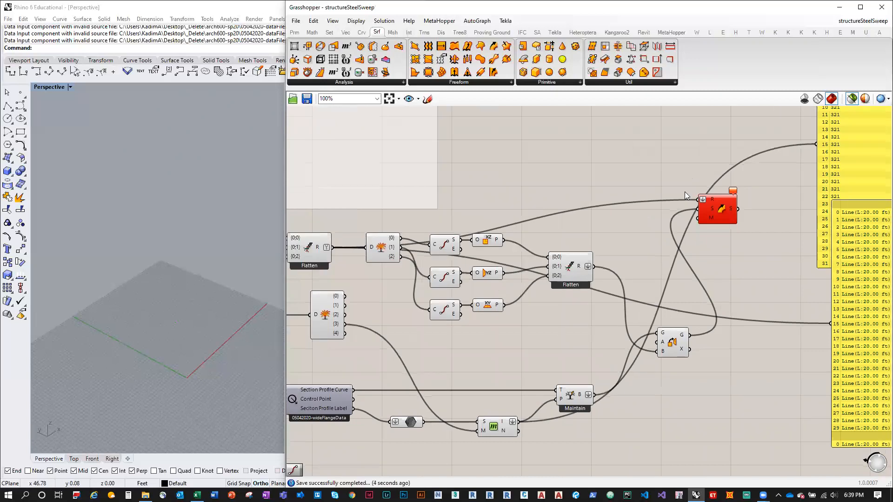
Graft both the Rail and Sections inputs of the Sweep1 component
right_click(707, 199)
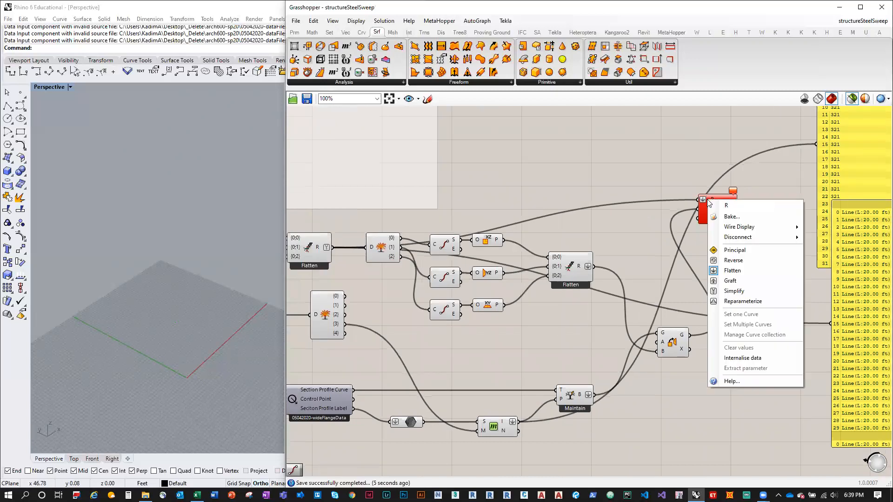
left_click(737, 281)
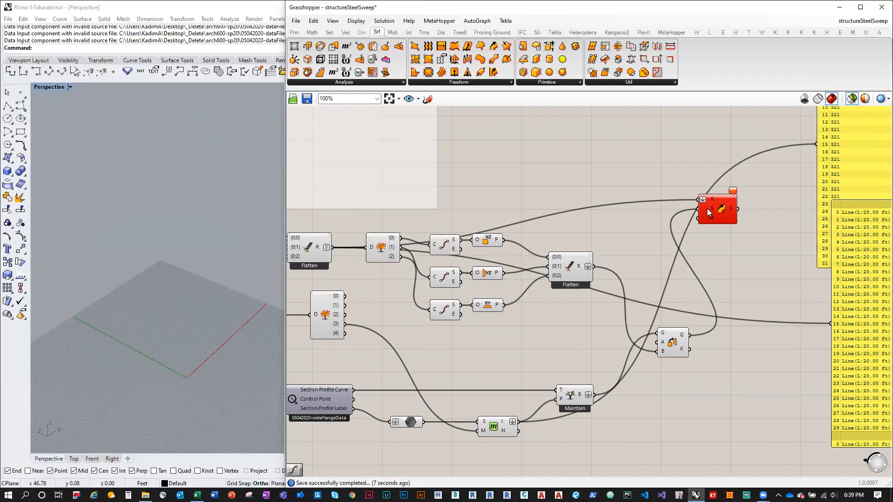
mouse_move(707, 209)
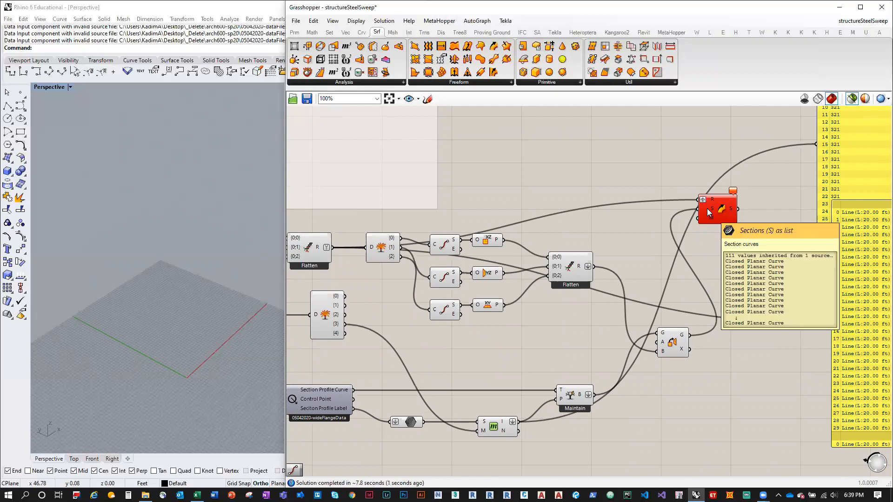
mouse_move(763, 495)
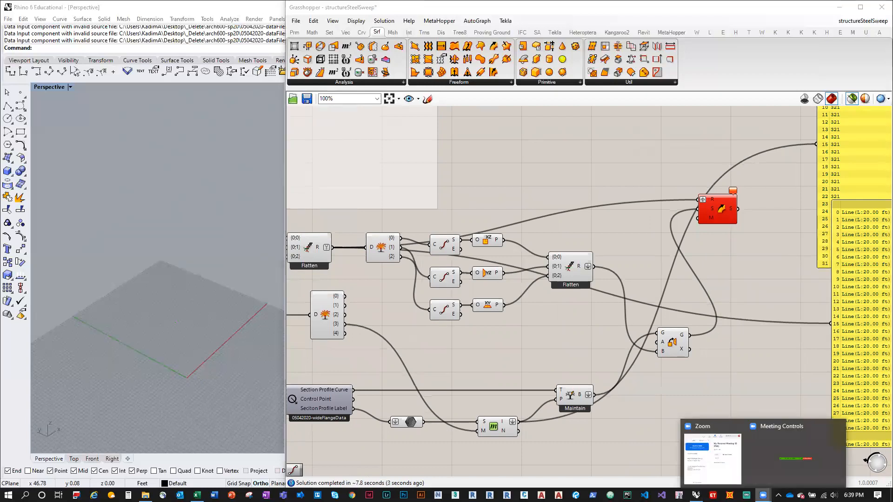
left_click(728, 474)
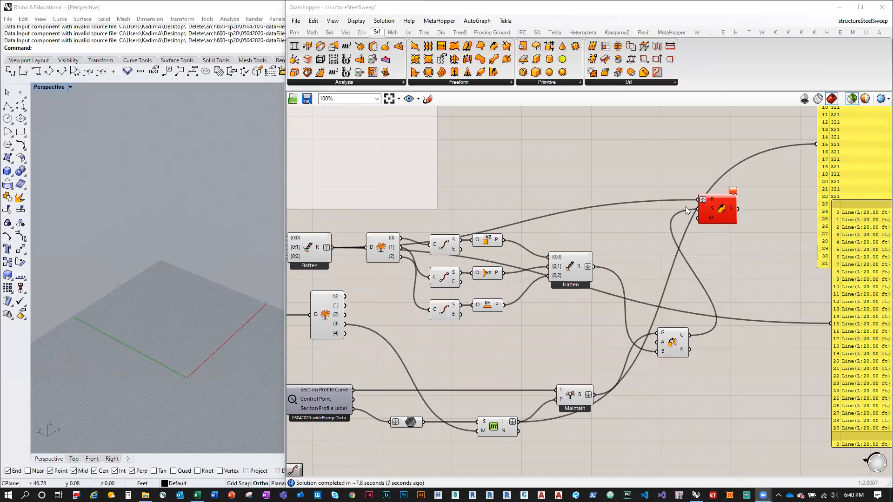
scroll(709, 219, "down", 1)
scroll(710, 215, "up", 1)
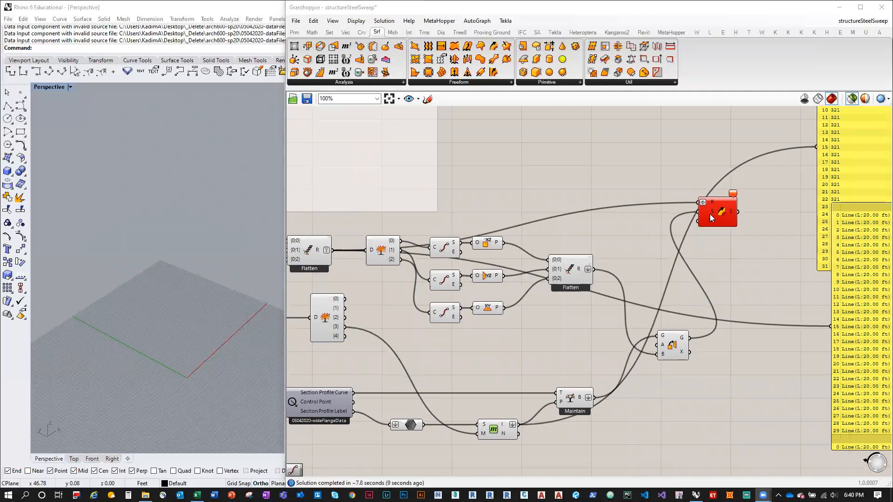
right_click(710, 214)
left_click(741, 292)
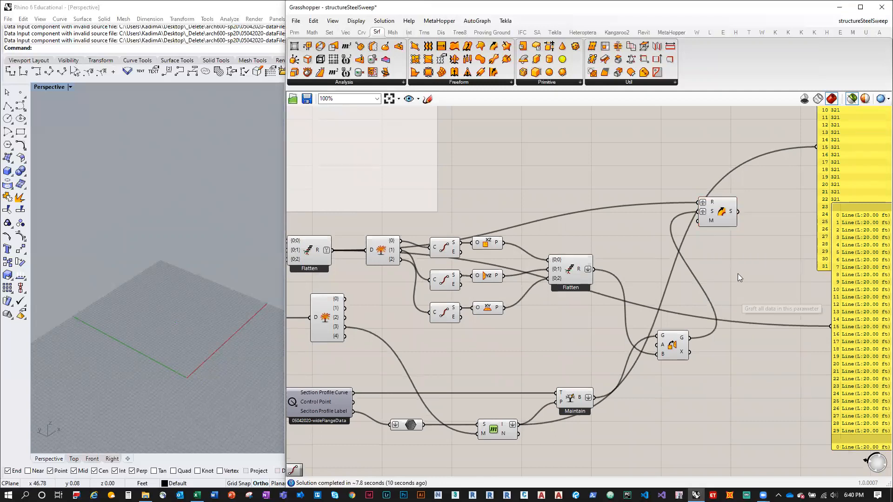
Select the Sweep1 component, check the swept frame in the viewport and bake it into Rhino
left_click(720, 219)
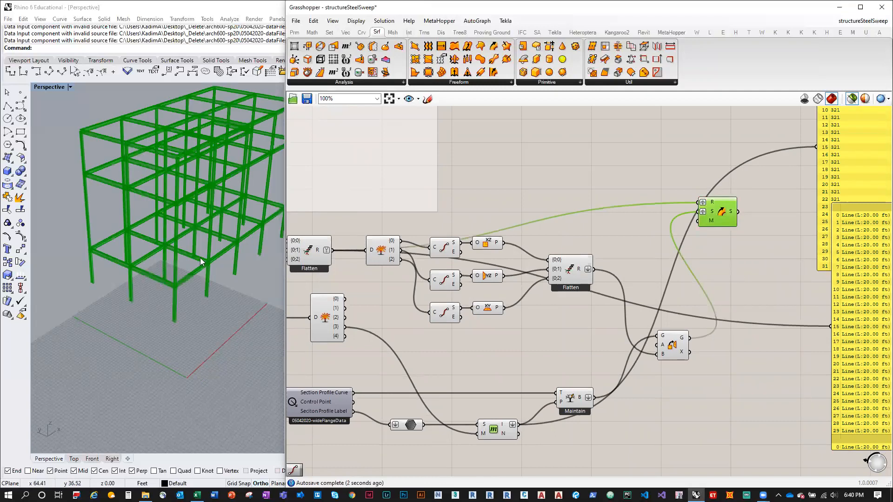
right_click_drag(165, 282, 148, 310)
scroll(197, 153, "up", 6)
scroll(168, 248, "down", 8)
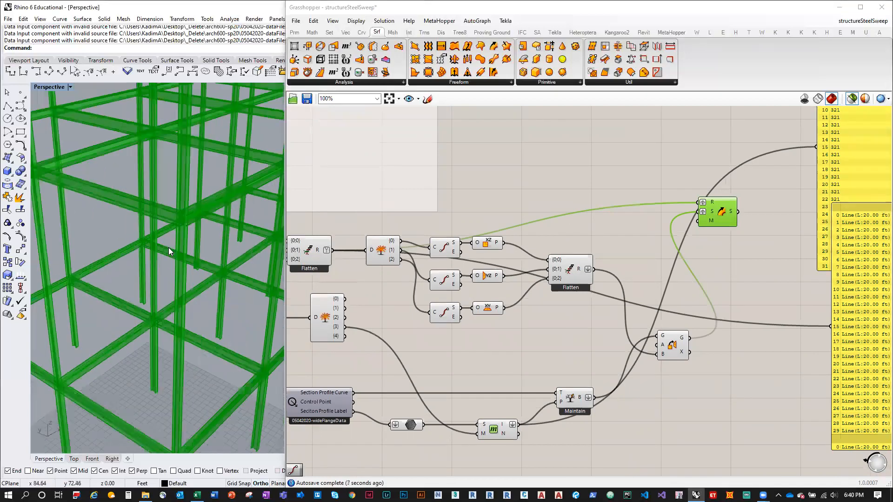
scroll(169, 248, "down", 3)
scroll(165, 268, "up", 4)
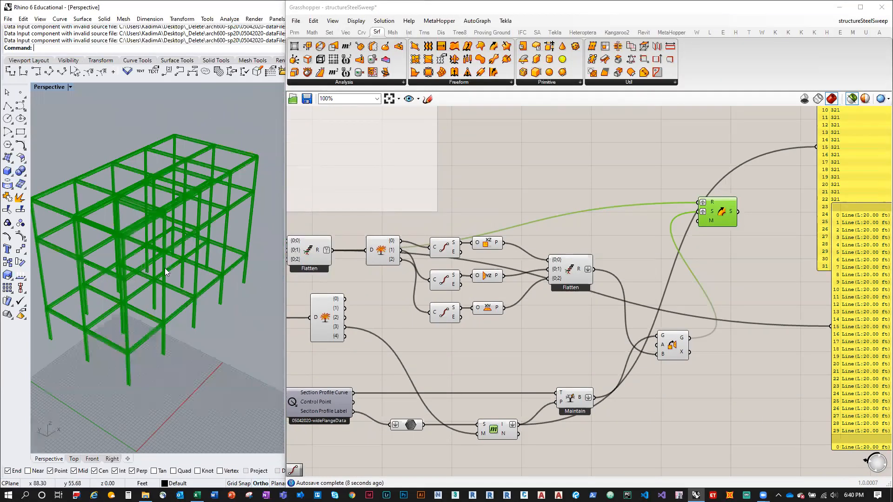
middle_click(730, 209)
left_click(746, 228)
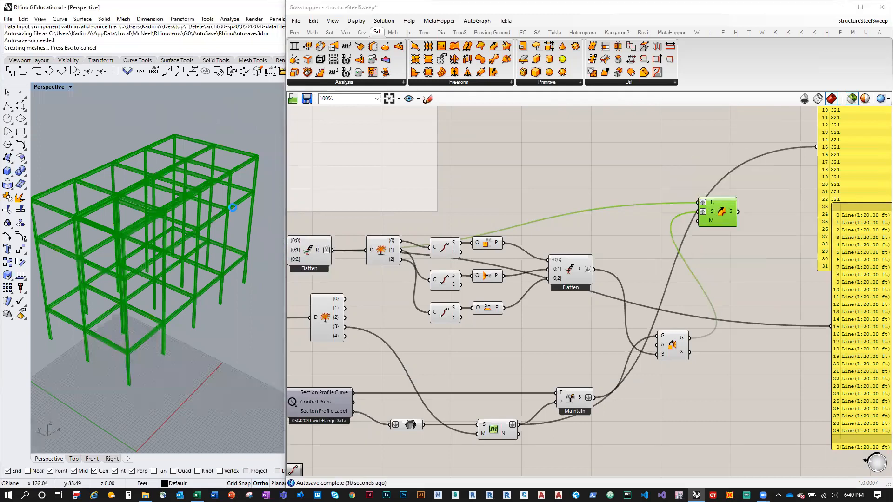
Narrow the Grasshopper window and widen the Rhino window to enlarge the perspective viewport, with the canvas selection cleared
left_click_drag(287, 207, 320, 203)
left_click(646, 179)
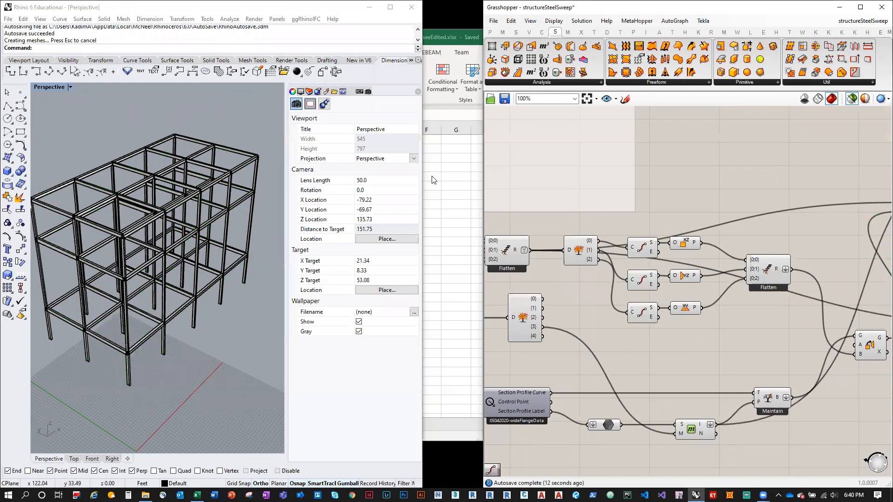
left_click_drag(421, 194, 517, 198)
left_click(486, 193)
left_click_drag(481, 191, 636, 192)
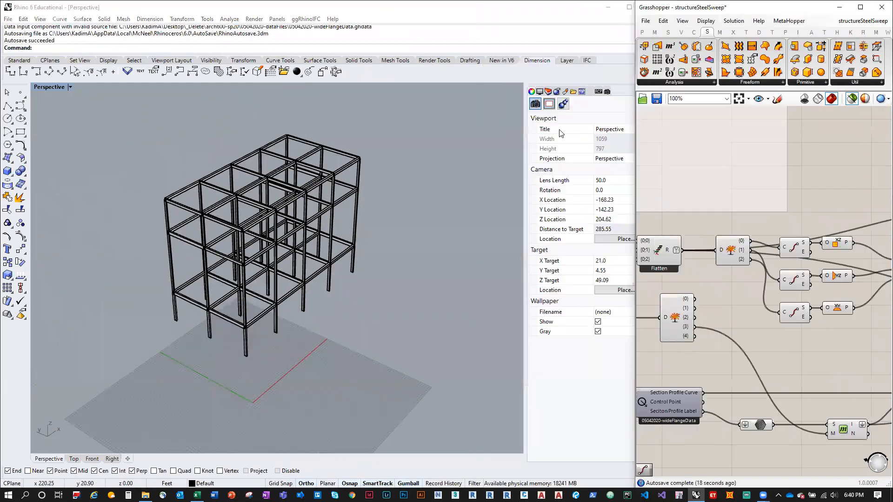
Set the perspective viewport's lens length to 25 and its display mode to Arctic
left_click(615, 181)
type("25")
key("Return")
left_click(41, 88)
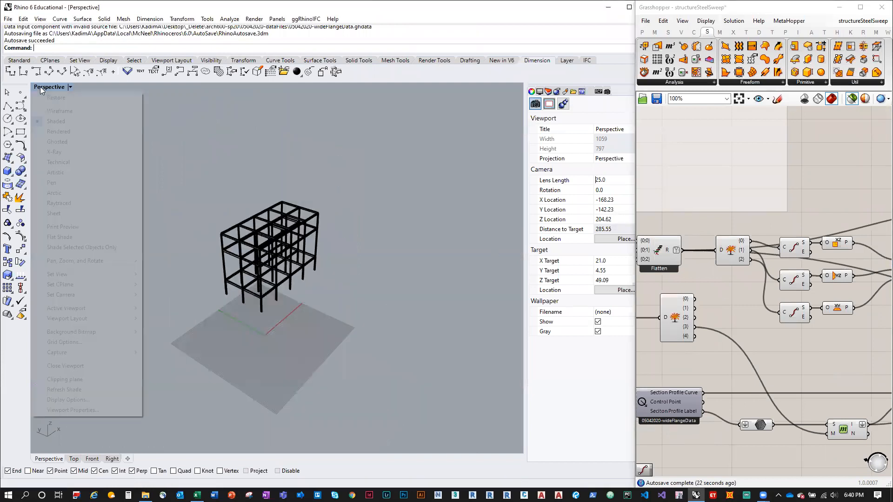
left_click(70, 193)
Examine the baked steel frame and its member connections up close and as a whole
scroll(285, 274, "up", 9)
right_click_drag(284, 274, 290, 281)
right_click_drag(285, 225, 278, 261)
scroll(260, 345, "up", 4)
right_click_drag(259, 345, 355, 326)
scroll(354, 325, "down", 5)
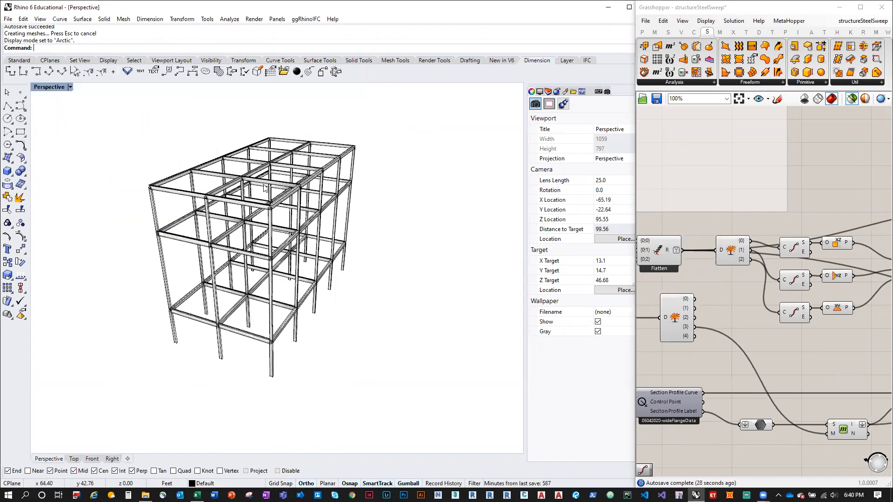
Widen the Grasshopper window to show more of the canvas, and switch to the structure database workbook in Excel
scroll(263, 188, "up", 3)
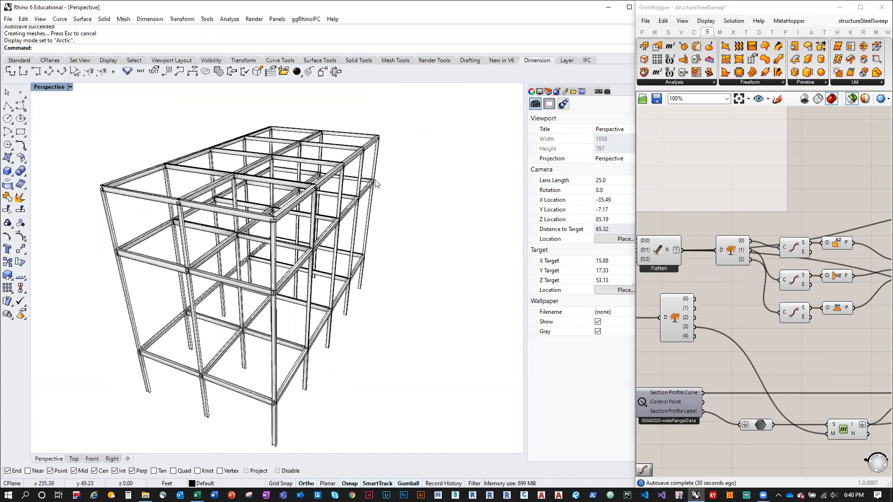
scroll(375, 180, "down", 4)
right_click_drag(399, 272, 372, 275)
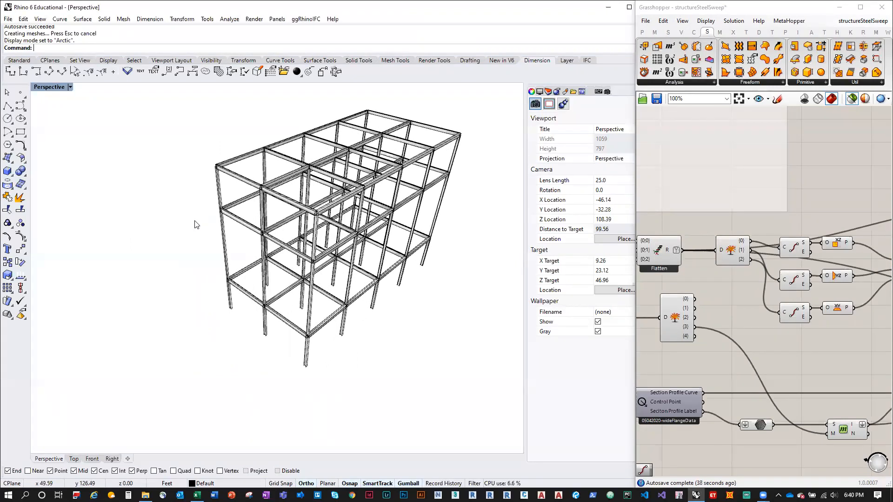
left_click(629, 341)
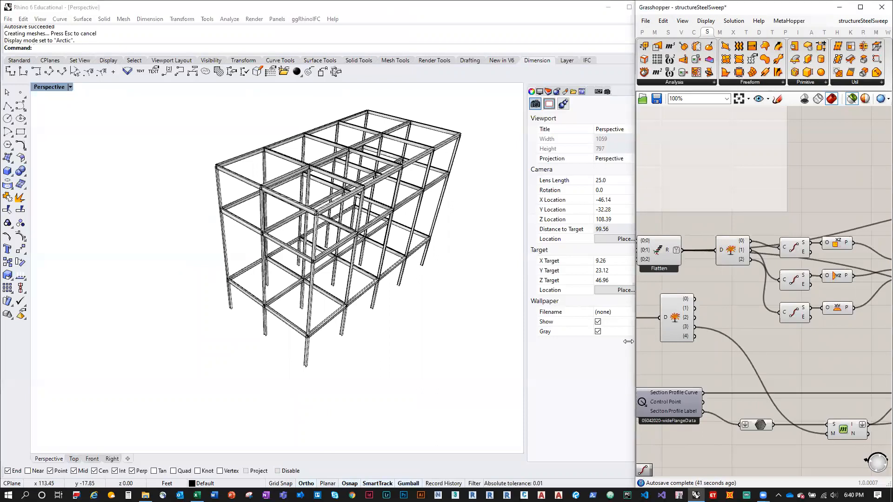
left_click_drag(628, 341, 498, 342)
scroll(242, 241, "up", 5)
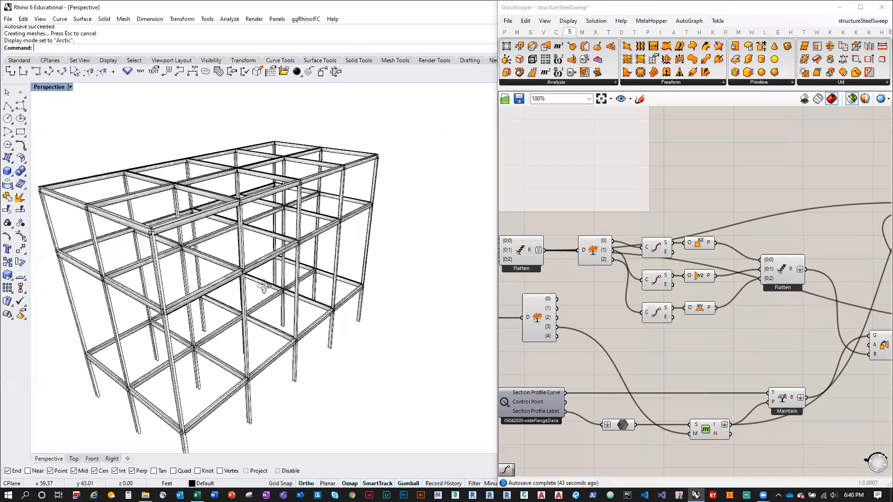
scroll(258, 303, "down", 5)
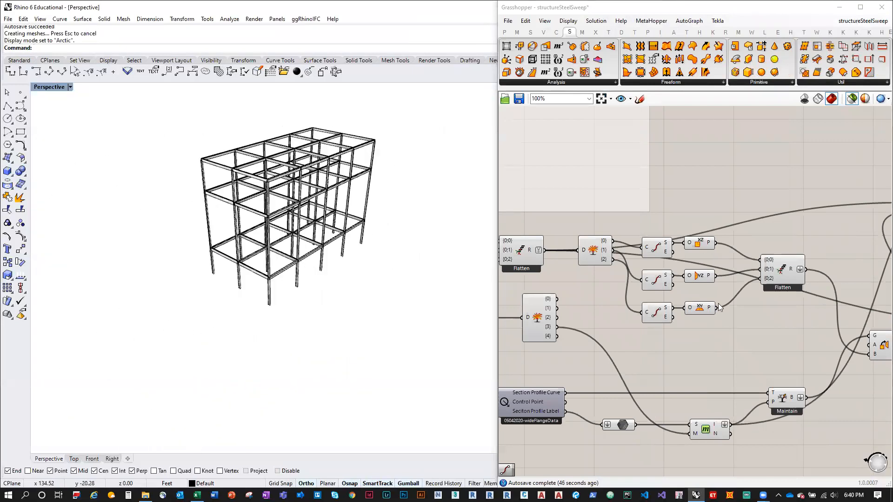
right_click_drag(759, 321, 727, 312)
scroll(694, 269, "down", 4)
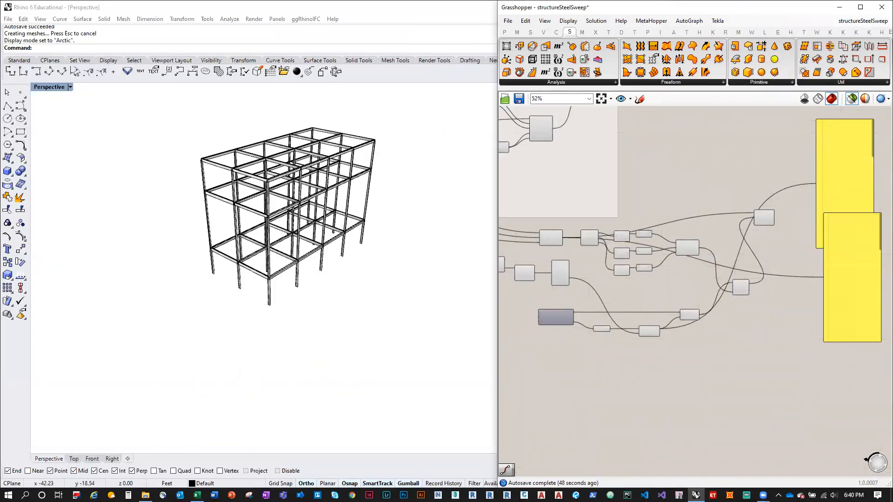
key("alt+Tab")
left_click(338, 149)
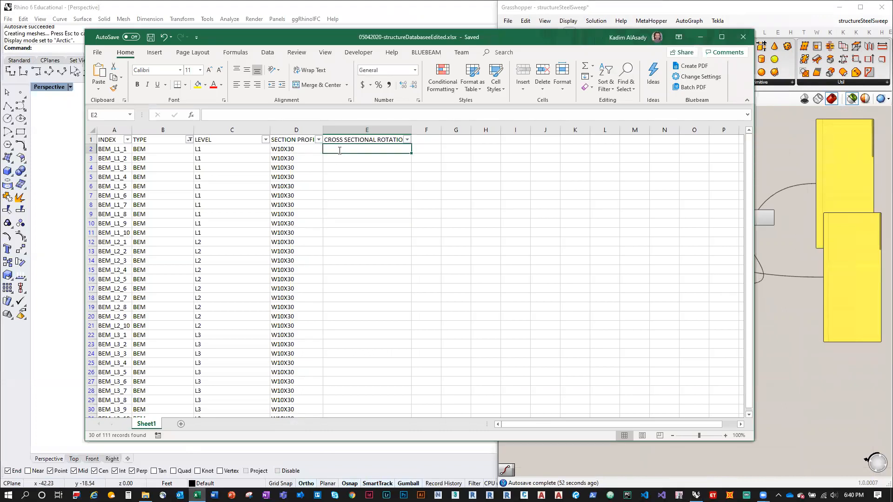
type("45")
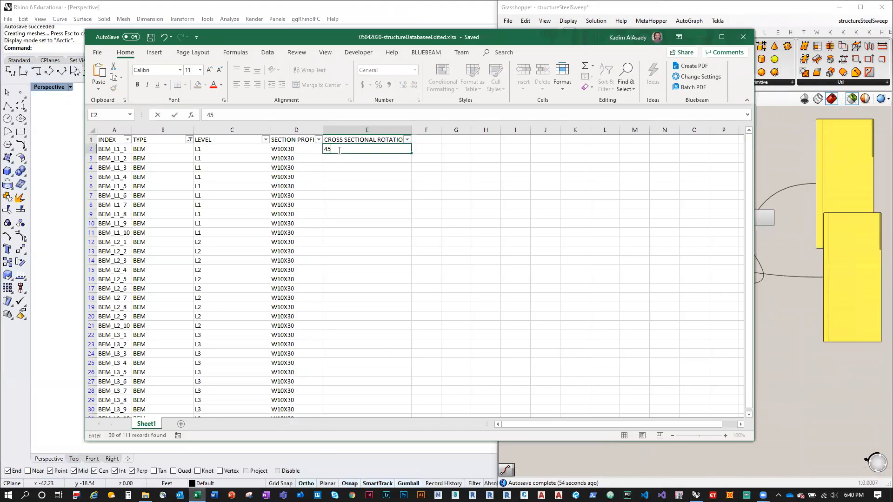
key("Return")
type("45")
key("Return")
type("20")
left_click_drag(338, 150, 343, 166)
key("Delete")
left_click(389, 176)
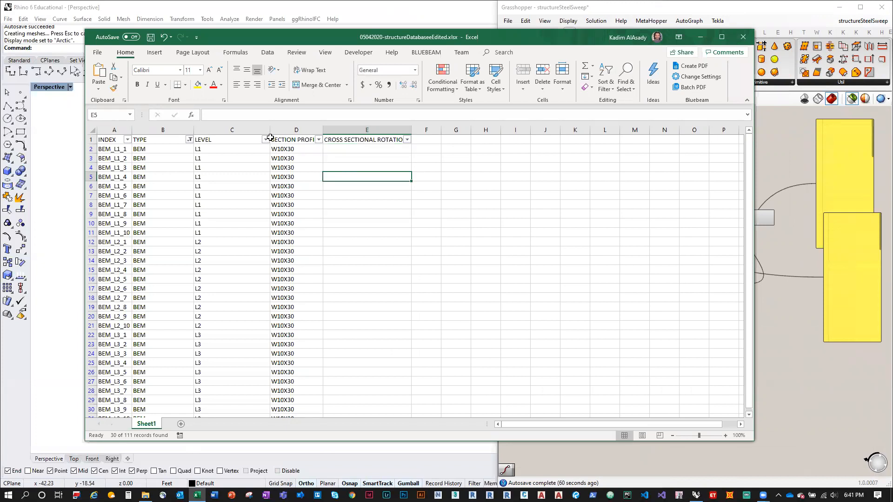
Filter the TYPE column to show only the COL rows
left_click(189, 140)
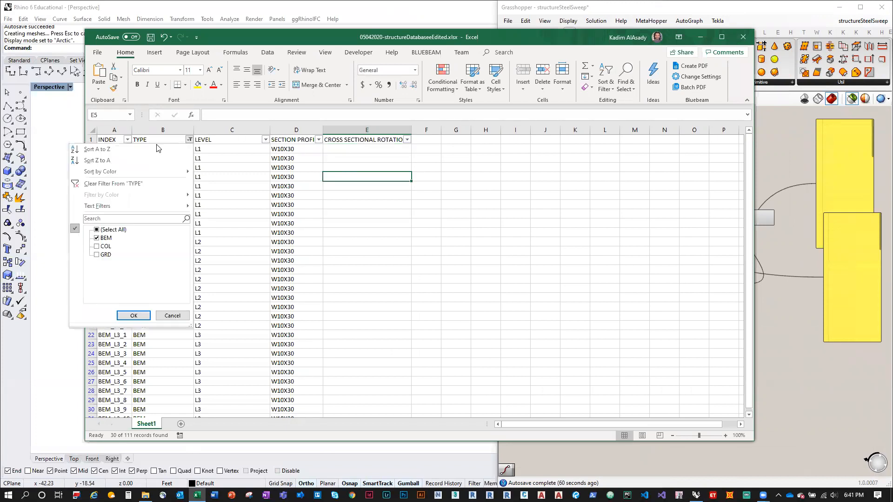
left_click(96, 230)
left_click(97, 230)
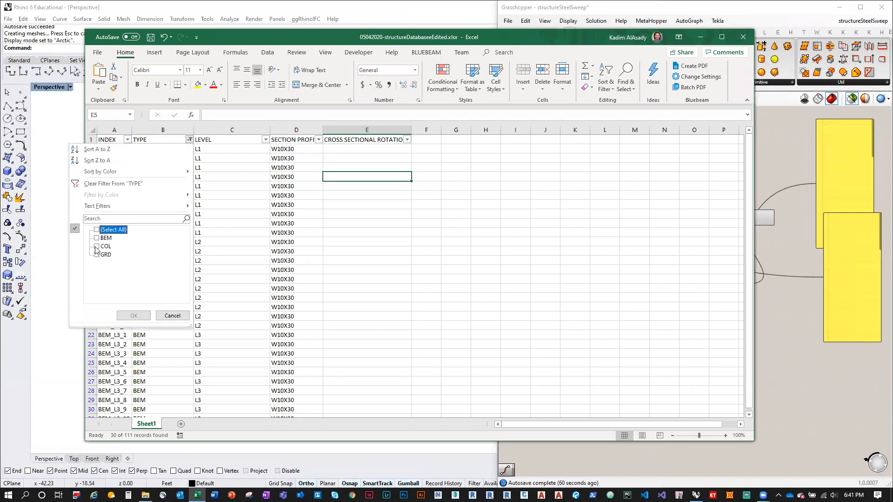
left_click(97, 247)
left_click(134, 315)
left_click(345, 150)
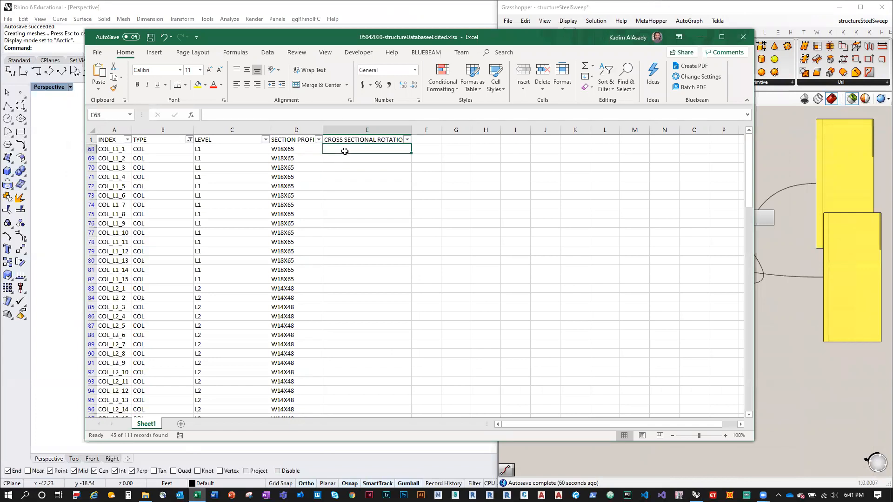
Filter LEVEL to L1 and set the cross sectional rotation of all listed columns to 45
left_click(265, 139)
left_click(173, 229)
left_click(173, 238)
left_click(210, 315)
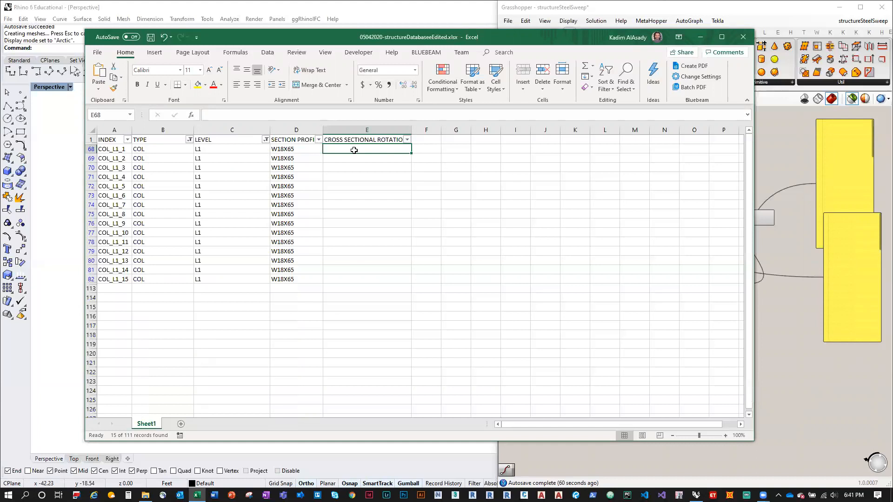
type("45")
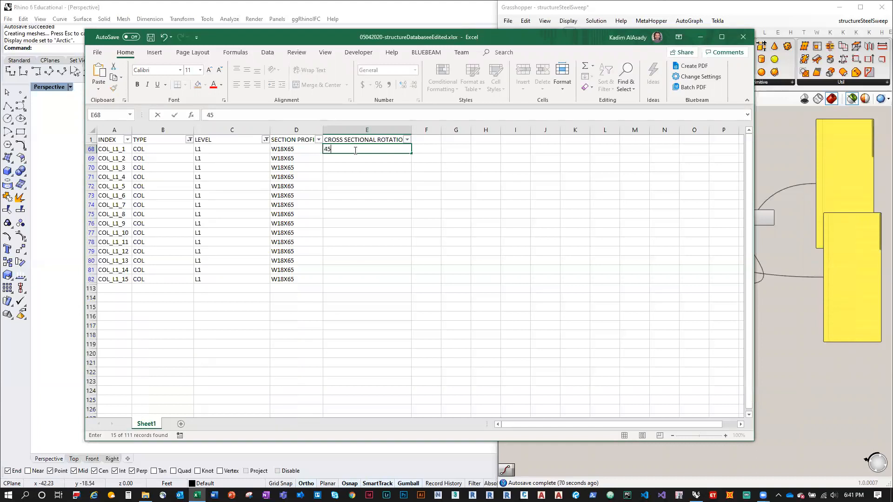
double_click(412, 154)
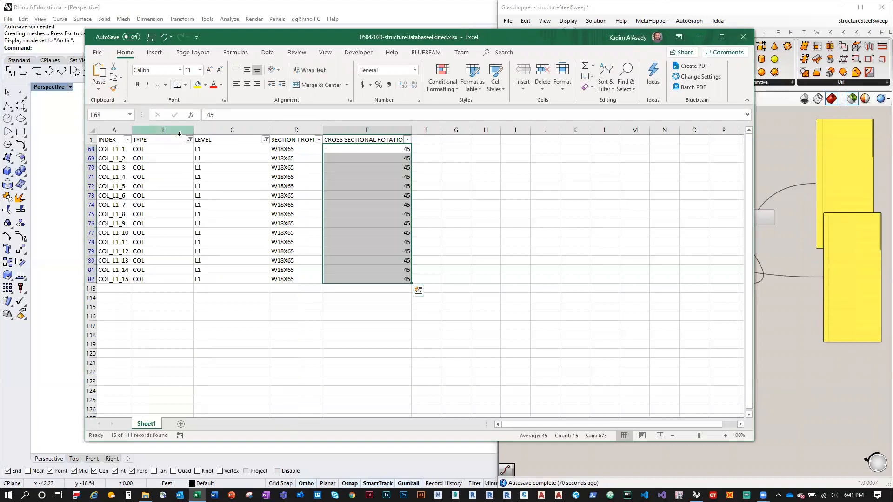
Change the LEVEL filter to show only the L3 columns
left_click(265, 140)
left_click(173, 254)
left_click(173, 238)
left_click(210, 315)
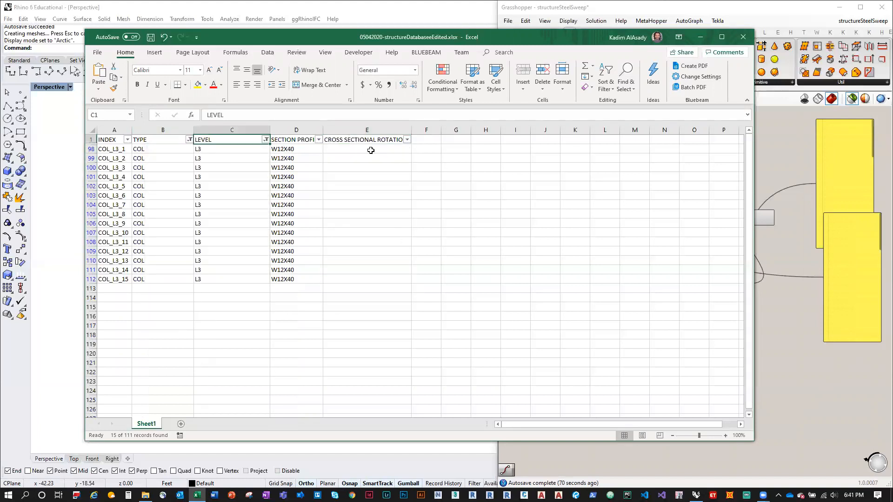
Set the cross sectional rotation of all L3 columns to 45 and save the workbook
left_click(371, 148)
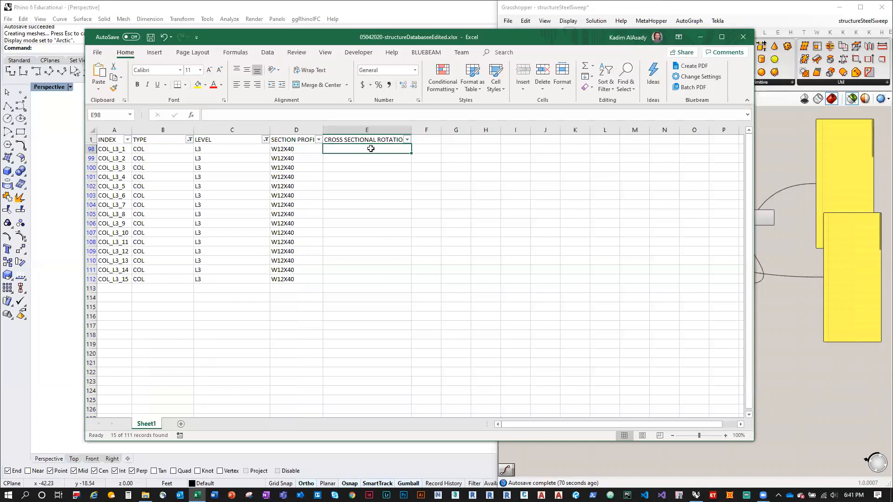
type("45")
key("ctrl+Return")
double_click(410, 153)
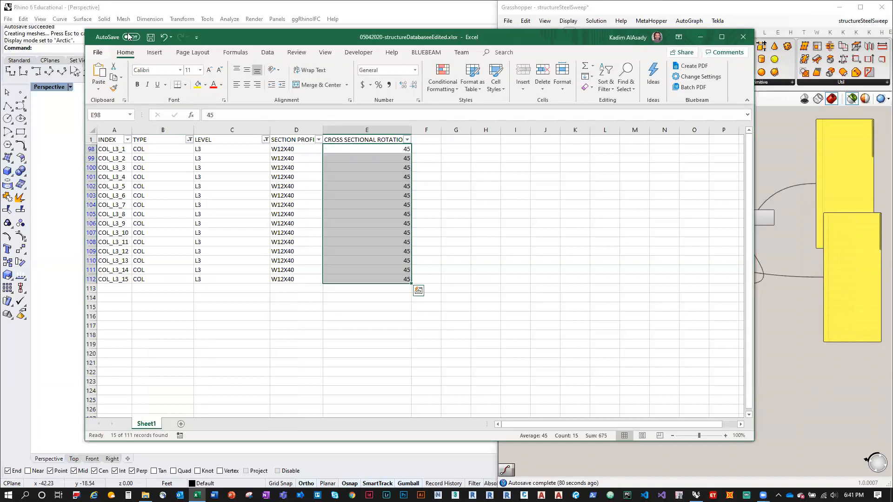
left_click(149, 37)
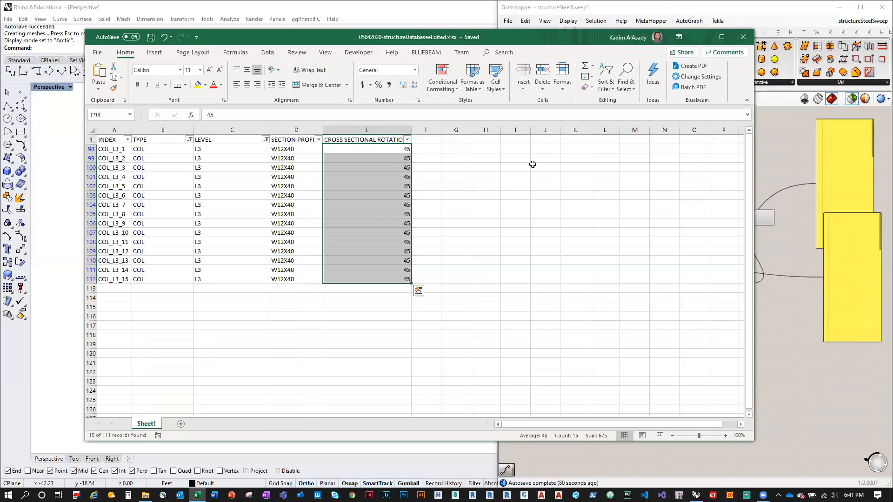
Return to Rhino and delete the whole baked steel frame from the perspective viewport
left_click(804, 171)
scroll(681, 294, "up", 5)
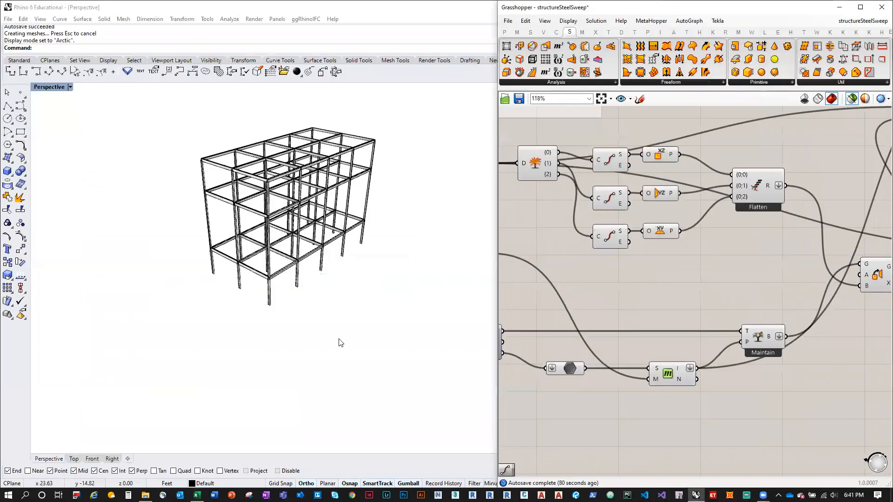
left_click_drag(437, 351, 169, 140)
key("Delete")
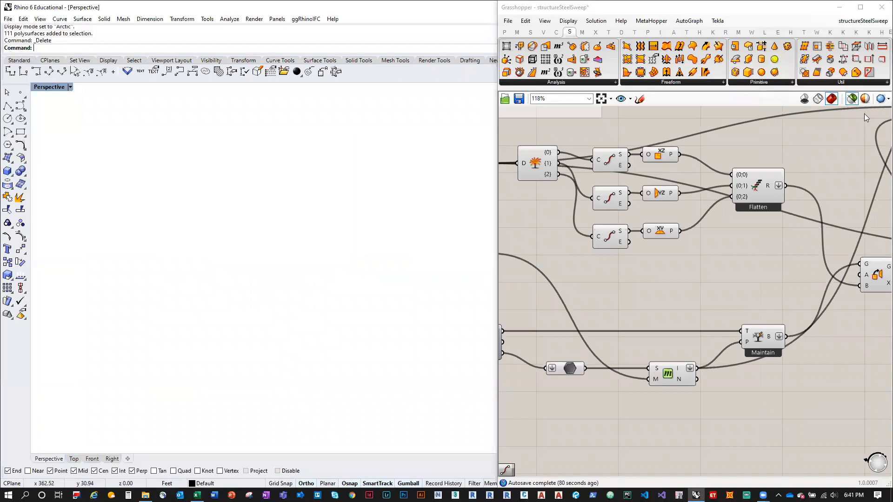
Preview all components in the viewport and delete the separate group of components above the main Grasshopper definition
scroll(301, 342, "up", 6)
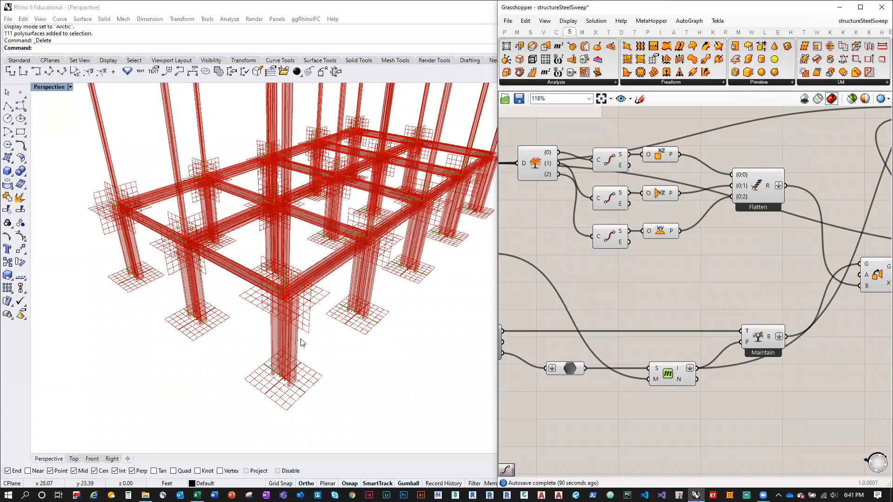
scroll(301, 342, "up", 3)
right_click_drag(231, 336, 383, 329)
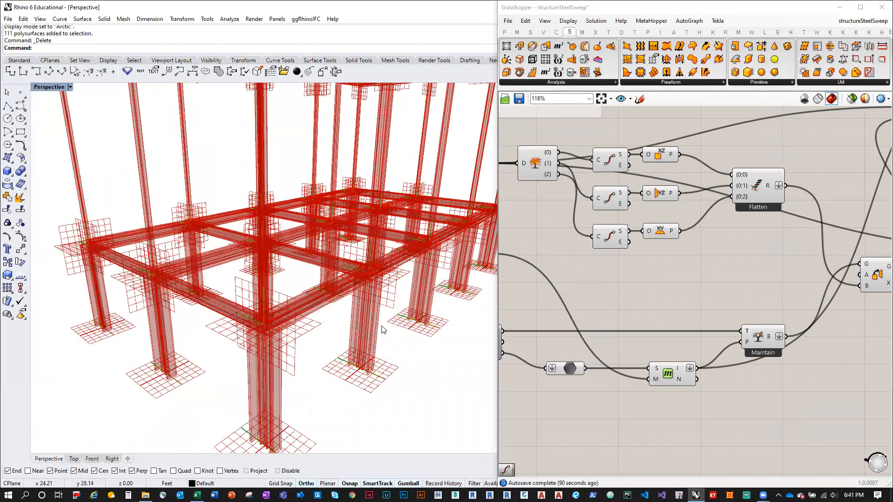
scroll(626, 353, "down", 10)
left_click_drag(714, 255, 587, 138)
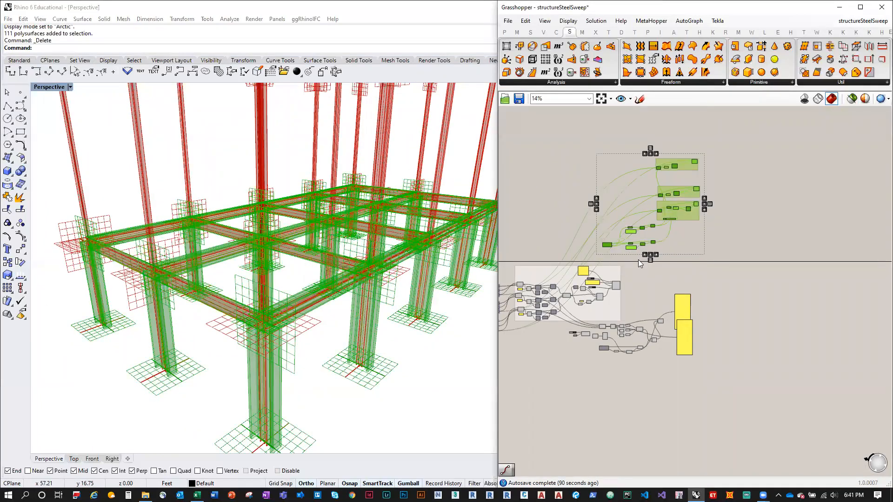
key("Delete")
Turn off the preview of all remaining components and turn it back on for the Sweep1 component only
scroll(780, 278, "down", 2)
left_click_drag(796, 347, 505, 221)
key("space")
left_click(578, 202)
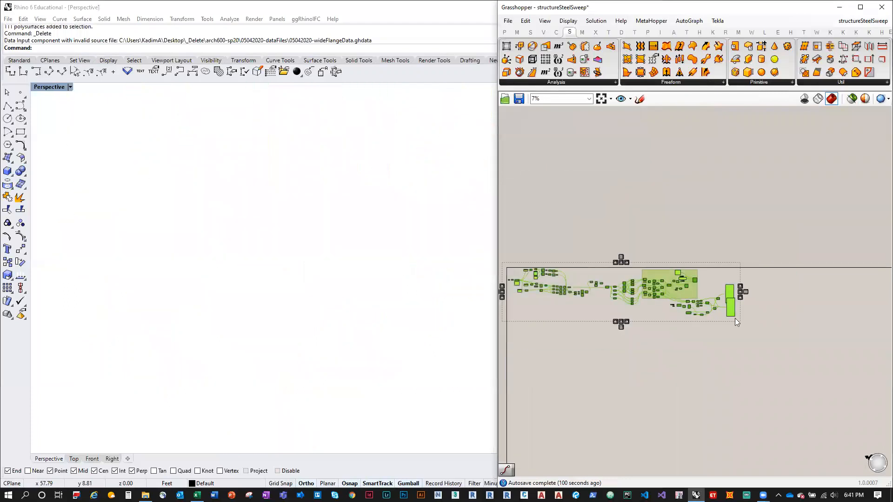
left_click(735, 318)
scroll(722, 304, "up", 12)
left_click(680, 211)
middle_click(680, 210)
left_click(696, 190)
left_click(744, 218)
View the swept frame's column bases from another angle and recompute the Grasshopper solution
scroll(305, 354, "down", 1)
right_click_drag(305, 354, 354, 413)
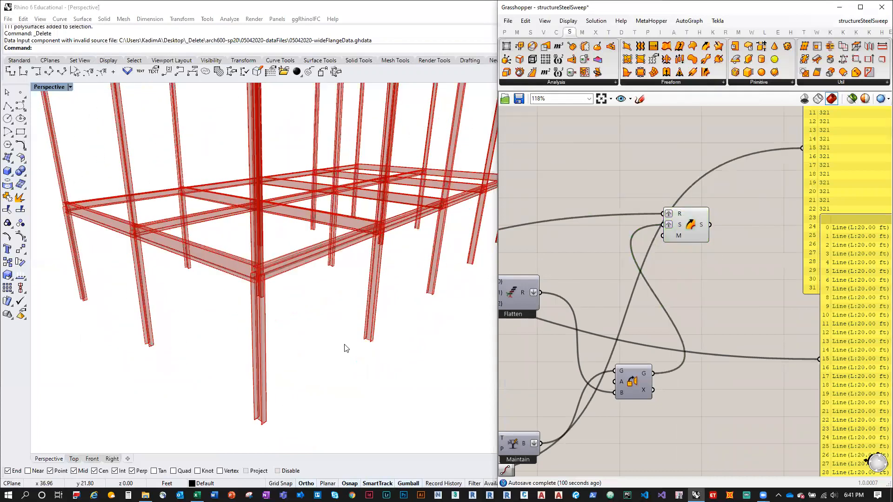
right_click_drag(417, 303, 448, 342)
middle_click(603, 263)
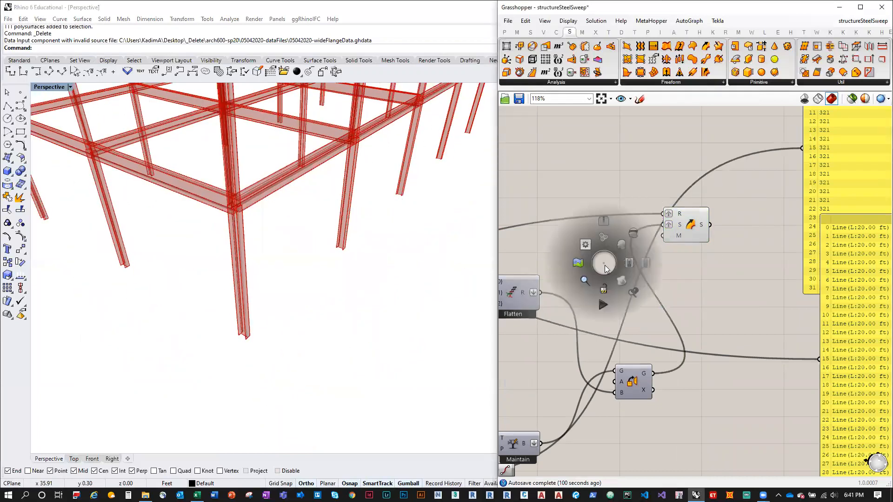
left_click(604, 305)
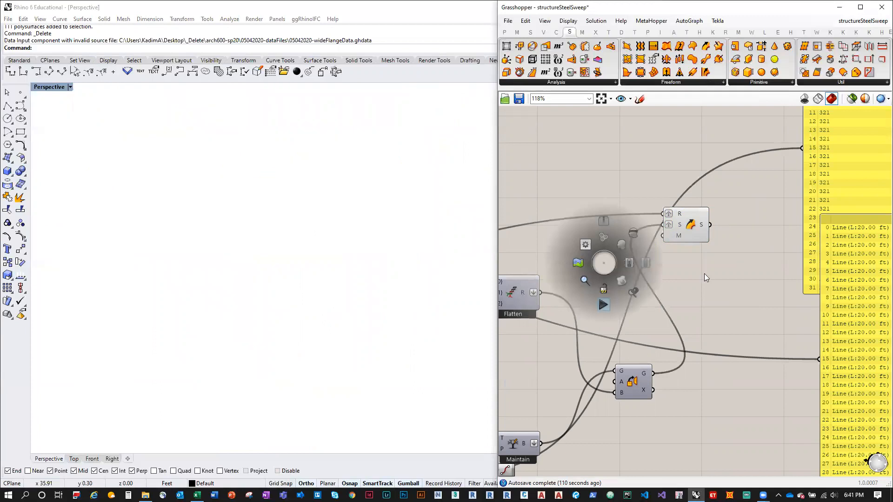
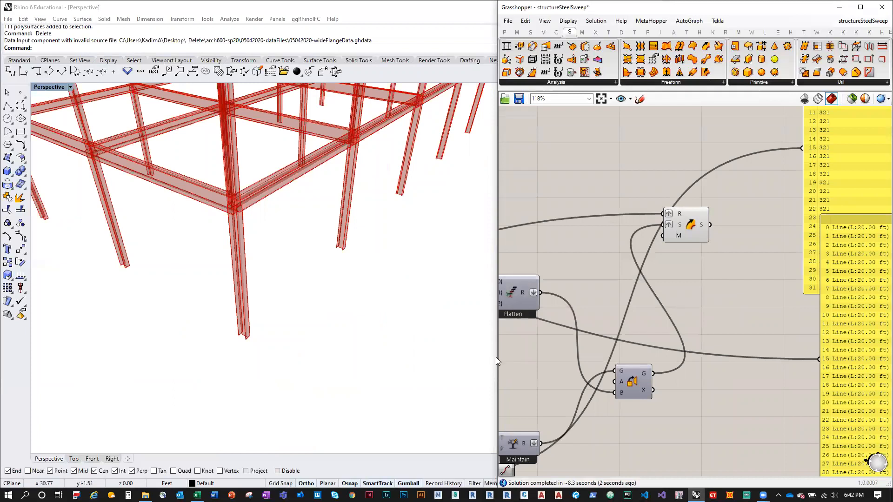
Move the Orient component further from the merged planes in a widened Grasshopper window and preview only selected components
left_click_drag(498, 358, 395, 358)
right_click_drag(551, 354, 776, 247)
left_click_drag(809, 280, 848, 277)
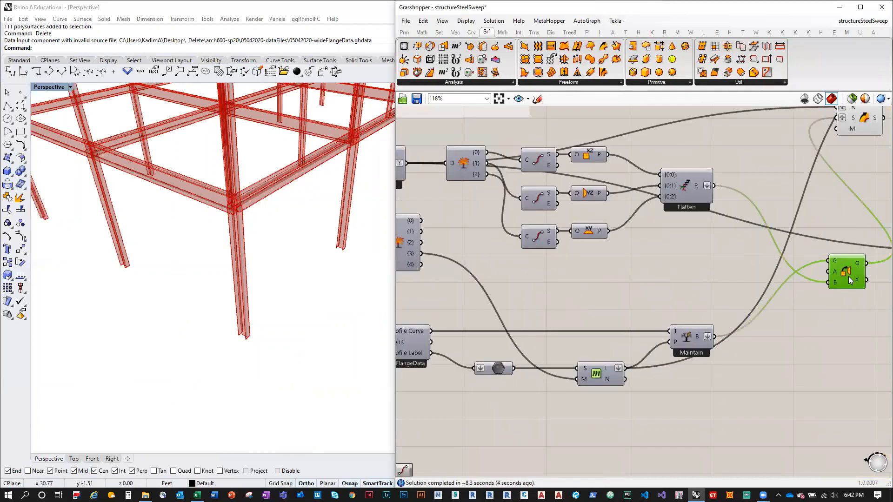
left_click(852, 98)
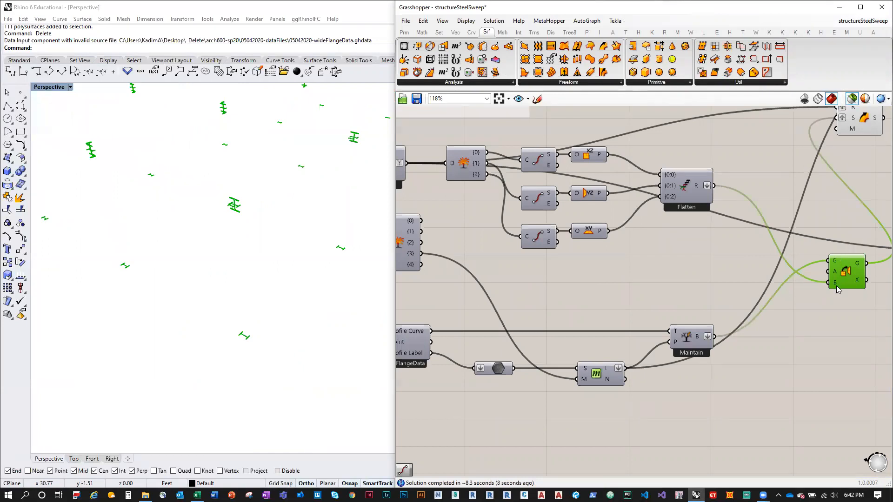
Place a Rotate Plane component ahead of Orient and connect the flattened merged planes to its plane input
mouse_move(837, 287)
left_click(456, 32)
left_click(539, 82)
left_click_drag(526, 218, 768, 293)
left_click_drag(714, 186, 754, 267)
Add a panel and connect it to the branch {4} output of the exploded Excel data
scroll(726, 257, "down", 1)
scroll(558, 289, "up", 2)
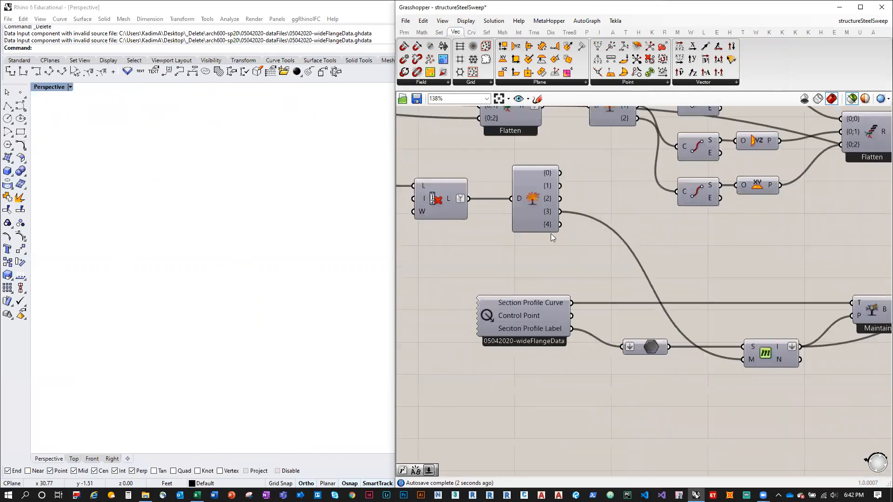
mouse_move(548, 226)
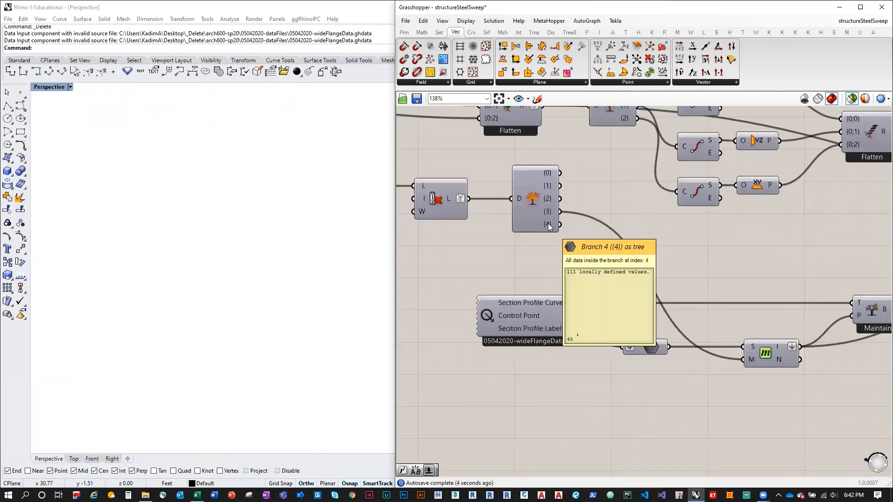
left_click(404, 32)
left_click(647, 235)
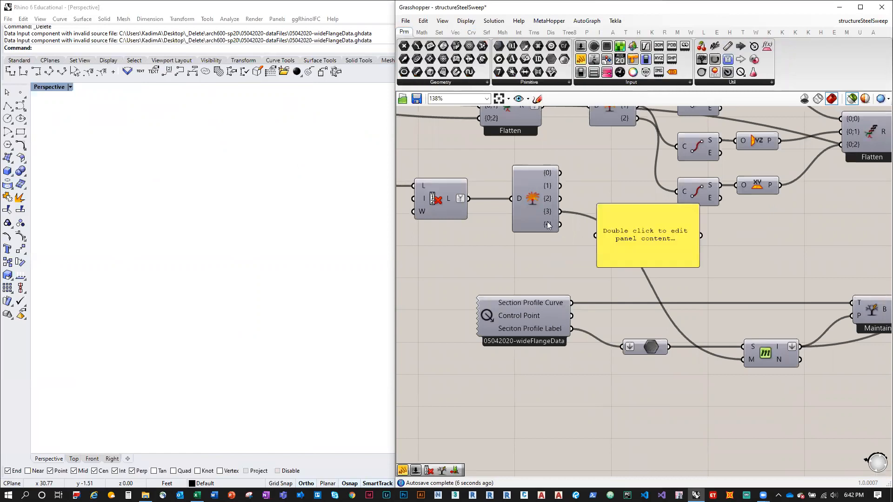
left_click_drag(561, 225, 598, 236)
Enlarge the rotation values panel and move it below the Rotate Plane and Orient components
right_click_drag(676, 264, 481, 211)
scroll(481, 212, "down", 4)
left_click_drag(481, 211, 480, 377)
scroll(480, 377, "up", 2)
left_click_drag(502, 227, 514, 450)
scroll(515, 450, "down", 3)
left_click_drag(484, 326, 641, 359)
scroll(617, 269, "up", 4)
right_click_drag(616, 265, 742, 240)
mouse_move(749, 202)
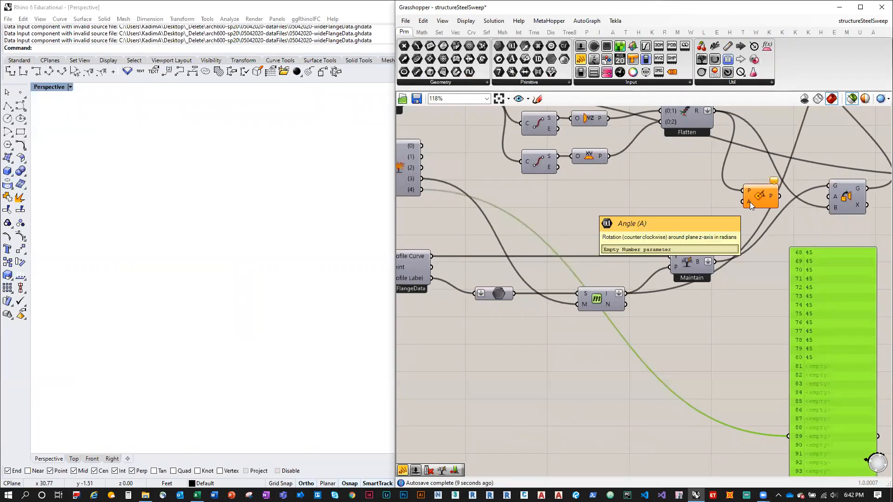
Reposition the Rotate Plane component between the merged planes and the Orient component
left_click_drag(749, 202, 735, 325)
right_click_drag(831, 365, 767, 318)
left_click_drag(767, 317, 769, 333)
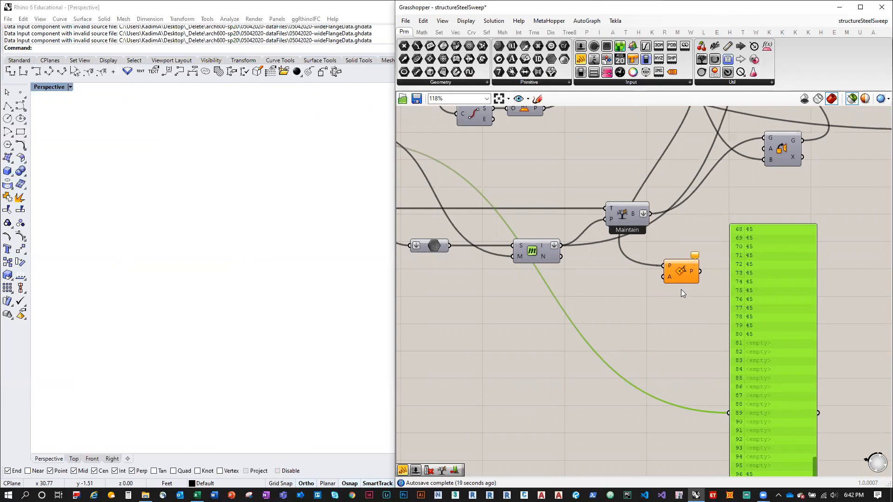
left_click_drag(678, 270, 663, 153)
right_click_drag(606, 180, 693, 240)
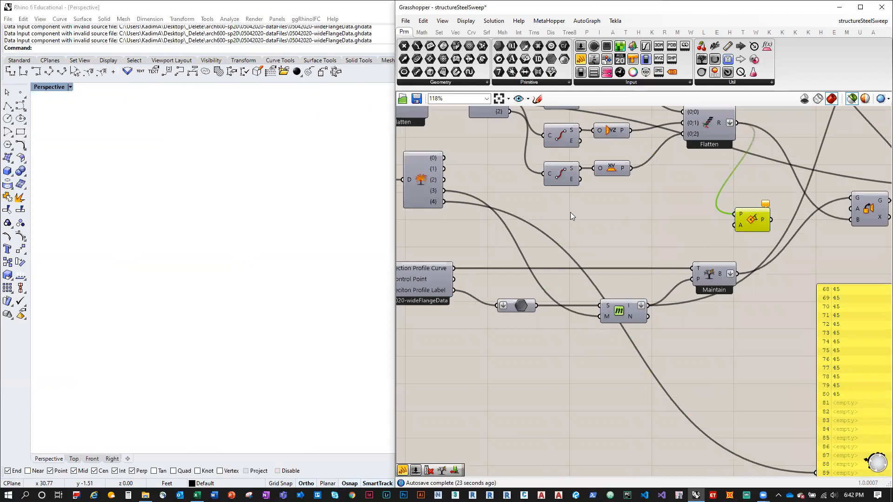
double_click(575, 225)
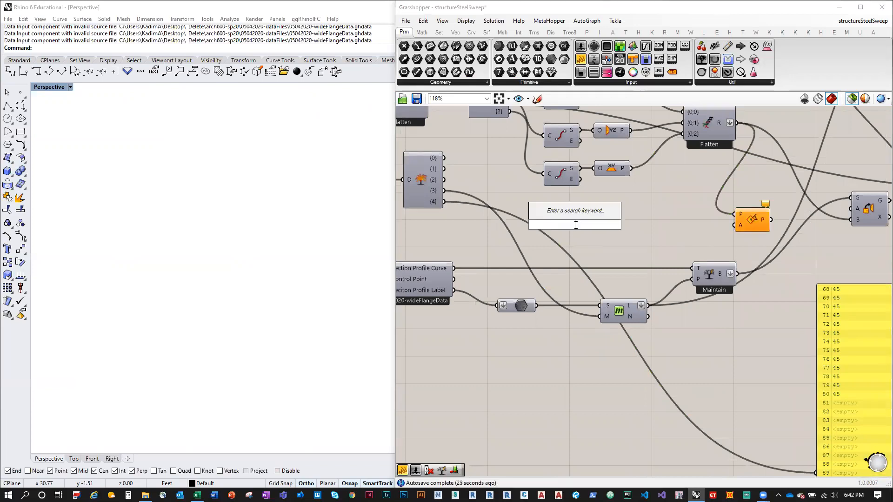
type("empty")
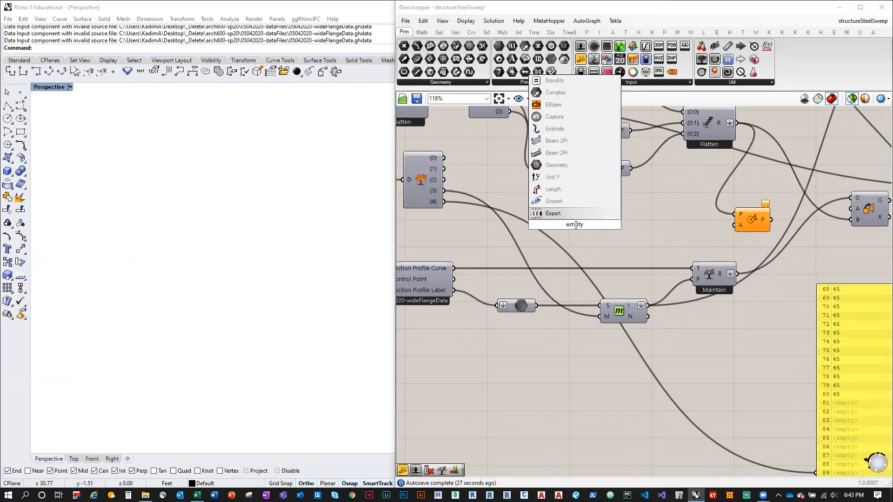
key("ctrl+a")
key("BackSpace")
right_click_drag(650, 237, 643, 242)
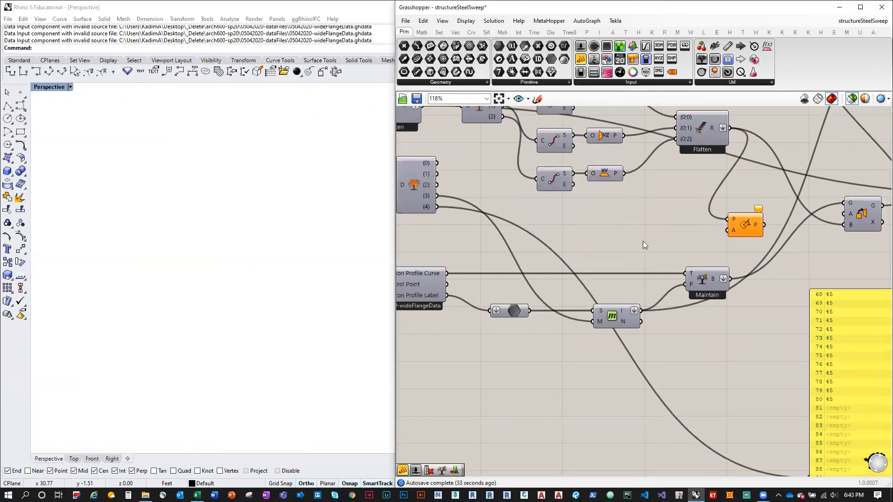
Add an Expression component with the formula if(x="", 0, x) and remove its y input
left_click(422, 31)
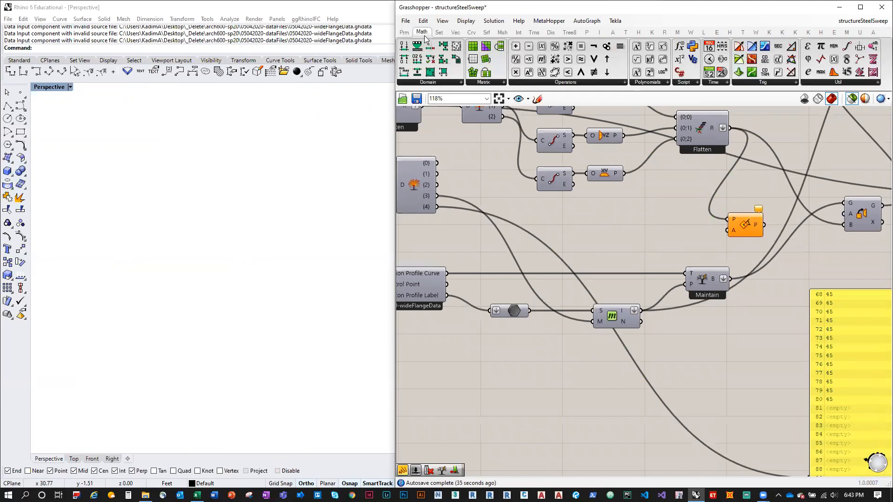
left_click_drag(680, 58, 569, 206)
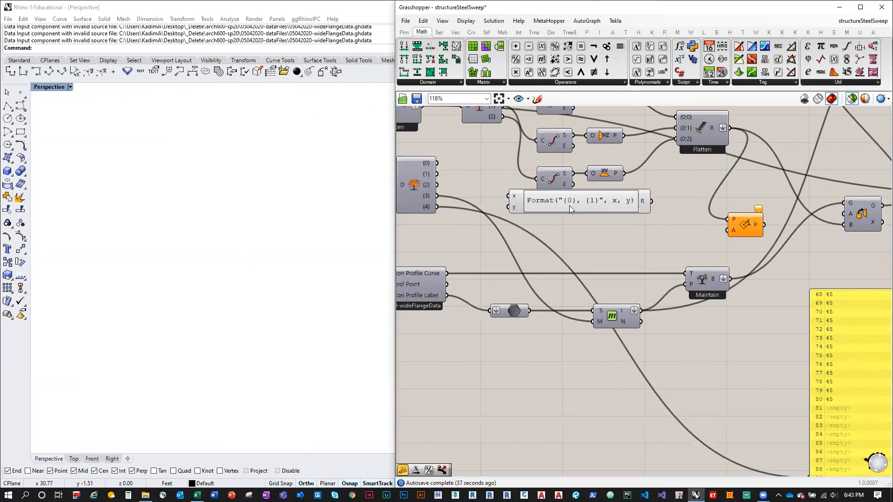
double_click(569, 203)
key("Tab")
type("if(x=\"\", 0,")
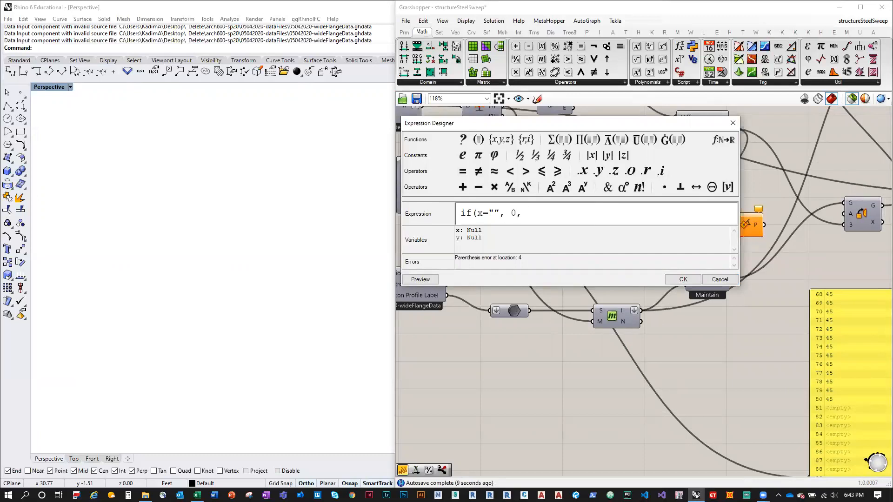
type(" x)")
left_click(683, 279)
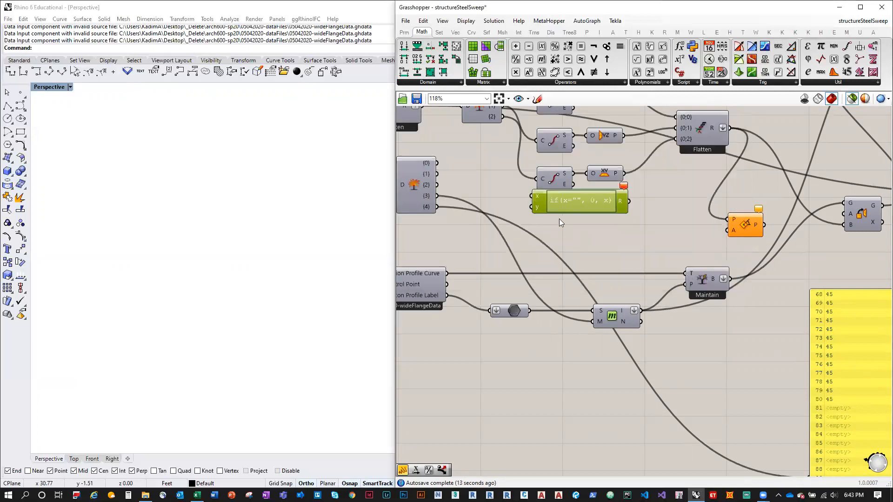
scroll(538, 201, "up", 3)
left_click(548, 213)
scroll(548, 213, "down", 3)
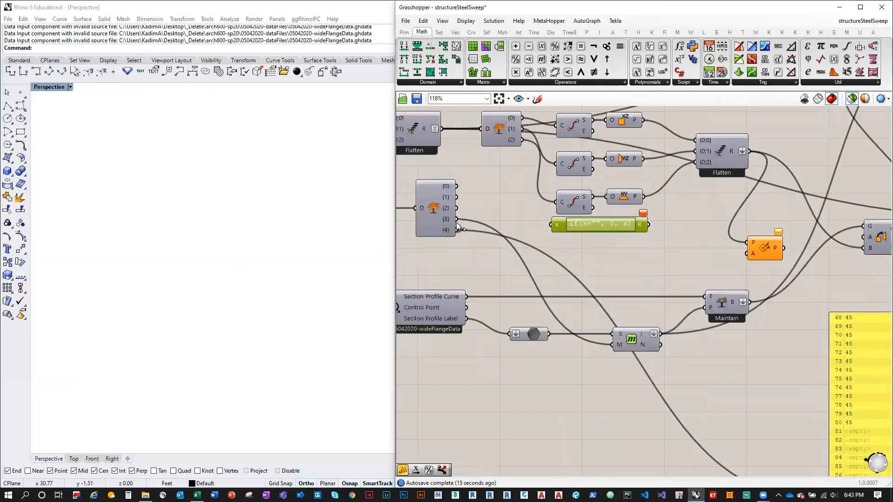
Connect the branch {4} output to the expression's x input and its result to the rotation values panel
left_click_drag(540, 224, 551, 224)
left_click_drag(631, 226, 613, 247)
right_click_drag(645, 252, 577, 216)
left_click_drag(565, 211, 761, 466)
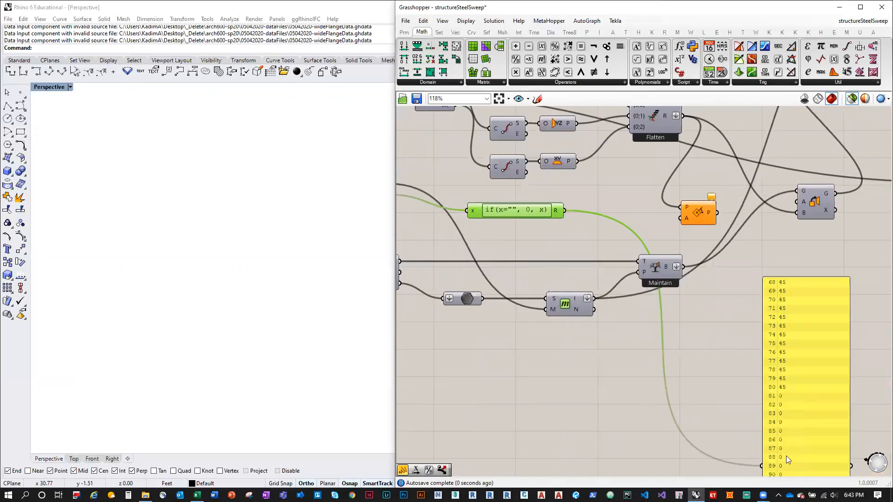
Place the expression beside Rotate Plane, connect its result to the angle input and set that input to degrees
right_click_drag(786, 456, 768, 427)
left_click_drag(496, 182, 588, 193)
right_click(667, 189)
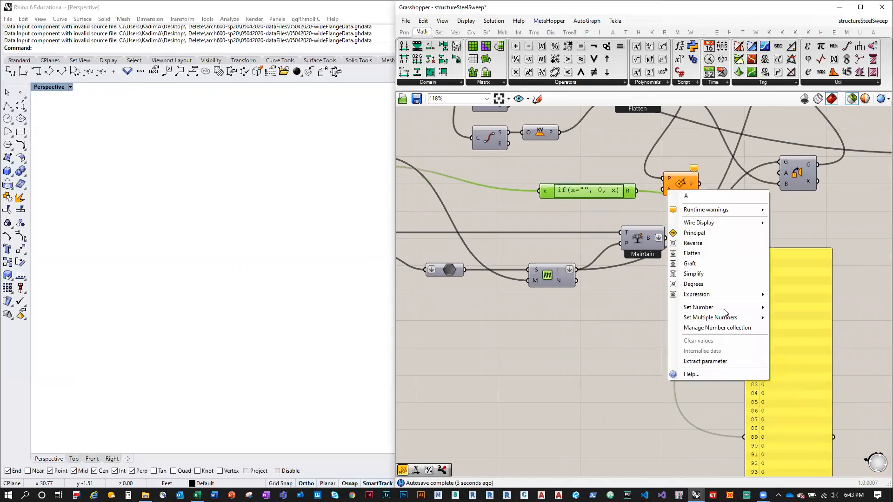
left_click(707, 285)
Preview the rotated planes and connect the Rotate Plane output to Orient's B input, replacing the merged planes
left_click(684, 186)
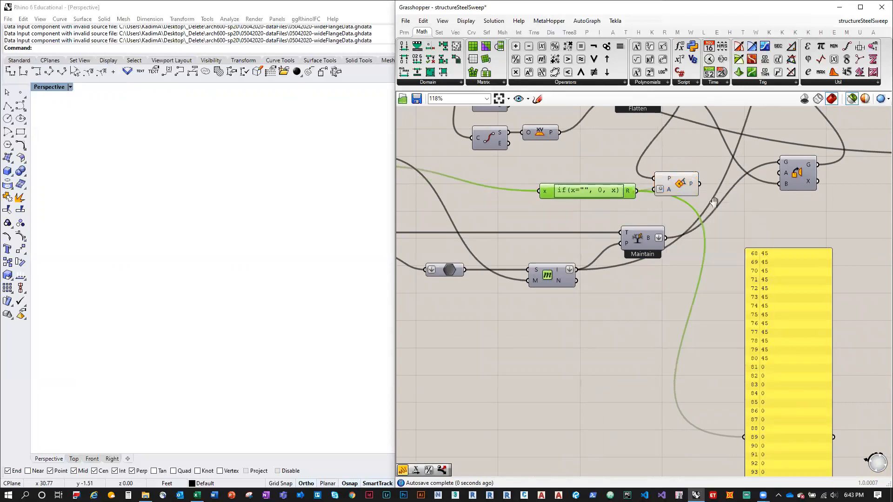
right_click_drag(689, 188, 611, 213)
right_click_drag(630, 254, 624, 266)
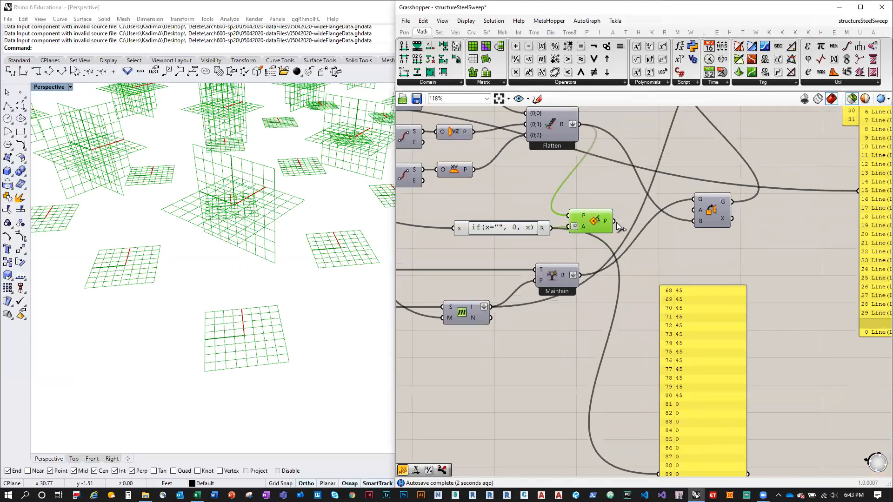
left_click_drag(614, 220, 694, 221)
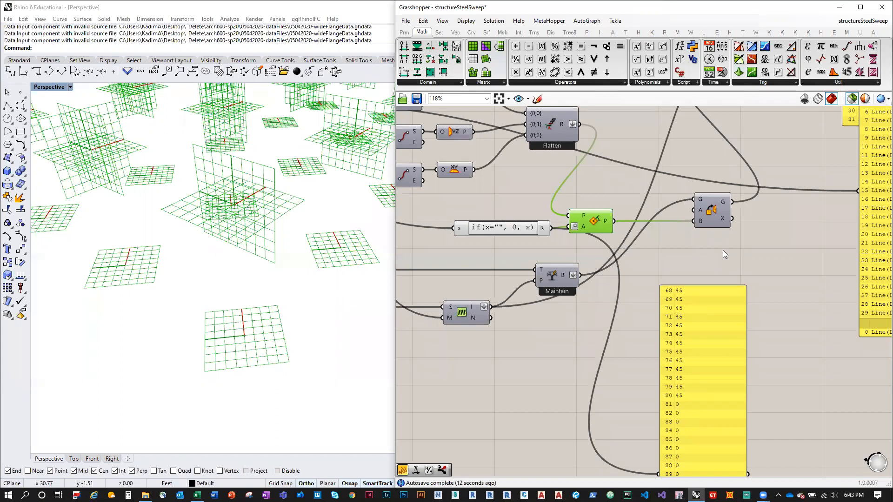
Preview the sweep component and inspect the column and beam orientations of the steel frame in the Perspective viewport
scroll(706, 277, "down", 3)
right_click_drag(748, 200, 652, 347)
left_click(633, 296)
right_click_drag(271, 263, 225, 319)
scroll(262, 355, "down", 12)
right_click_drag(247, 275, 163, 186)
scroll(193, 262, "up", 6)
scroll(195, 218, "down", 8)
right_click_drag(195, 219, 226, 216)
scroll(209, 206, "down", 4)
scroll(338, 346, "up", 6)
right_click_drag(609, 355, 678, 304)
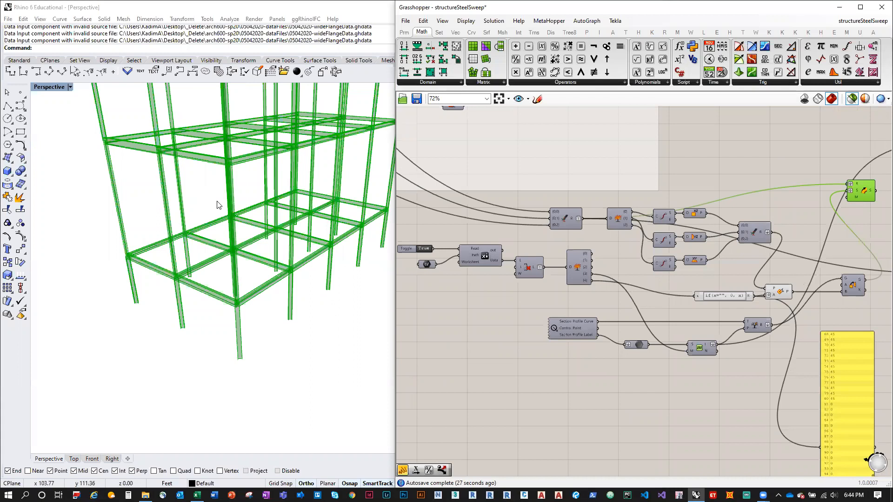
scroll(158, 160, "up", 2)
scroll(805, 365, "down", 3)
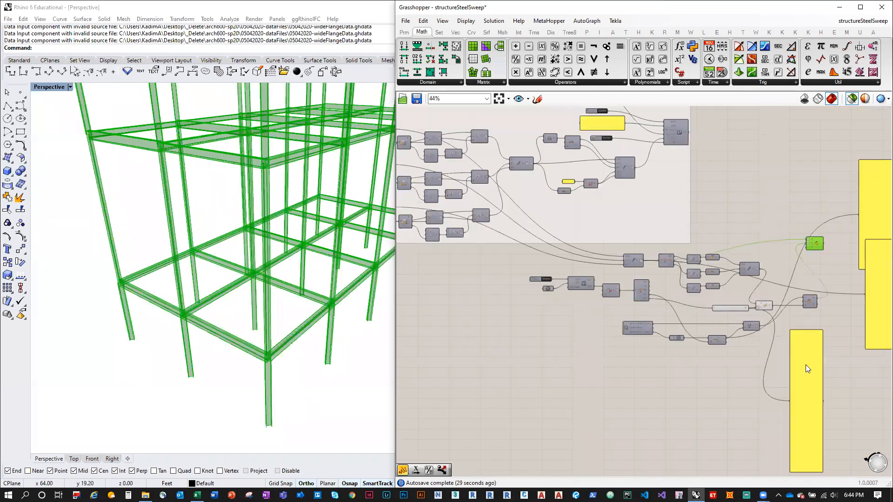
Delete the two panels beside the sweep and the rotation values panel below Orient
left_click_drag(781, 402, 675, 173)
key("Delete")
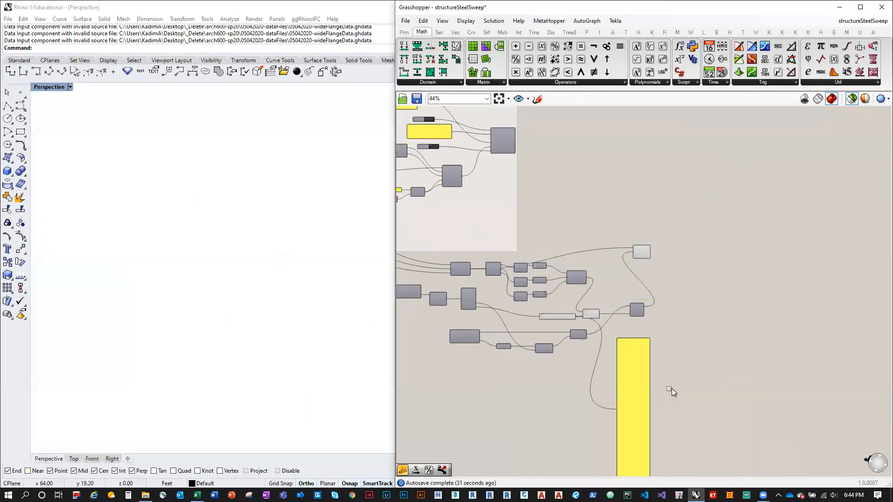
left_click(641, 375)
key("Delete")
scroll(649, 350, "down", 3)
right_click_drag(577, 340, 702, 357)
scroll(633, 335, "up", 2)
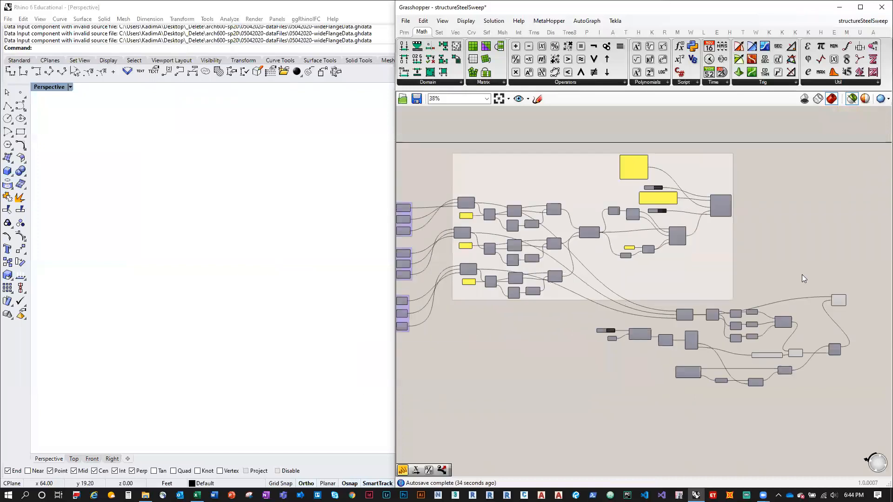
scroll(826, 259, "up", 2)
right_click_drag(727, 240, 676, 254)
scroll(618, 251, "up", 2)
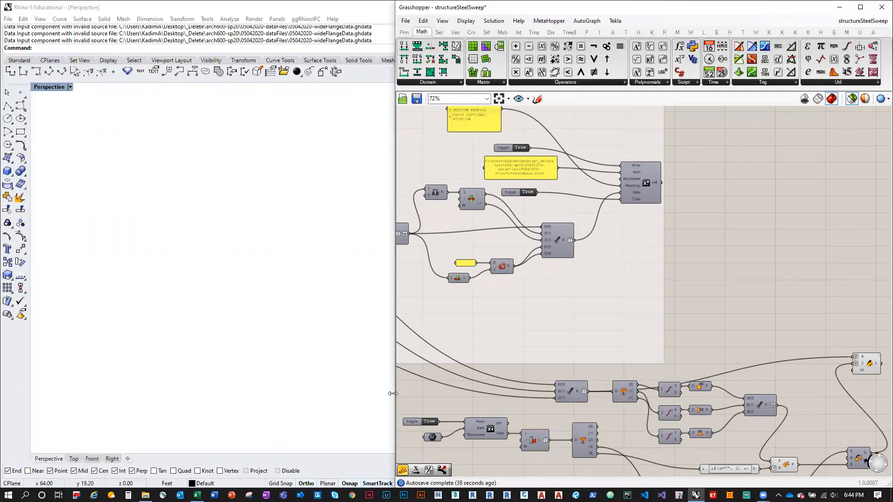
Widen the Grasshopper window and examine the 05042020-wideFlangeData input component and its outputs
left_click_drag(393, 394, 151, 392)
right_click_drag(431, 325, 742, 240)
scroll(743, 239, "down", 2)
scroll(728, 364, "up", 3)
mouse_move(667, 360)
left_mouse_down()
mouse_move(637, 360)
mouse_move(657, 360)
left_mouse_up()
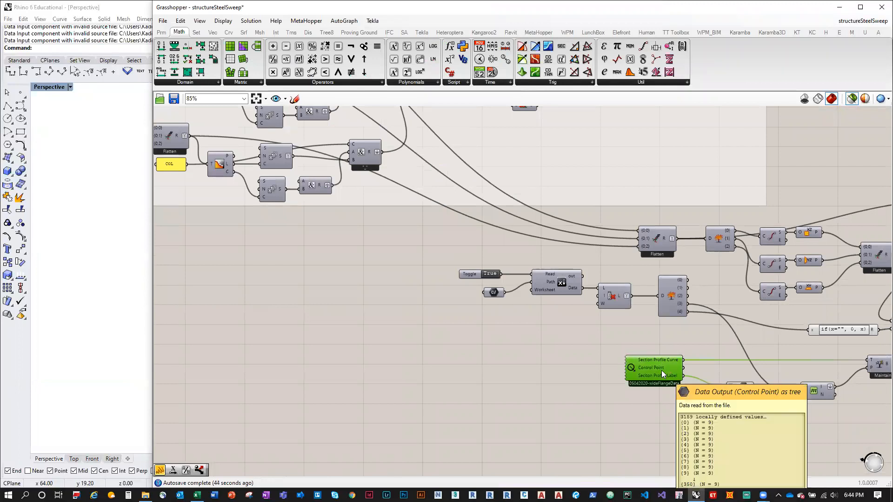
scroll(666, 392, "up", 3)
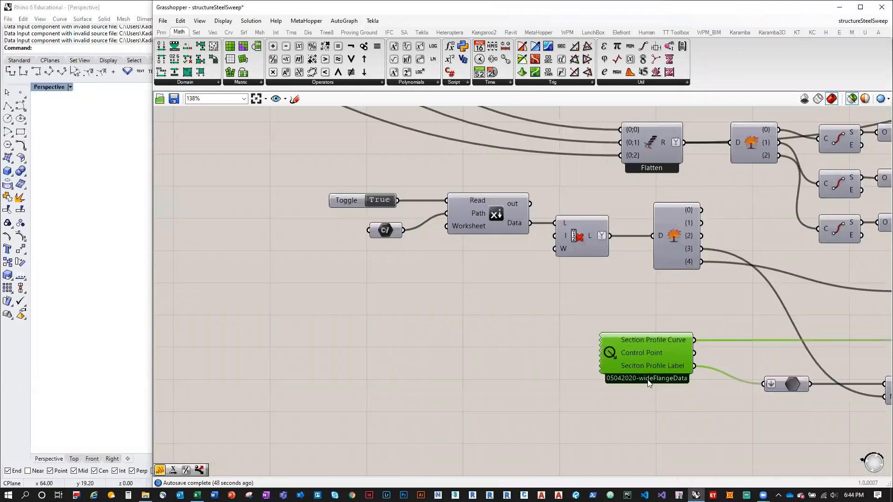
scroll(664, 362, "down", 2)
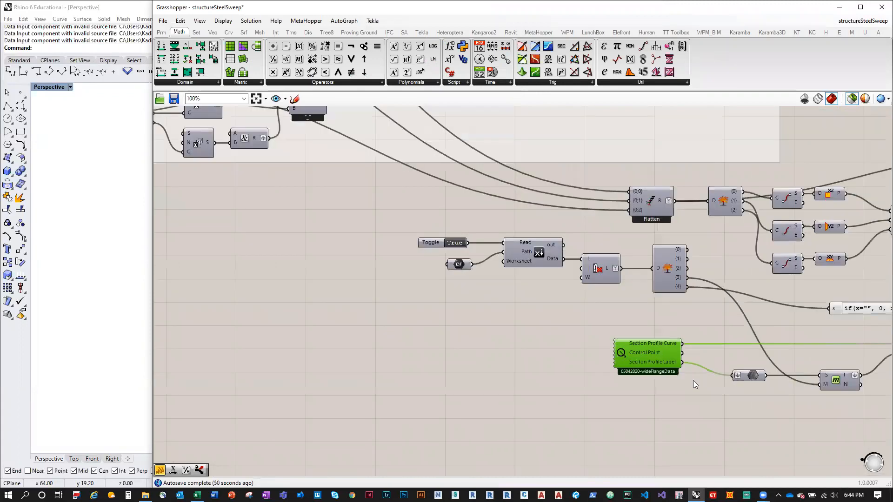
right_click_drag(693, 380, 503, 321)
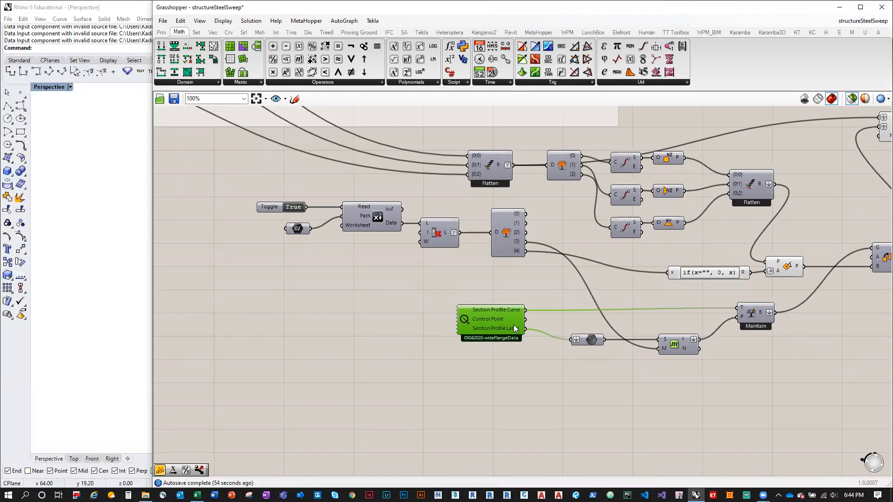
Switch to the hollowStructuralSection definition and review its profile-generating components
left_click(853, 23)
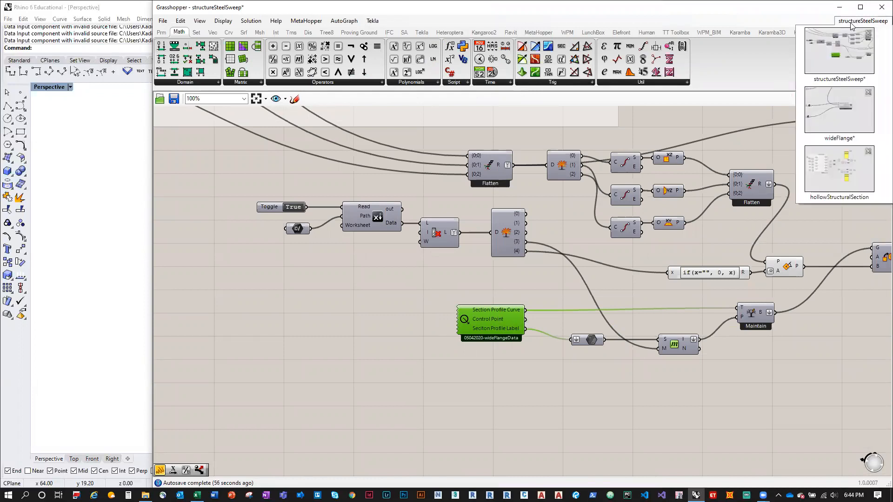
left_click(870, 193)
scroll(620, 226, "up", 3)
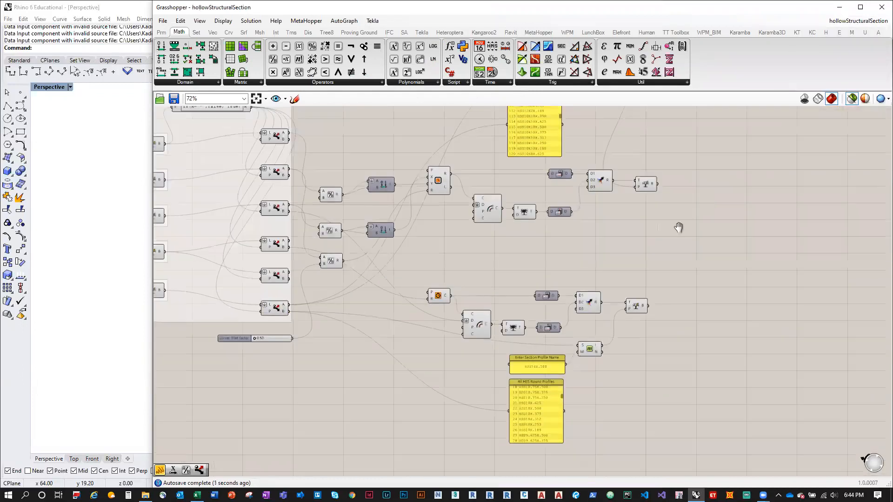
right_click_drag(708, 197, 678, 229)
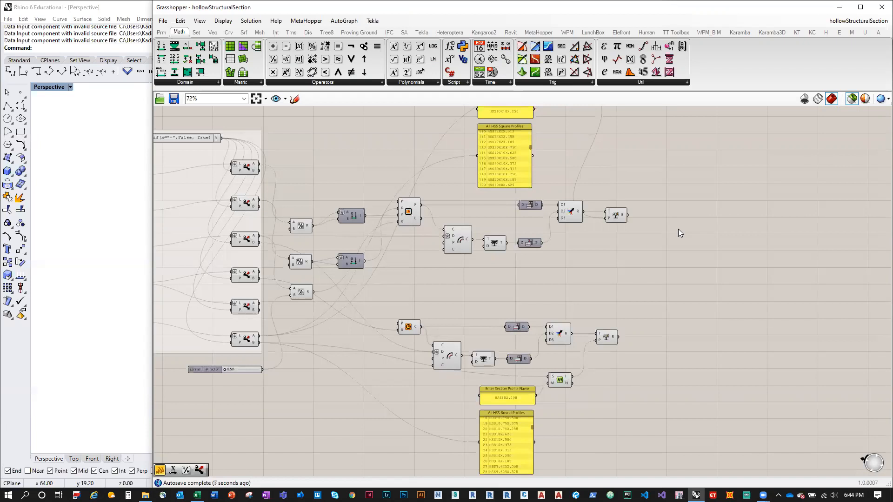
Switch to the wideFlange definition and select the components that supply Control Point data to its Data Output for review
left_click(853, 22)
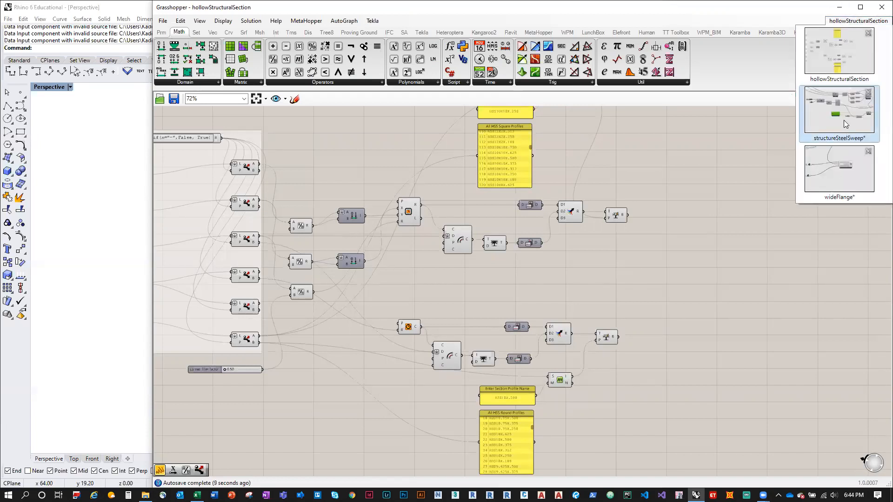
left_click(844, 117)
left_click(861, 21)
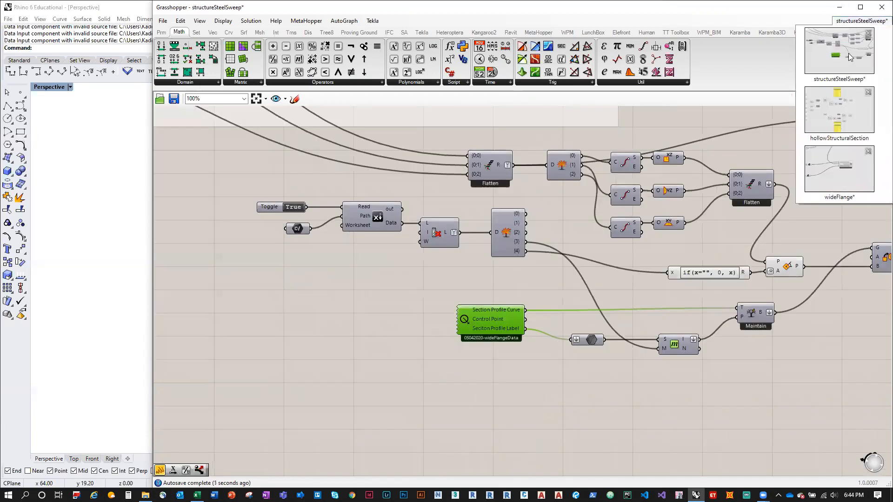
left_click(844, 173)
scroll(465, 353, "down", 5)
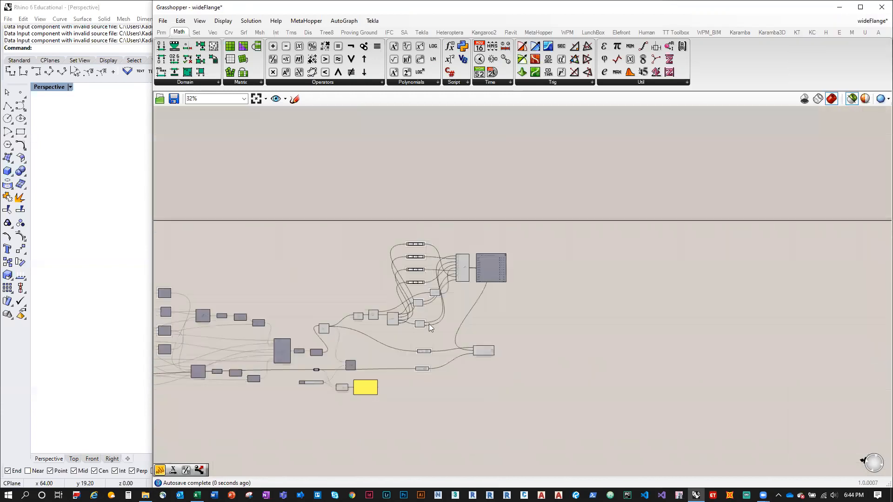
scroll(429, 324, "up", 4)
left_click_drag(744, 338, 300, 272)
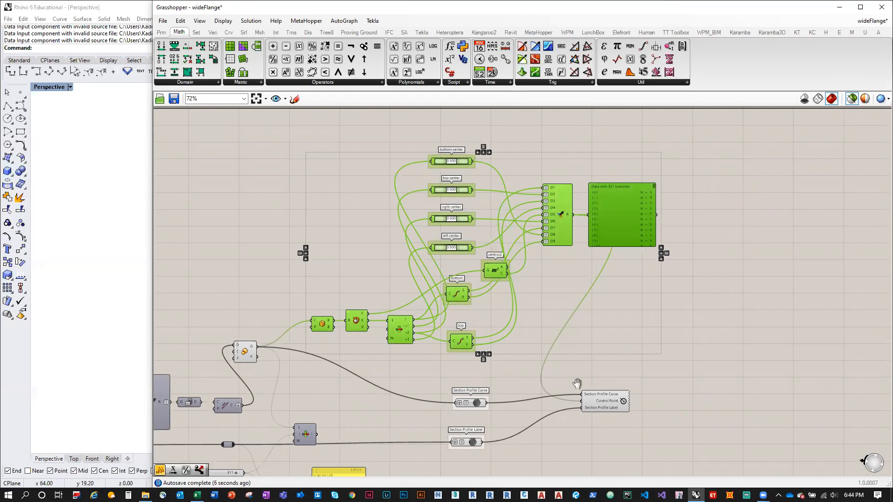
right_click_drag(577, 382, 568, 353)
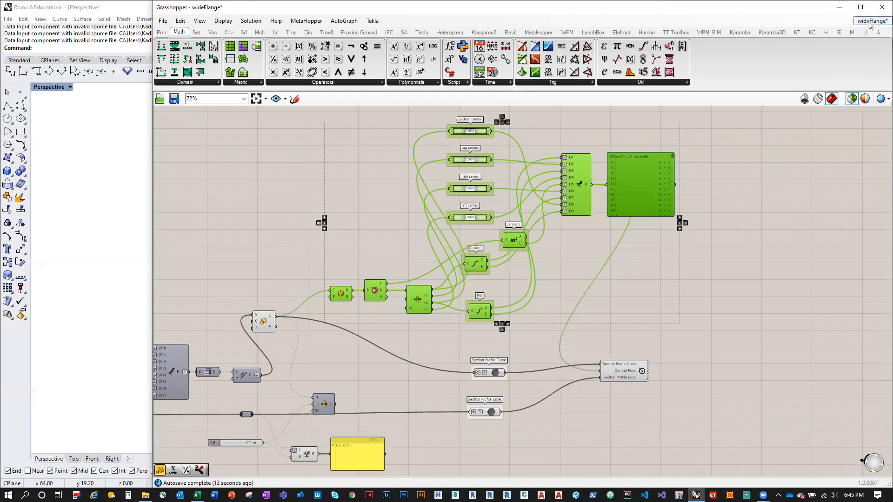
Restore the Grasshopper window to a smaller size over Rhino and return to the structureSteelSweep definition with nothing selected
left_click_drag(812, 5, 581, 55)
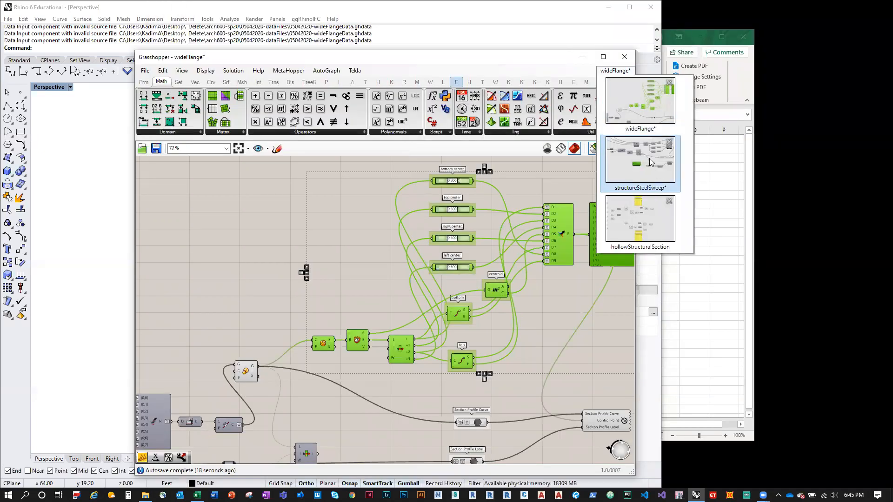
left_click(650, 158)
scroll(406, 376, "down", 4)
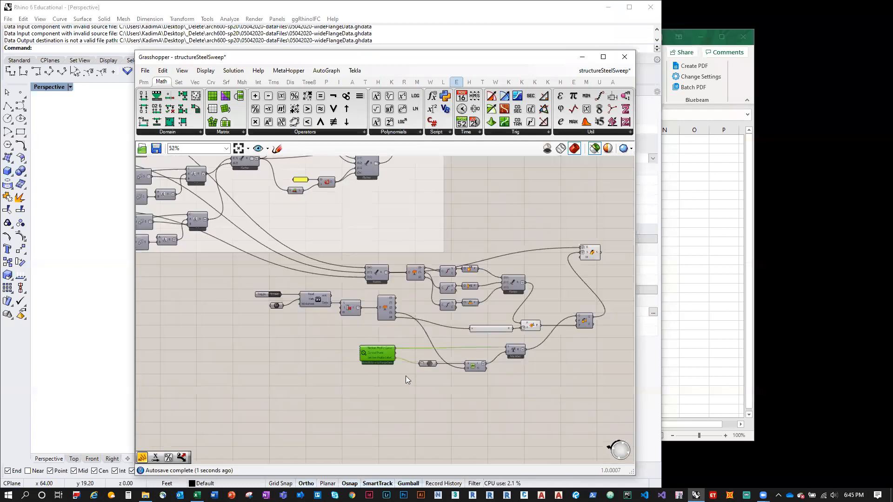
left_click(443, 397)
scroll(400, 377, "down", 2)
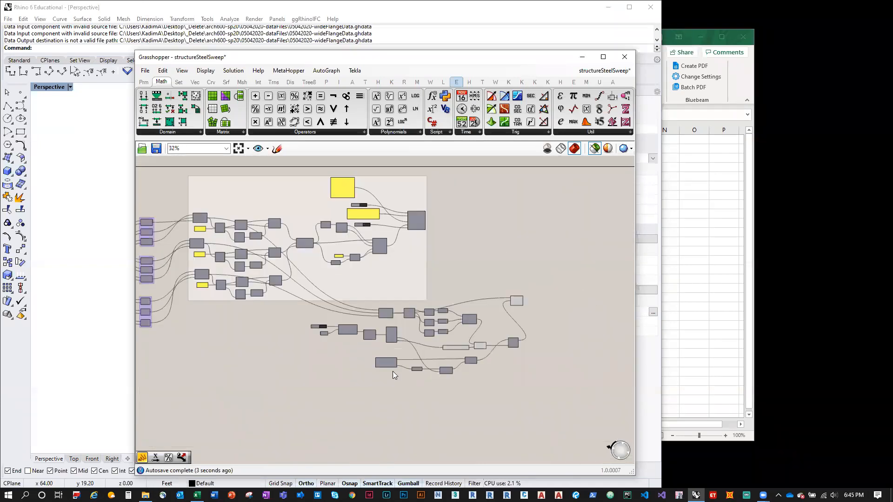